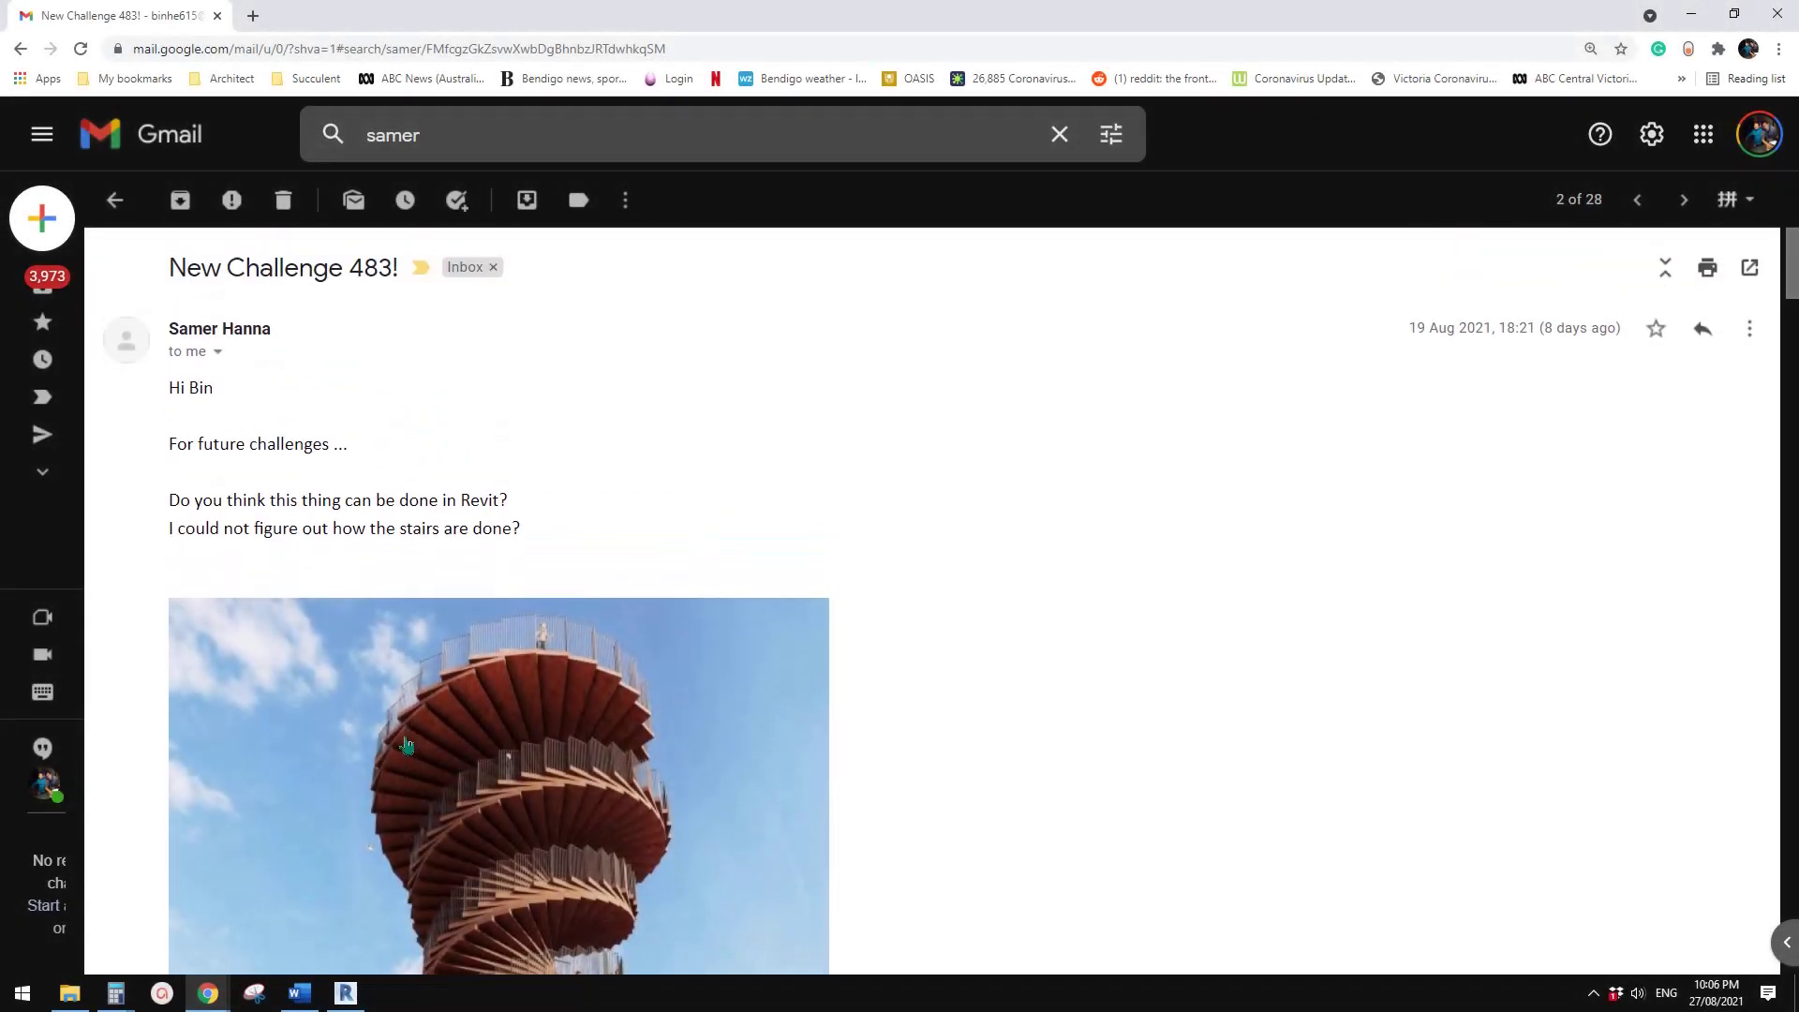
- Examine the spiral stair tower reference photos in the e-mail about the new Revit challenge
scroll(577, 718, down, 7)
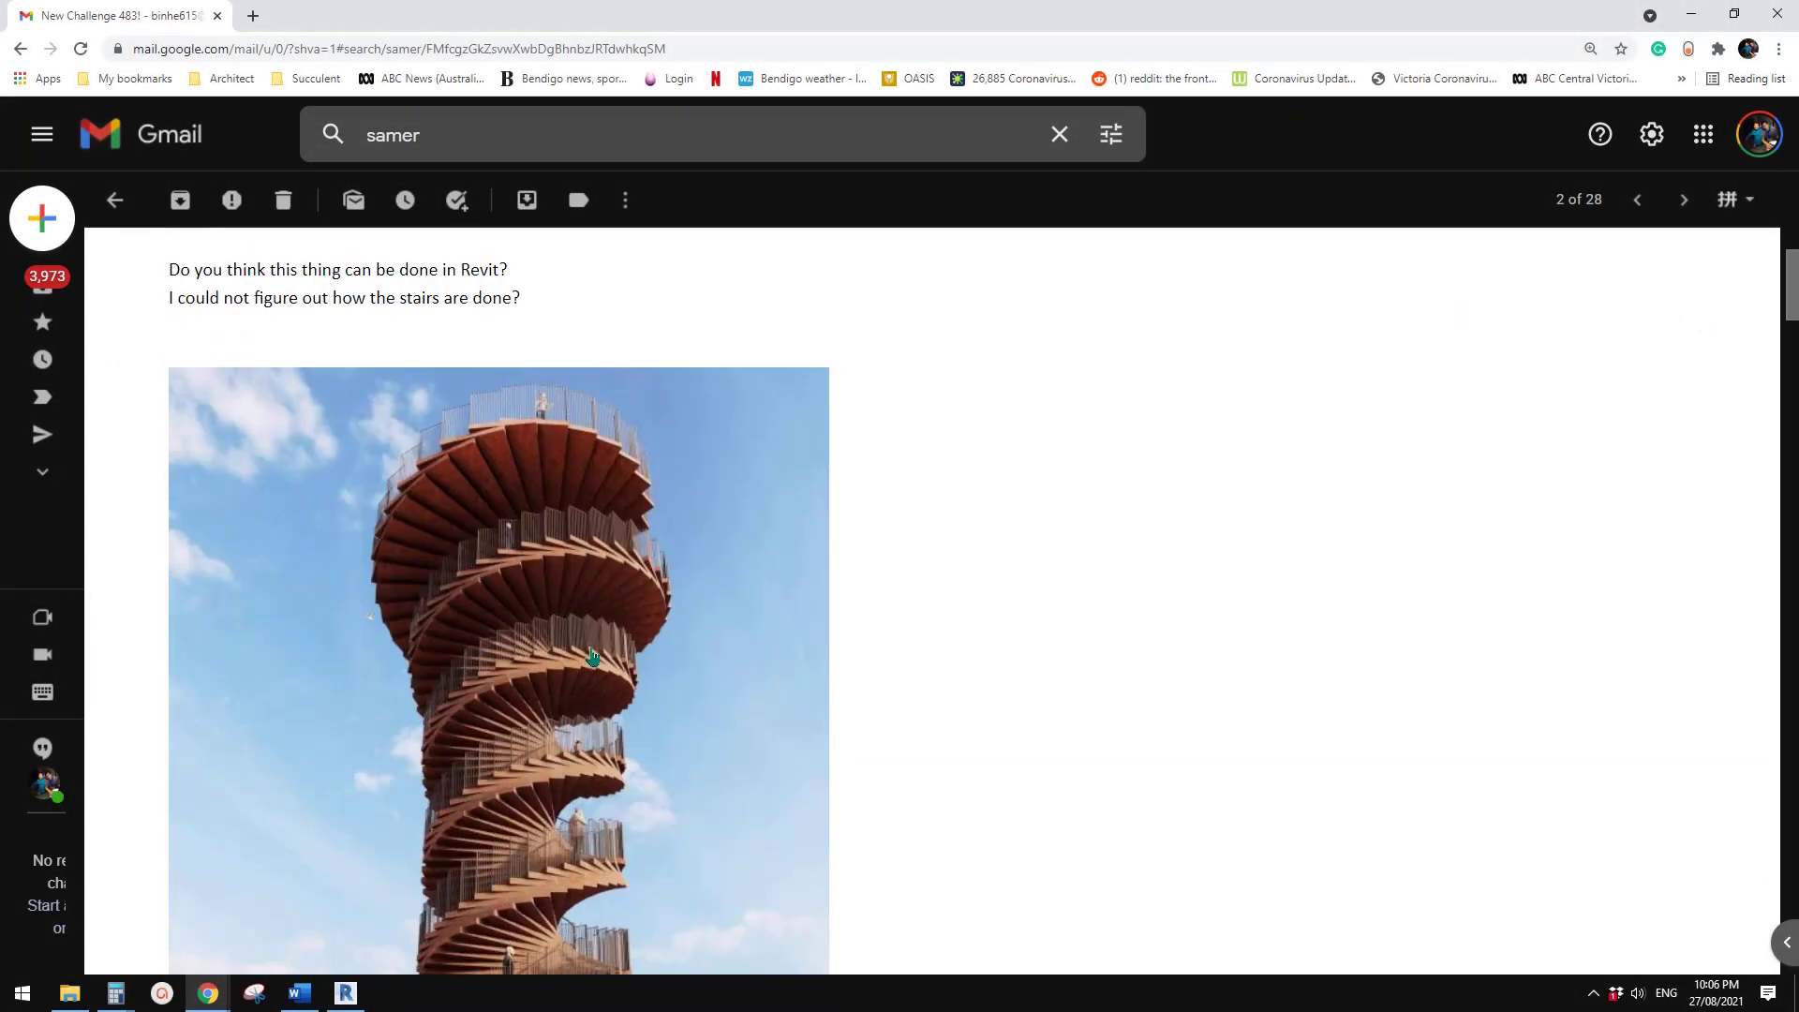
scroll(400, 650, down, 3)
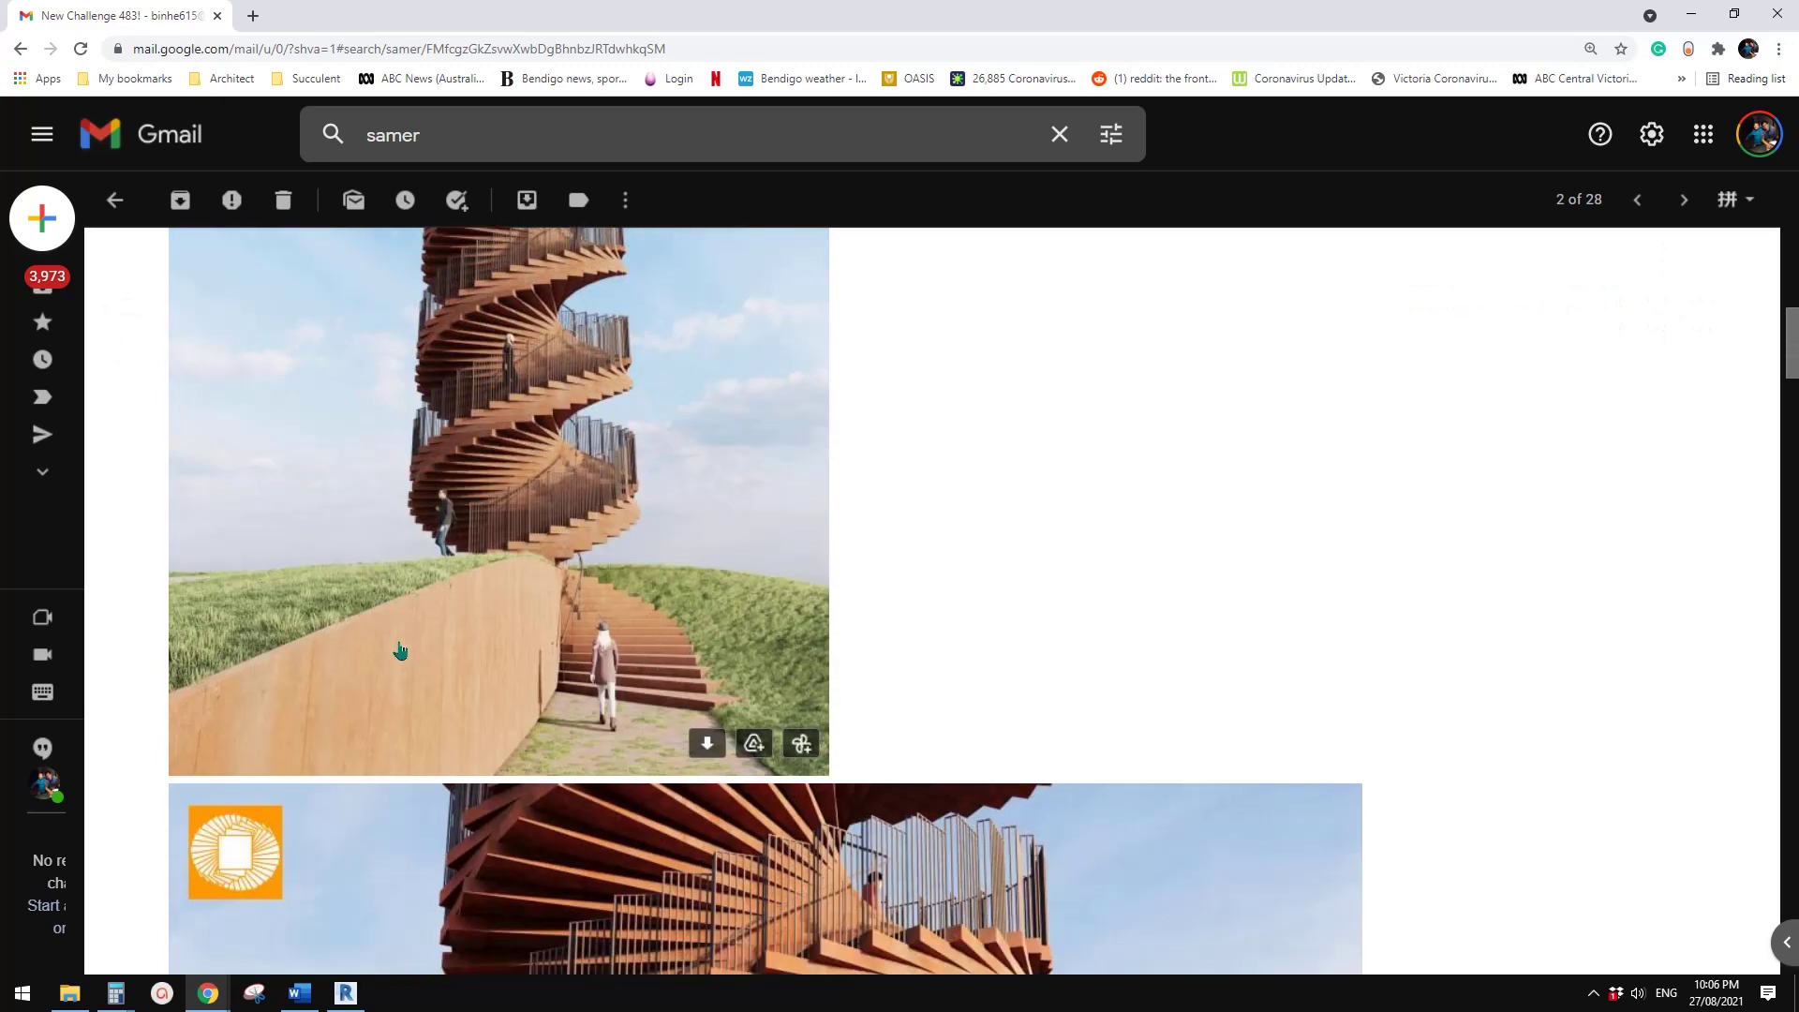
scroll(613, 515, up, 5)
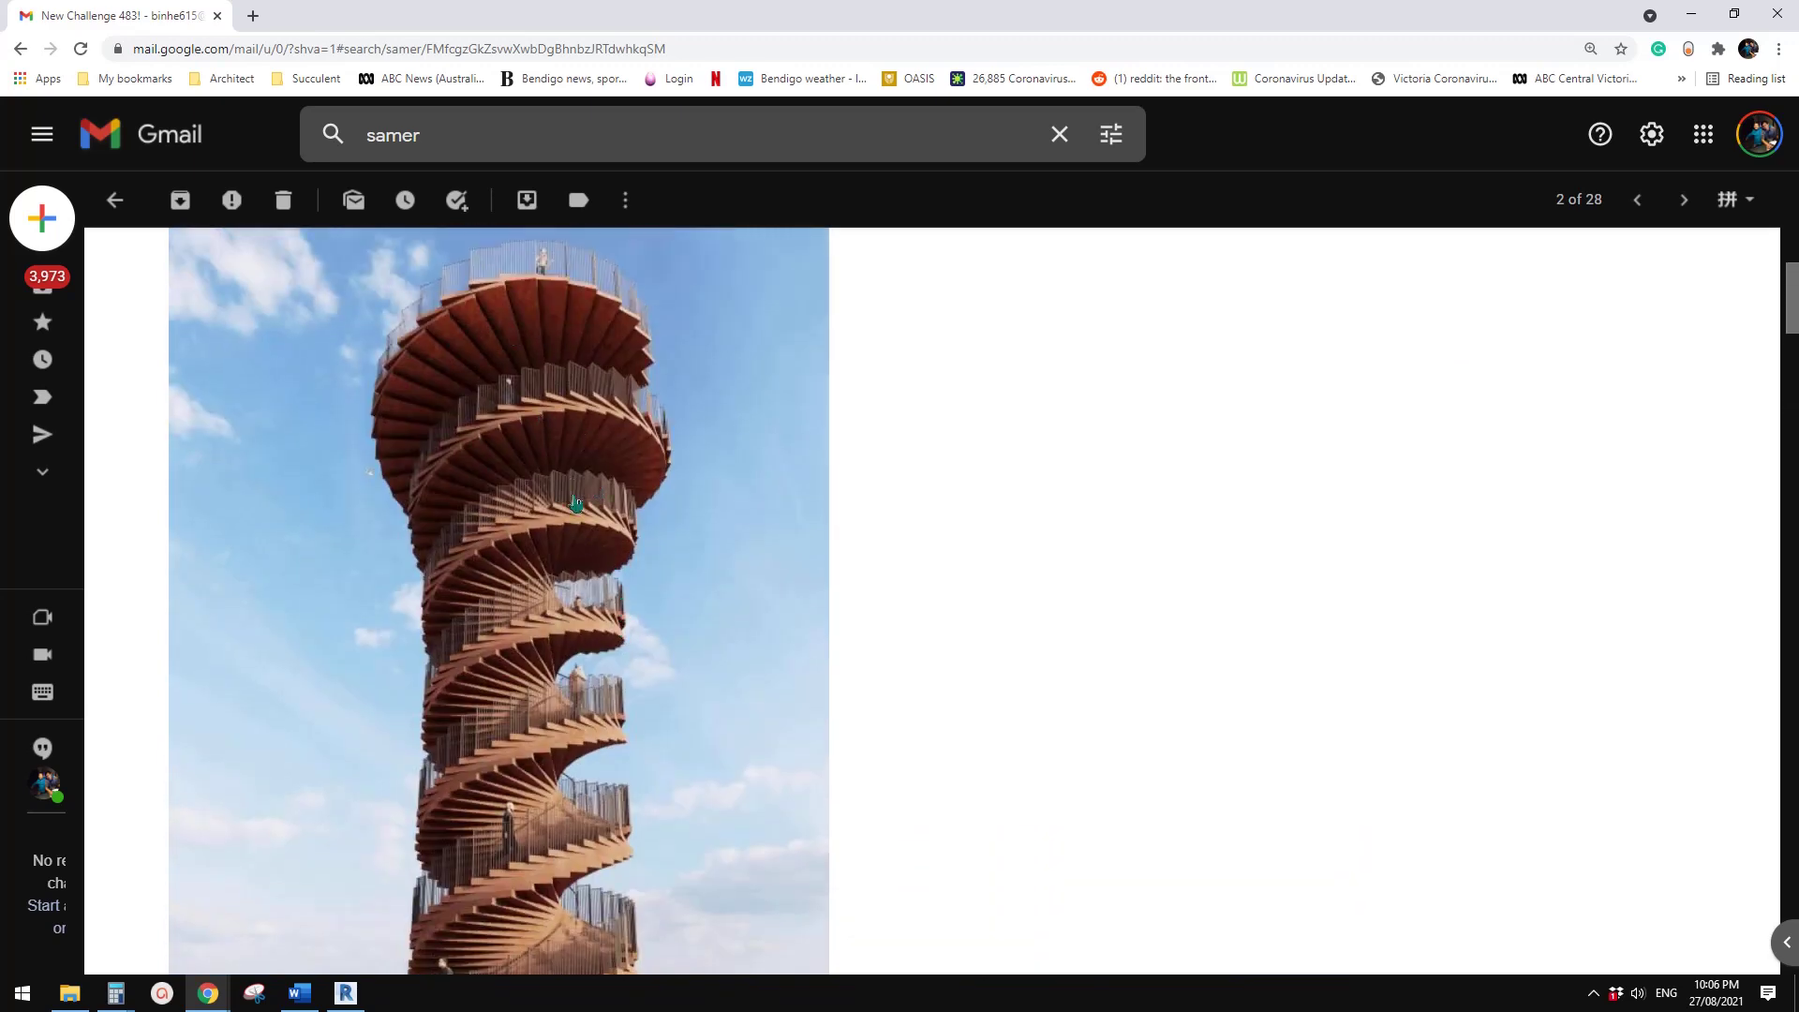
scroll(576, 513, up, 4)
scroll(594, 534, down, 3)
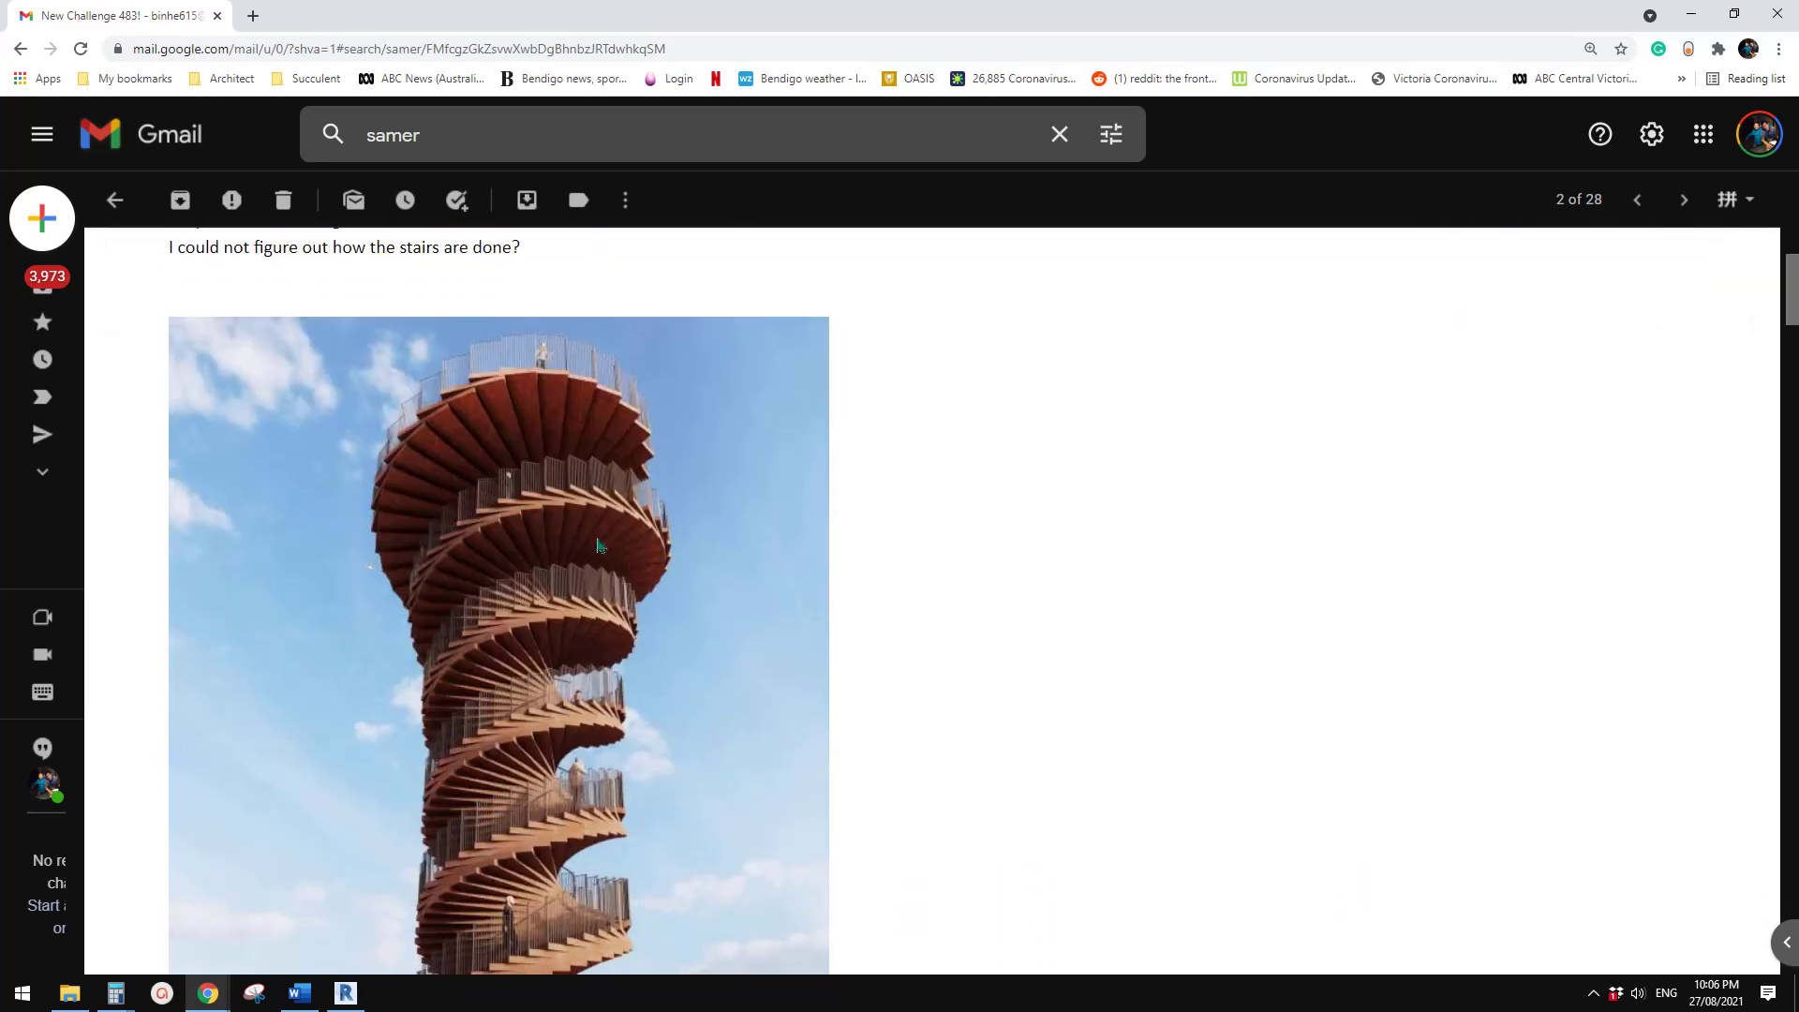
scroll(600, 560, up, 3)
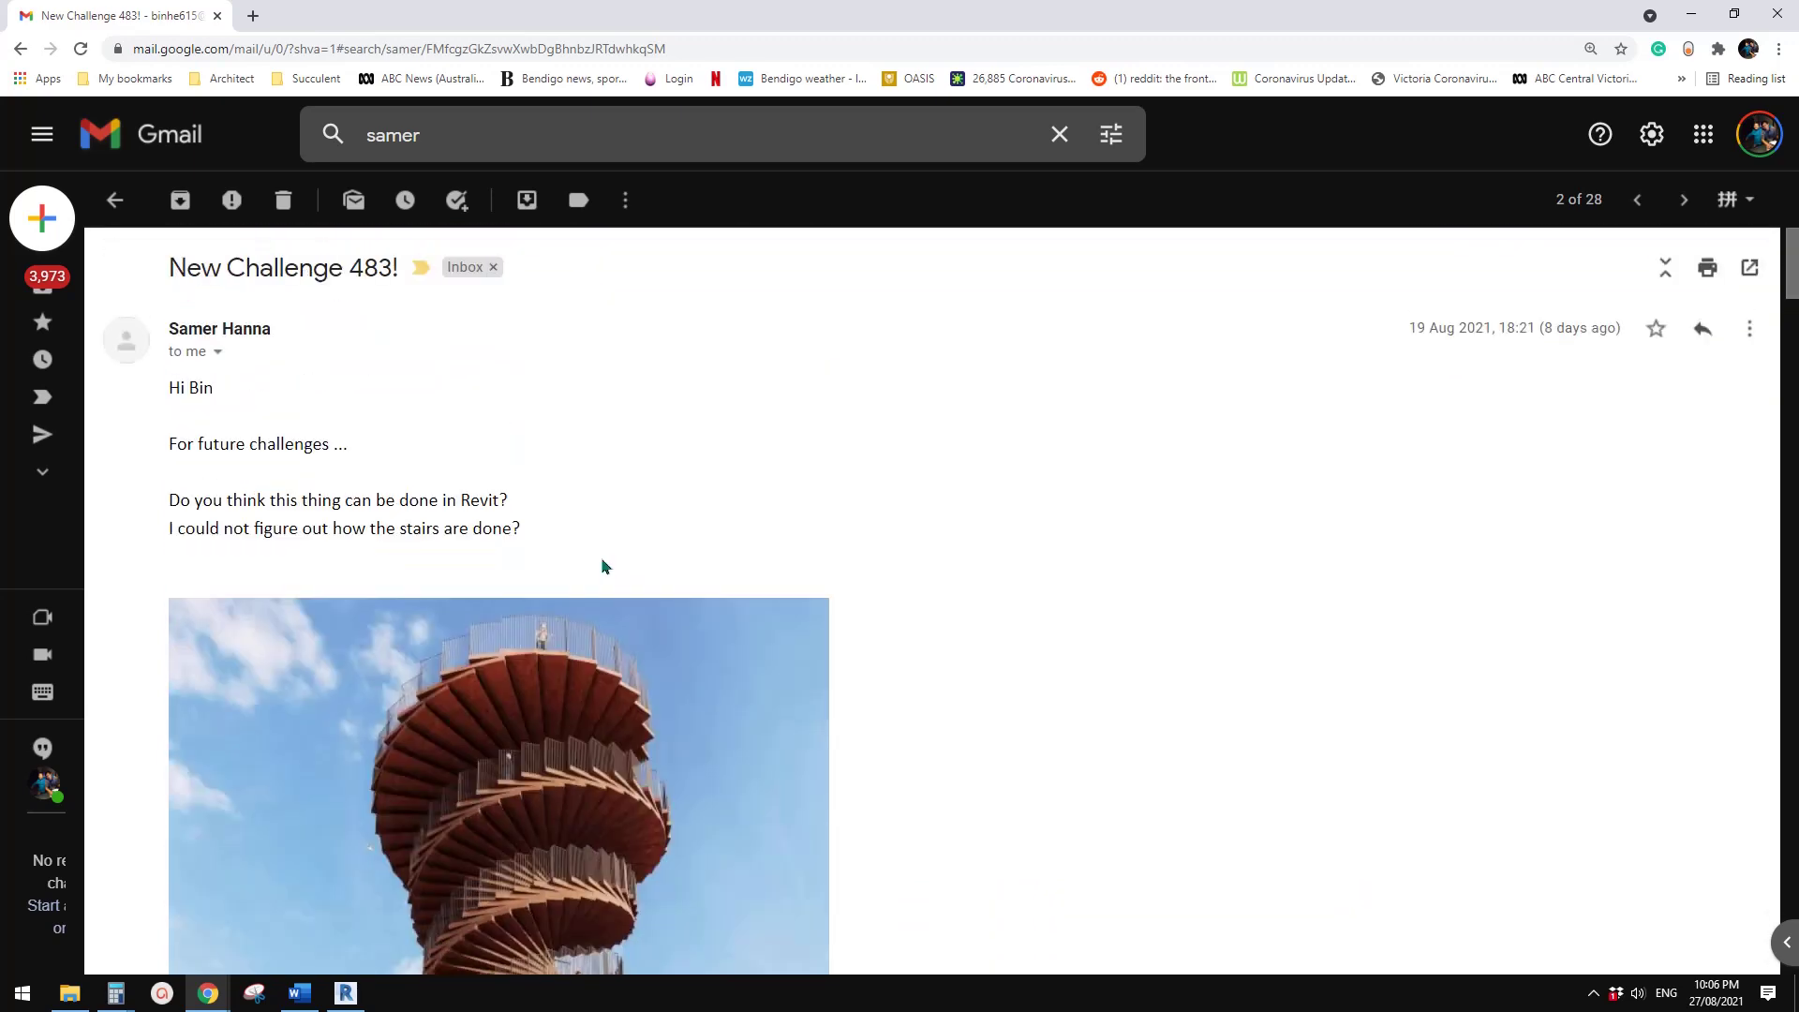
- Switch to Revit and create a new family from the template Metric Generic Model Adaptive.rft
click(343, 993)
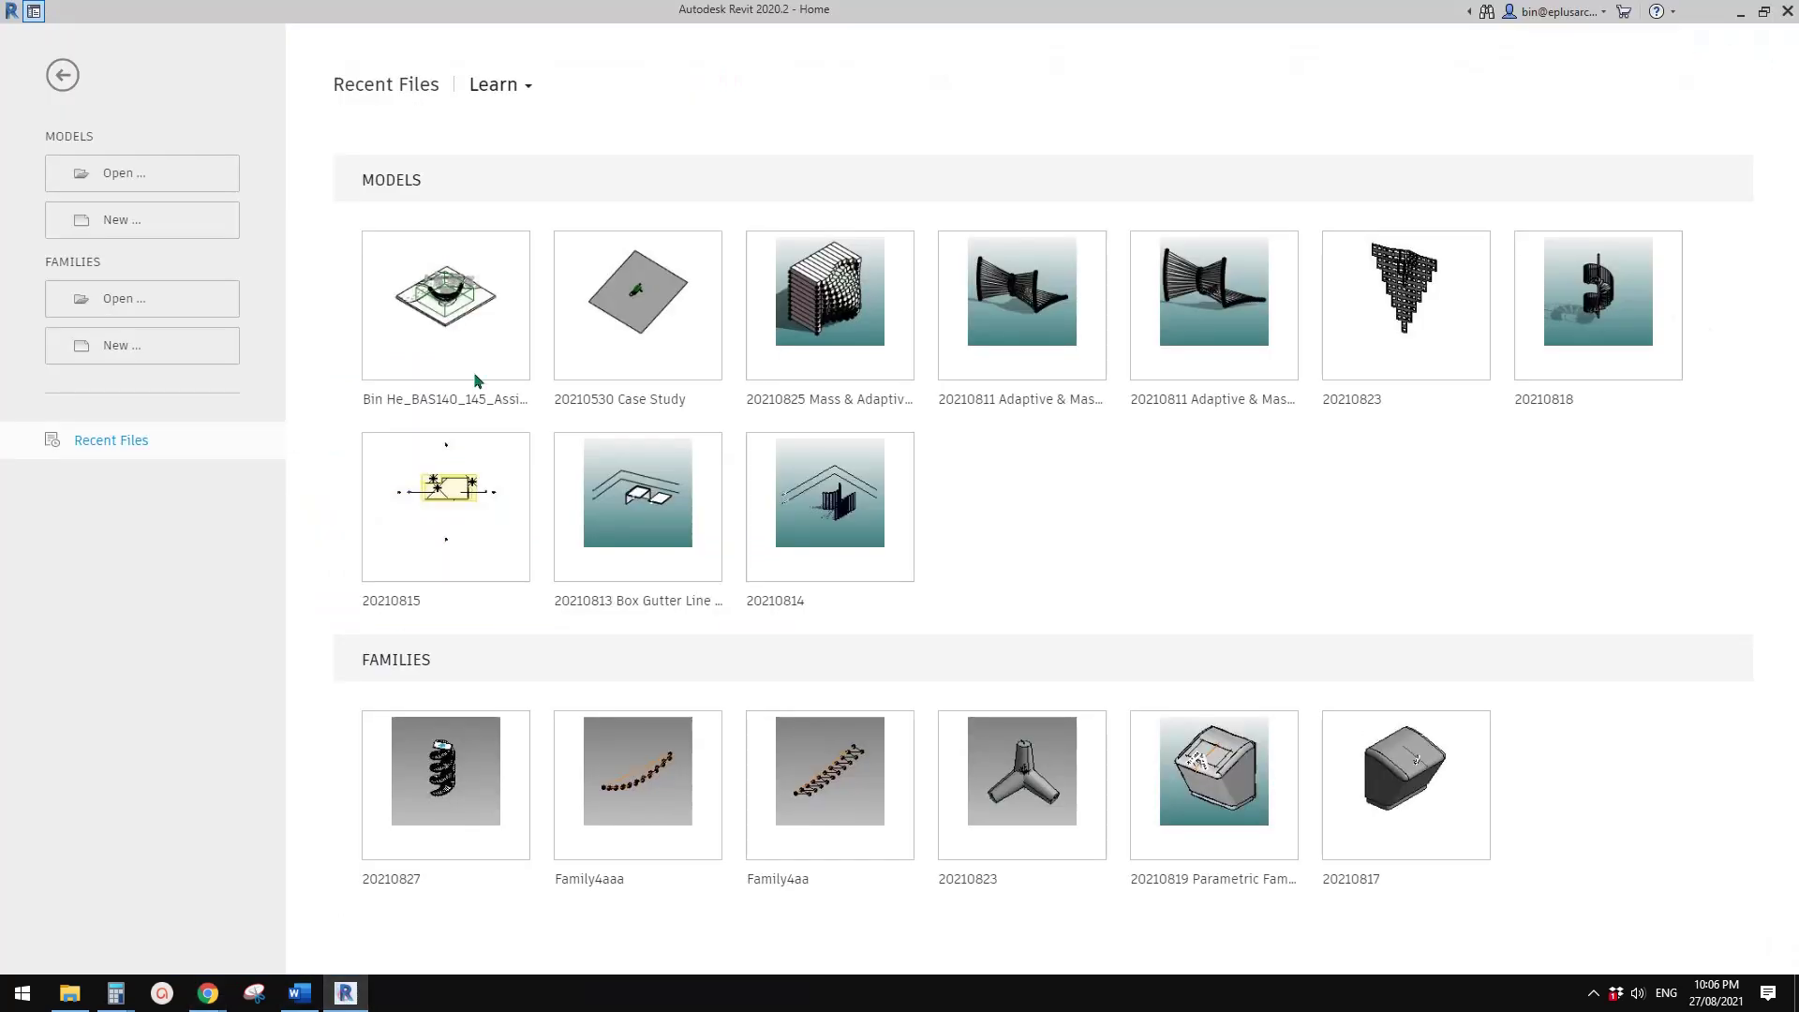
click(163, 343)
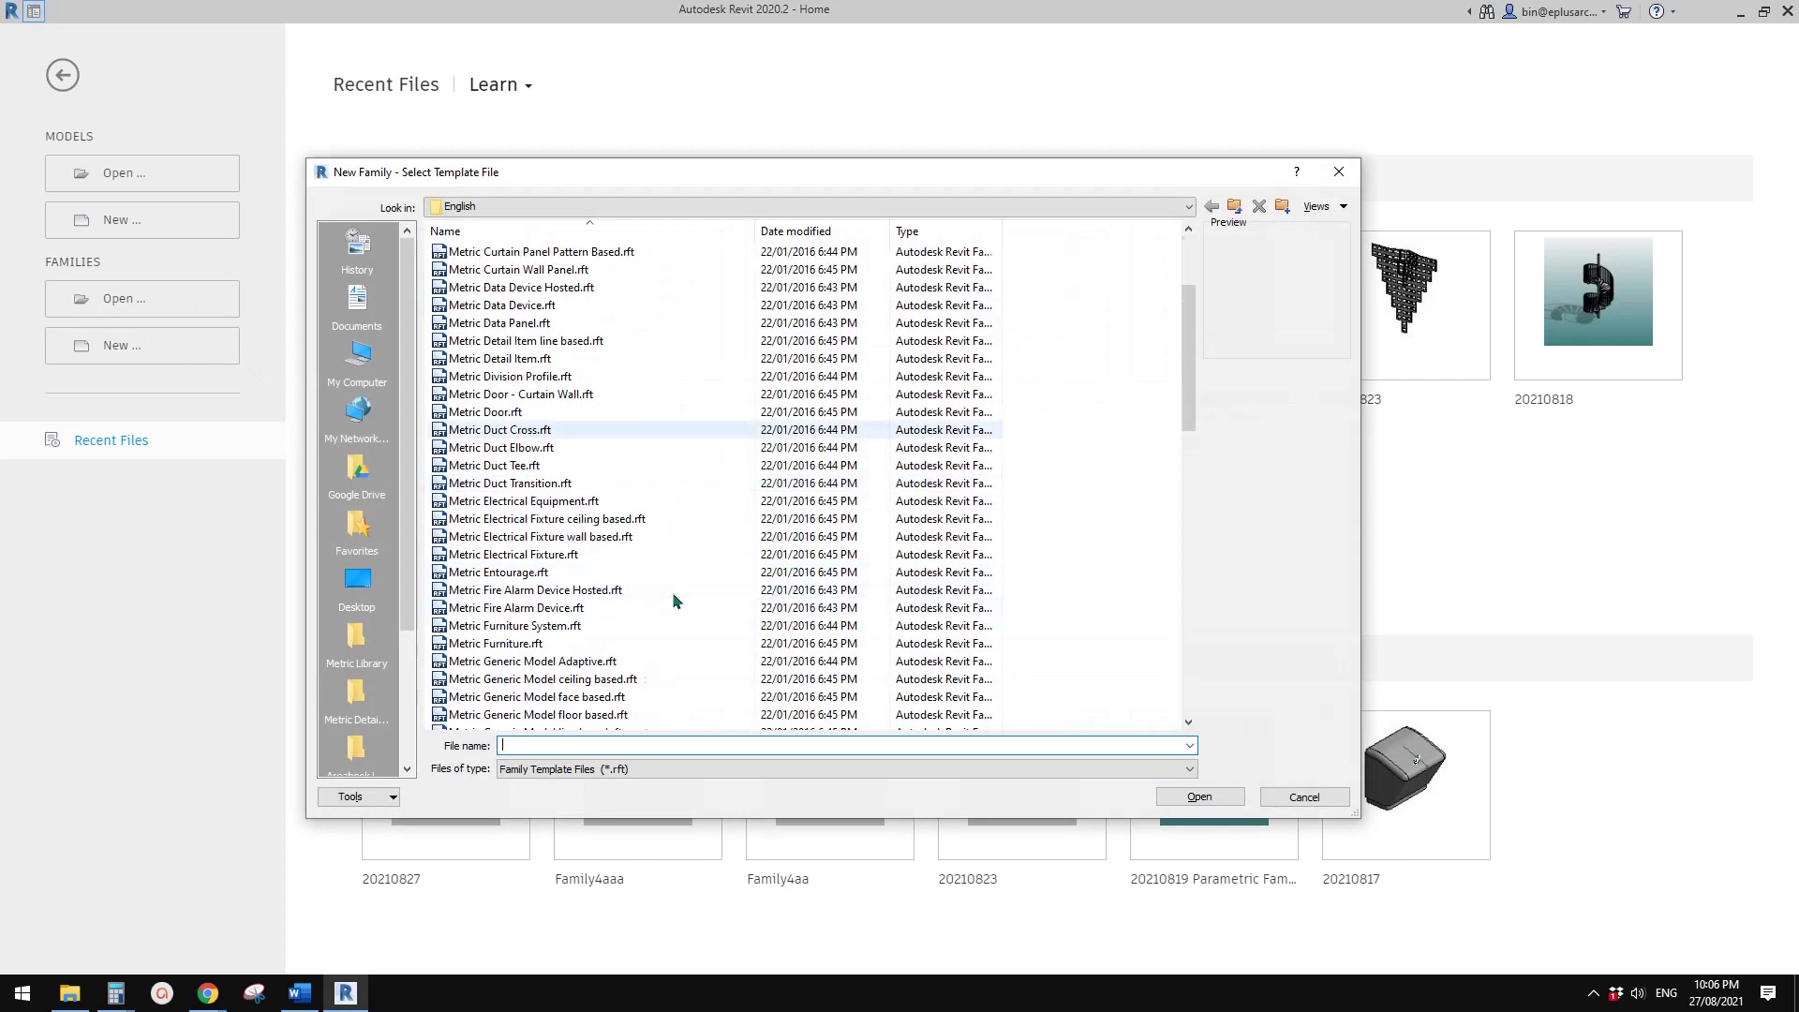
click(594, 606)
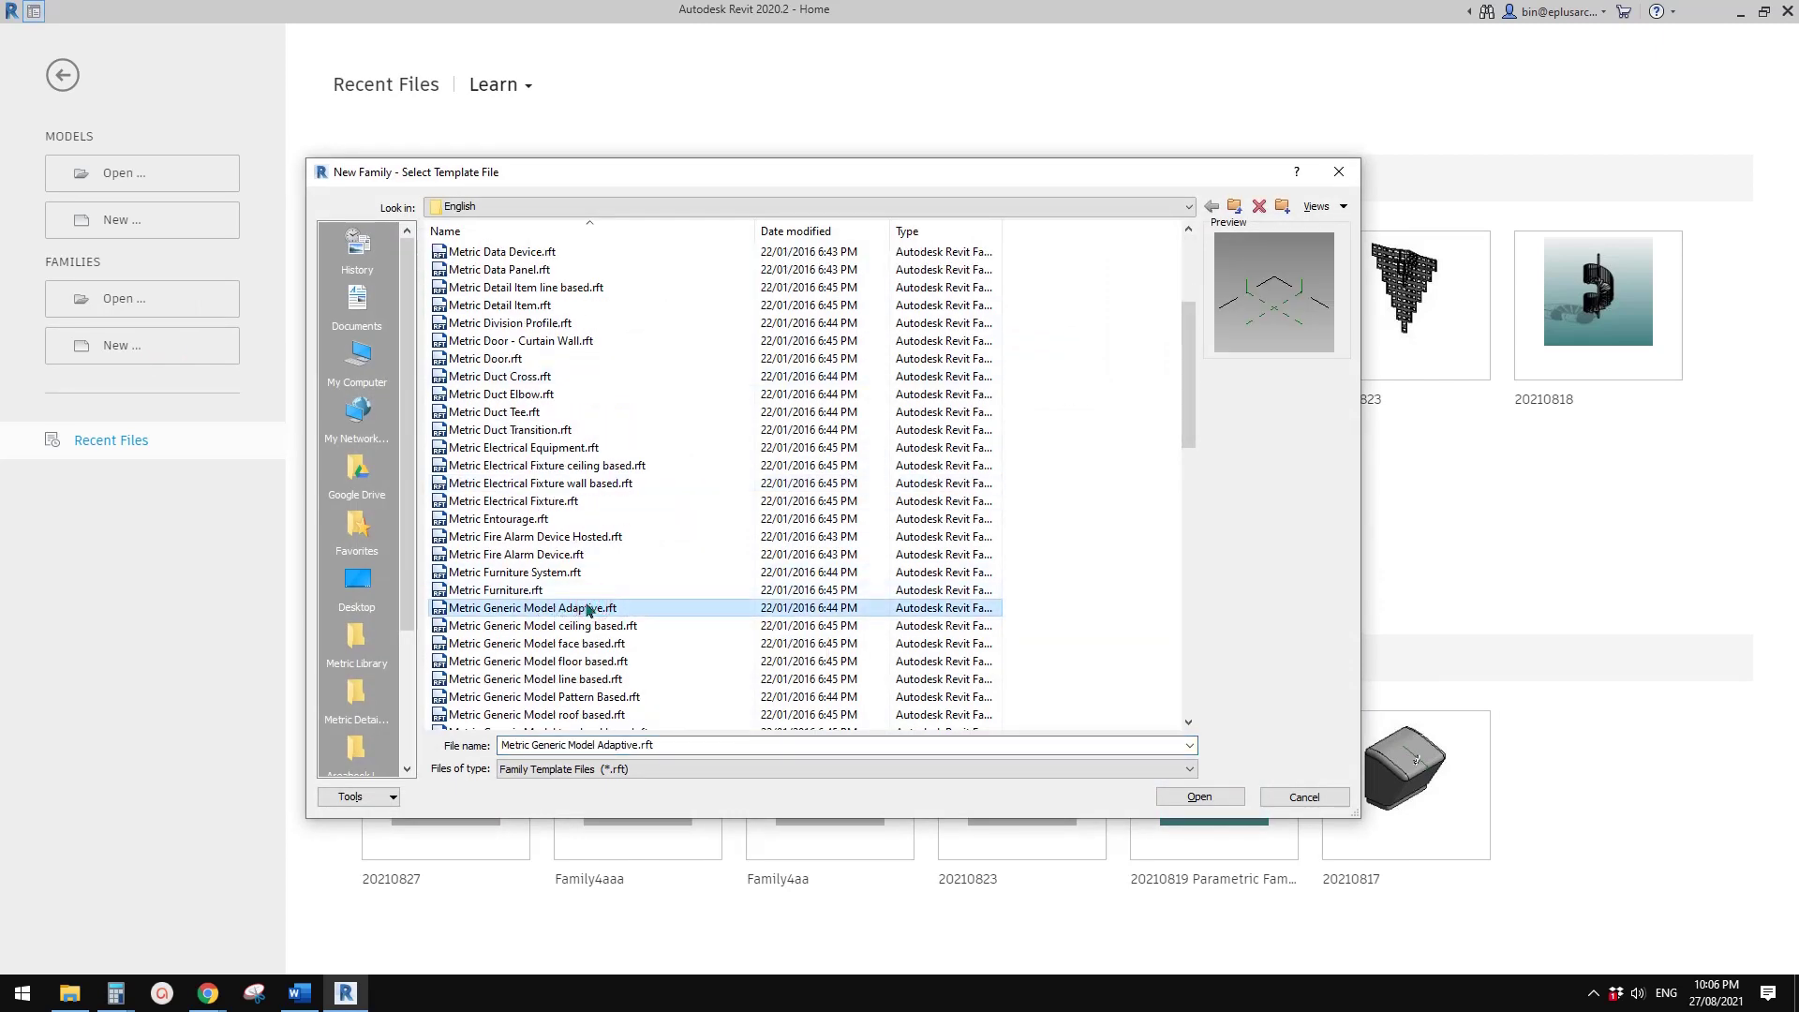
click(1205, 796)
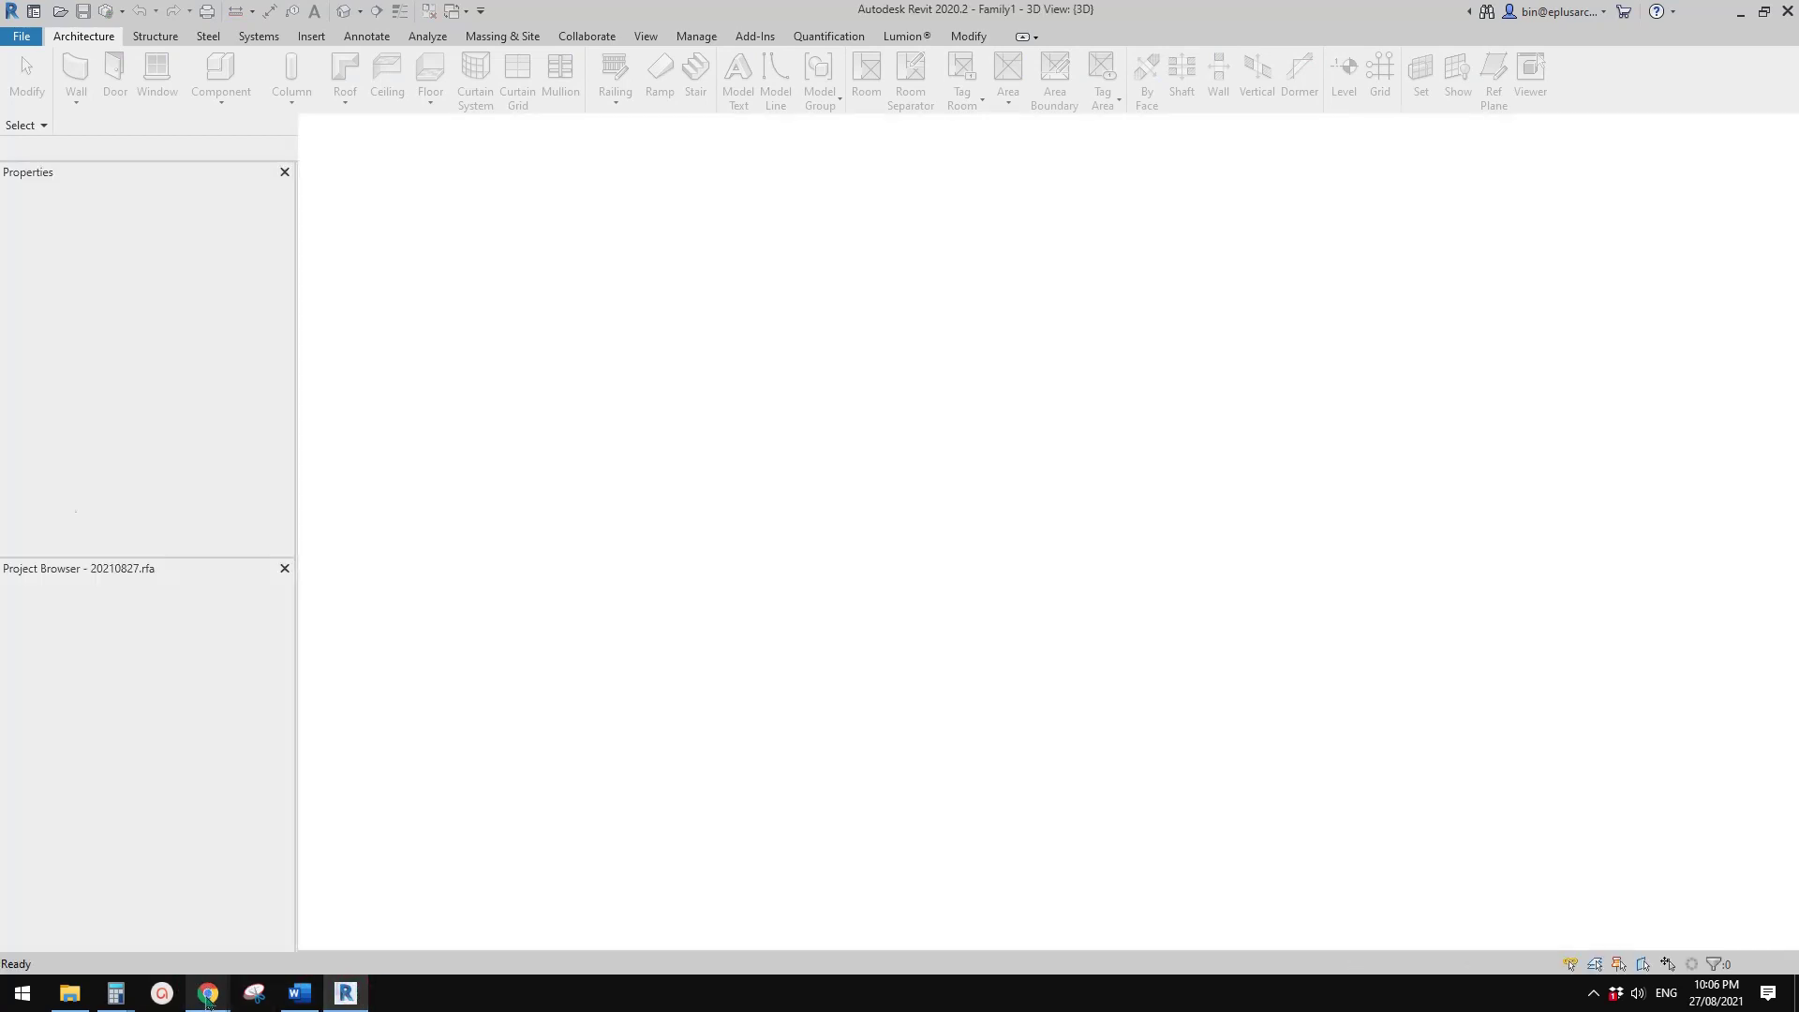
- Review the stair tower photo in the e-mail in Chrome again and return to Revit
mouse_move(208, 992)
click(262, 930)
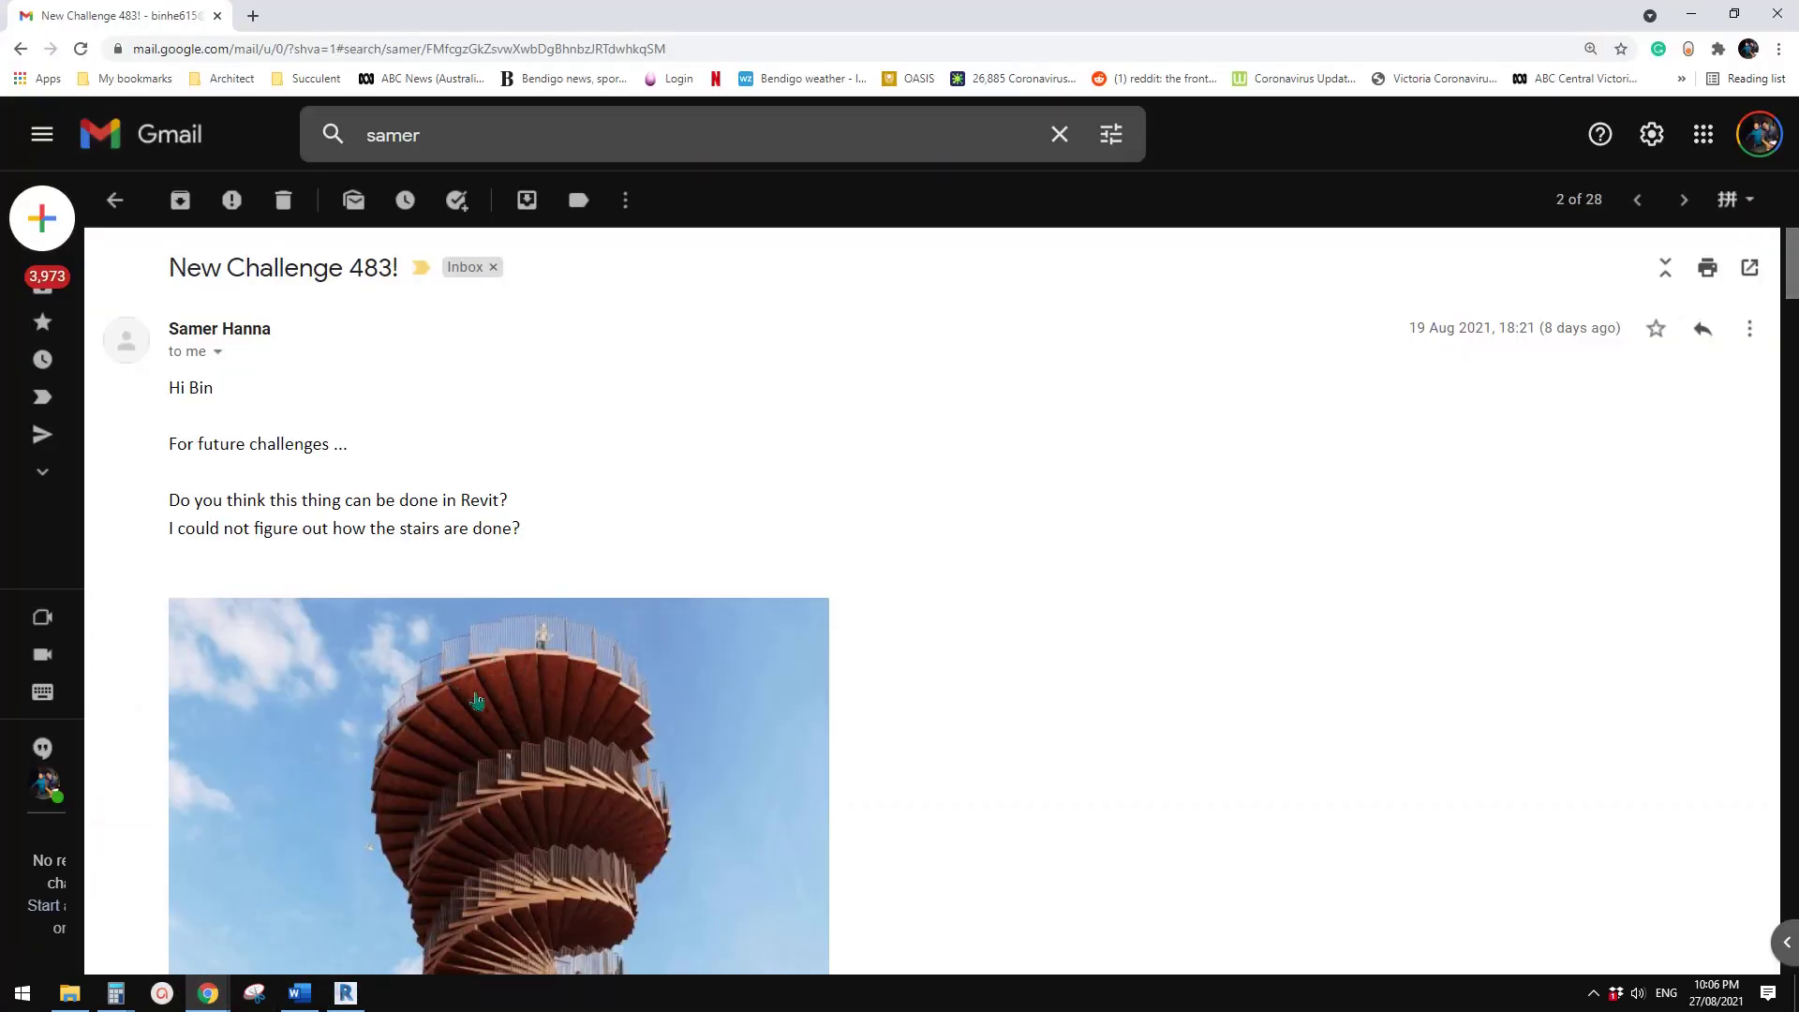
click(346, 999)
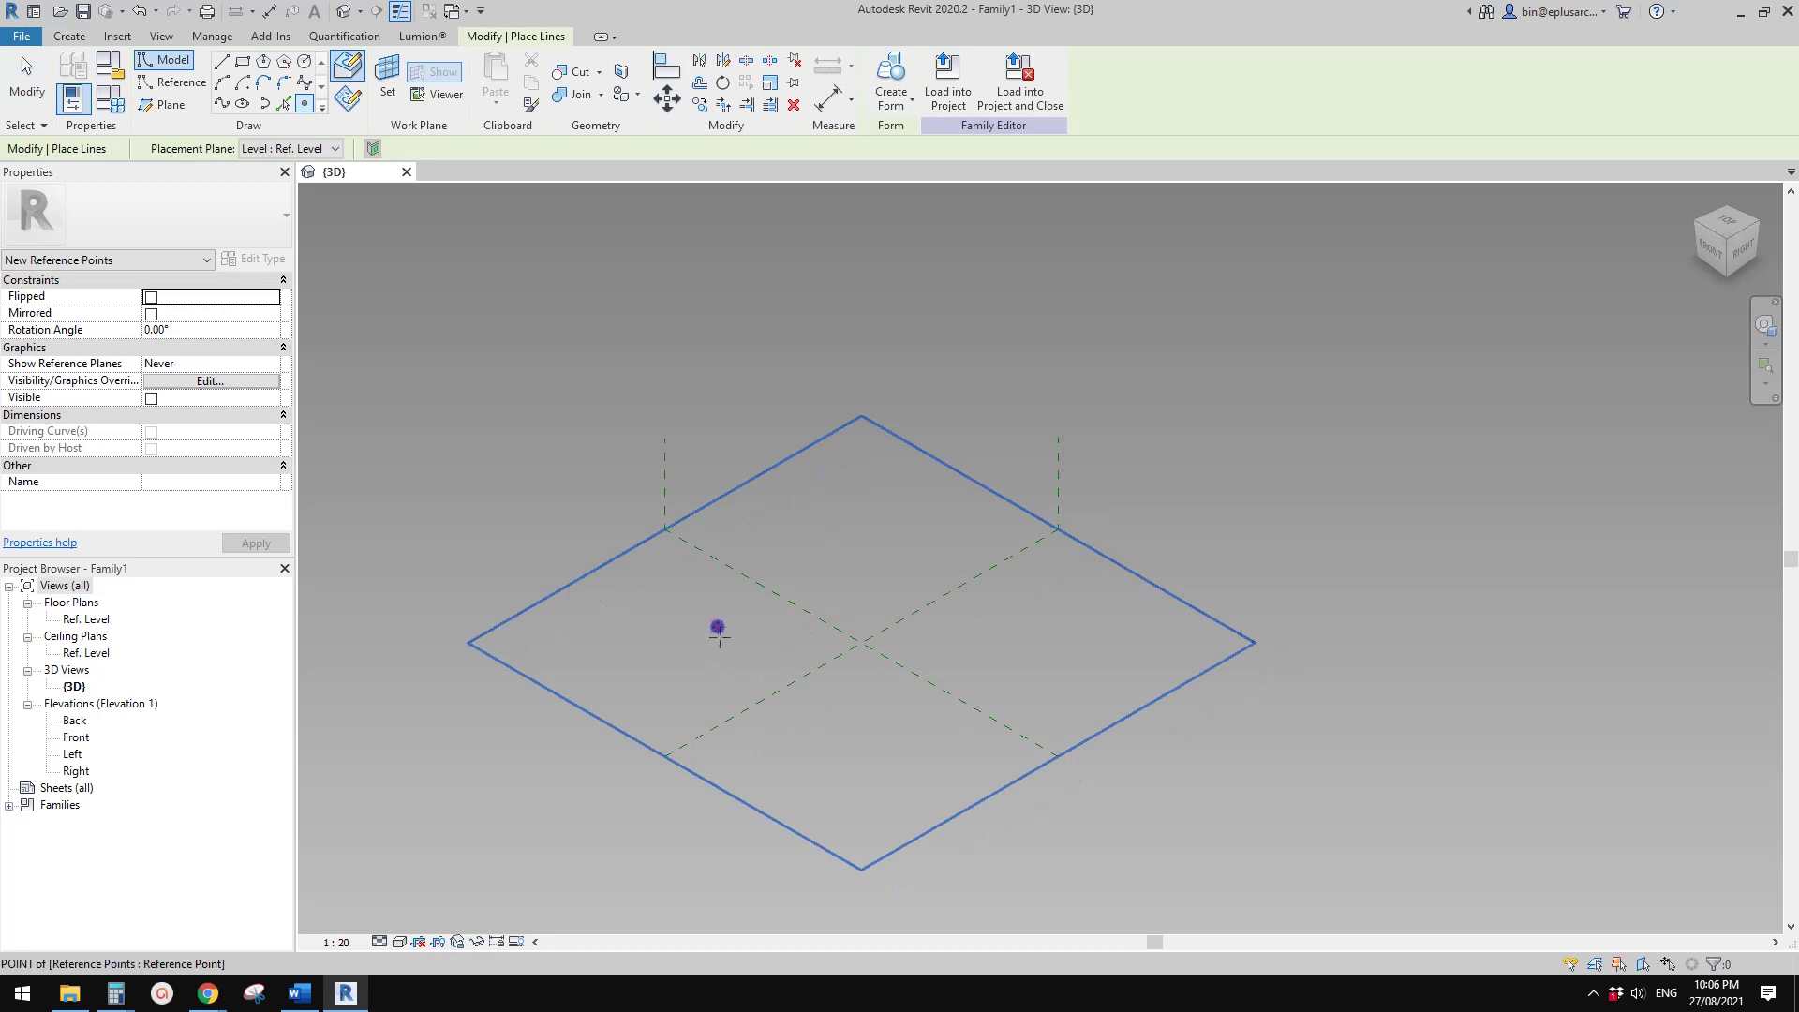
- Place a reference point on the reference level and make it adaptive
click(718, 627)
key(Escape)
click(718, 627)
click(990, 83)
key(Escape)
- Copy the adaptive point to a second position on the reference level
scroll(735, 581, up, 4)
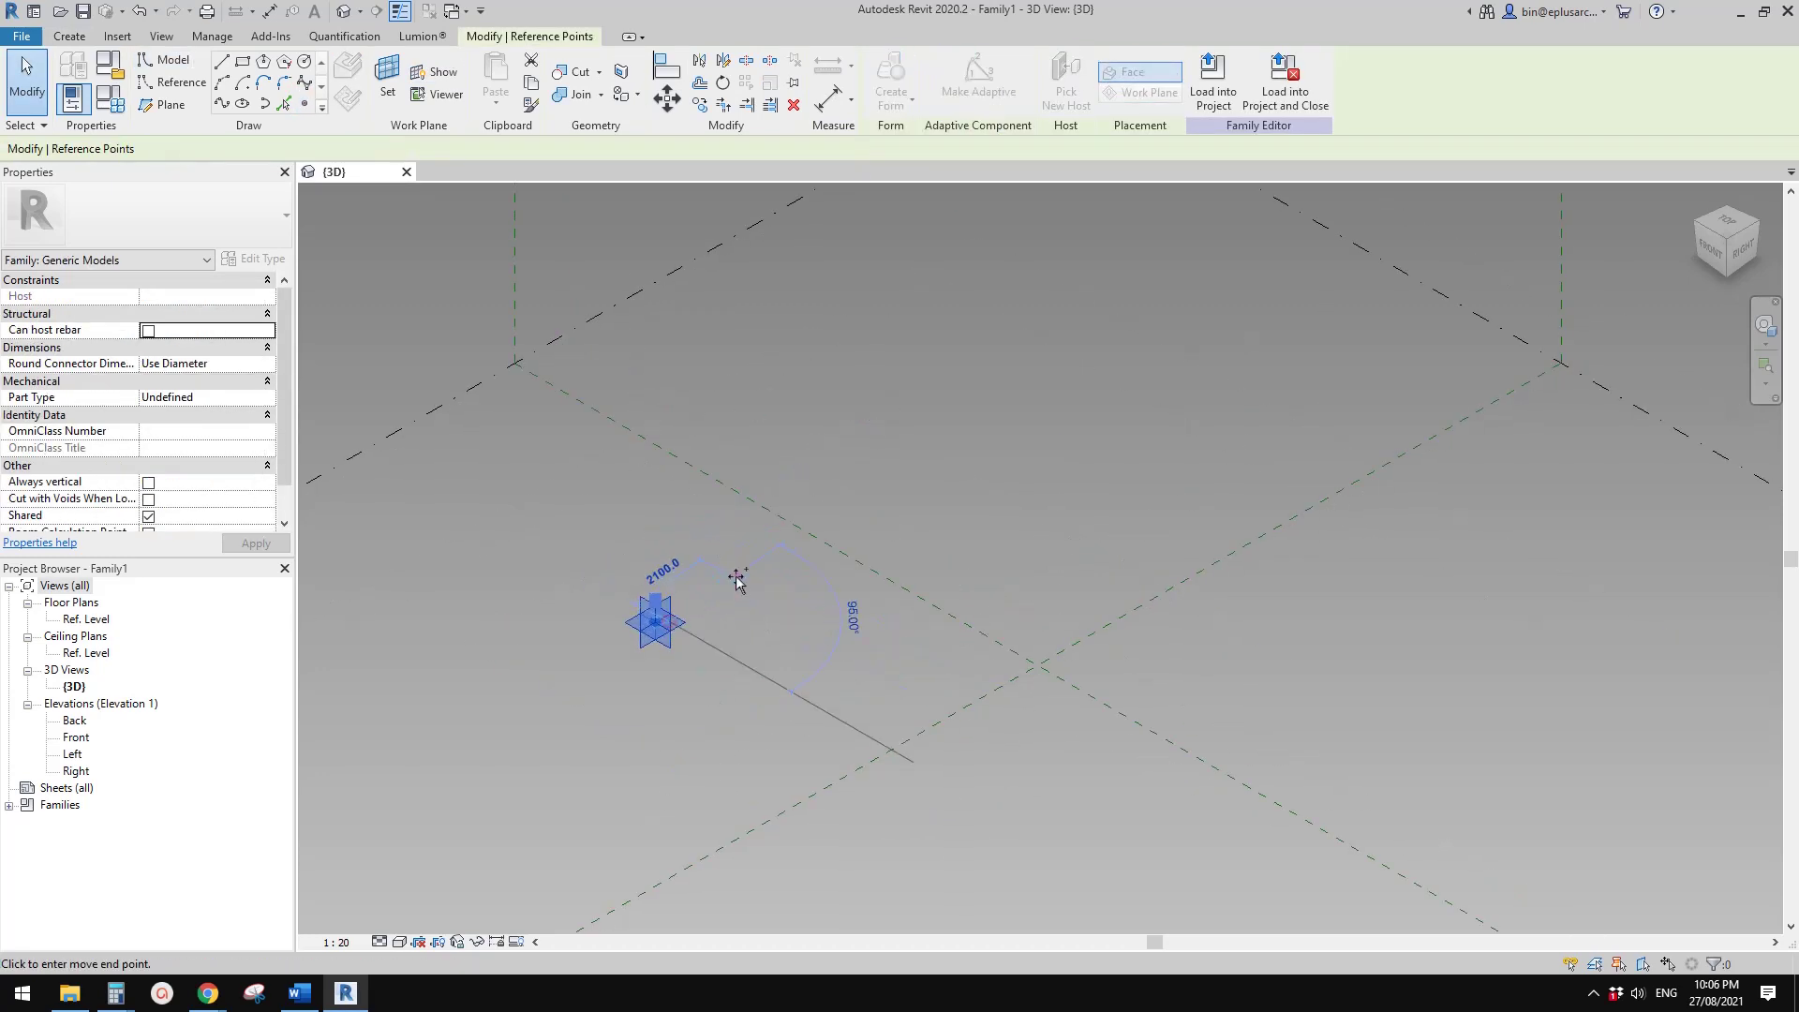
click(745, 573)
key(Escape)
scroll(729, 554, up, 2)
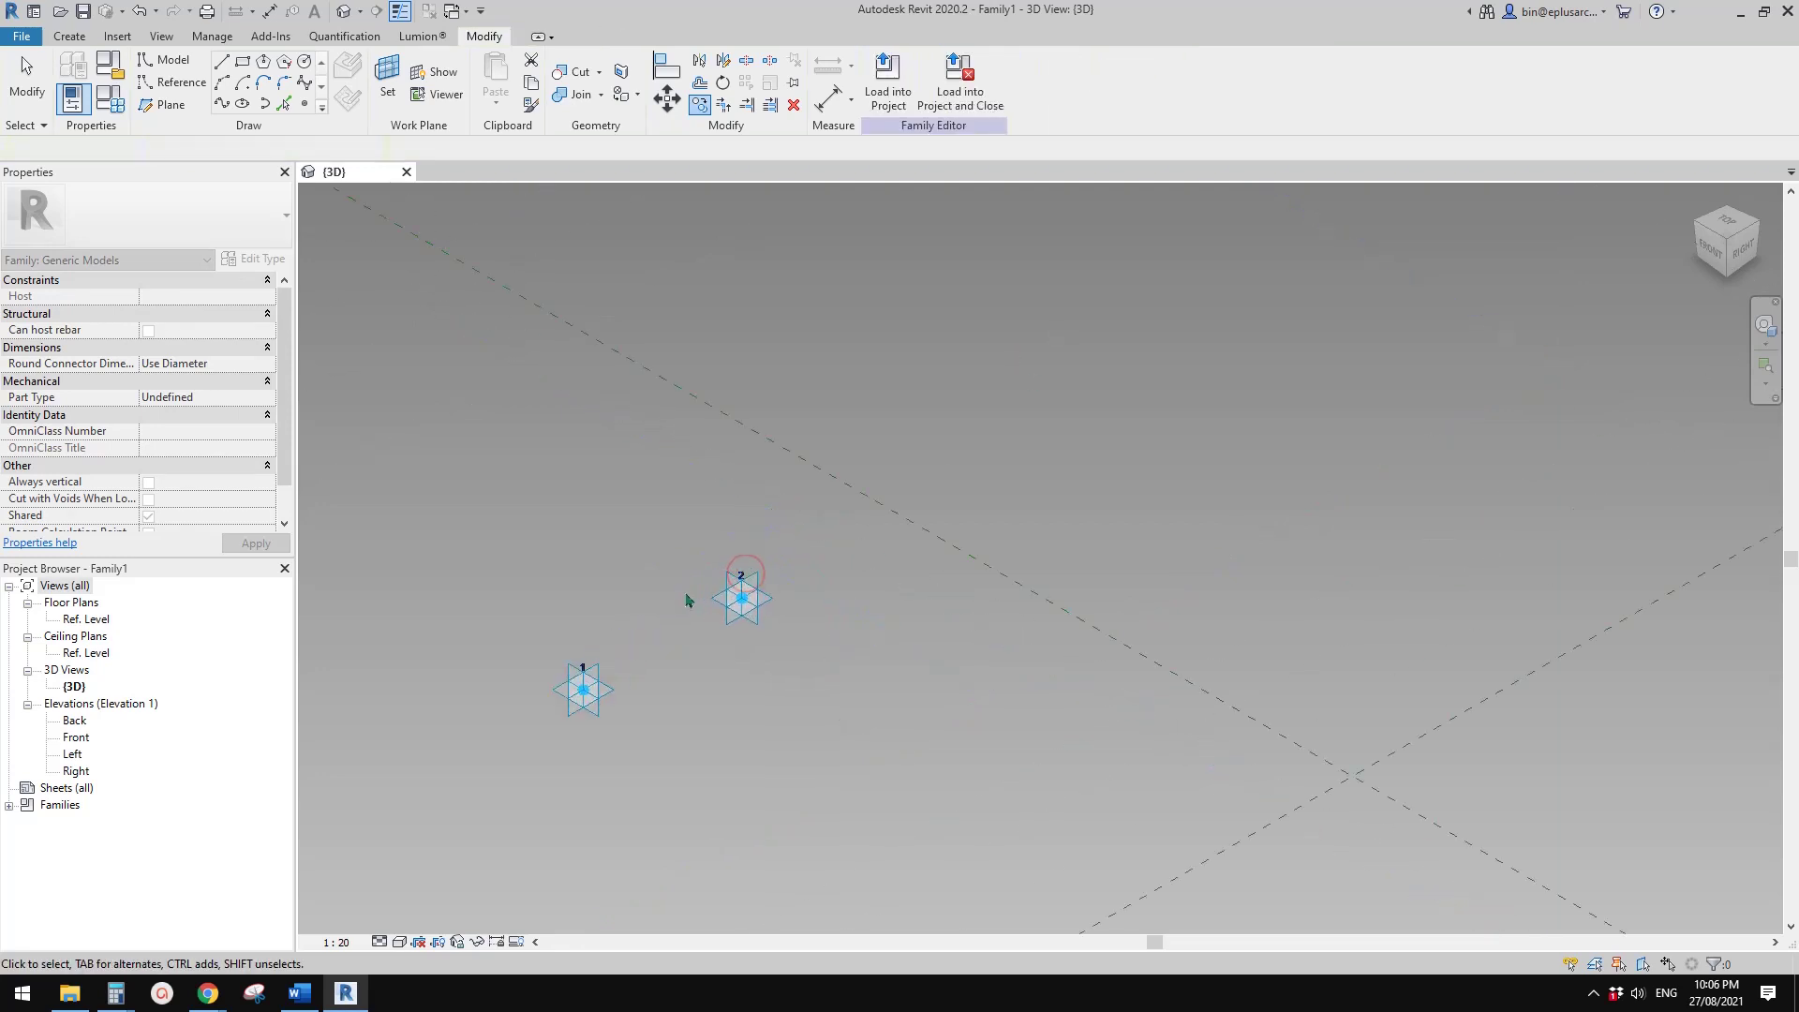
- Connect the two adaptive points with a spline through points and turn it into a reference line
click(583, 690)
ctrl+click(757, 614)
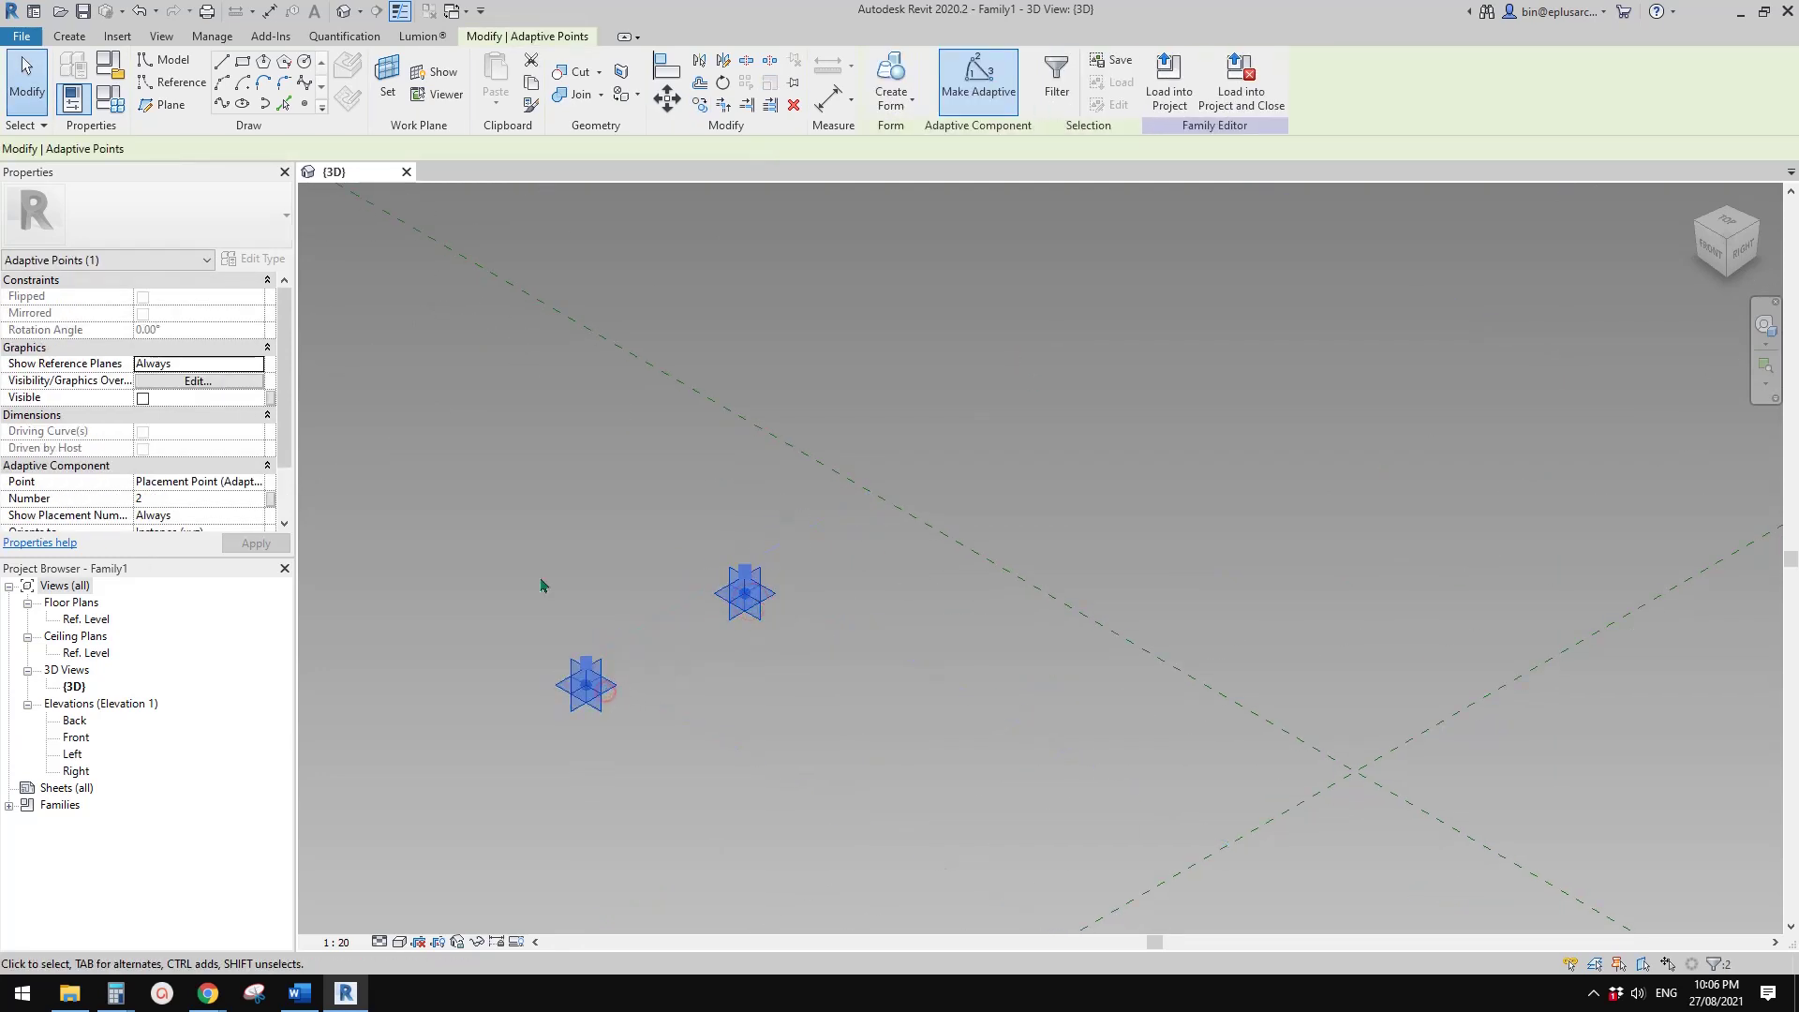
click(222, 103)
click(151, 431)
click(731, 498)
- Place a reference point on the line between the two adaptive points, nearer to adaptive point 2
shift+middle_drag(749, 523, 695, 525)
scroll(735, 538, up, 3)
middle_drag(904, 592, 887, 573)
click(307, 104)
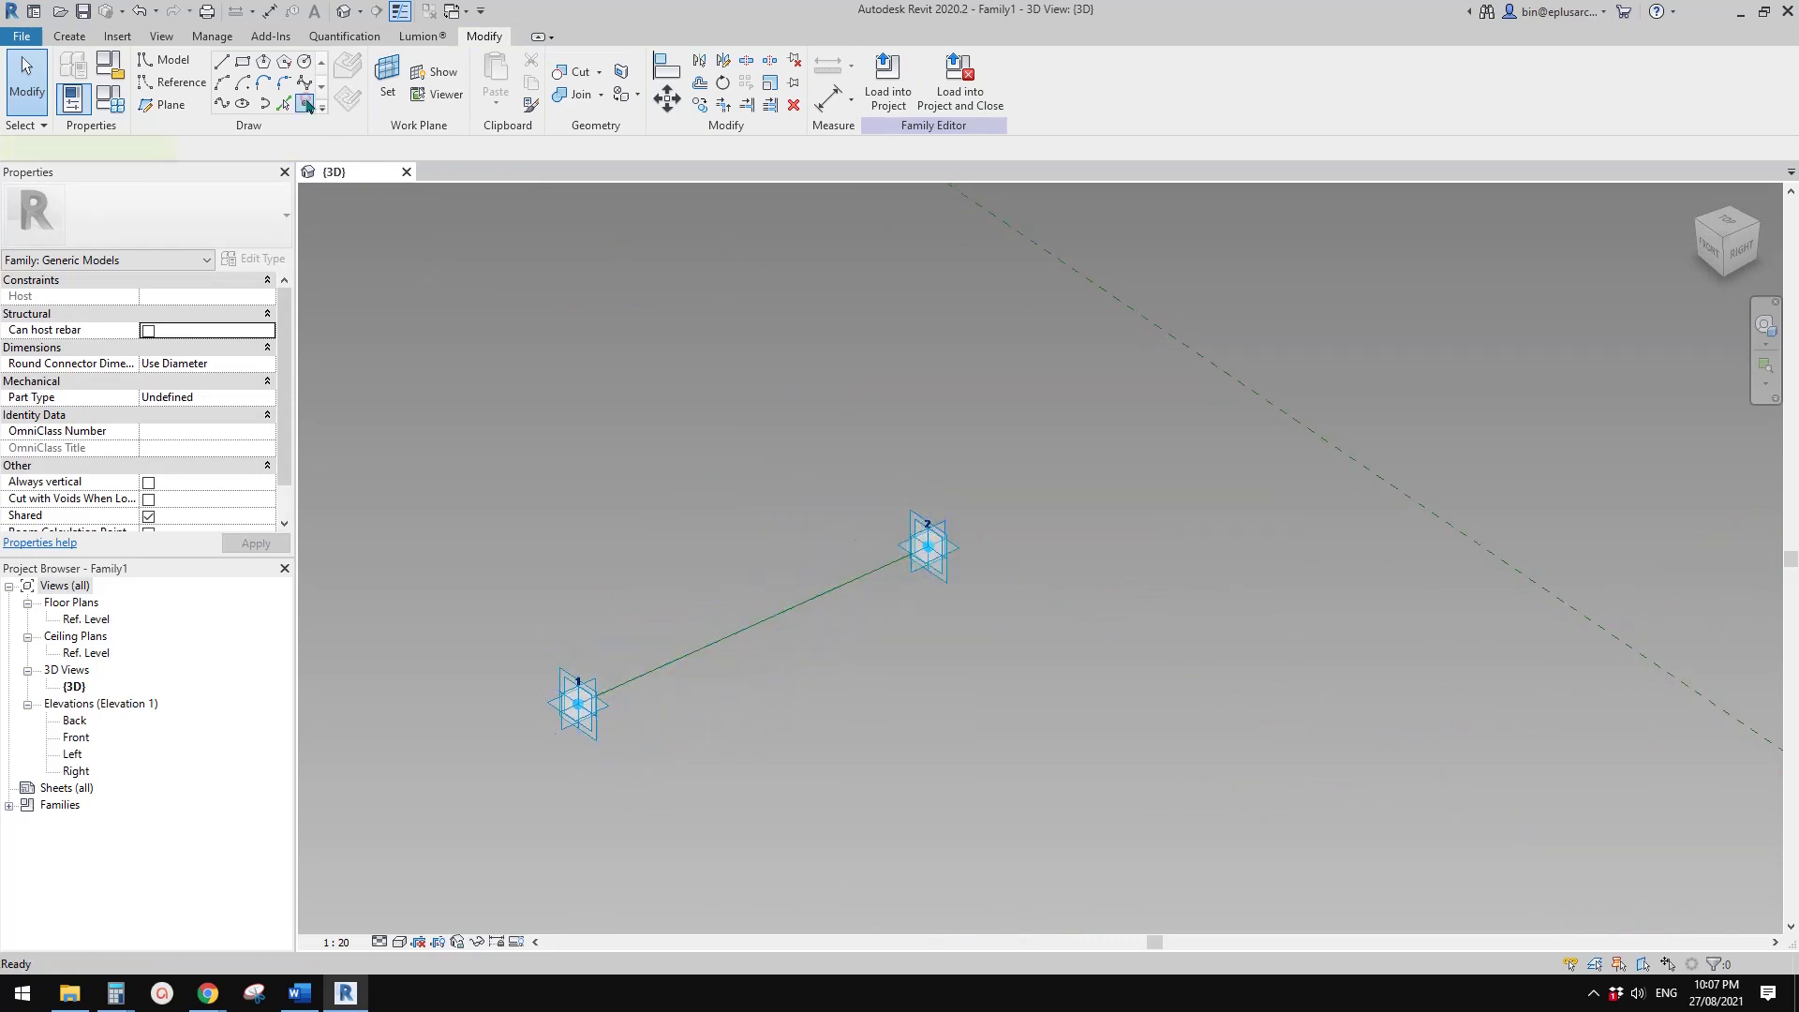
click(833, 587)
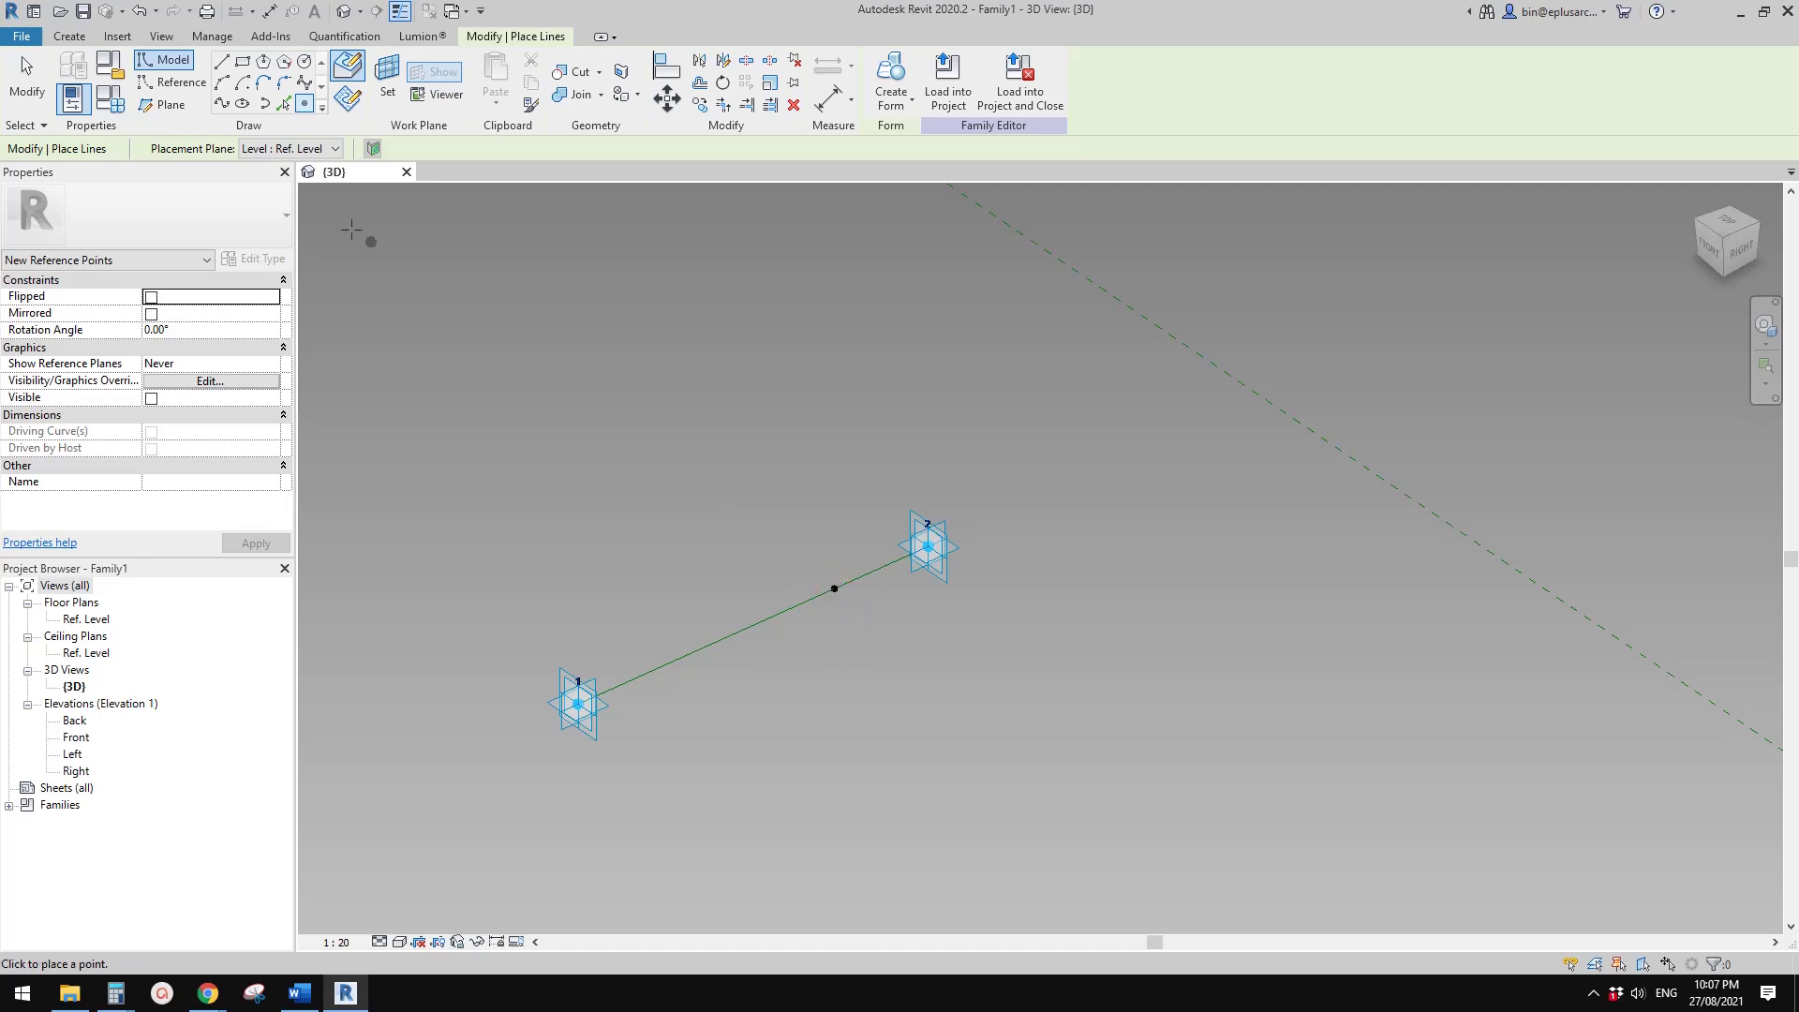
- Draw a reference-line rectangle of about 420 by 400 mm around the hosted point, on that point's work plane
click(176, 82)
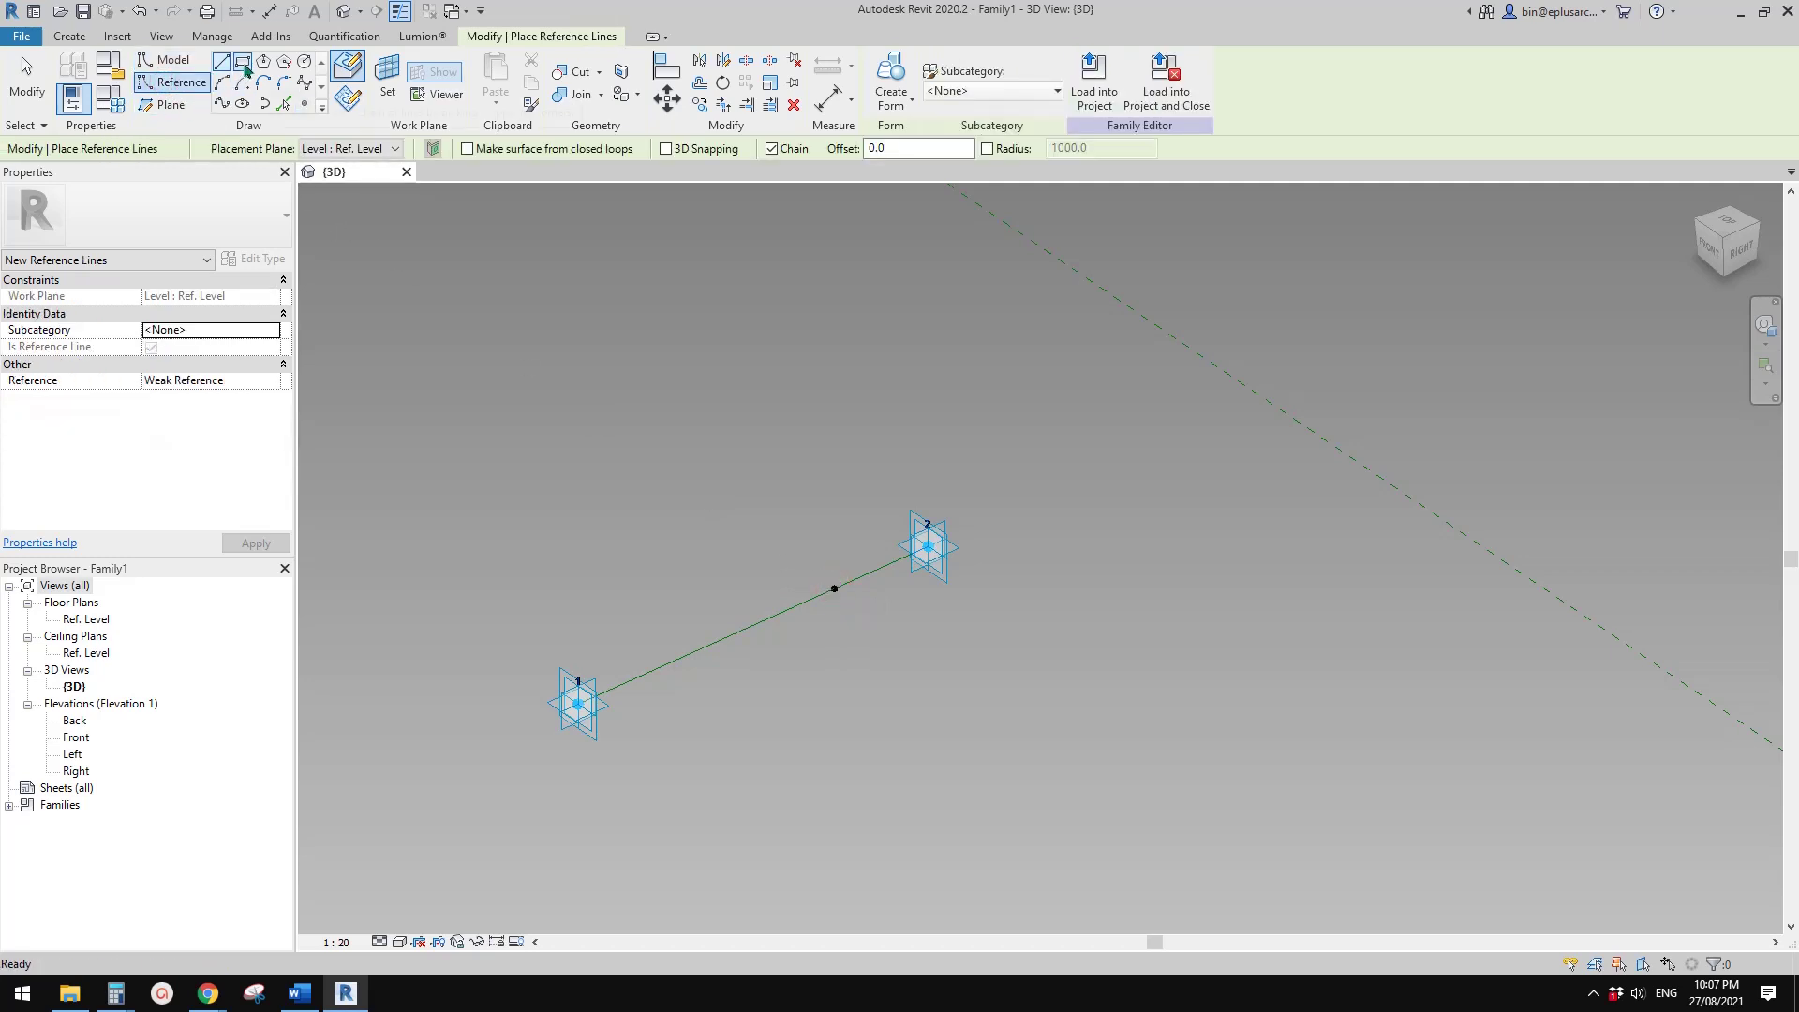
click(354, 99)
key(Escape)
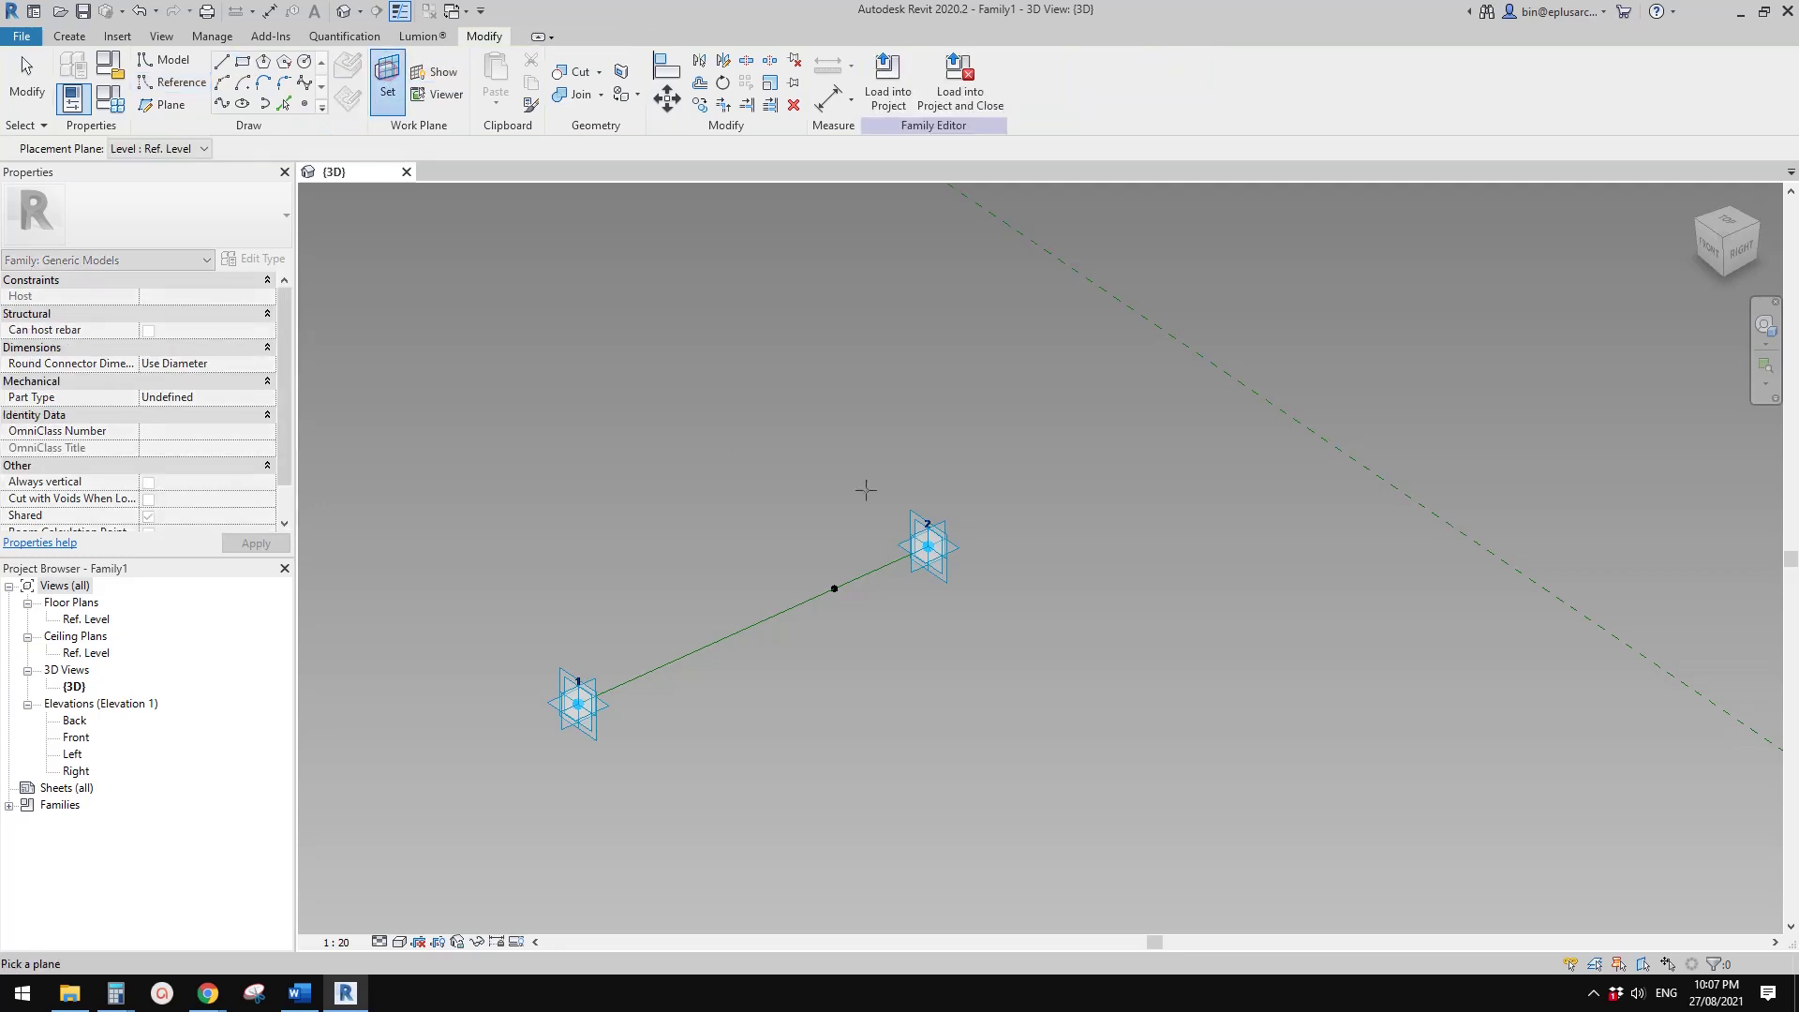
click(835, 587)
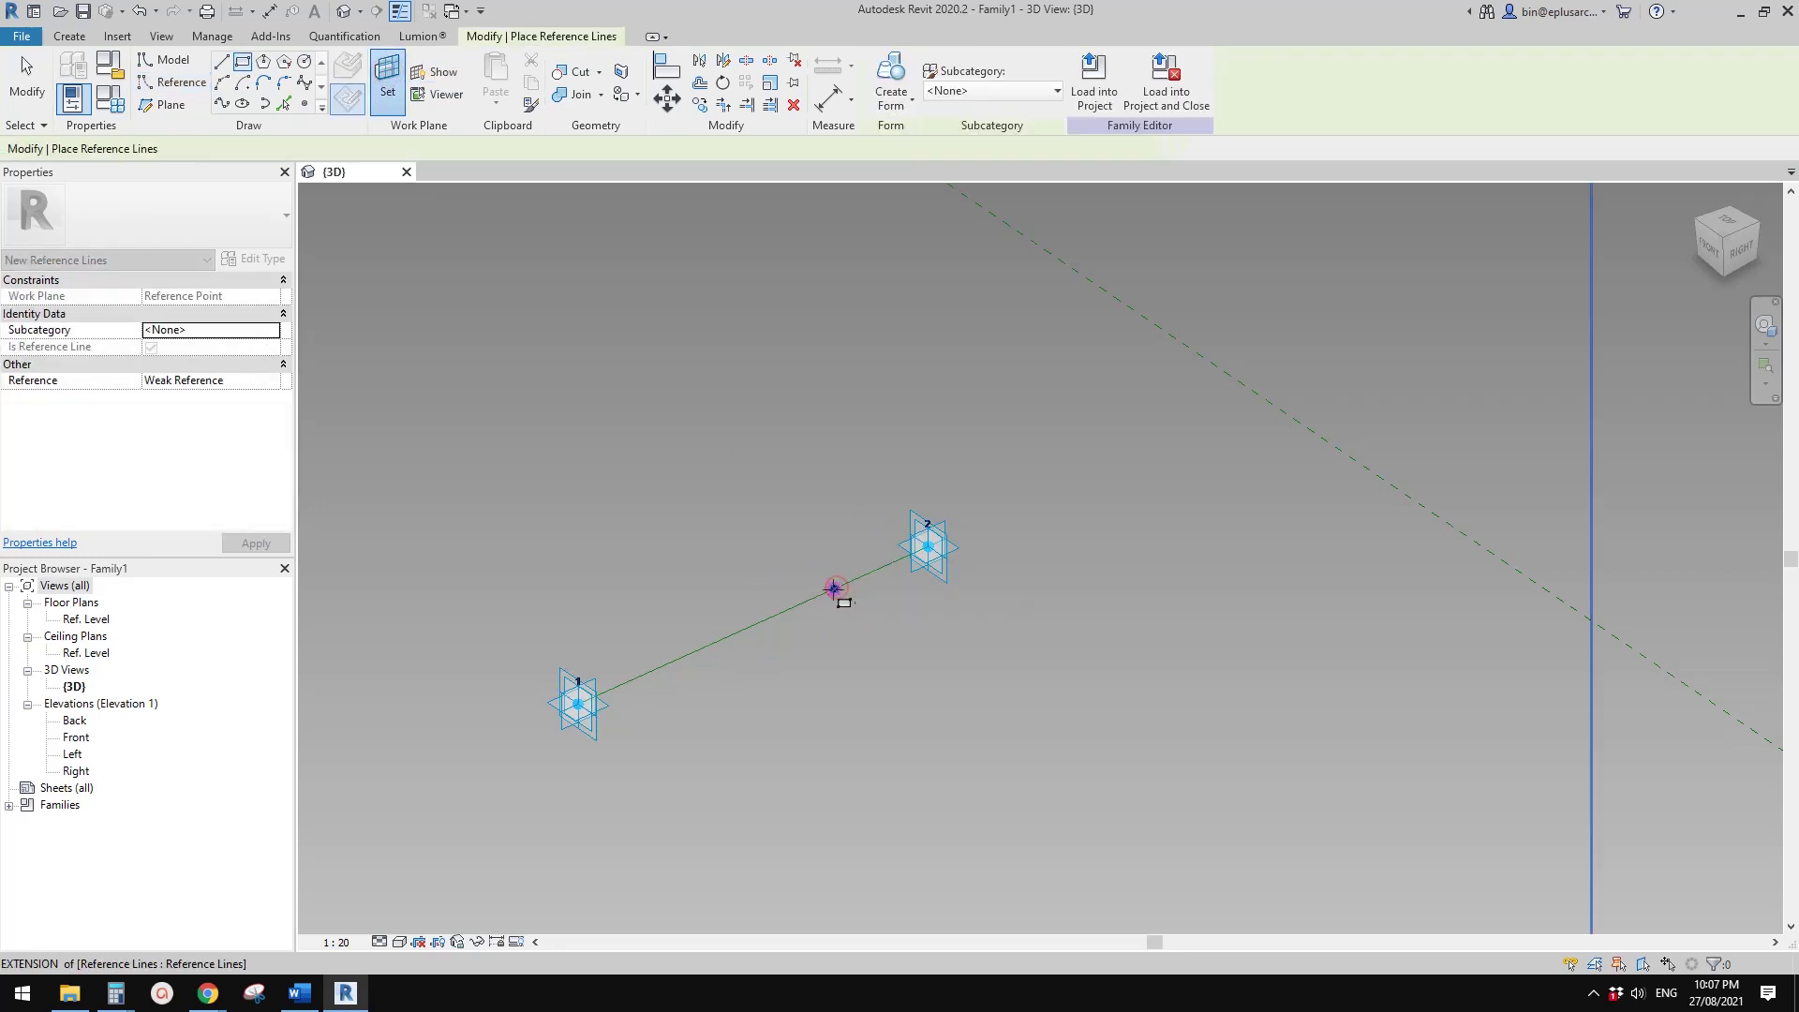
click(810, 539)
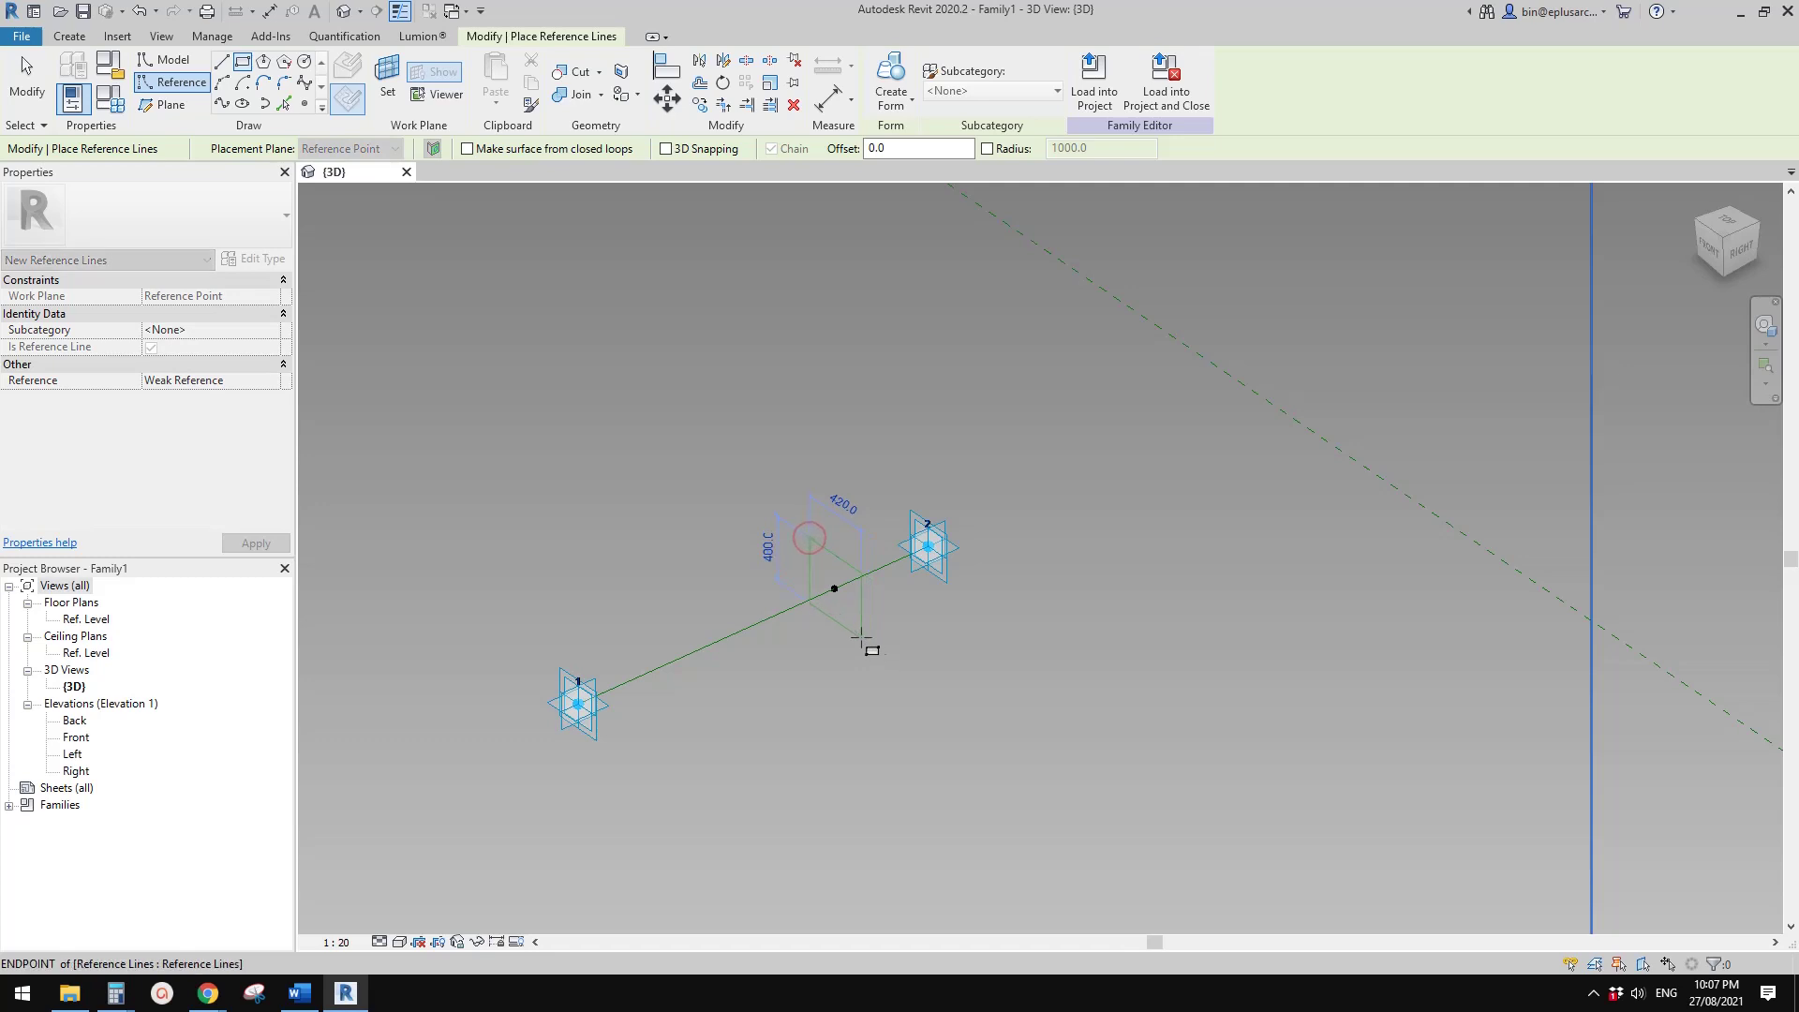
click(860, 637)
shift+middle_drag(917, 710, 880, 671)
scroll(880, 667, up, 1)
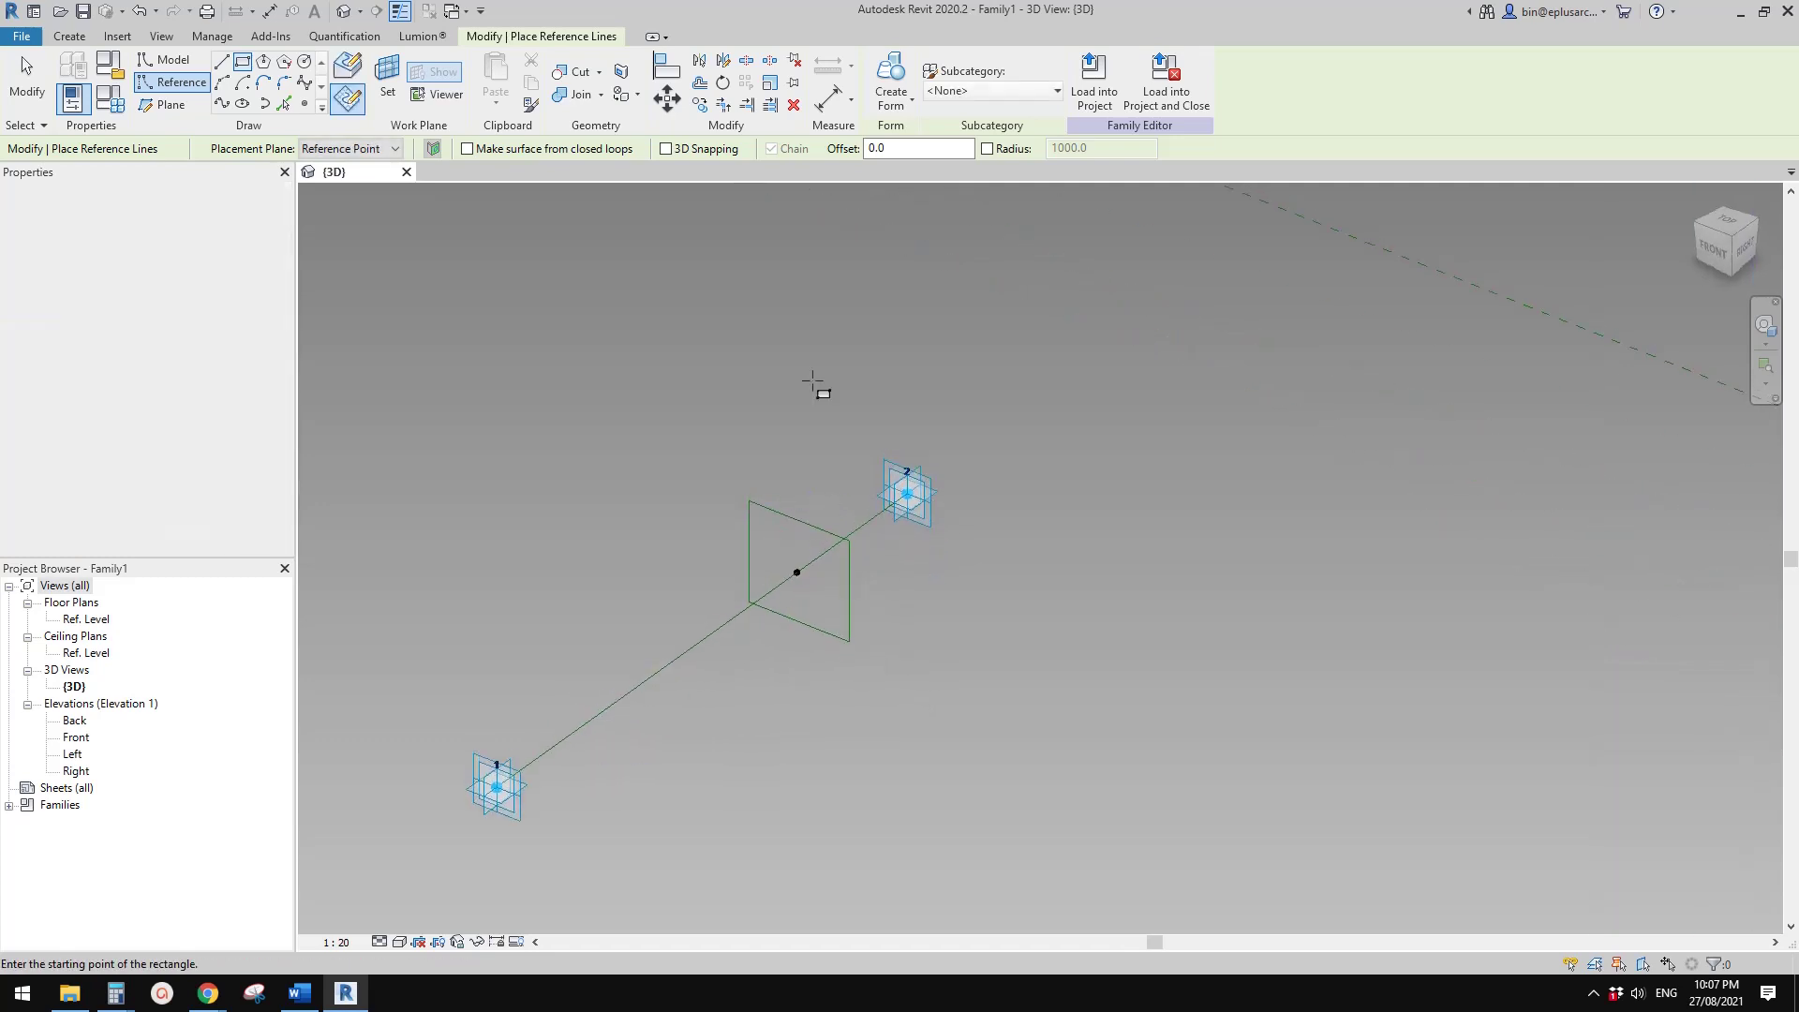
- Set the work plane to the hosted point and dimension from the point to each vertical side of the rectangle
click(385, 75)
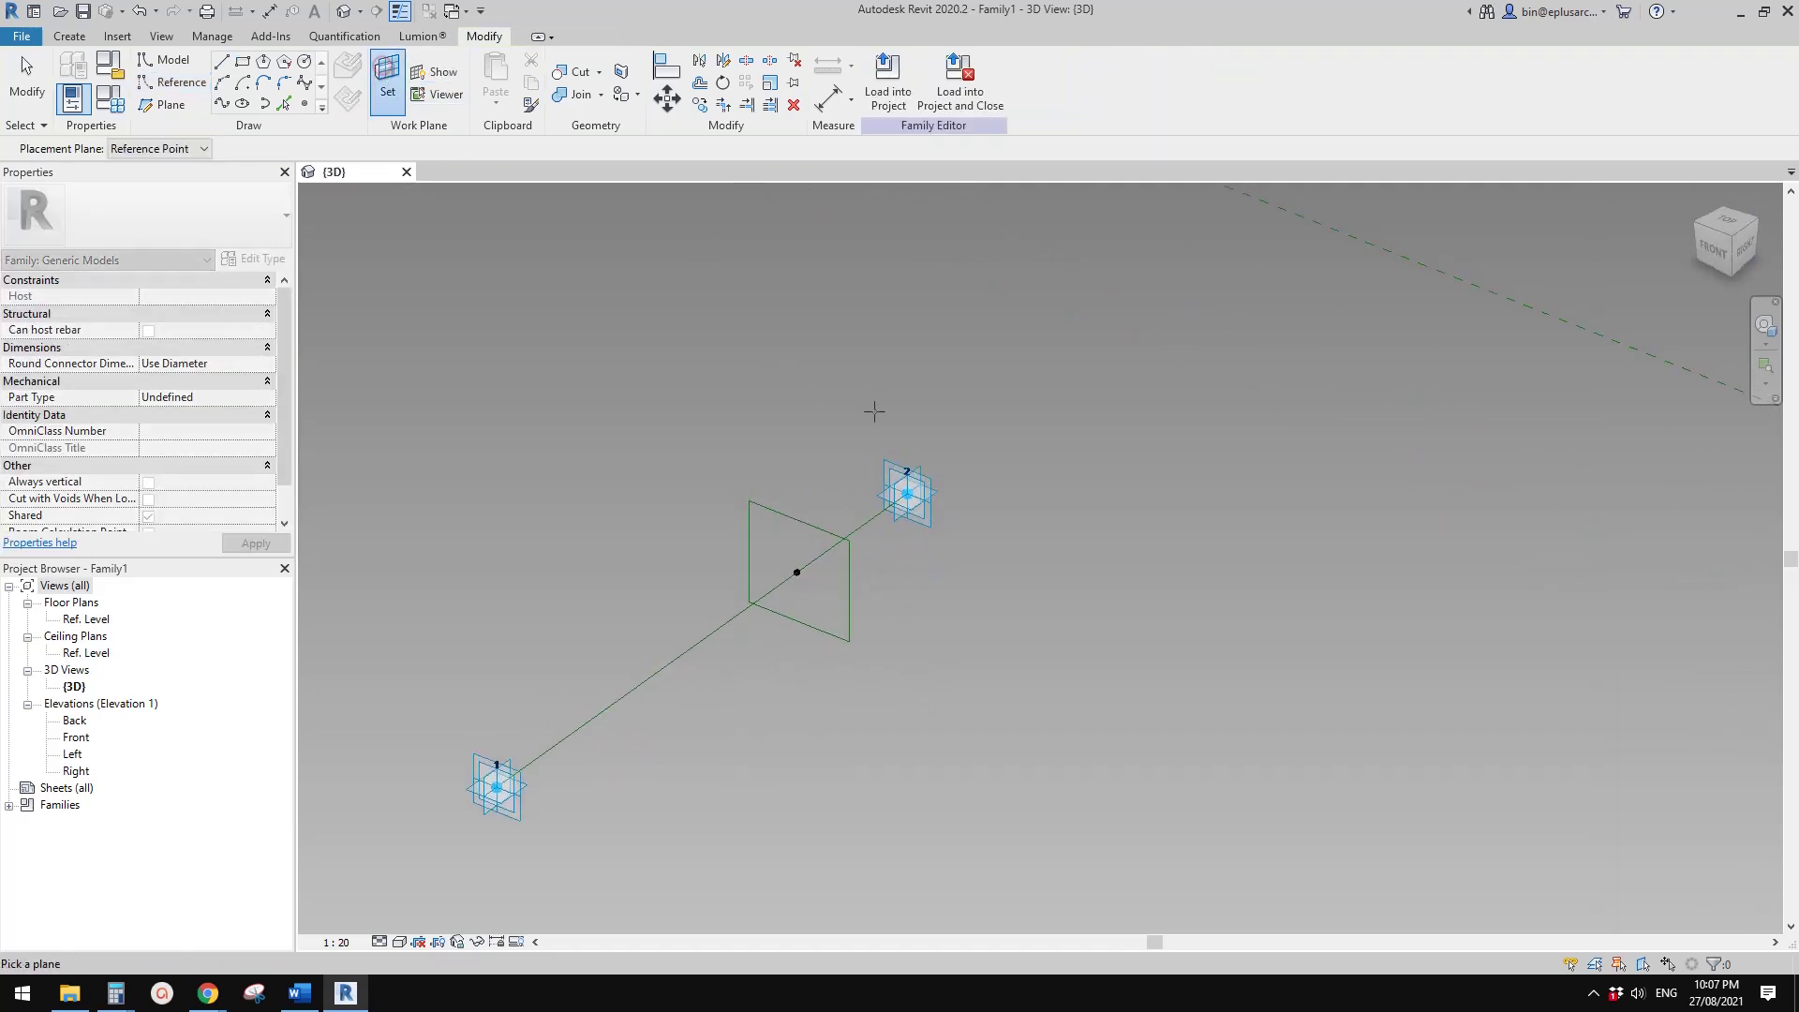
click(798, 571)
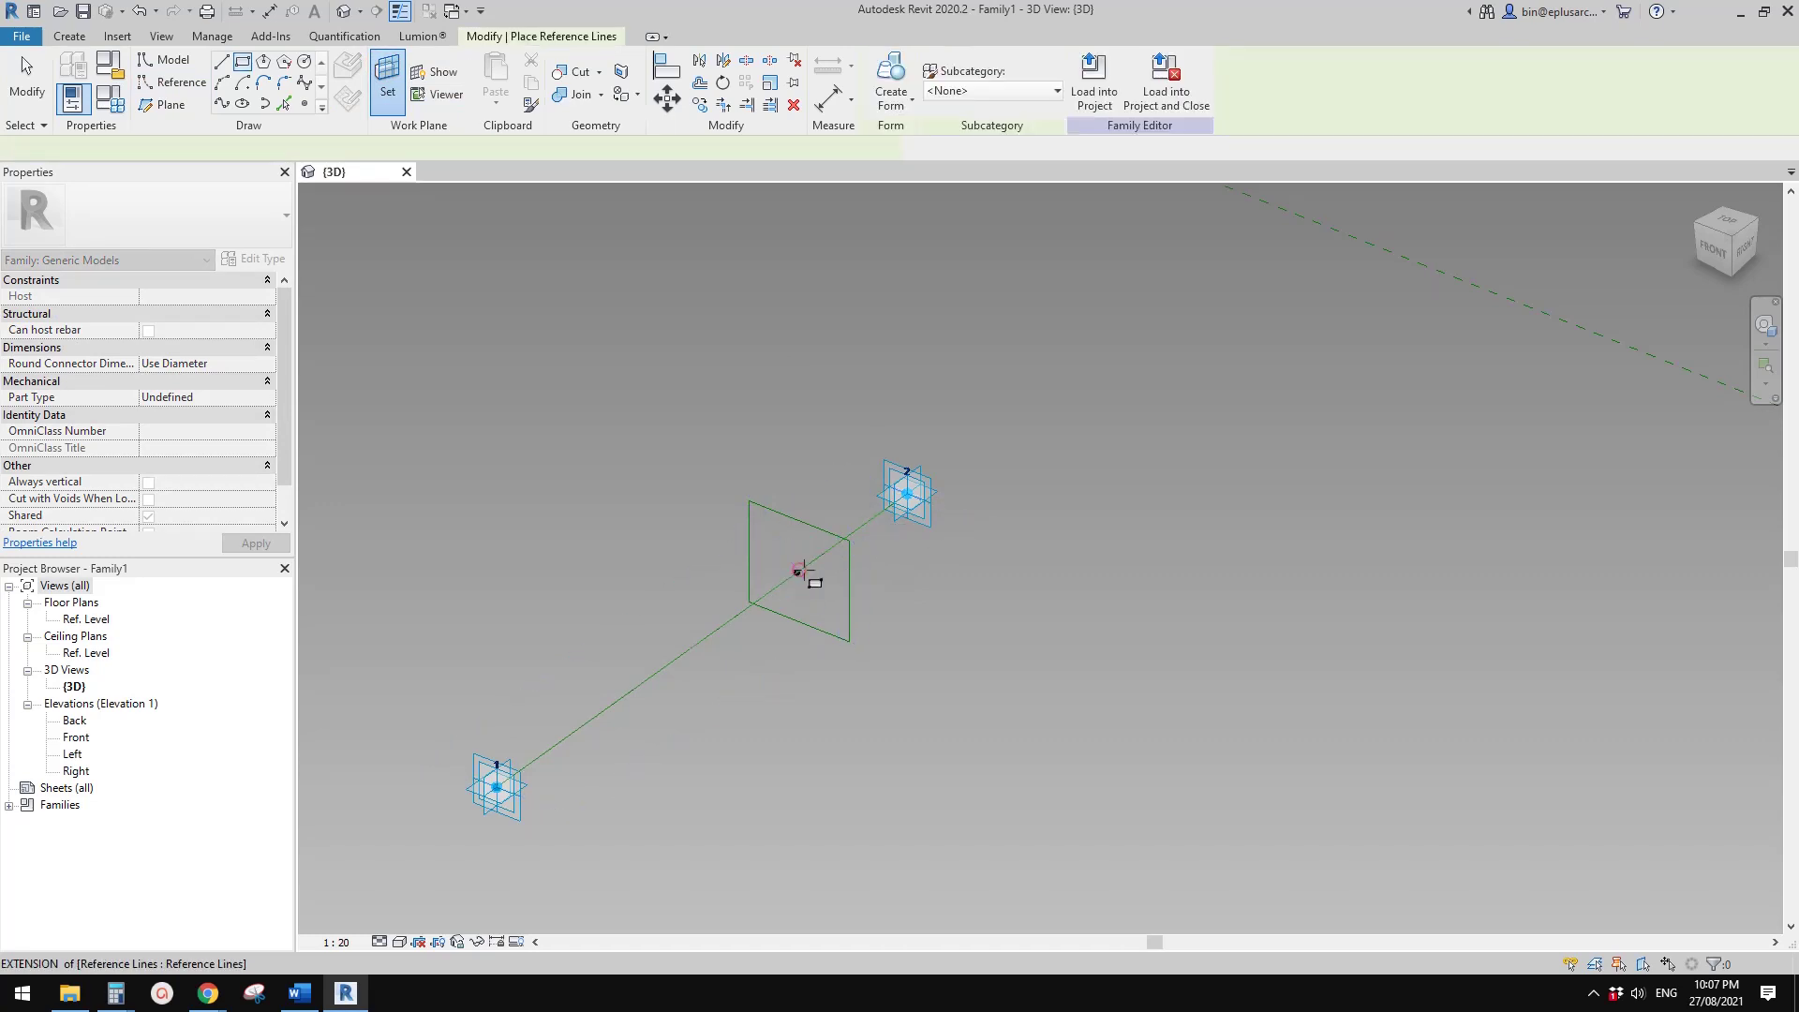
key(d)
key(i)
shift+middle_drag(847, 582, 849, 585)
click(849, 588)
click(804, 573)
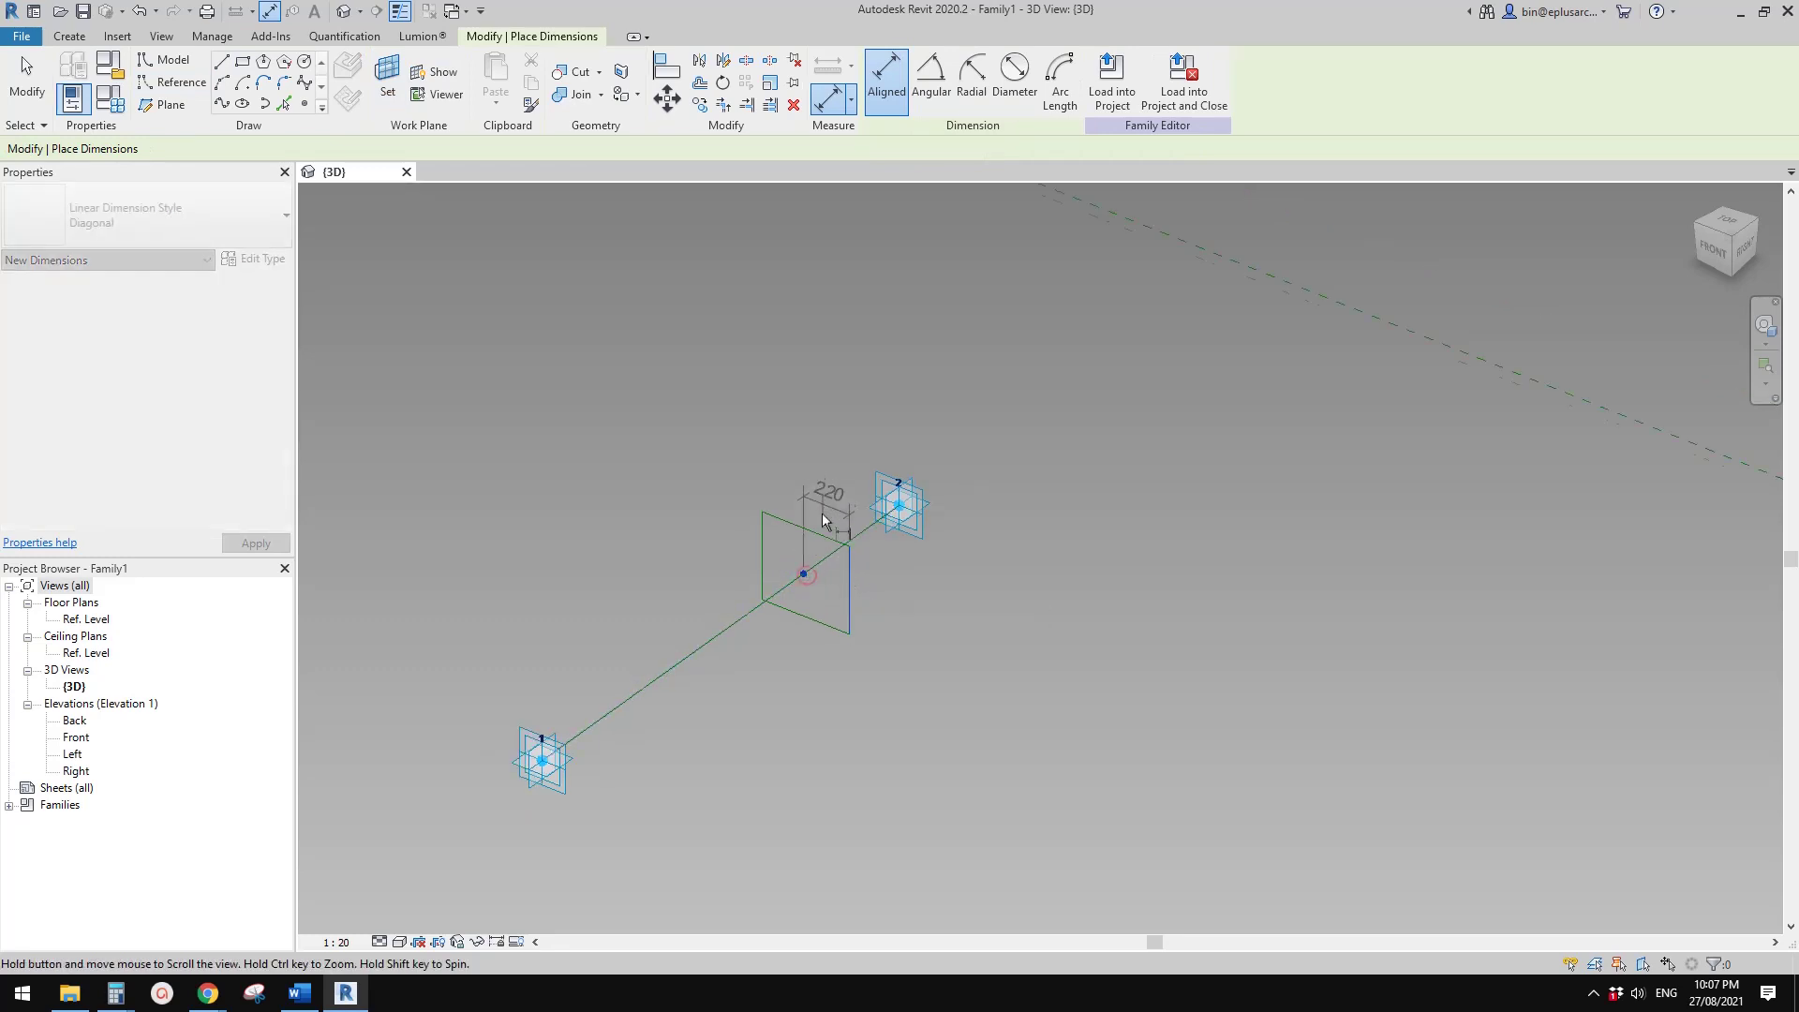
middle_drag(823, 520, 821, 537)
click(832, 431)
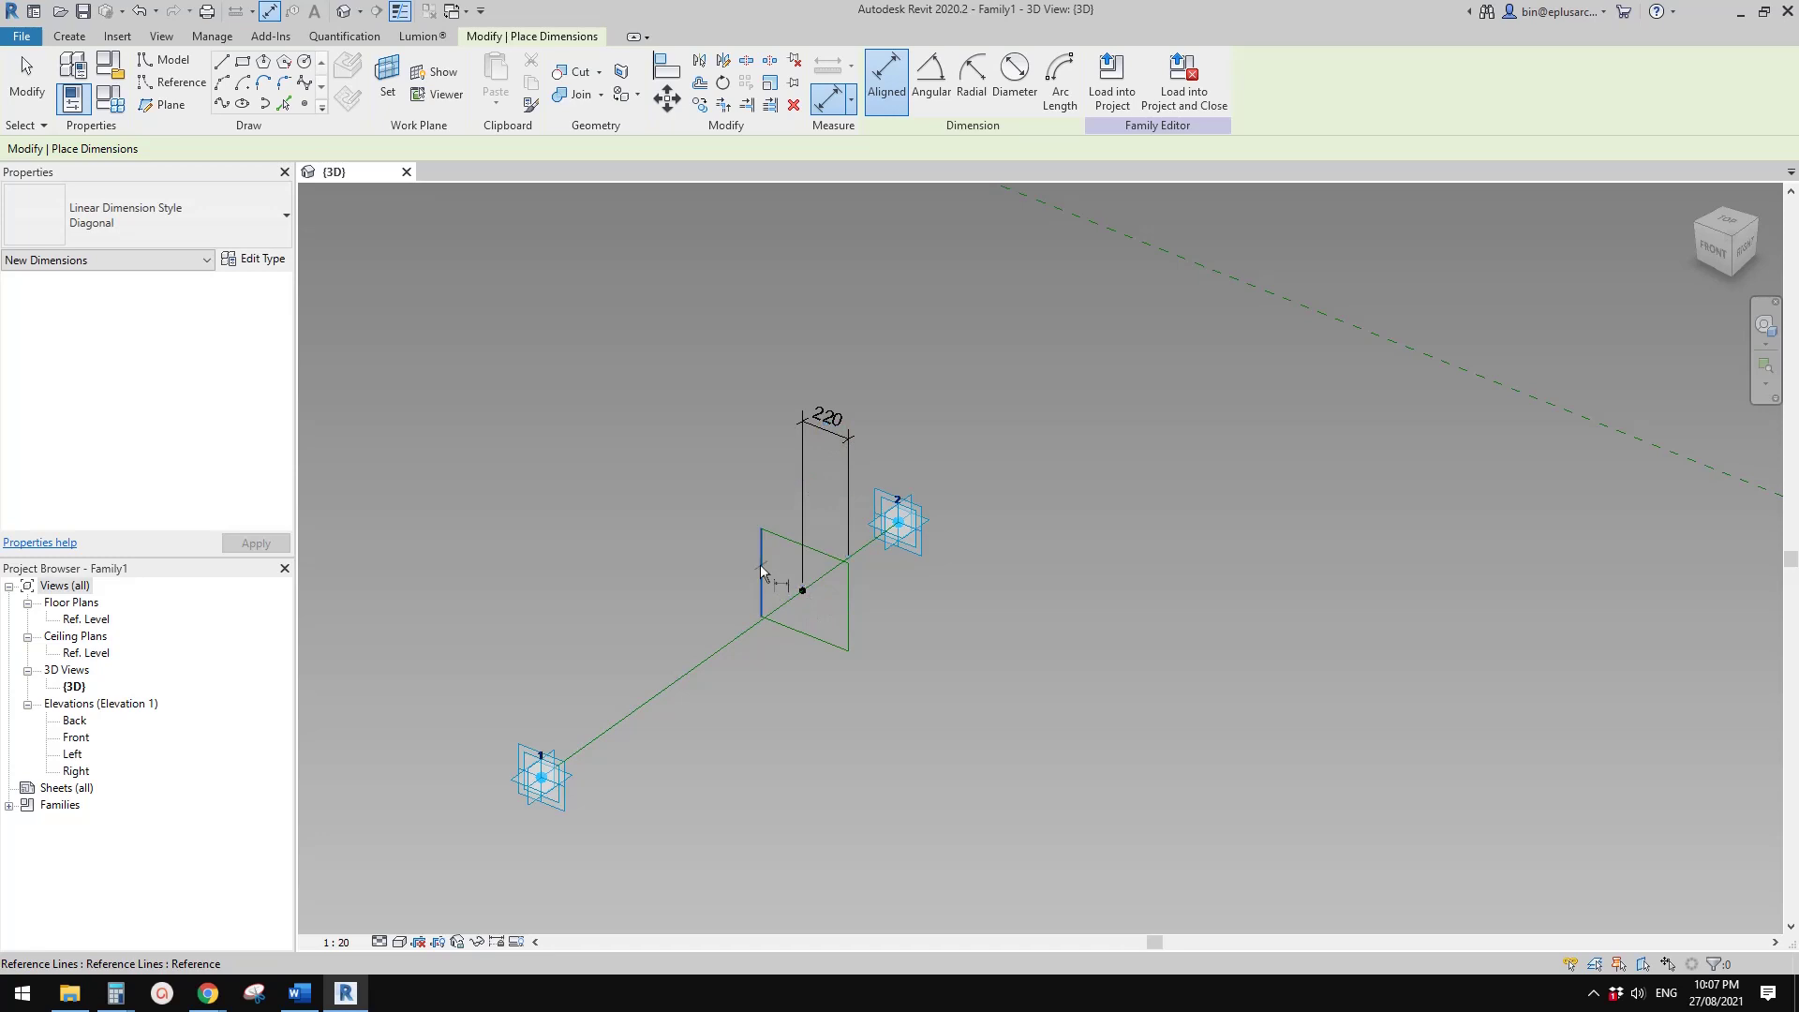
click(760, 564)
click(801, 591)
click(764, 453)
- Dimension from the hosted point to the upper and lower edges of the rectangle
click(803, 591)
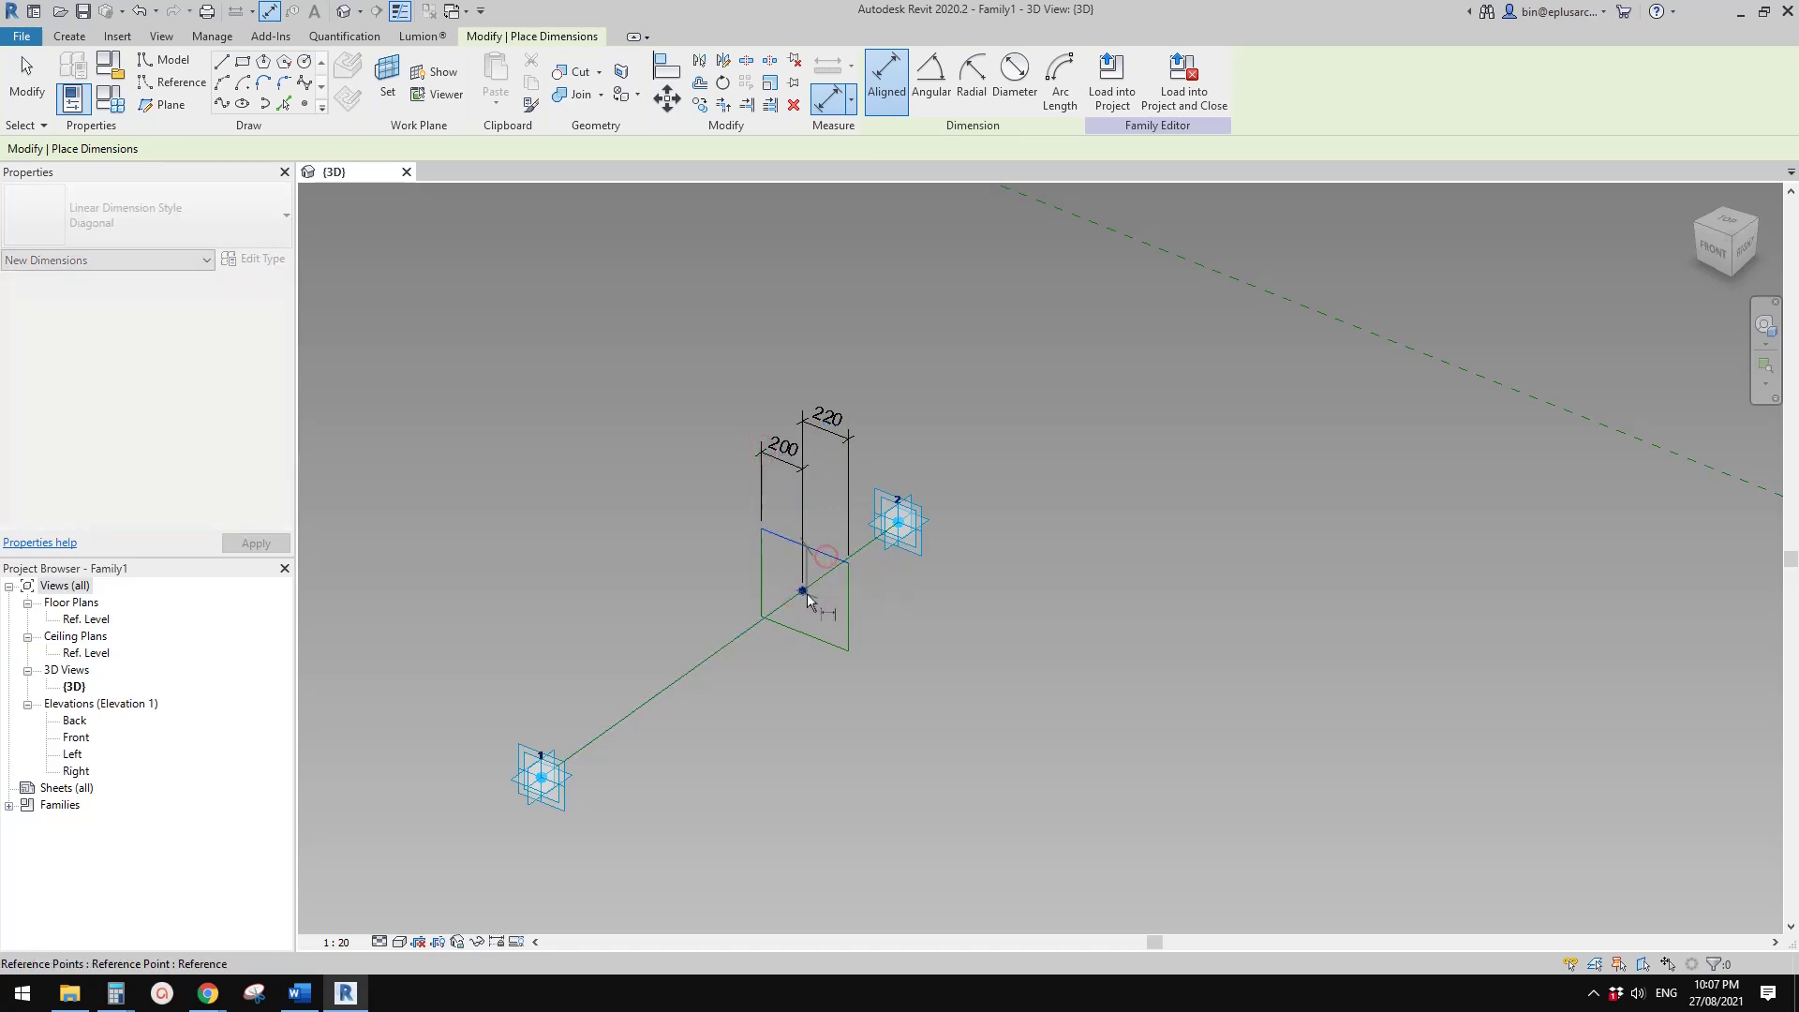
click(707, 548)
click(796, 633)
click(805, 596)
click(735, 583)
scroll(734, 583, up, 1)
key(Escape)
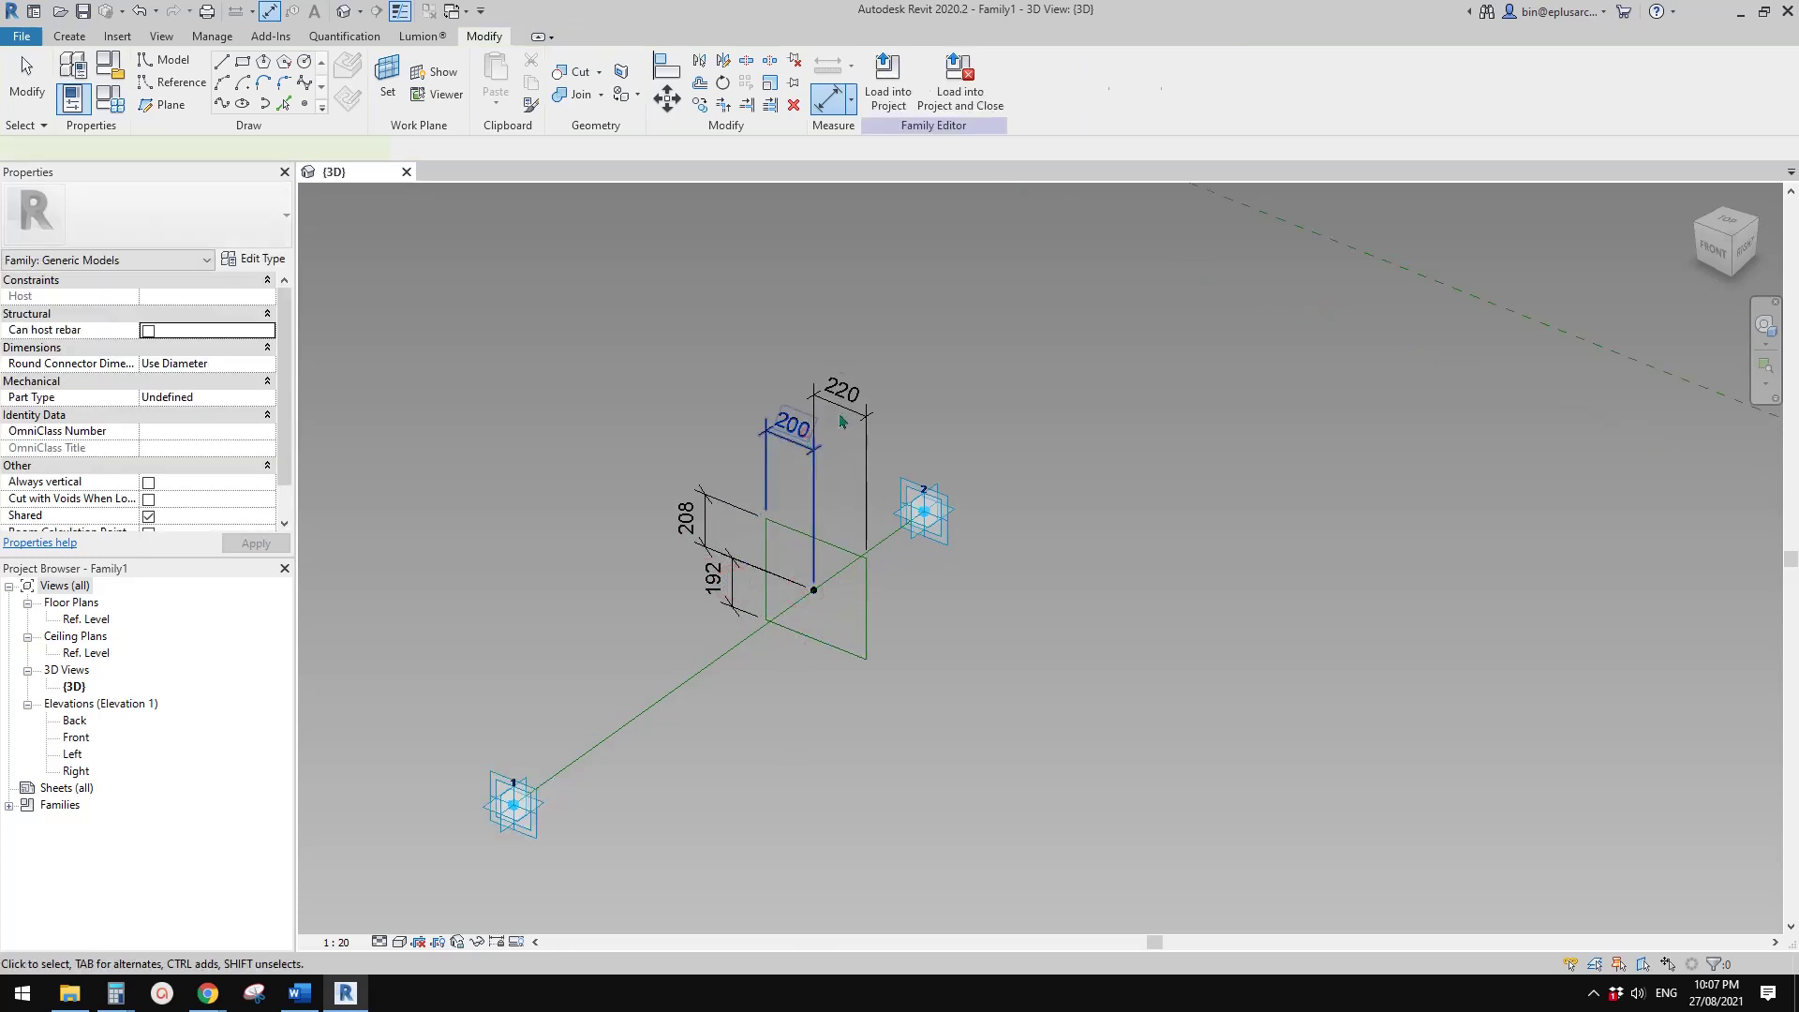
- Label both width dimensions of the rectangle with a new instance parameter named w1
click(841, 422)
ctrl+click(843, 410)
click(1066, 80)
text(w1)
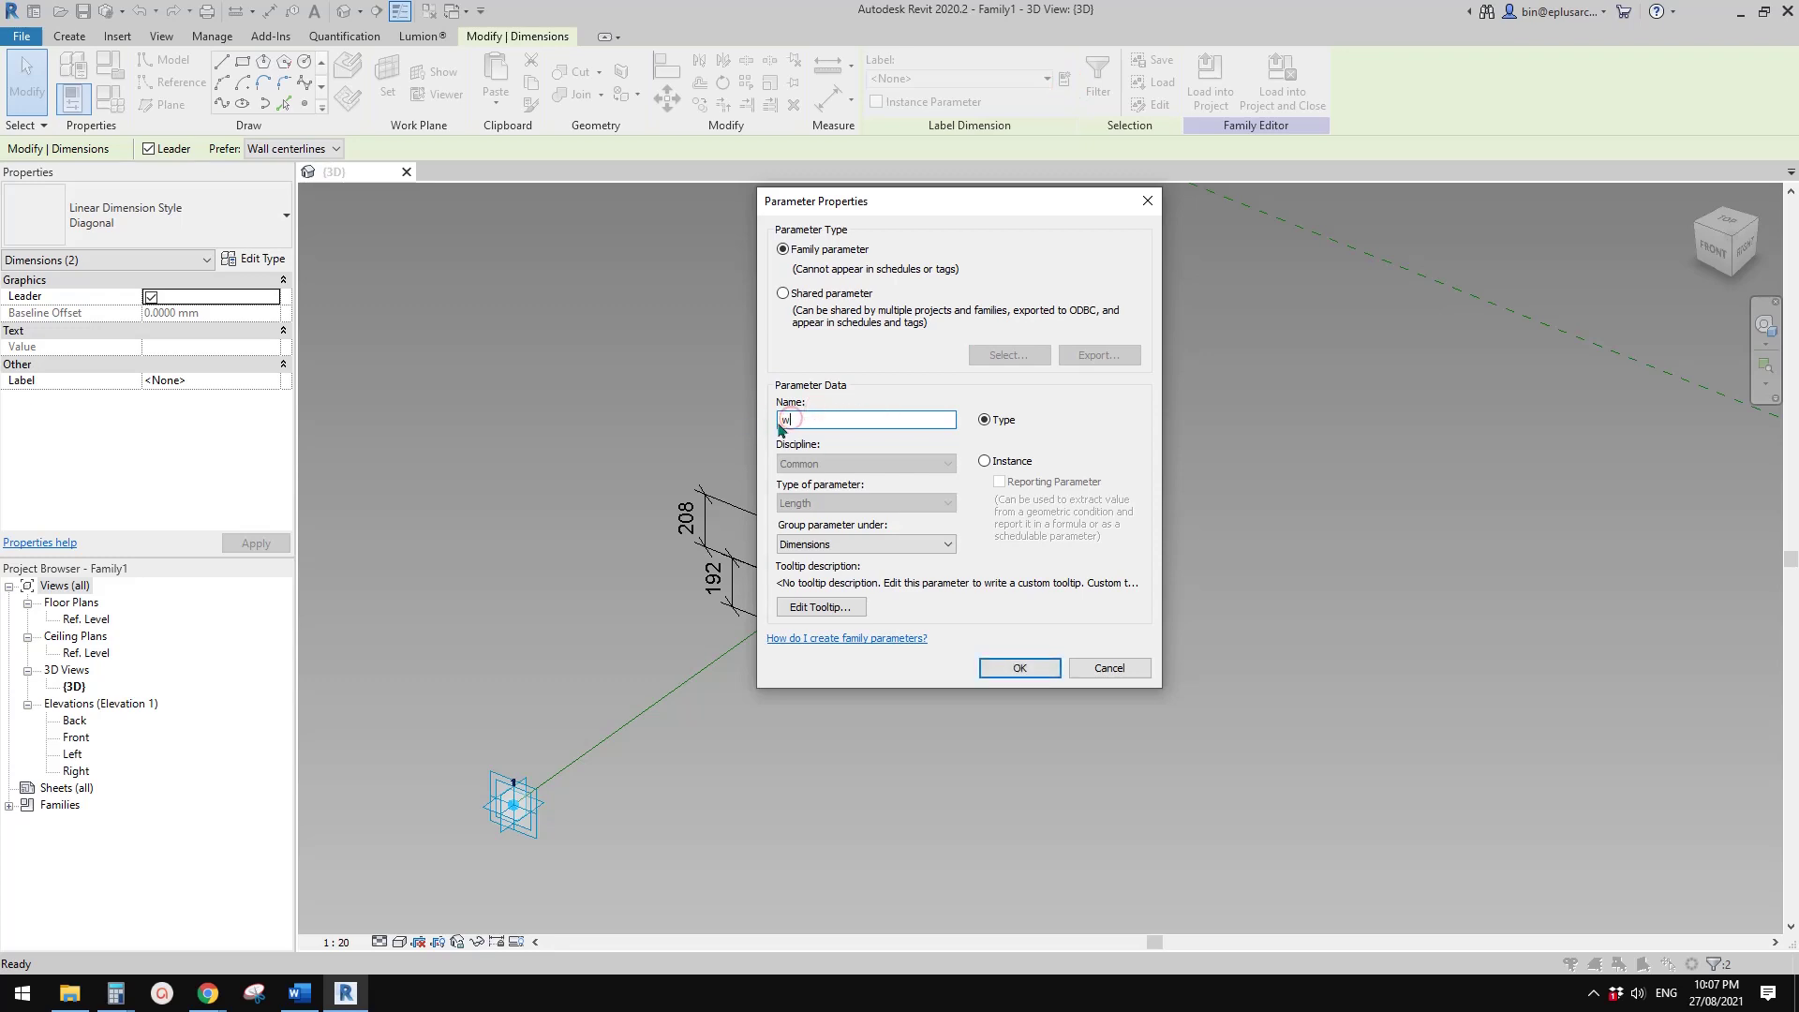
click(997, 464)
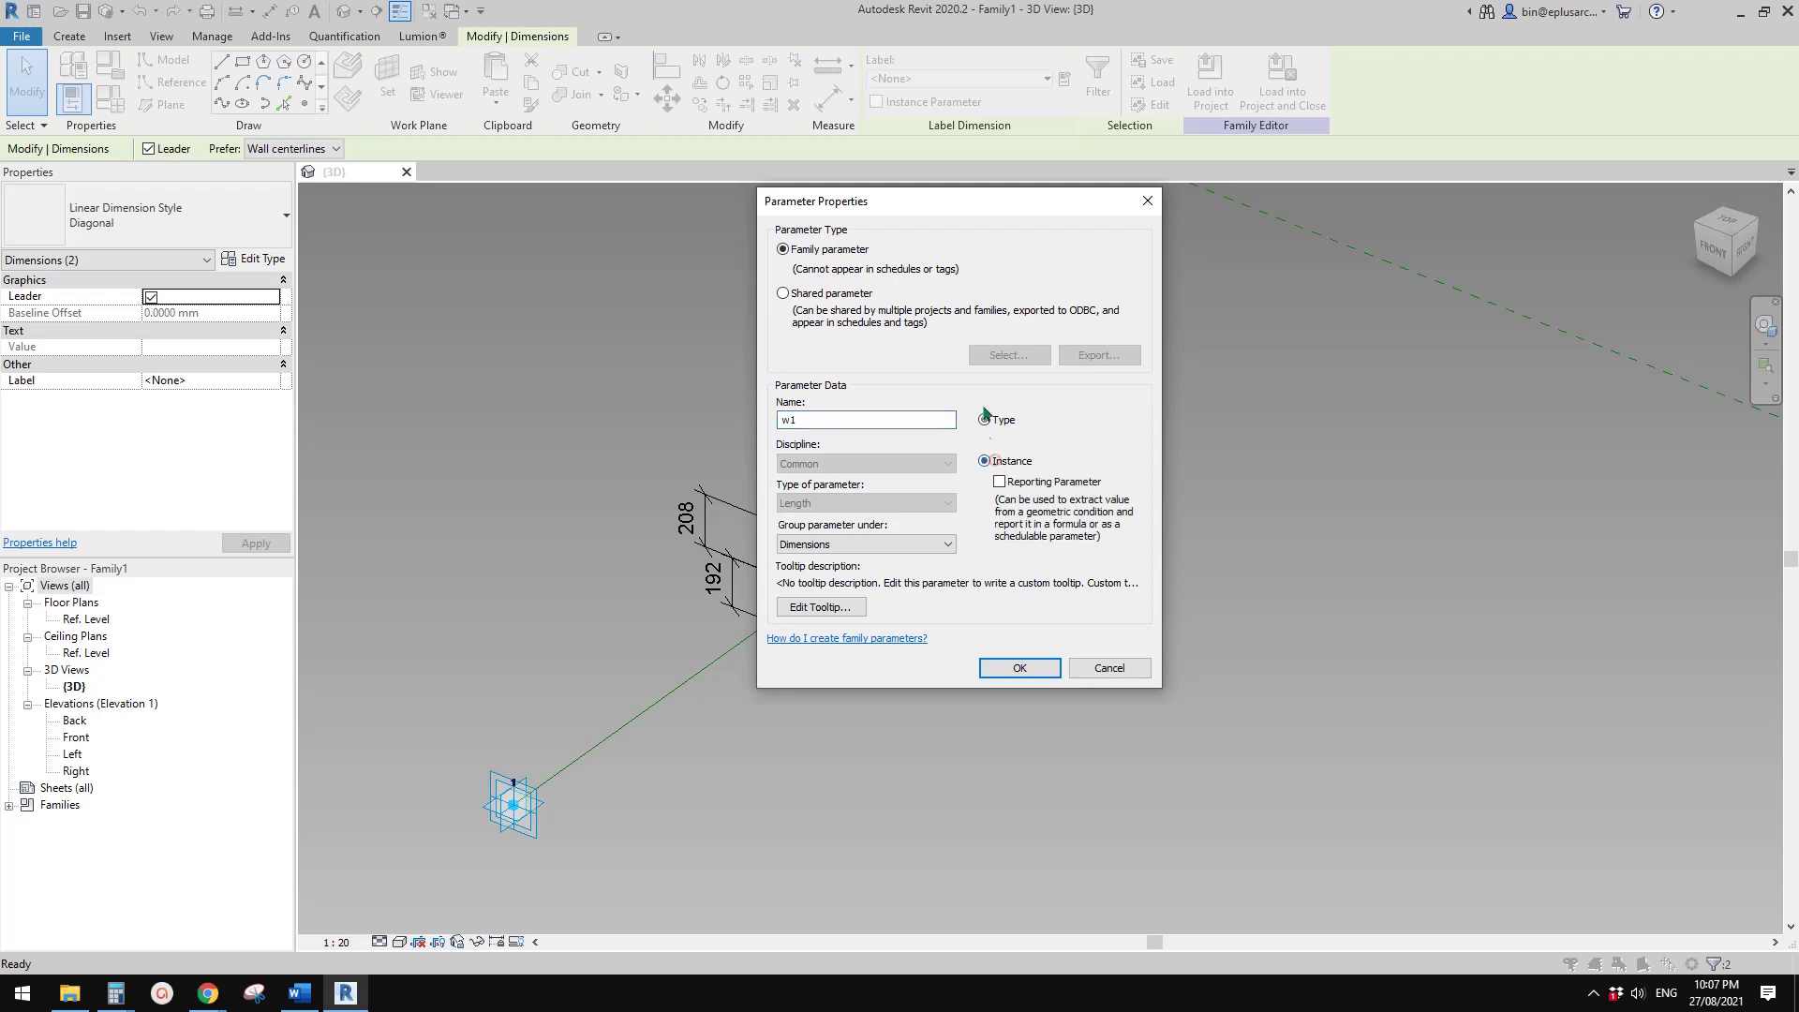
click(1019, 668)
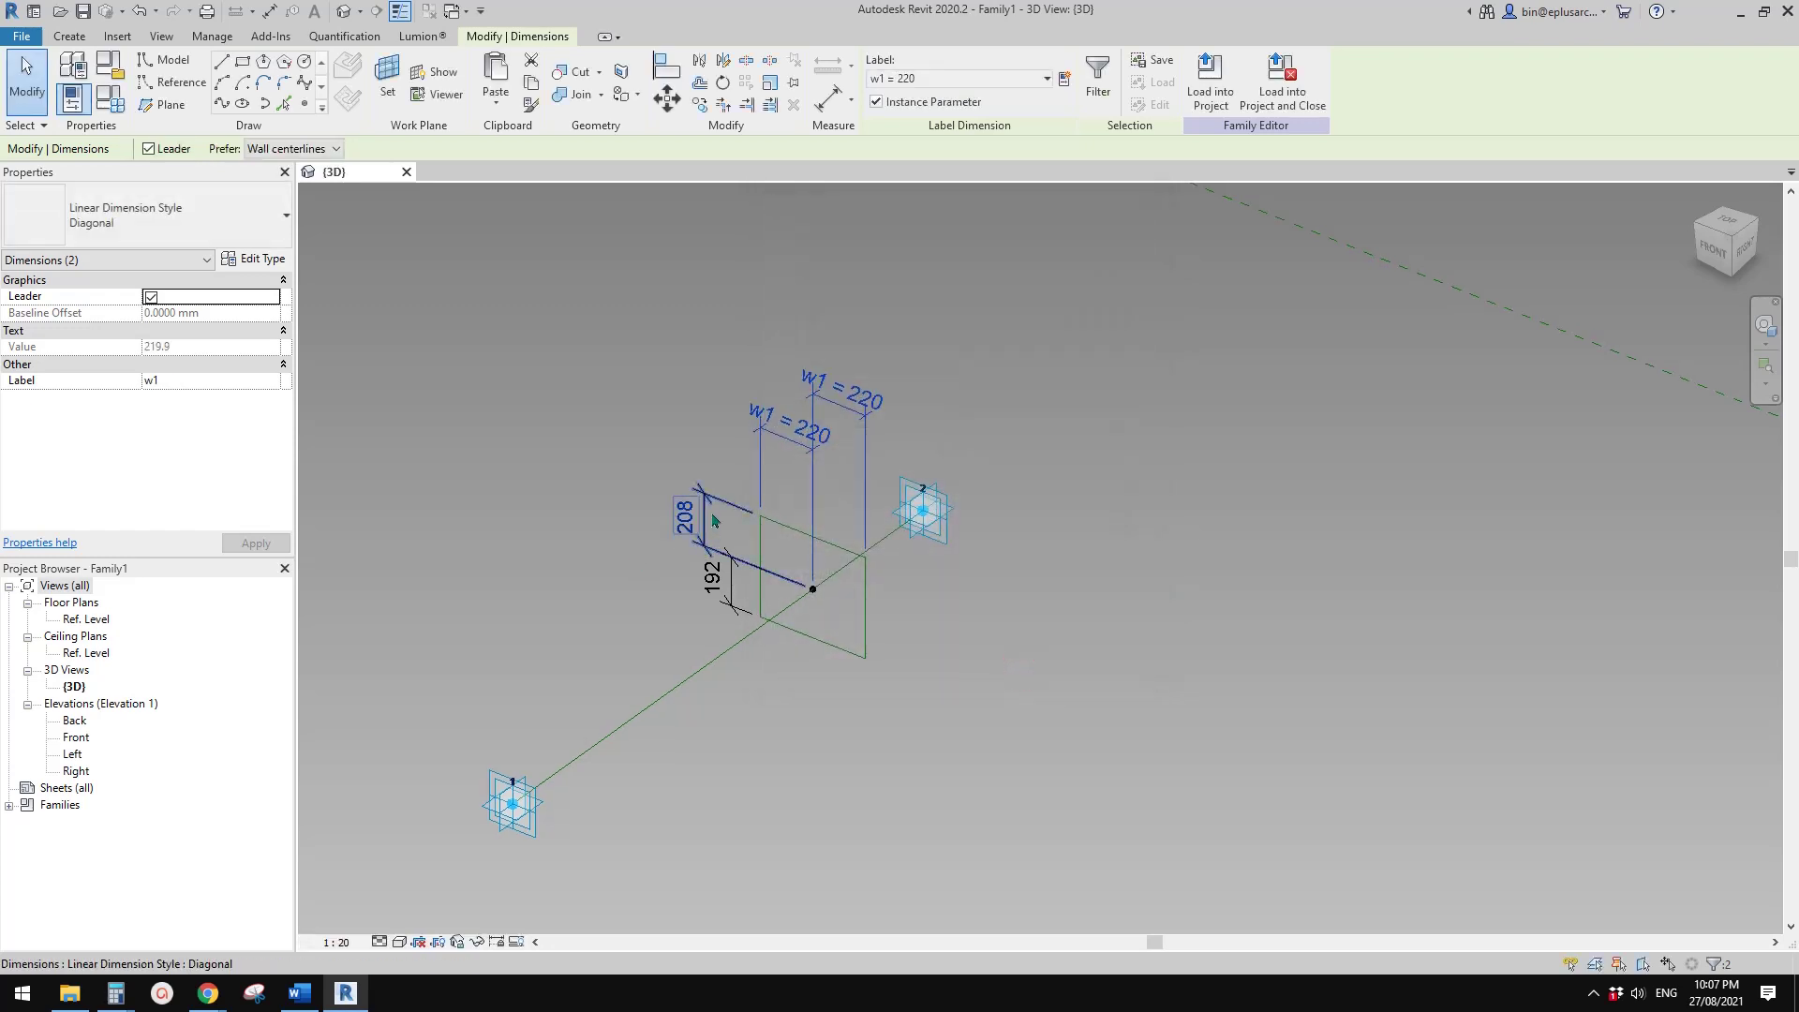
- Label both height dimensions of the rectangle with a new instance parameter named w2
click(709, 573)
ctrl+click(709, 573)
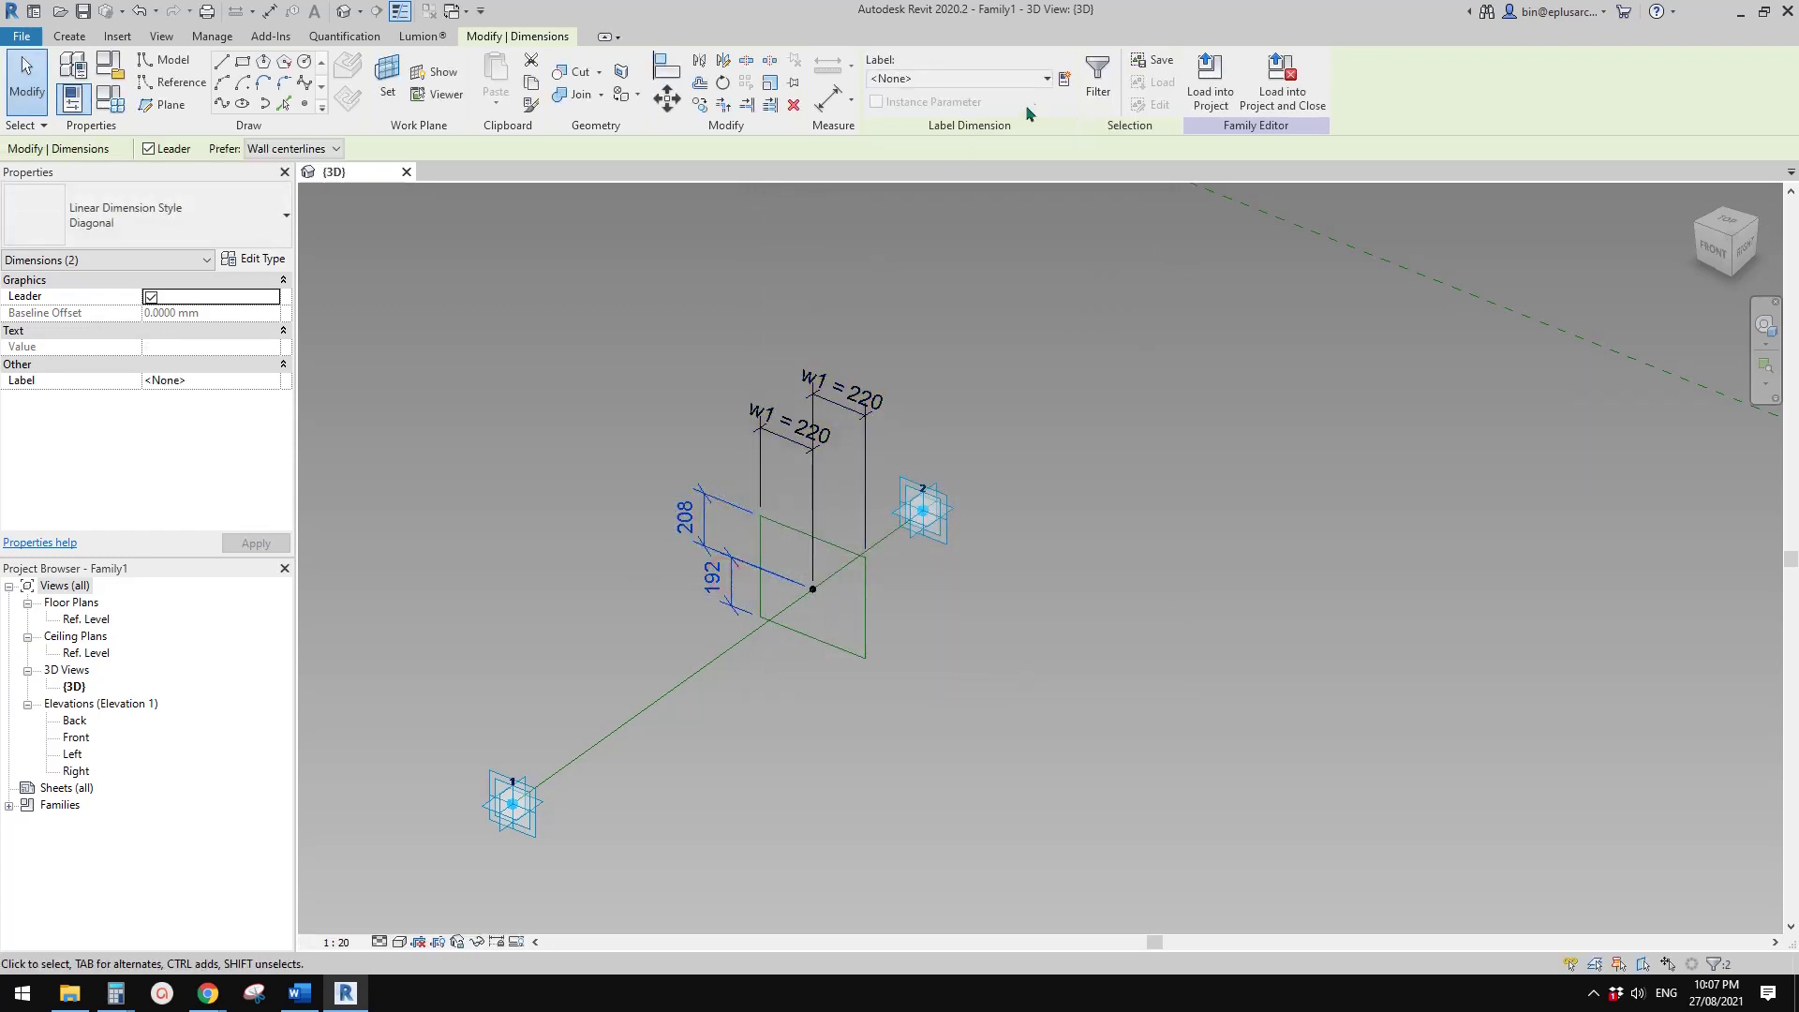
click(1064, 78)
text(w2)
click(1015, 464)
click(1019, 668)
click(999, 510)
- Copy the rectangle with its hosted point and dimensions to a free position beside the reference line
scroll(984, 504, down, 2)
shift+middle_drag(984, 504, 900, 548)
scroll(902, 461, up, 2)
key(Tab)
scroll(833, 468, down, 3)
middle_drag(841, 459, 834, 467)
drag(758, 312, 932, 641)
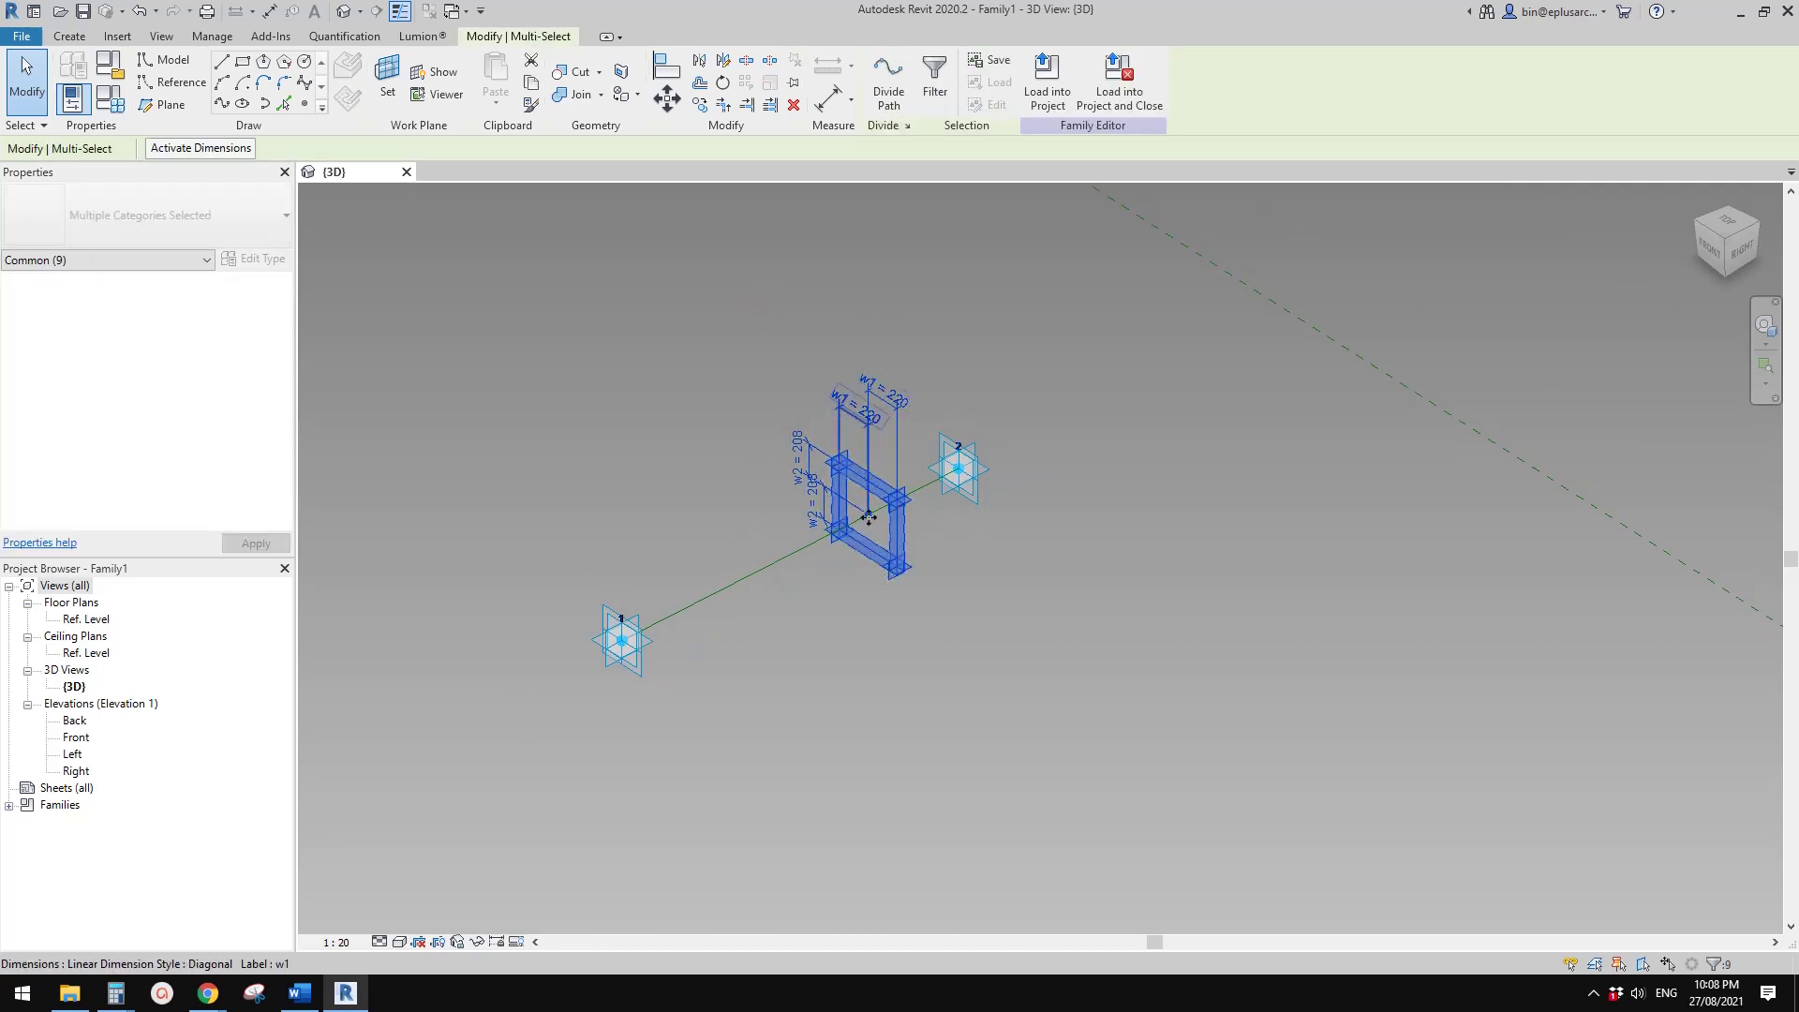
ctrl+drag(861, 521, 738, 443)
click(702, 454)
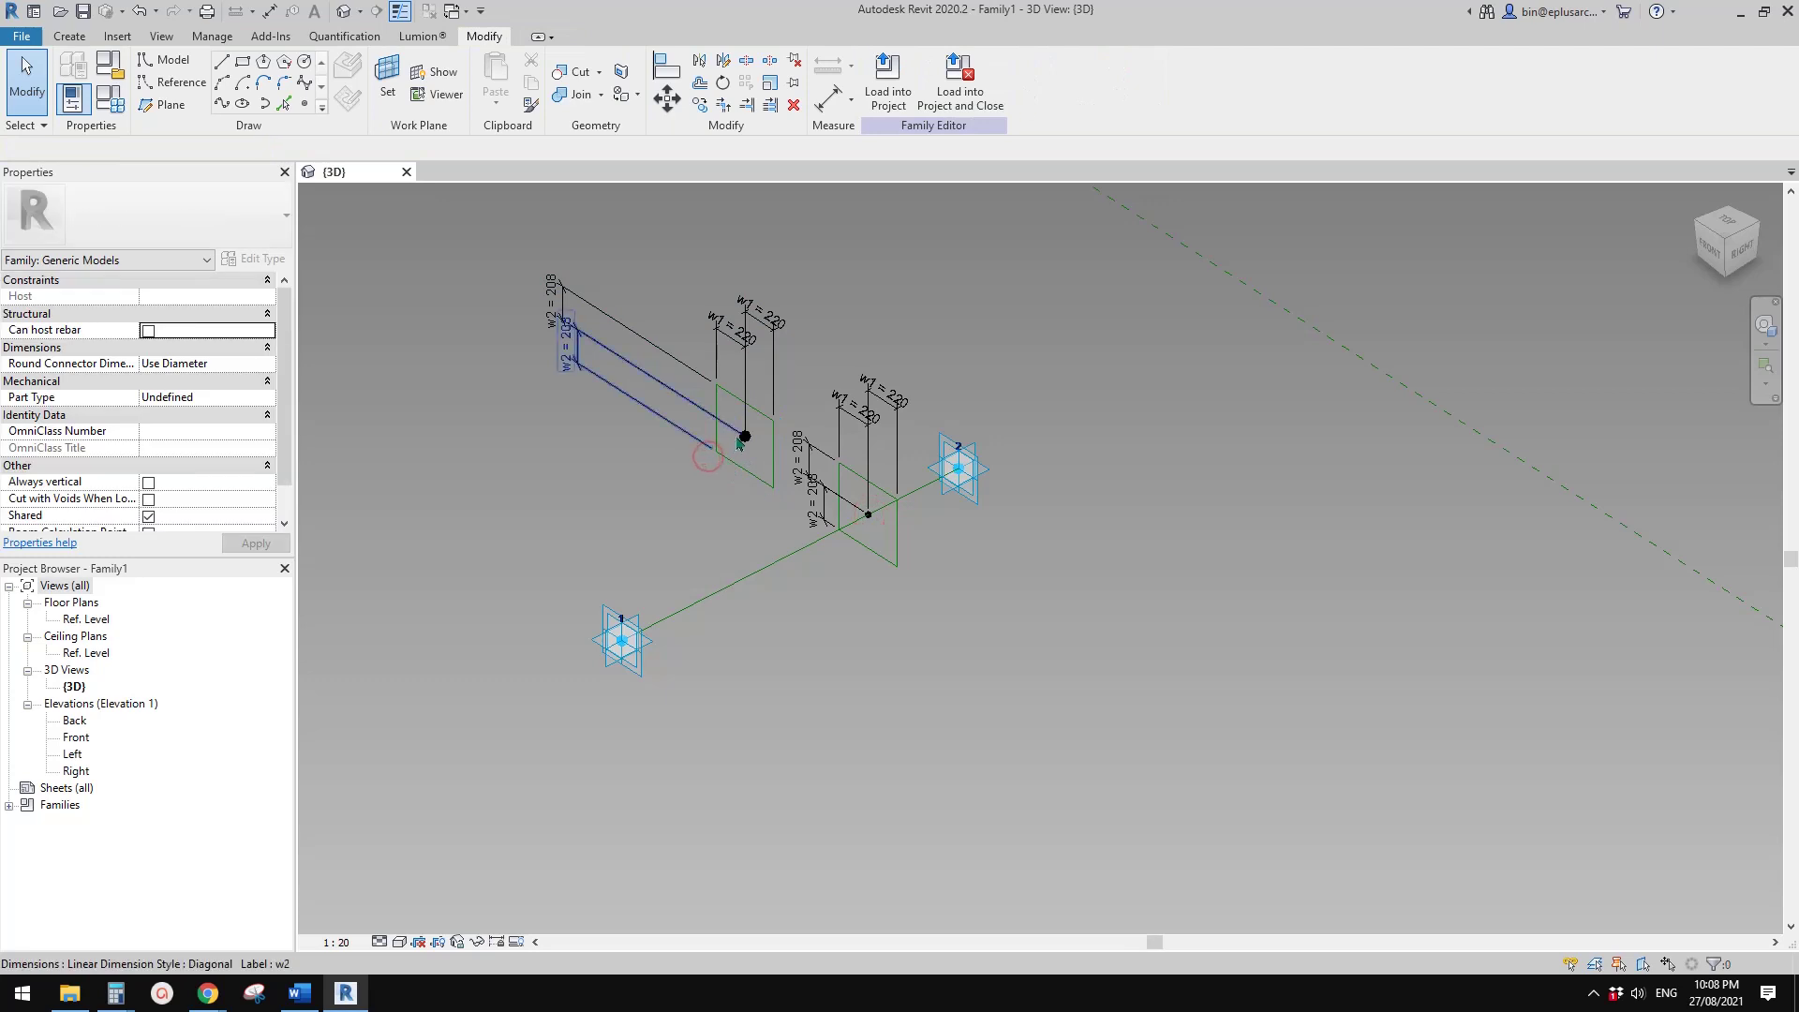
- Rehost the copied rectangle's reference point onto the reference line, near adaptive point 1
click(734, 332)
click(746, 436)
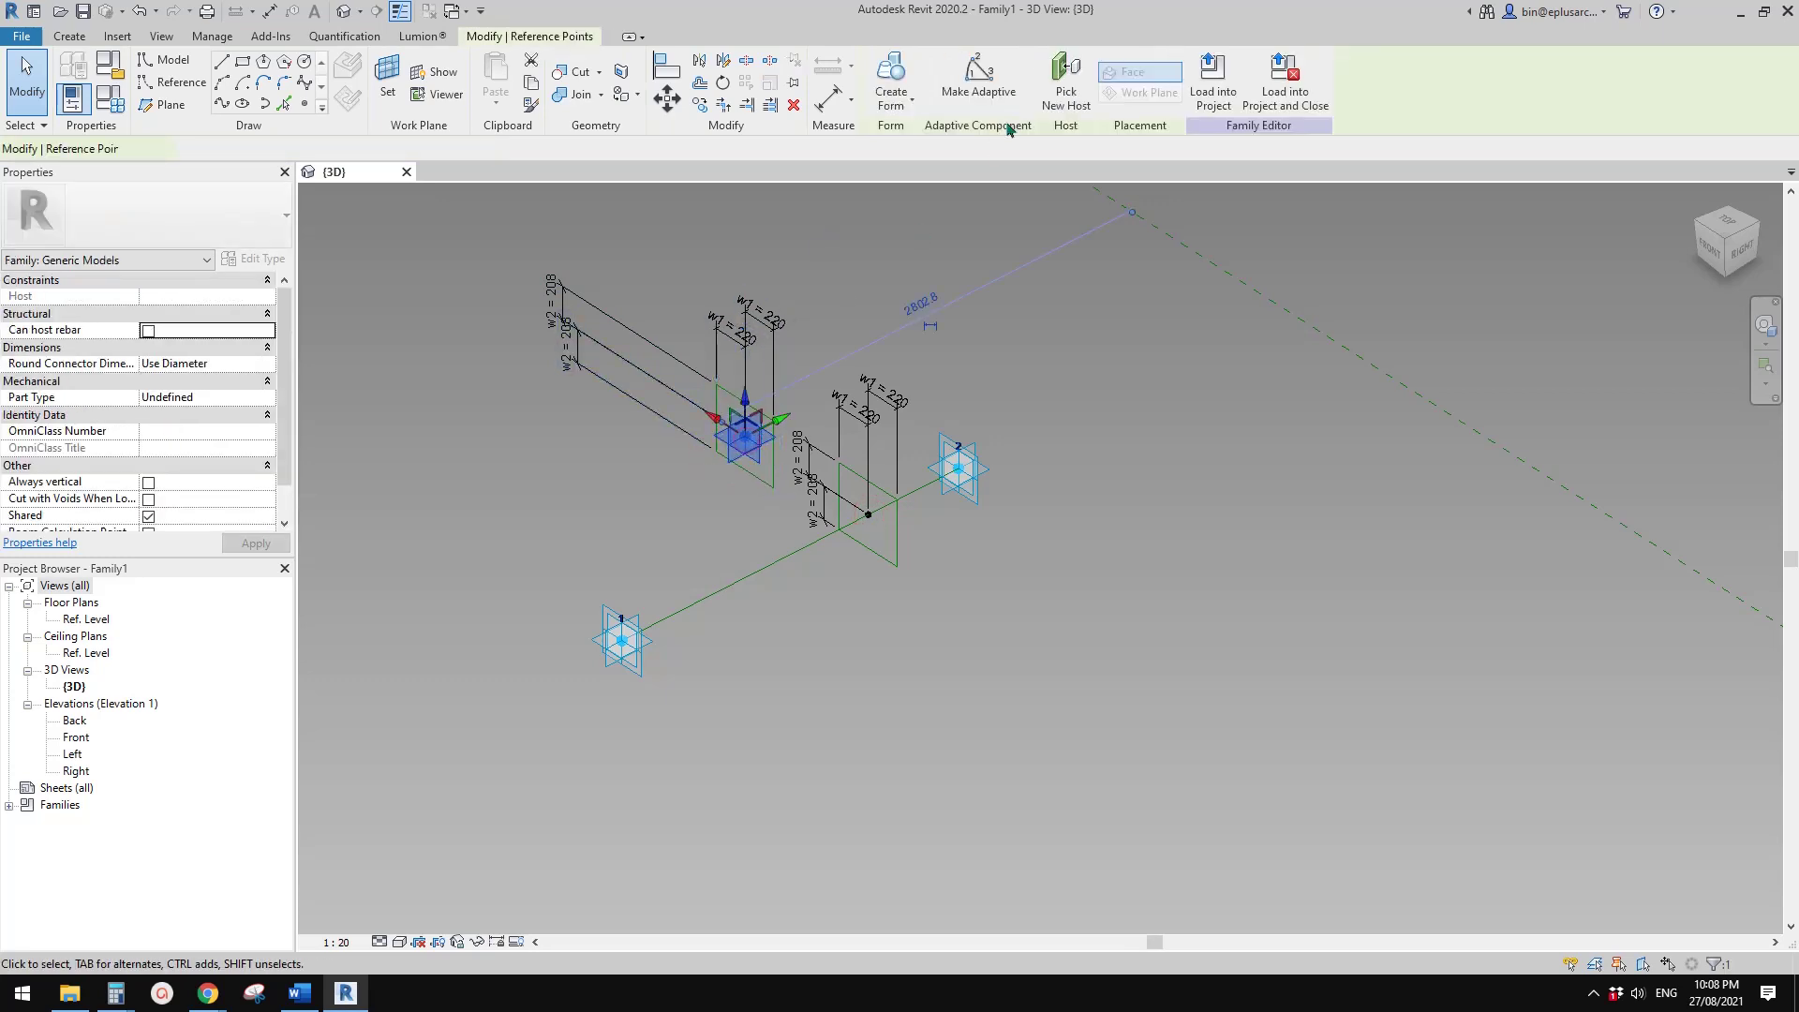
click(1065, 83)
click(736, 581)
scroll(968, 449, up, 1)
middle_drag(967, 450, 923, 489)
scroll(861, 540, up, 1)
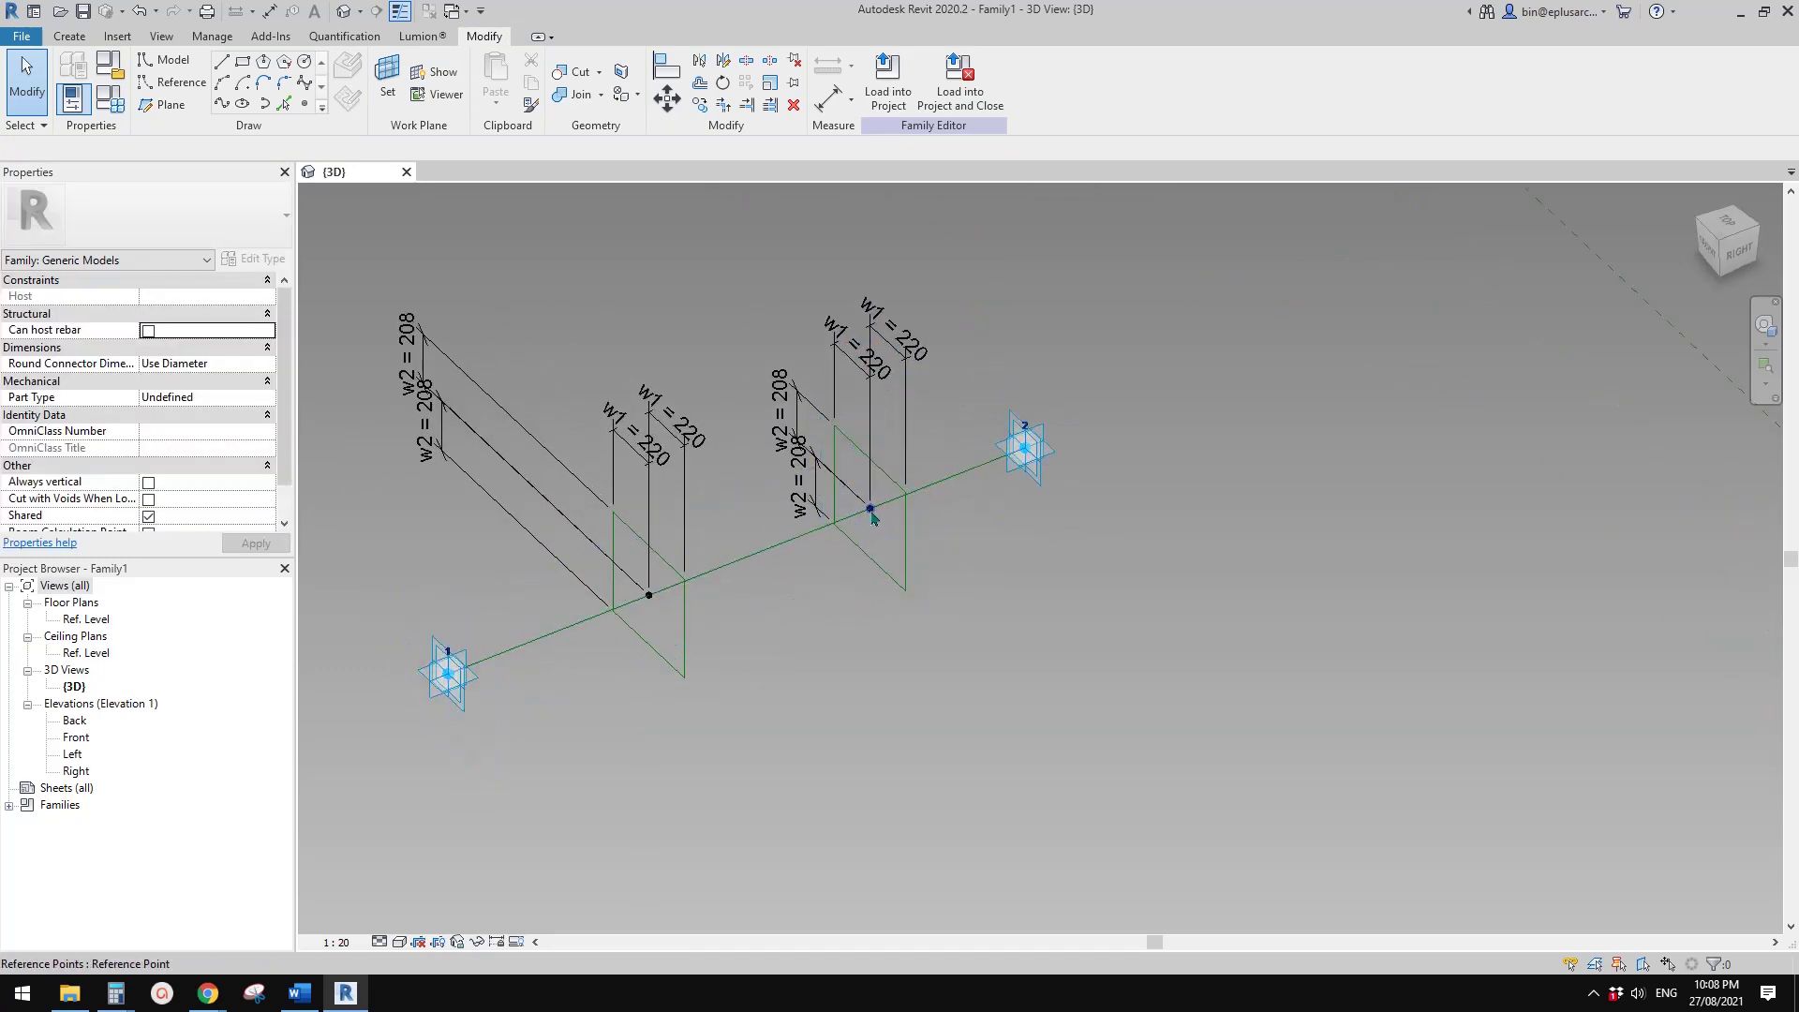
- Move the original rectangle's point onto adaptive point 2 and slide the other rectangle's point to about 0.6 along the reference line
drag(873, 517, 1025, 449)
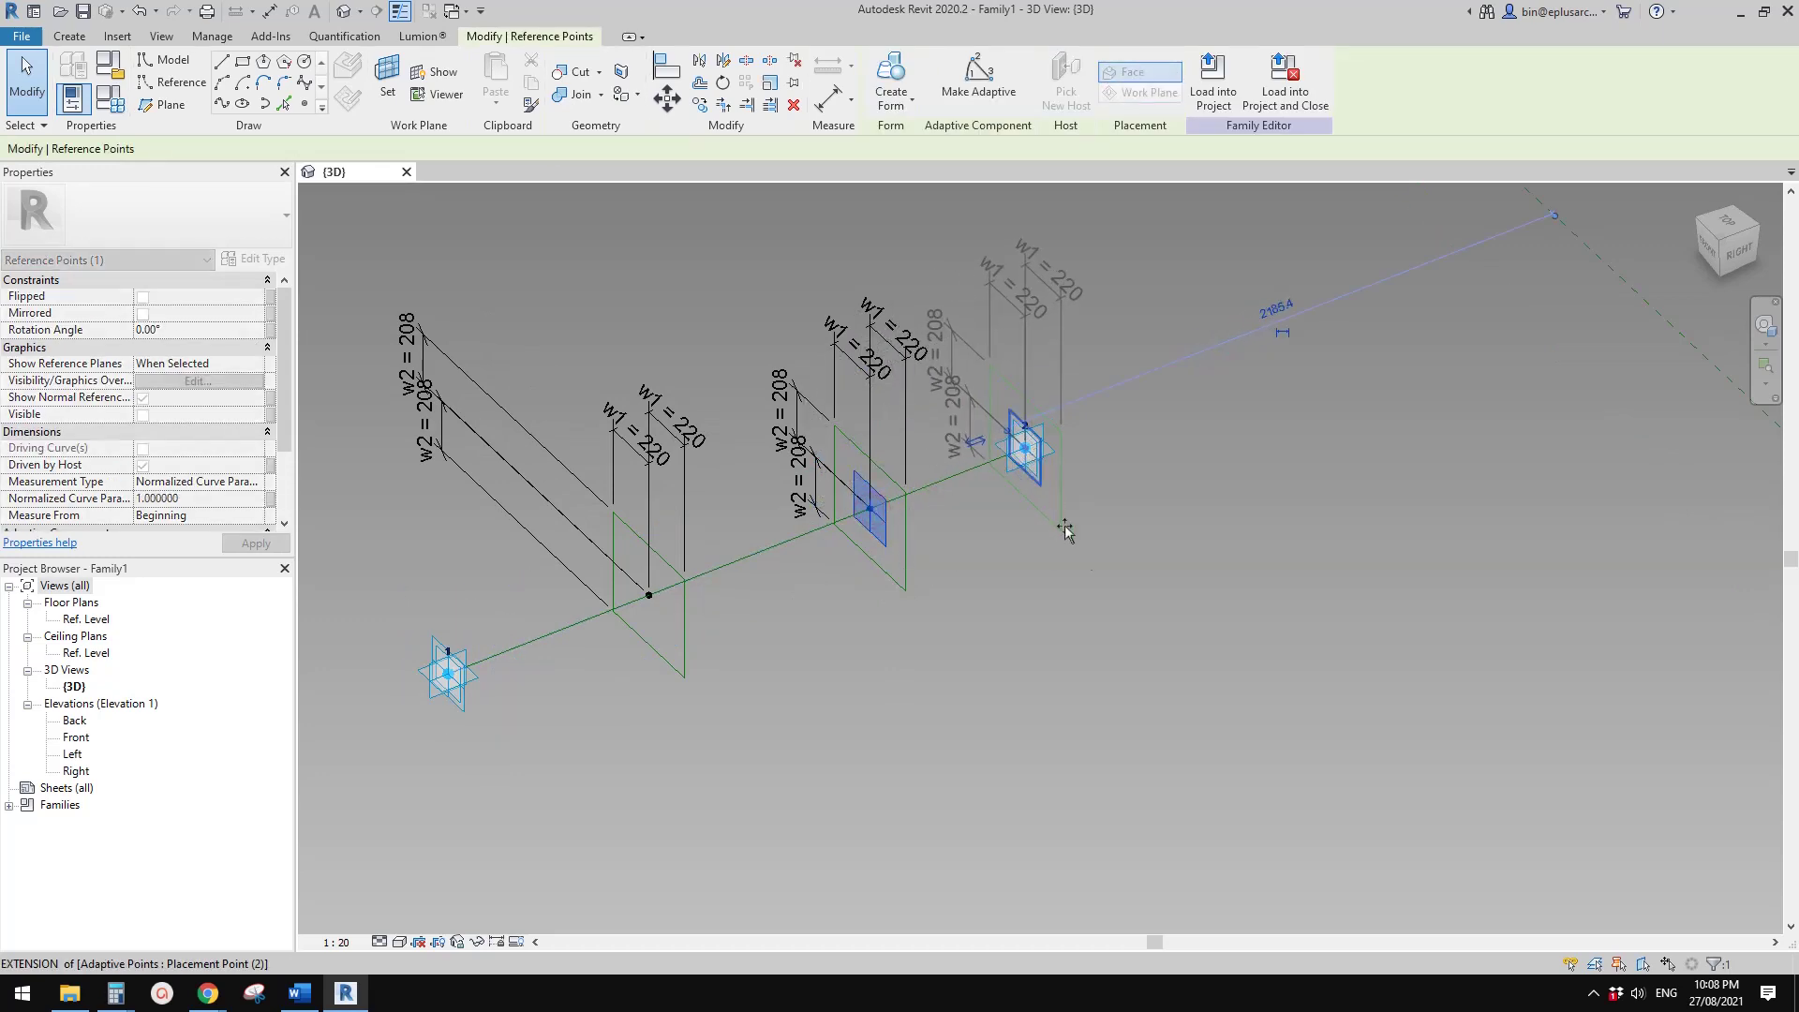
click(1100, 563)
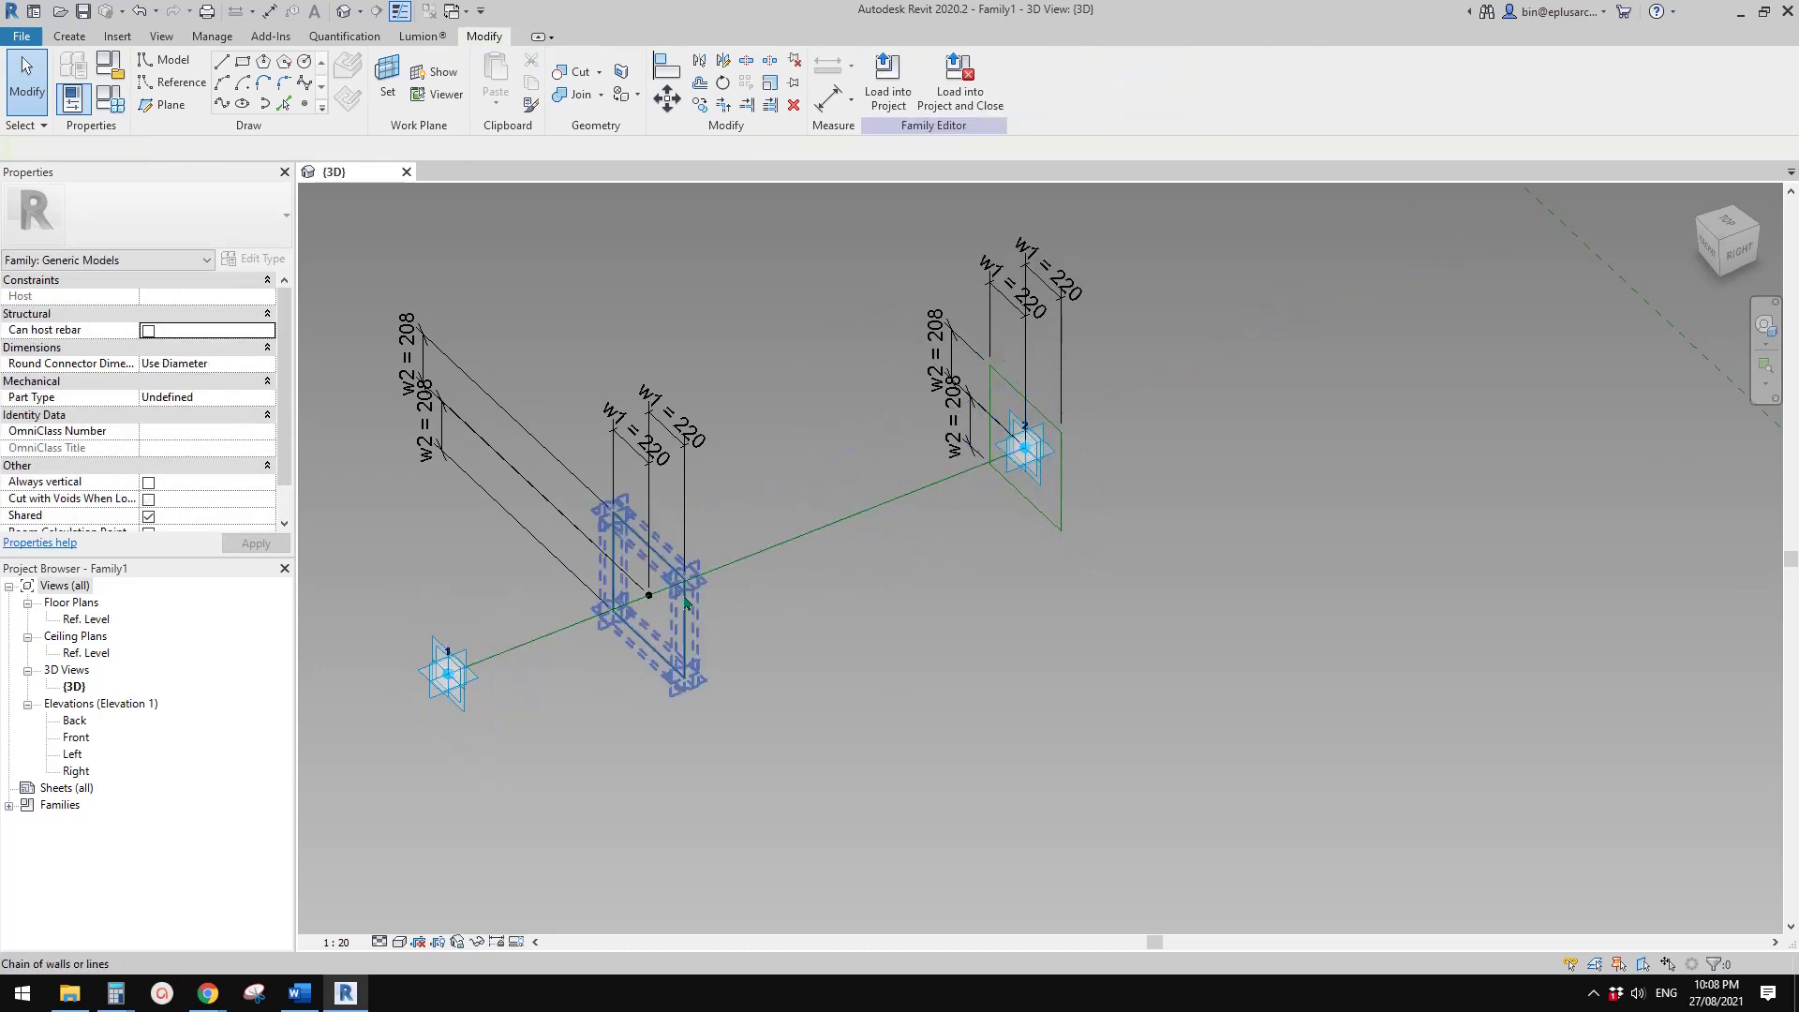
drag(648, 596, 796, 538)
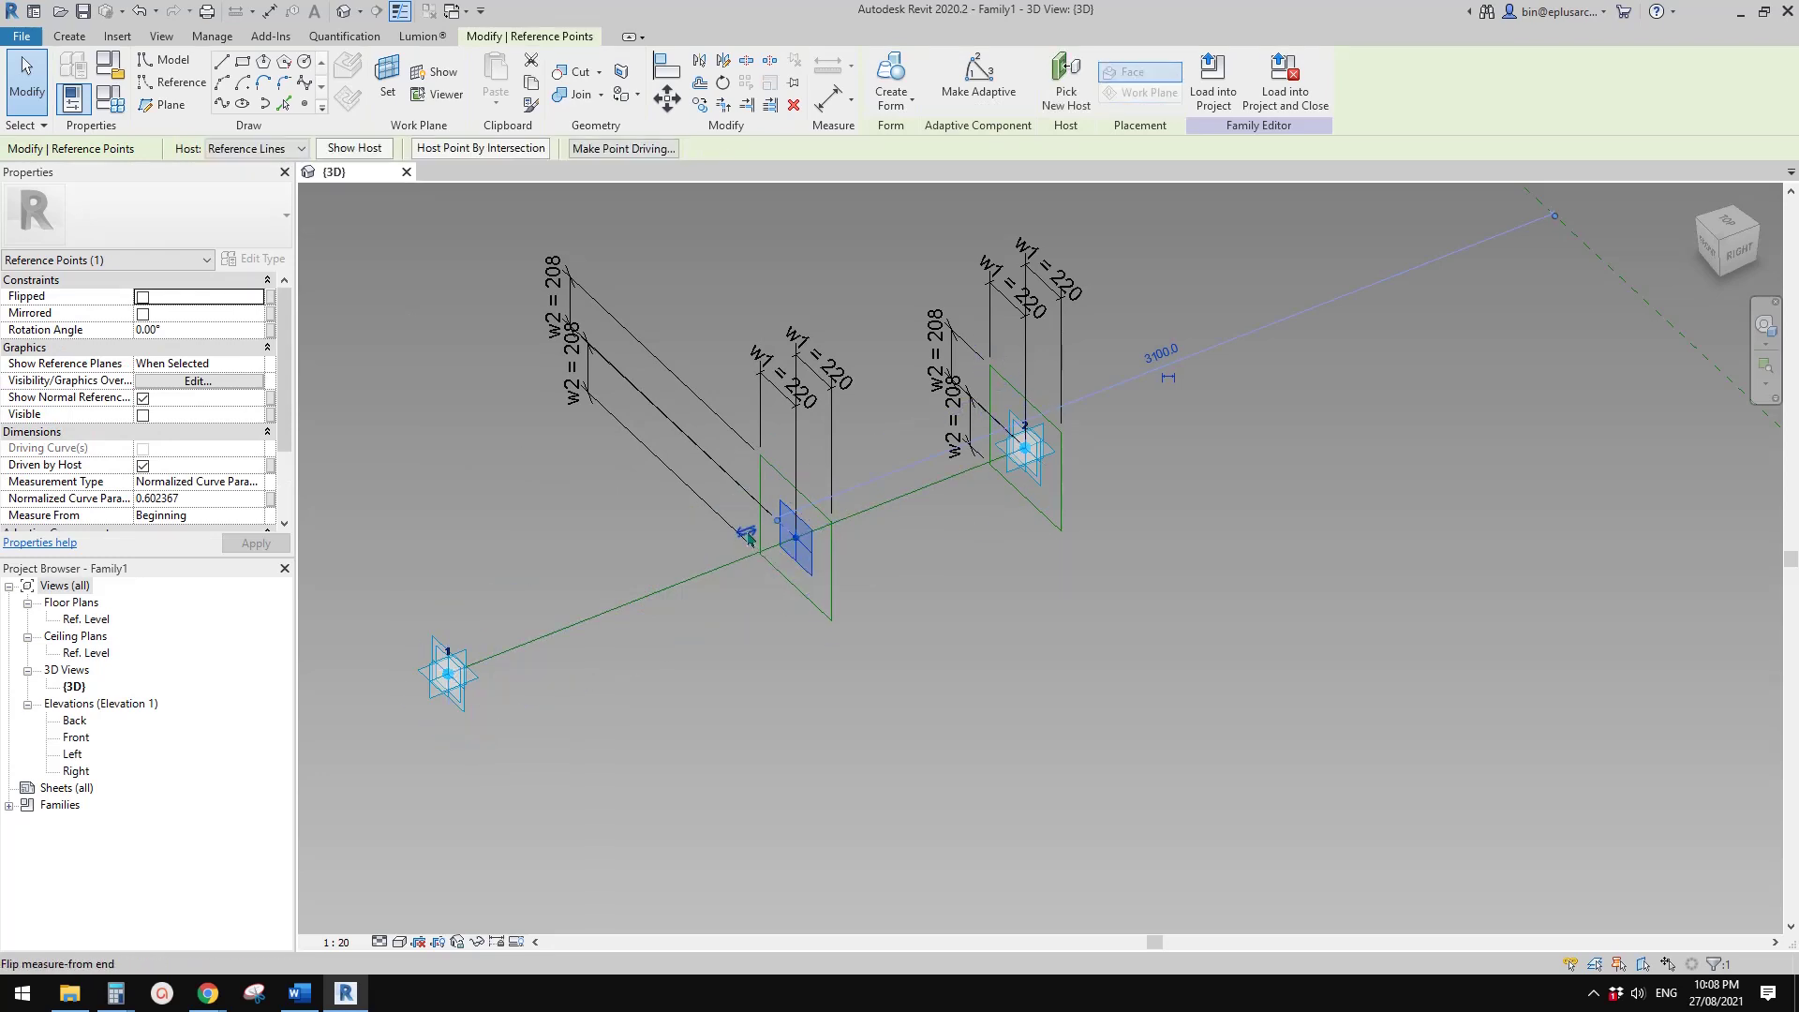
- Measure the middle rectangle's reference point from the line's End and set its measurement type to Segment Length
click(751, 542)
shift+middle_drag(751, 542, 794, 544)
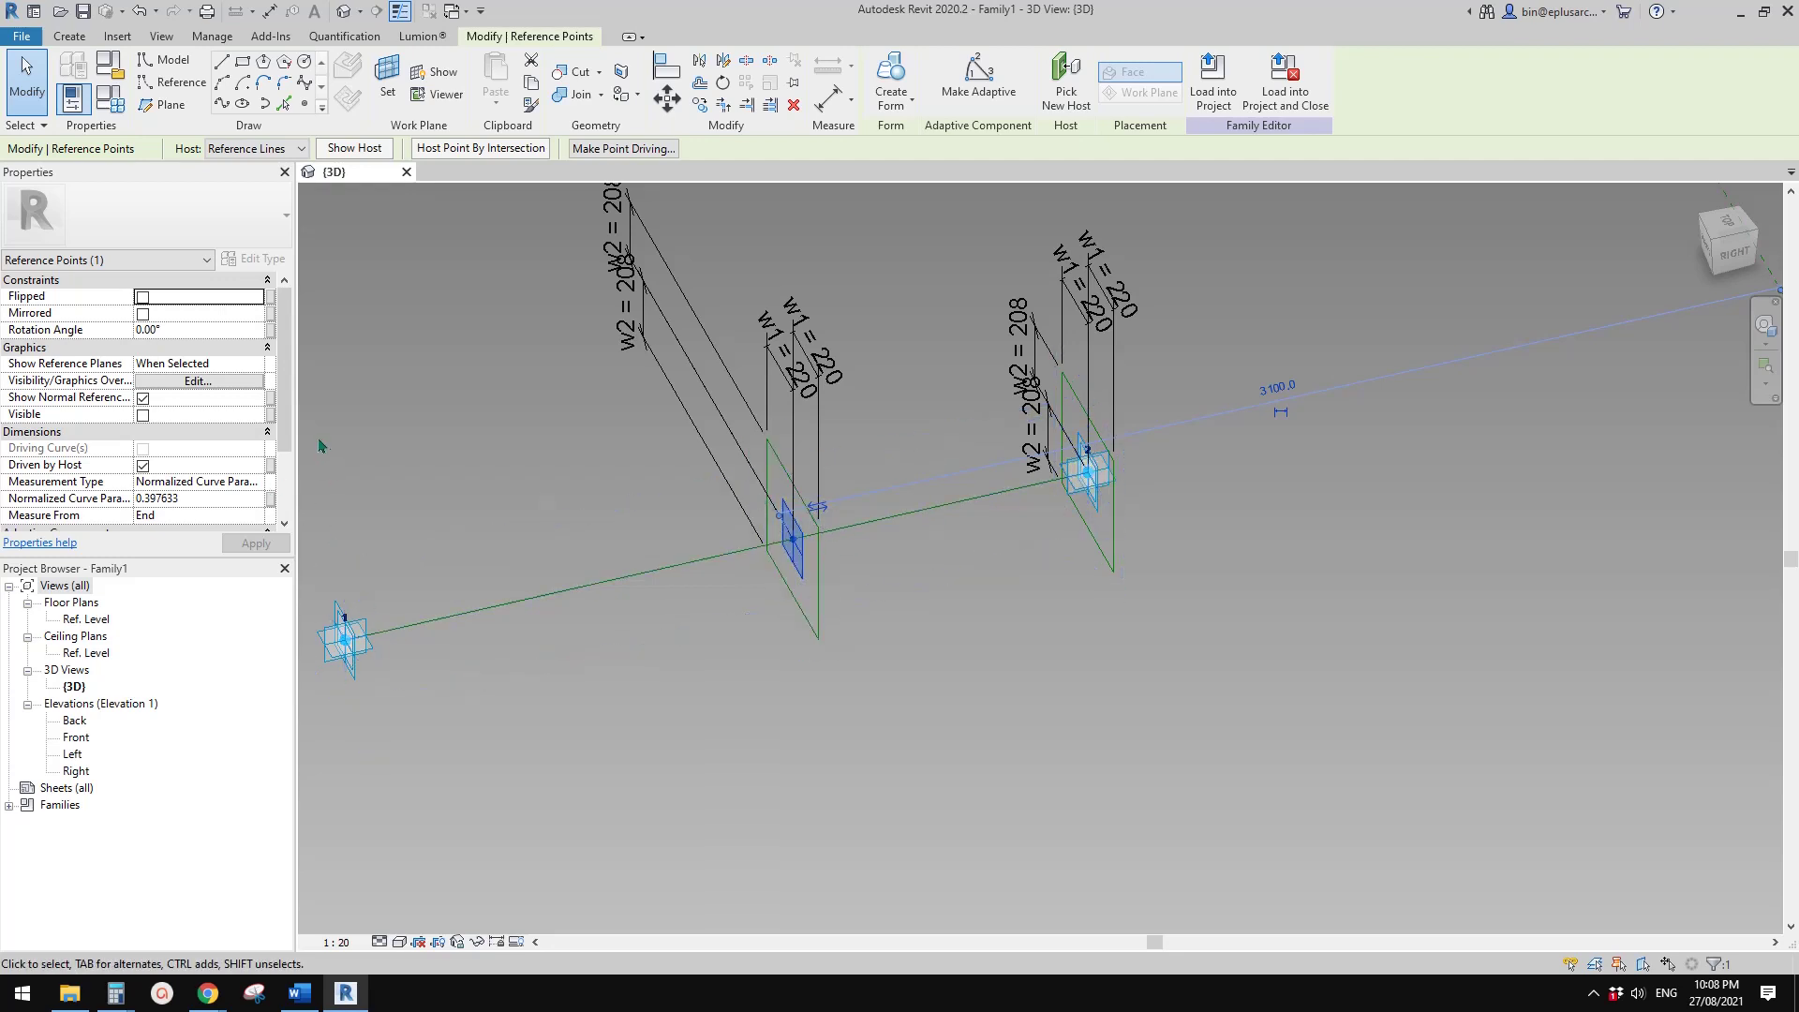
drag(289, 413, 287, 428)
scroll(291, 434, down, 3)
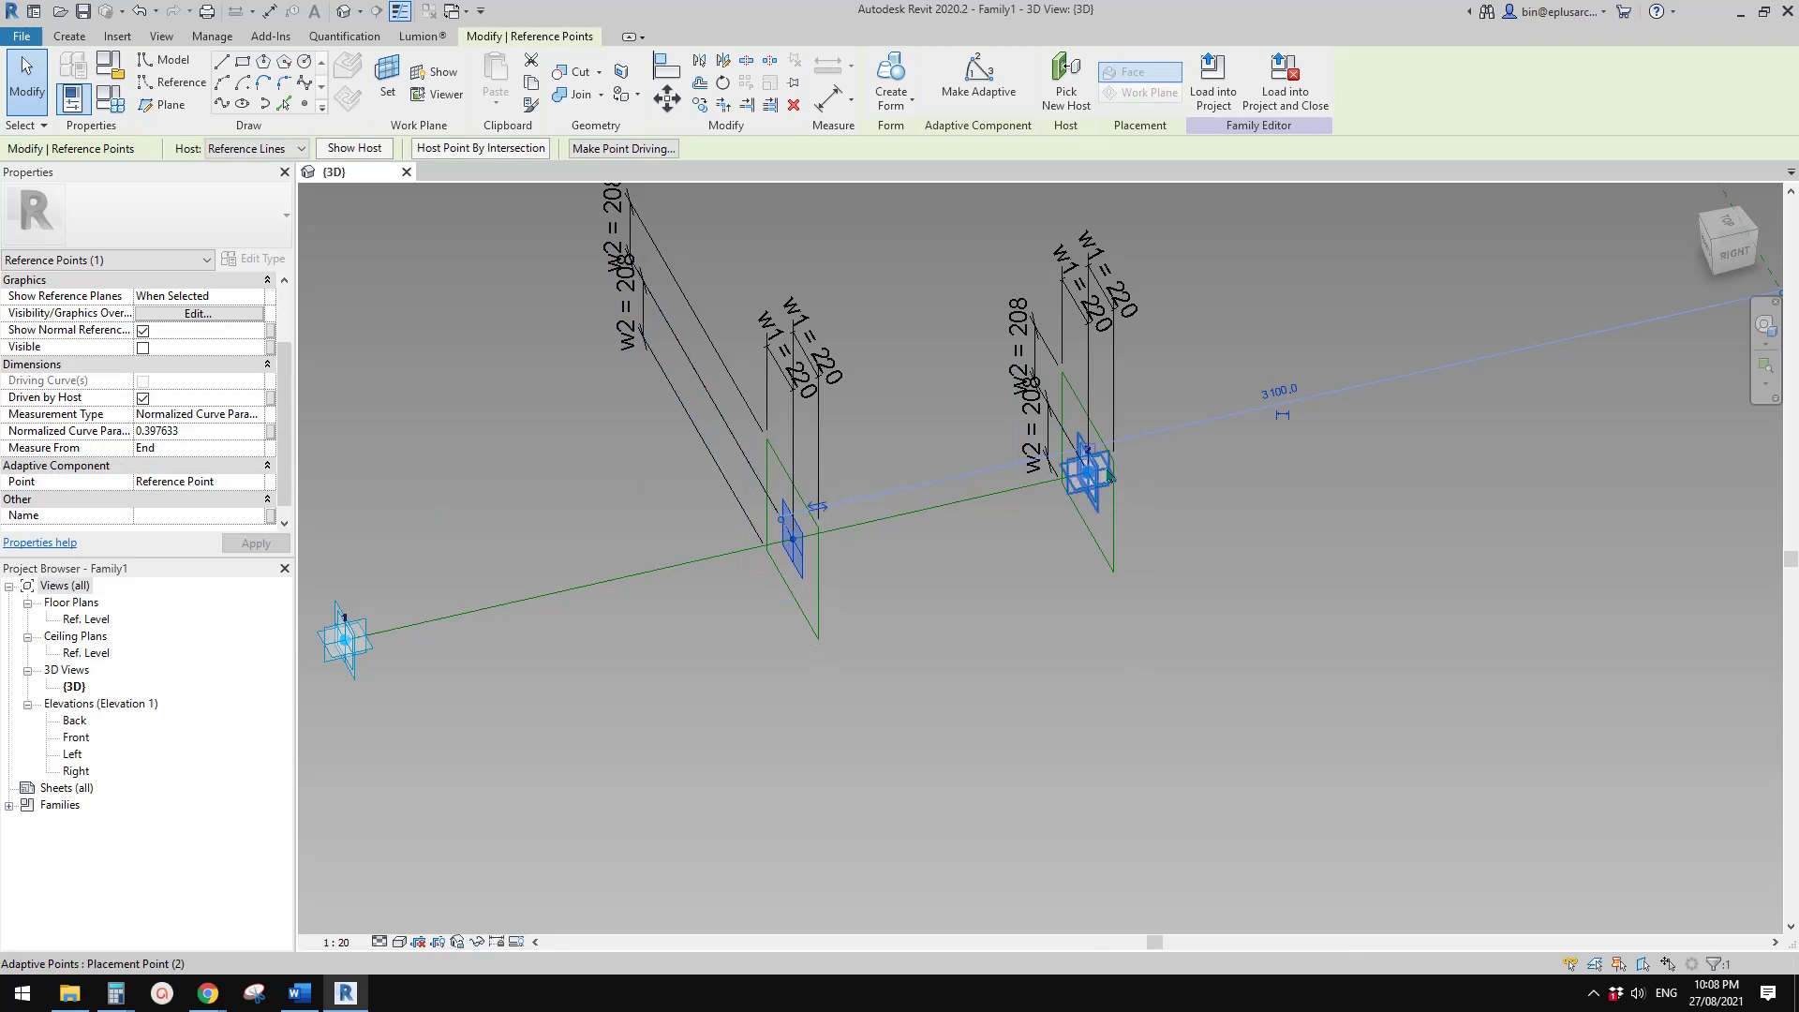
shift+middle_drag(919, 466, 967, 467)
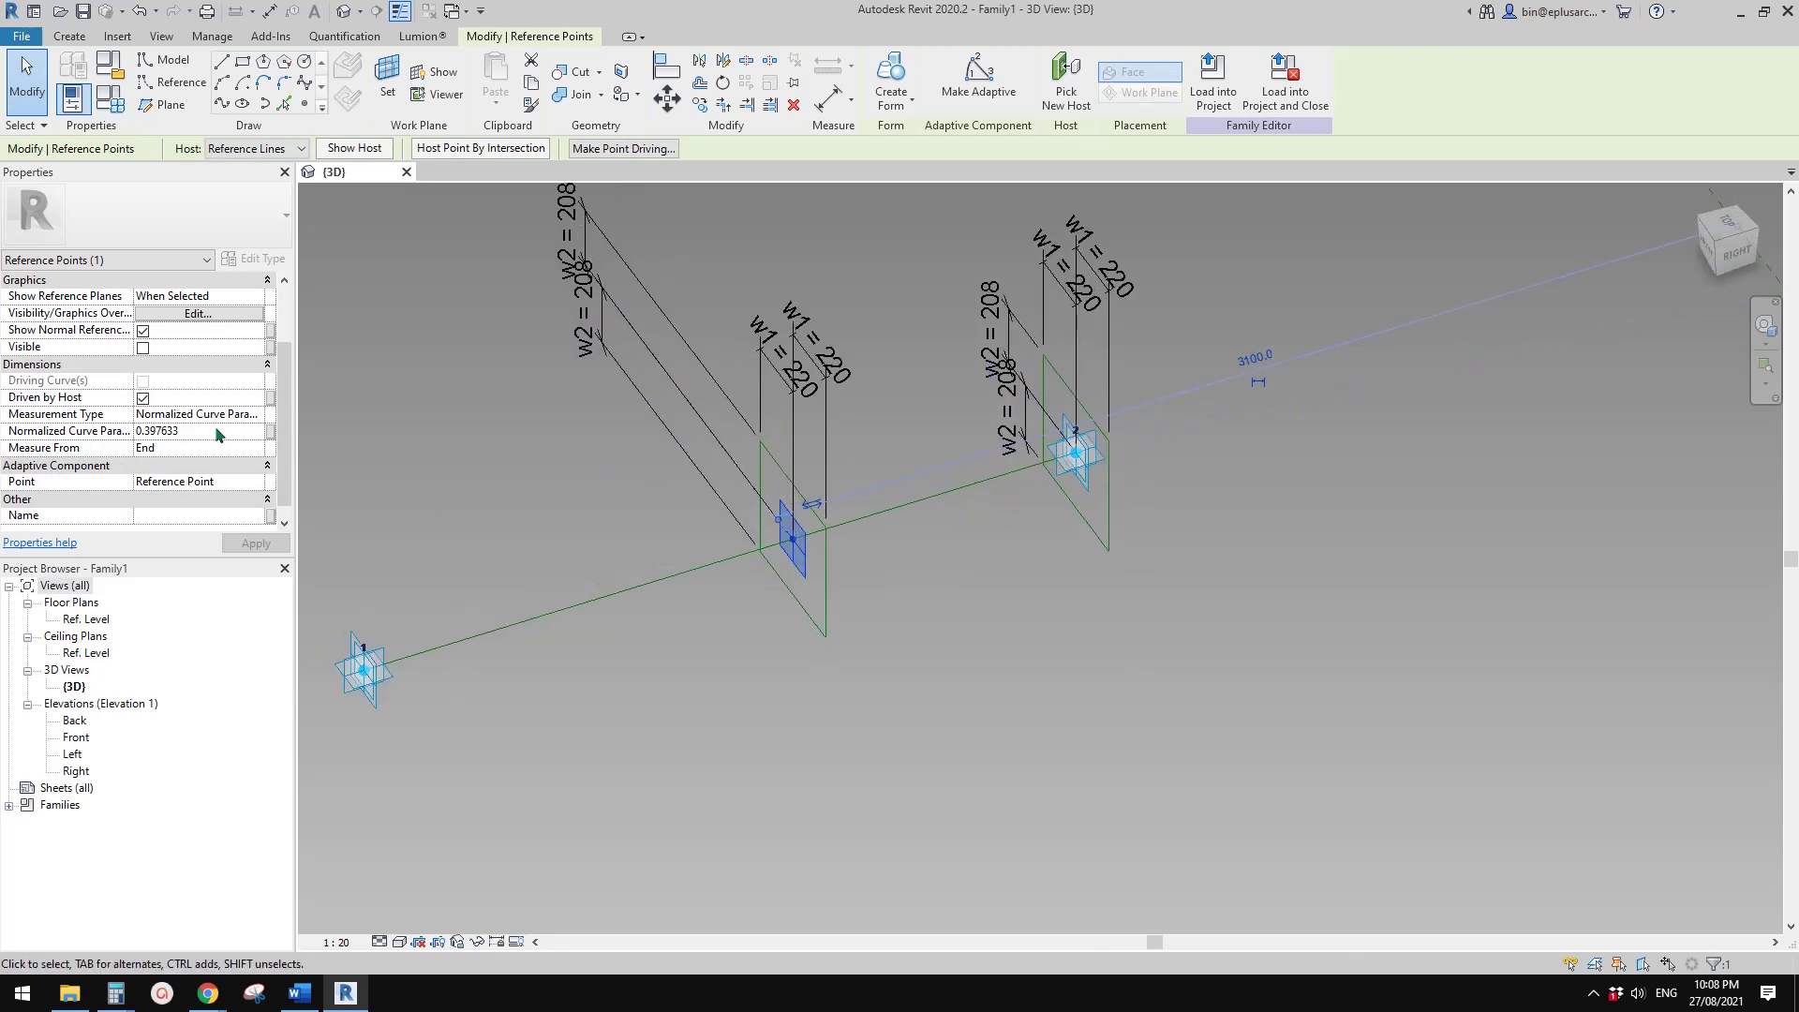
click(258, 419)
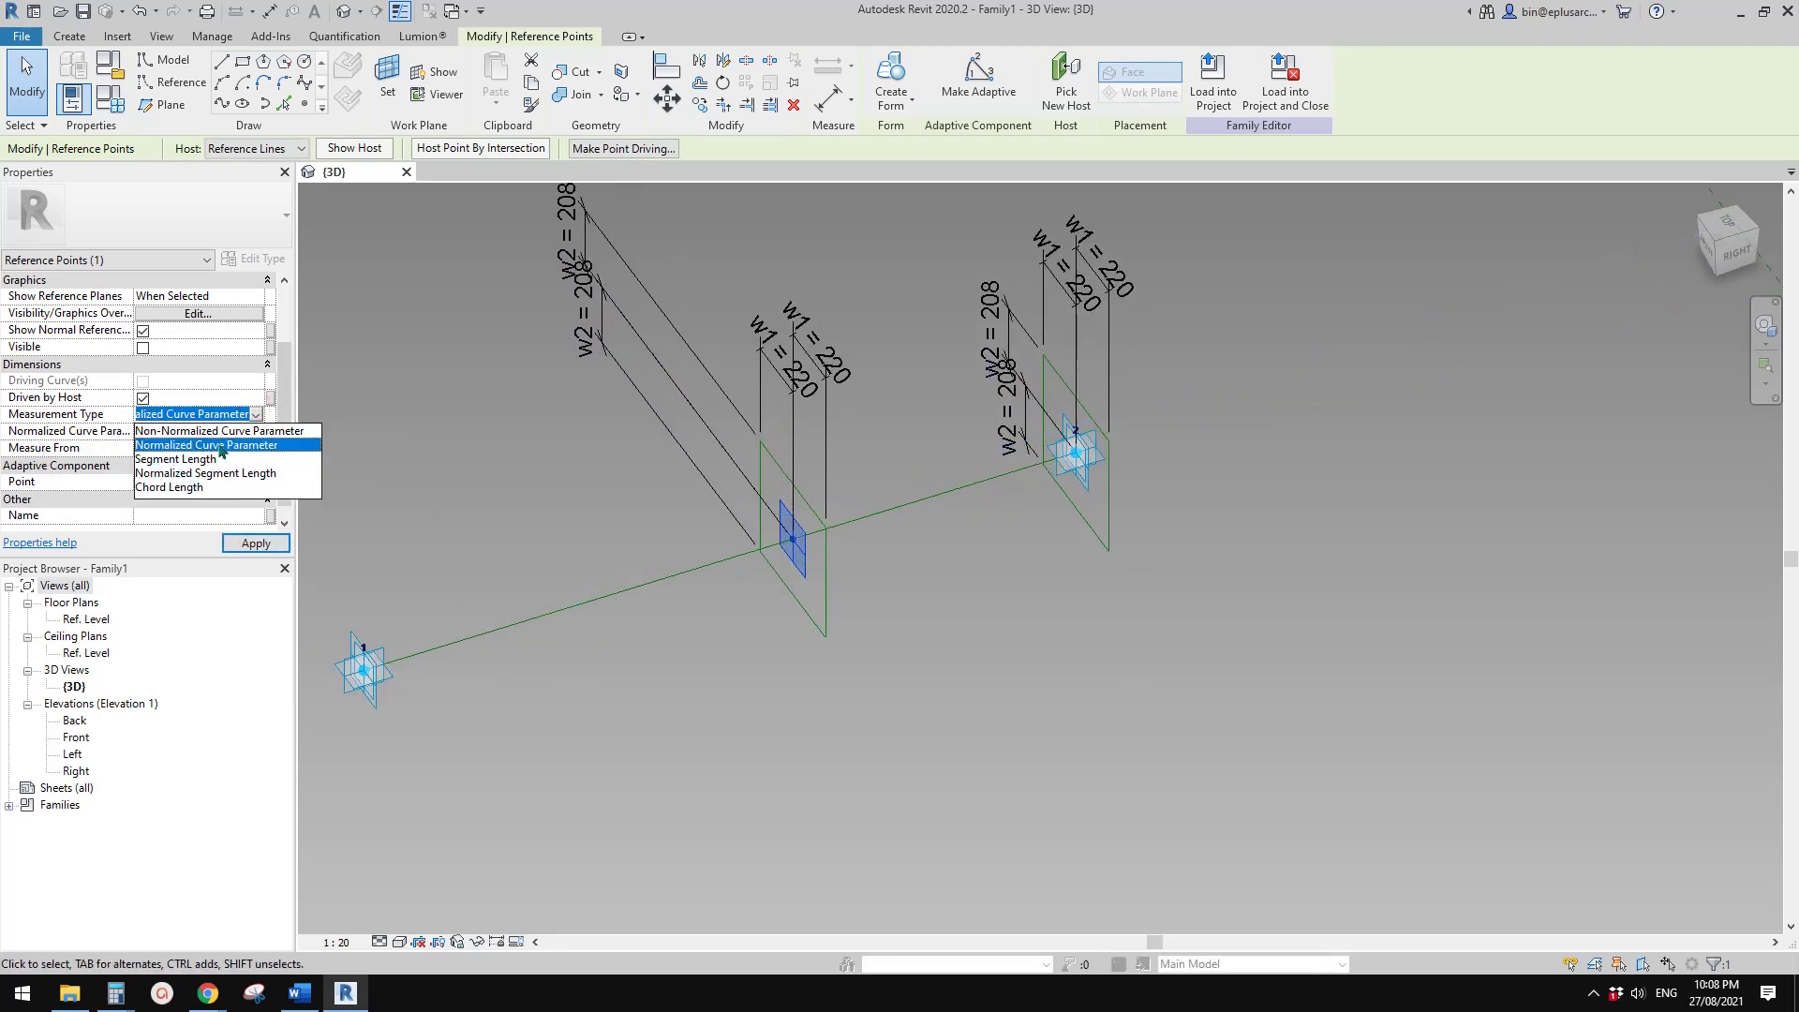
click(165, 459)
- Check the e-mailed stair photo and associate the middle point's segment length with a new type parameter named th in Revit
shift+middle_drag(974, 510, 1030, 549)
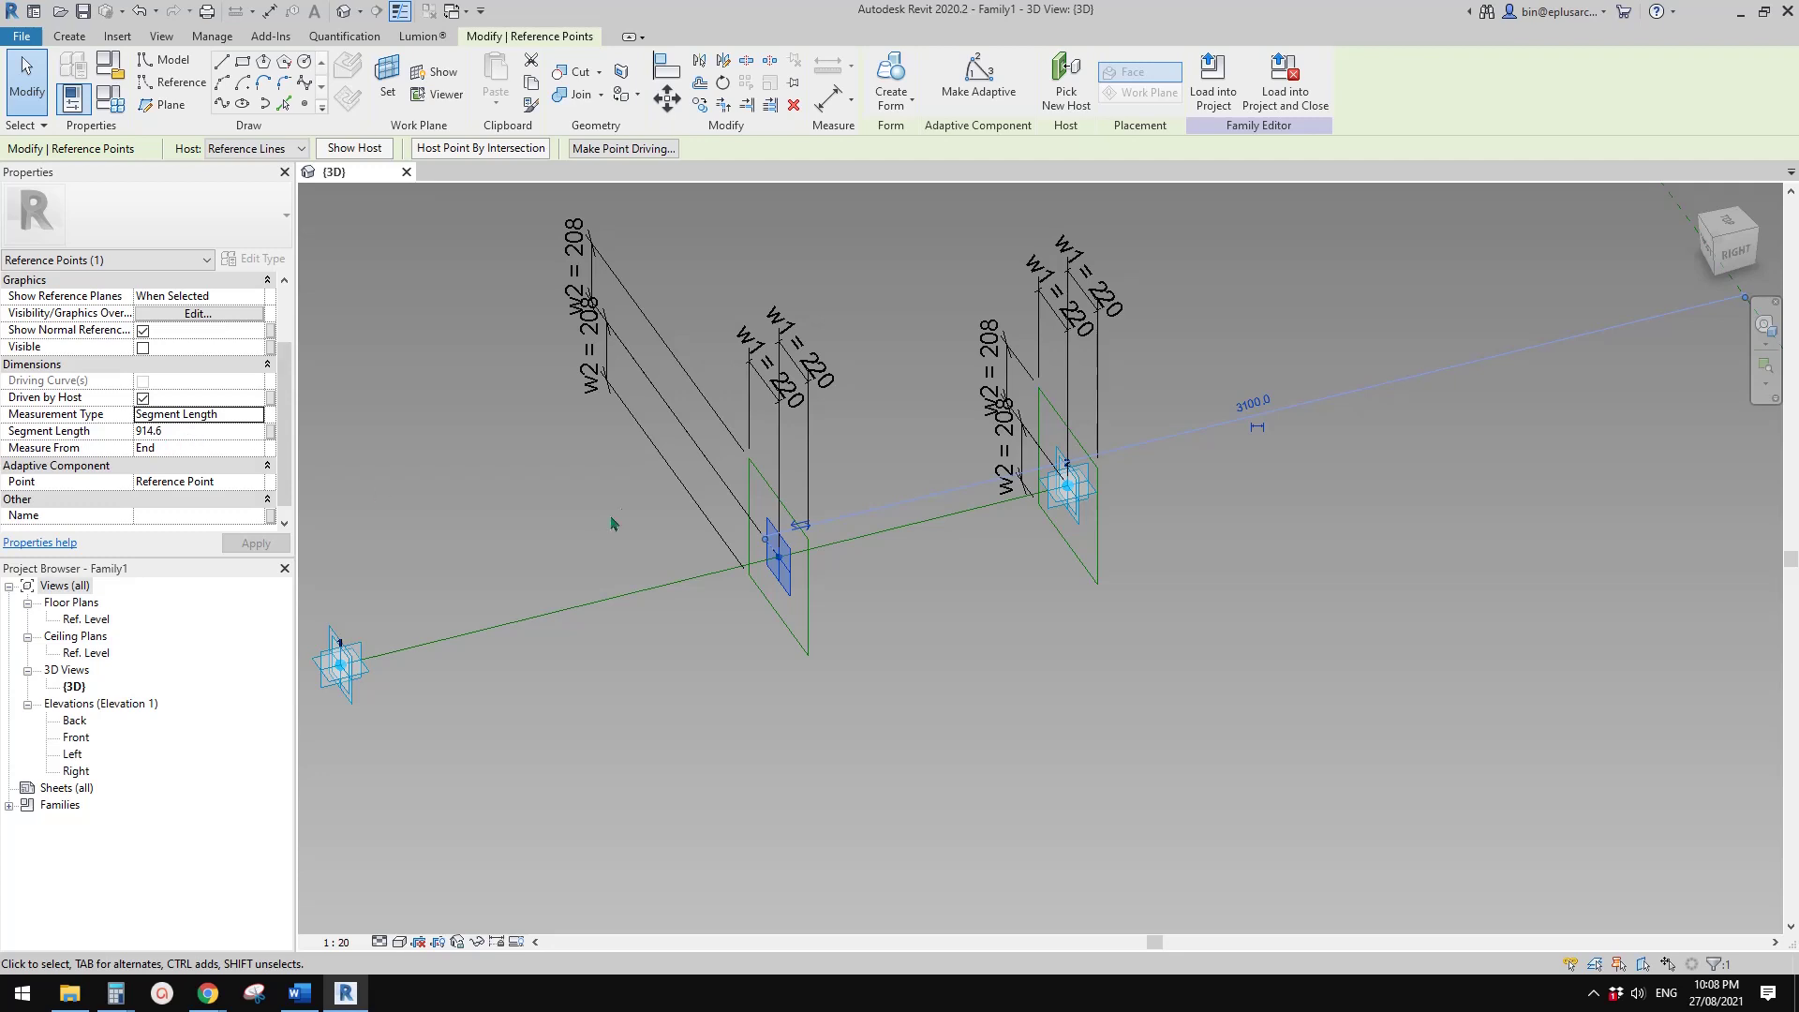
middle_drag(586, 525, 600, 540)
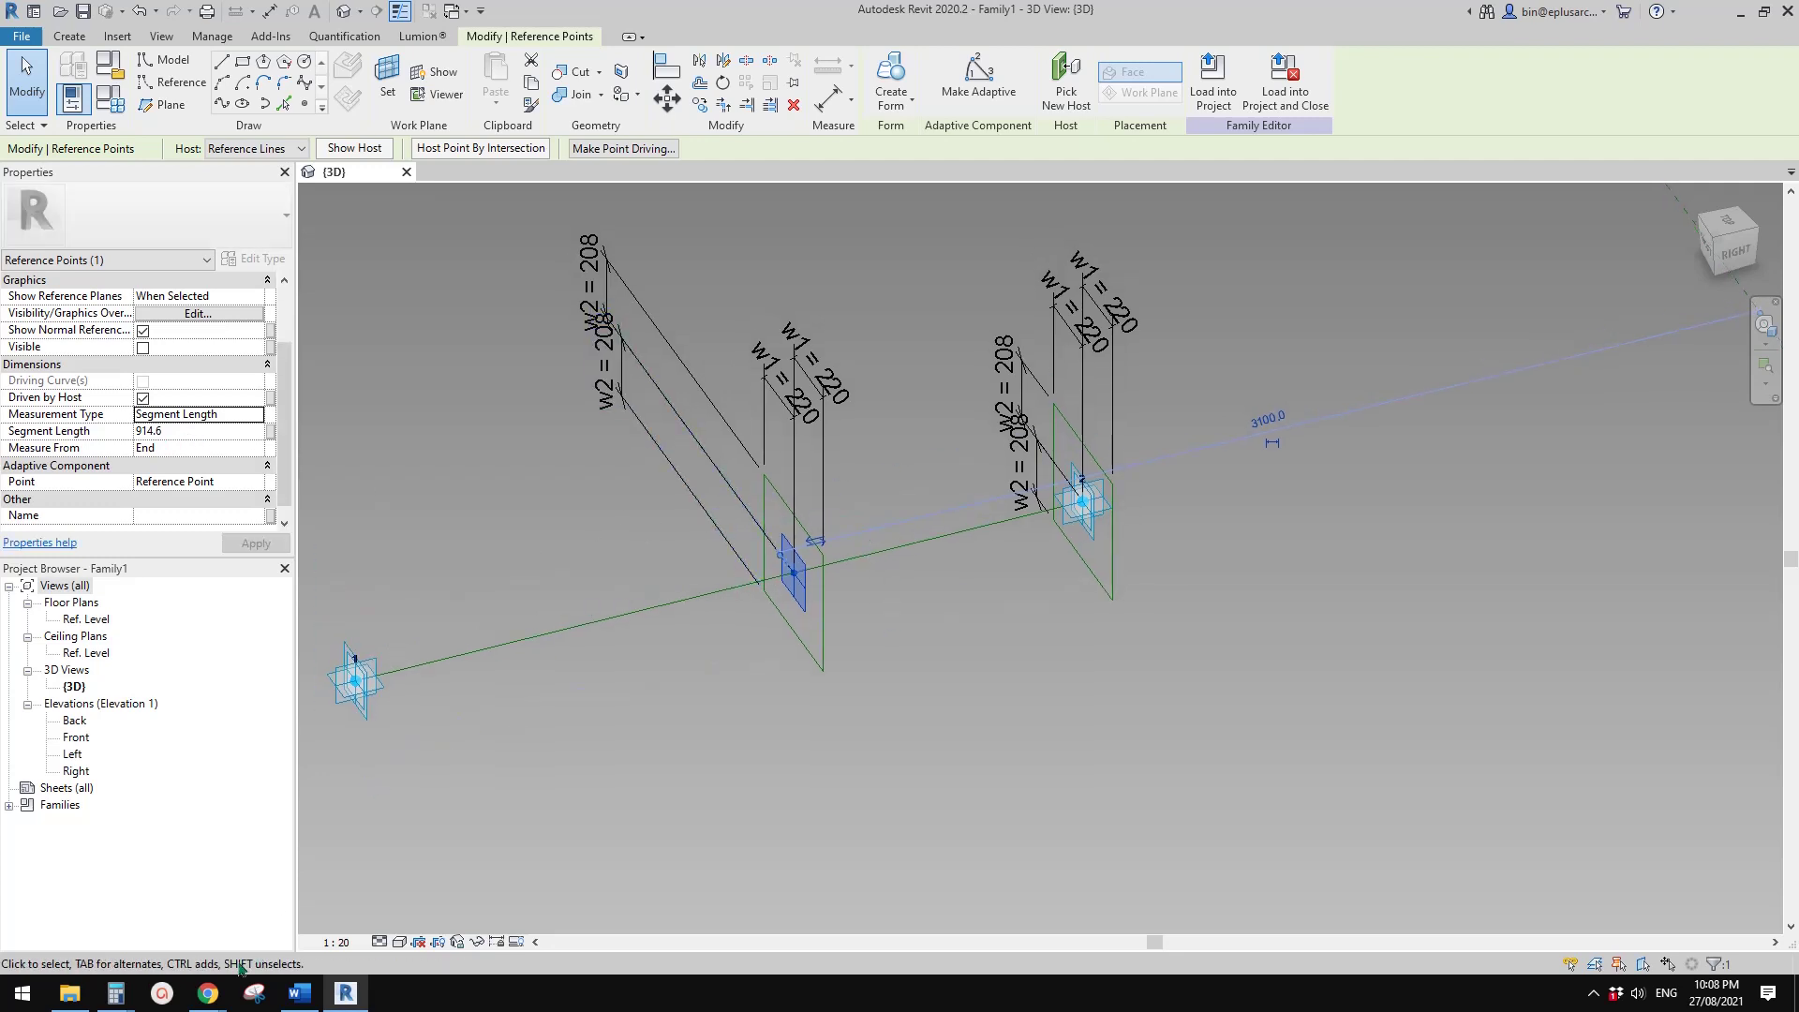
mouse_move(207, 993)
click(347, 866)
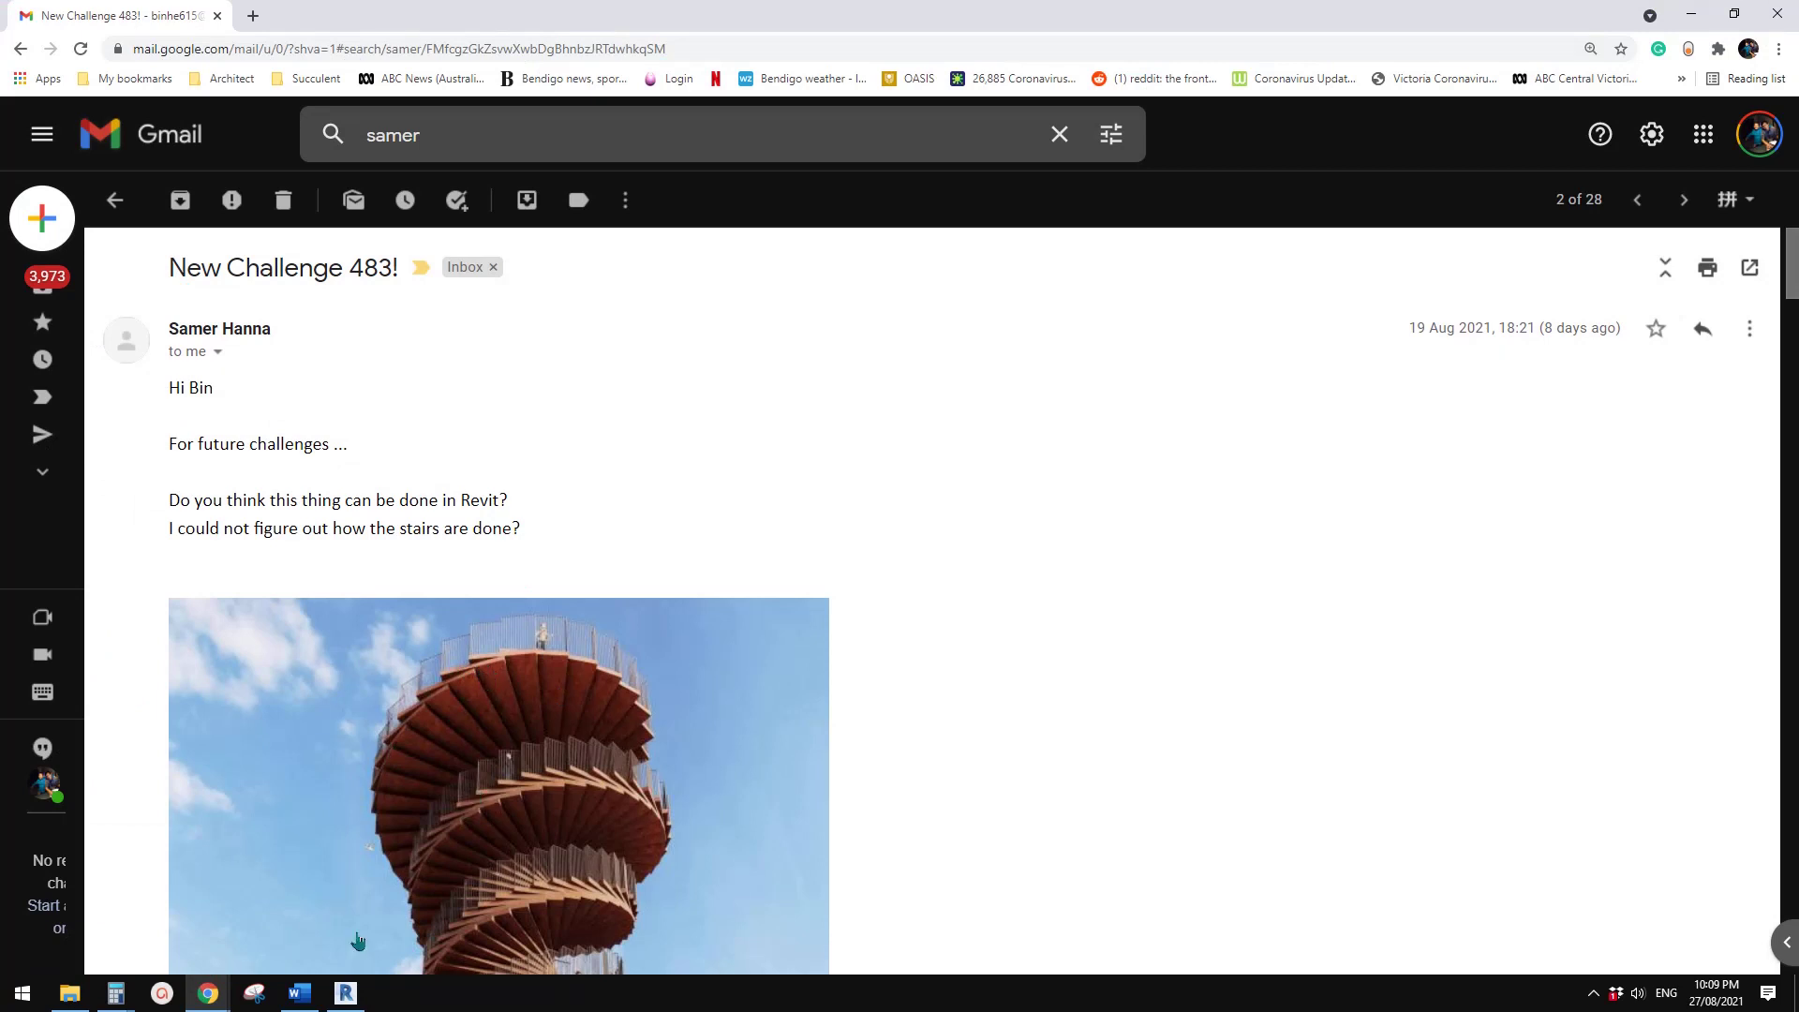
click(346, 993)
shift+middle_drag(886, 576, 892, 622)
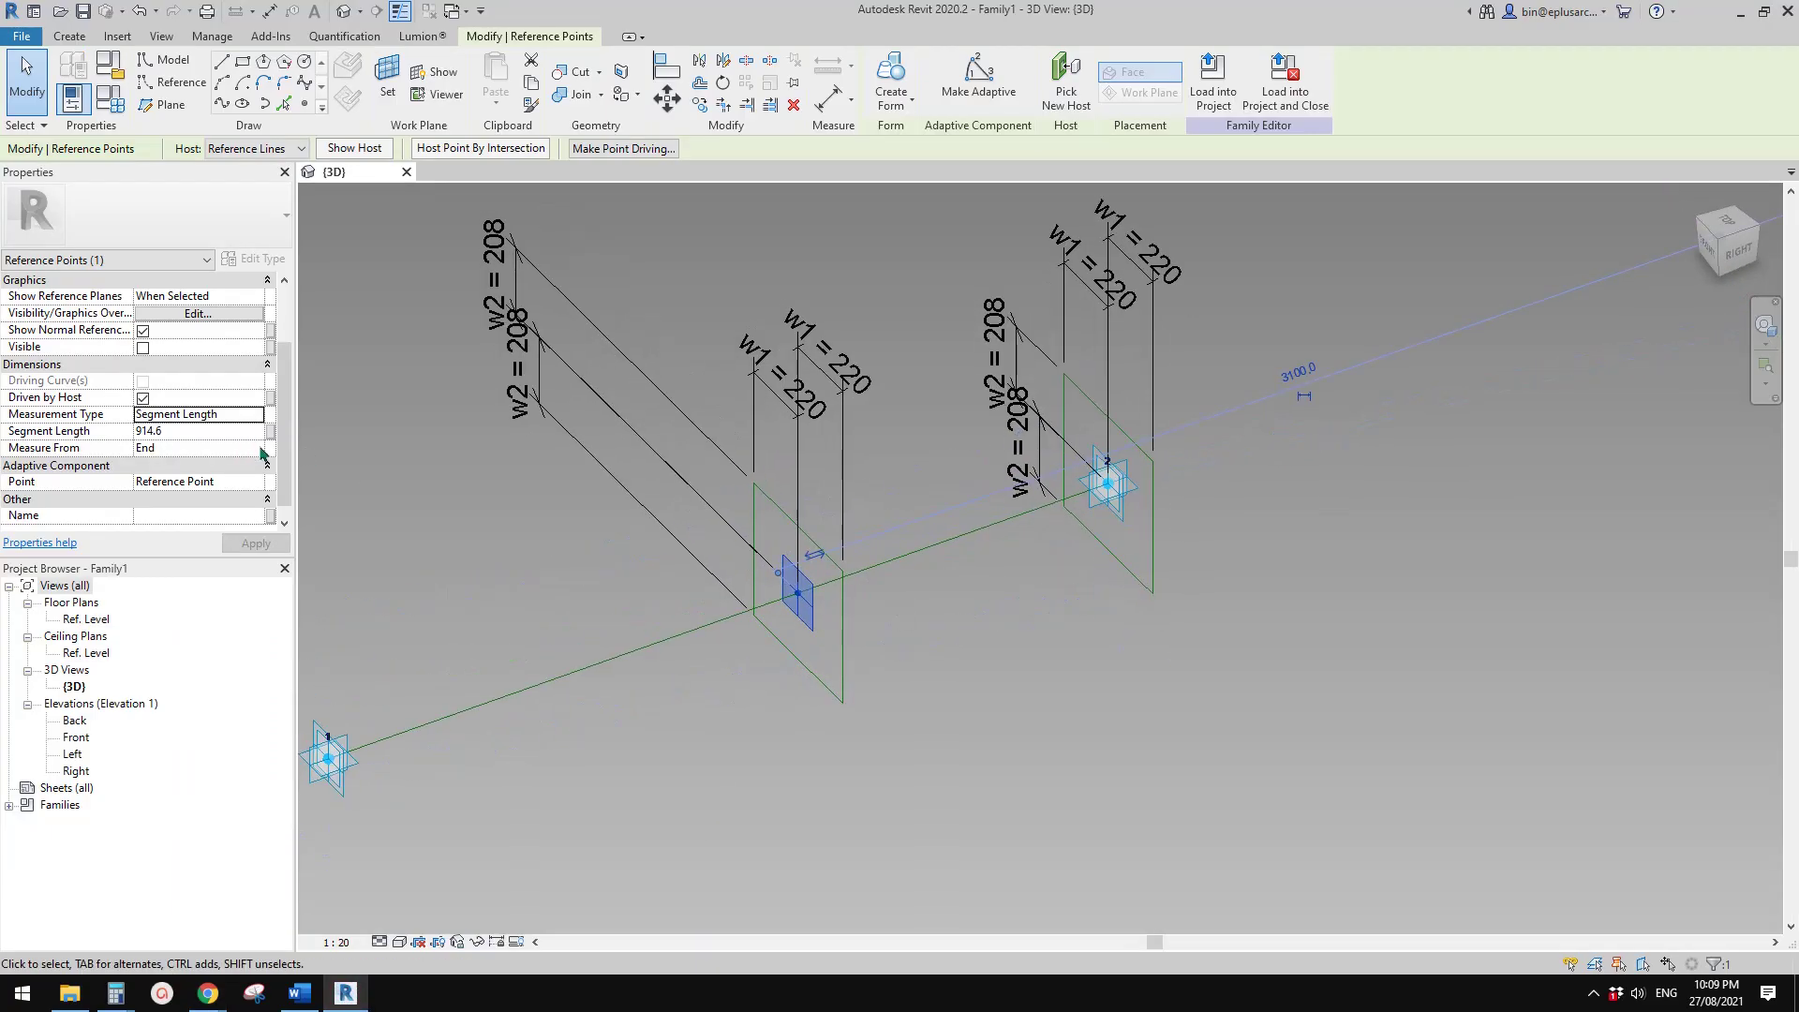
click(270, 431)
click(368, 771)
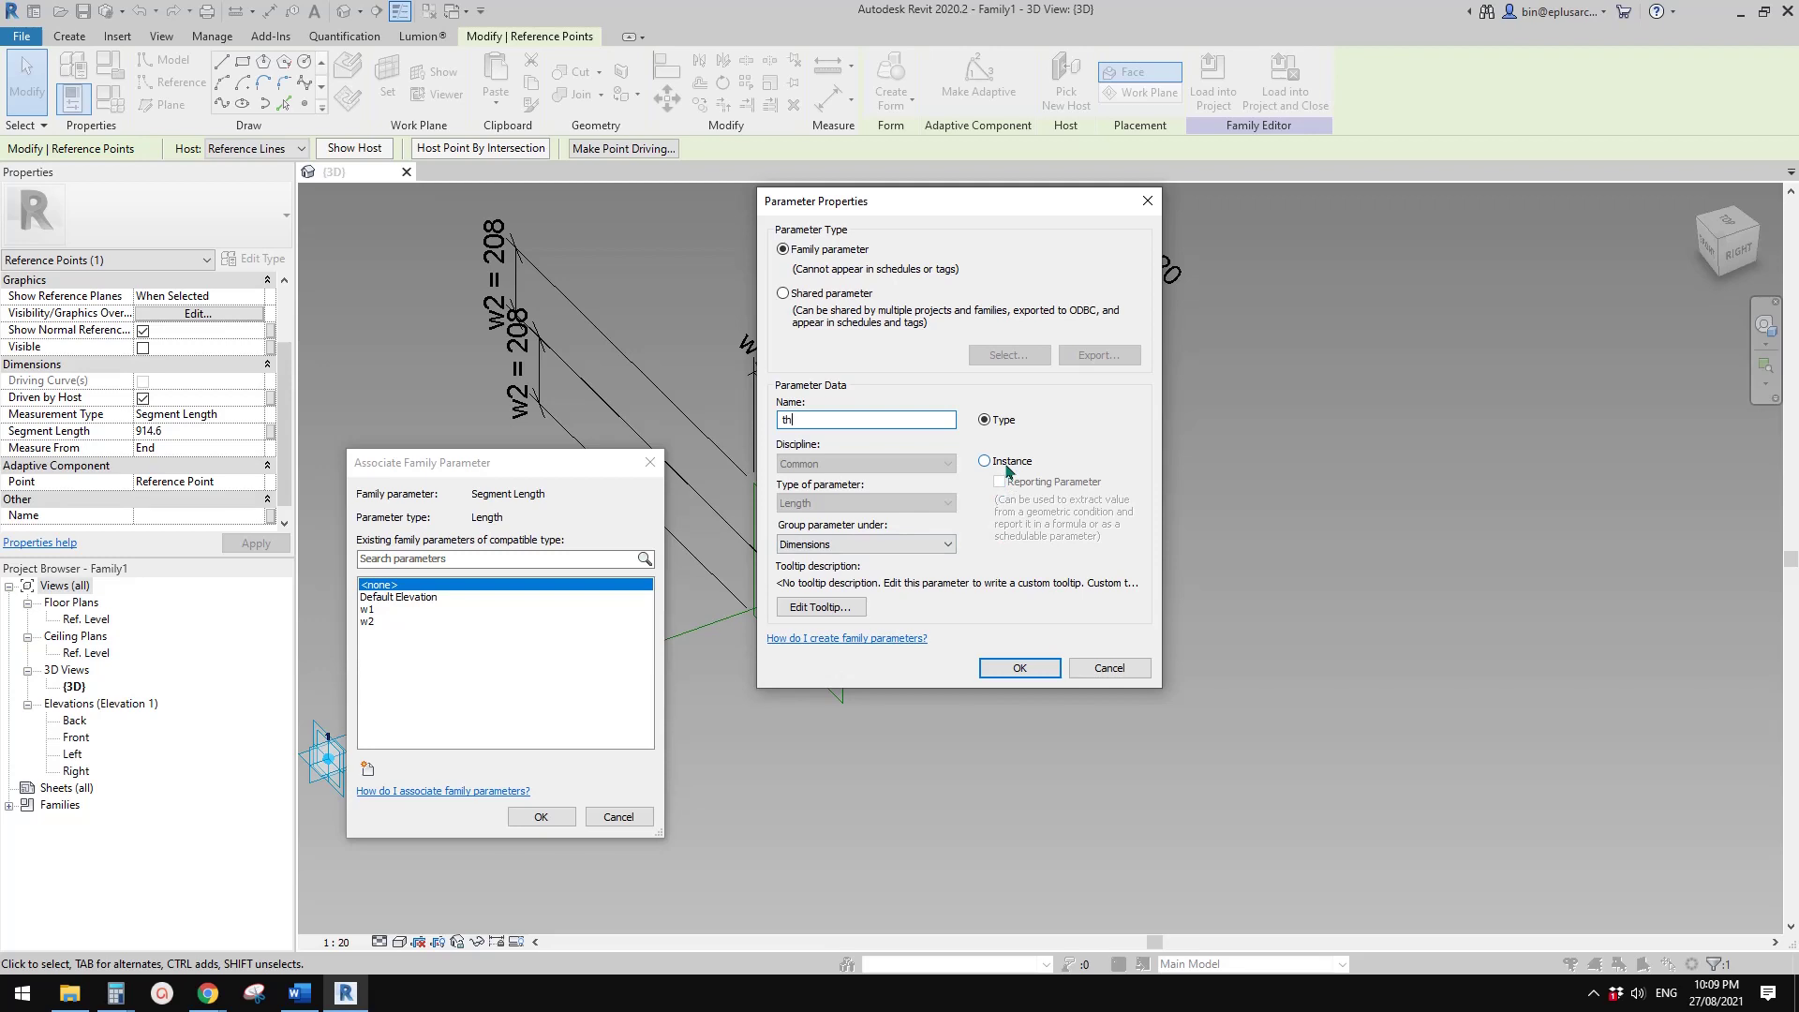
click(1026, 667)
click(542, 817)
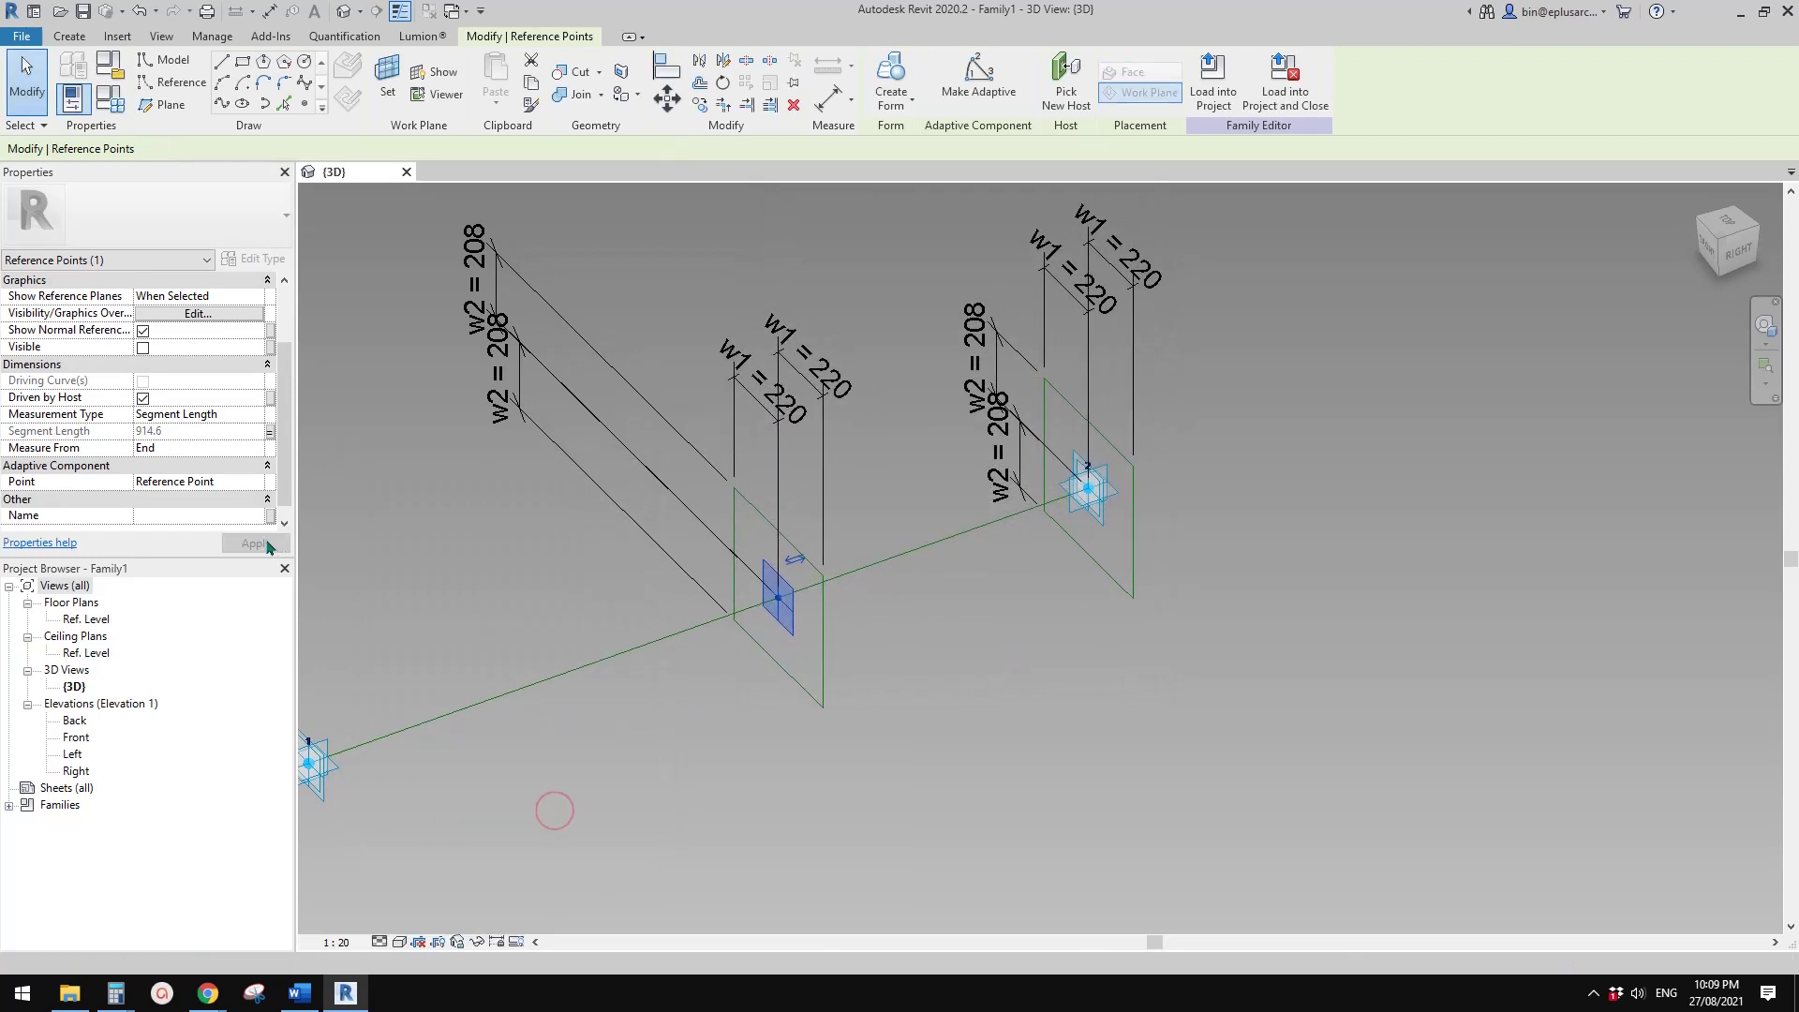
- Set the th parameter to 180 in the family types and apply it
click(110, 96)
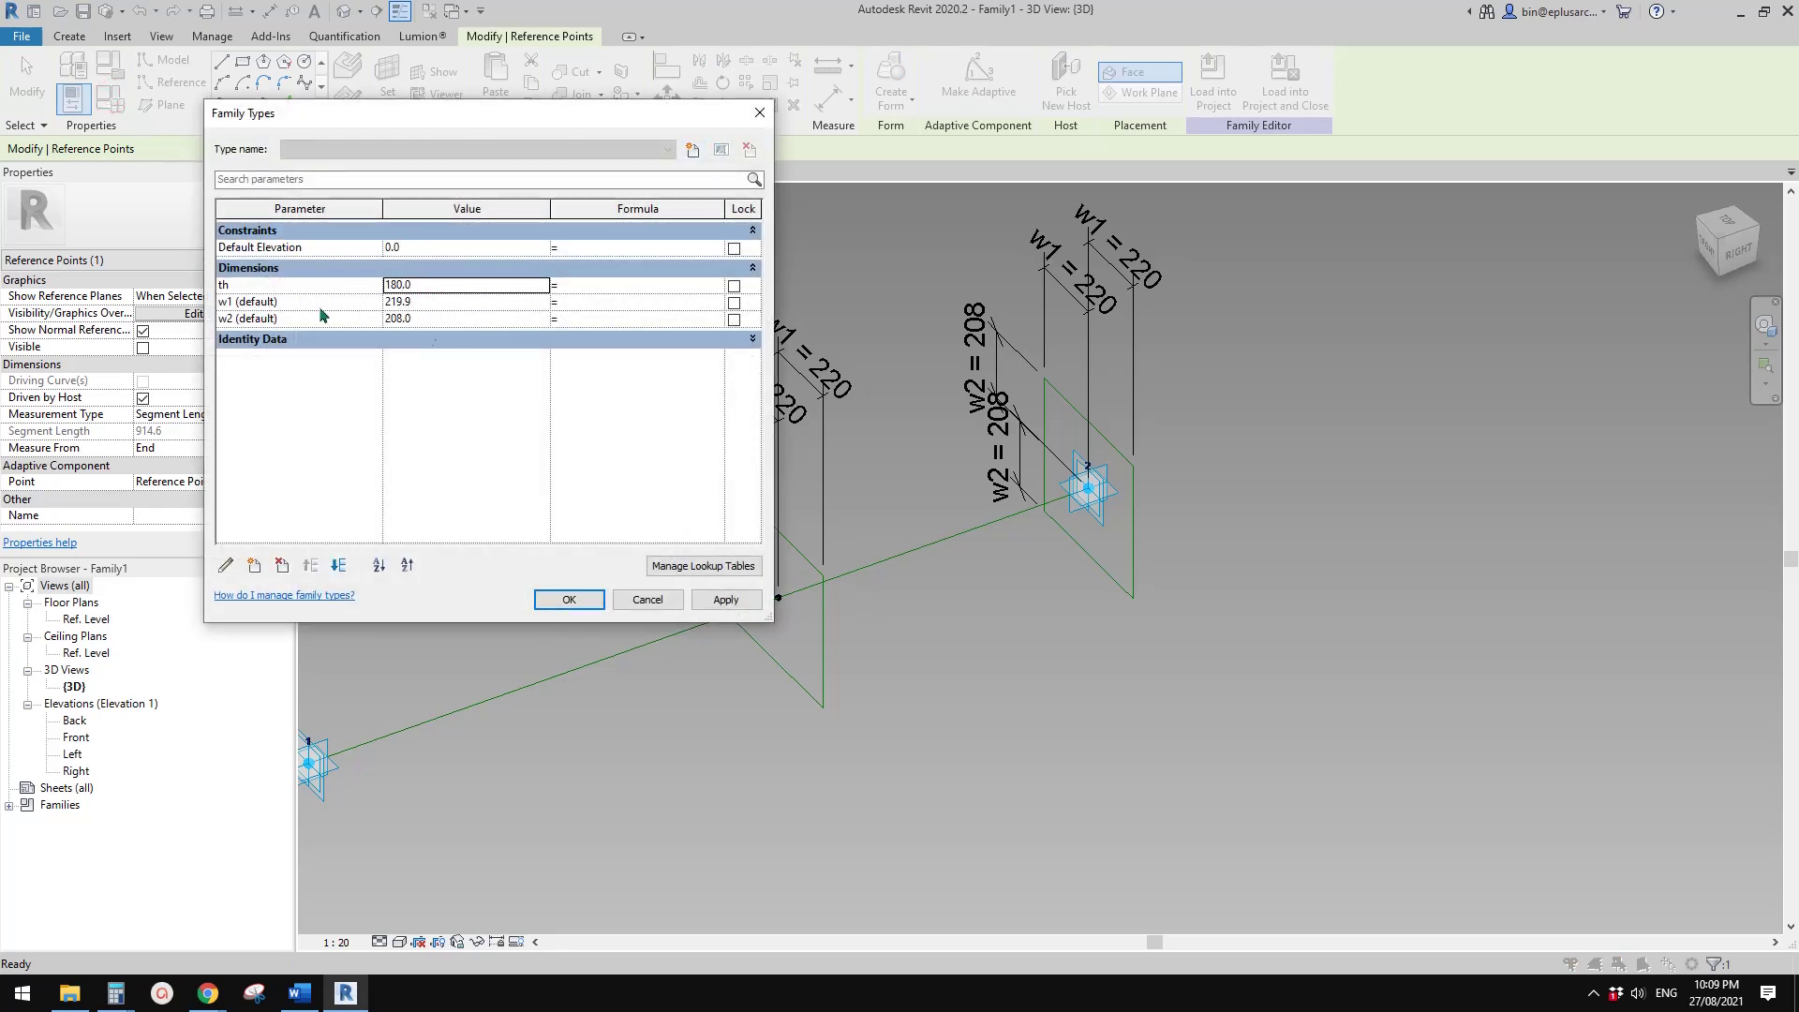
click(724, 598)
click(599, 599)
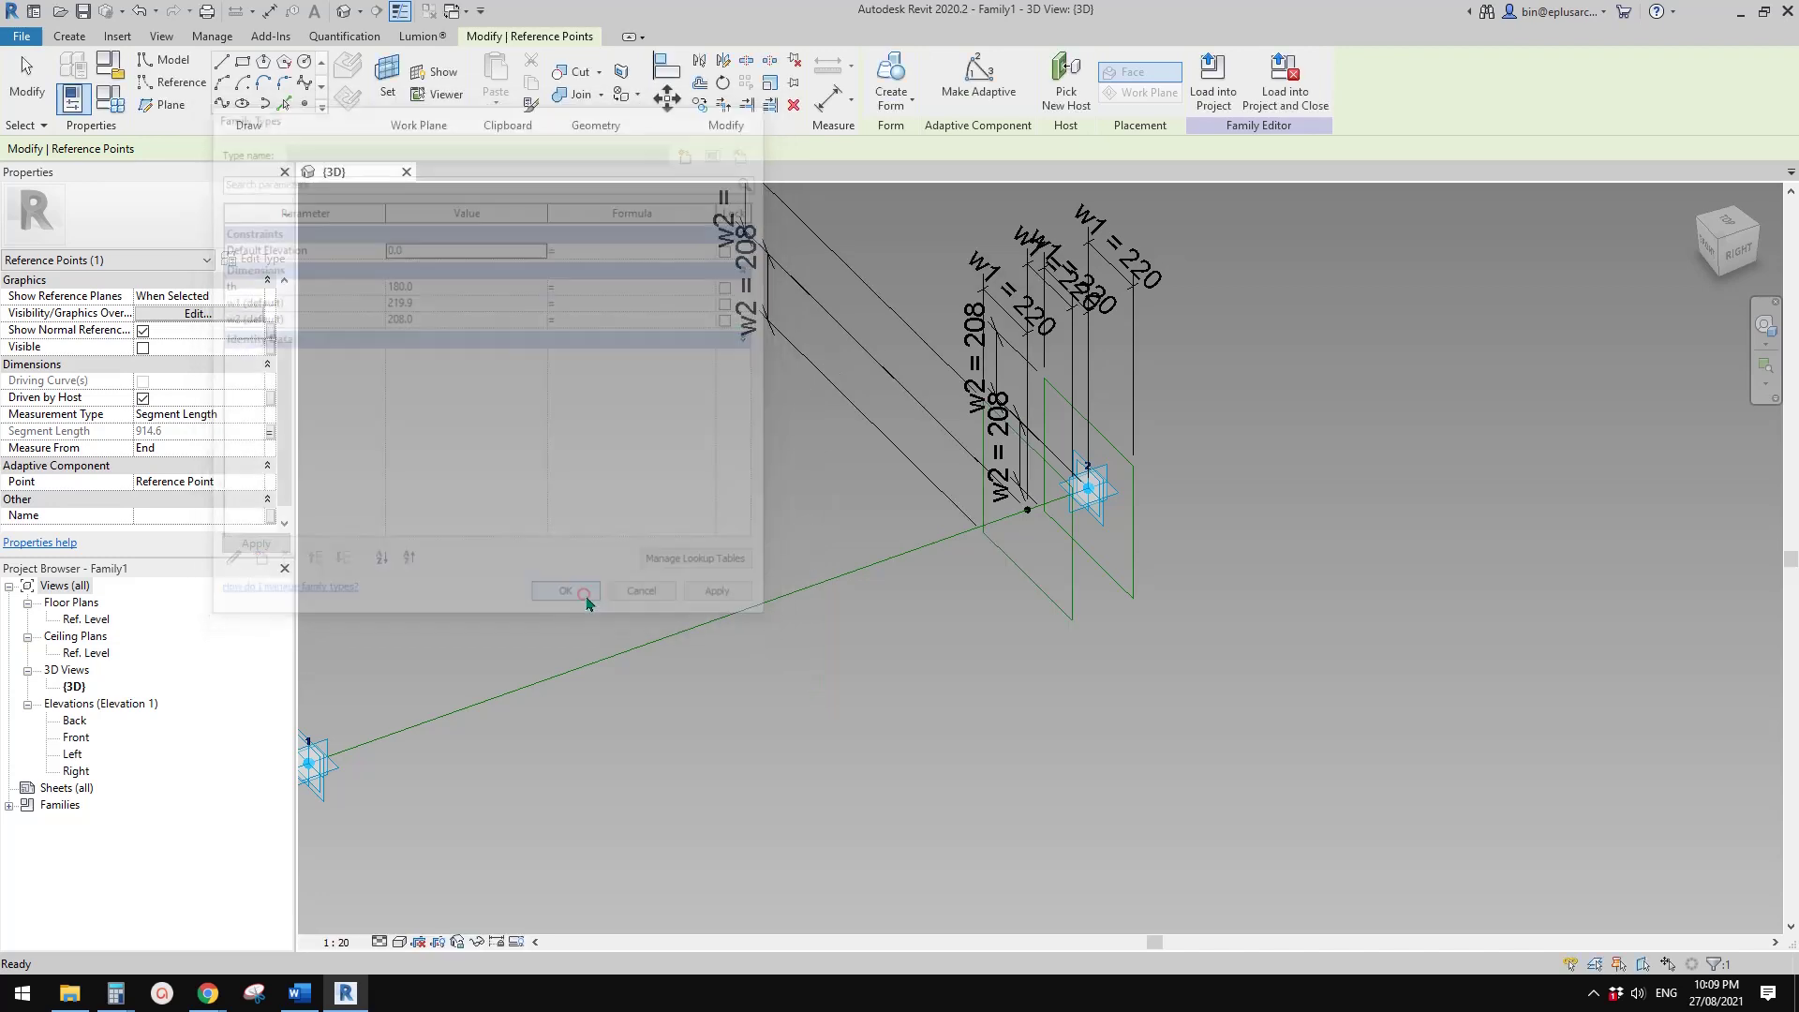
- Create a solid form between the two rectangular reference-line profiles near adaptive point 2
shift+middle_drag(586, 591, 853, 487)
scroll(979, 585, up, 2)
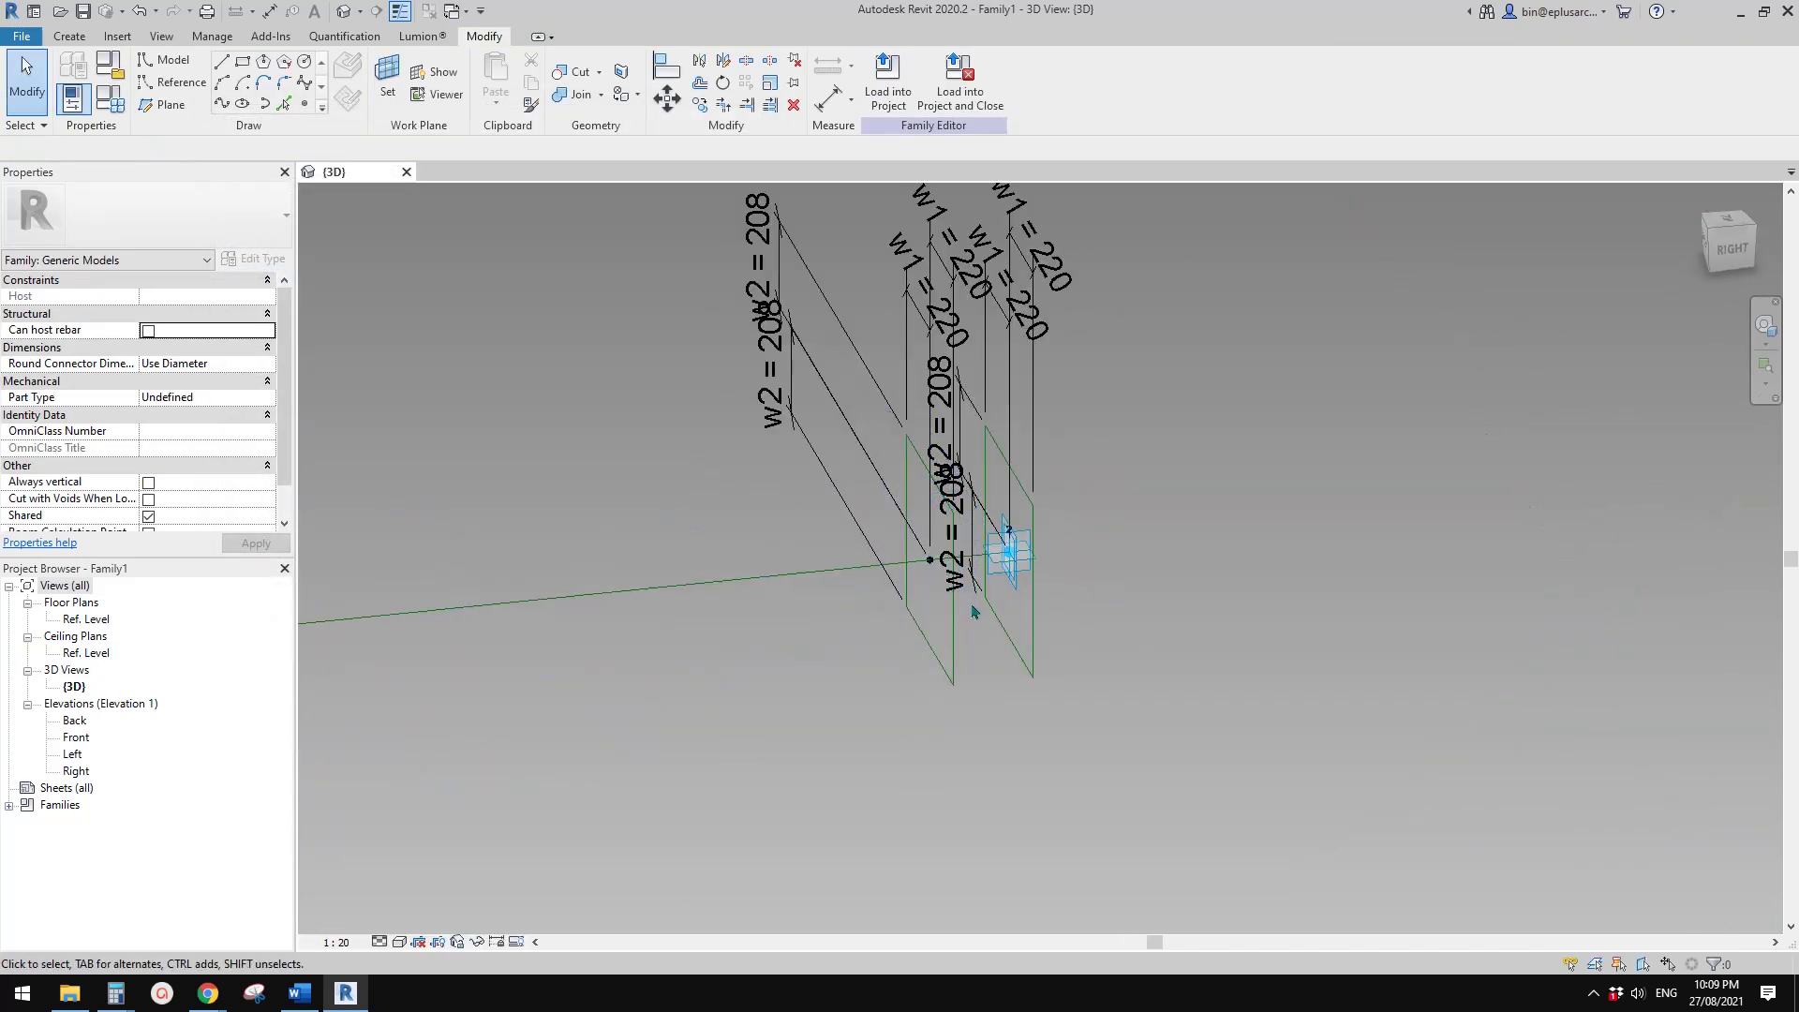
scroll(1014, 581, down, 1)
click(1027, 500)
key(Tab)
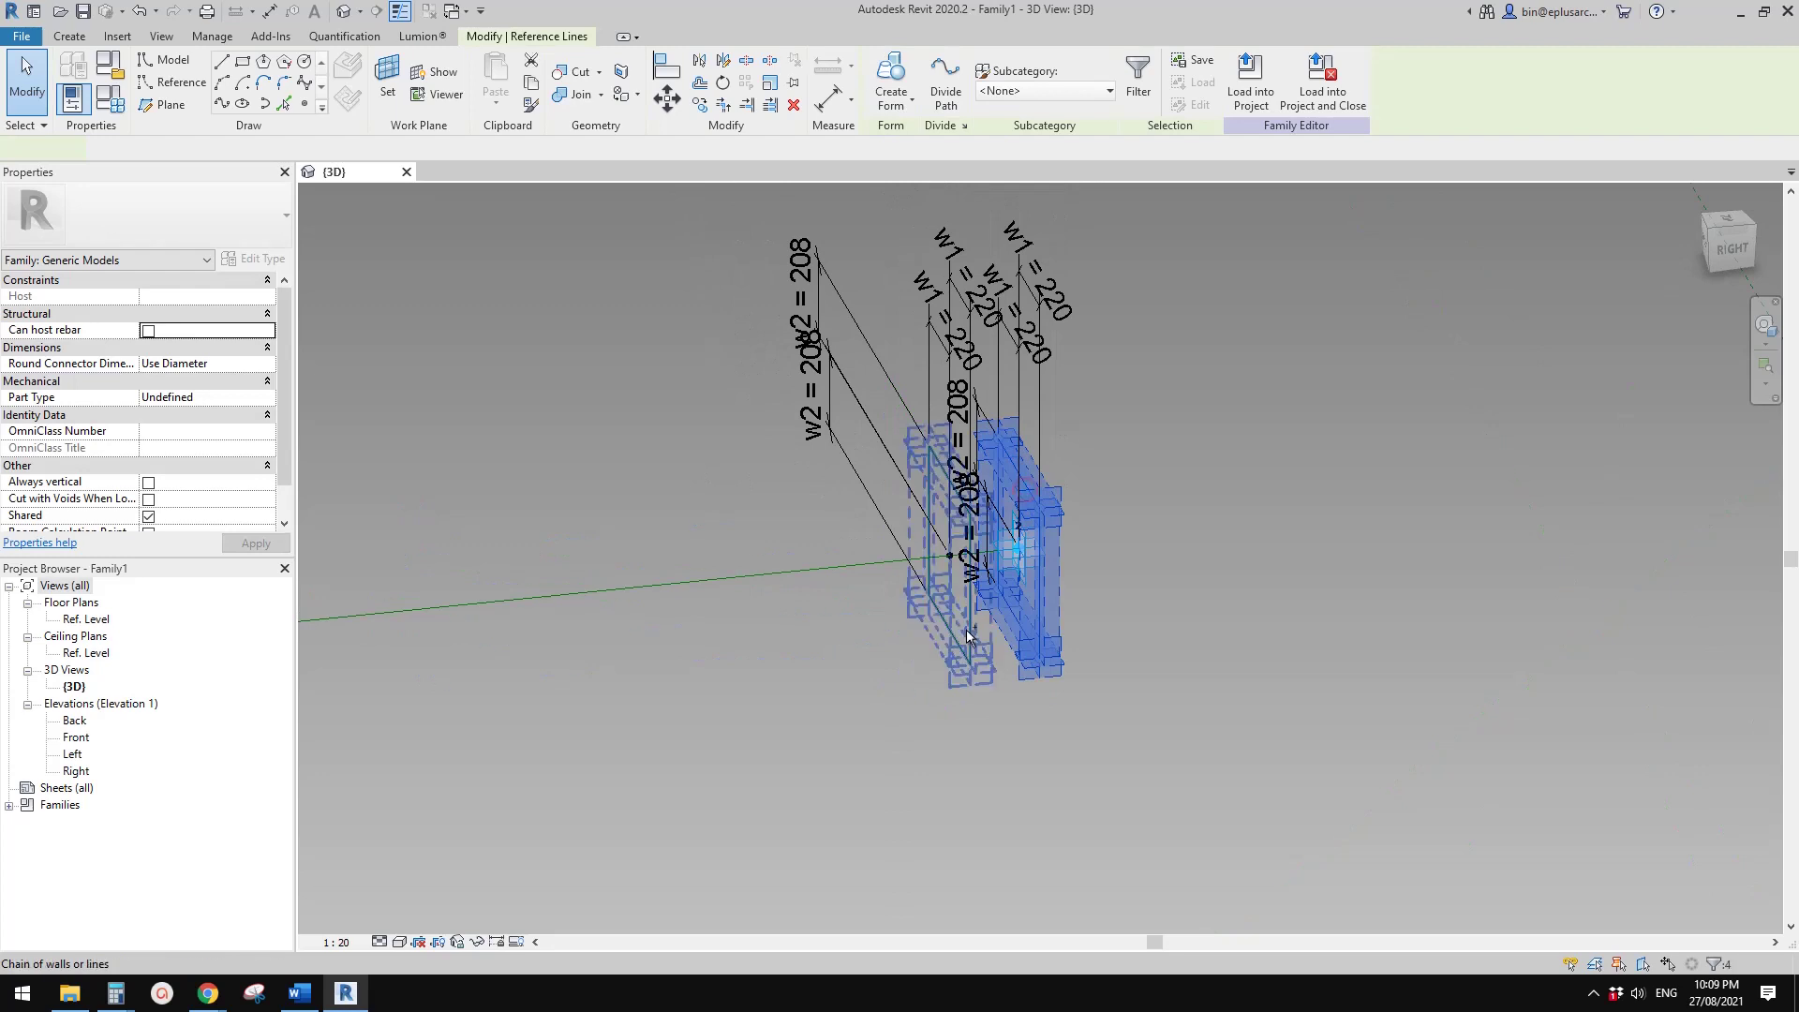
ctrl+click(969, 552)
click(897, 62)
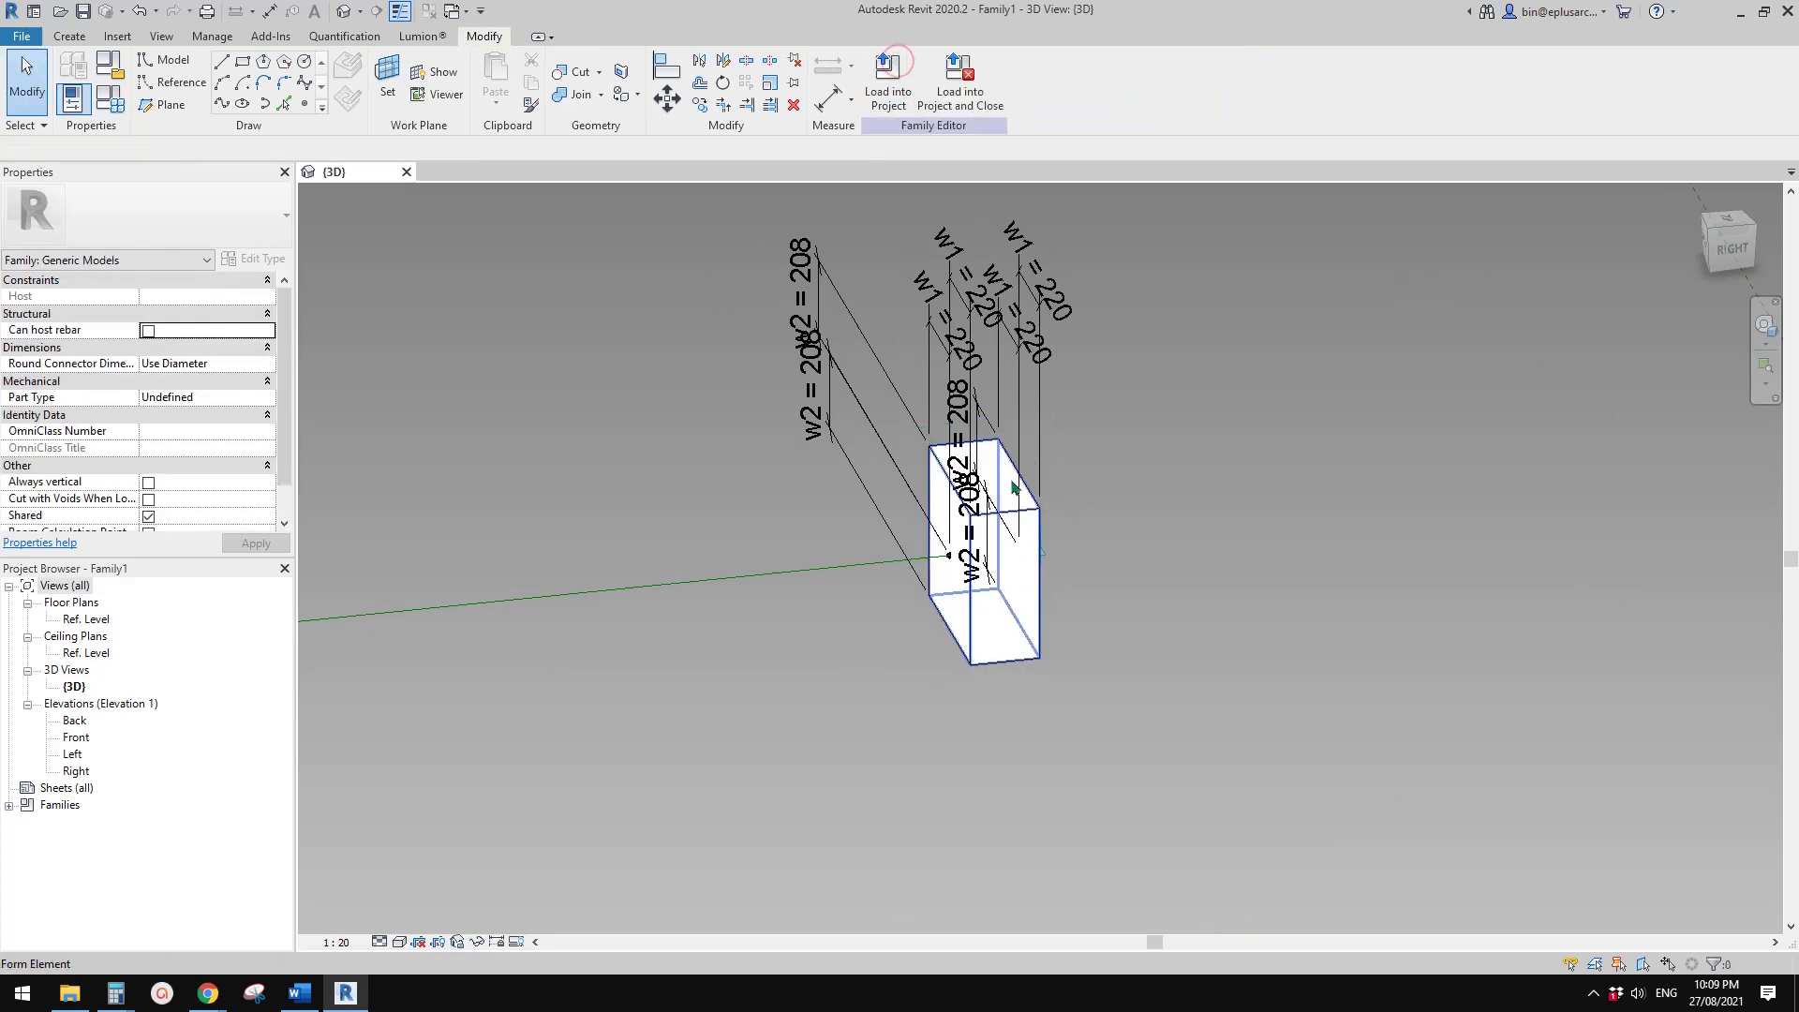
- Flex the step form by moving adaptive point 2 along the line in both directions and shifting adaptive point 1
shift+middle_drag(949, 554, 956, 583)
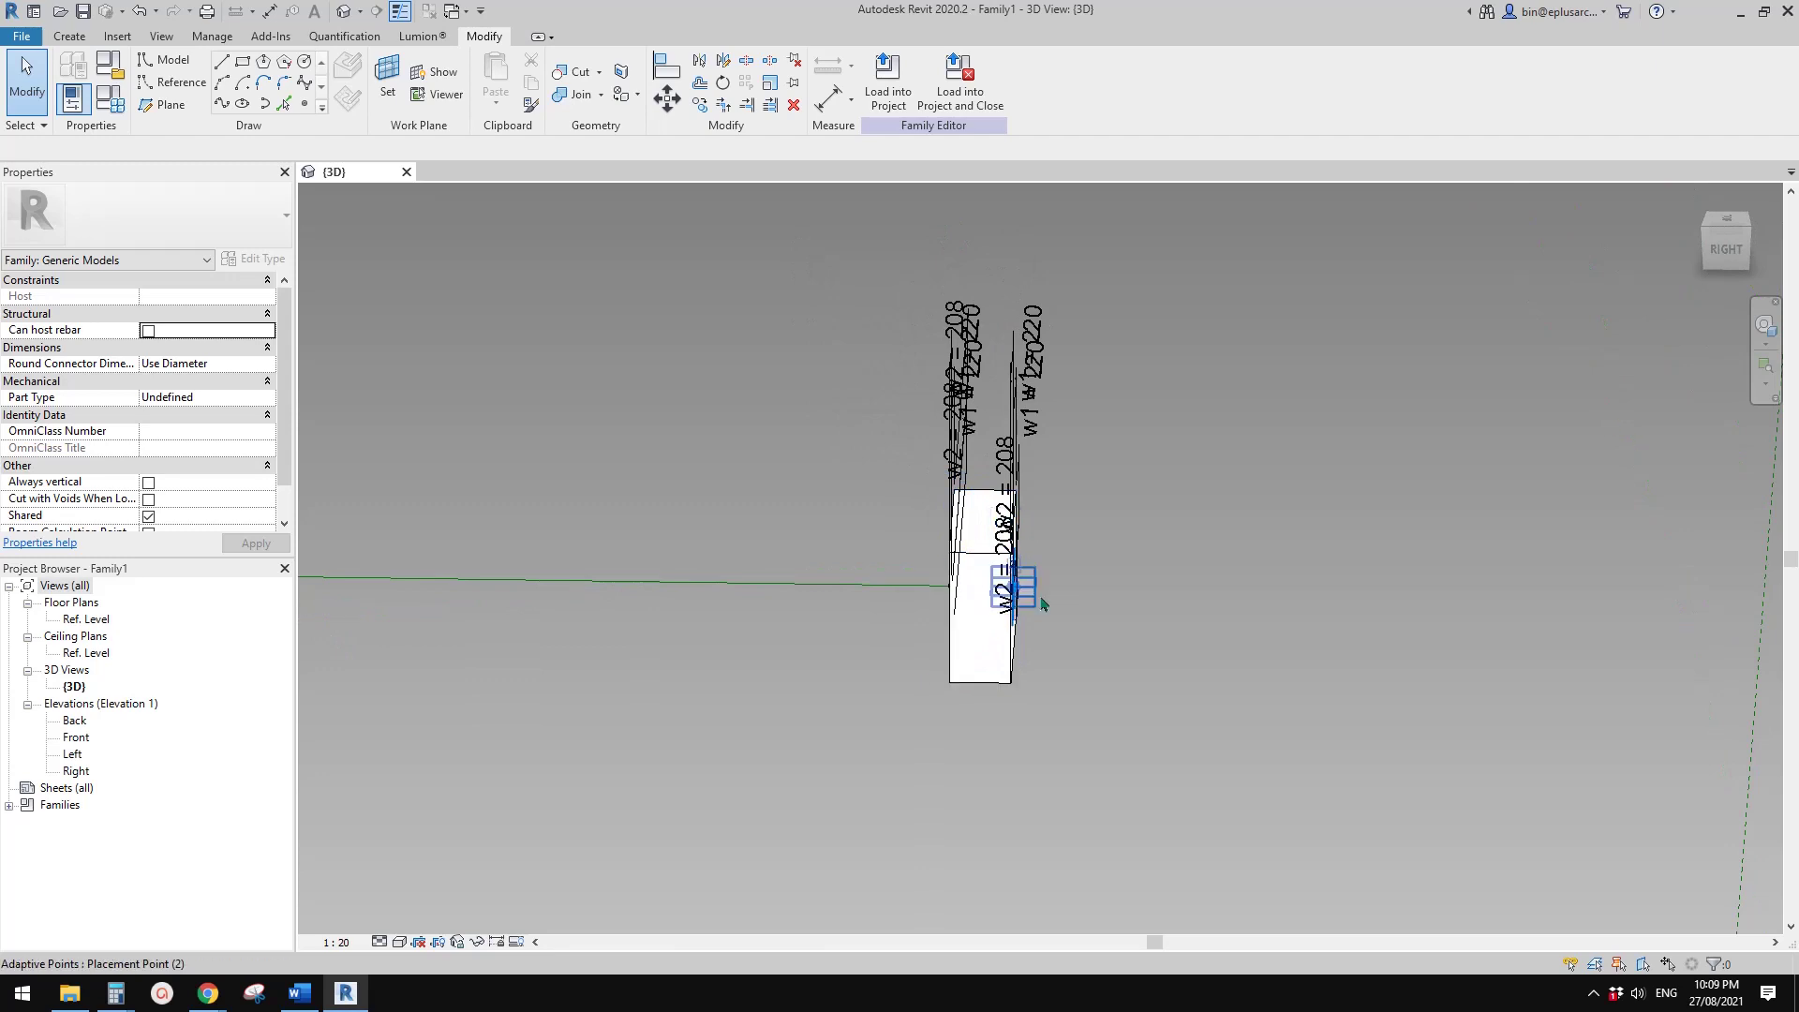
drag(1037, 603, 699, 596)
middle_drag(748, 632, 1110, 572)
drag(1079, 536, 1313, 529)
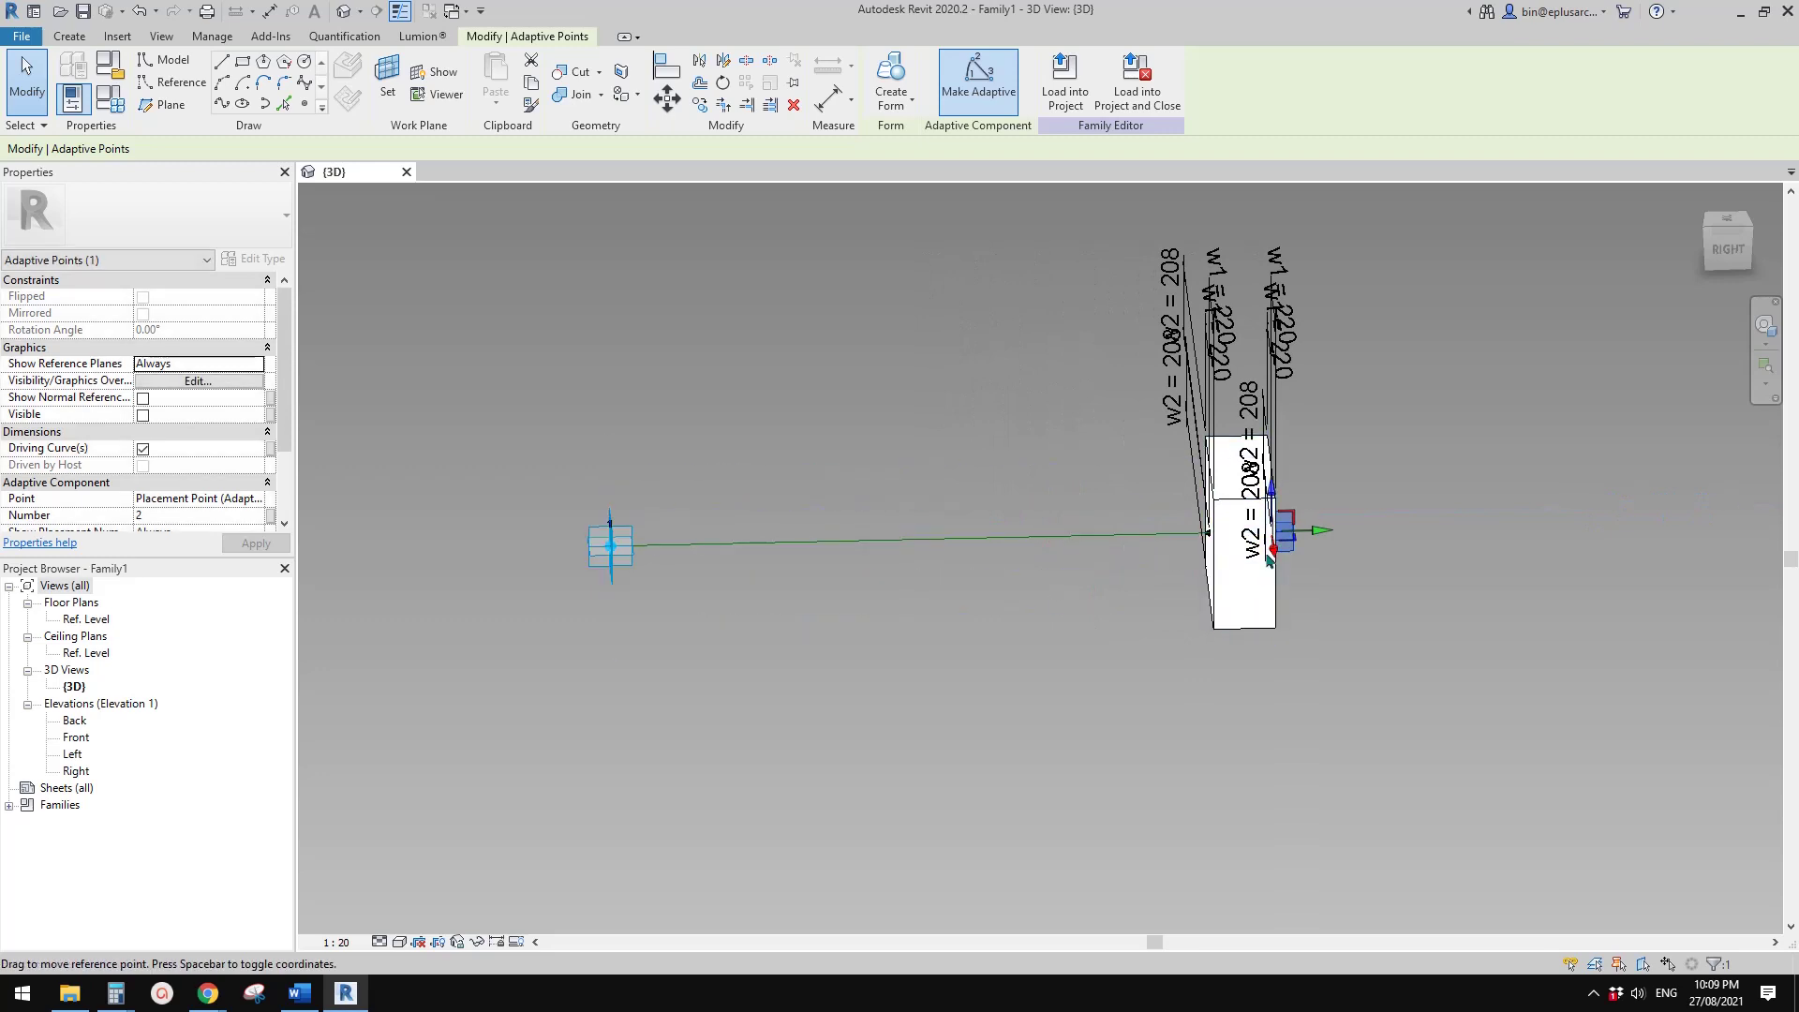
shift+middle_drag(1295, 552, 712, 609)
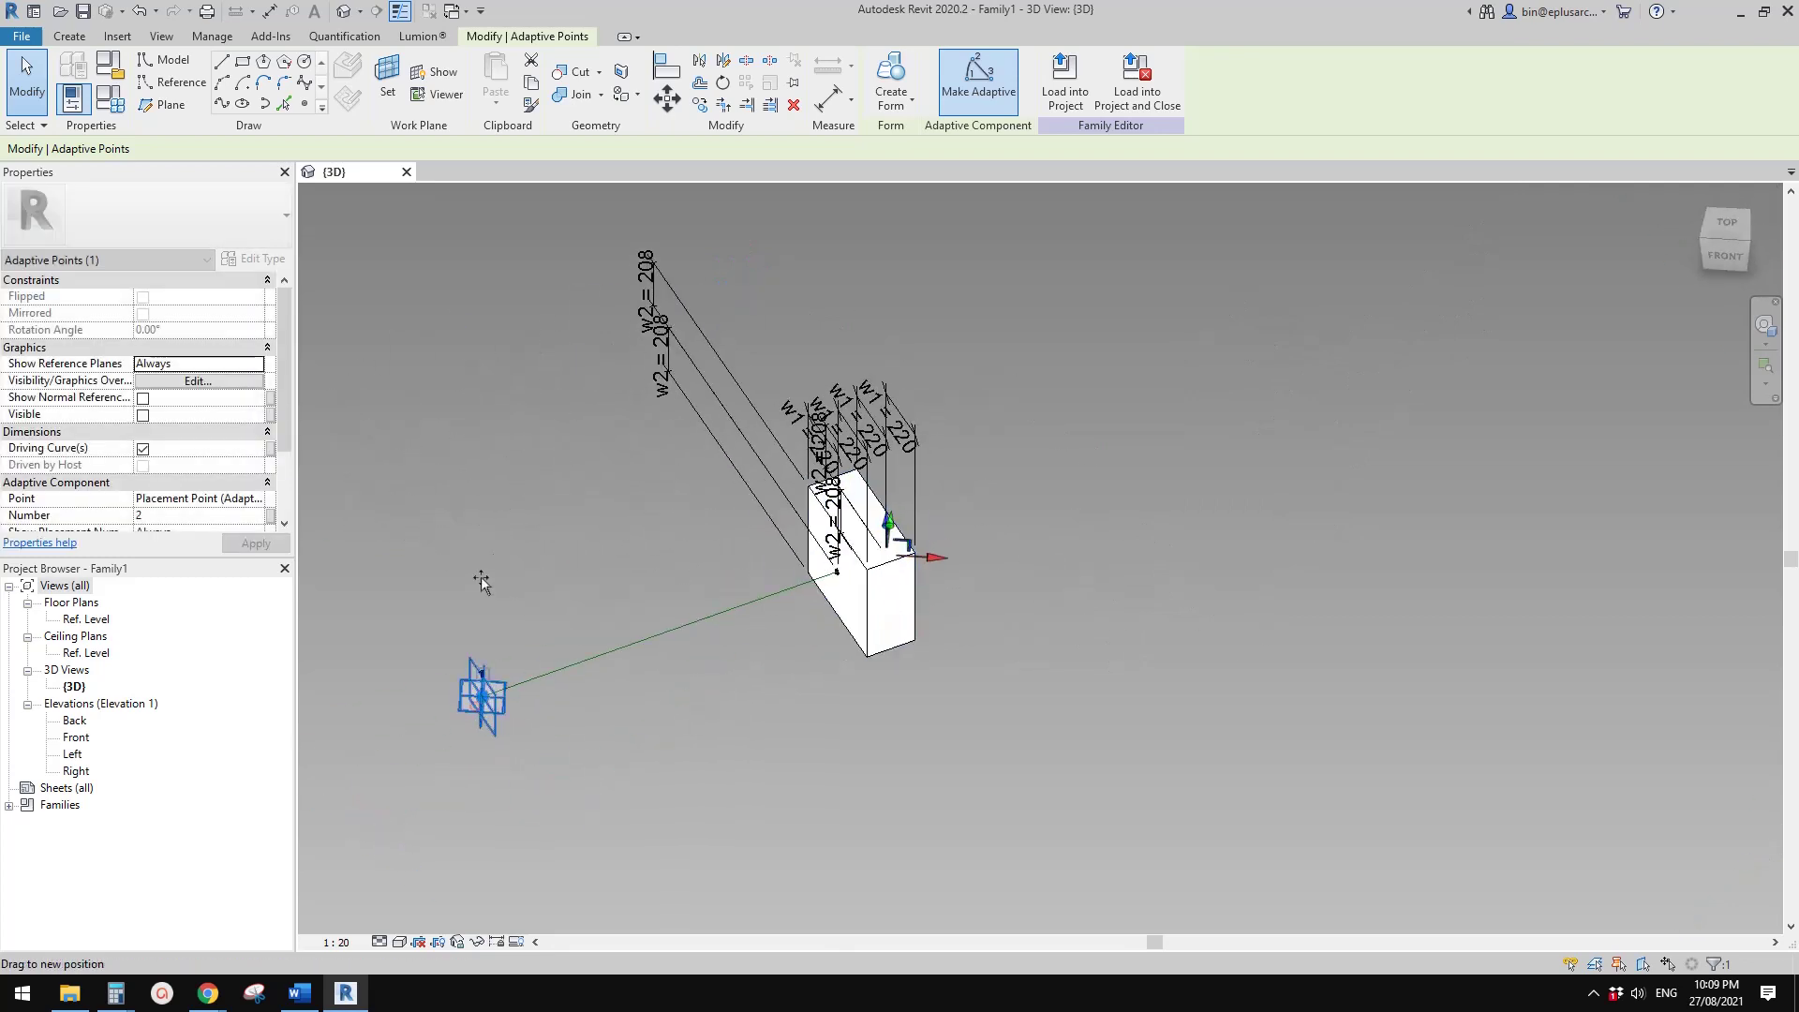
drag(479, 597, 590, 538)
click(871, 585)
- Temporarily hide adaptive point 2 to expose the reference point hosted at the same location
shift+middle_drag(872, 585, 950, 615)
scroll(830, 601, up, 2)
click(811, 590)
middle_drag(810, 587, 983, 559)
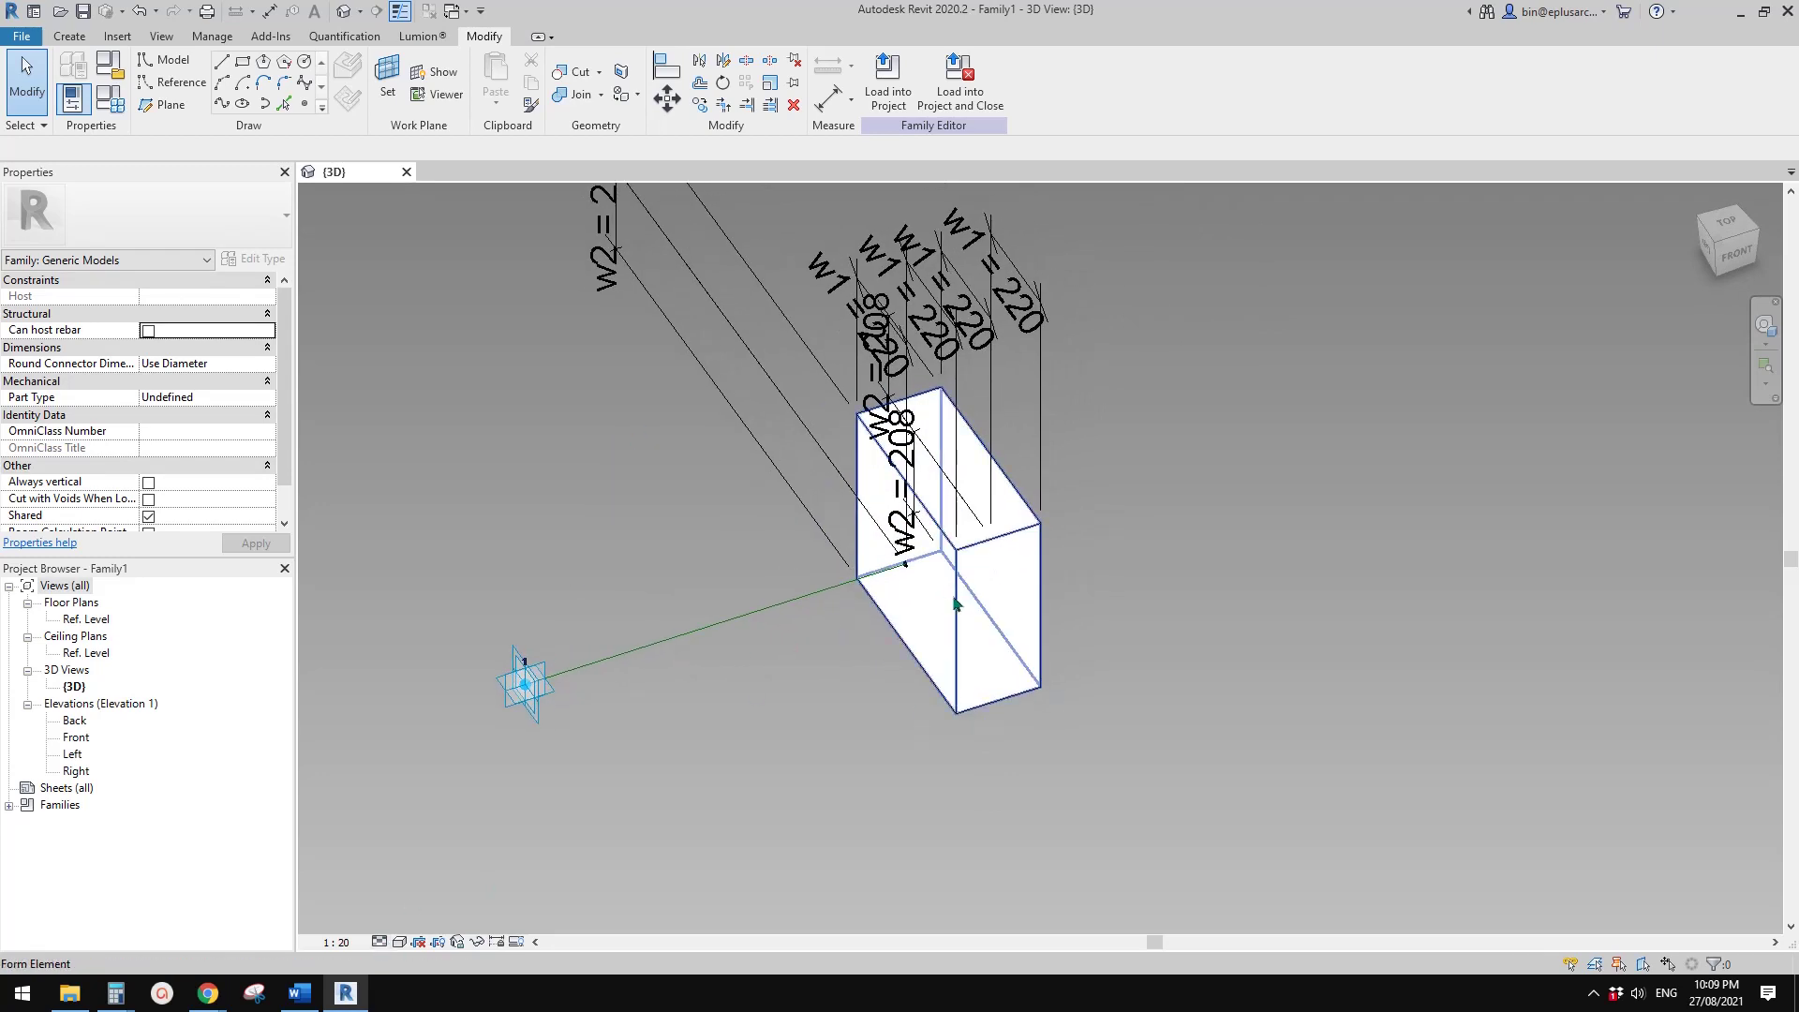
shift+middle_drag(949, 563, 999, 577)
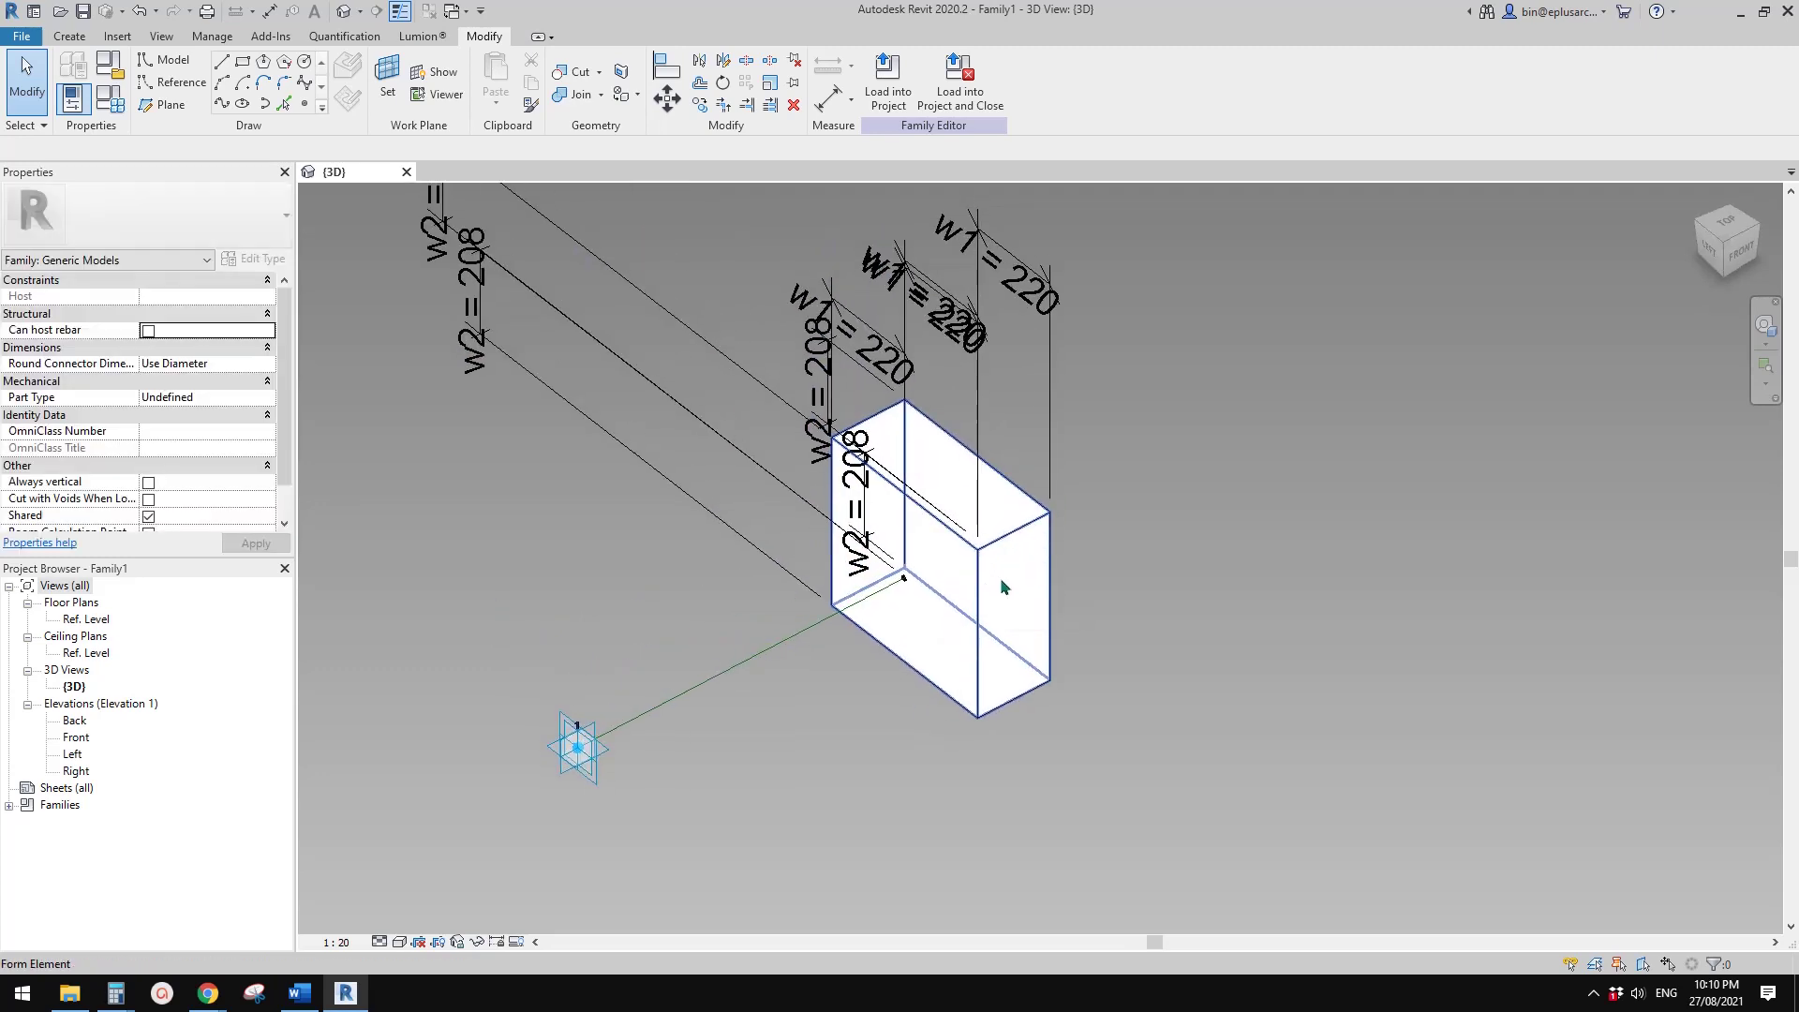
shift+middle_drag(903, 617, 952, 590)
scroll(993, 572, up, 2)
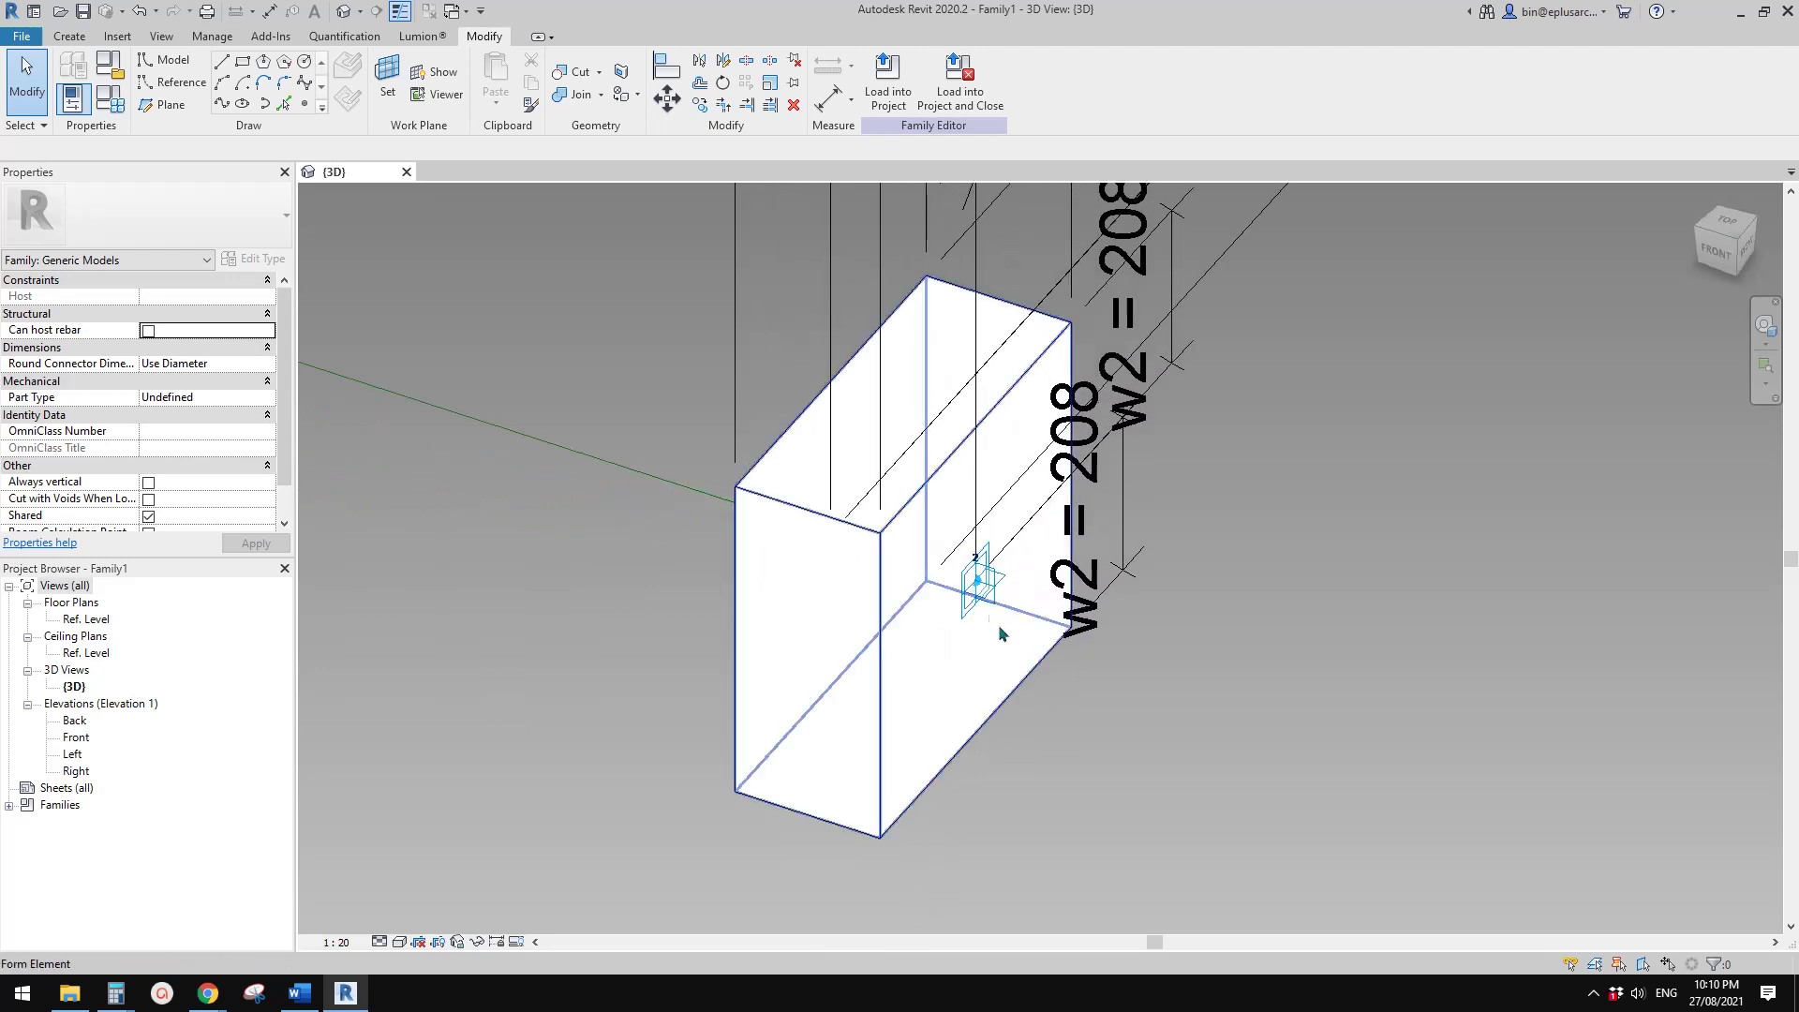
click(993, 596)
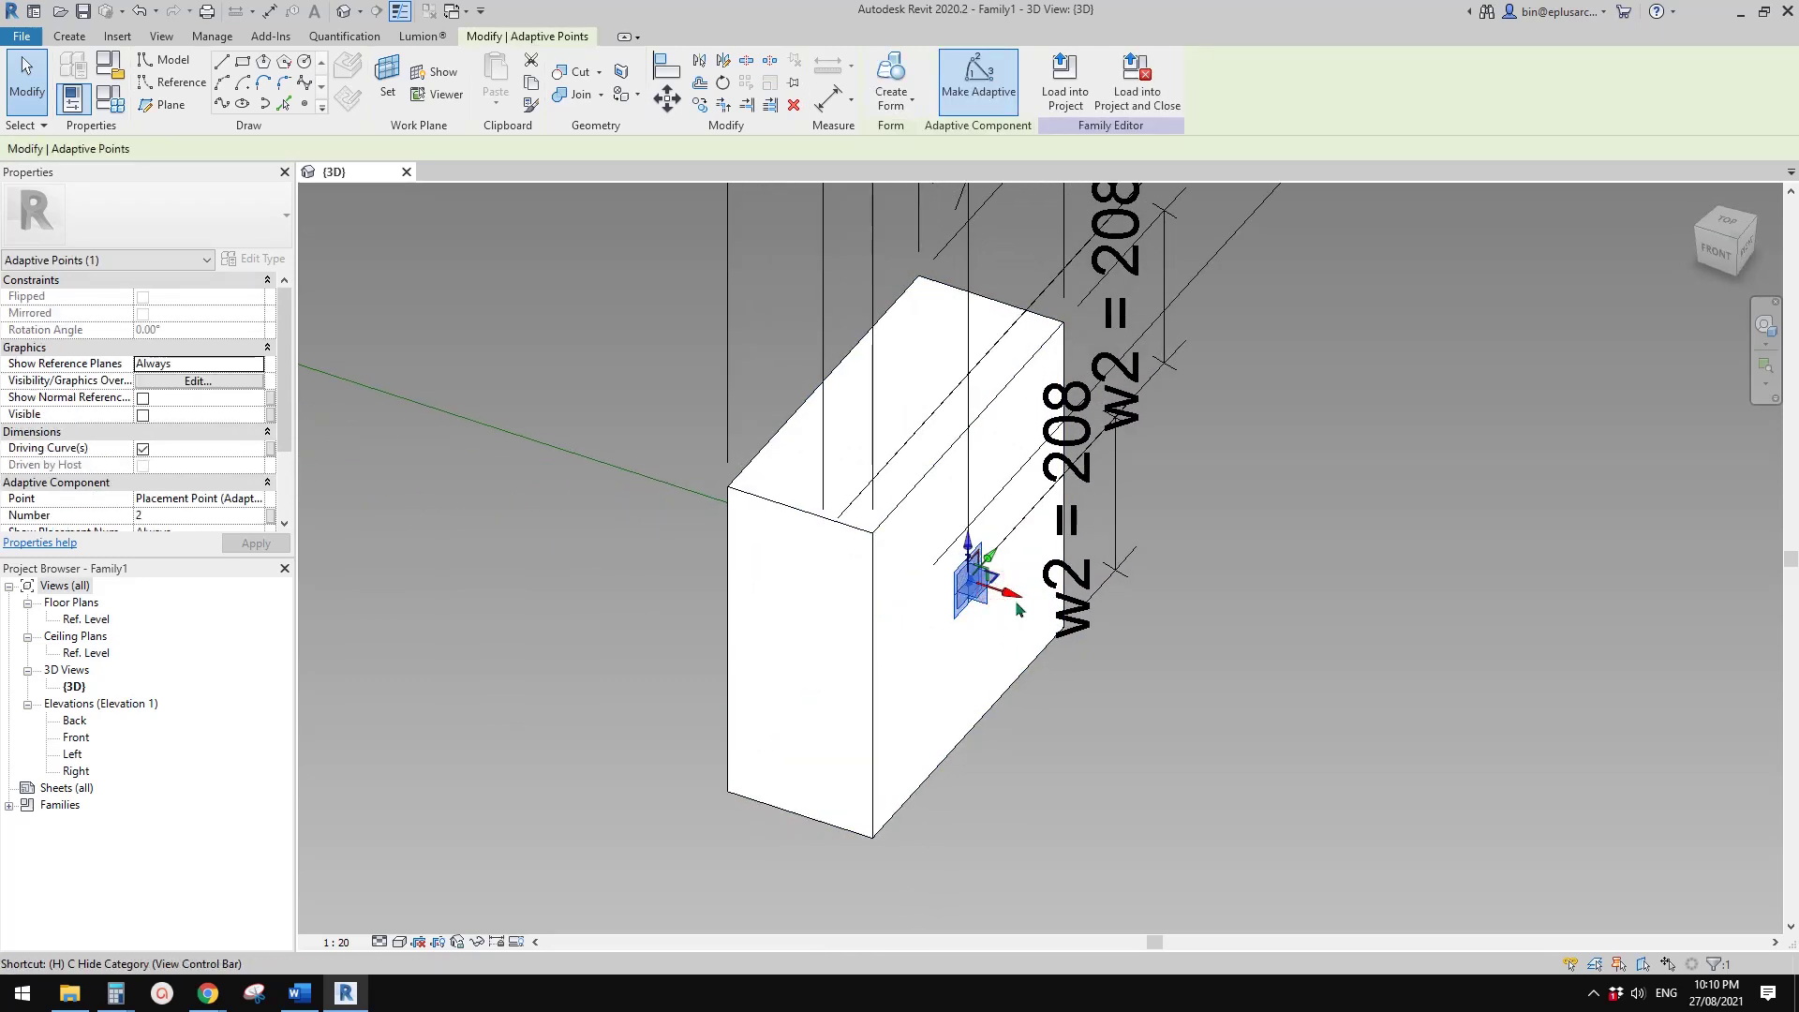
key(h)
key(h)
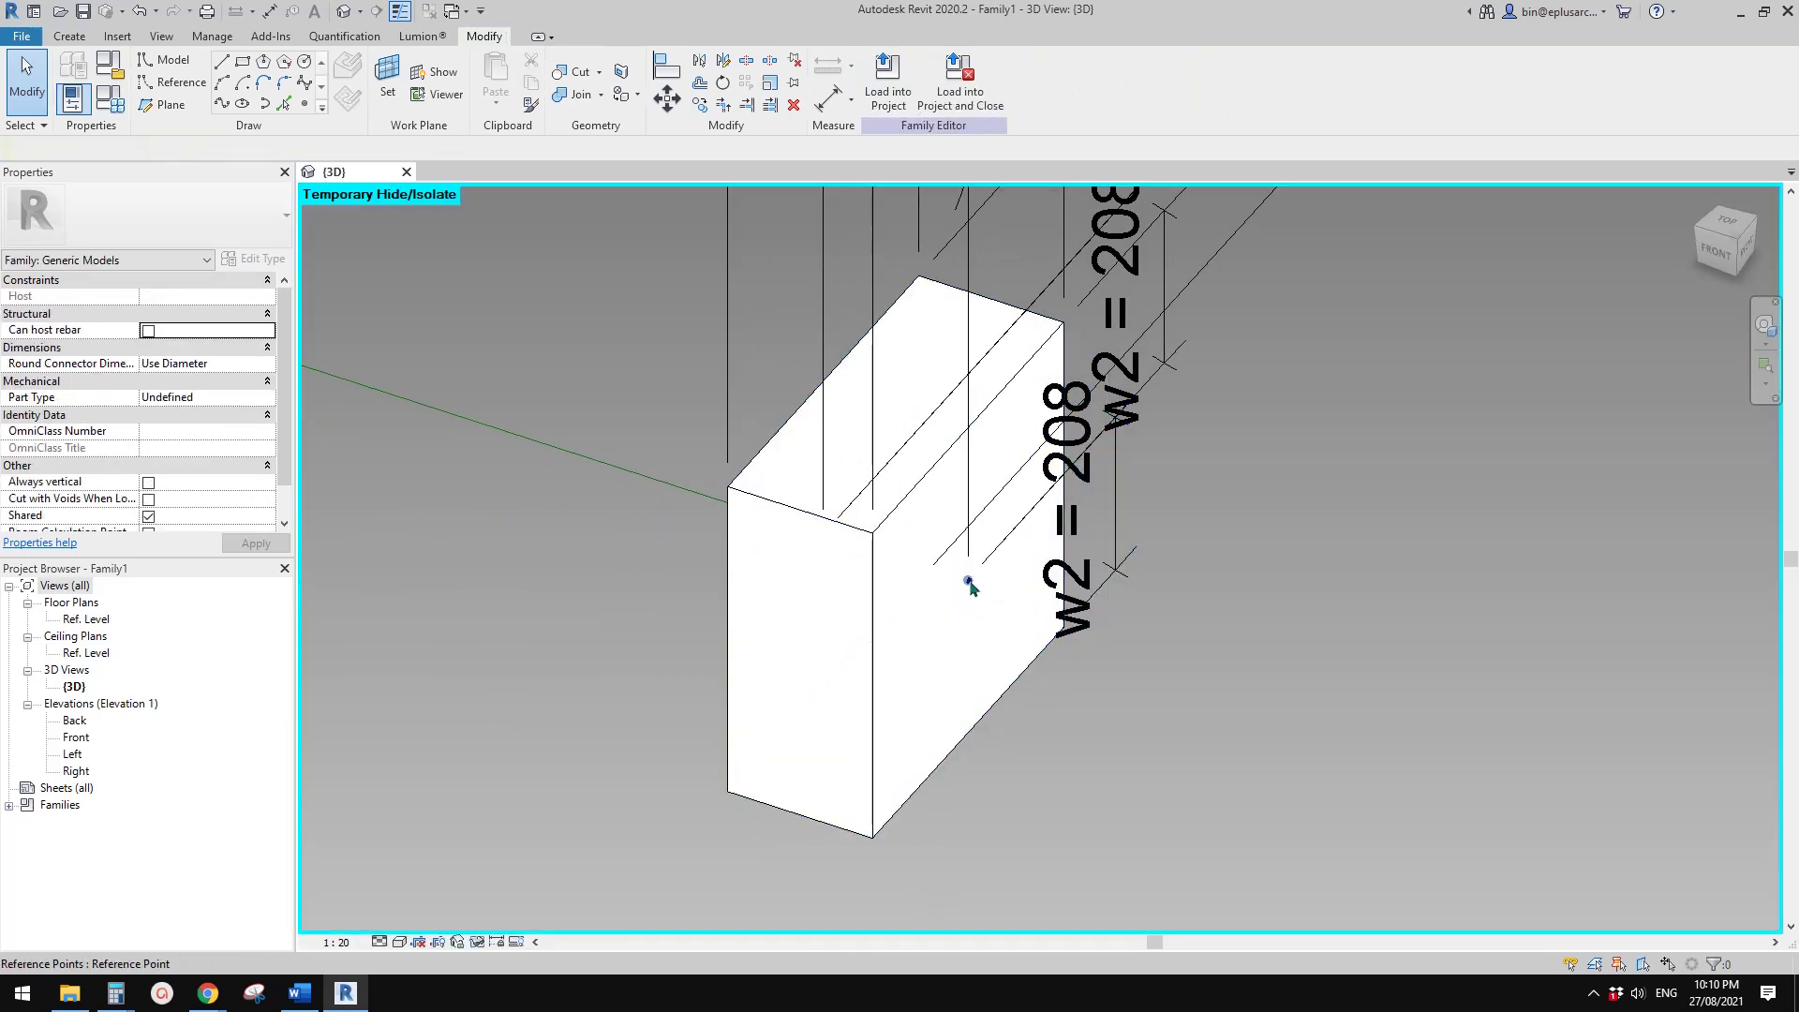
- Associate the rotation angle of both rectangles' reference points with a new instance parameter named A1
click(969, 585)
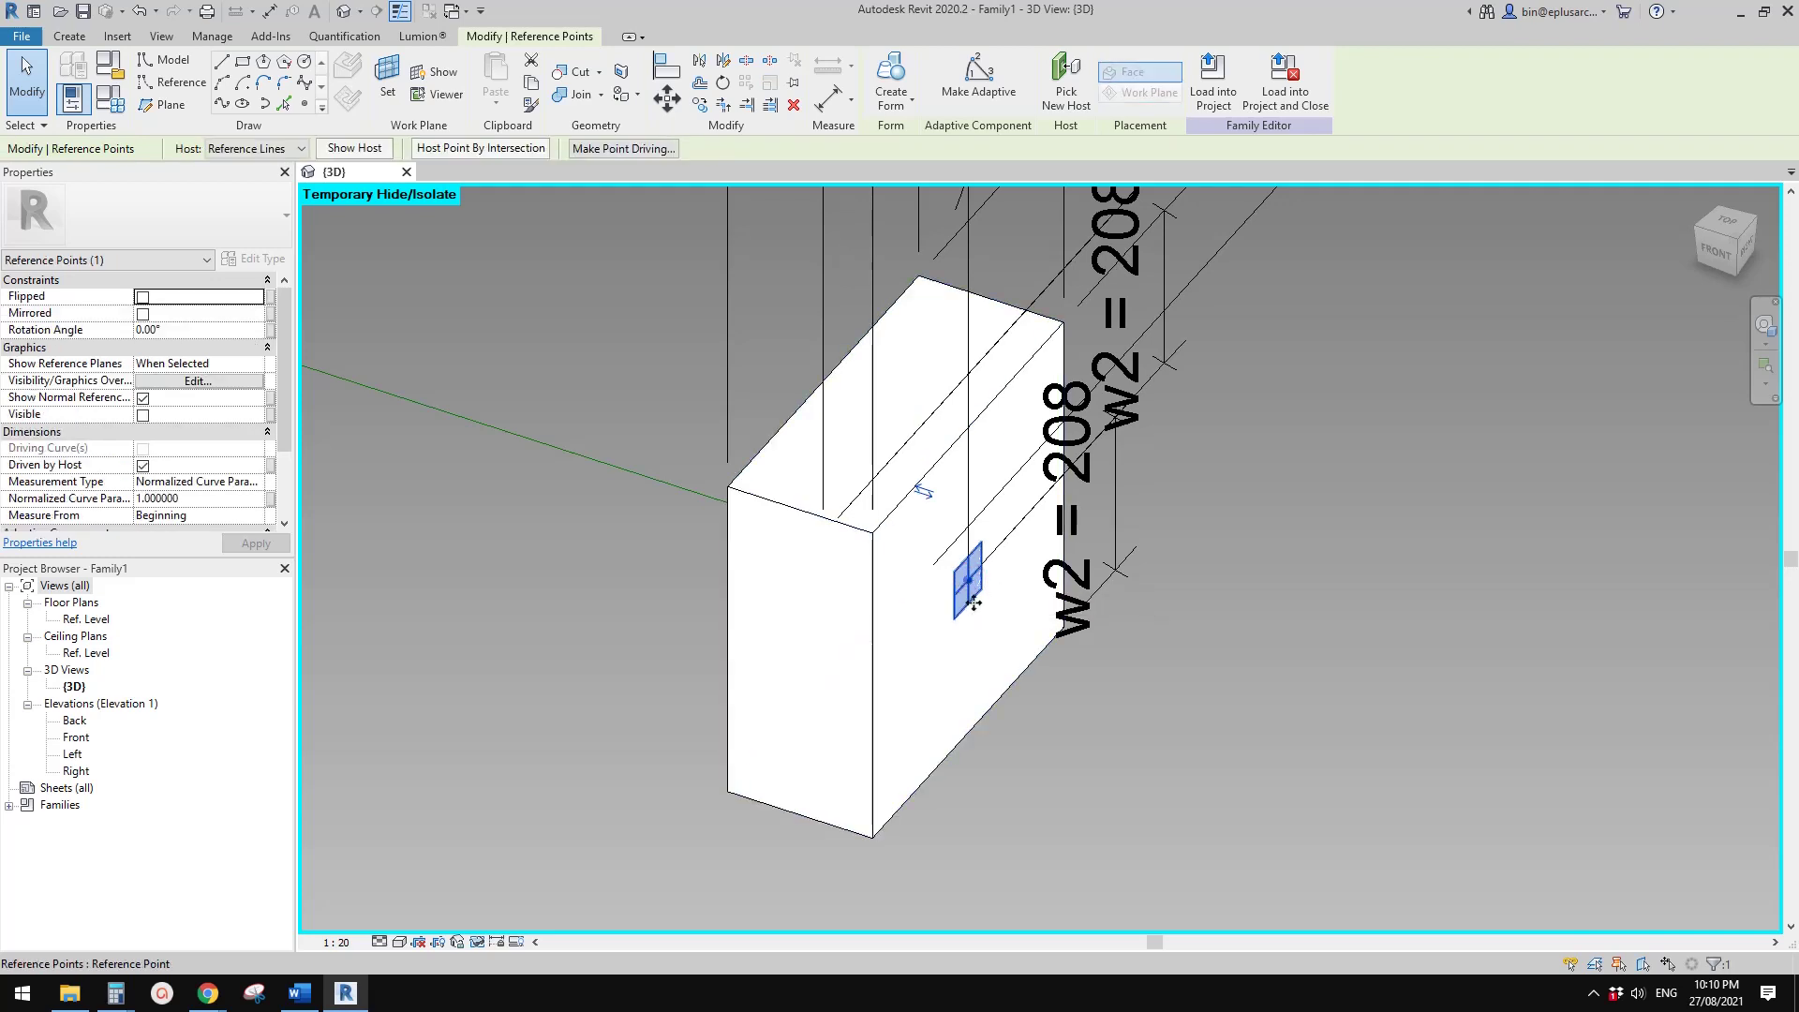
scroll(806, 637, down, 2)
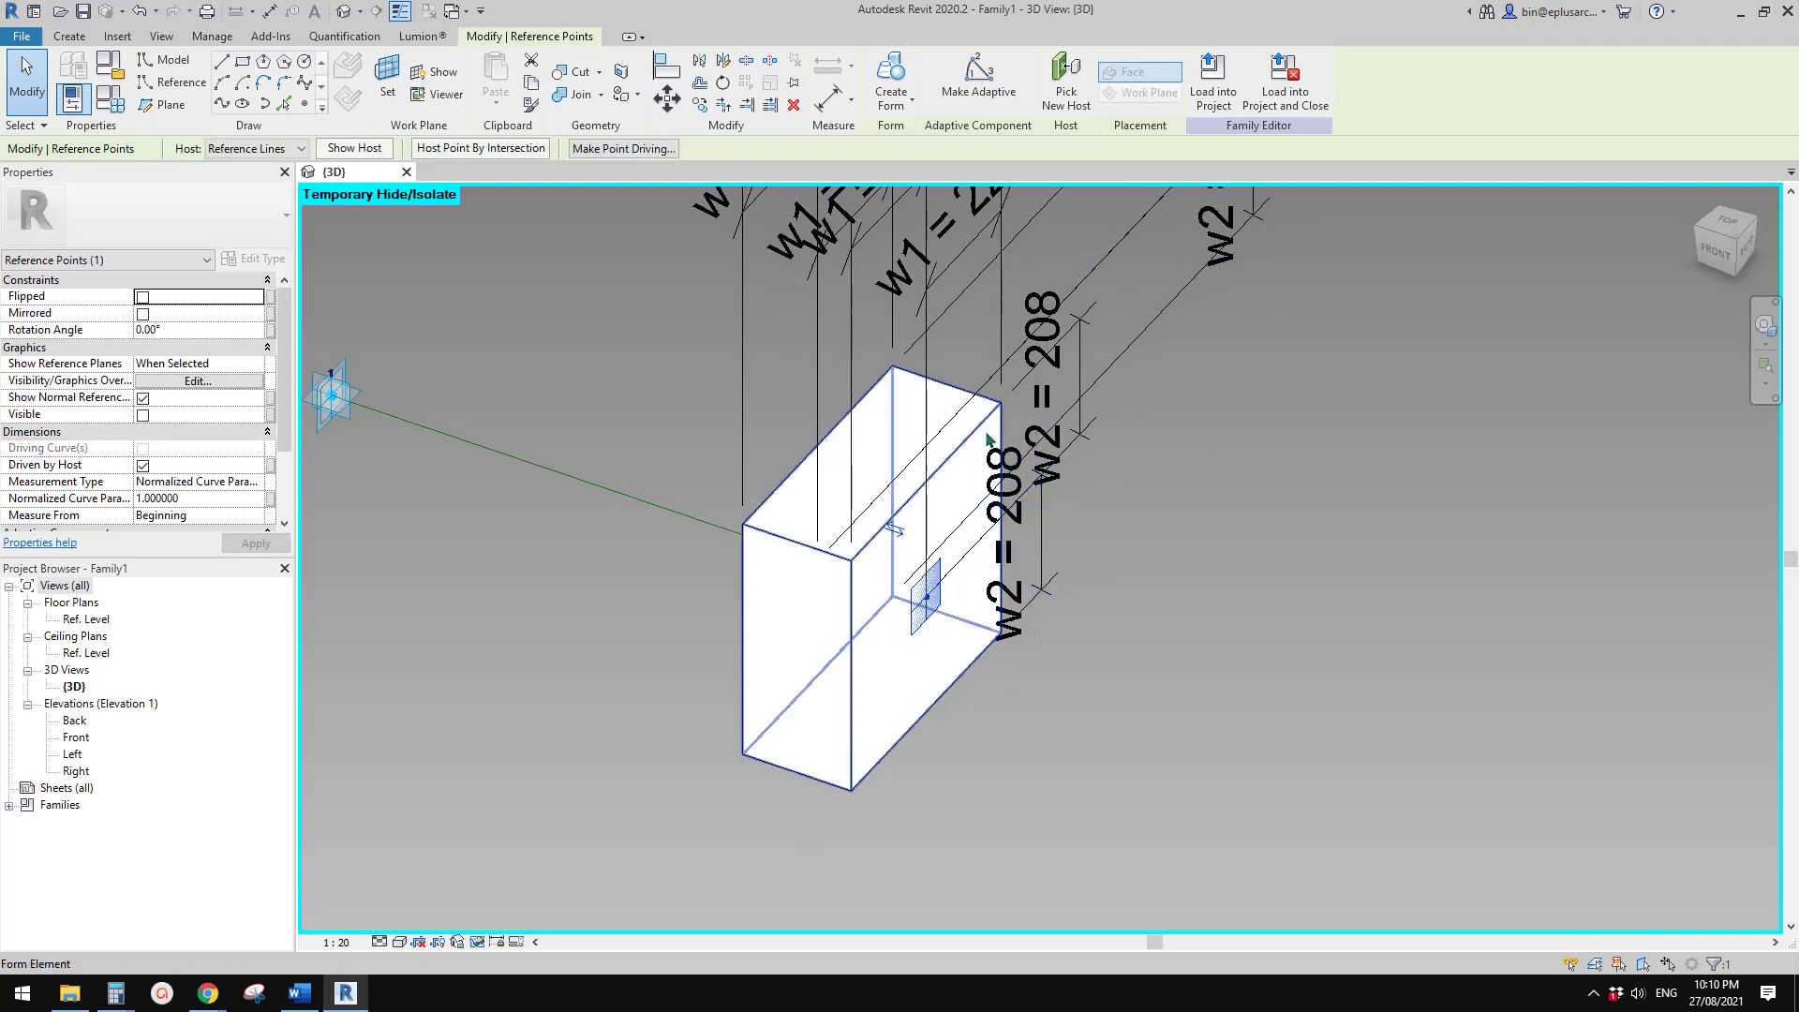
shift+middle_drag(925, 581, 945, 578)
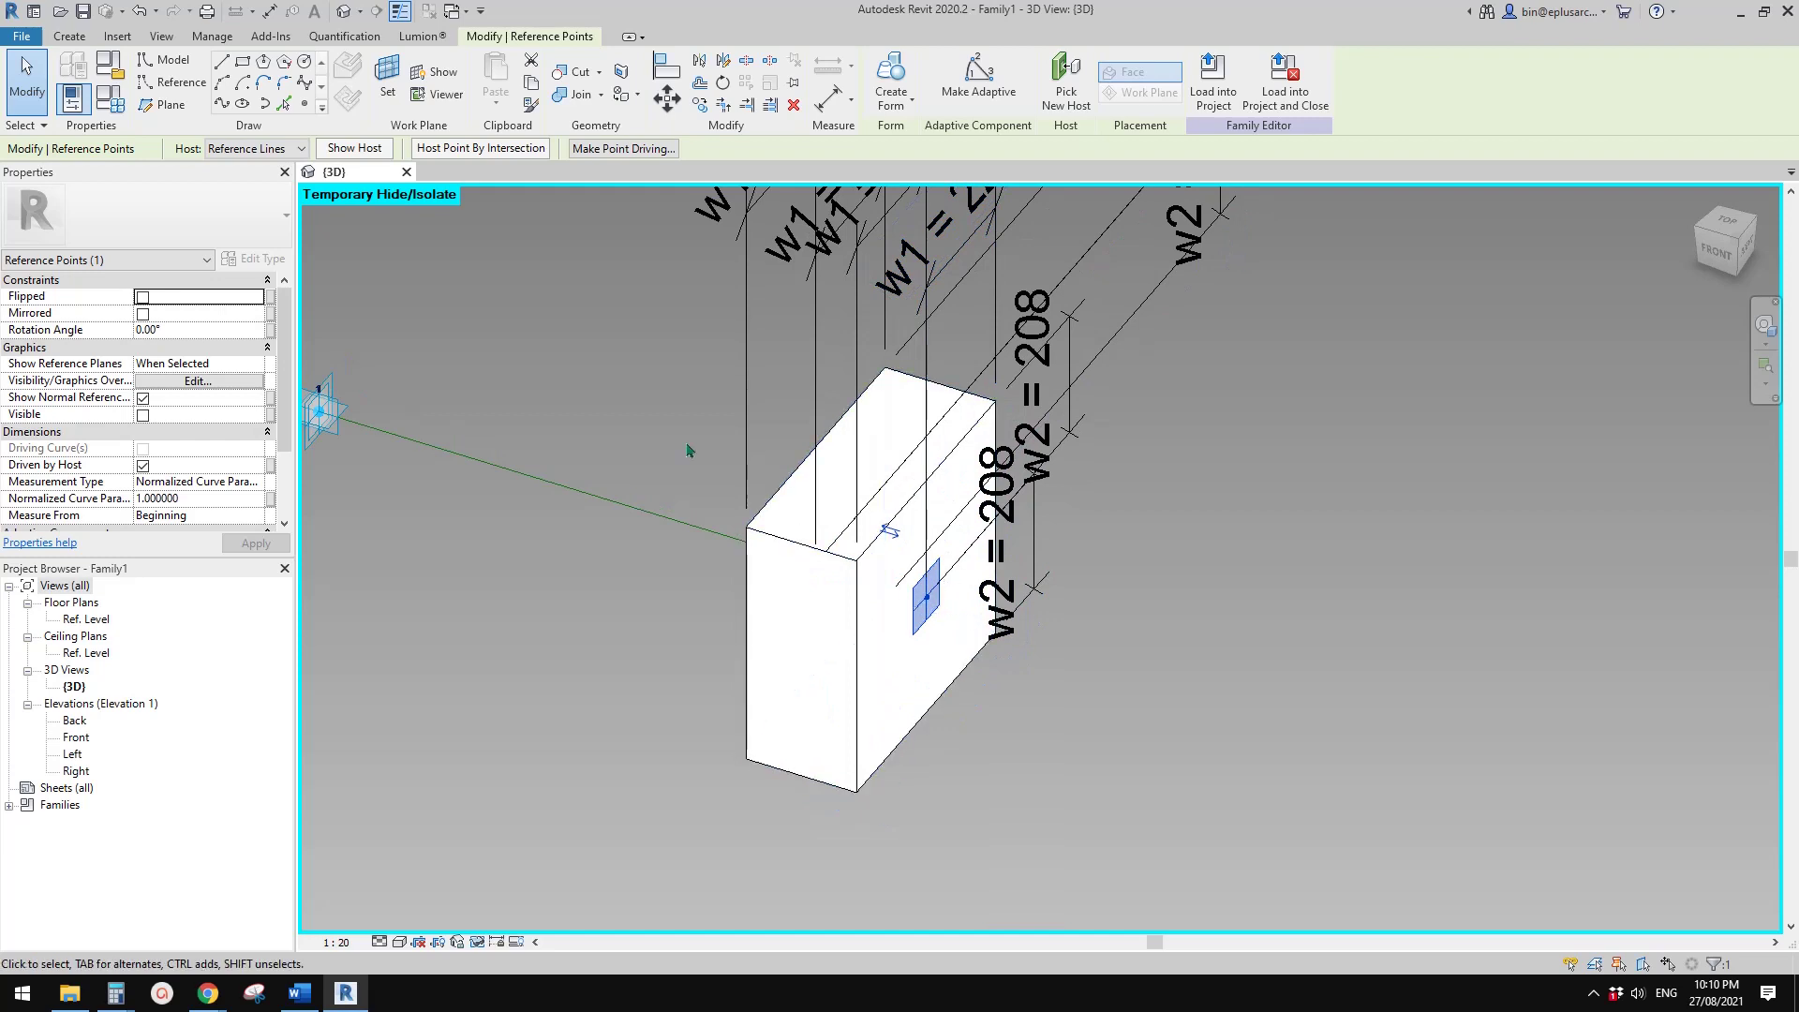
shift+middle_drag(716, 551, 824, 644)
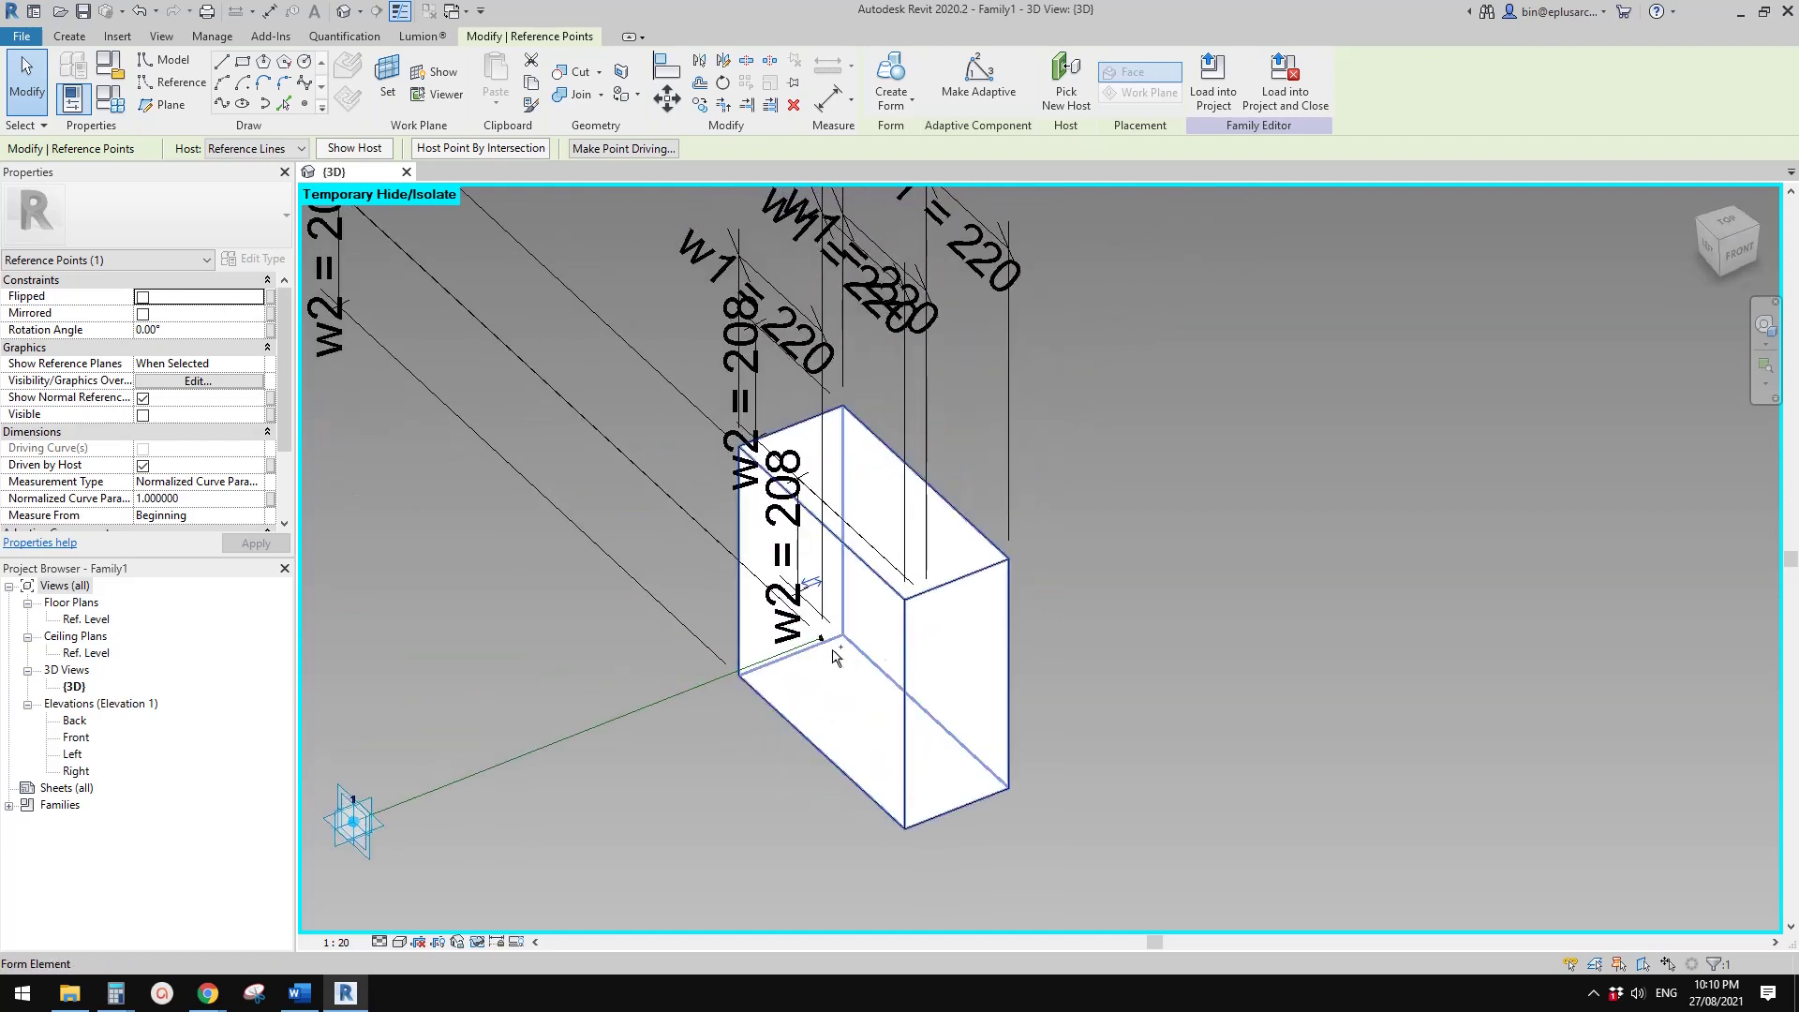
ctrl+click(822, 644)
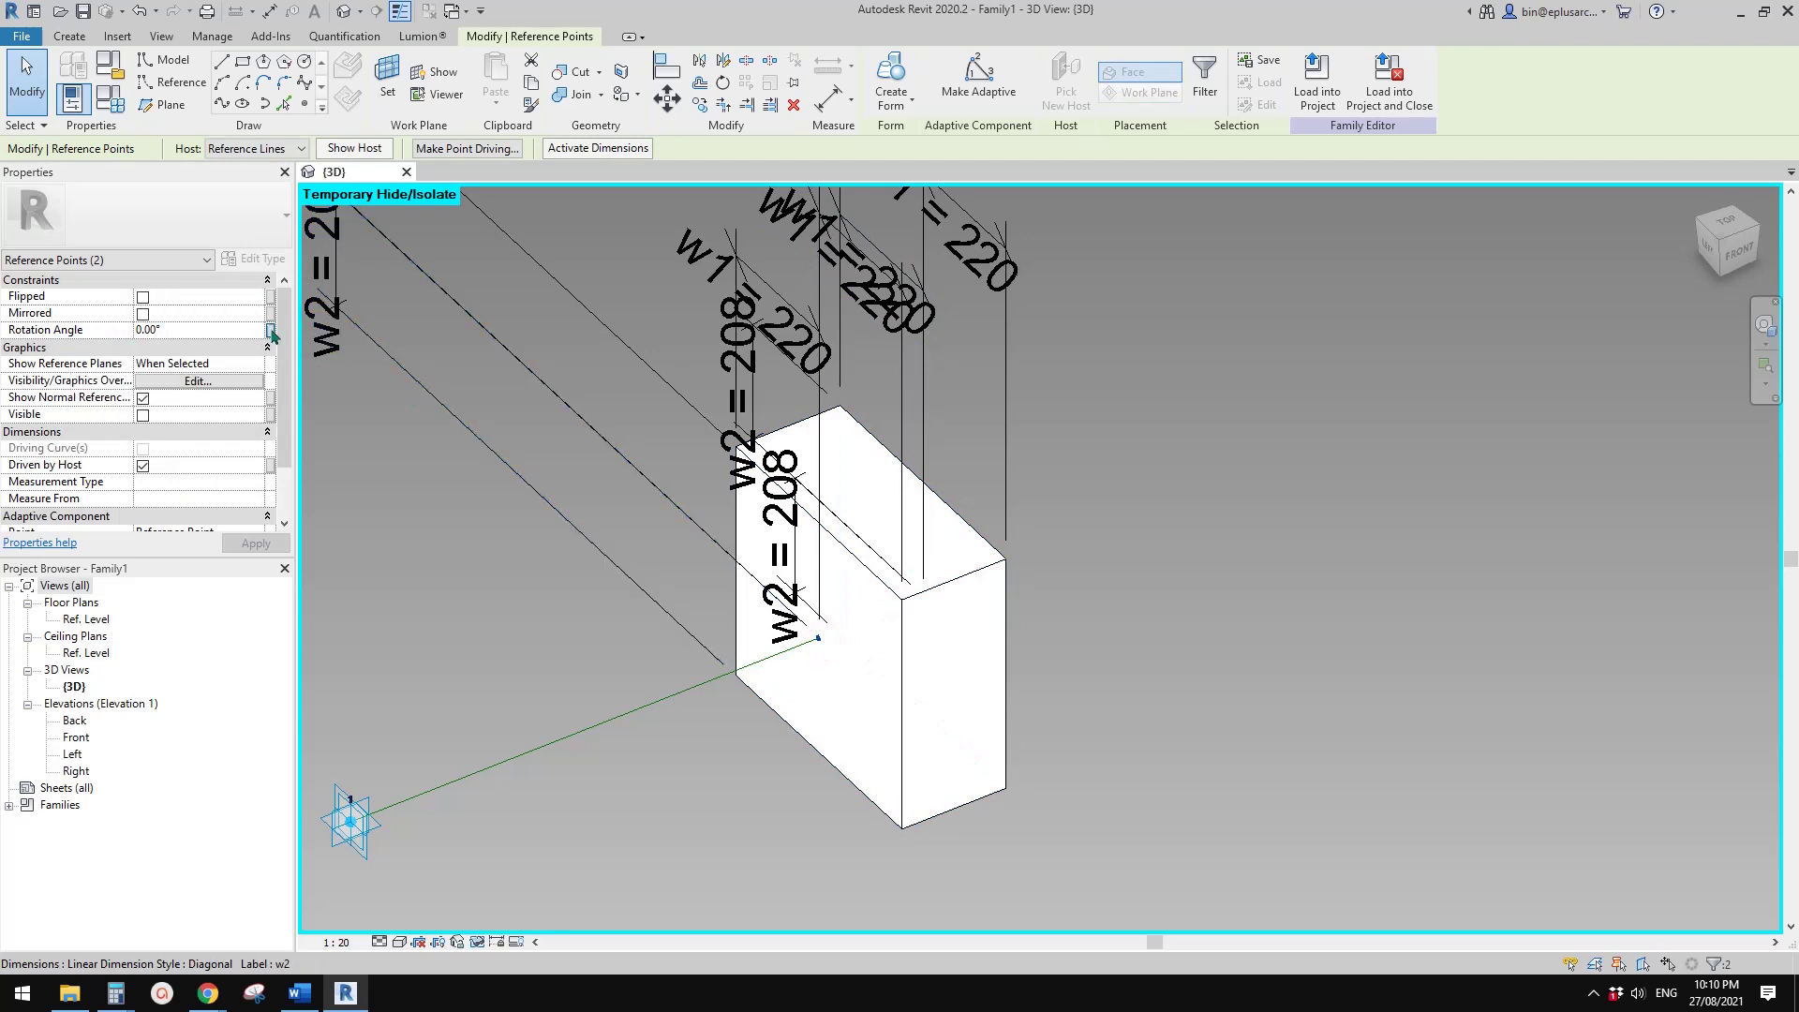
click(271, 330)
drag(531, 462, 581, 420)
click(424, 721)
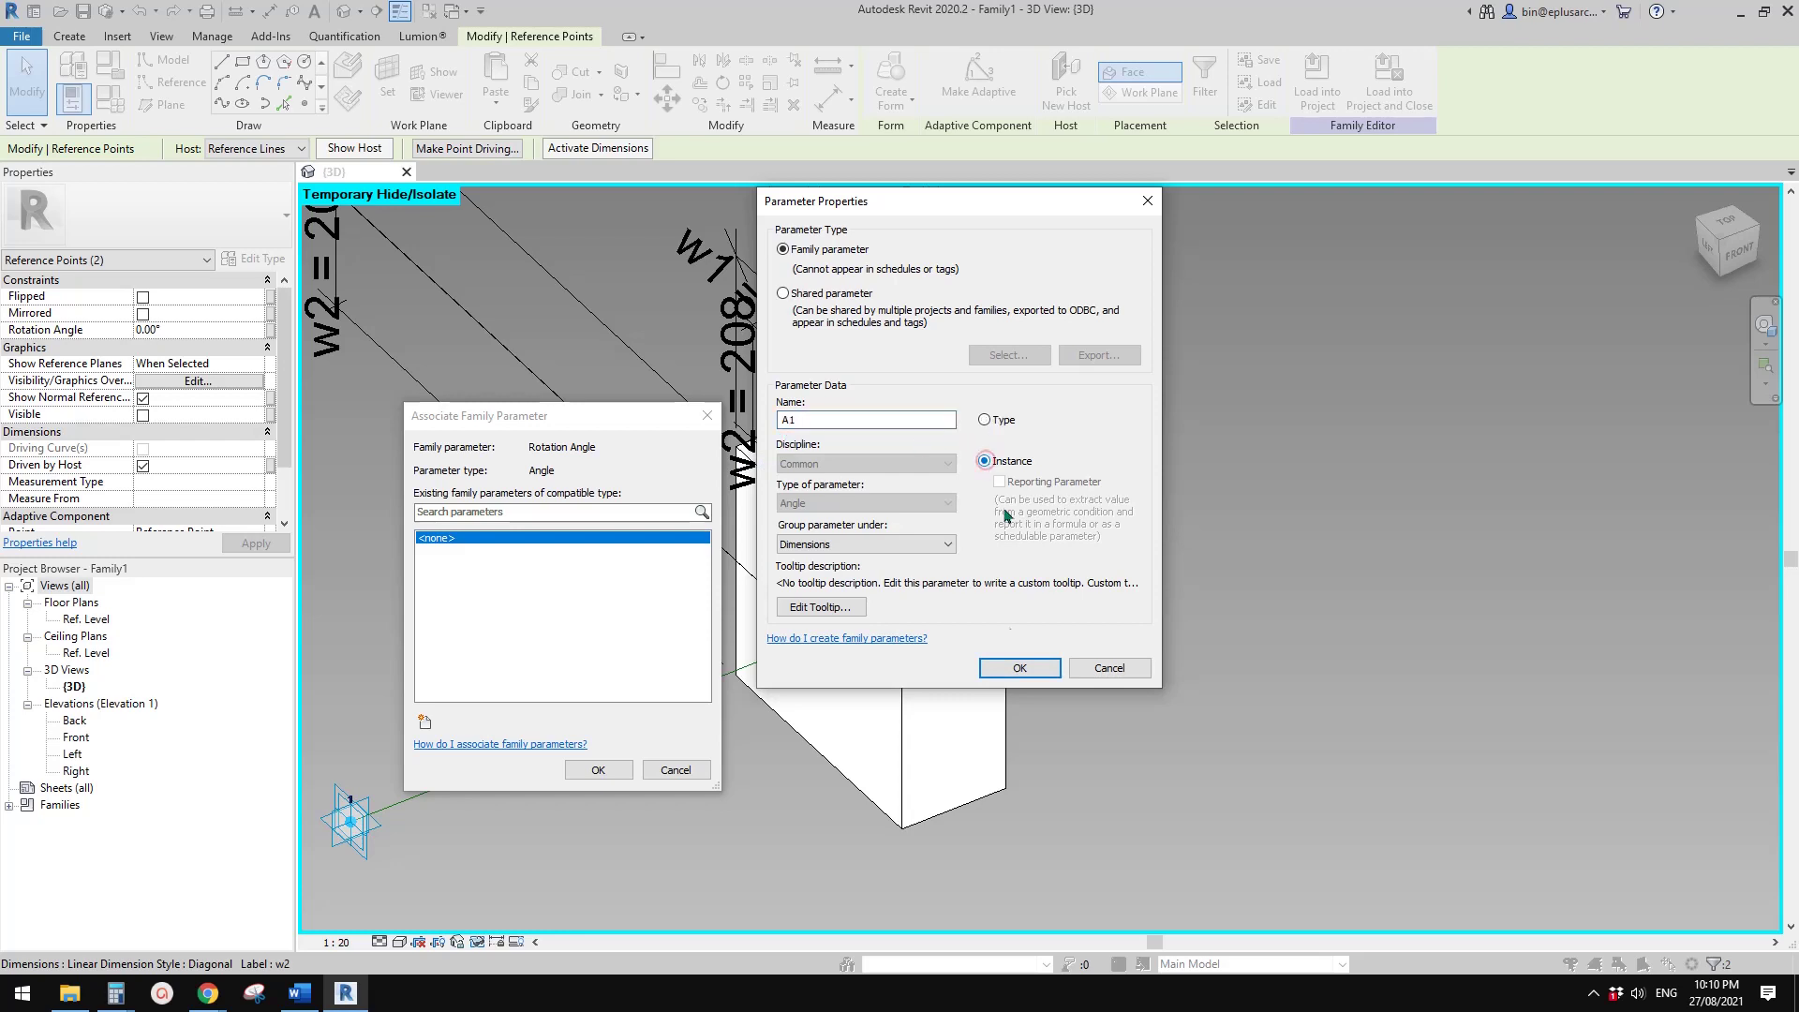
click(1011, 669)
click(597, 770)
- Compare the step form with the stair tower photo in the e-mail and return to the Revit family
shift+middle_drag(609, 773, 675, 804)
mouse_move(211, 1000)
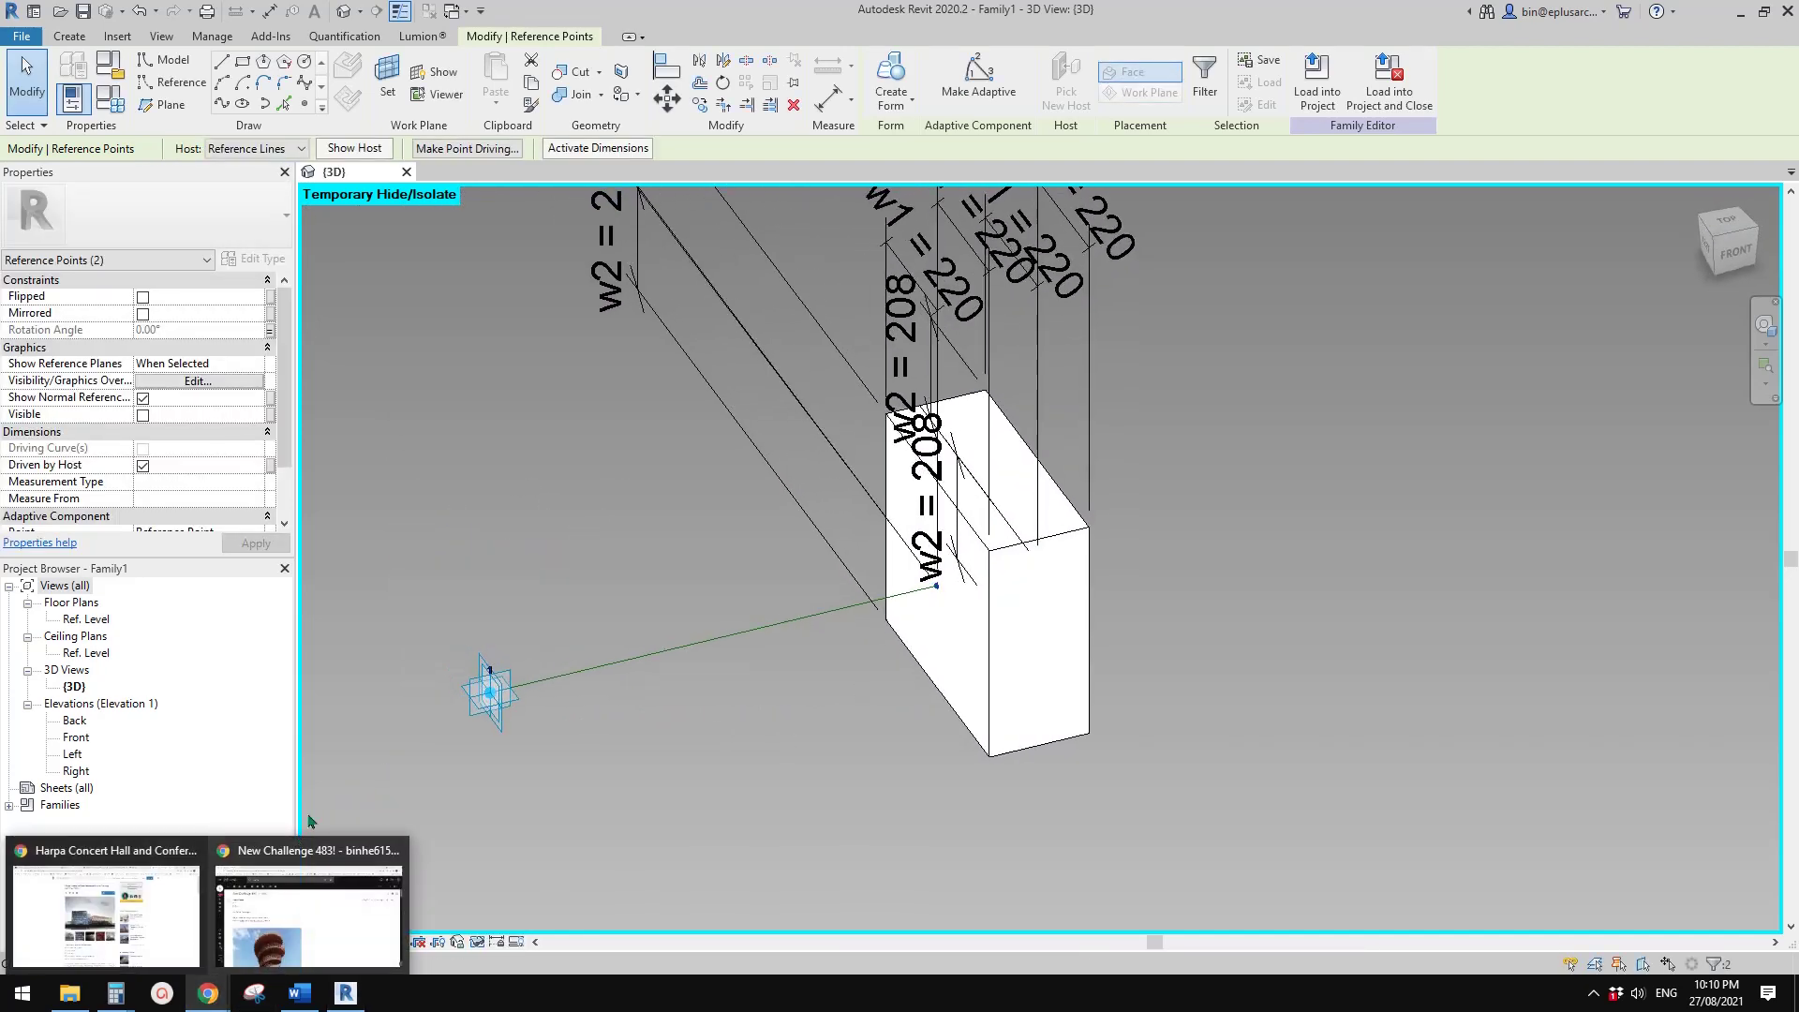
click(295, 919)
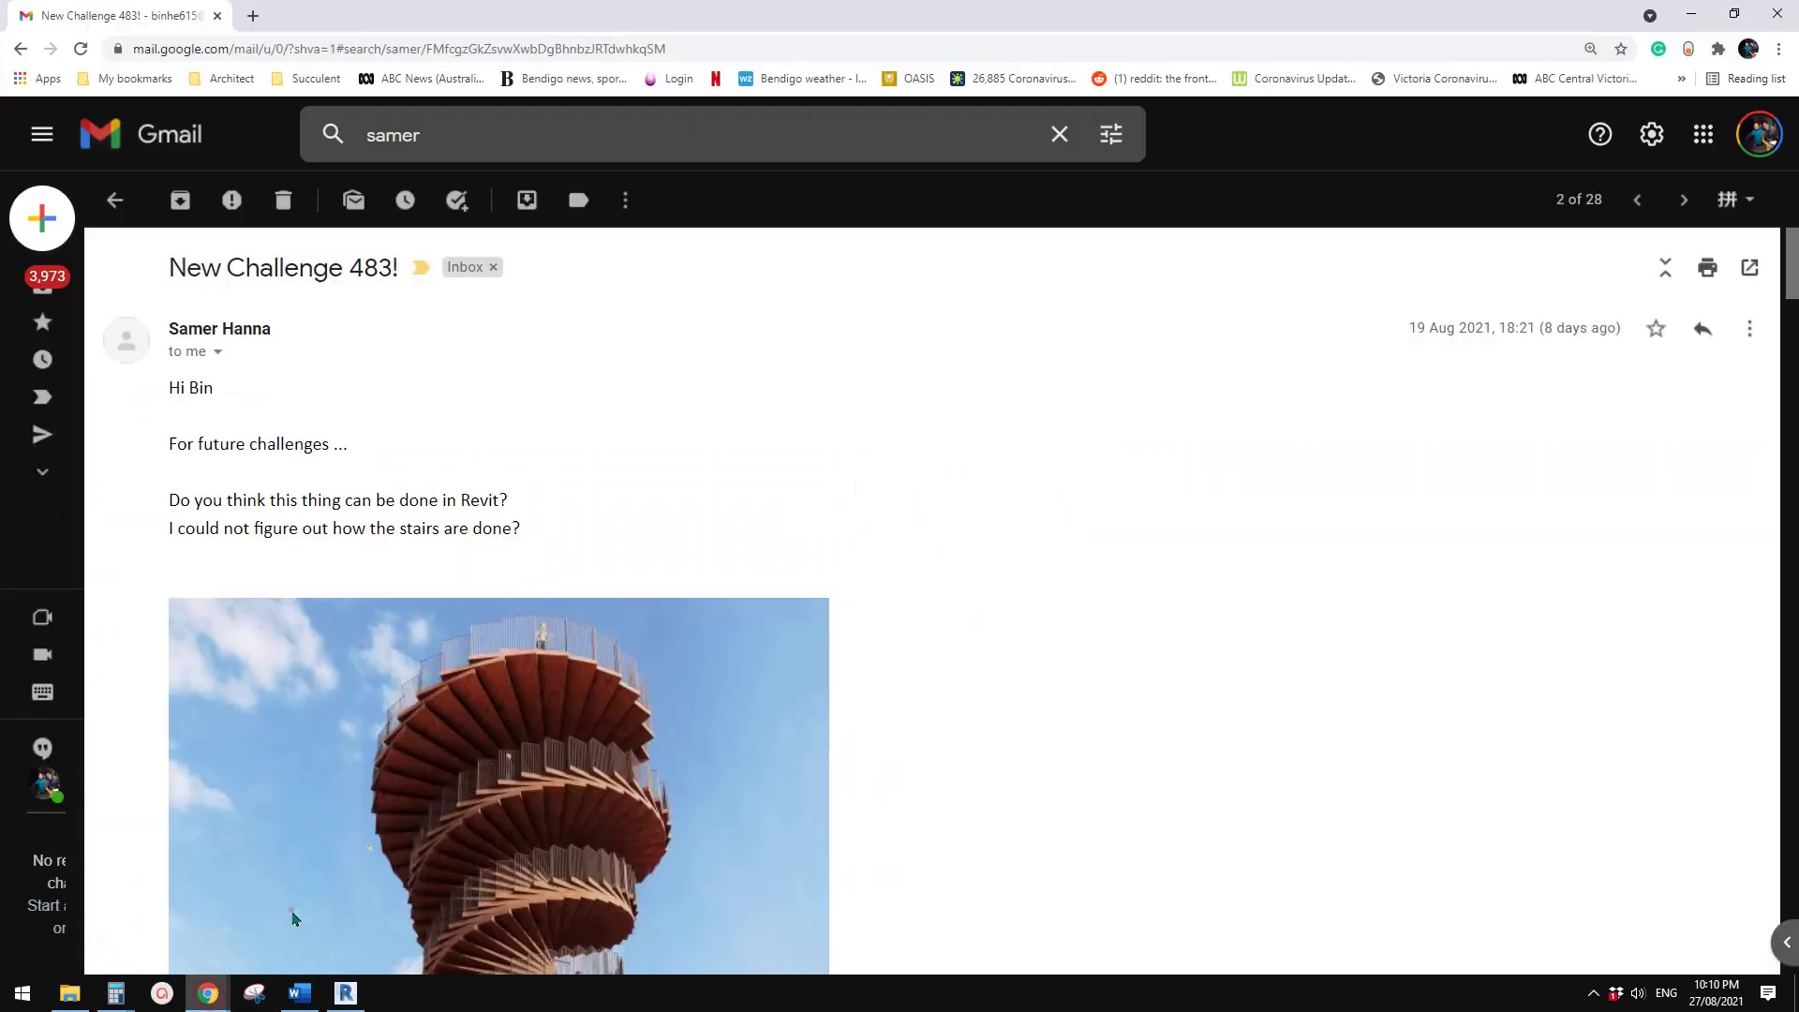
click(339, 995)
shift+middle_drag(506, 693, 747, 642)
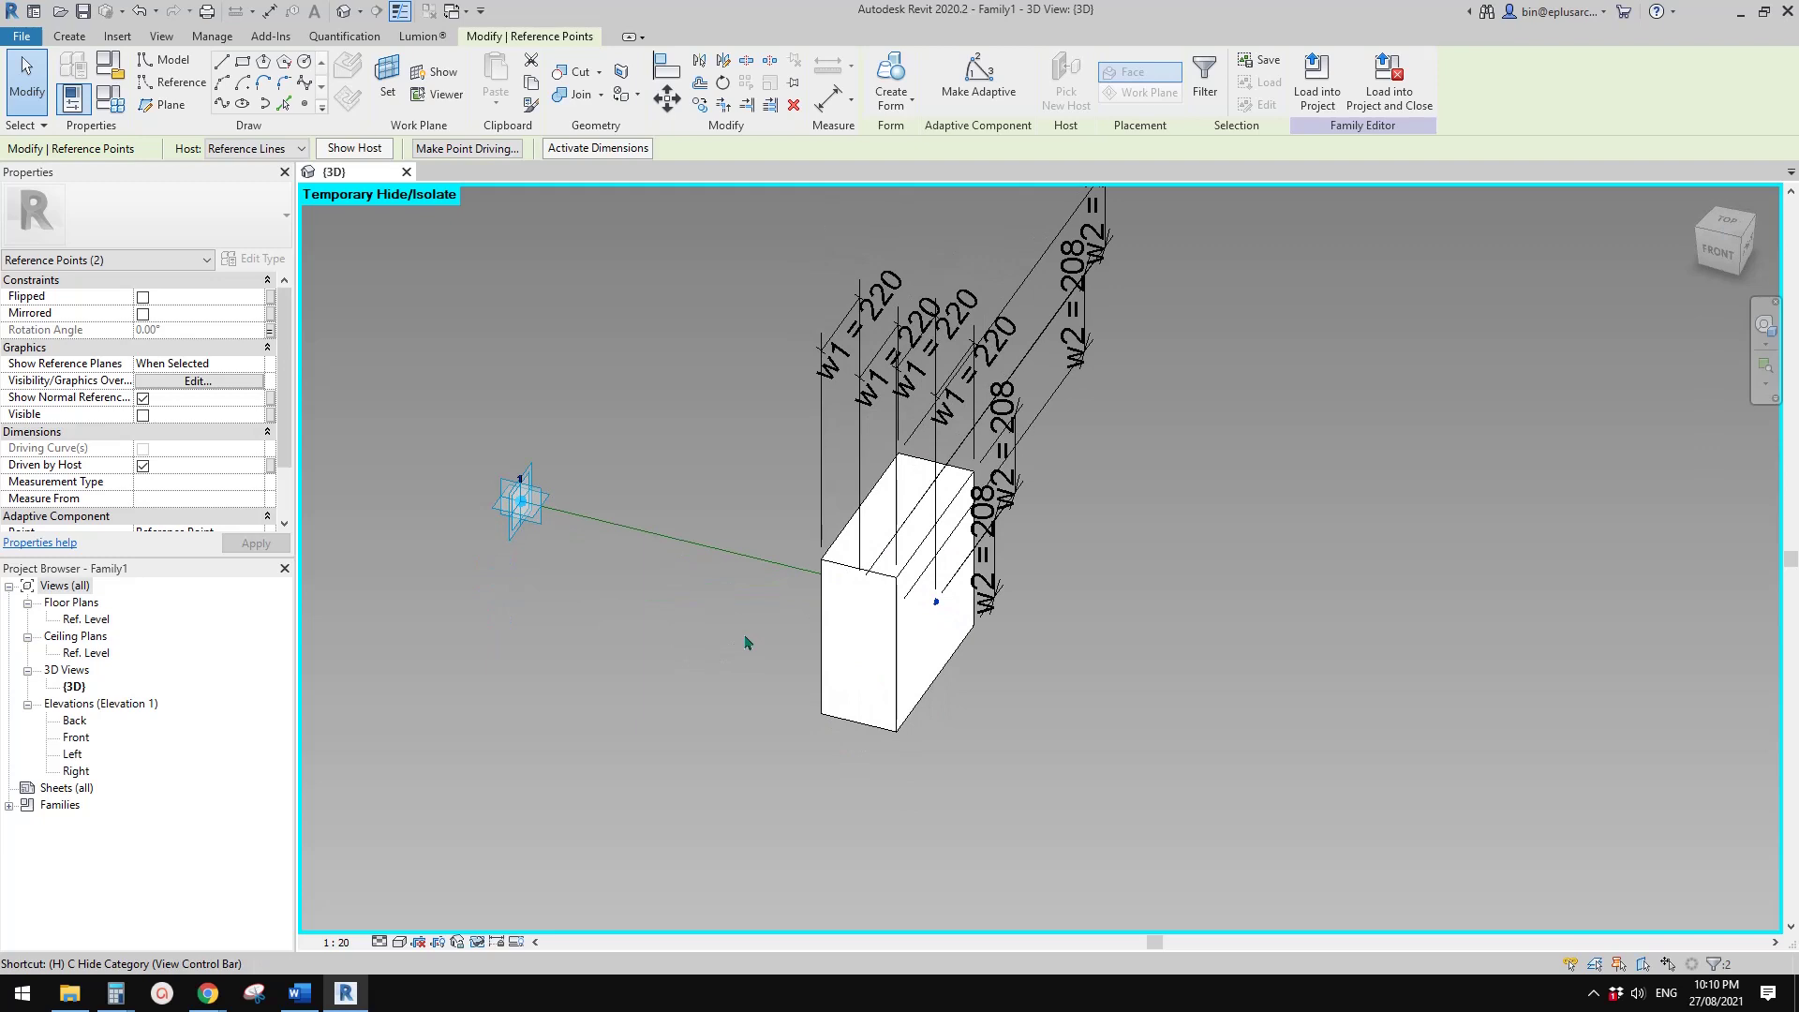
- Reset the temporary hiding, then isolate adaptive points 1 and 2 together with the reference line between them
key(r)
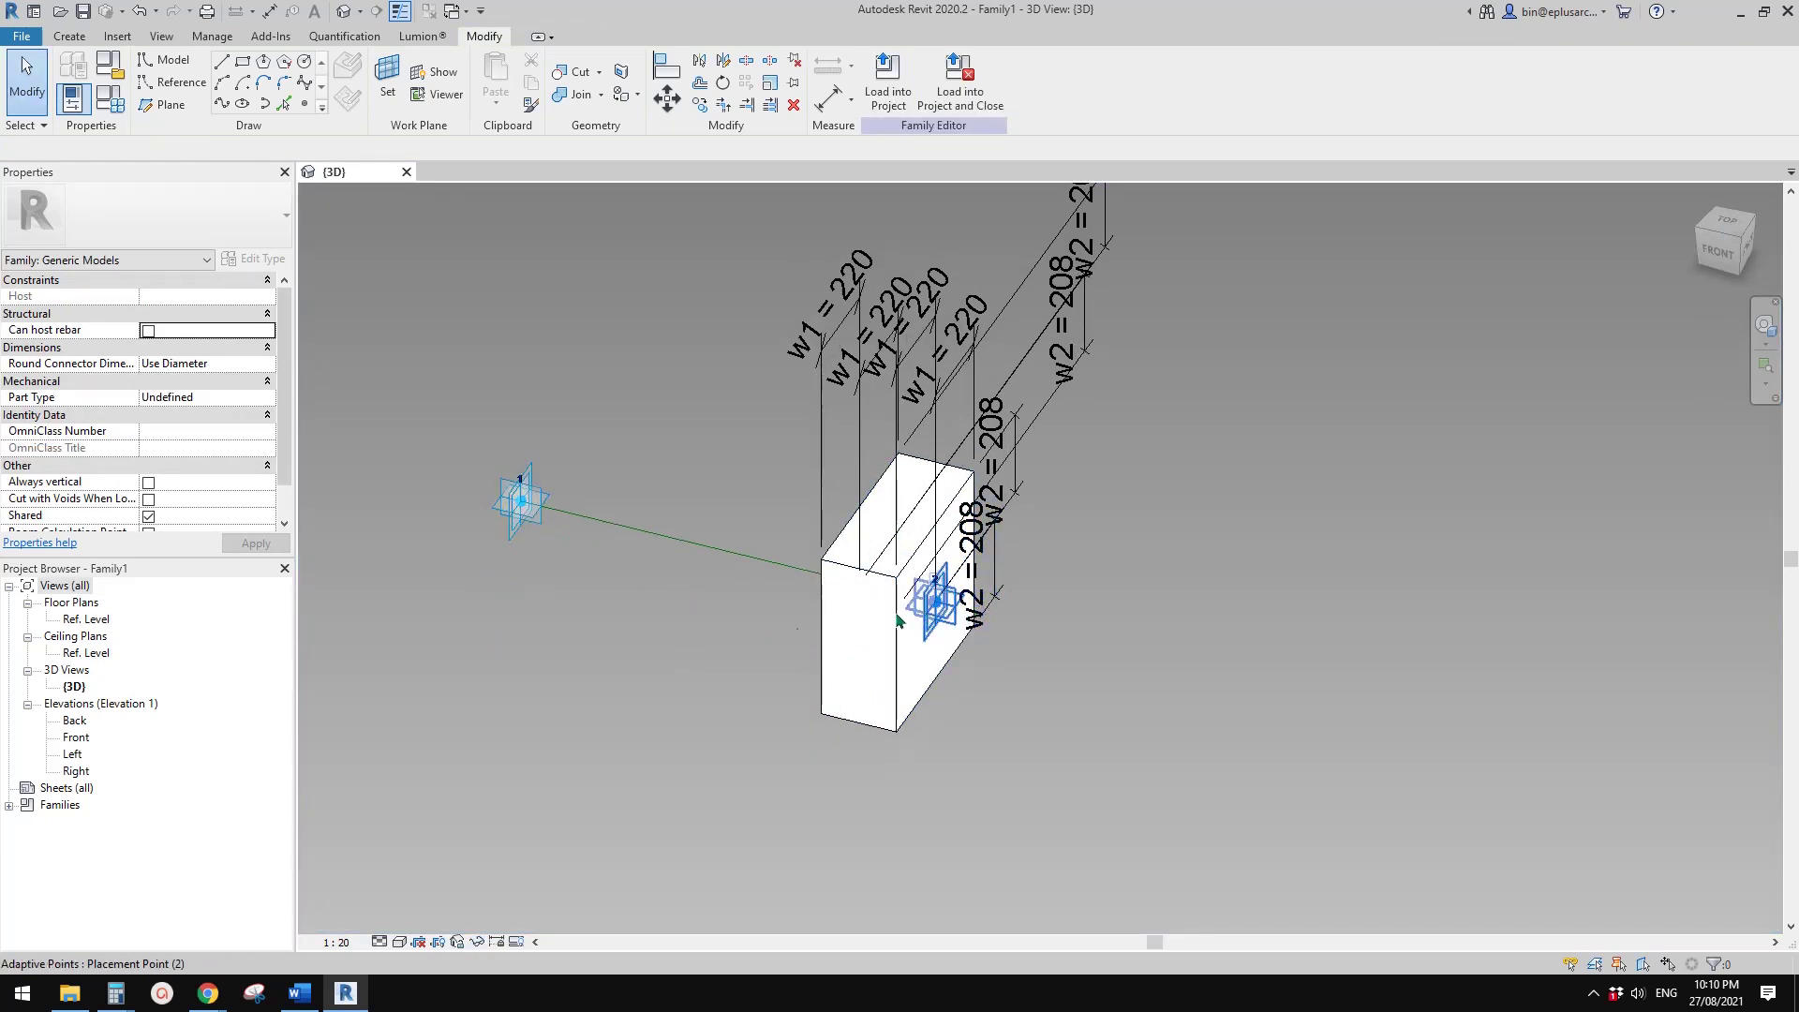
shift+middle_drag(926, 617, 808, 639)
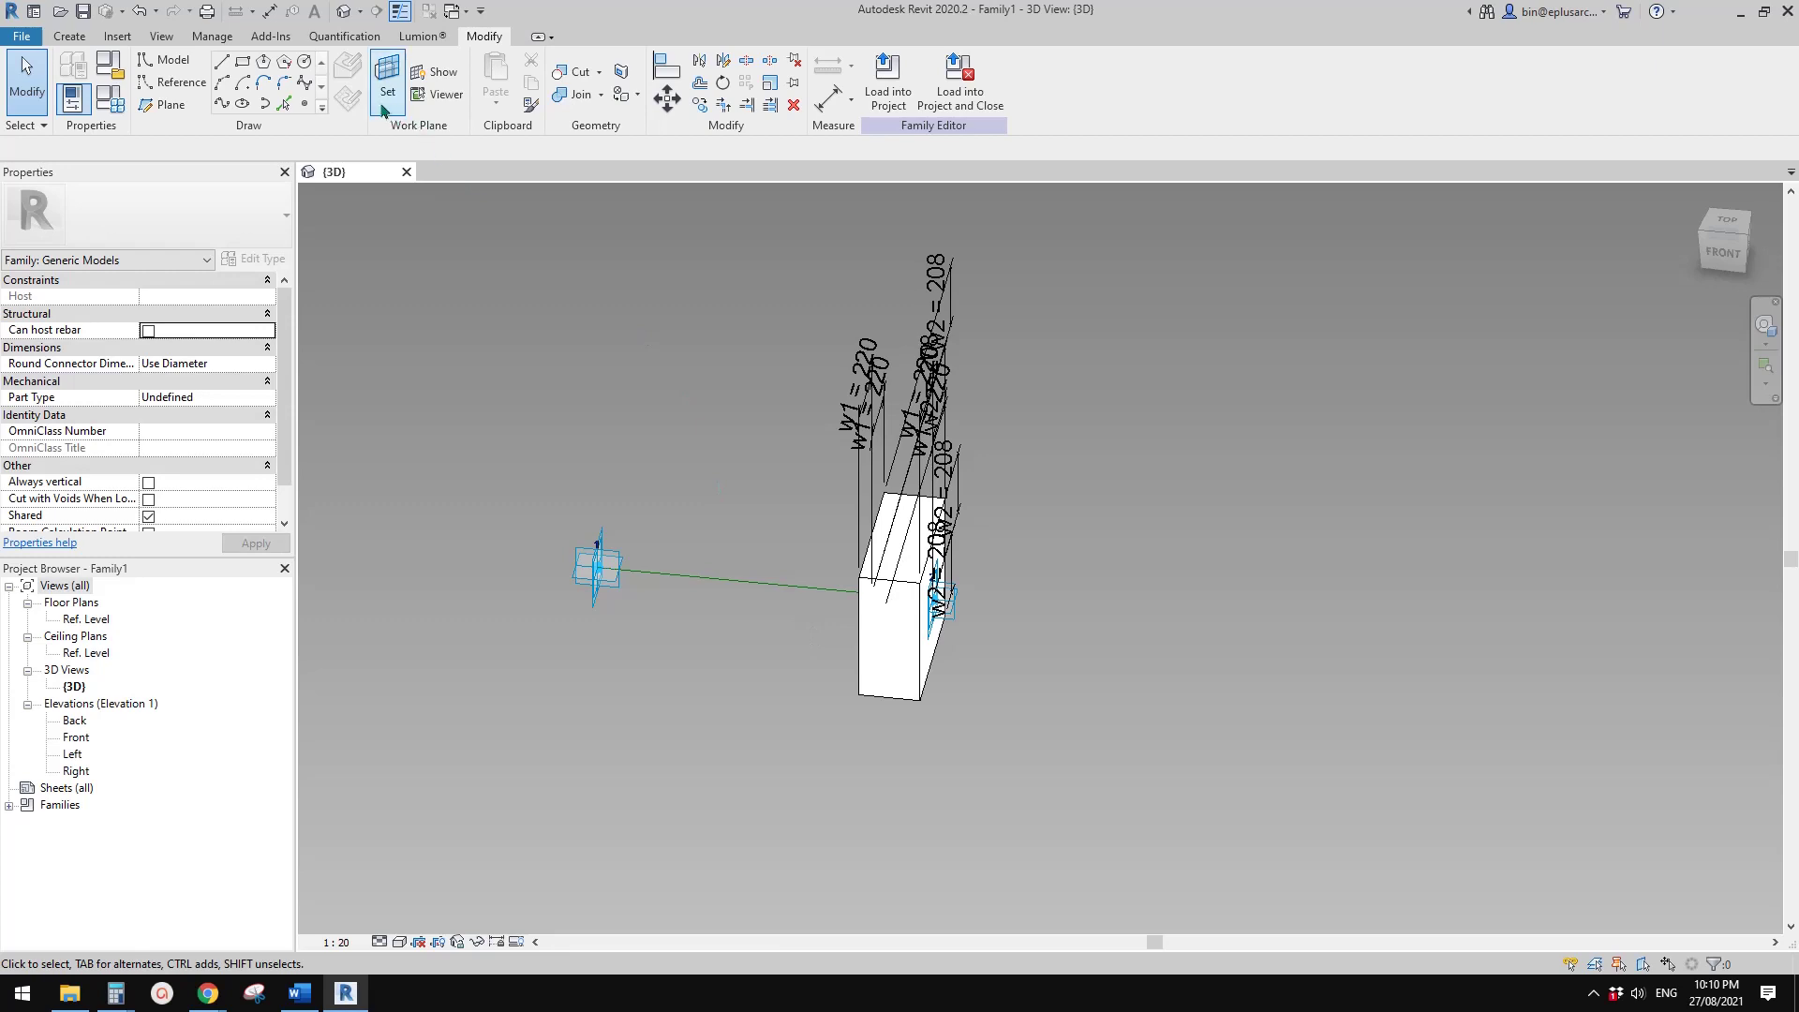
click(944, 603)
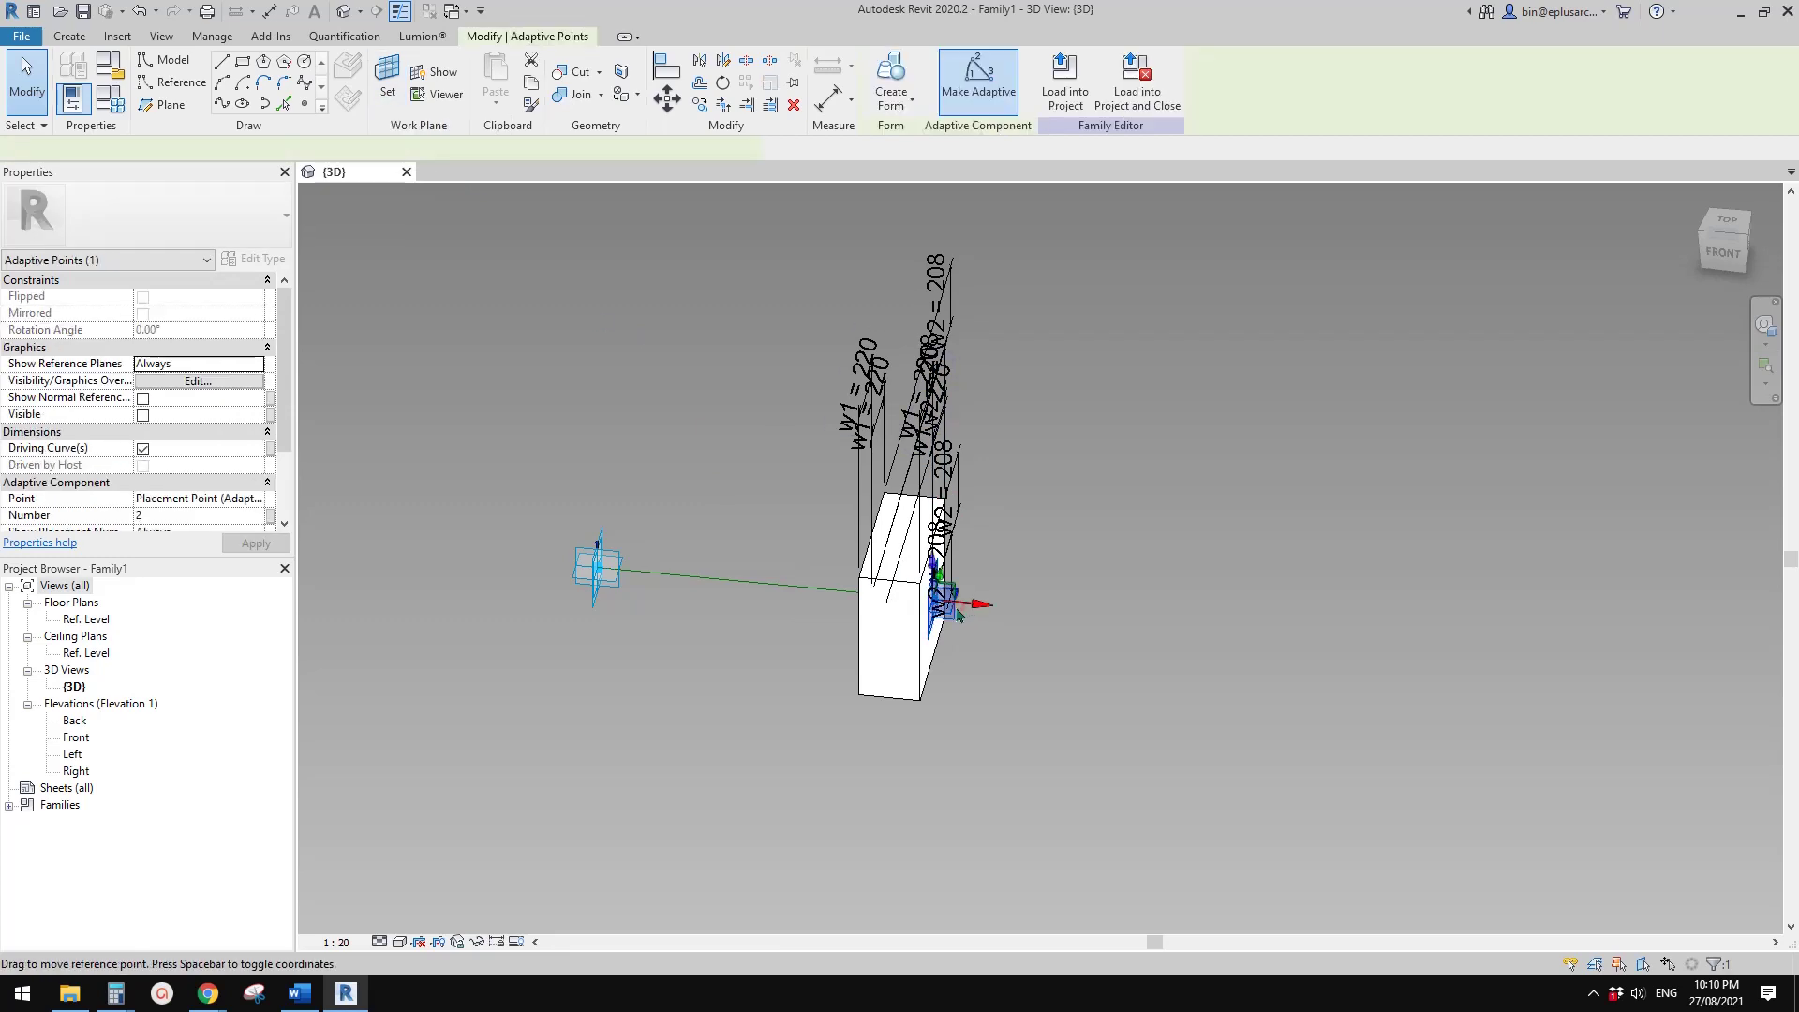
ctrl+click(596, 567)
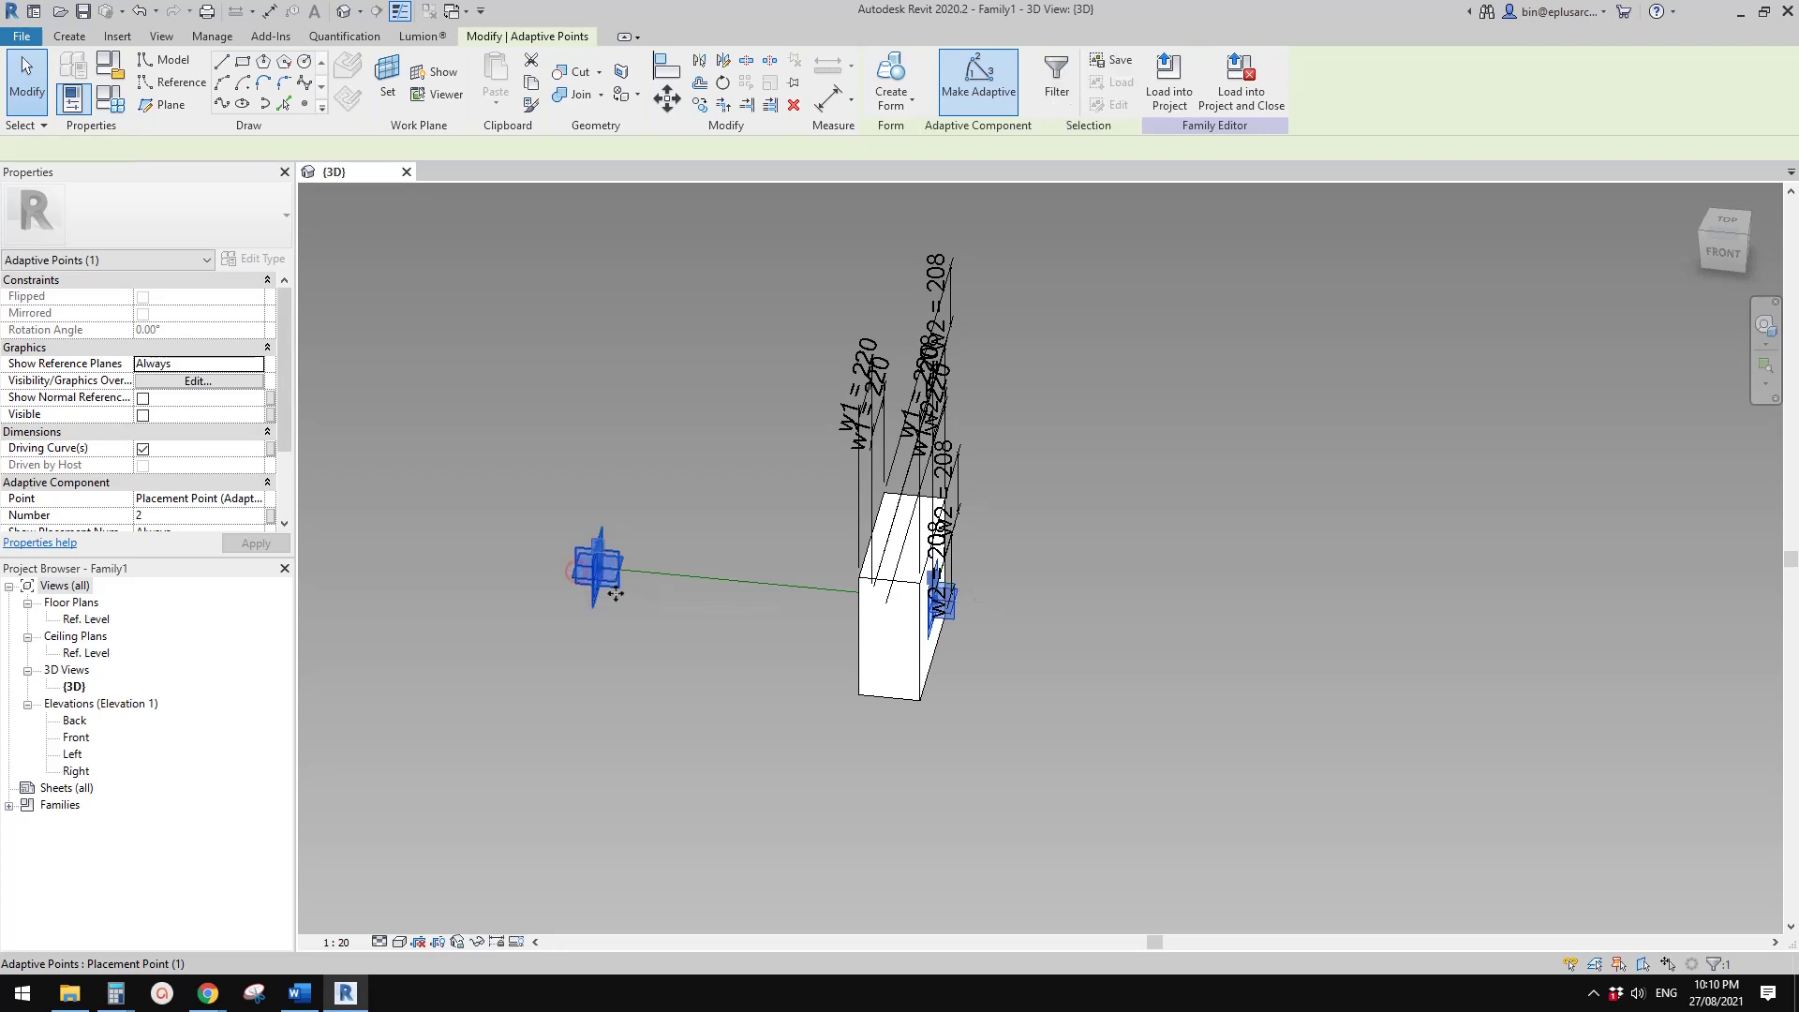
ctrl+click(666, 580)
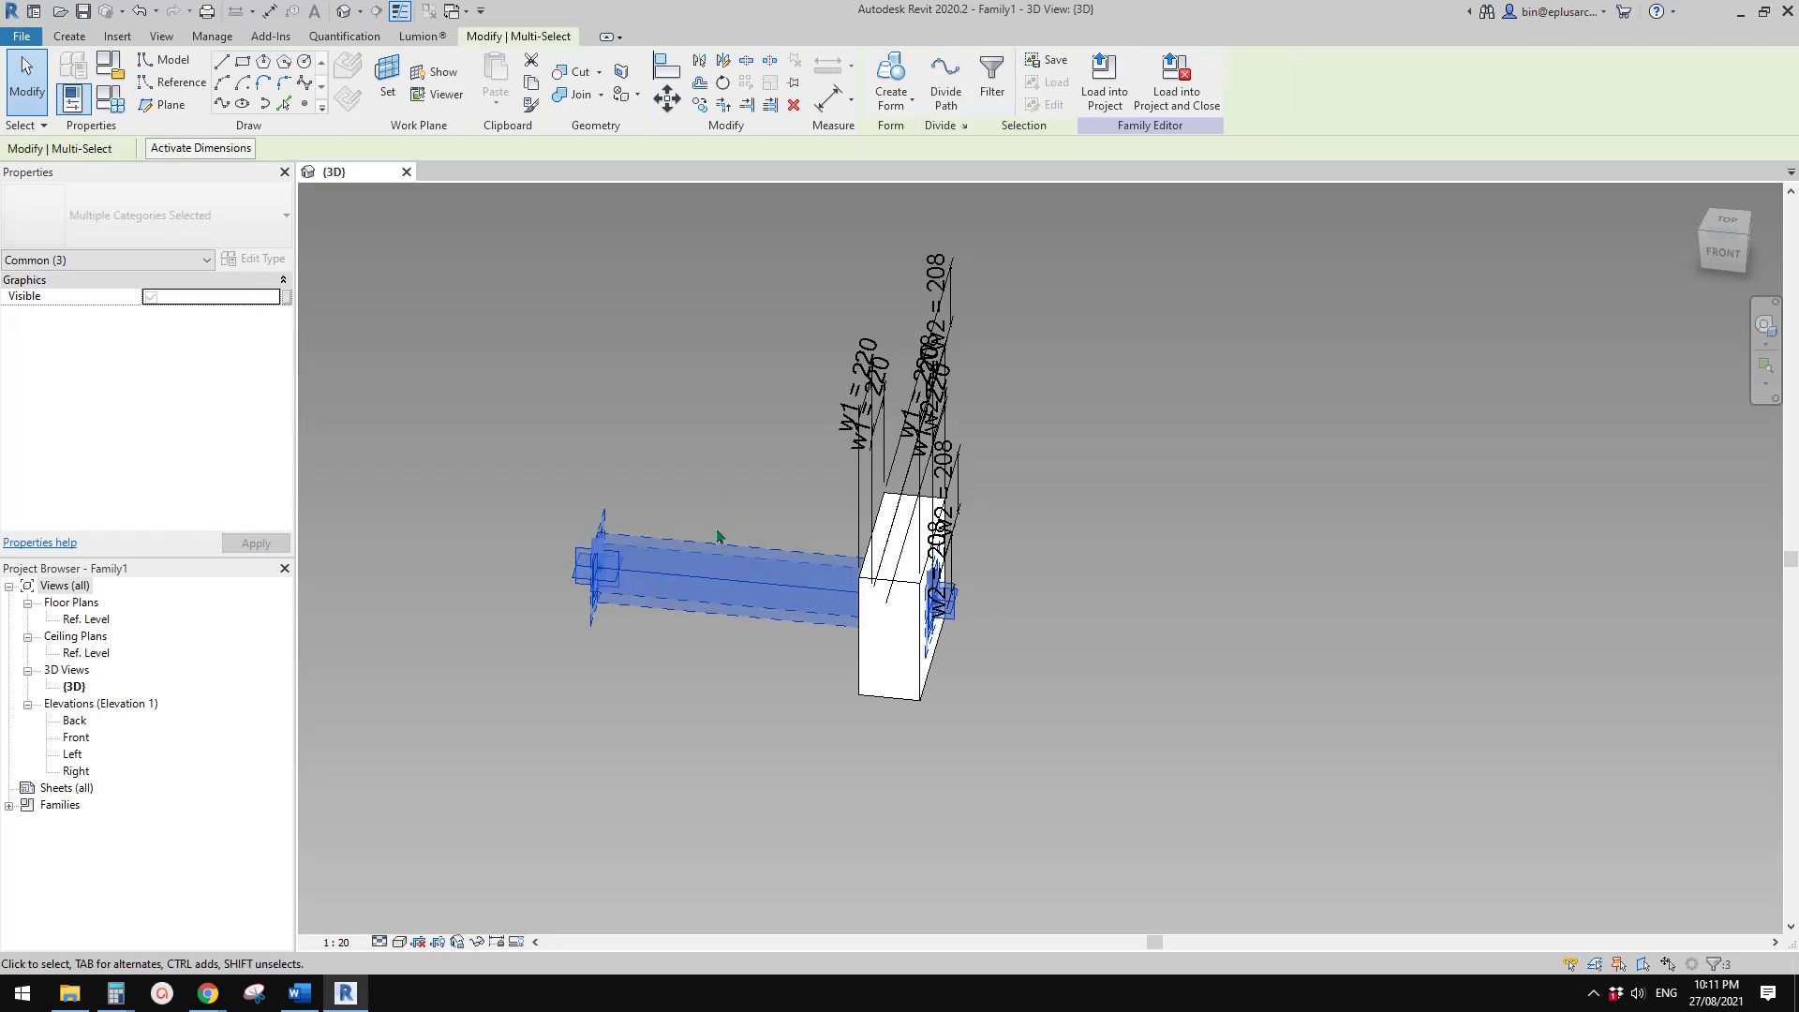
middle_drag(702, 494, 699, 550)
key(h)
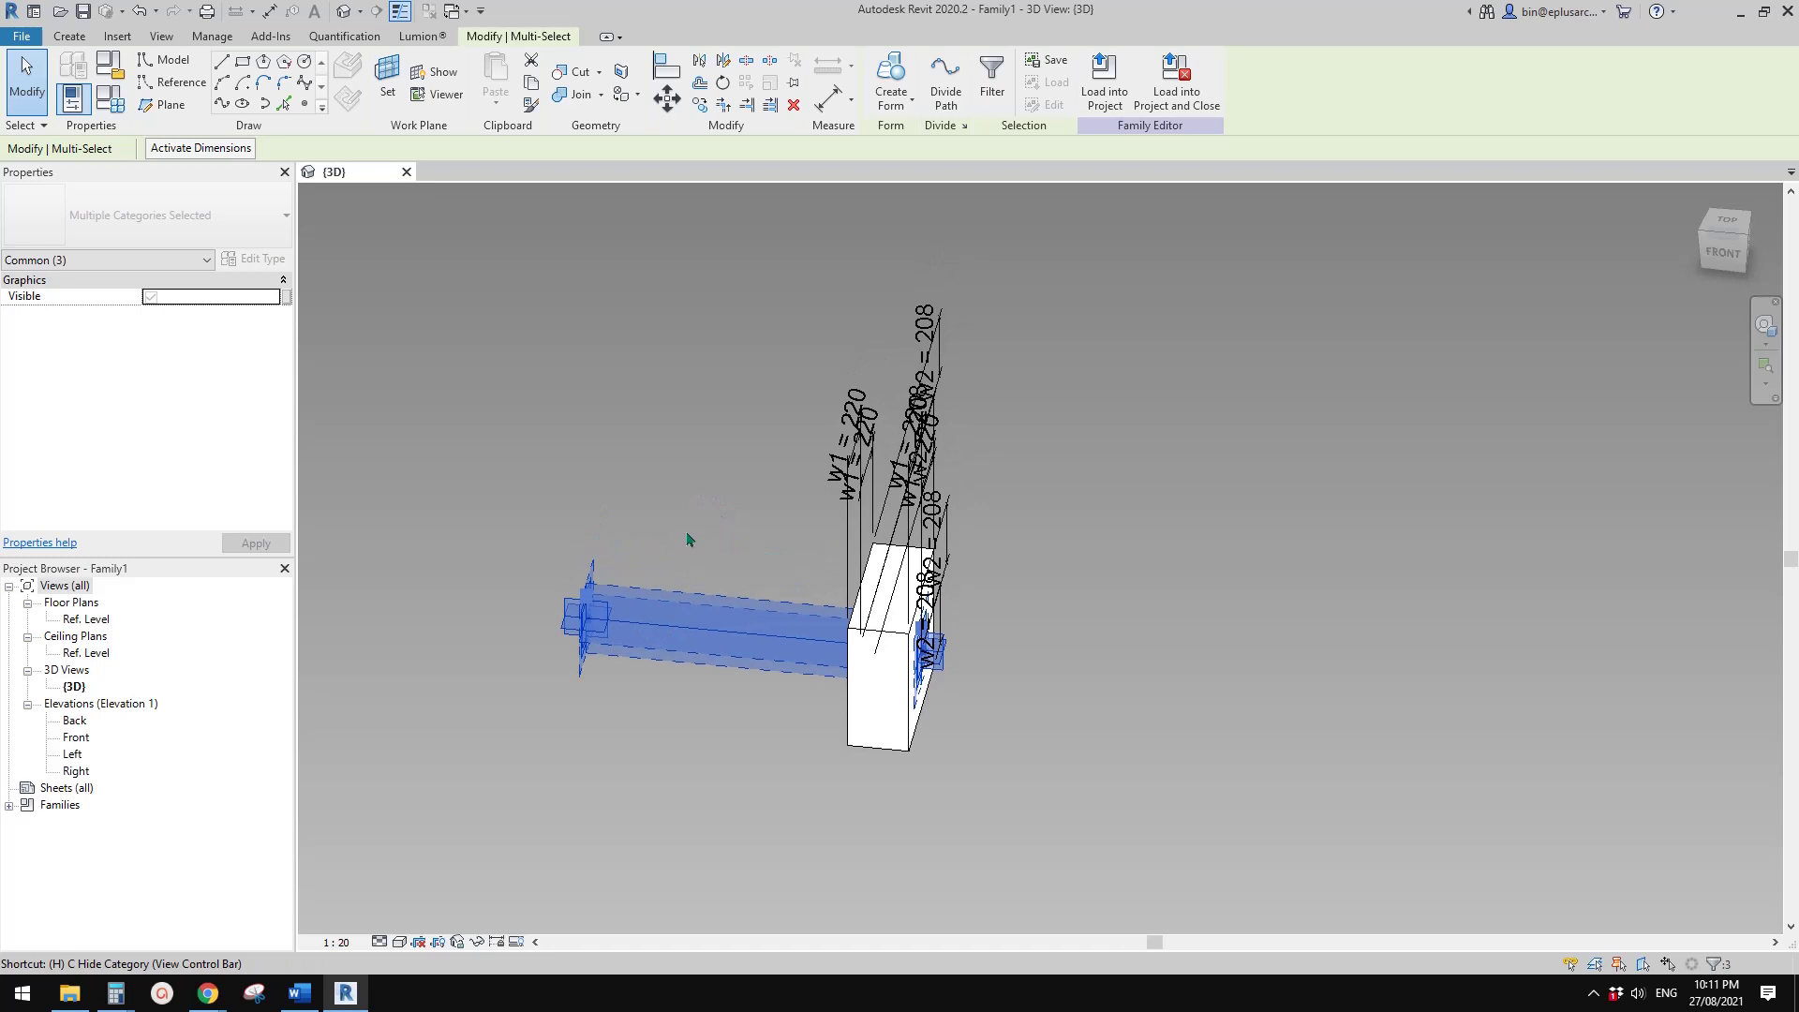
key(i)
click(811, 562)
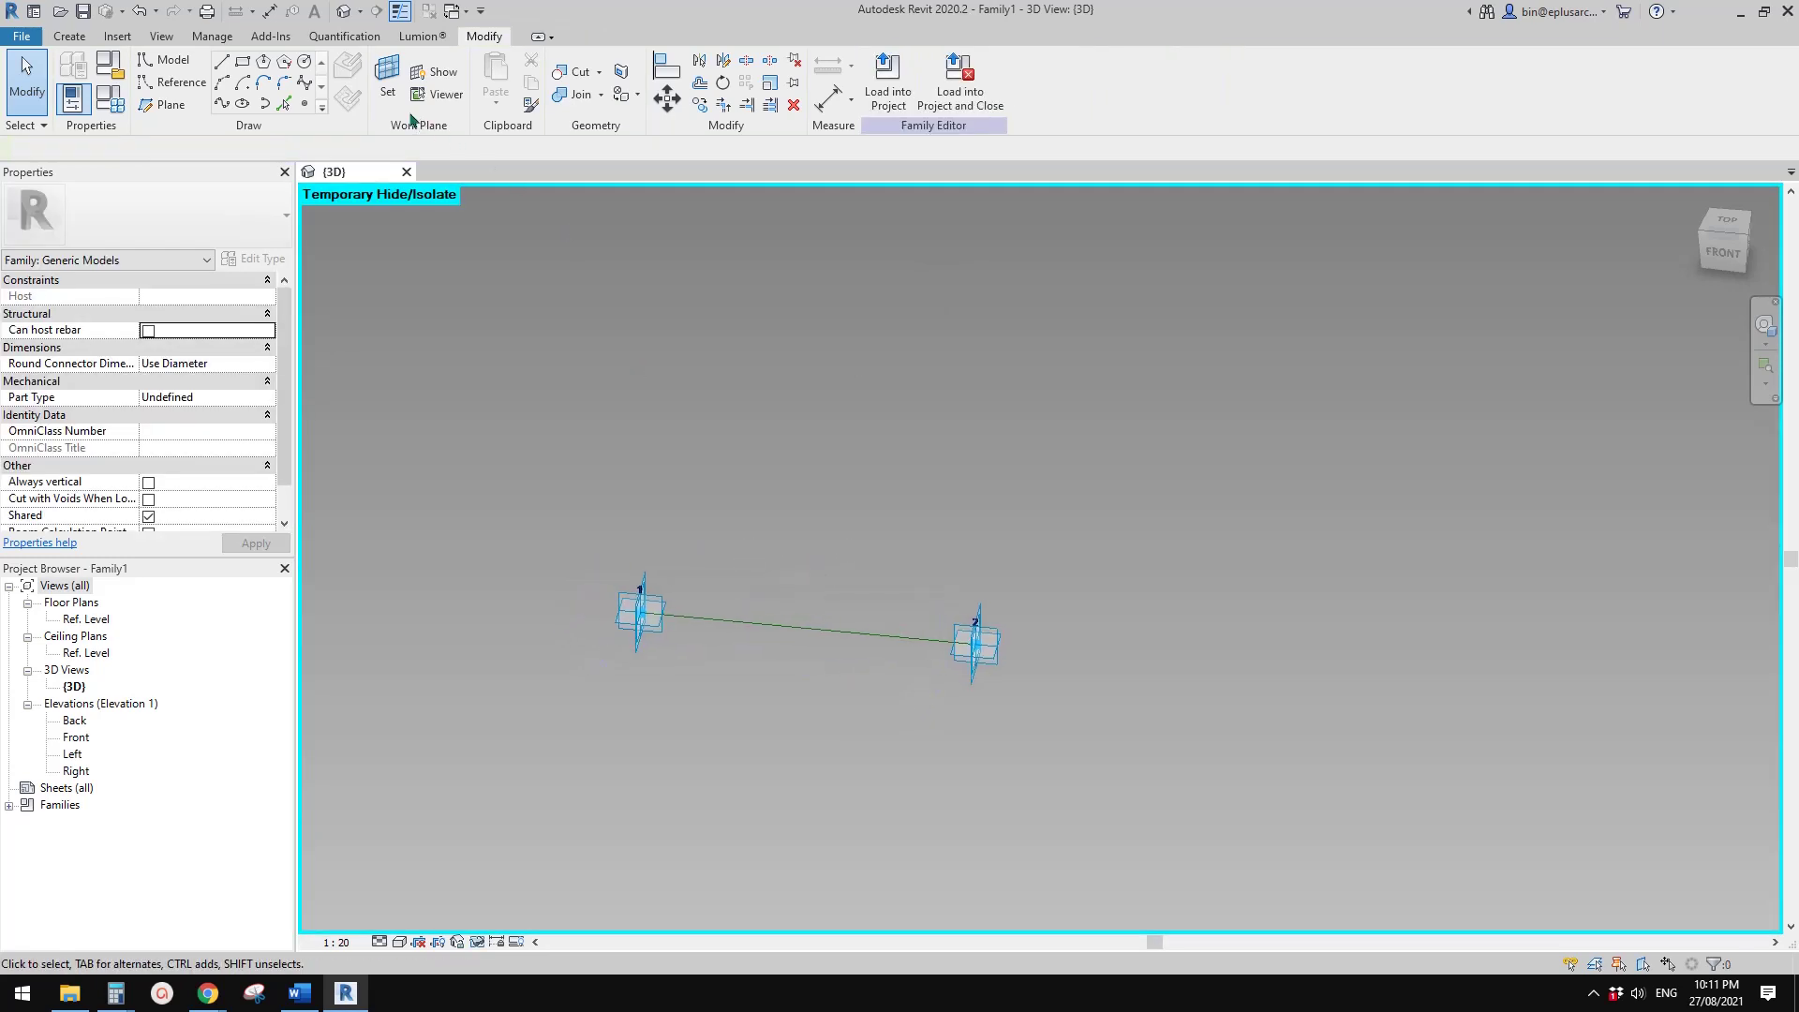
- Set the work plane on the reference line and place an aligned dimension between adaptive points 1 and 2
click(387, 76)
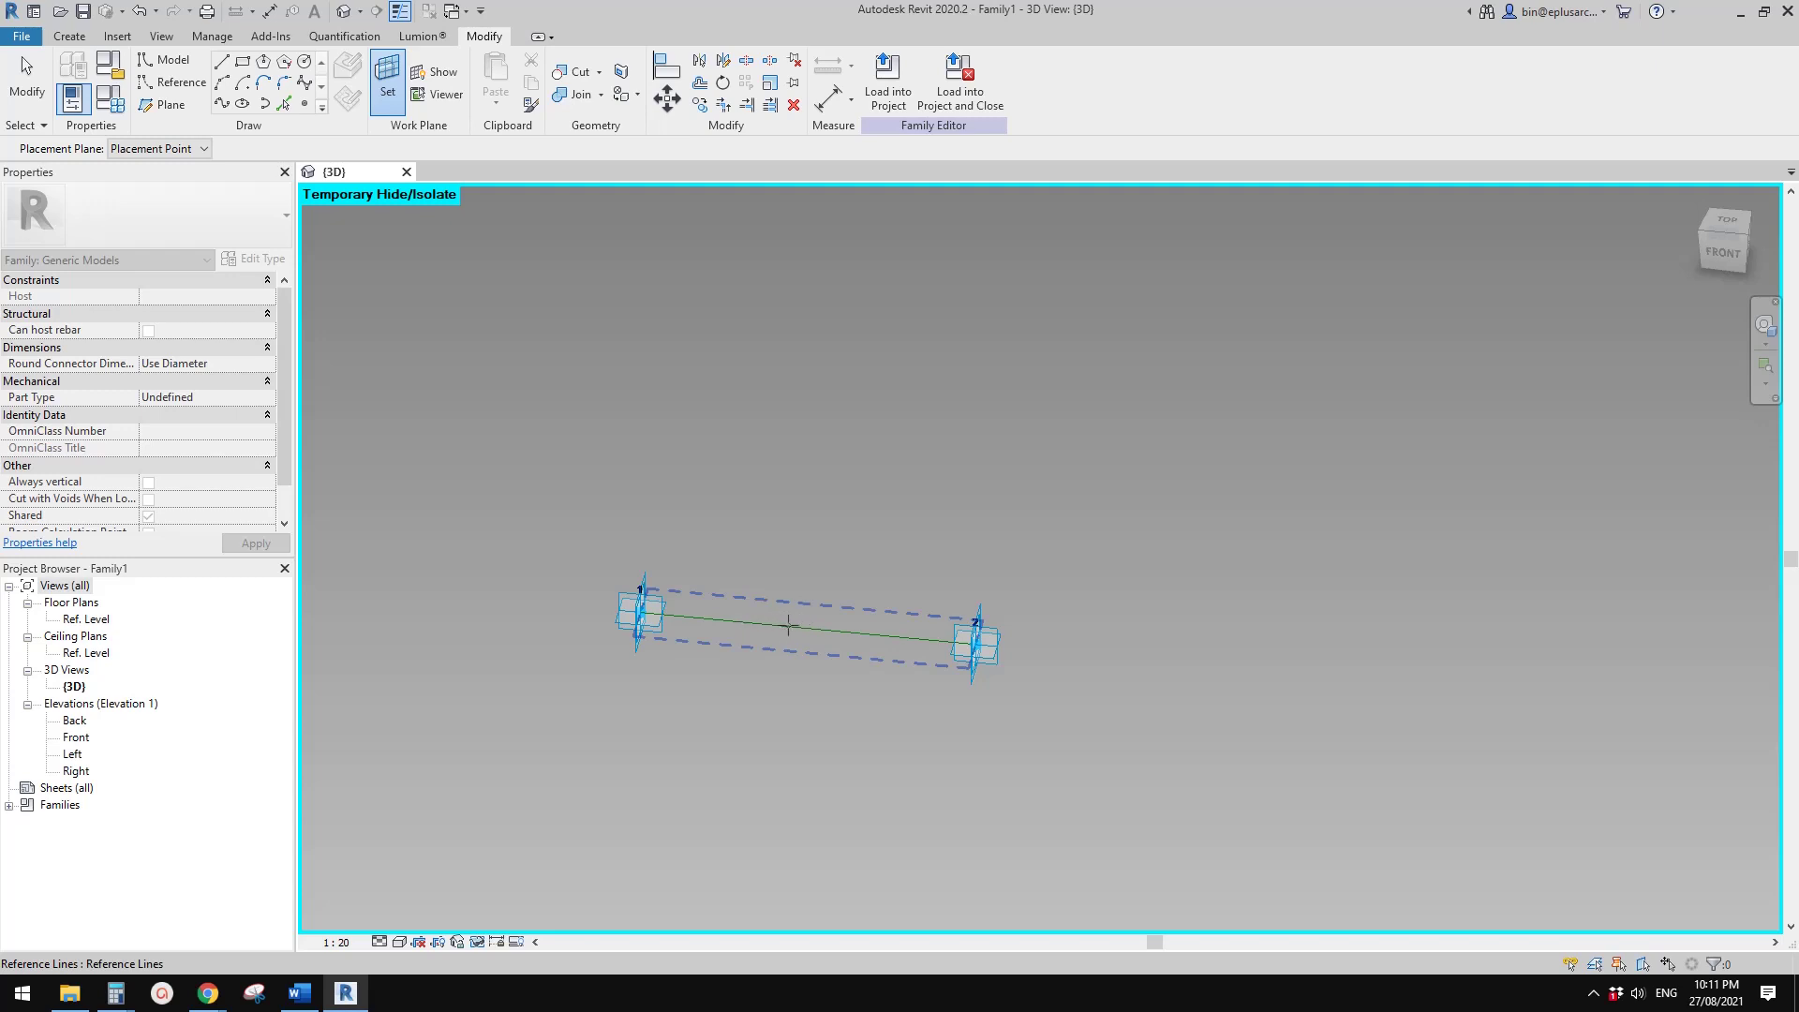
click(782, 626)
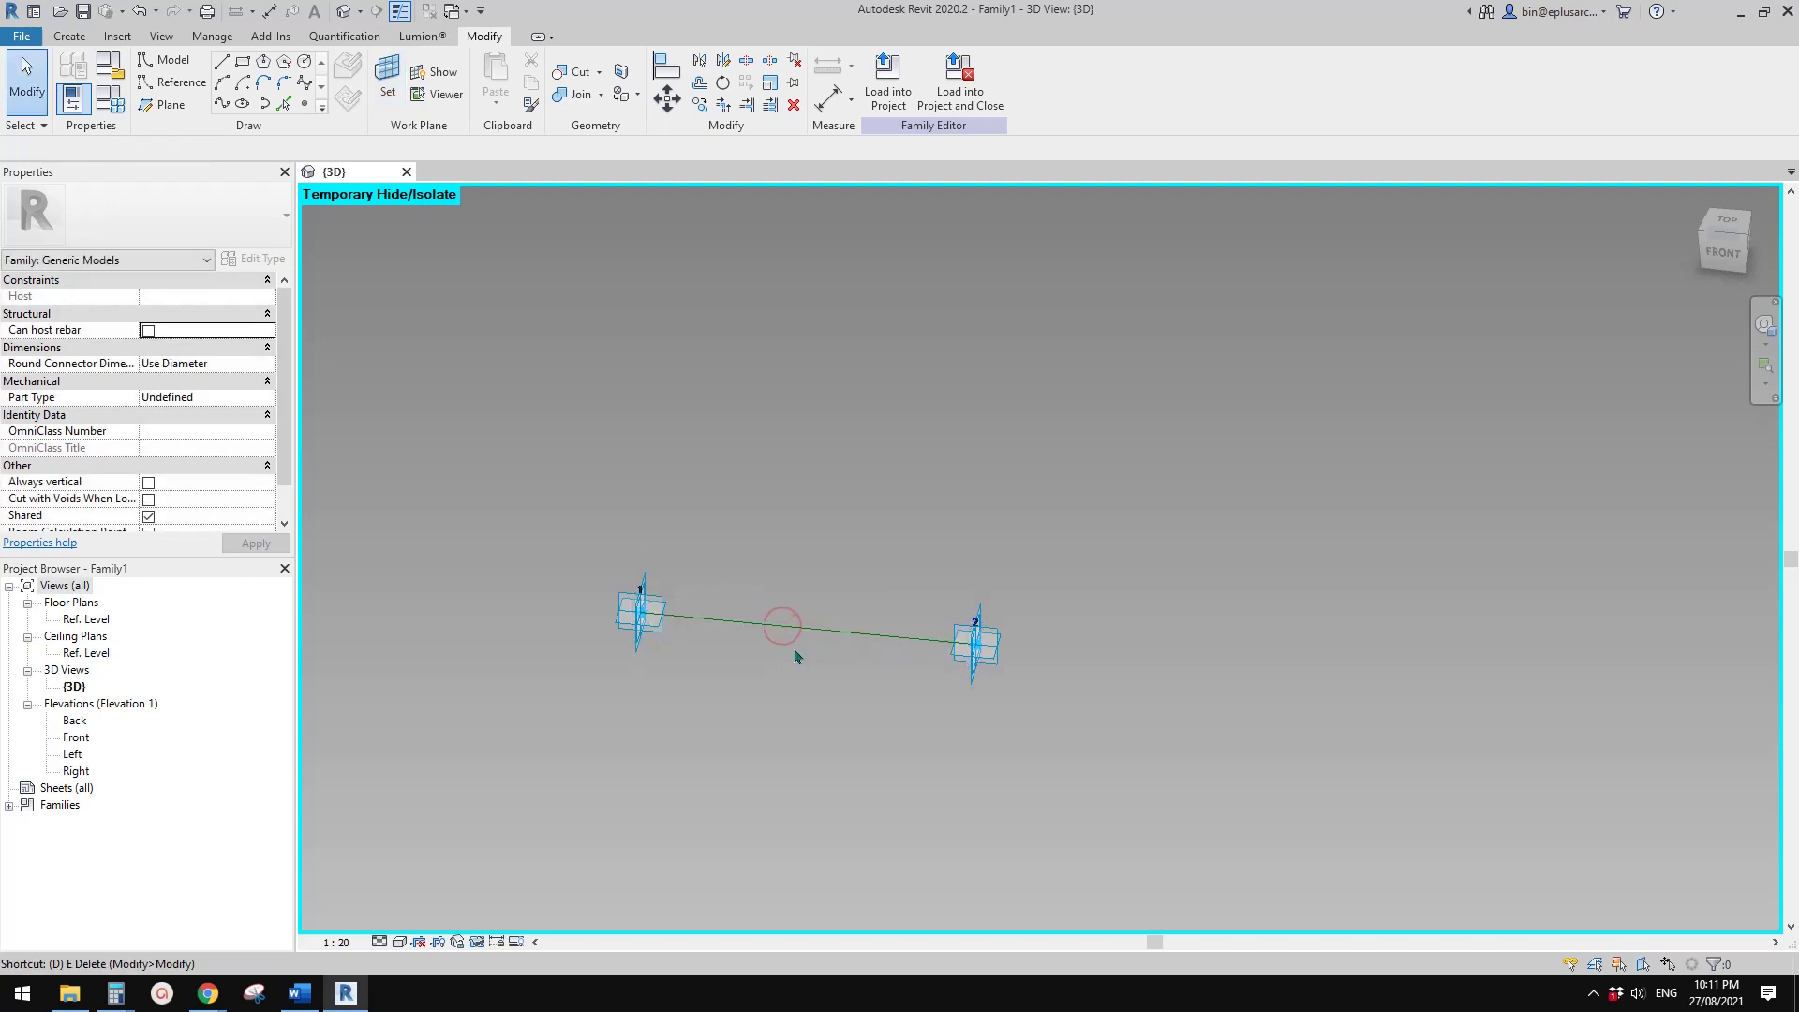
key(d)
key(i)
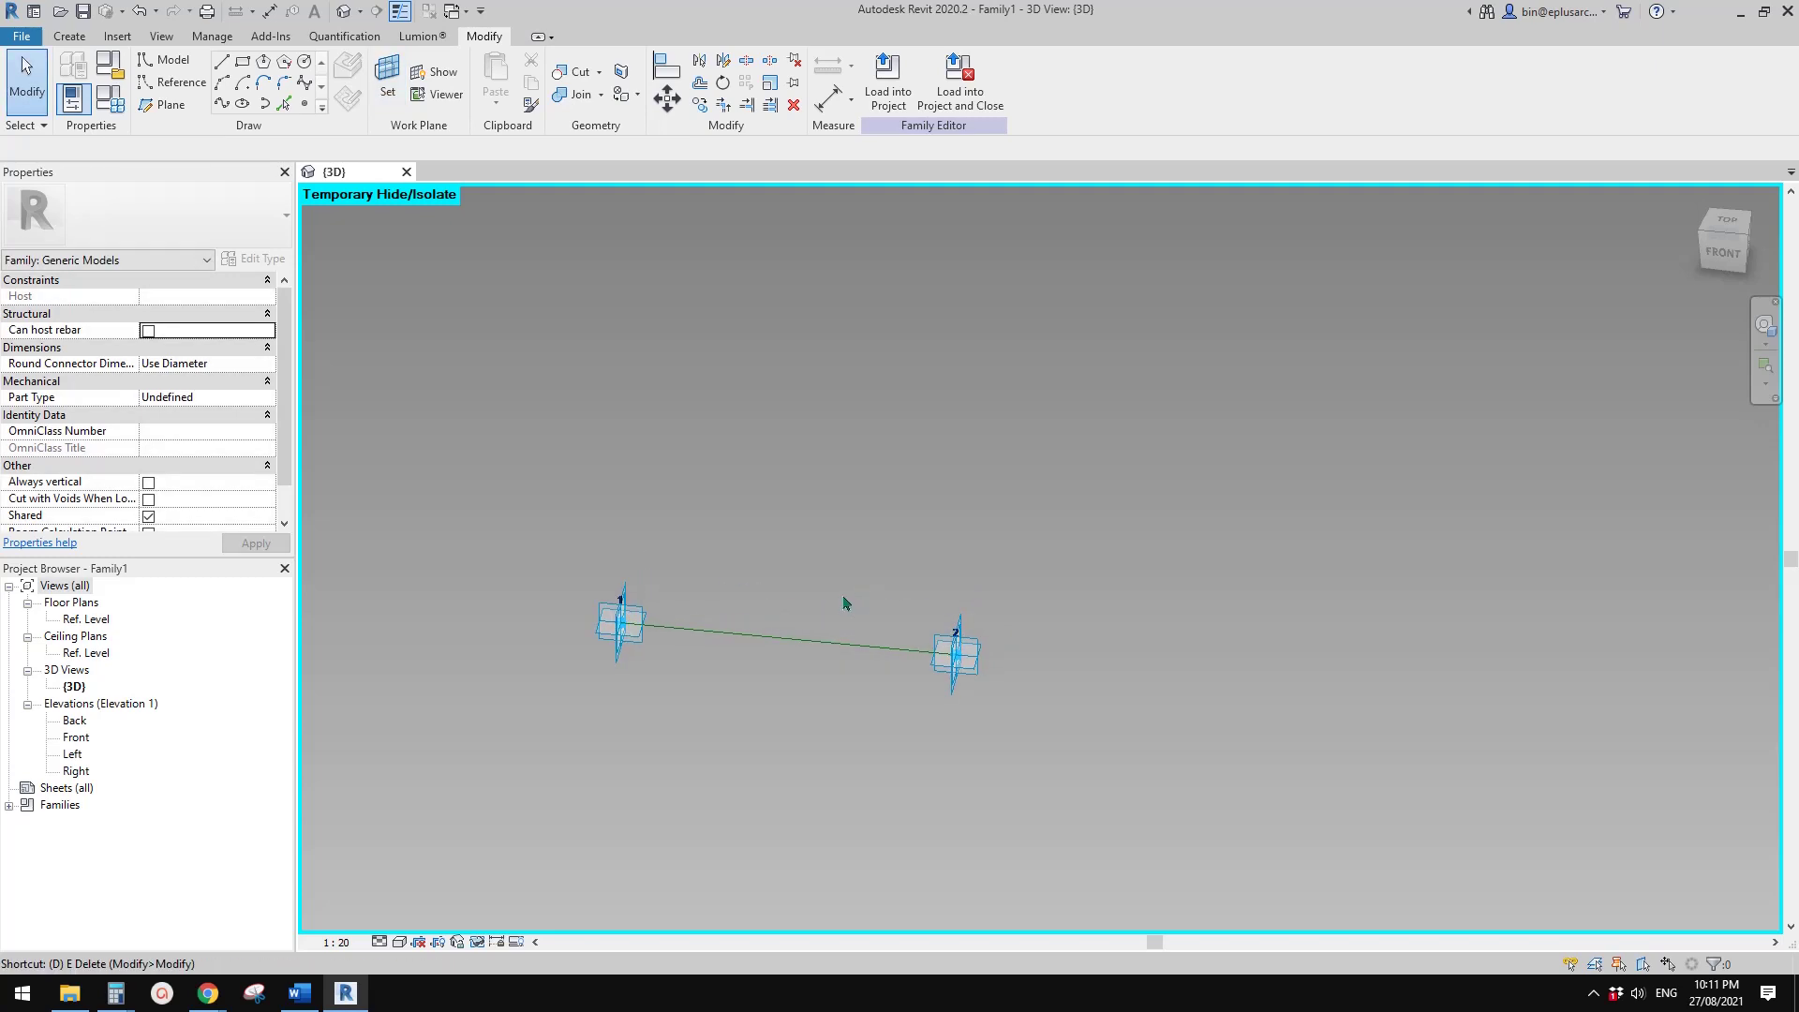
click(619, 627)
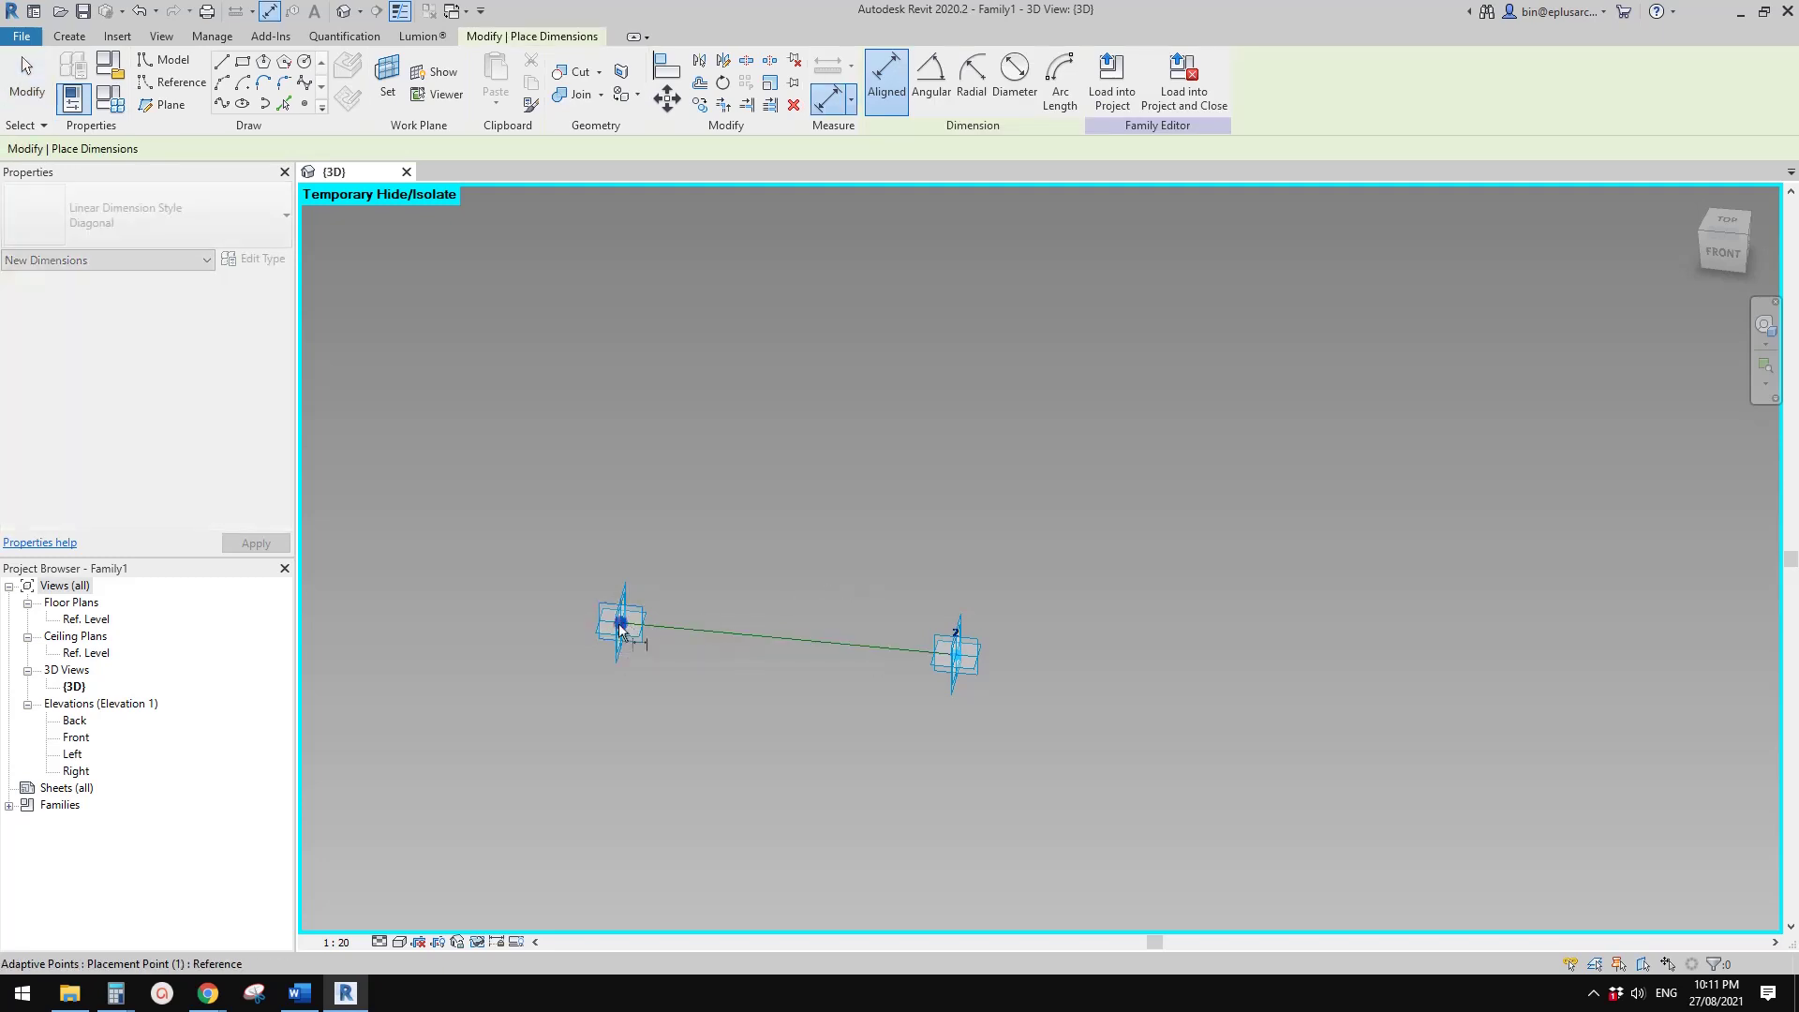
click(955, 661)
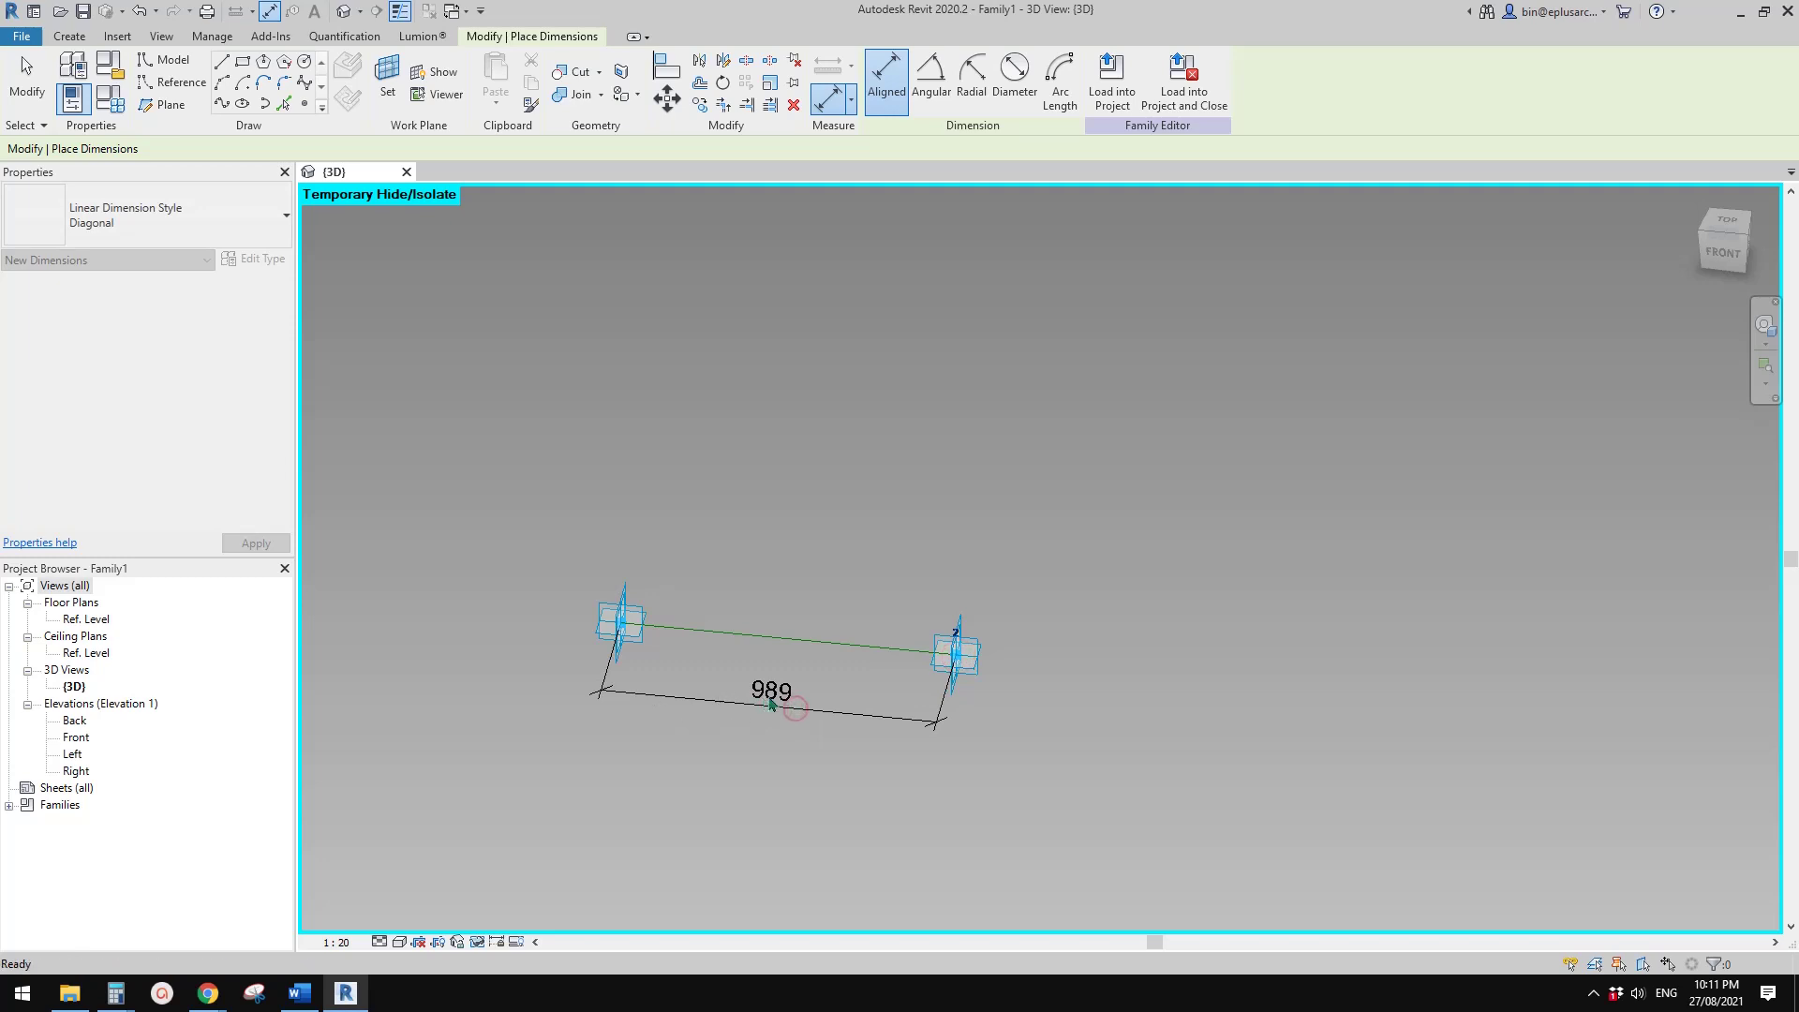
click(797, 727)
shift+middle_drag(796, 727, 921, 674)
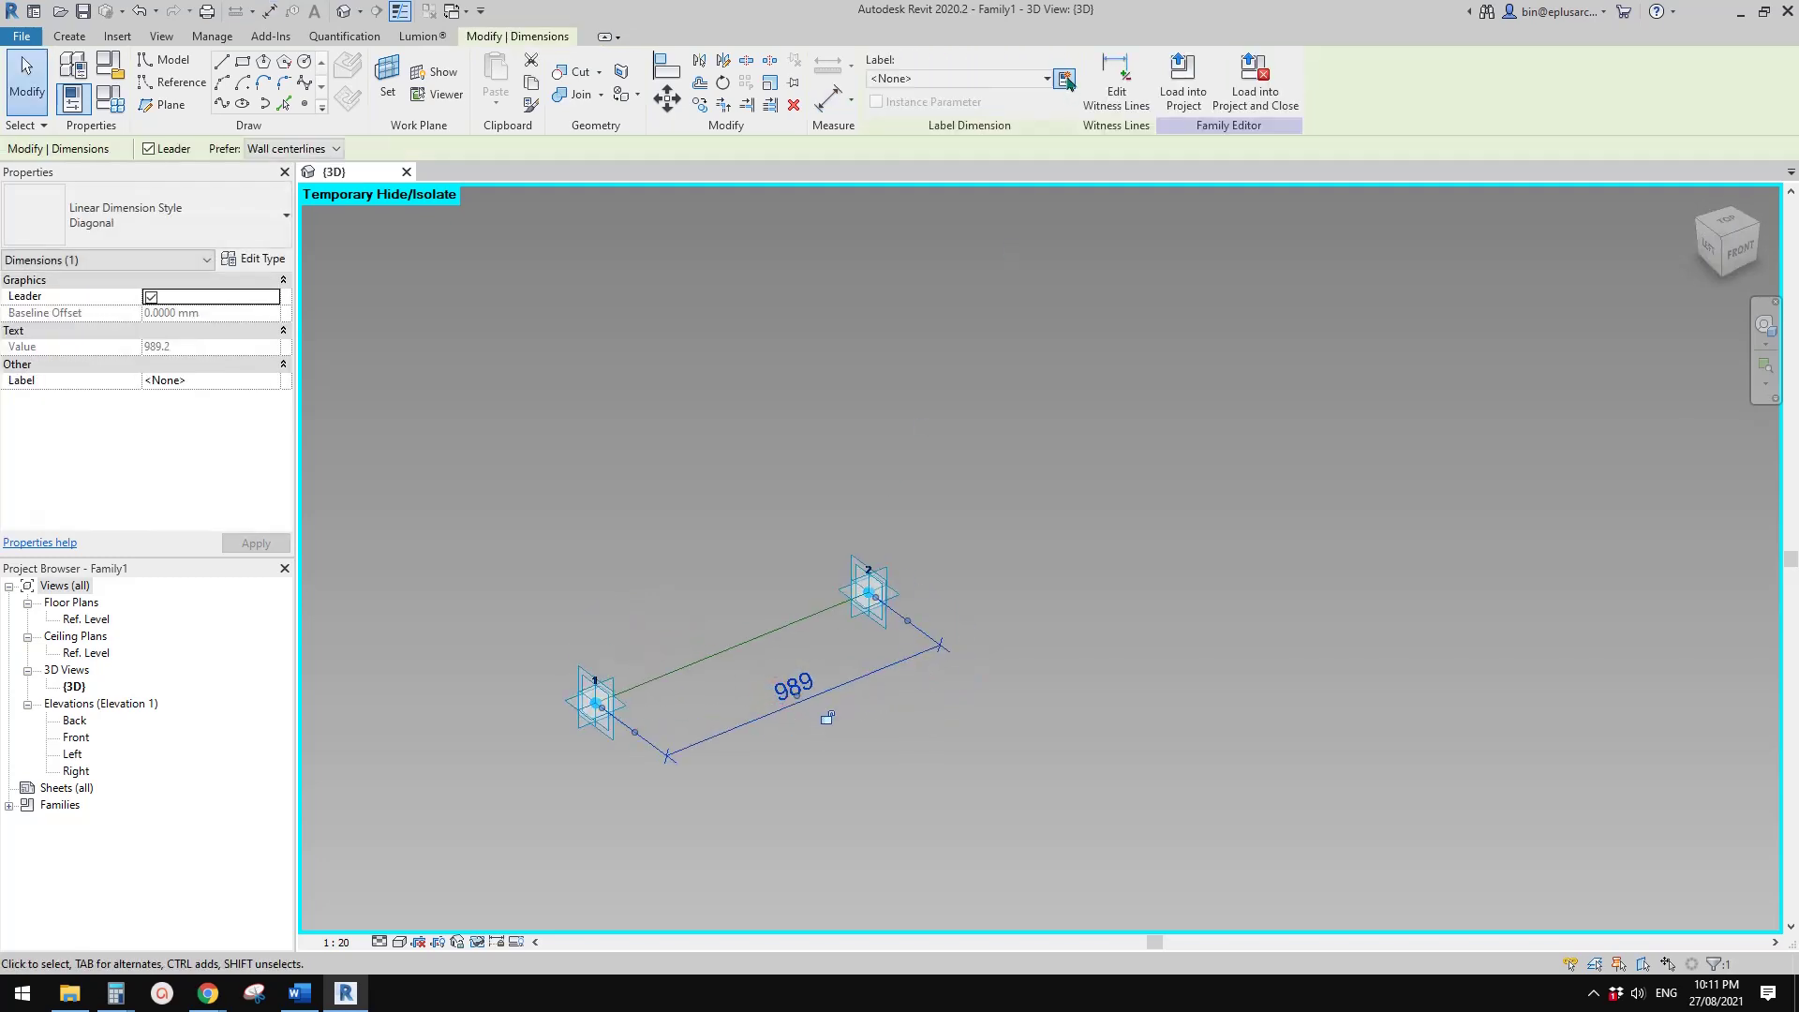
- Label the dimension between the adaptive points with a new instance reporting parameter named RP
click(1064, 79)
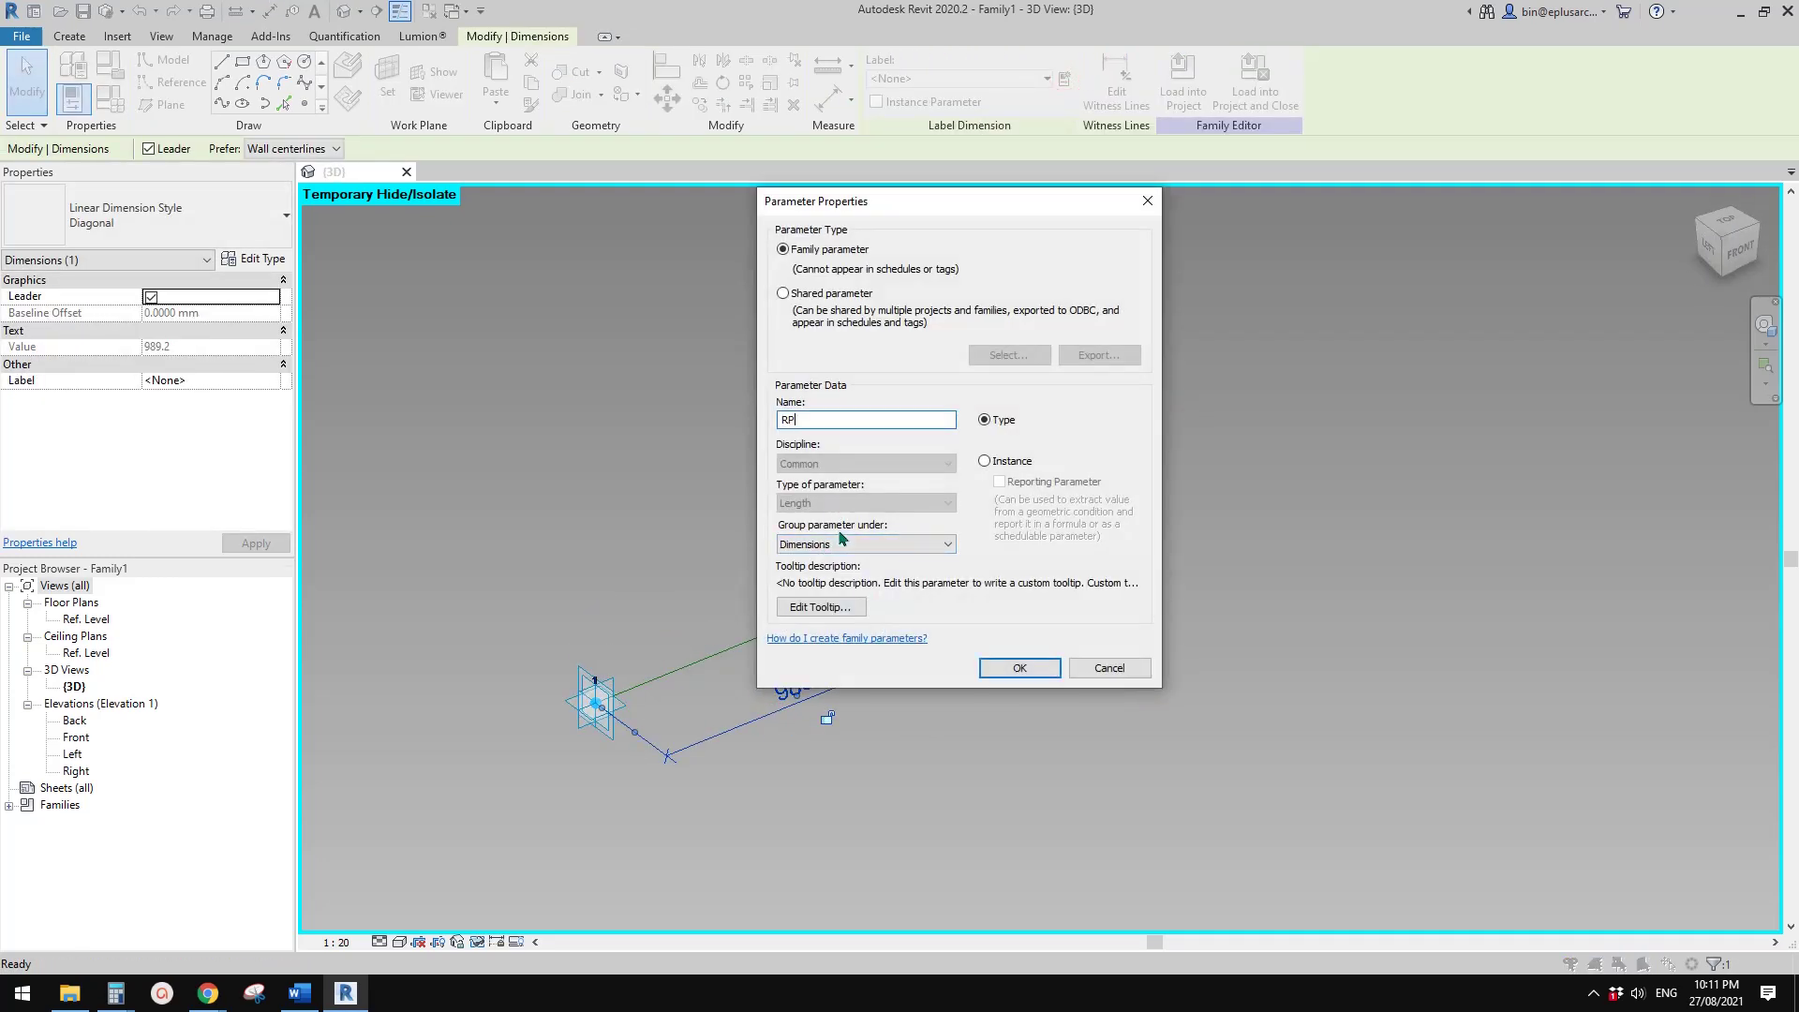
click(985, 462)
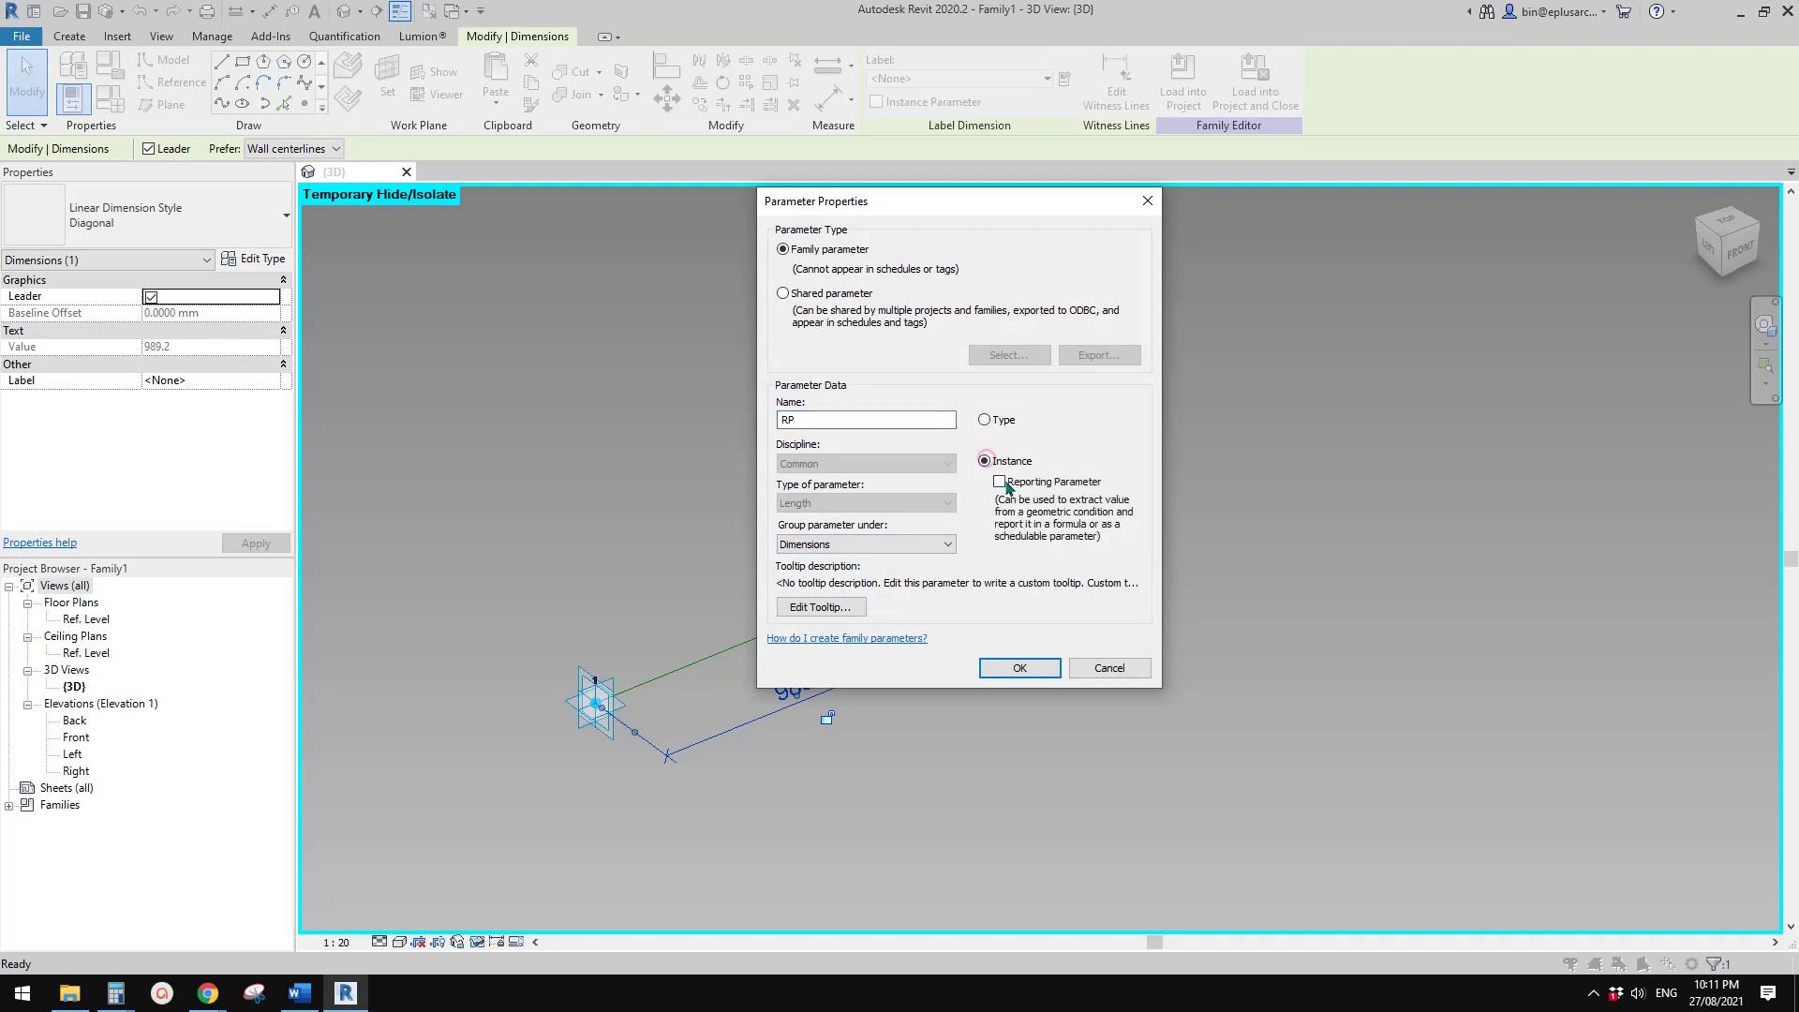
click(1017, 666)
key(Escape)
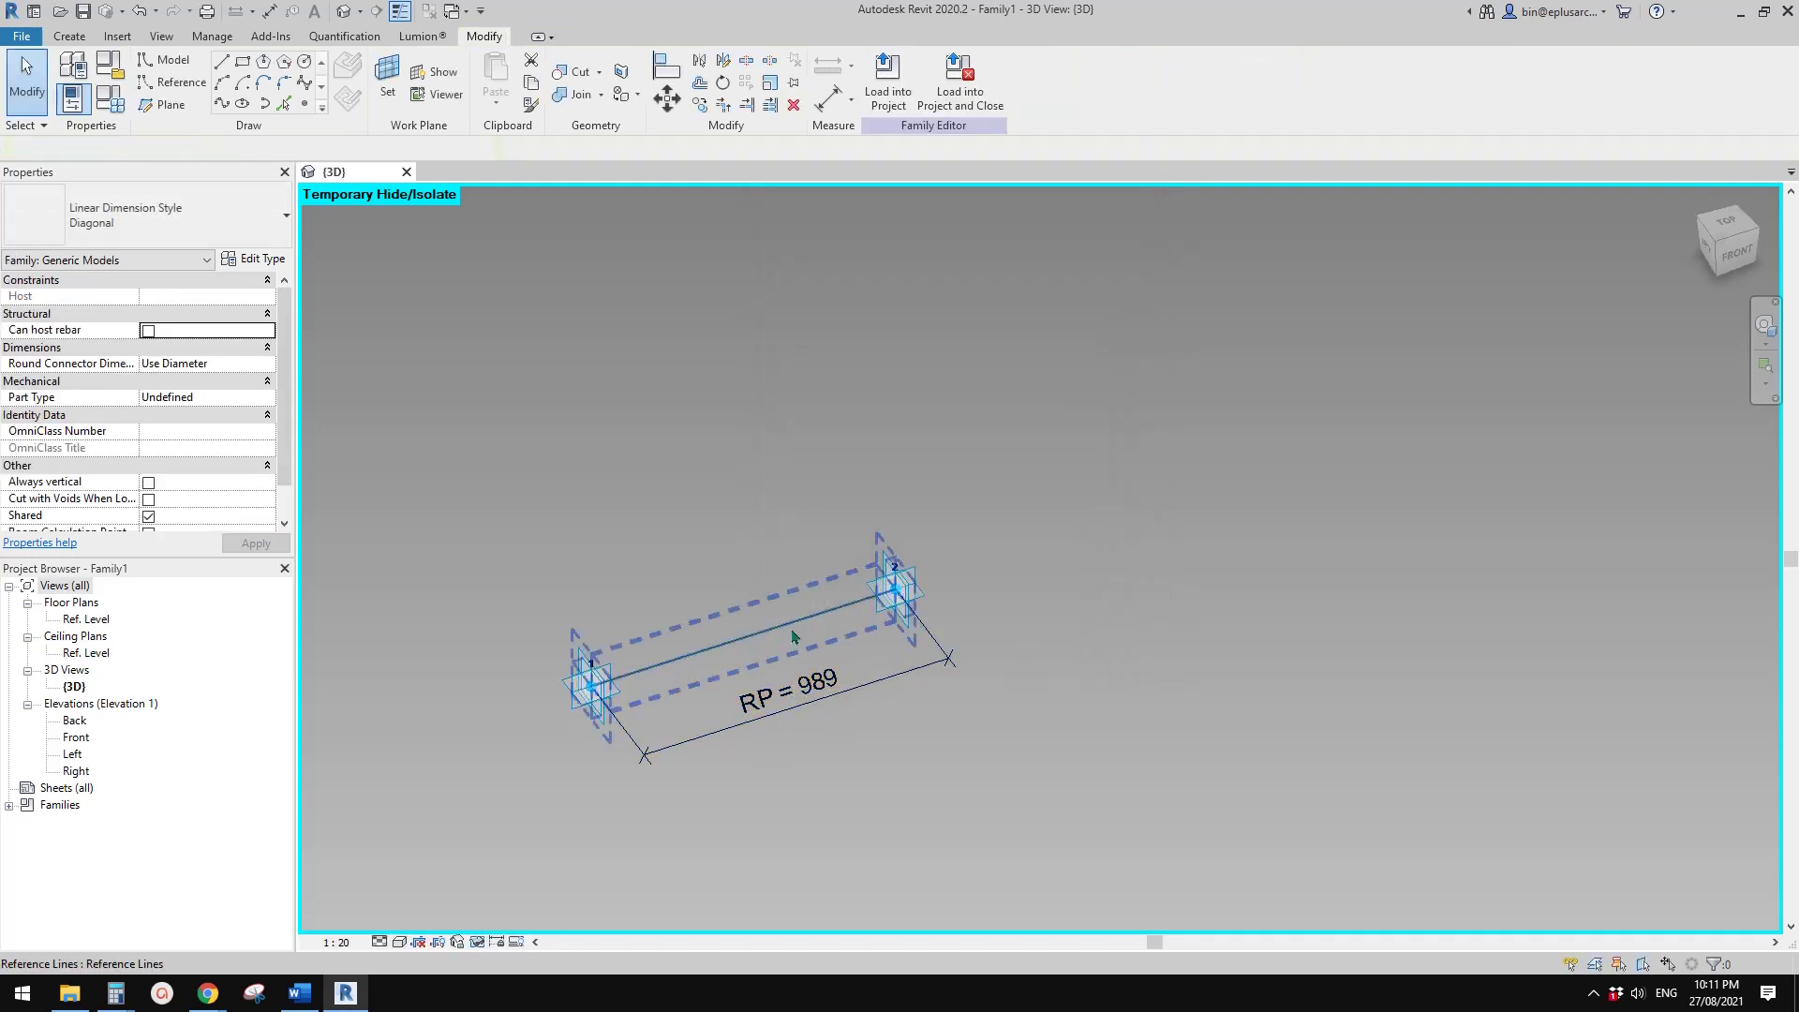
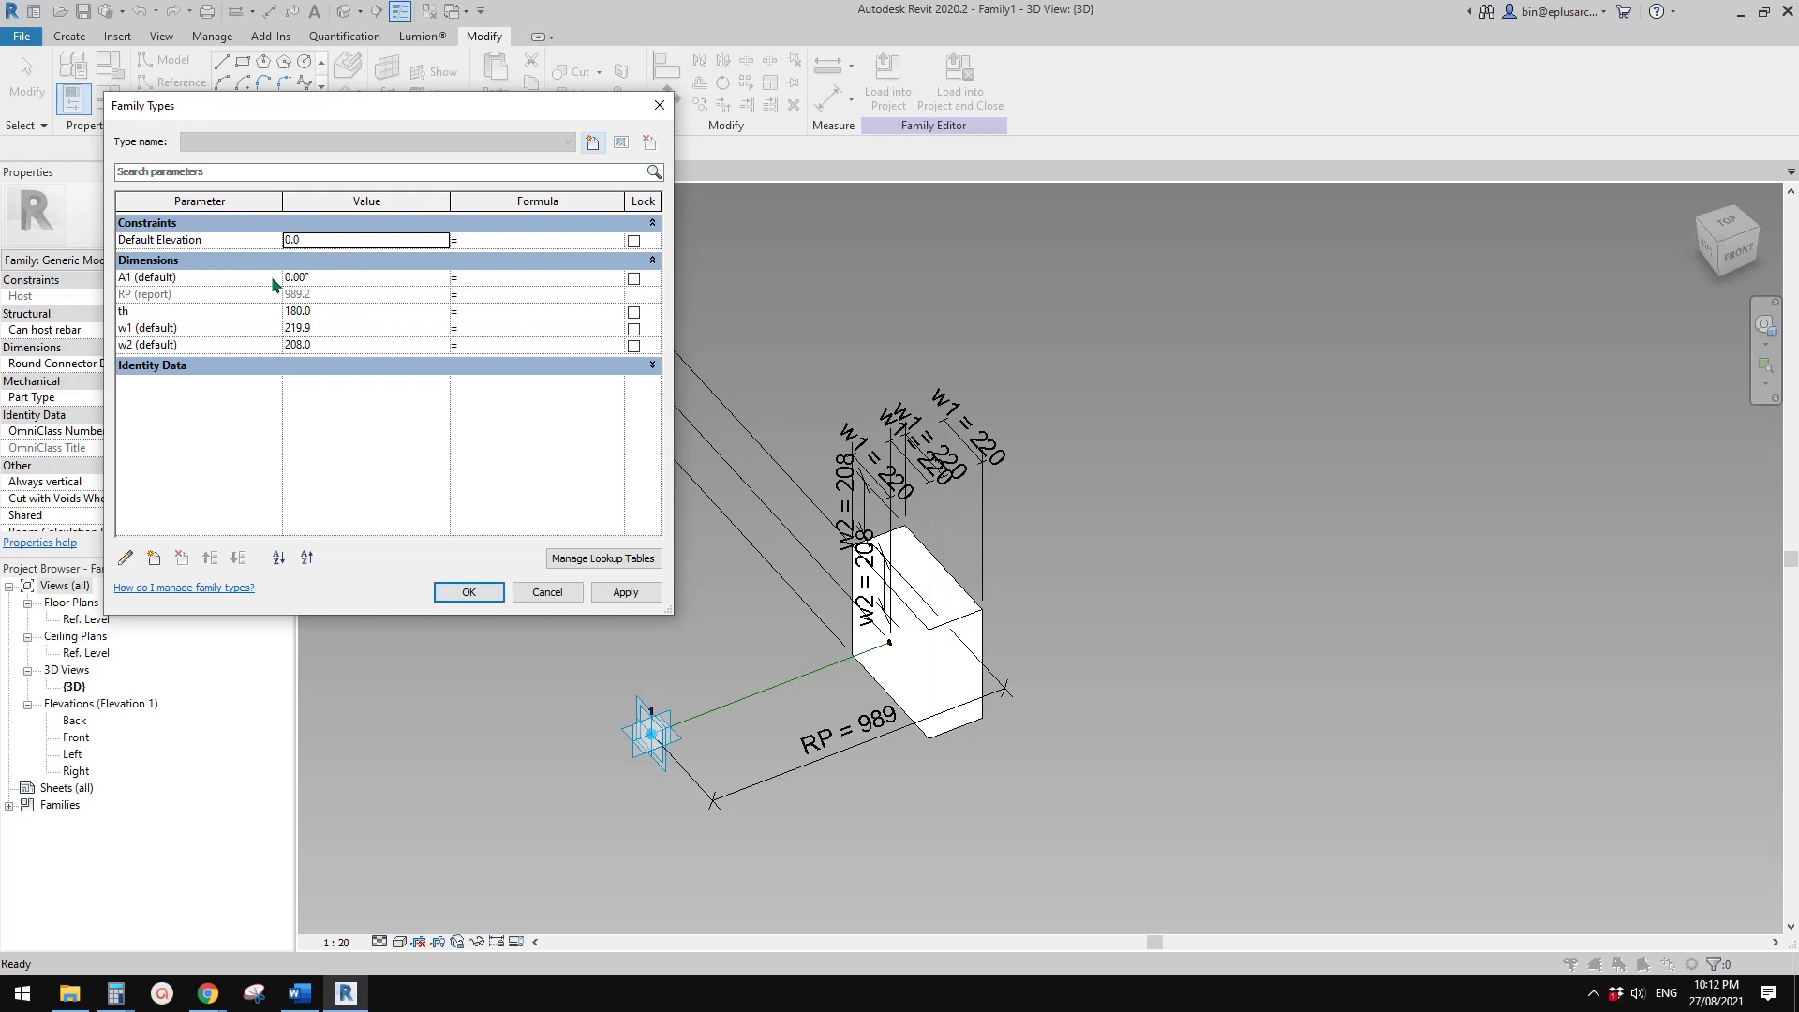
- Add a new instance family parameter named A2 with Angle as its parameter type
click(153, 557)
text(A)
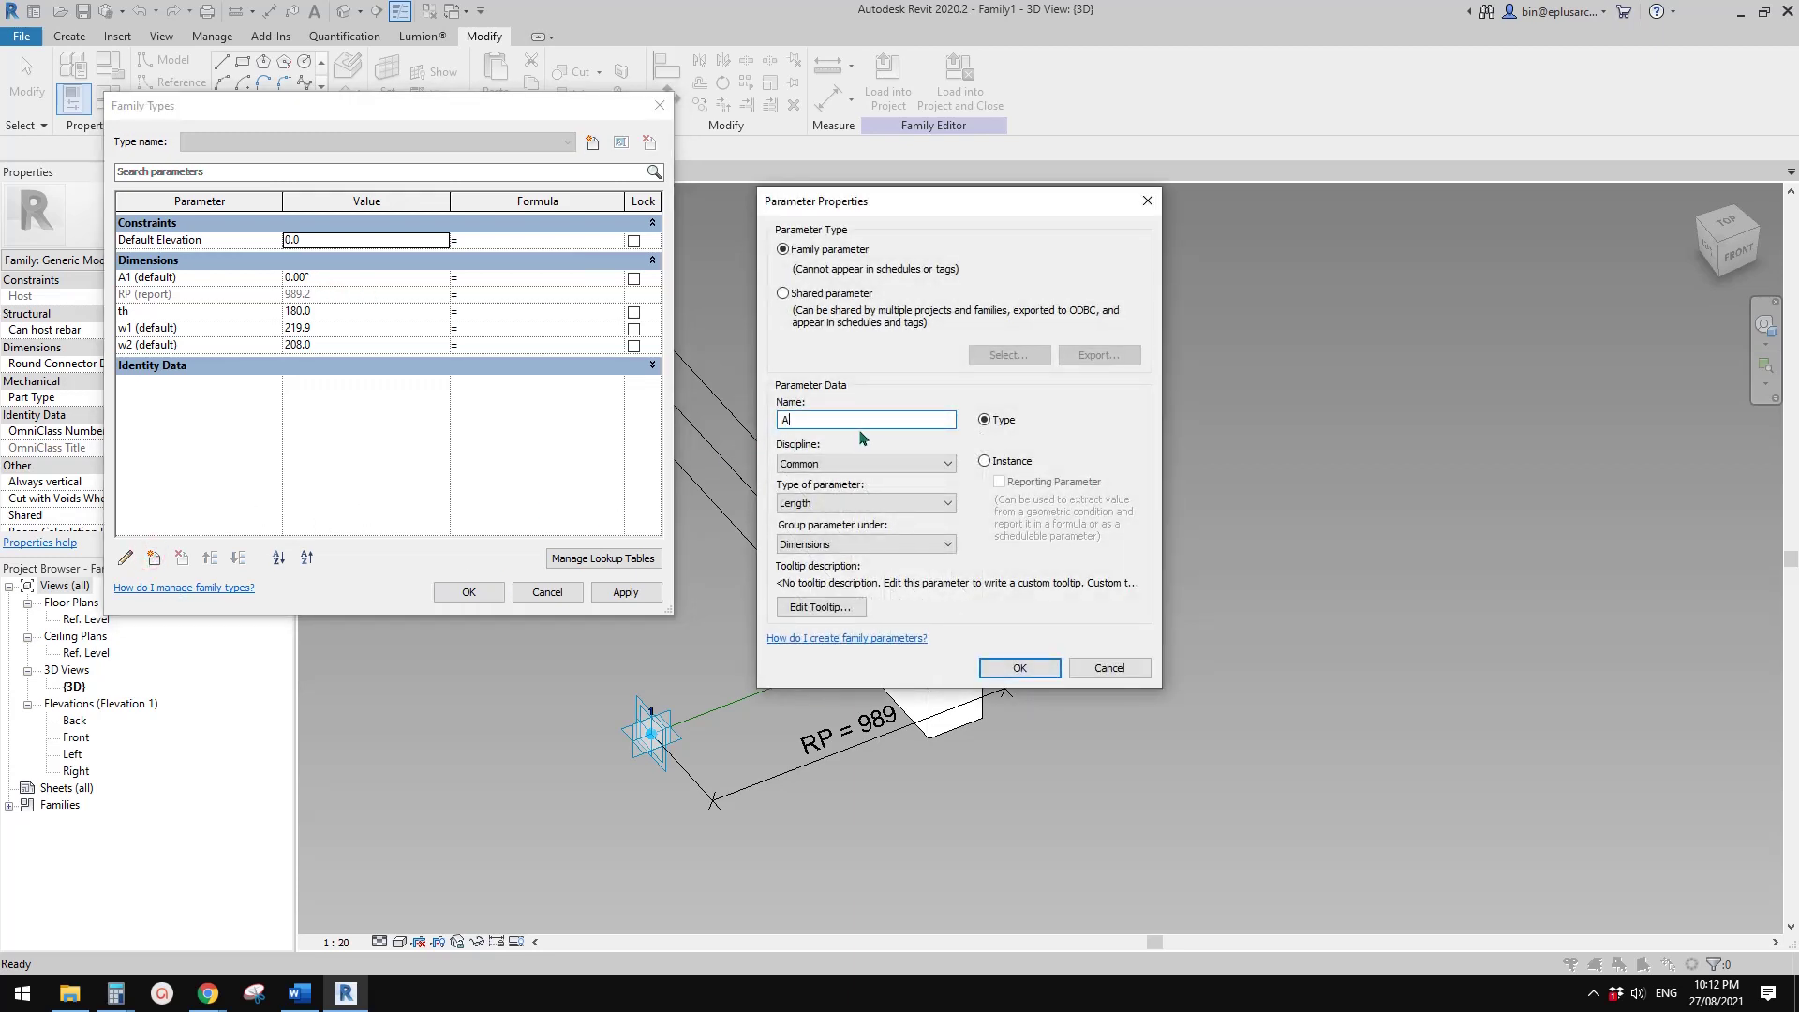
text(2)
click(855, 503)
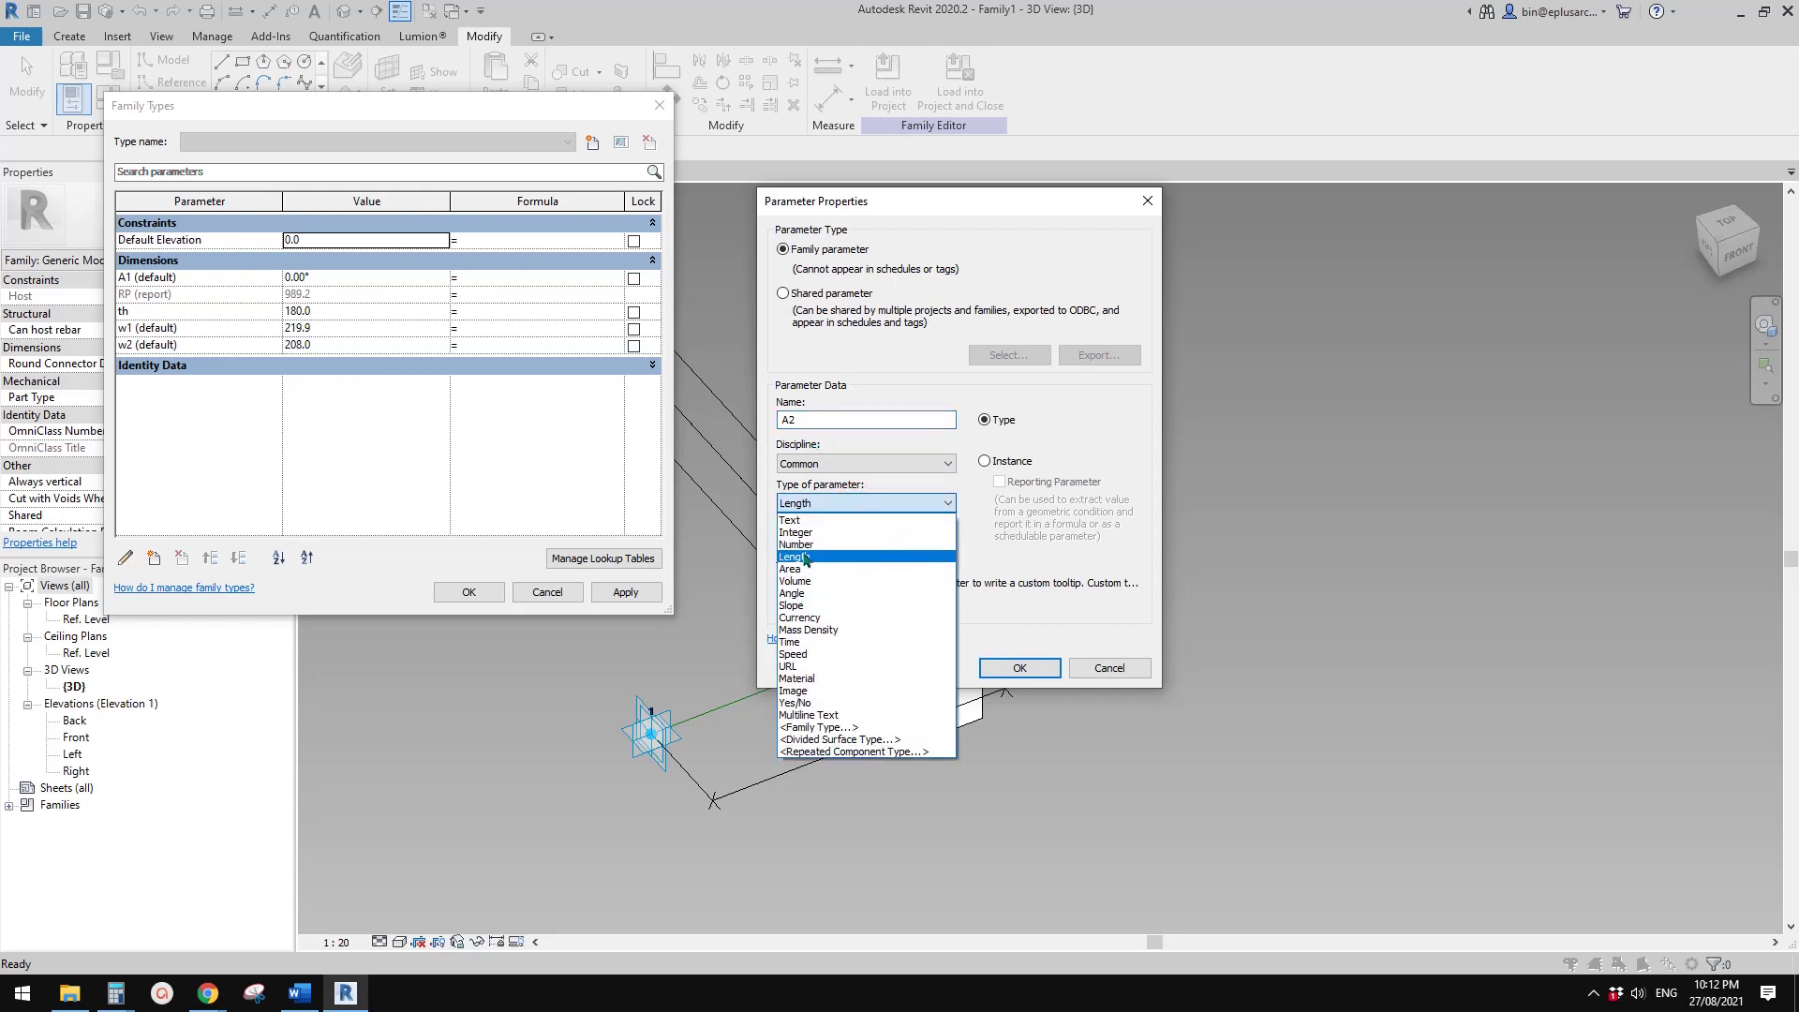
click(796, 593)
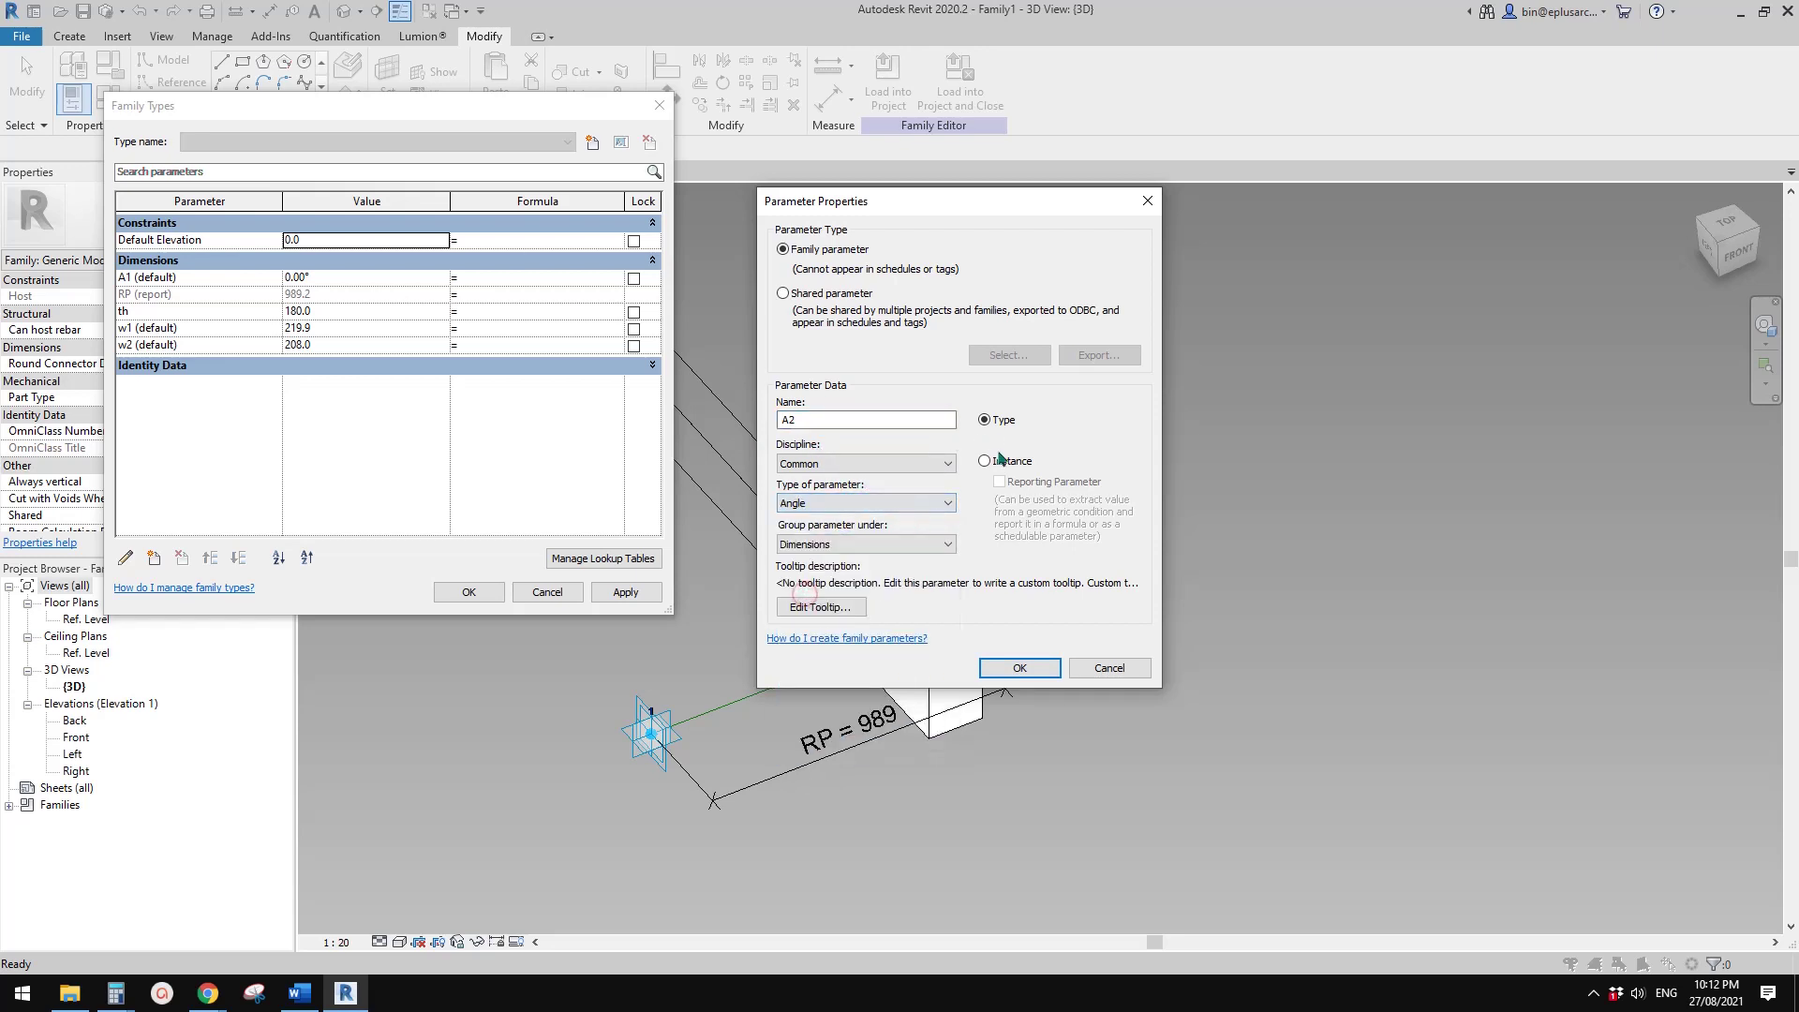
click(999, 463)
click(1019, 667)
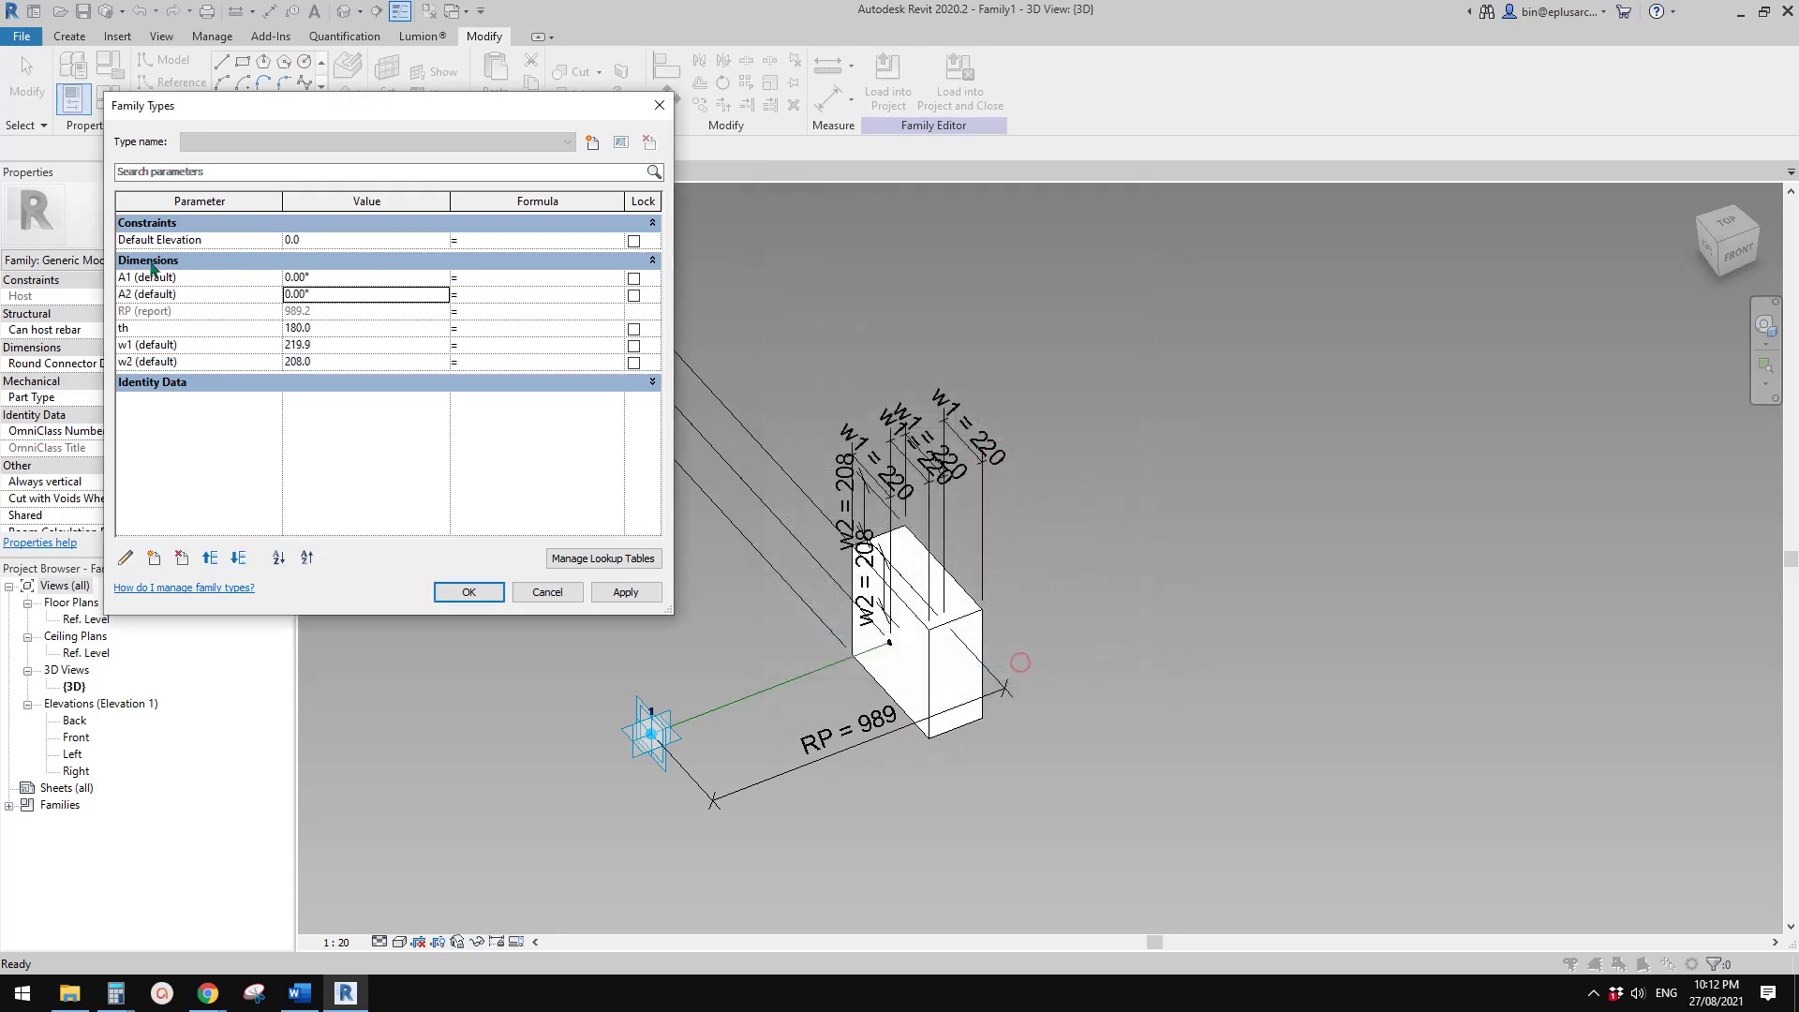
- Set A2 to 3° and drive A1 with the formula RP / th * A2, applying the changes to the step
double_click(328, 297)
text(3)
key(Return)
drag(234, 312, 165, 330)
click(463, 278)
text(RP/th*A2)
key(Return)
click(622, 596)
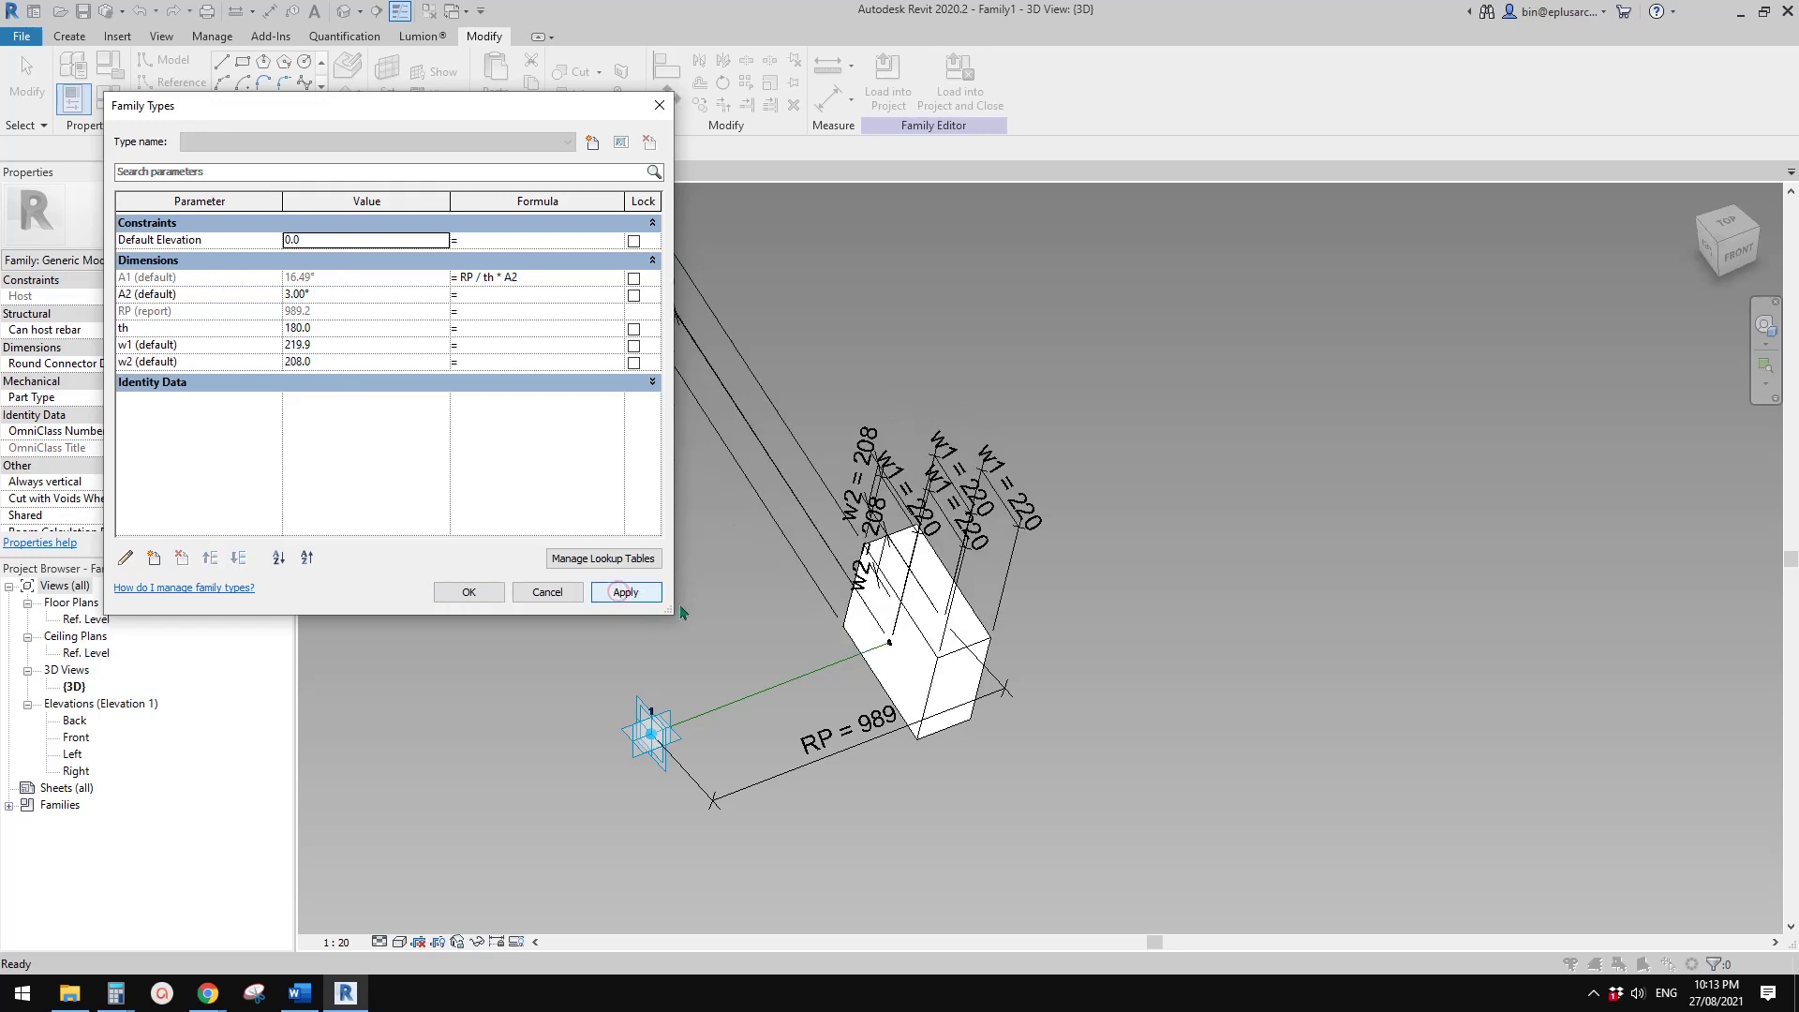
click(475, 592)
shift+middle_drag(932, 692, 1152, 586)
- Flex the step by moving adaptive point 2 along the line, ending about 1265 mm from point 1
click(110, 98)
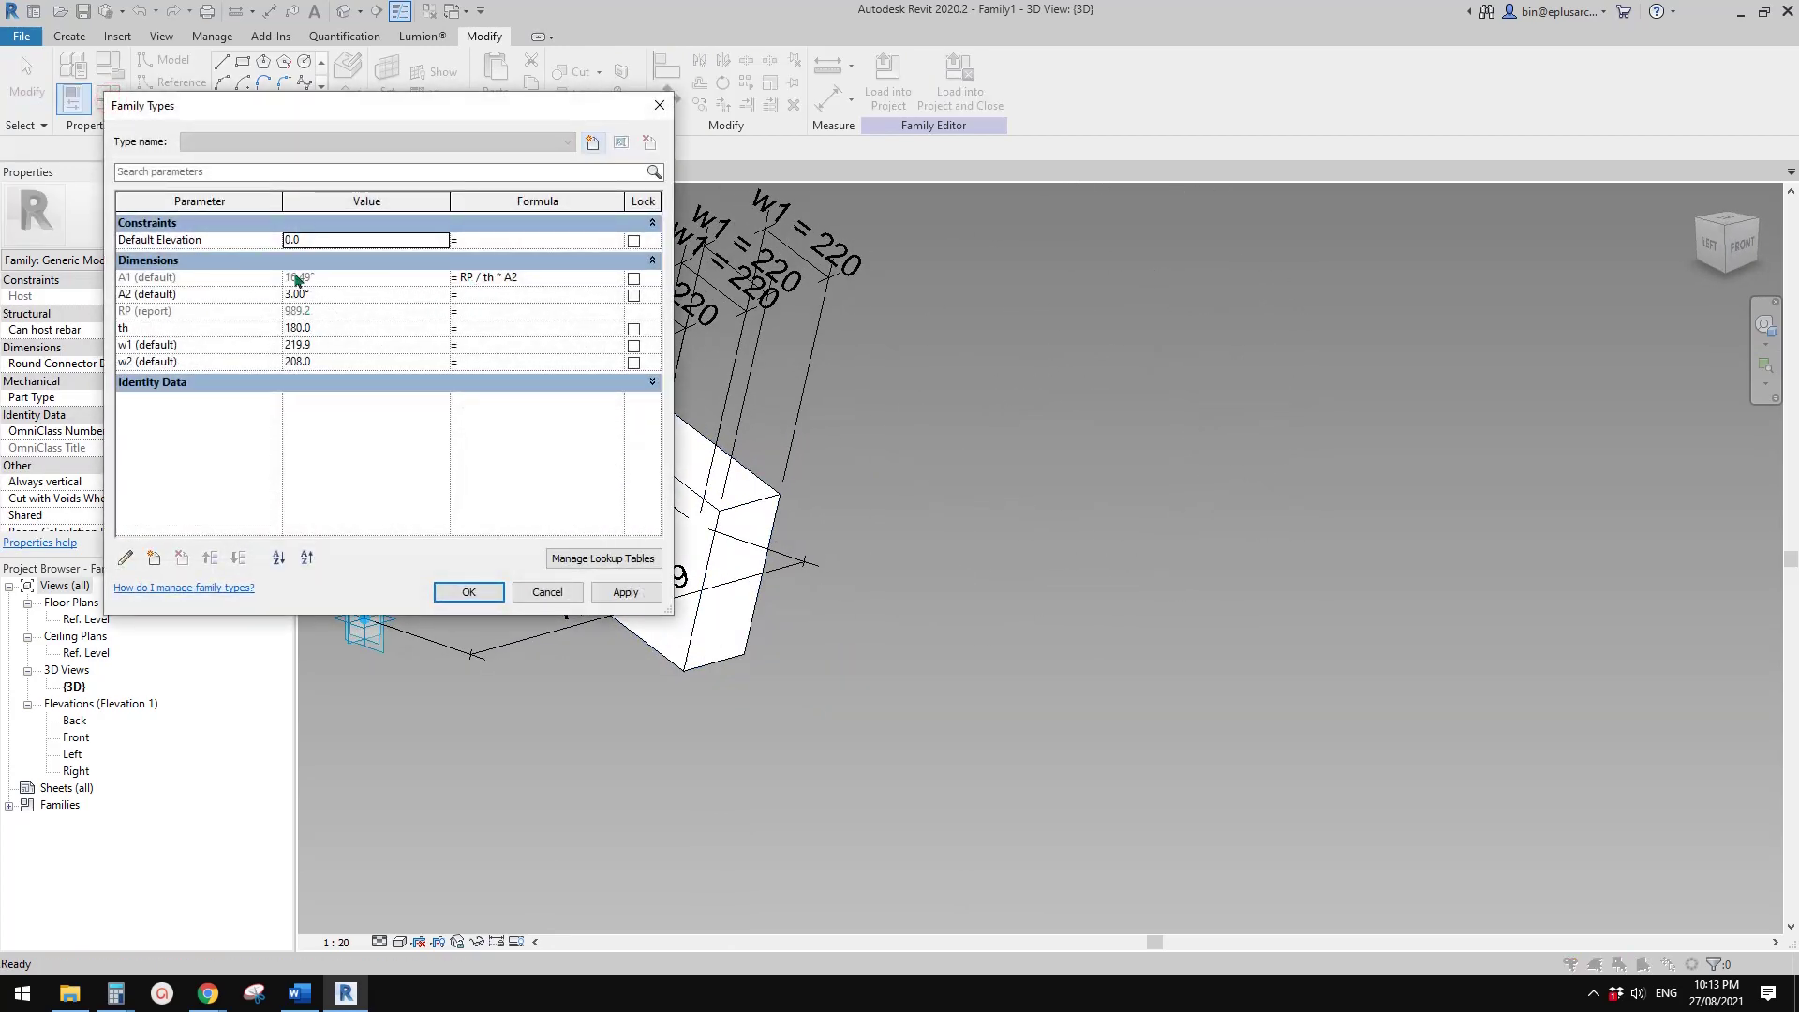
click(659, 105)
middle_drag(788, 385, 743, 562)
click(921, 643)
shift+middle_drag(921, 643, 946, 625)
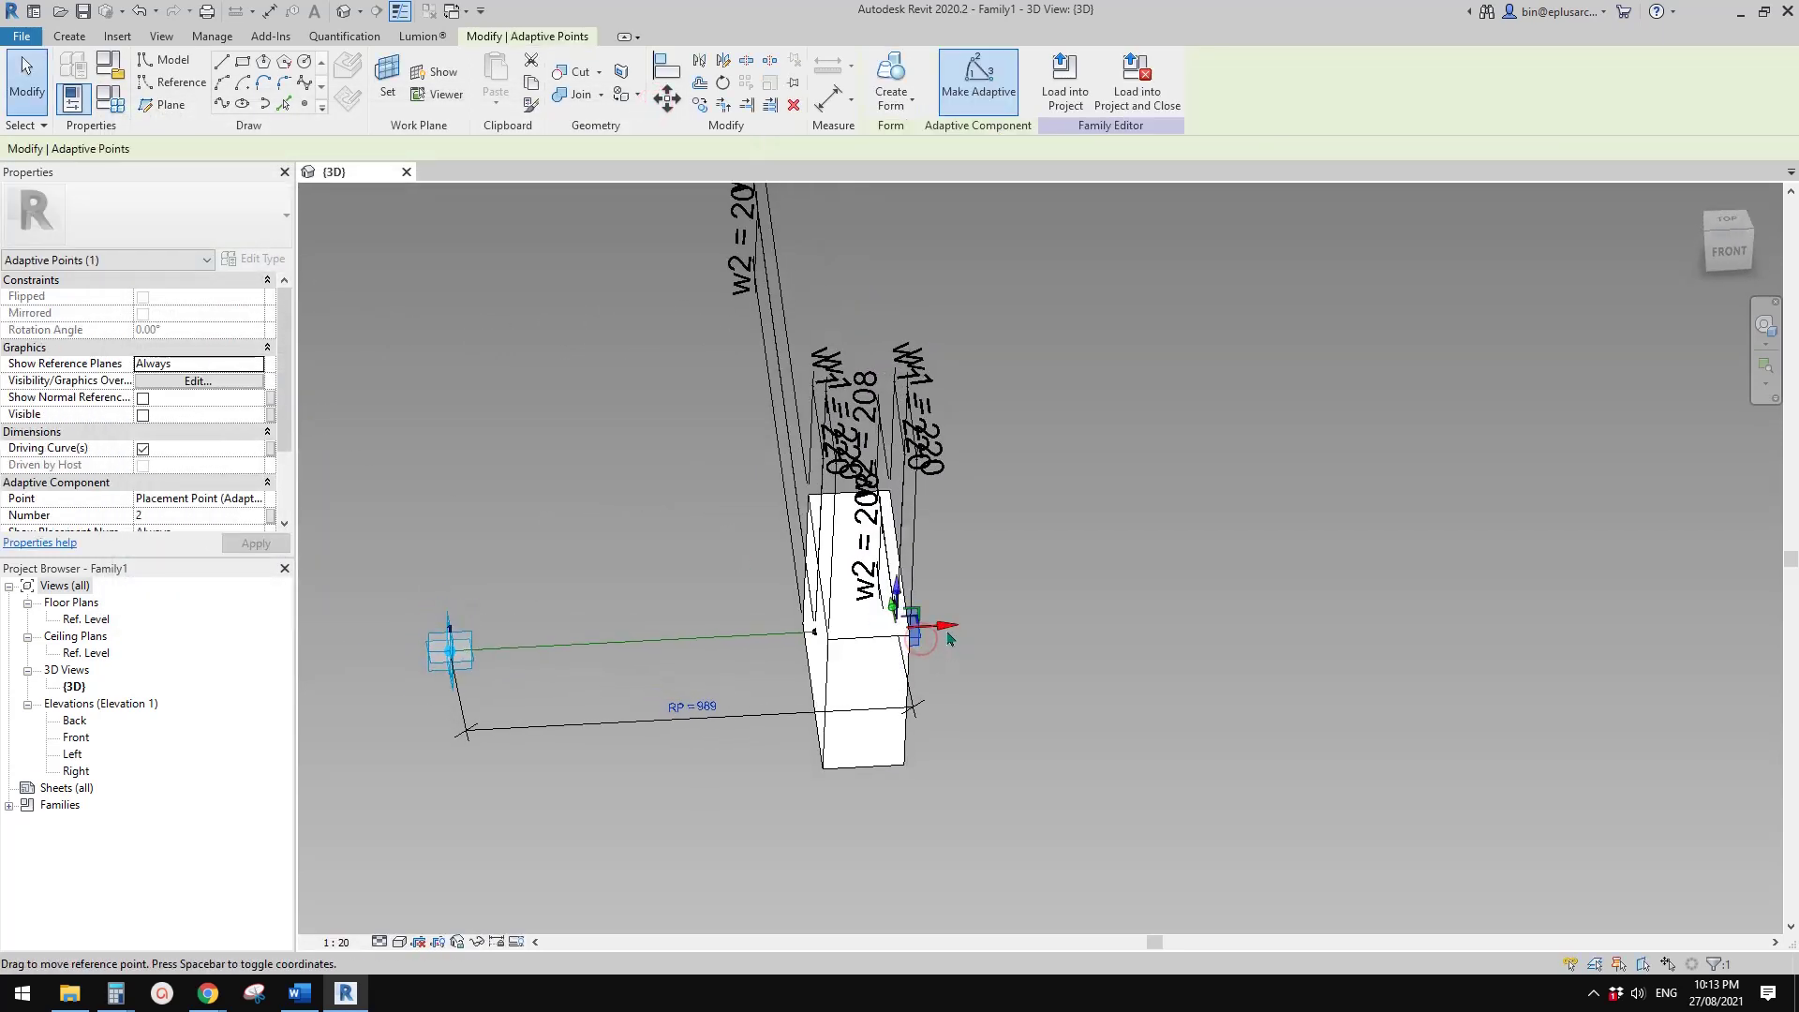
drag(1003, 619, 770, 626)
shift+middle_drag(824, 626, 949, 619)
drag(783, 633, 913, 591)
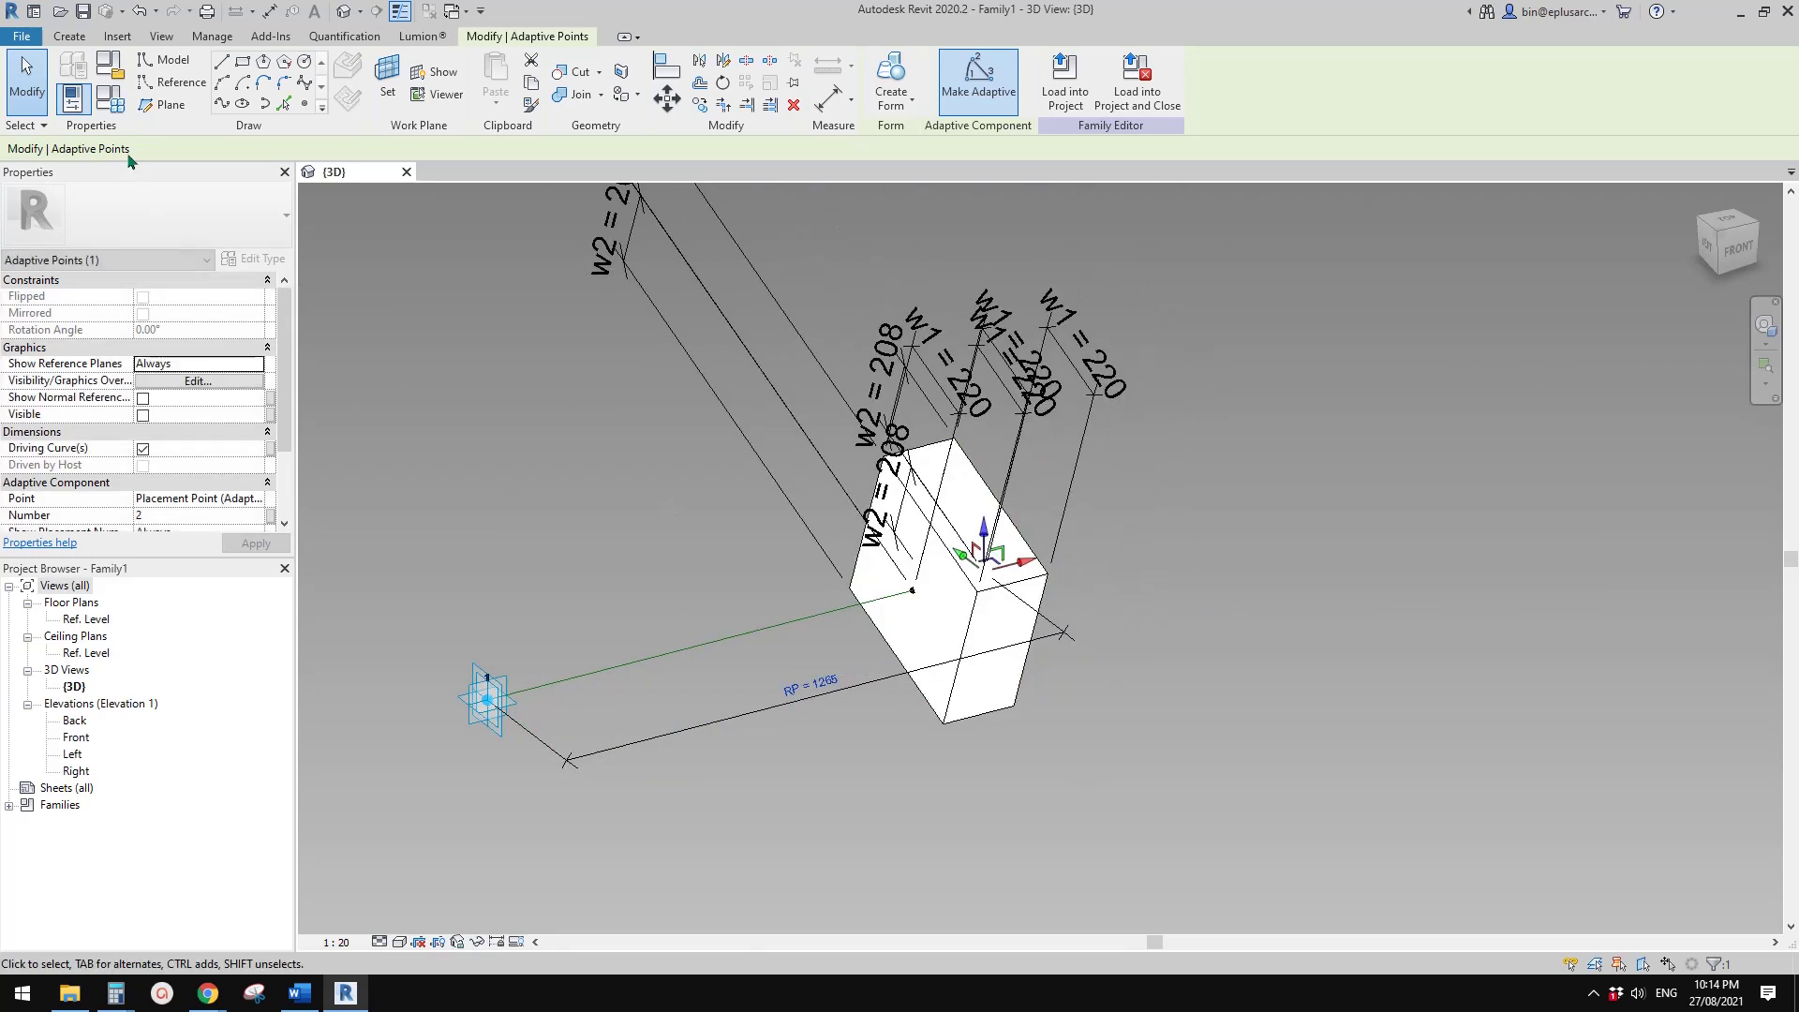
- Change the angle parameter A2 to 10° and apply it to the step
click(111, 93)
click(361, 294)
double_click(343, 291)
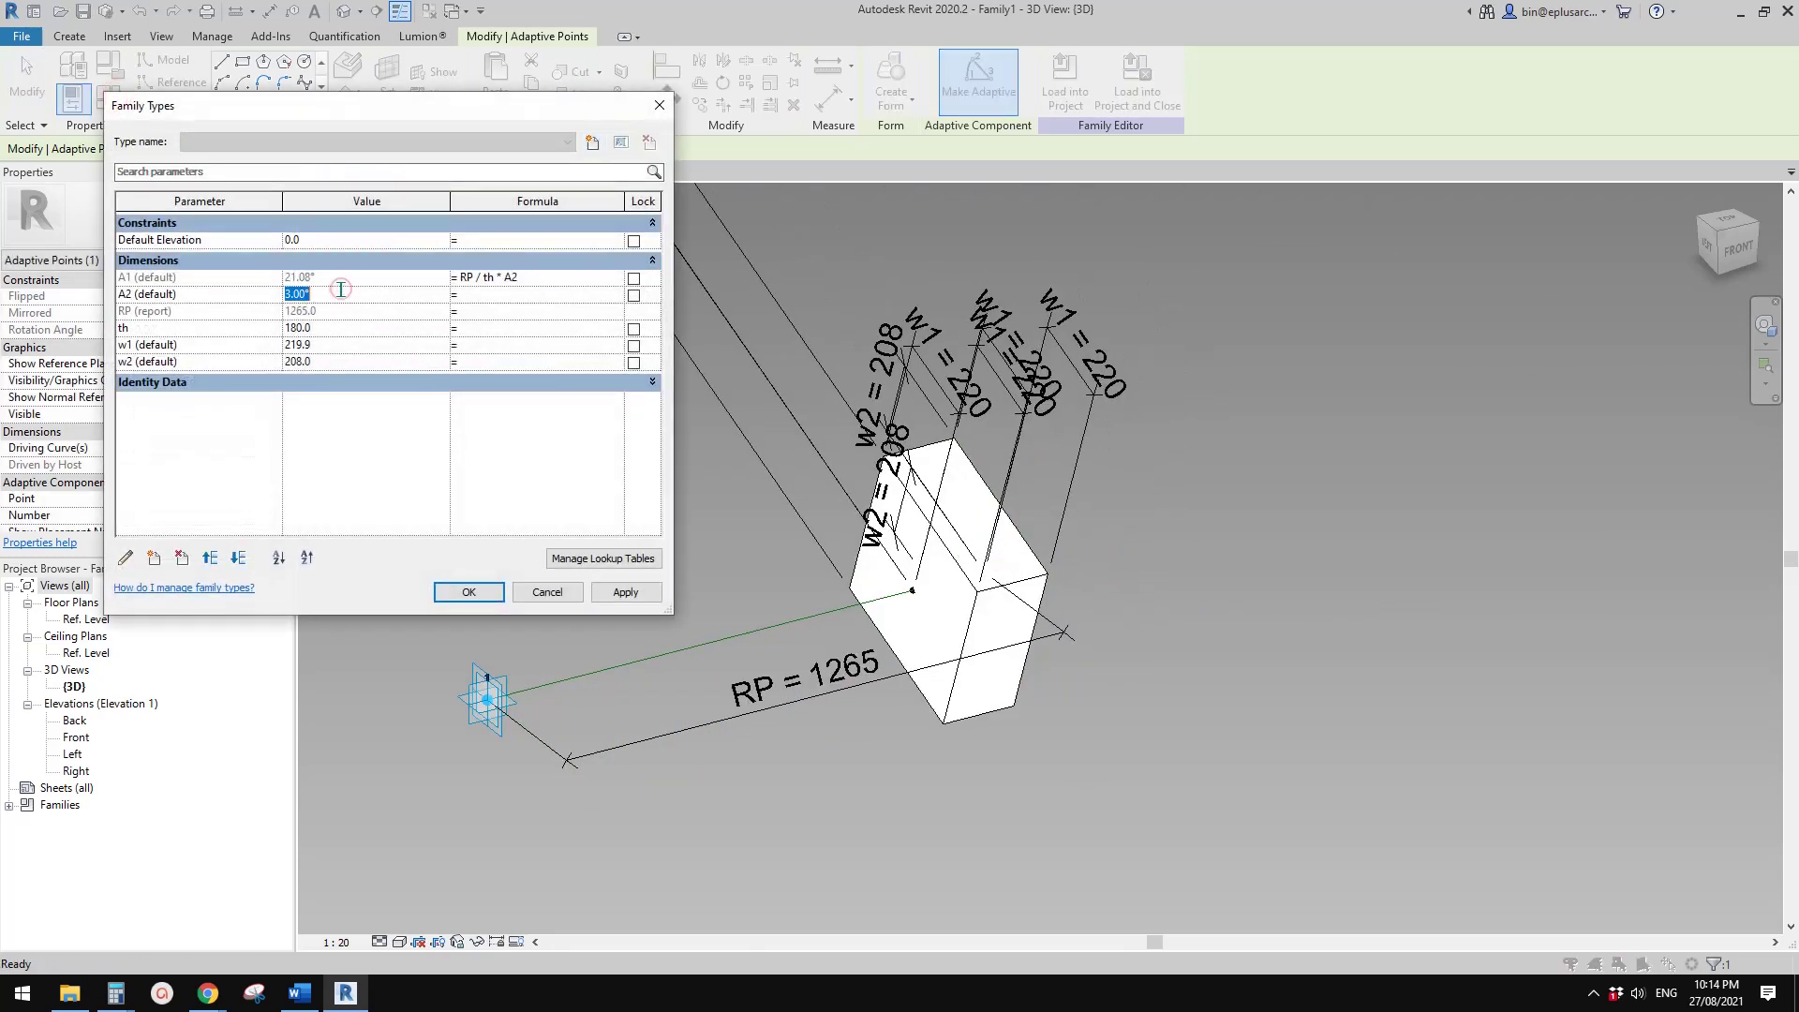
text(10)
click(625, 591)
click(468, 591)
- Flex the step again by moving adaptive point 2 to about 632 mm from point 1
shift+middle_drag(1116, 641, 1039, 656)
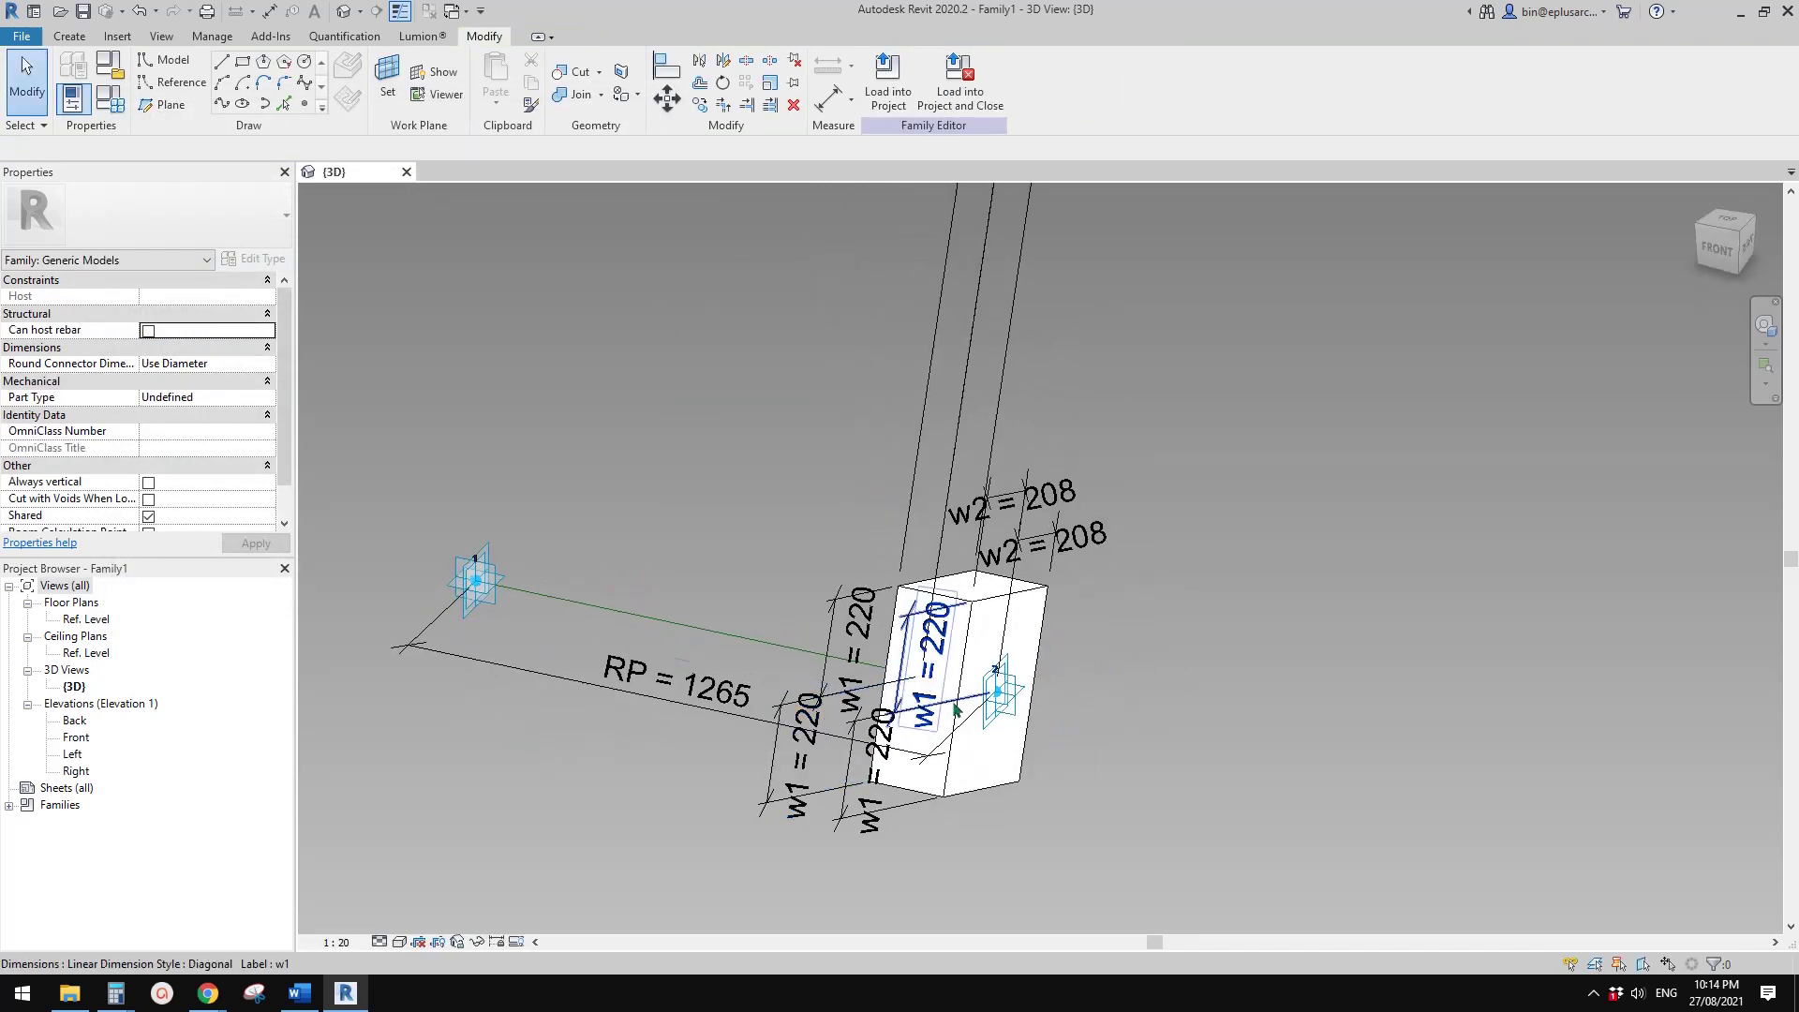
click(1002, 695)
drag(1131, 712, 749, 688)
shift+middle_drag(697, 688, 801, 628)
click(903, 675)
middle_drag(734, 561, 875, 578)
scroll(875, 578, up, 1)
middle_drag(703, 502, 727, 514)
middle_drag(655, 433, 687, 393)
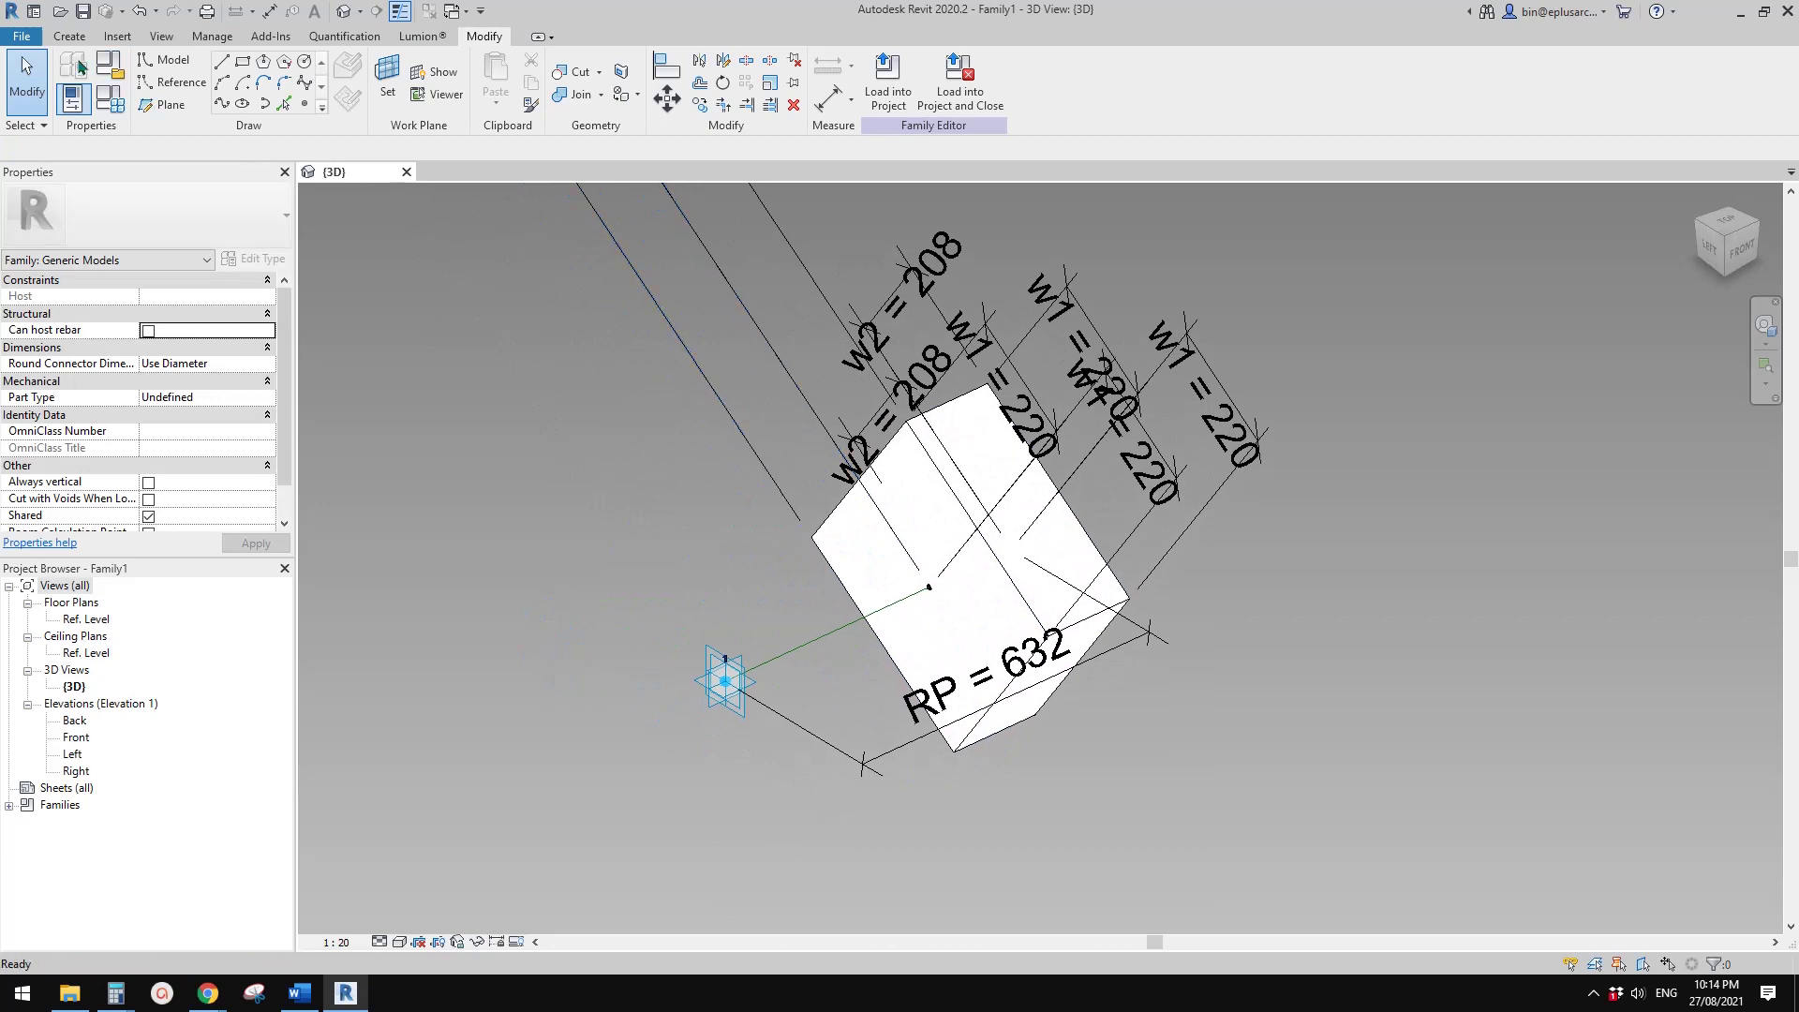
- Create a new conceptual mass family from the mass template
click(20, 35)
click(114, 106)
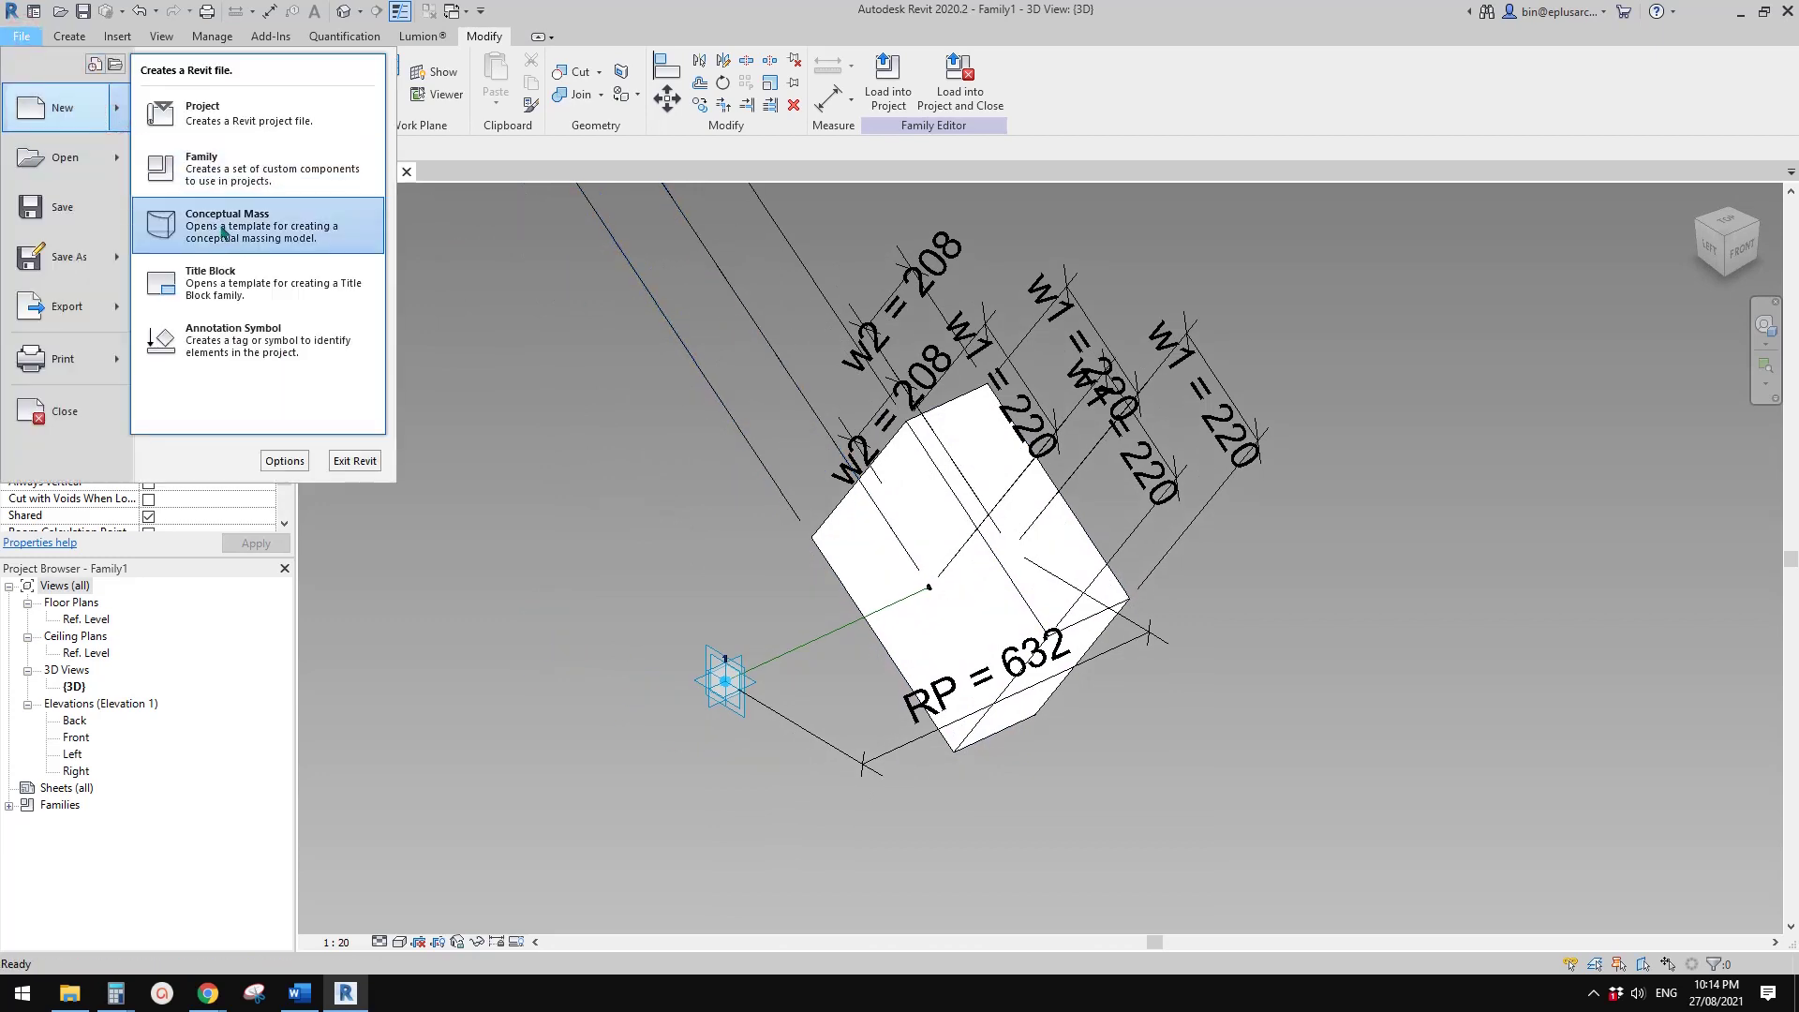
click(251, 228)
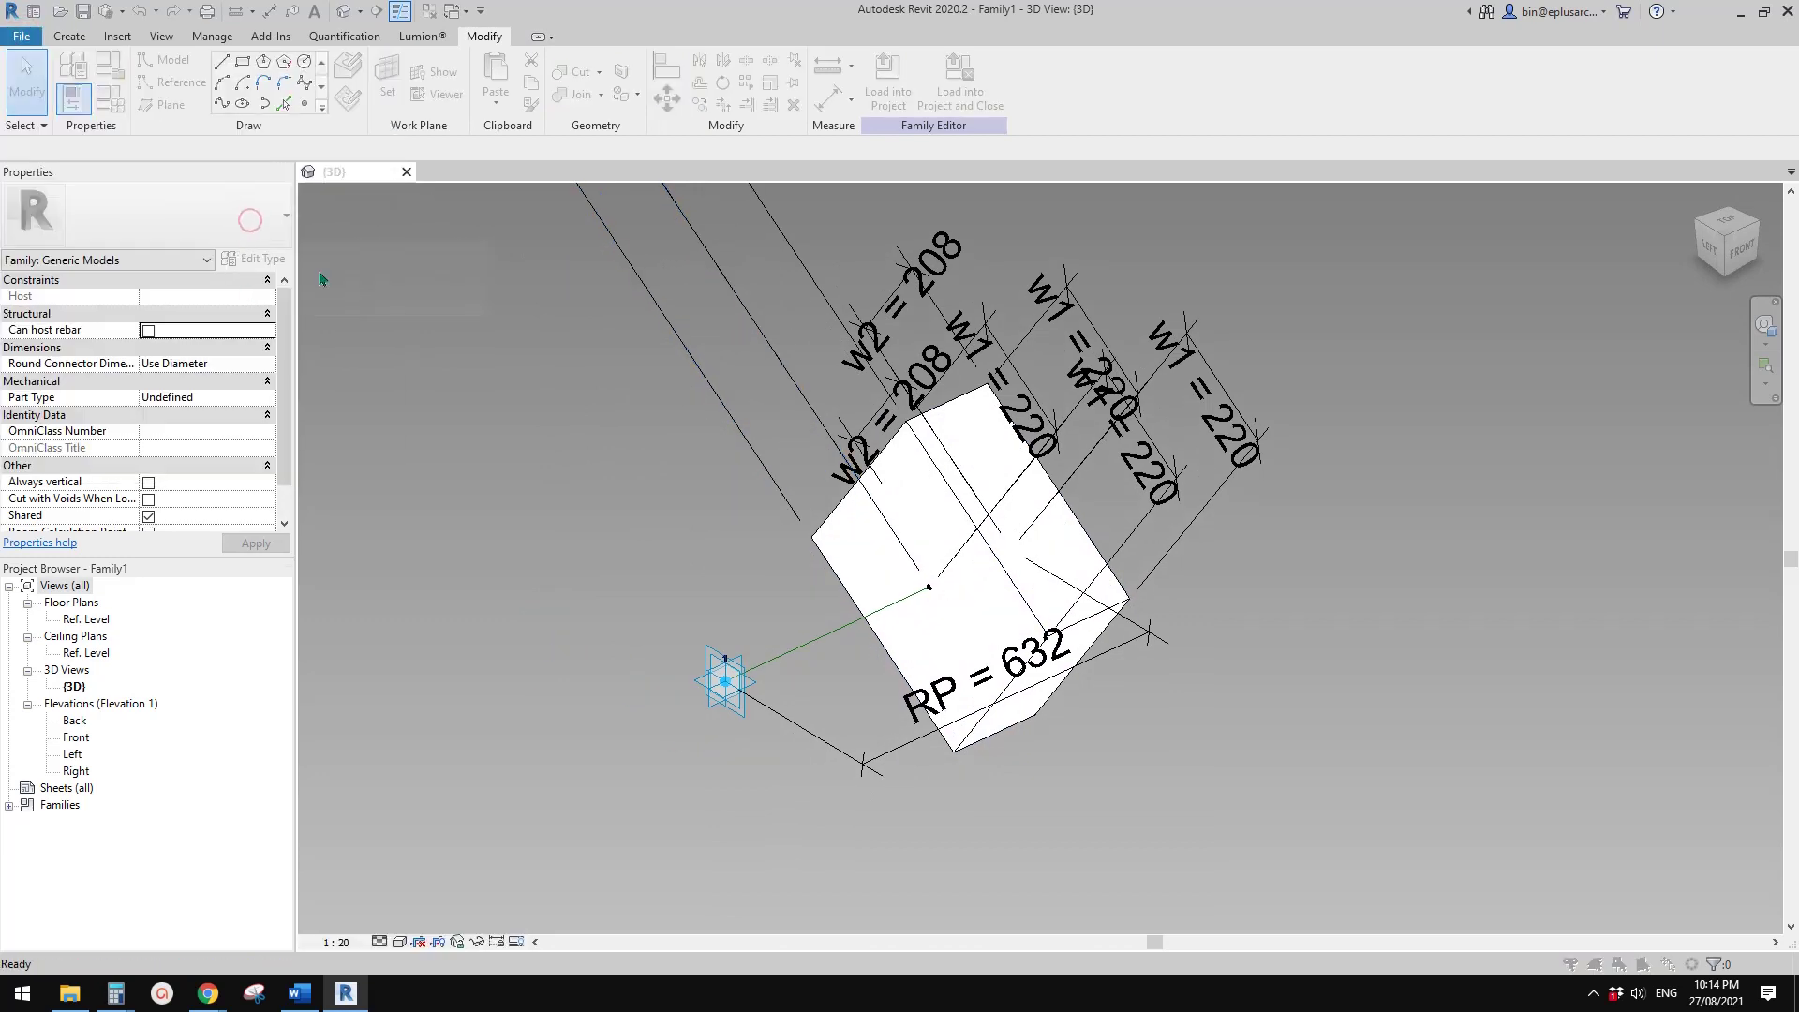
double_click(507, 249)
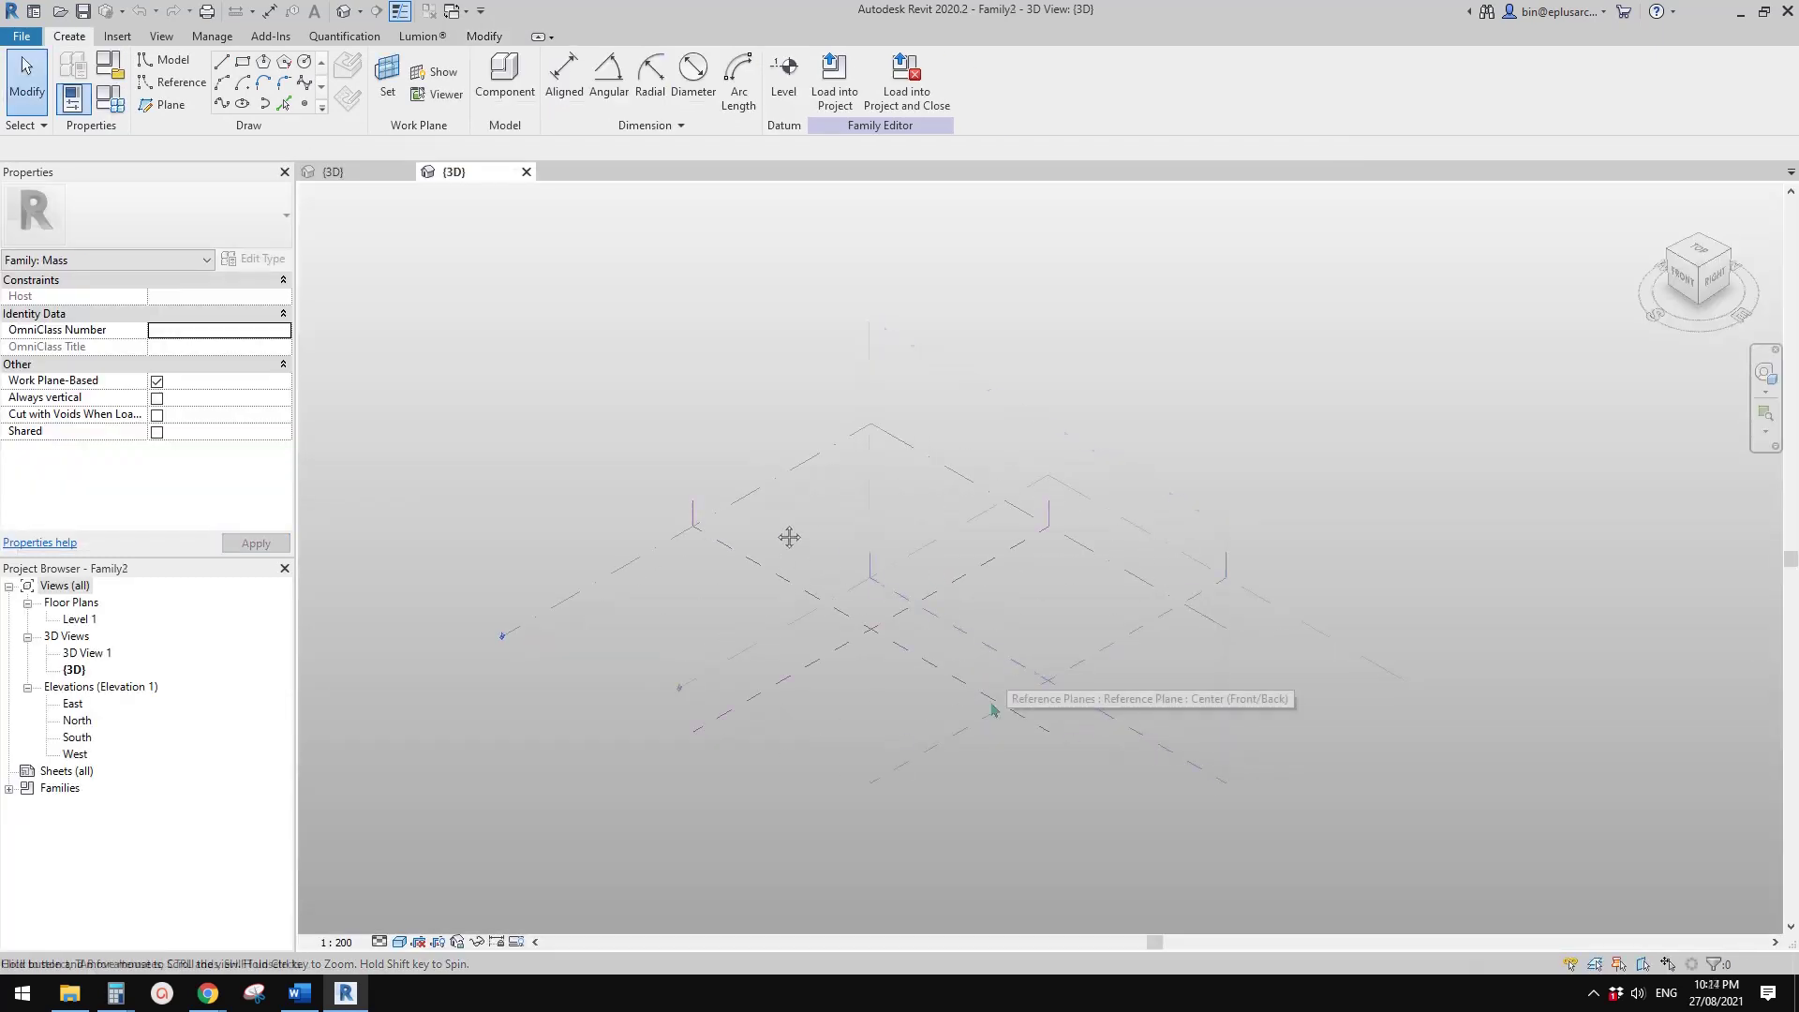
- Place a reference point on Level 1, away from the intersection of the center reference planes
click(308, 105)
click(867, 664)
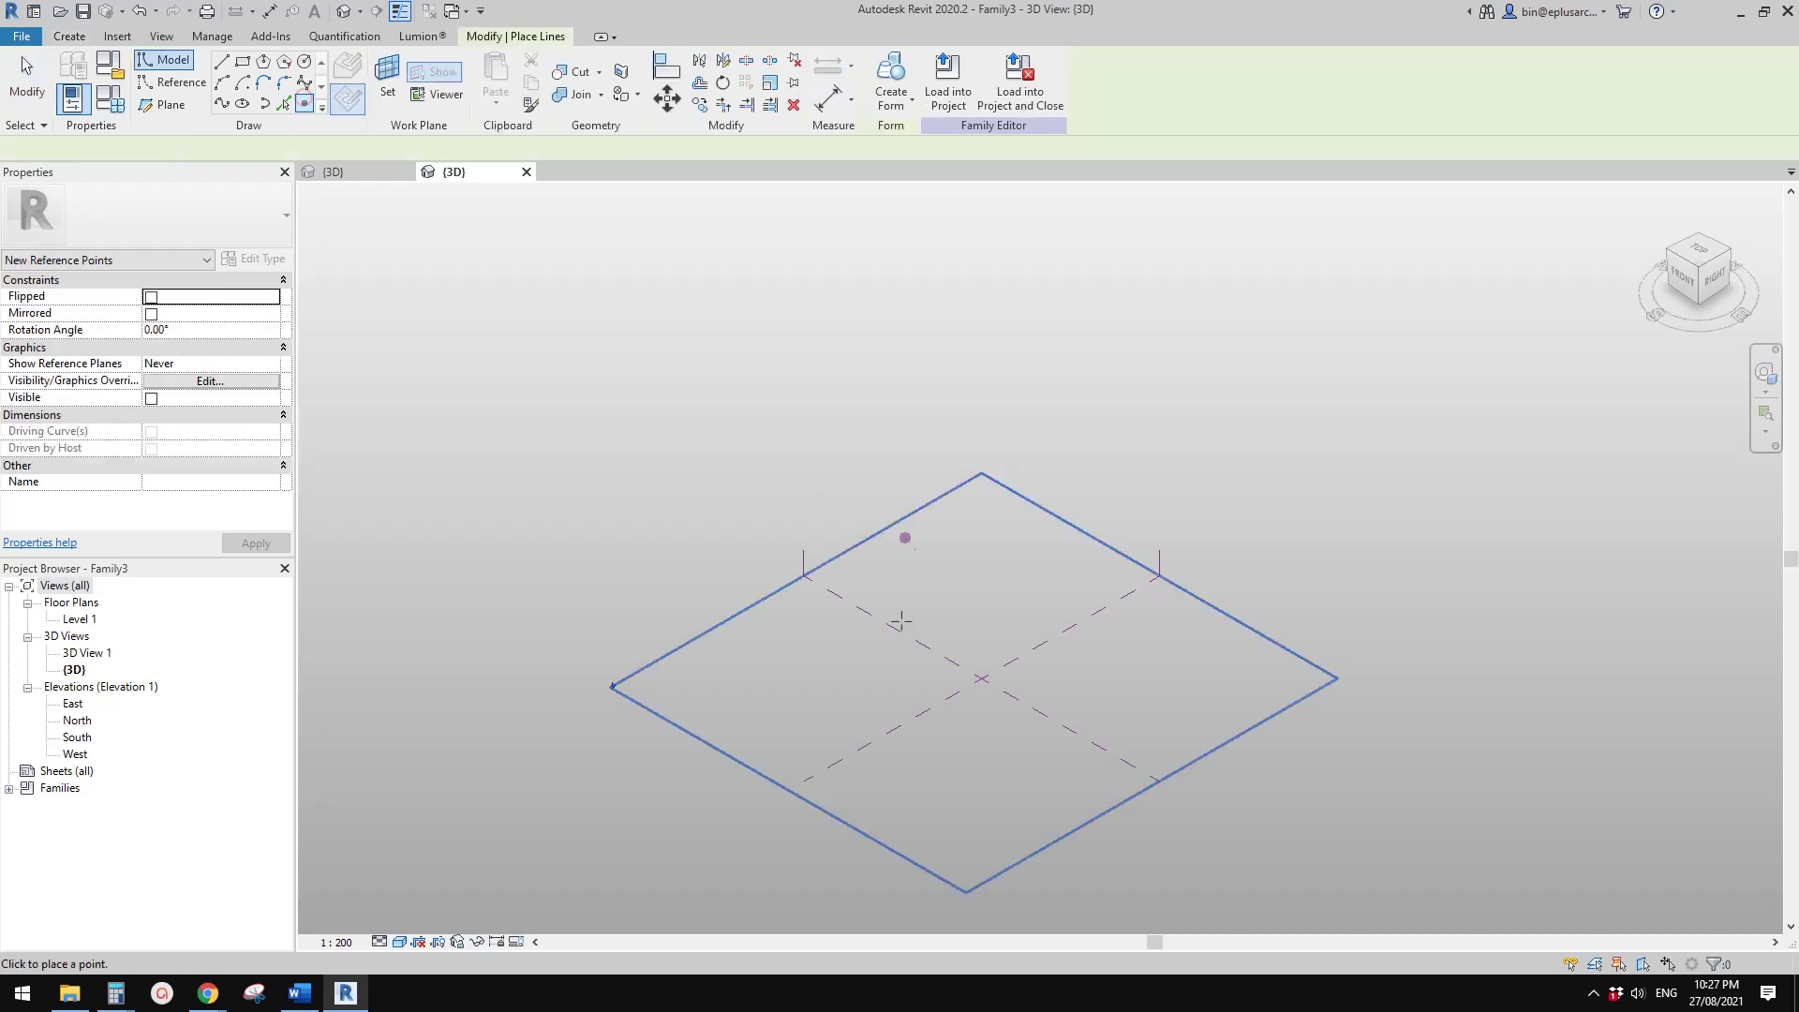
key(Escape)
key(Escape)
click(870, 667)
scroll(869, 667, up, 2)
middle_drag(869, 667, 828, 675)
- Set the placed reference point's horizontal plane as the work plane and host a second reference point on it
click(309, 105)
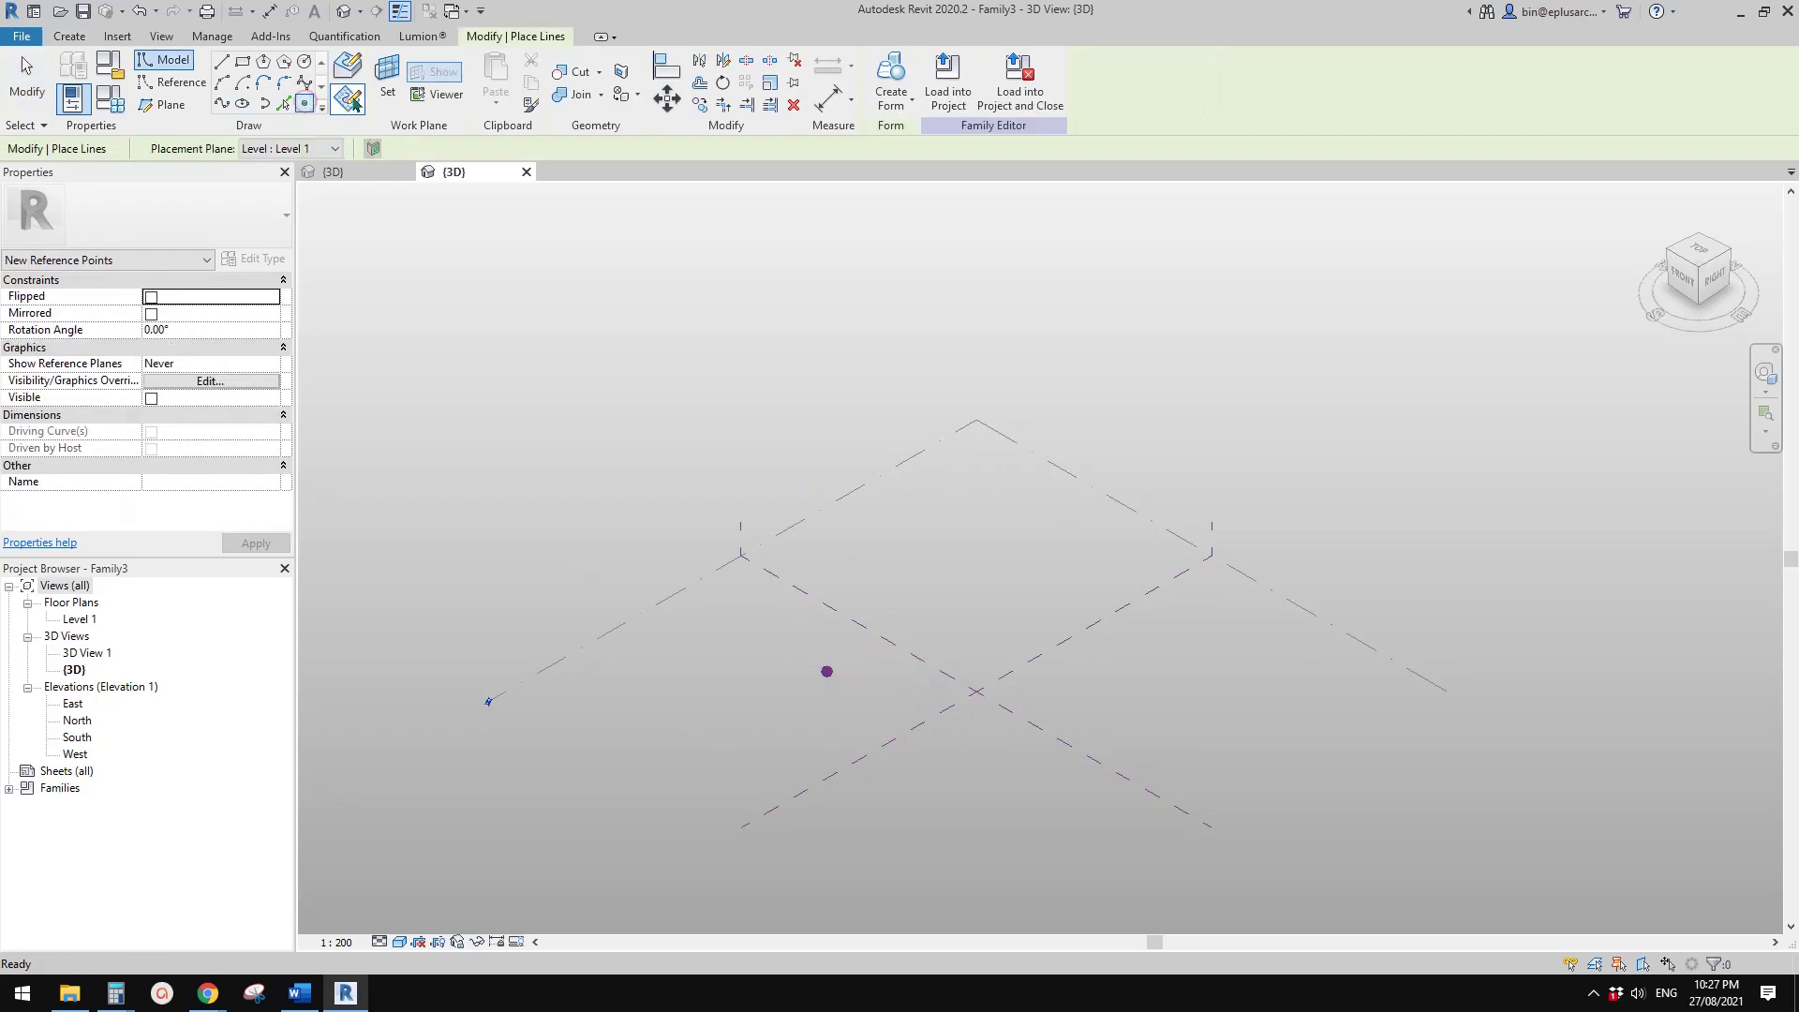
key(Escape)
click(387, 84)
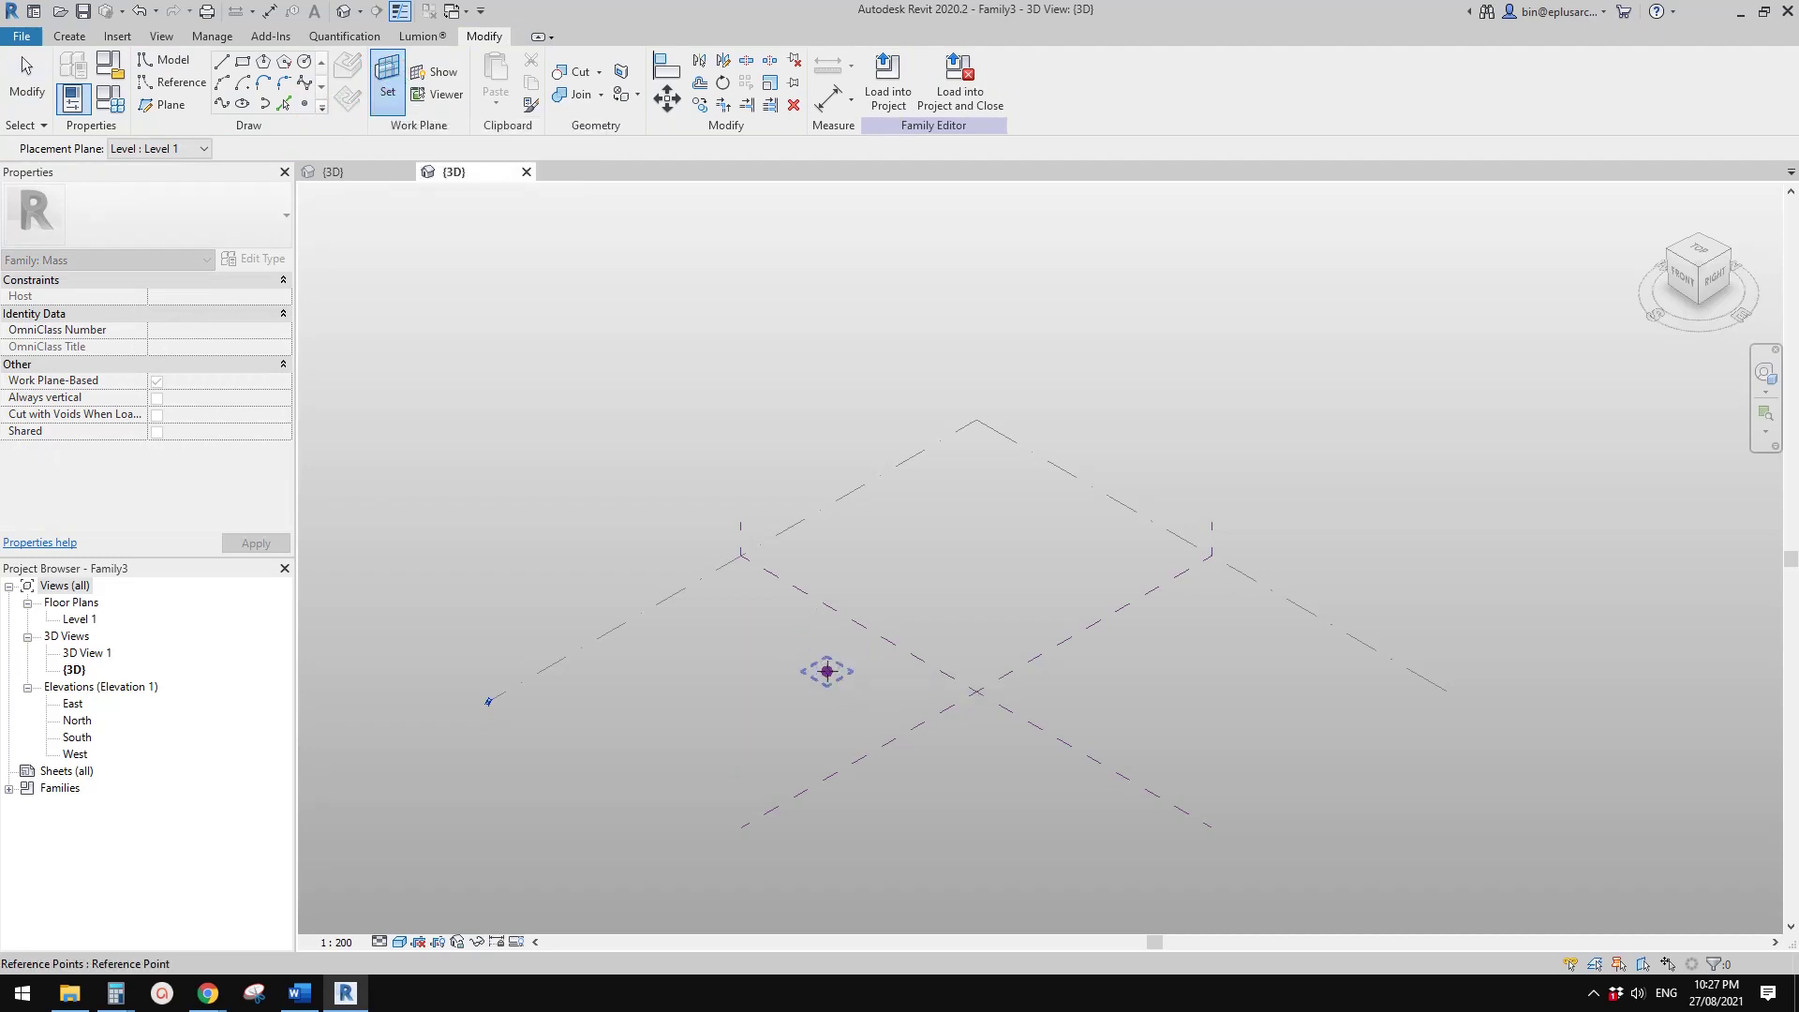
click(826, 671)
key(Return)
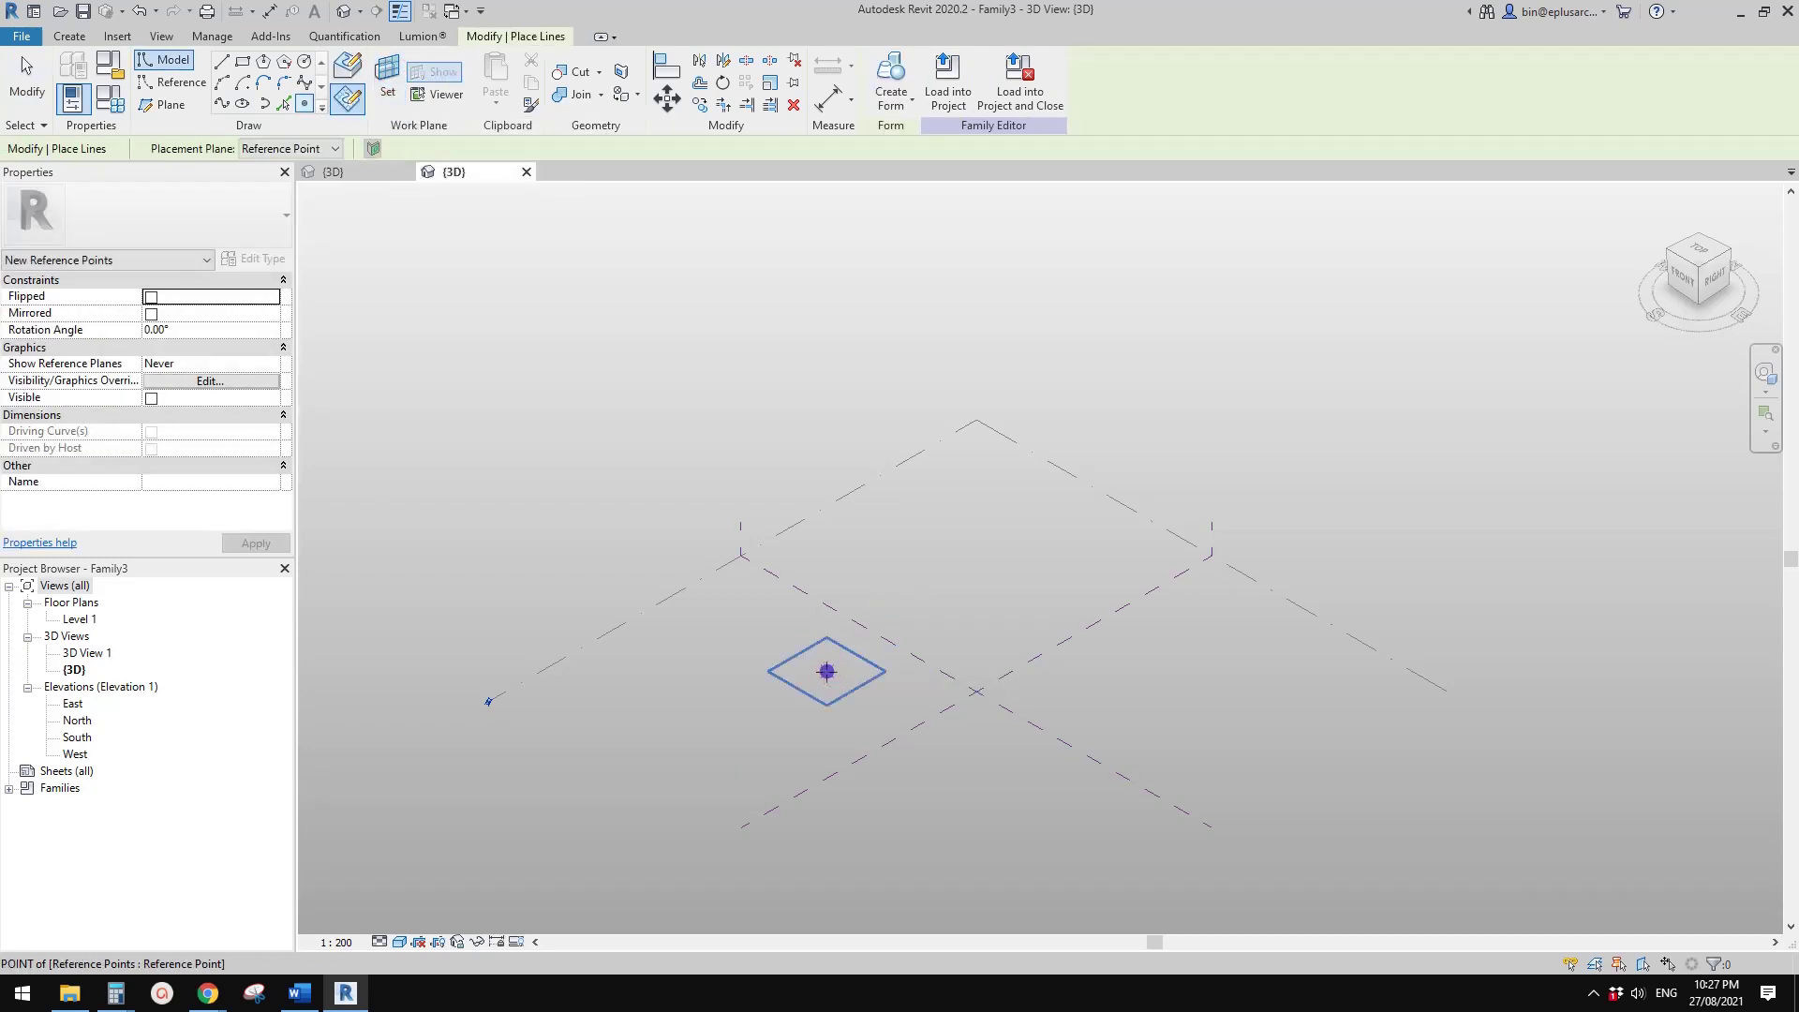
click(828, 673)
click(965, 556)
key(Escape)
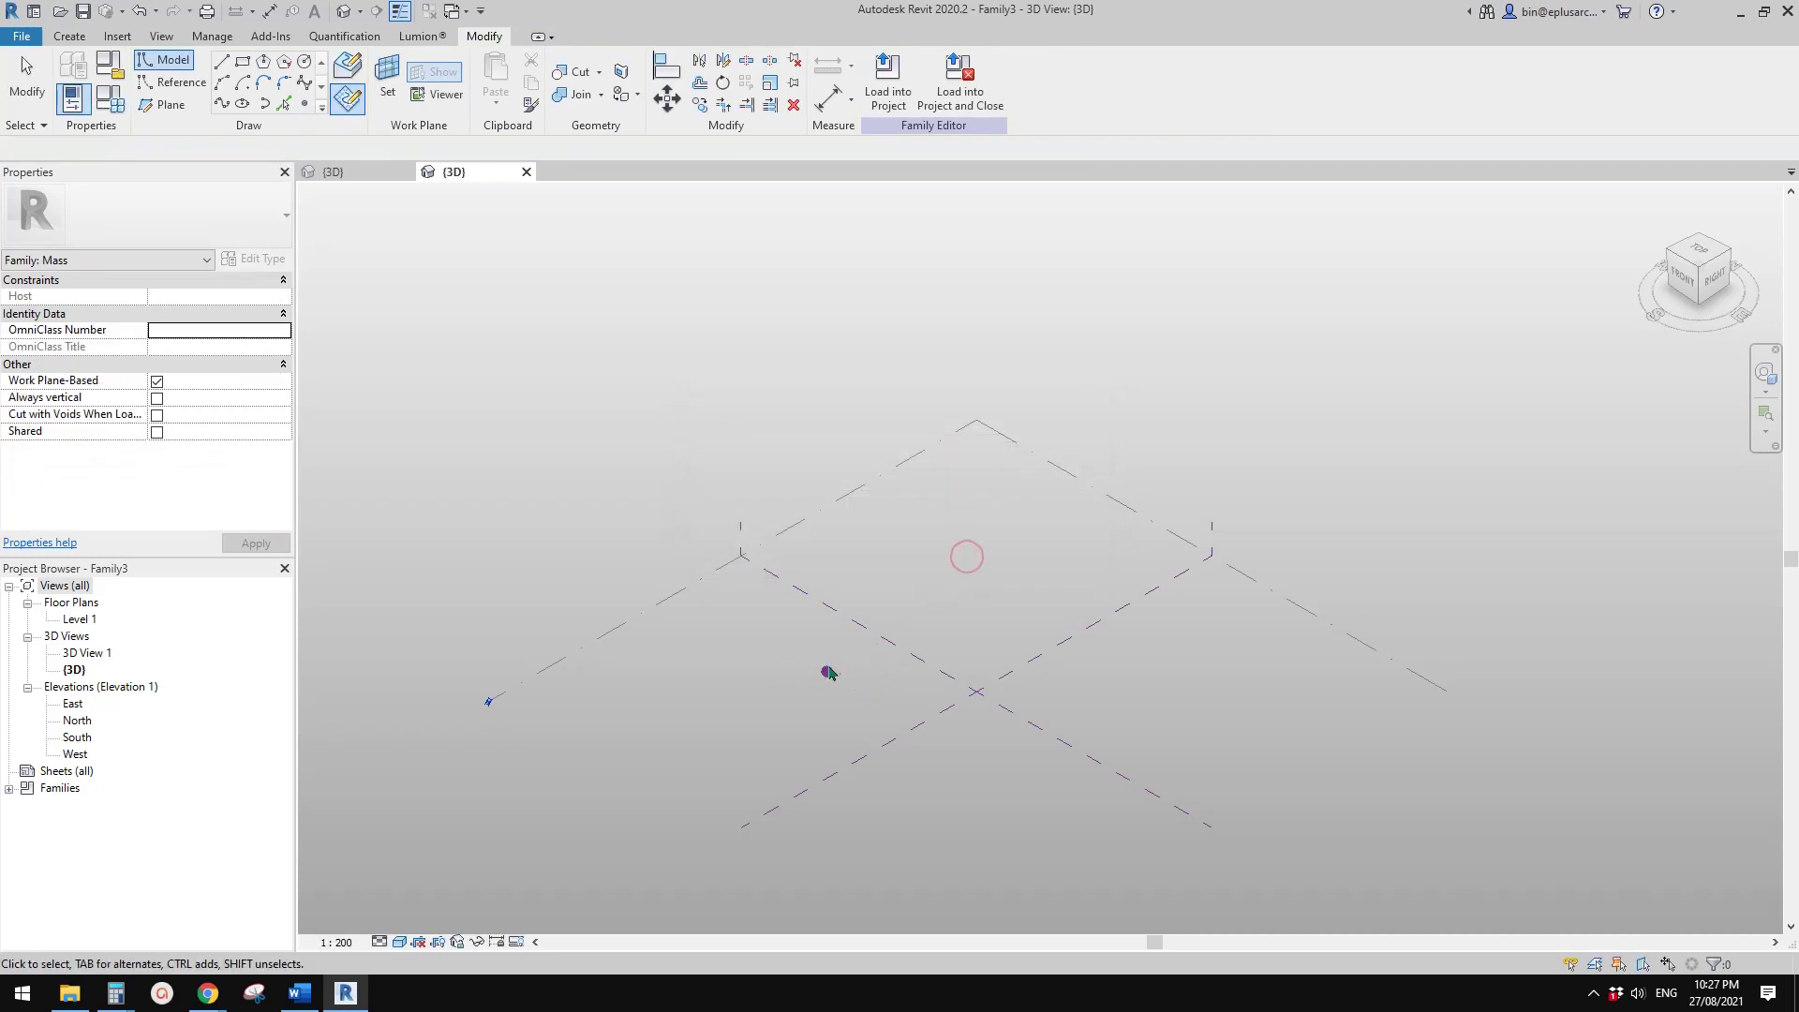
- Set the hosted reference point's offset to 15000
click(830, 673)
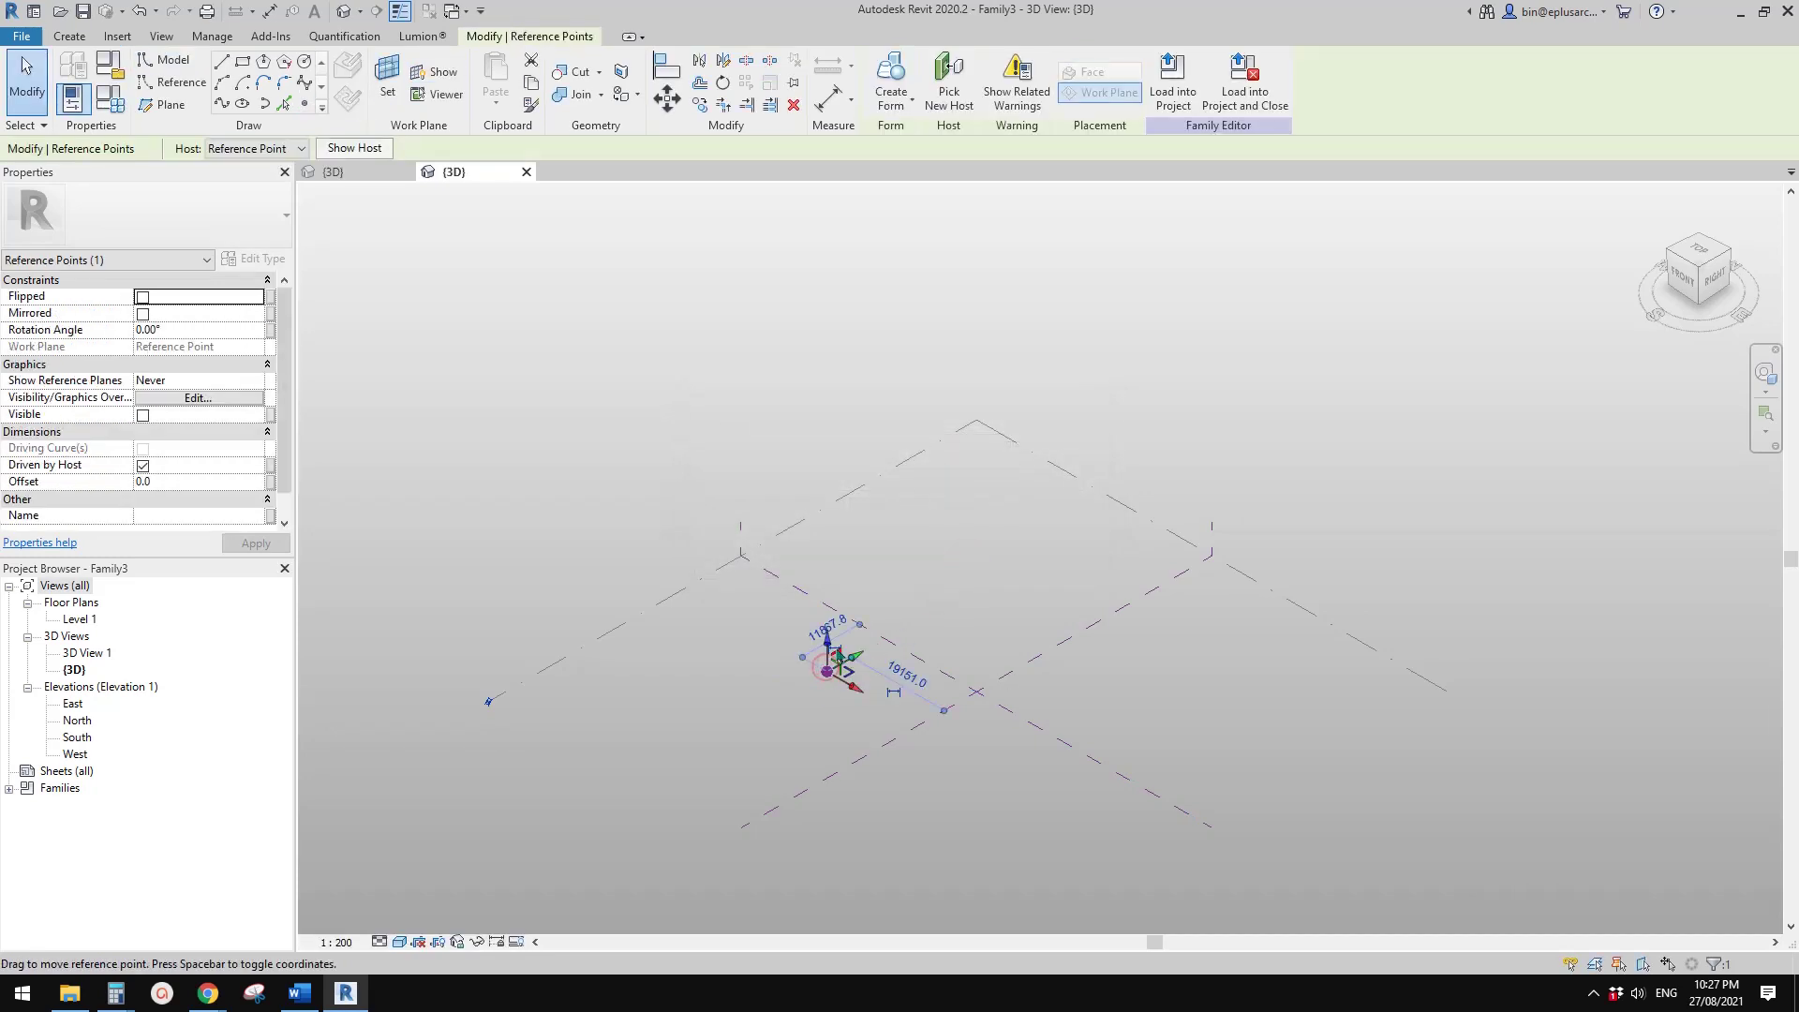
click(161, 480)
text(15000)
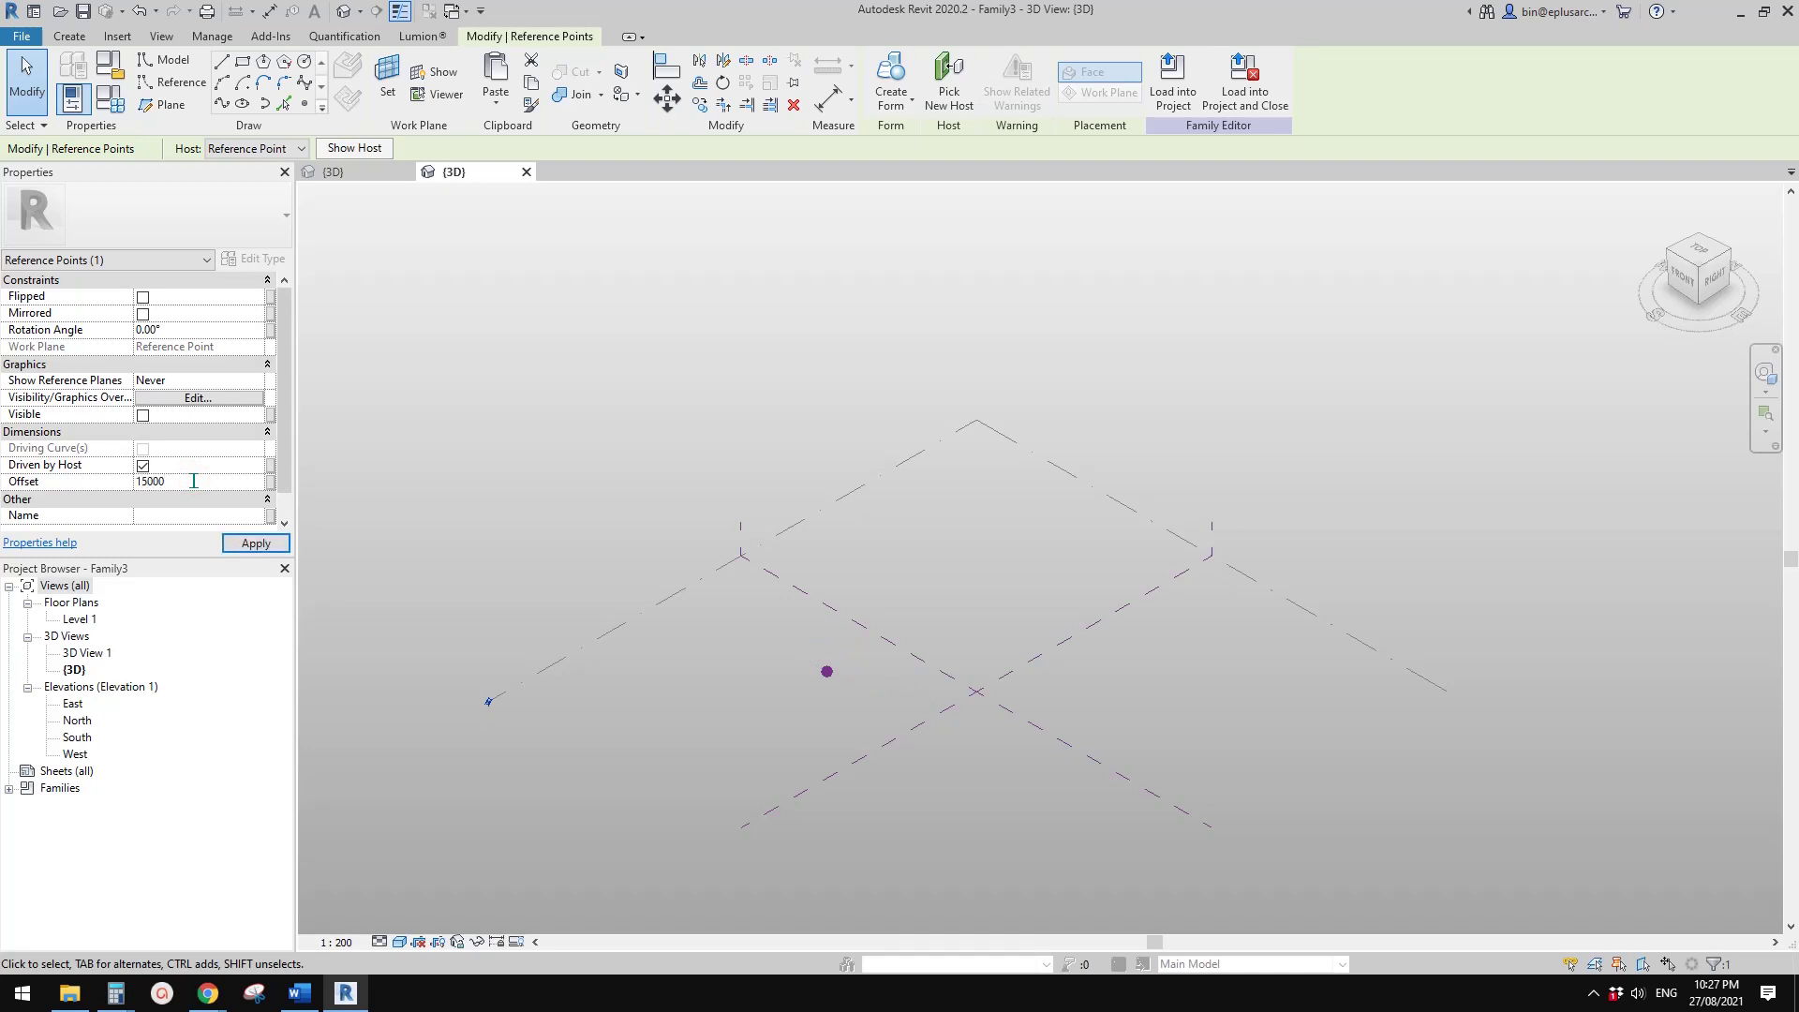
key(Return)
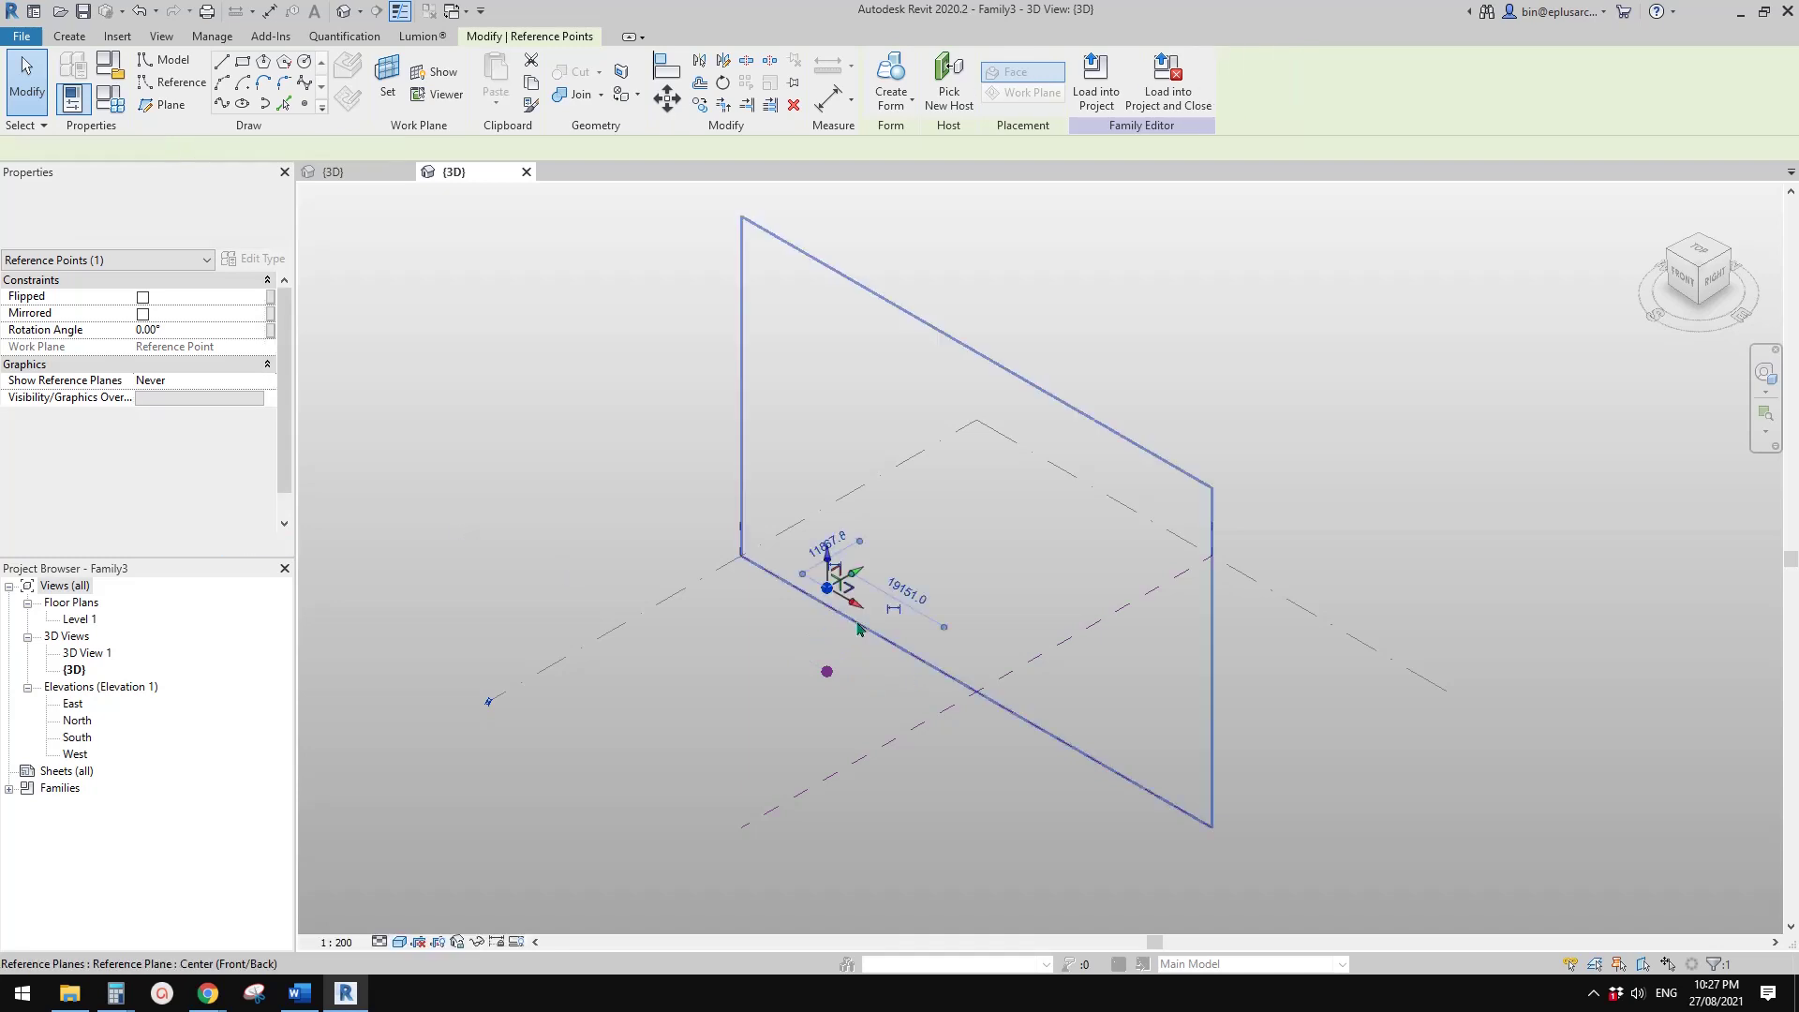
- Connect the host point and the offset point with a vertical reference line
scroll(825, 567, up, 2)
drag(722, 405, 897, 781)
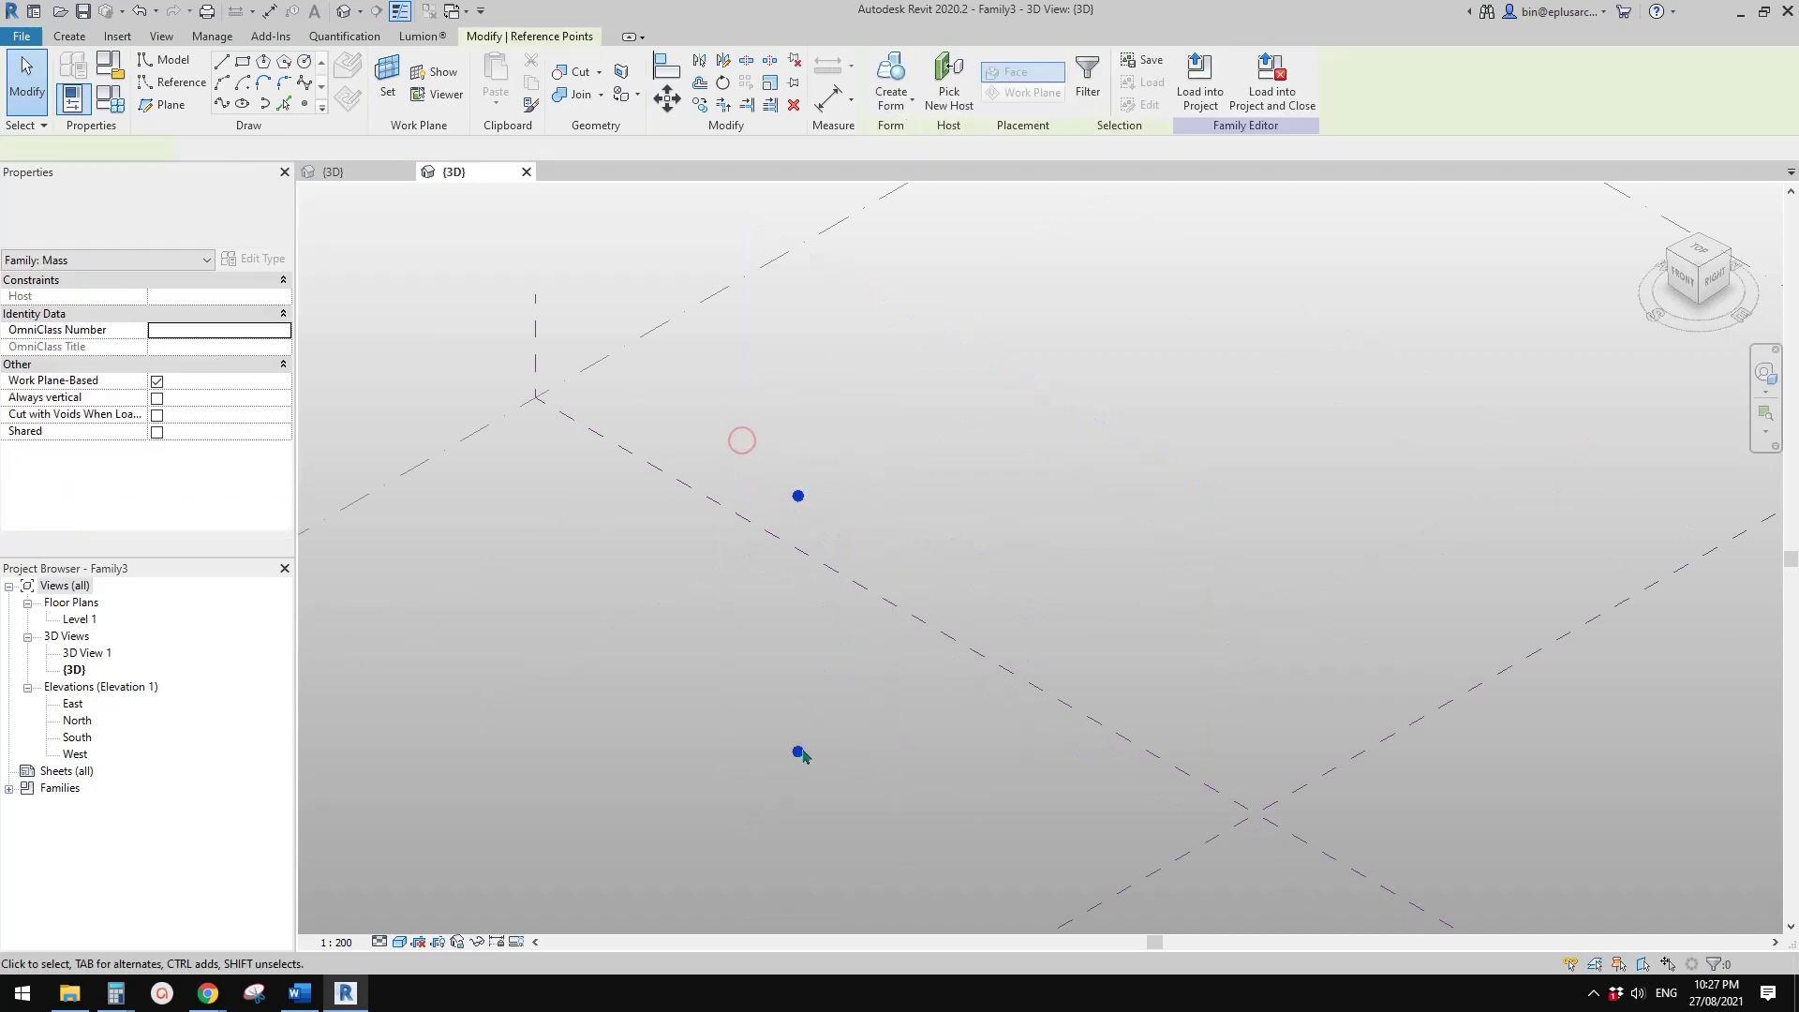
click(221, 104)
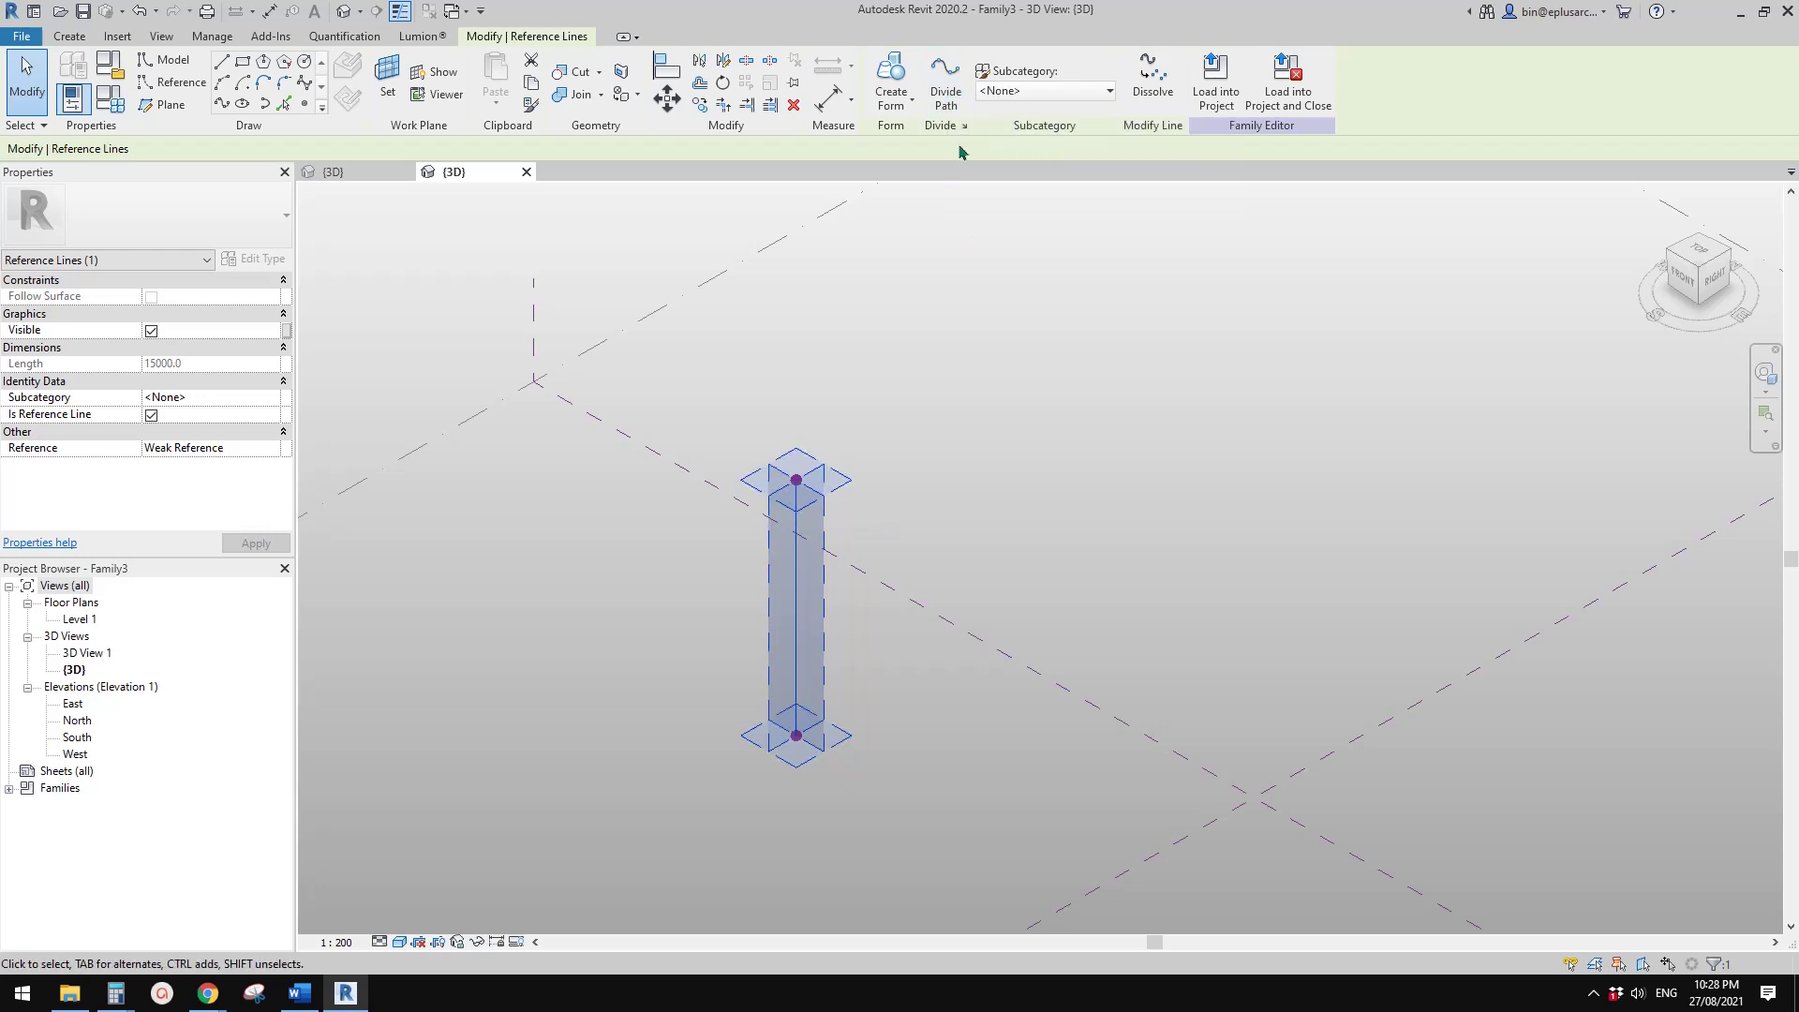
- Divide the vertical reference line with a Fixed Distance layout and a distance of 180
click(946, 91)
scroll(799, 623, up, 1)
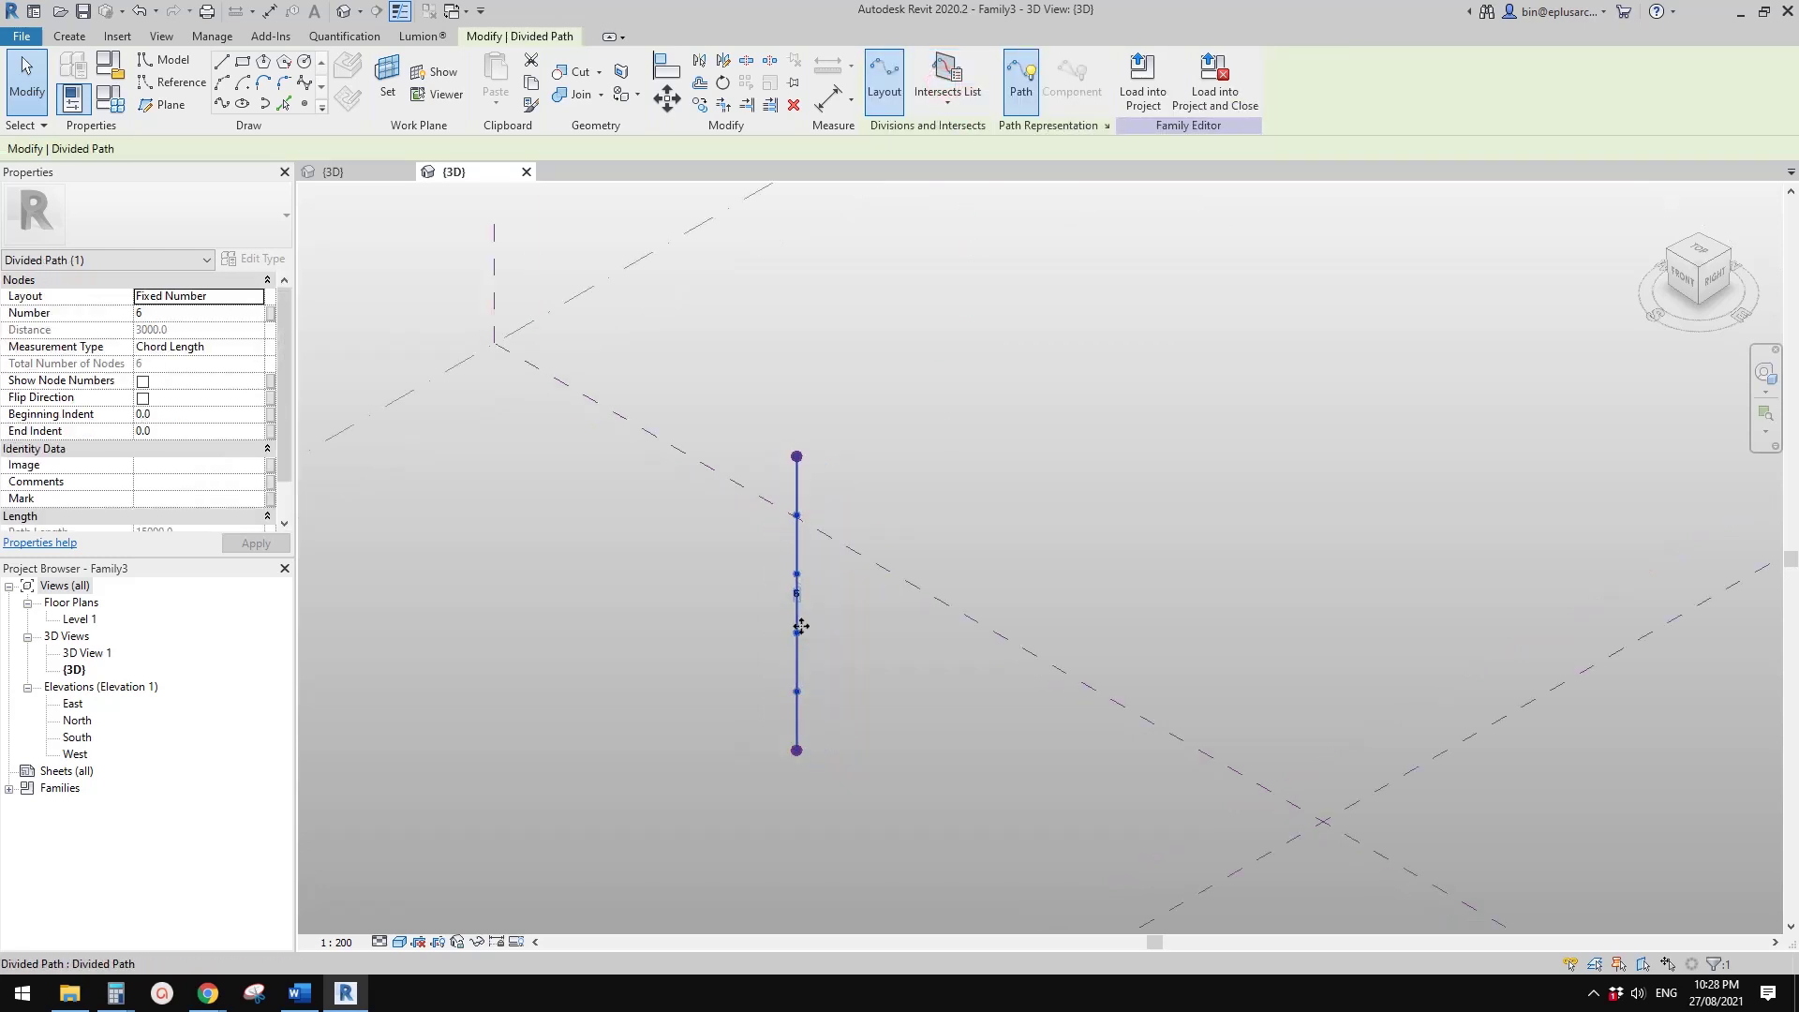
click(256, 296)
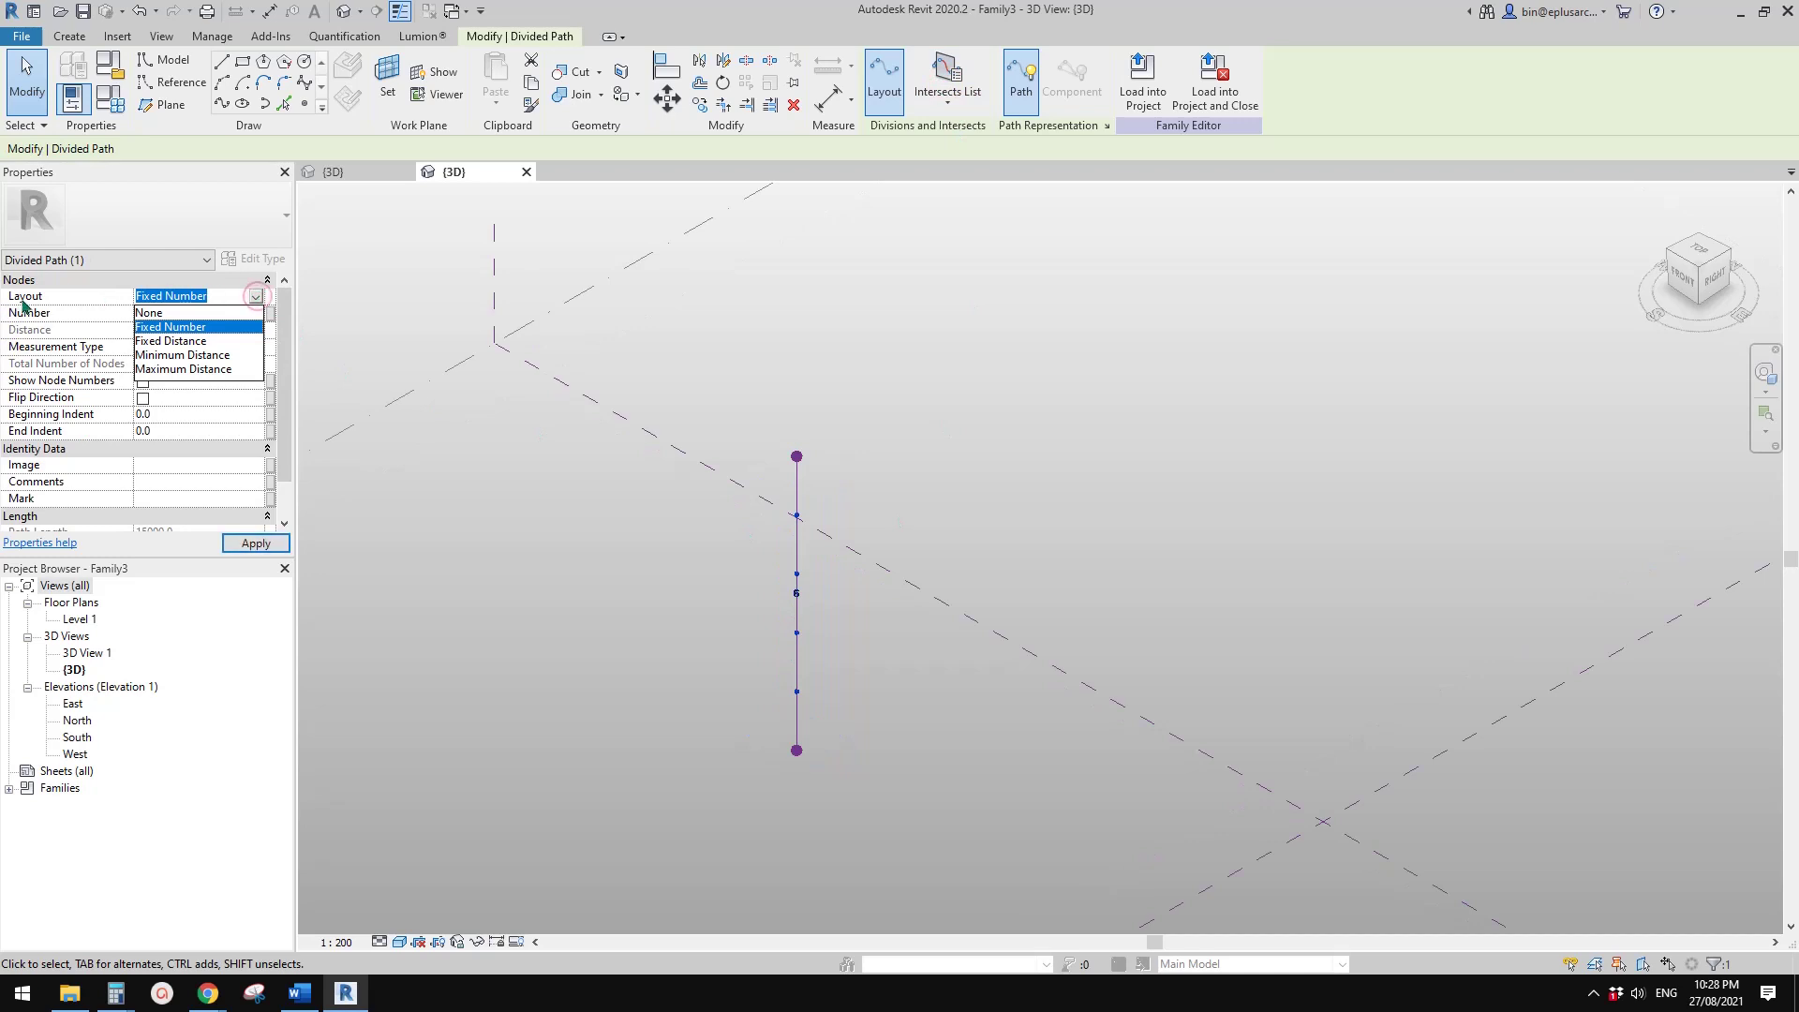
click(192, 341)
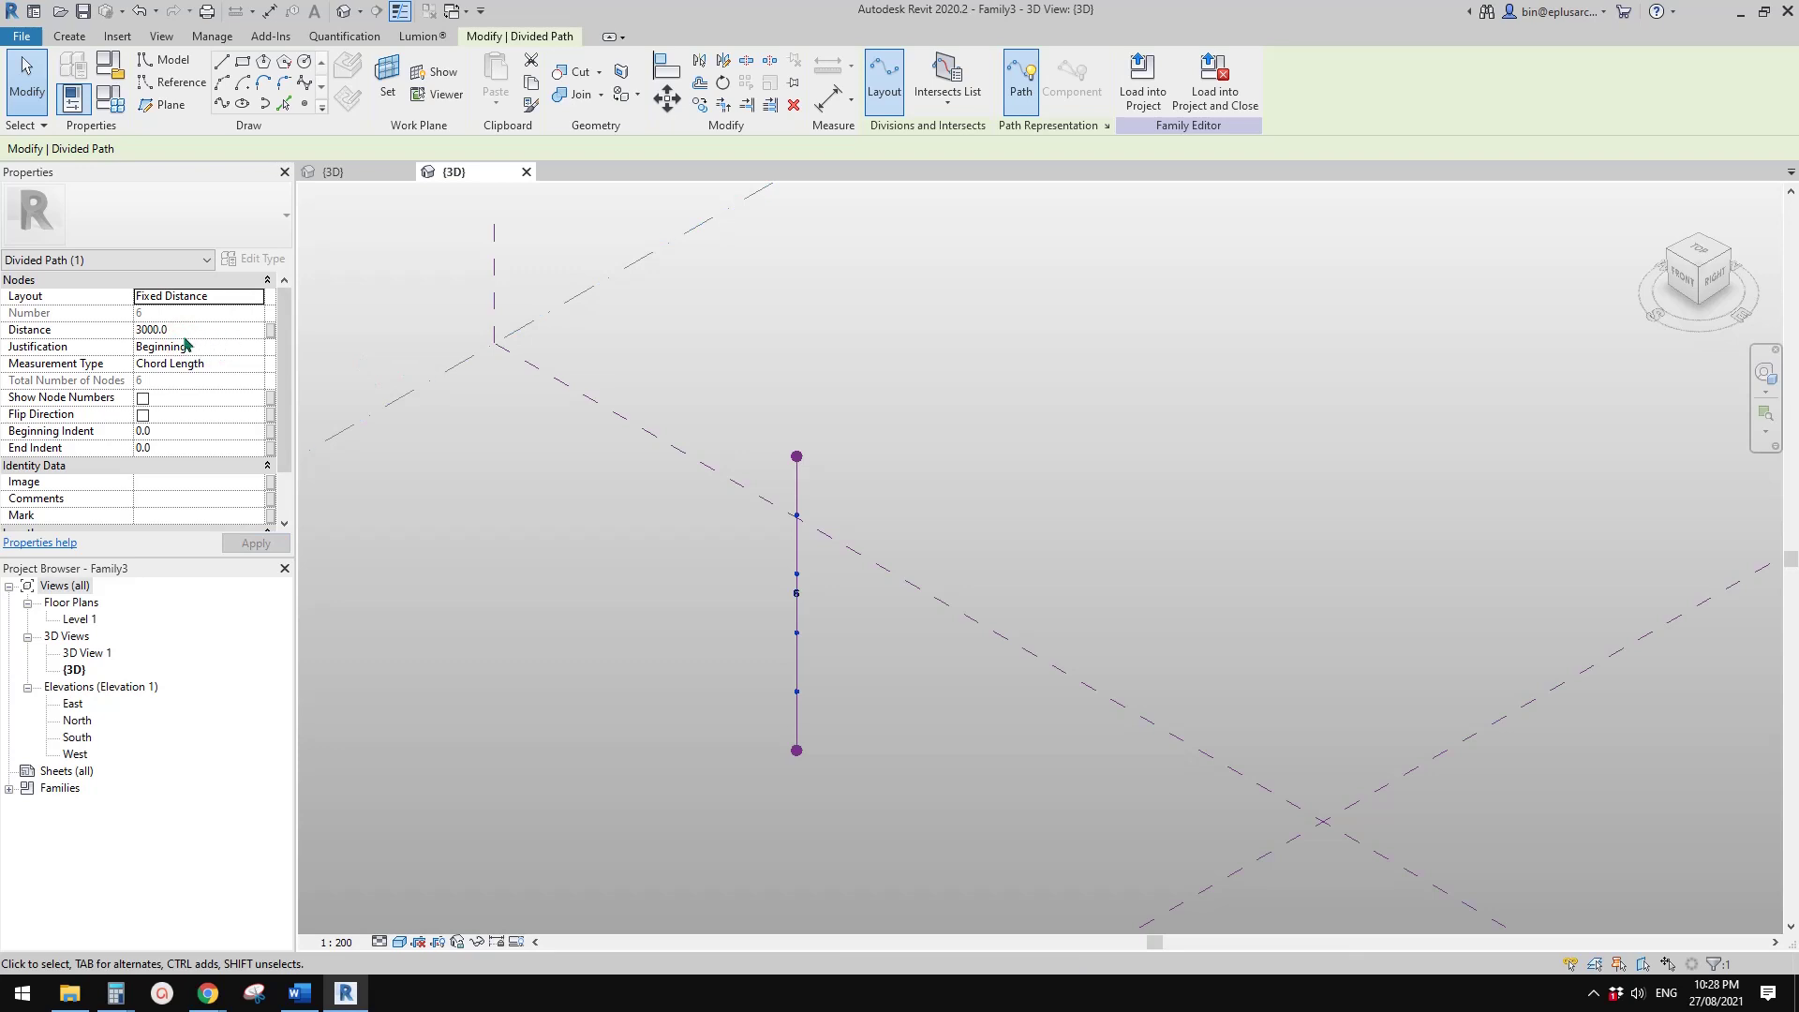
click(217, 333)
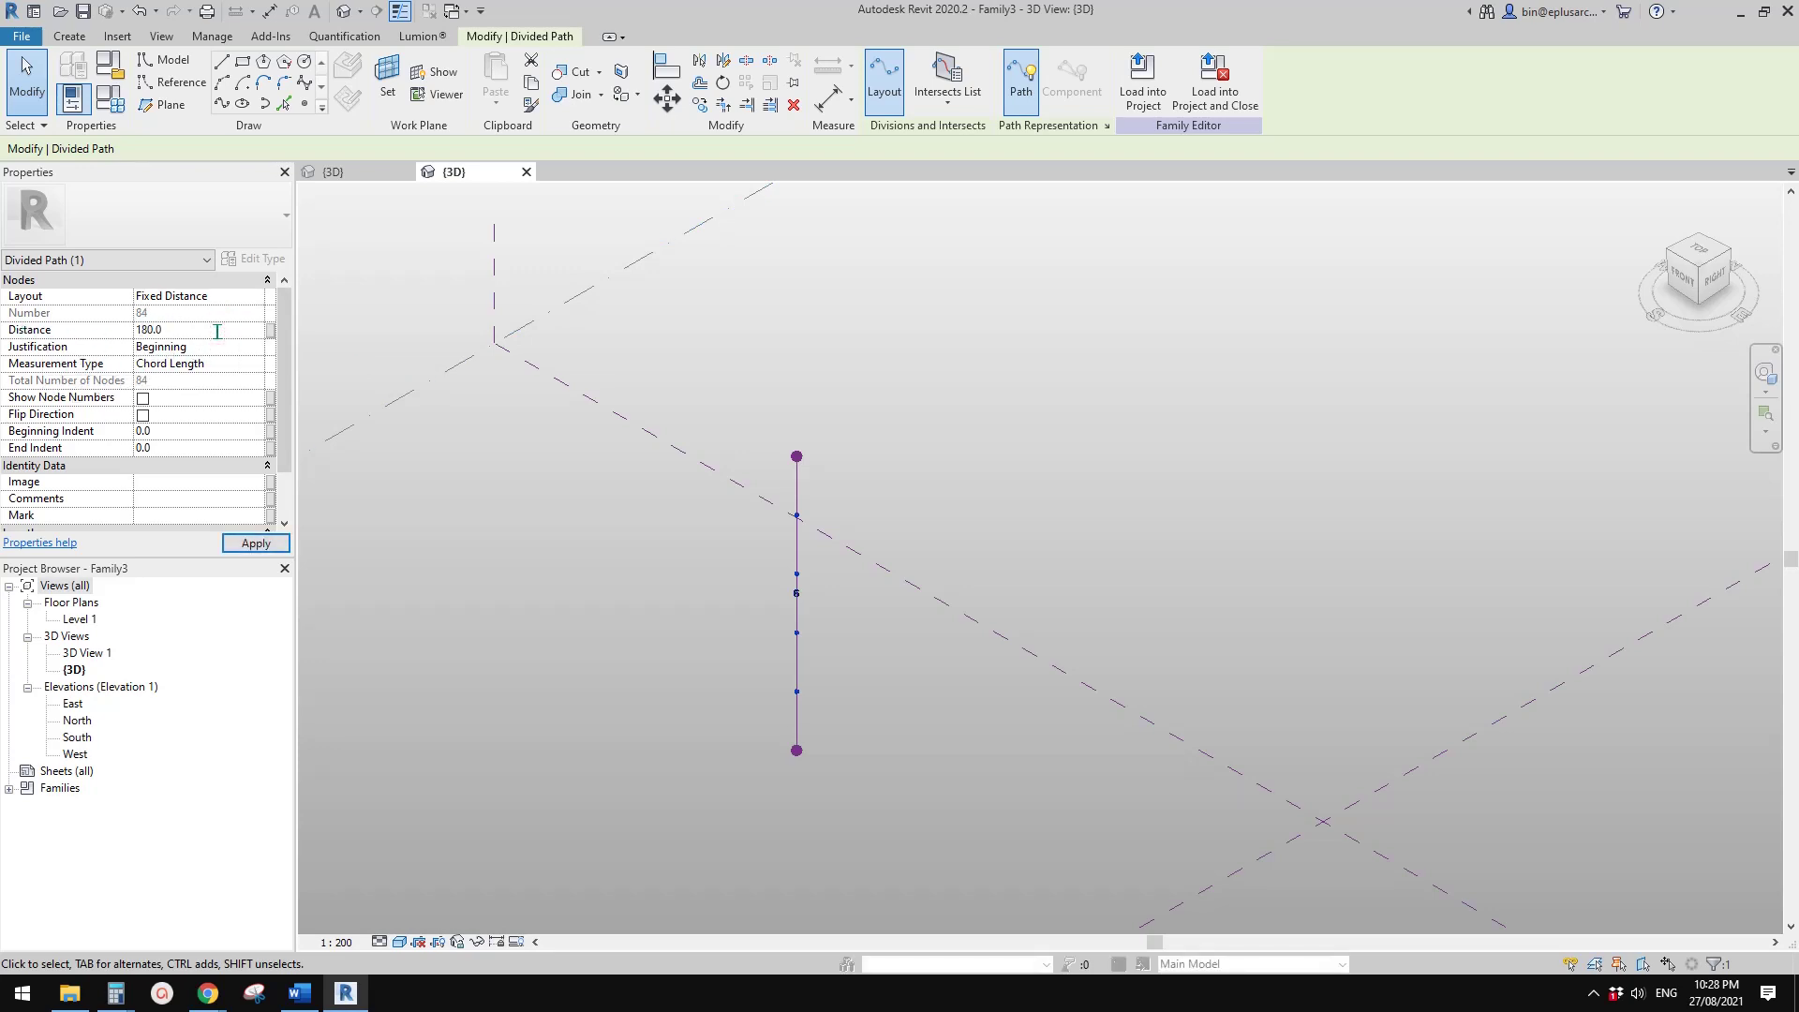
scroll(824, 699, up, 3)
middle_drag(818, 595, 816, 609)
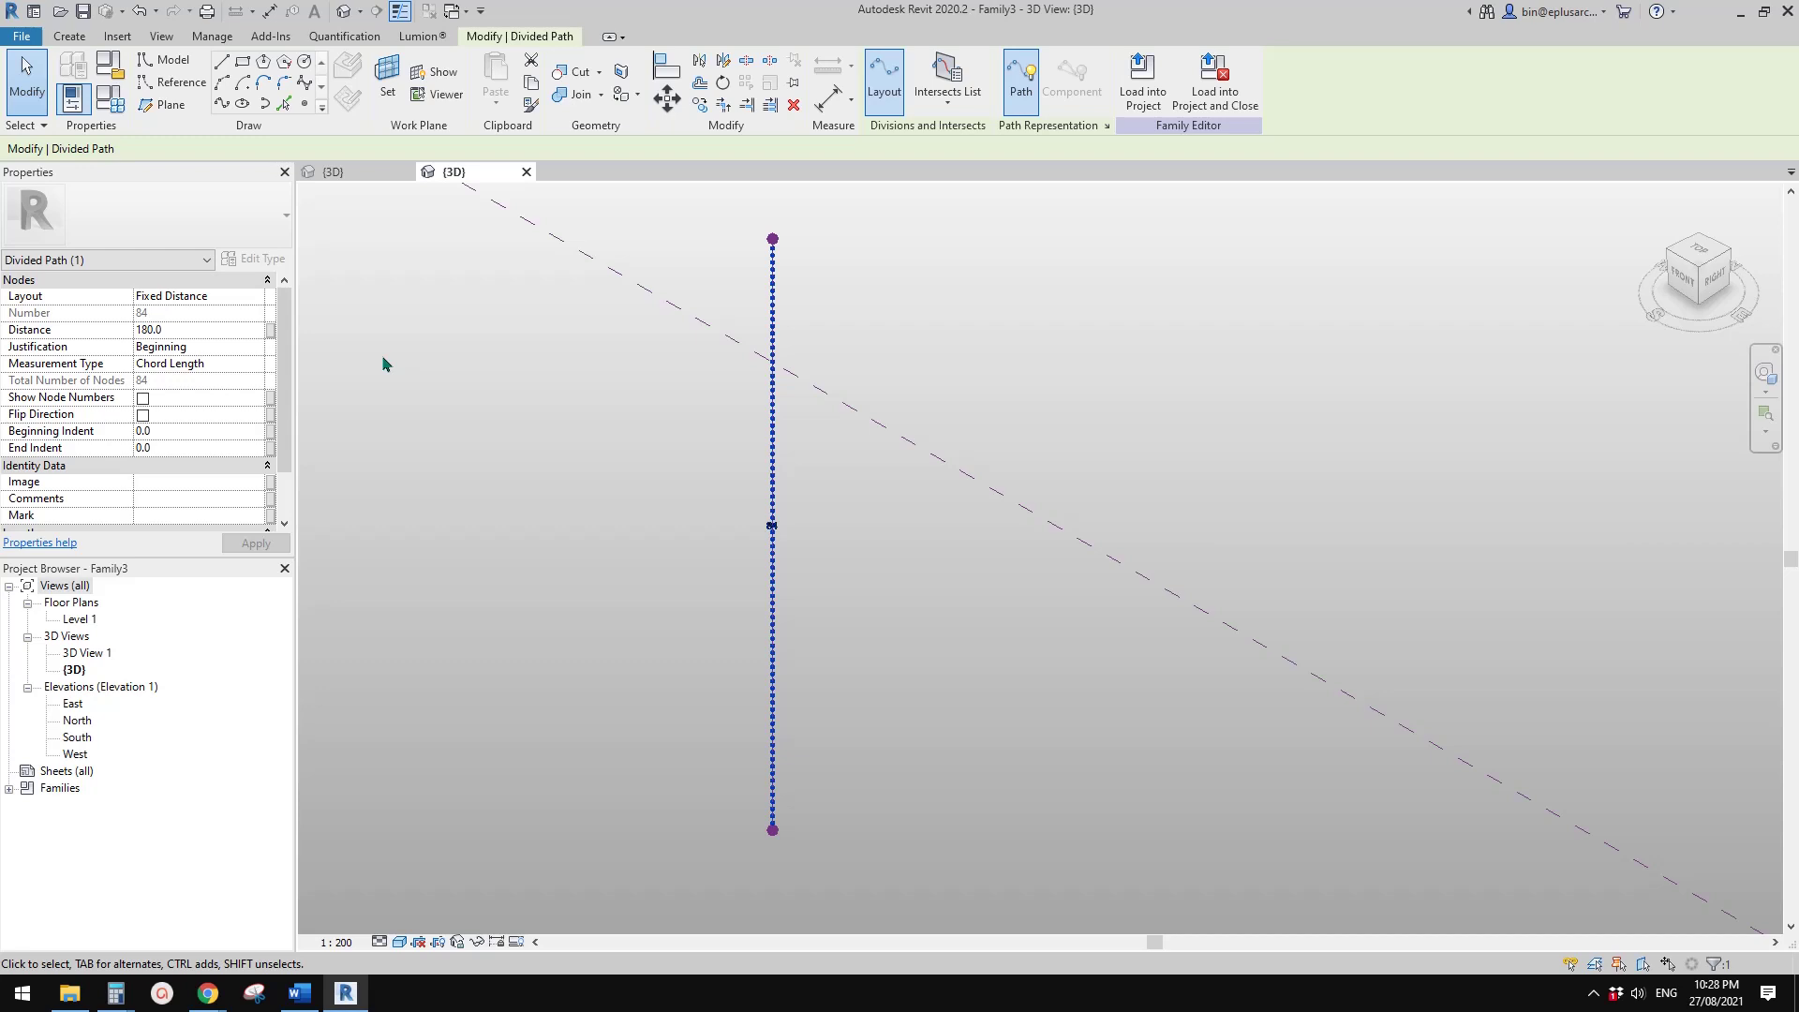
- Turn on the node numbers of the divided path and check how the lowest nodes are numbered
scroll(702, 790, up, 2)
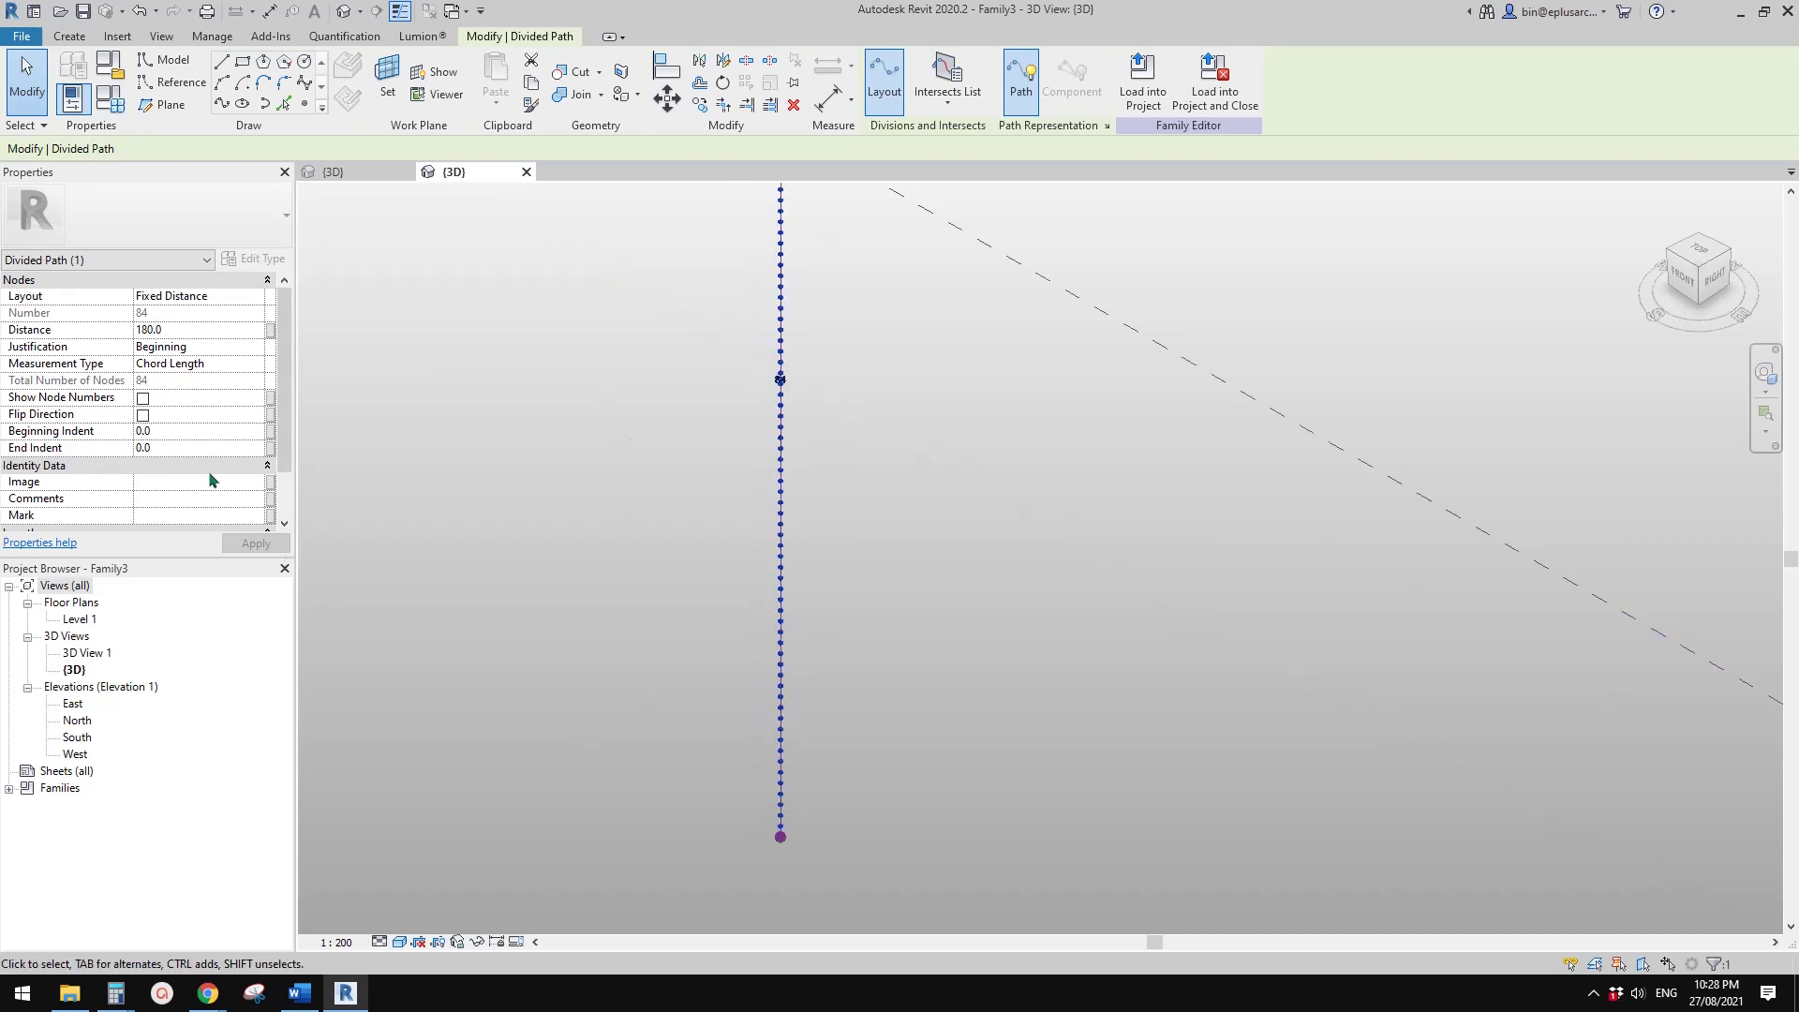
click(143, 398)
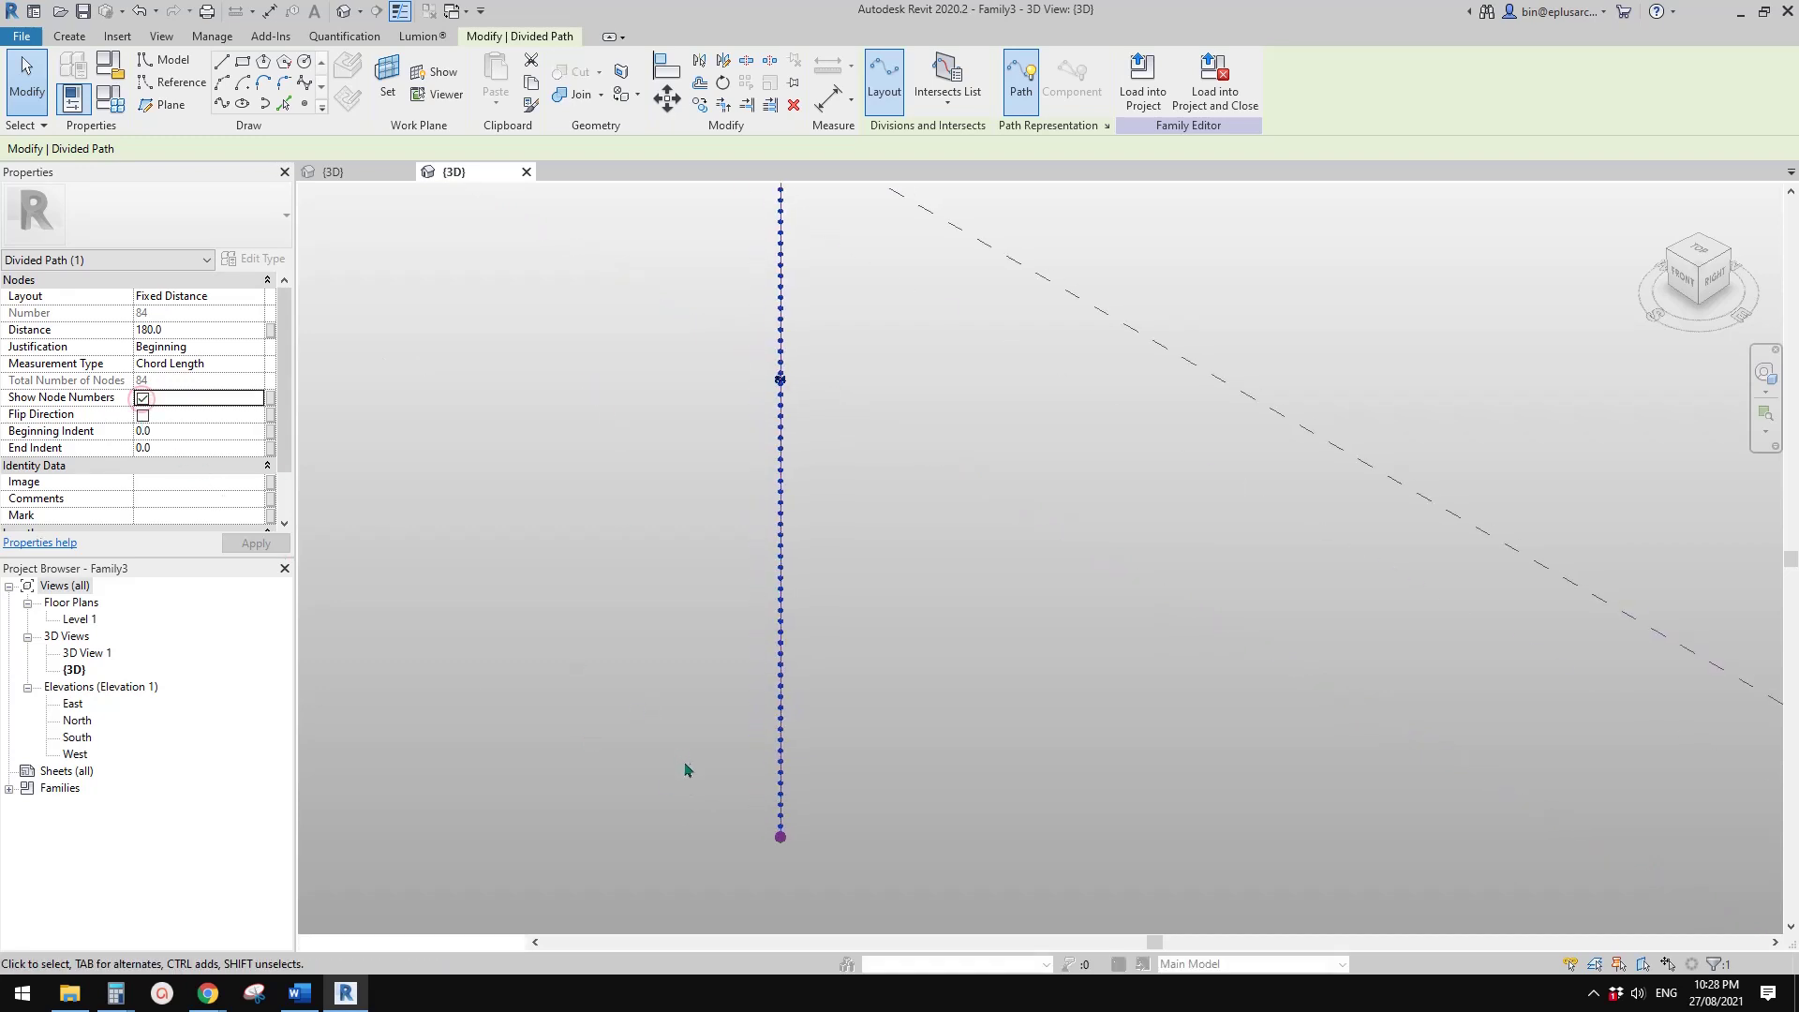
click(266, 547)
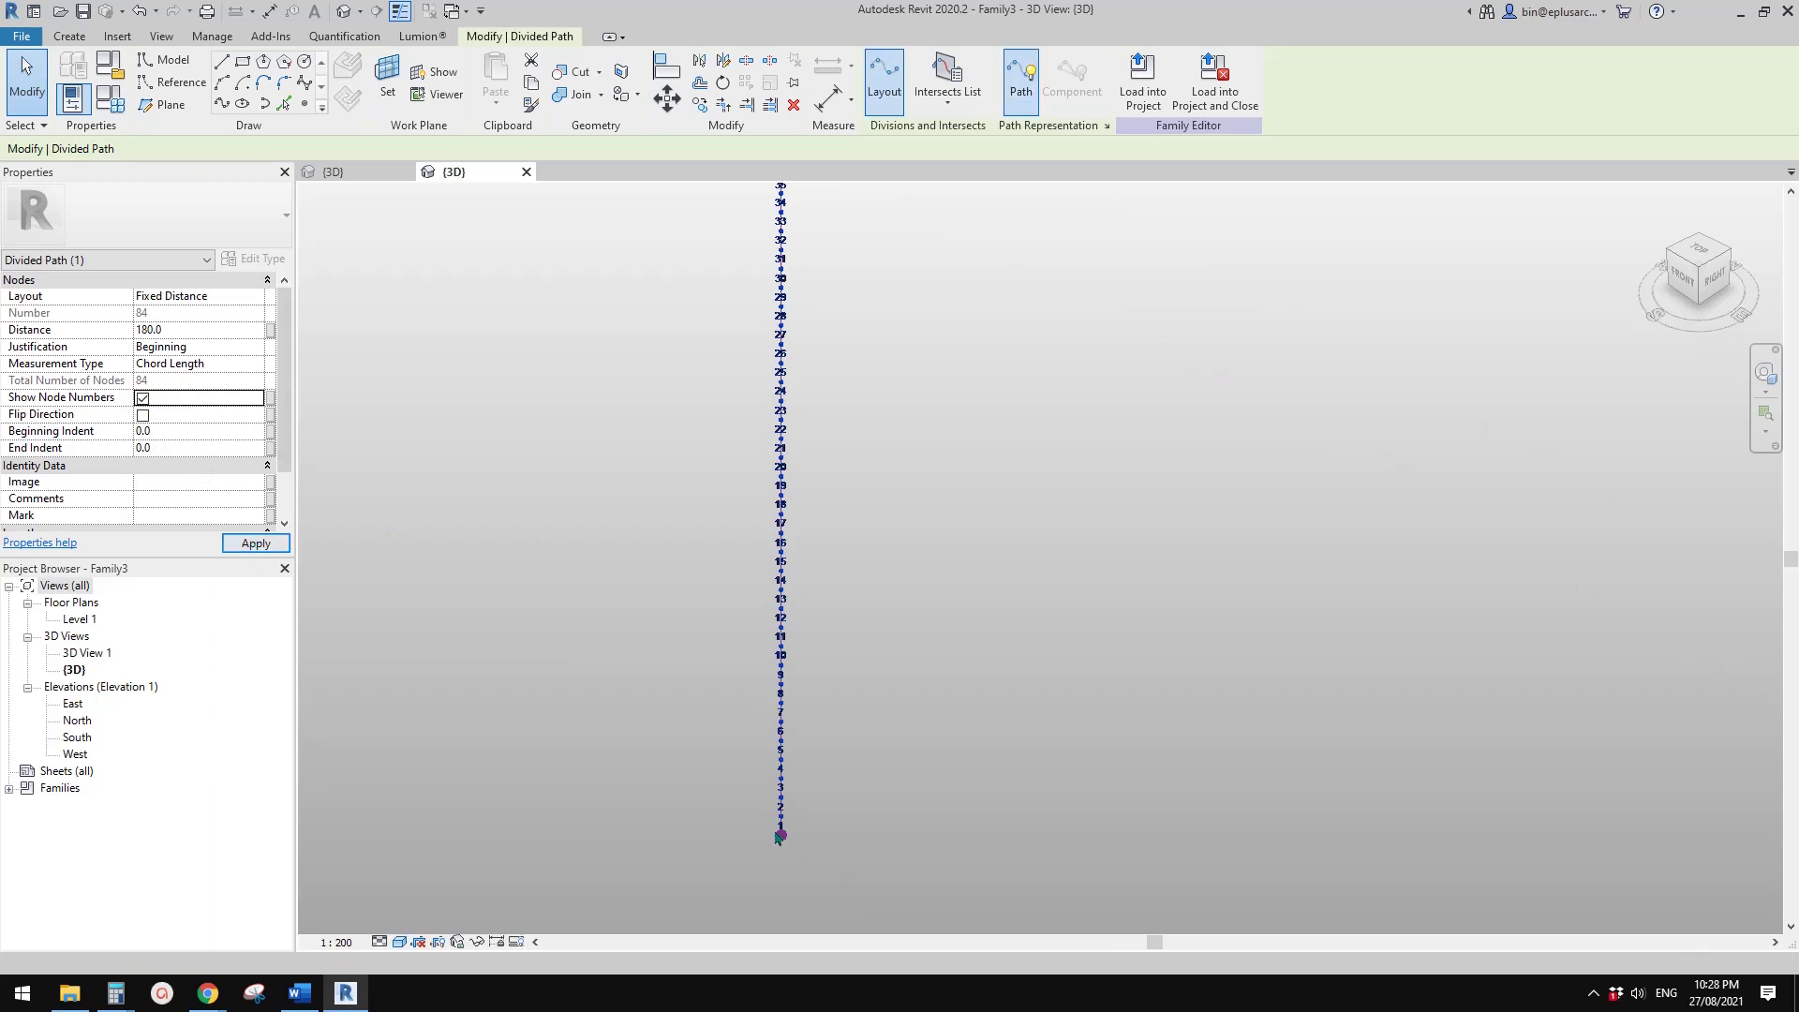
scroll(779, 837, up, 5)
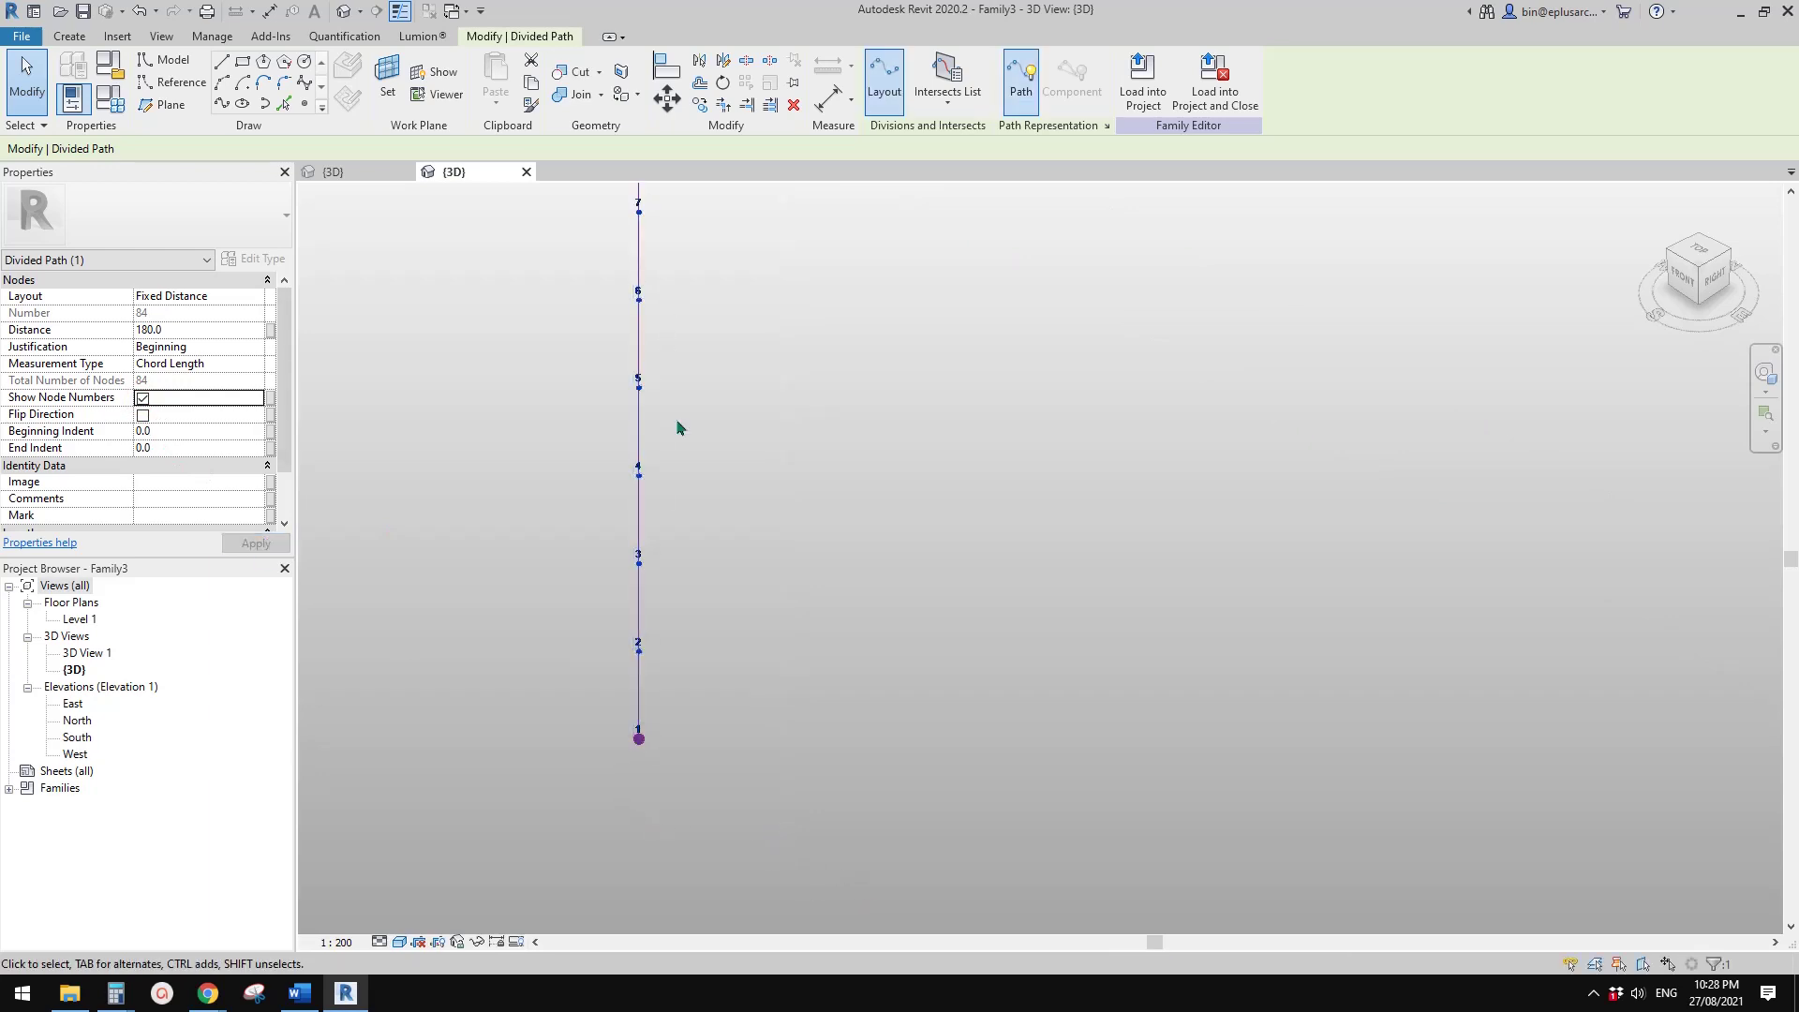
scroll(715, 587, down, 2)
- Temporarily isolate the divided path in the 3D view so only its nodes are available for placement
key(Escape)
scroll(715, 586, down, 1)
middle_drag(715, 468, 796, 628)
click(770, 558)
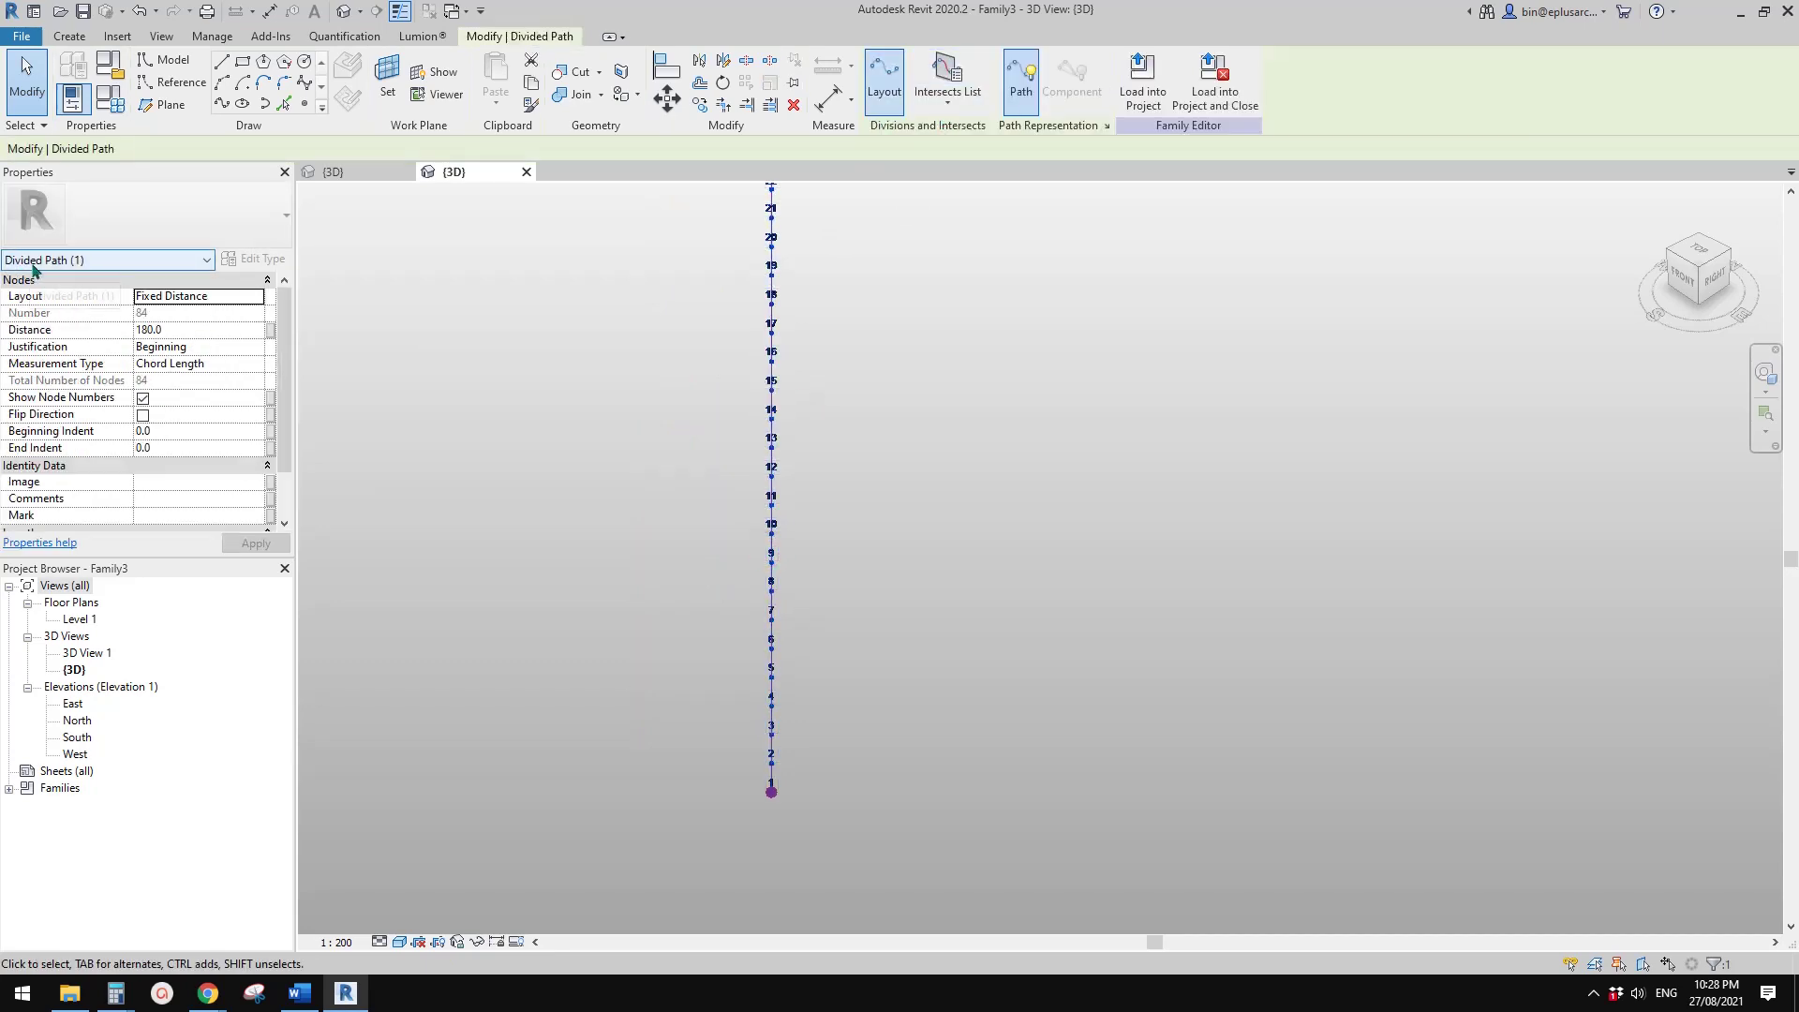
key(h)
key(i)
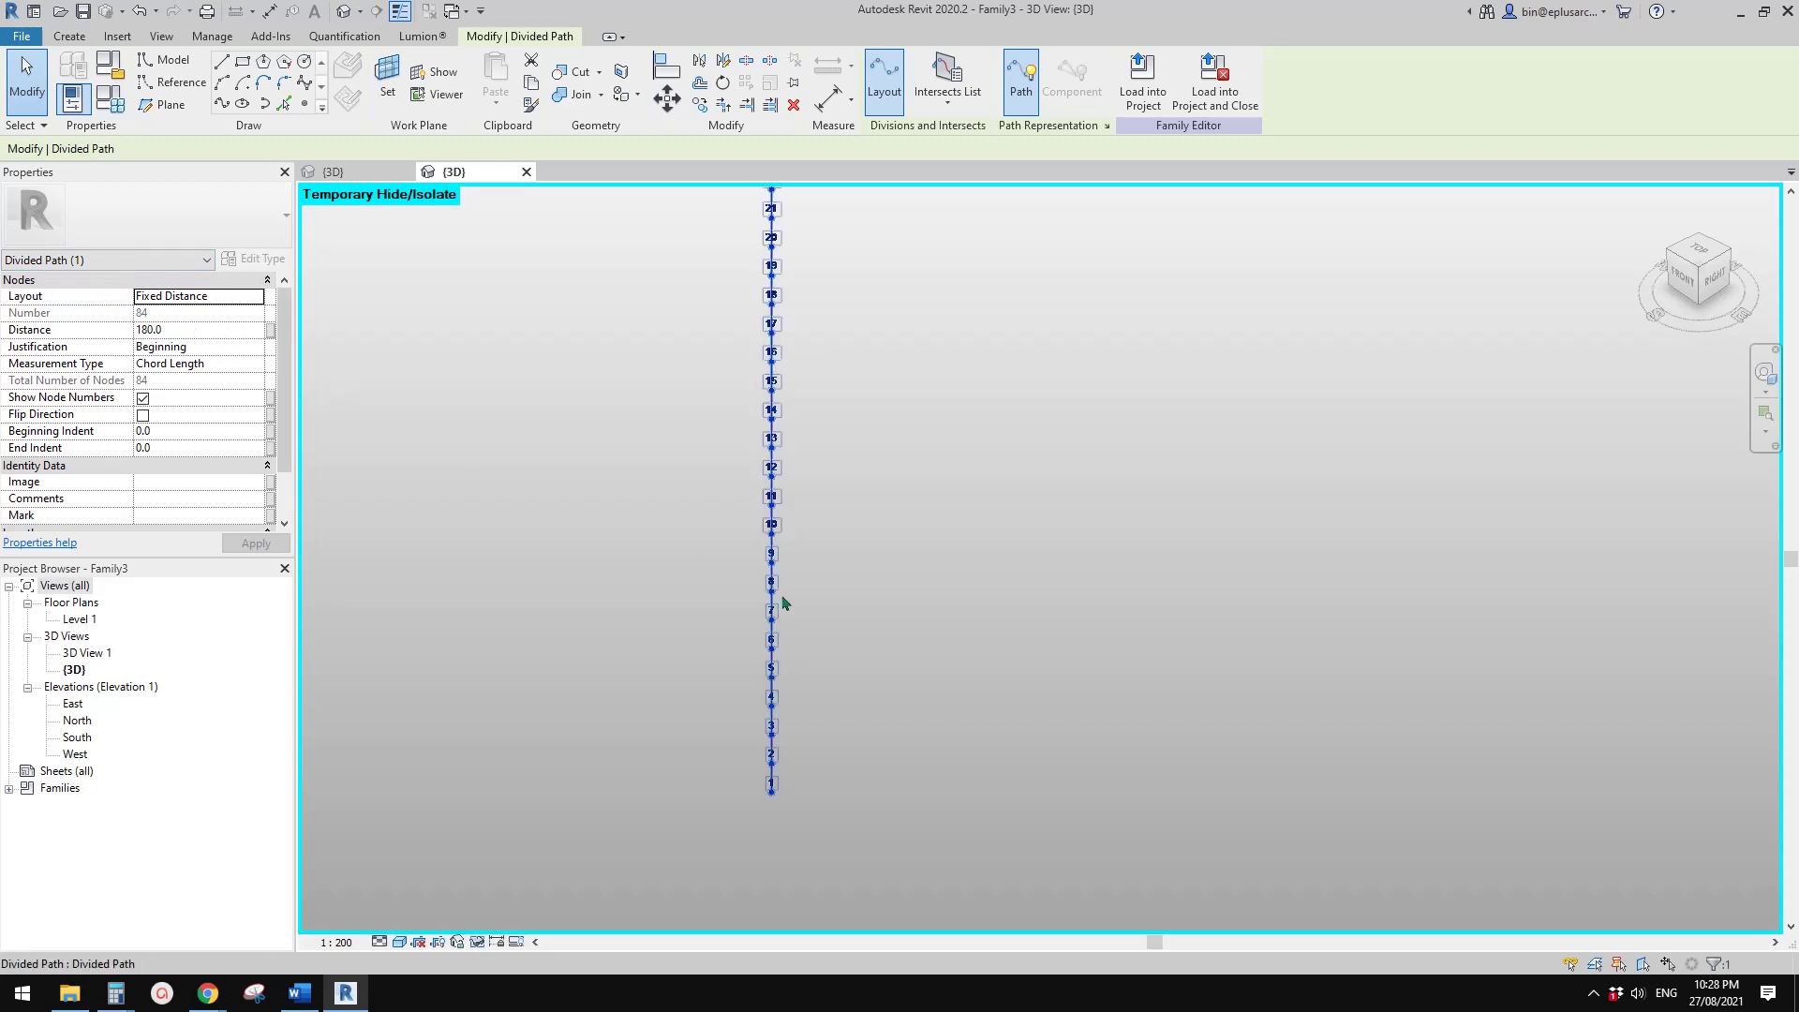
click(799, 725)
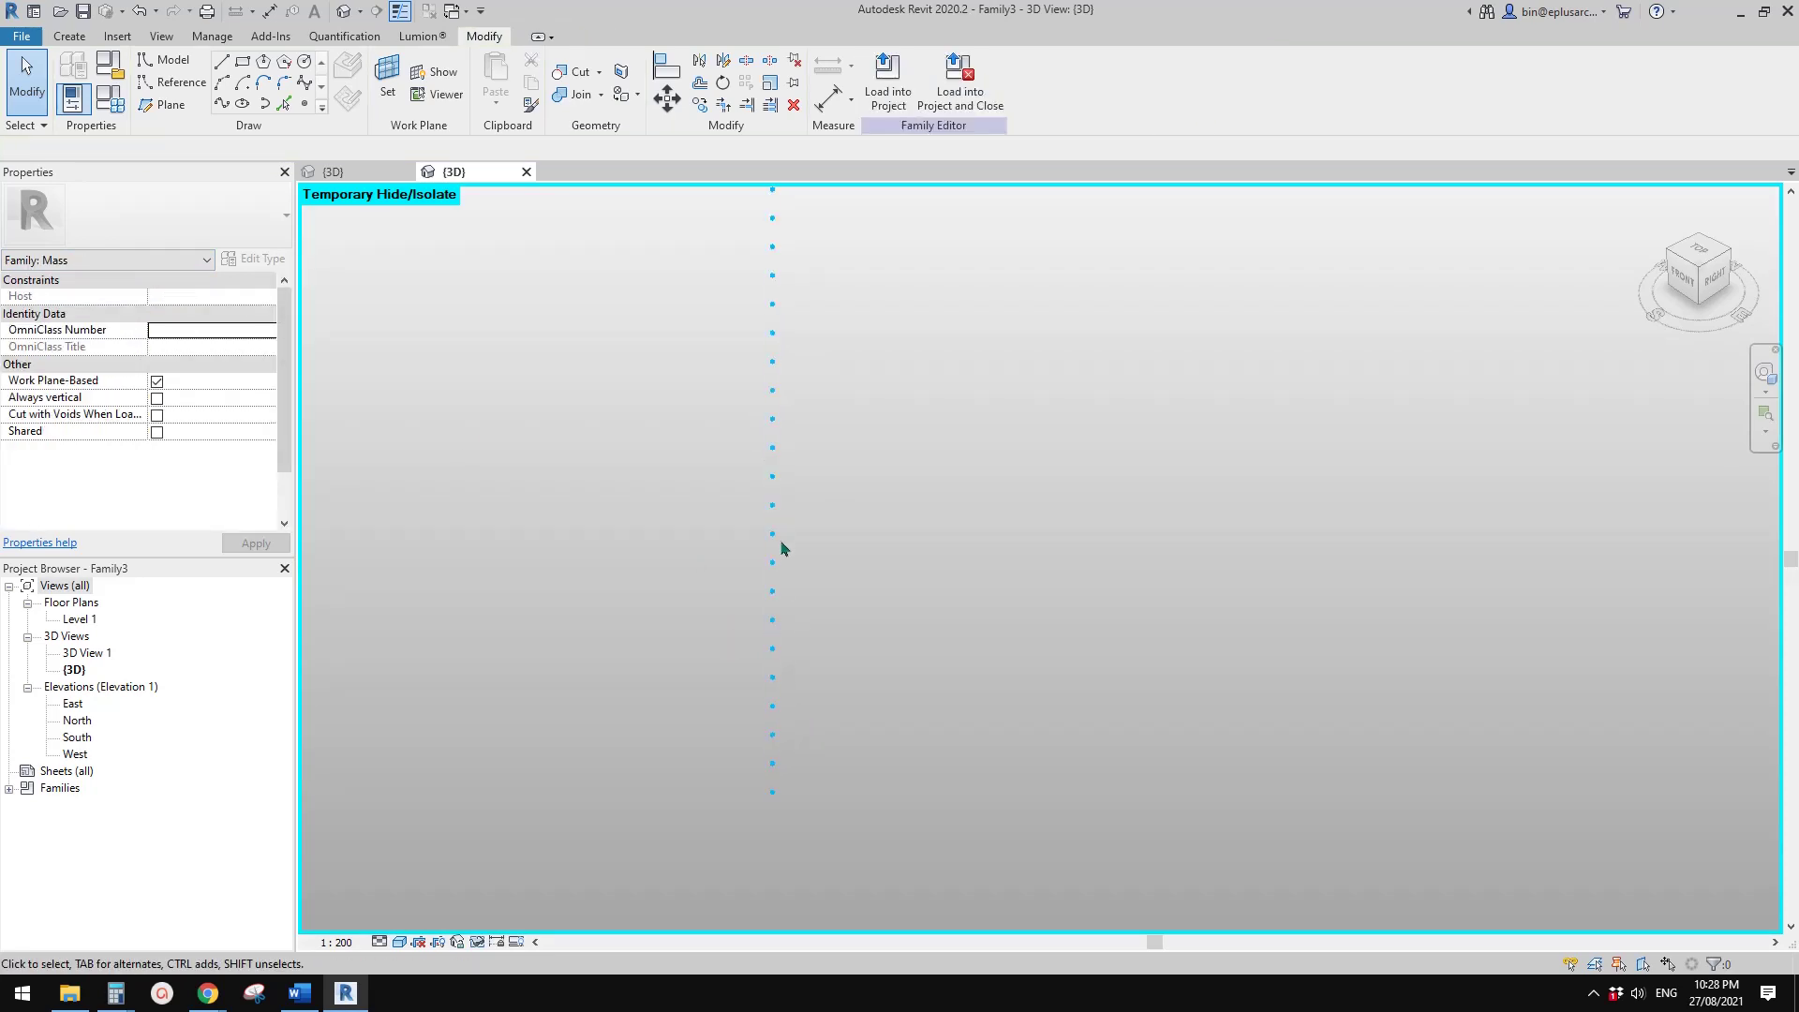
middle_drag(502, 489, 542, 486)
scroll(546, 492, down, 1)
- Load the adaptive step family Family1 into the mass family and place an instance on nodes 1 and 2
click(356, 172)
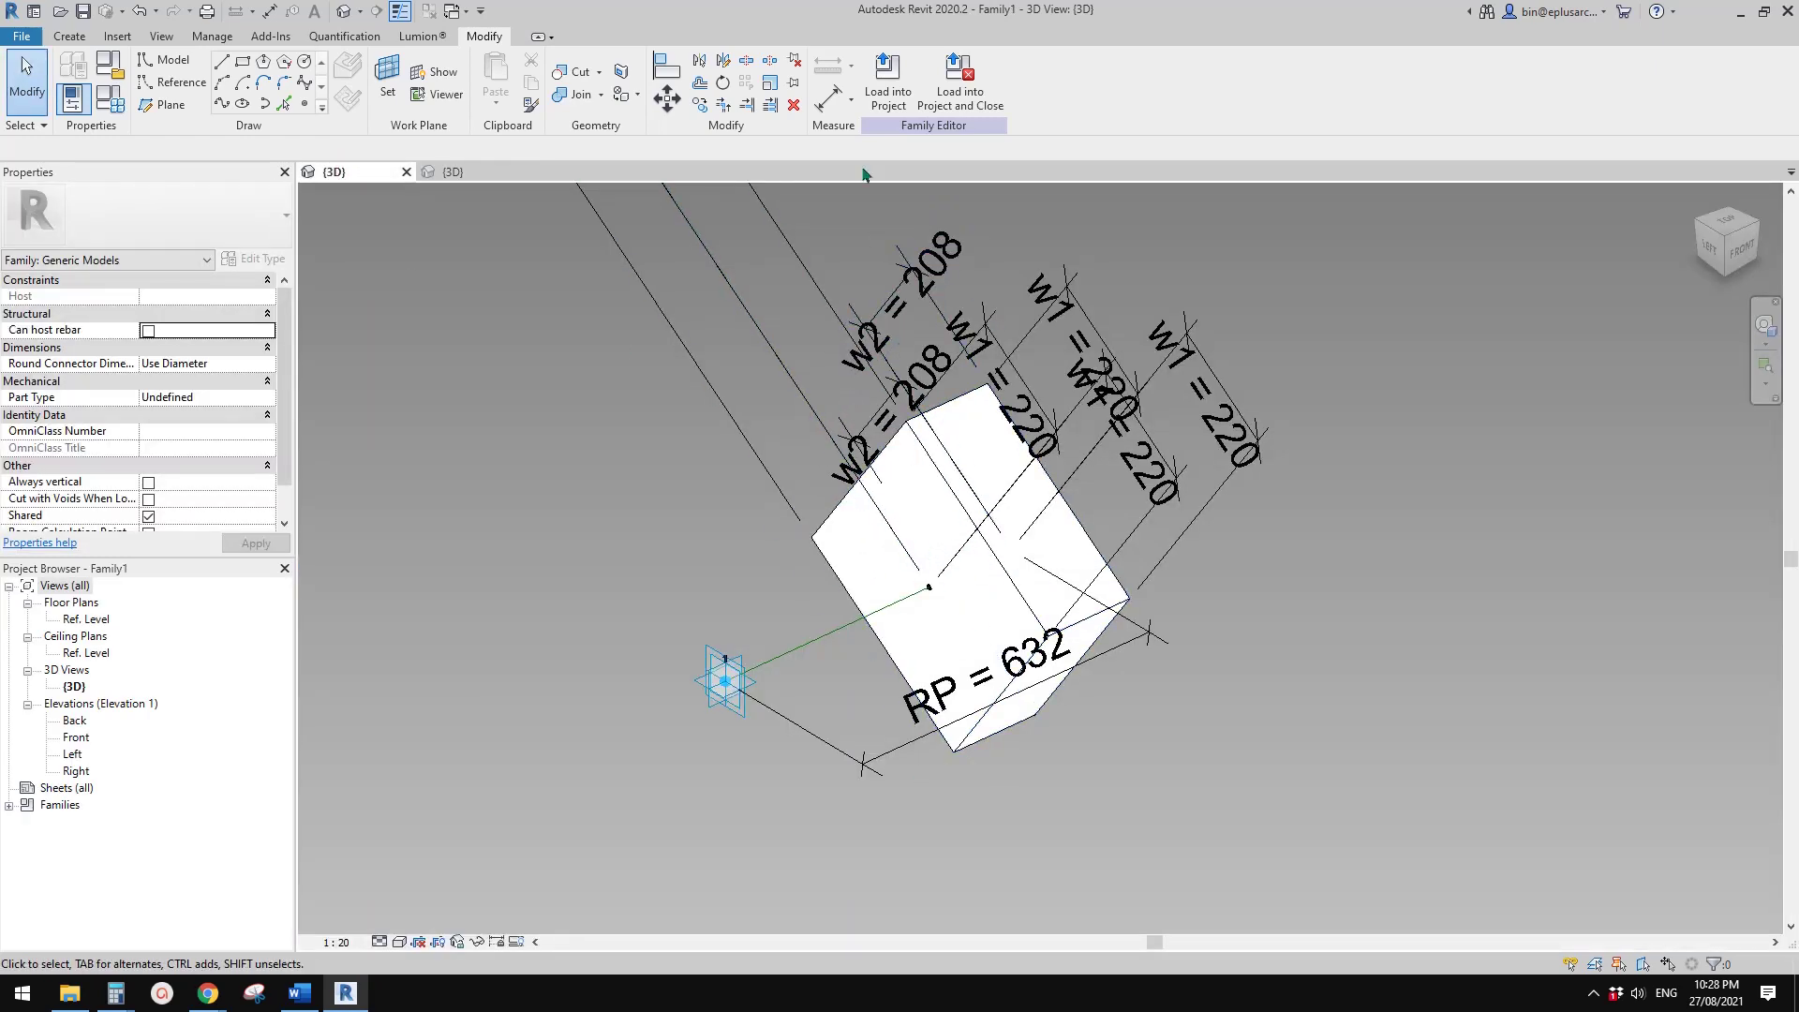
click(886, 91)
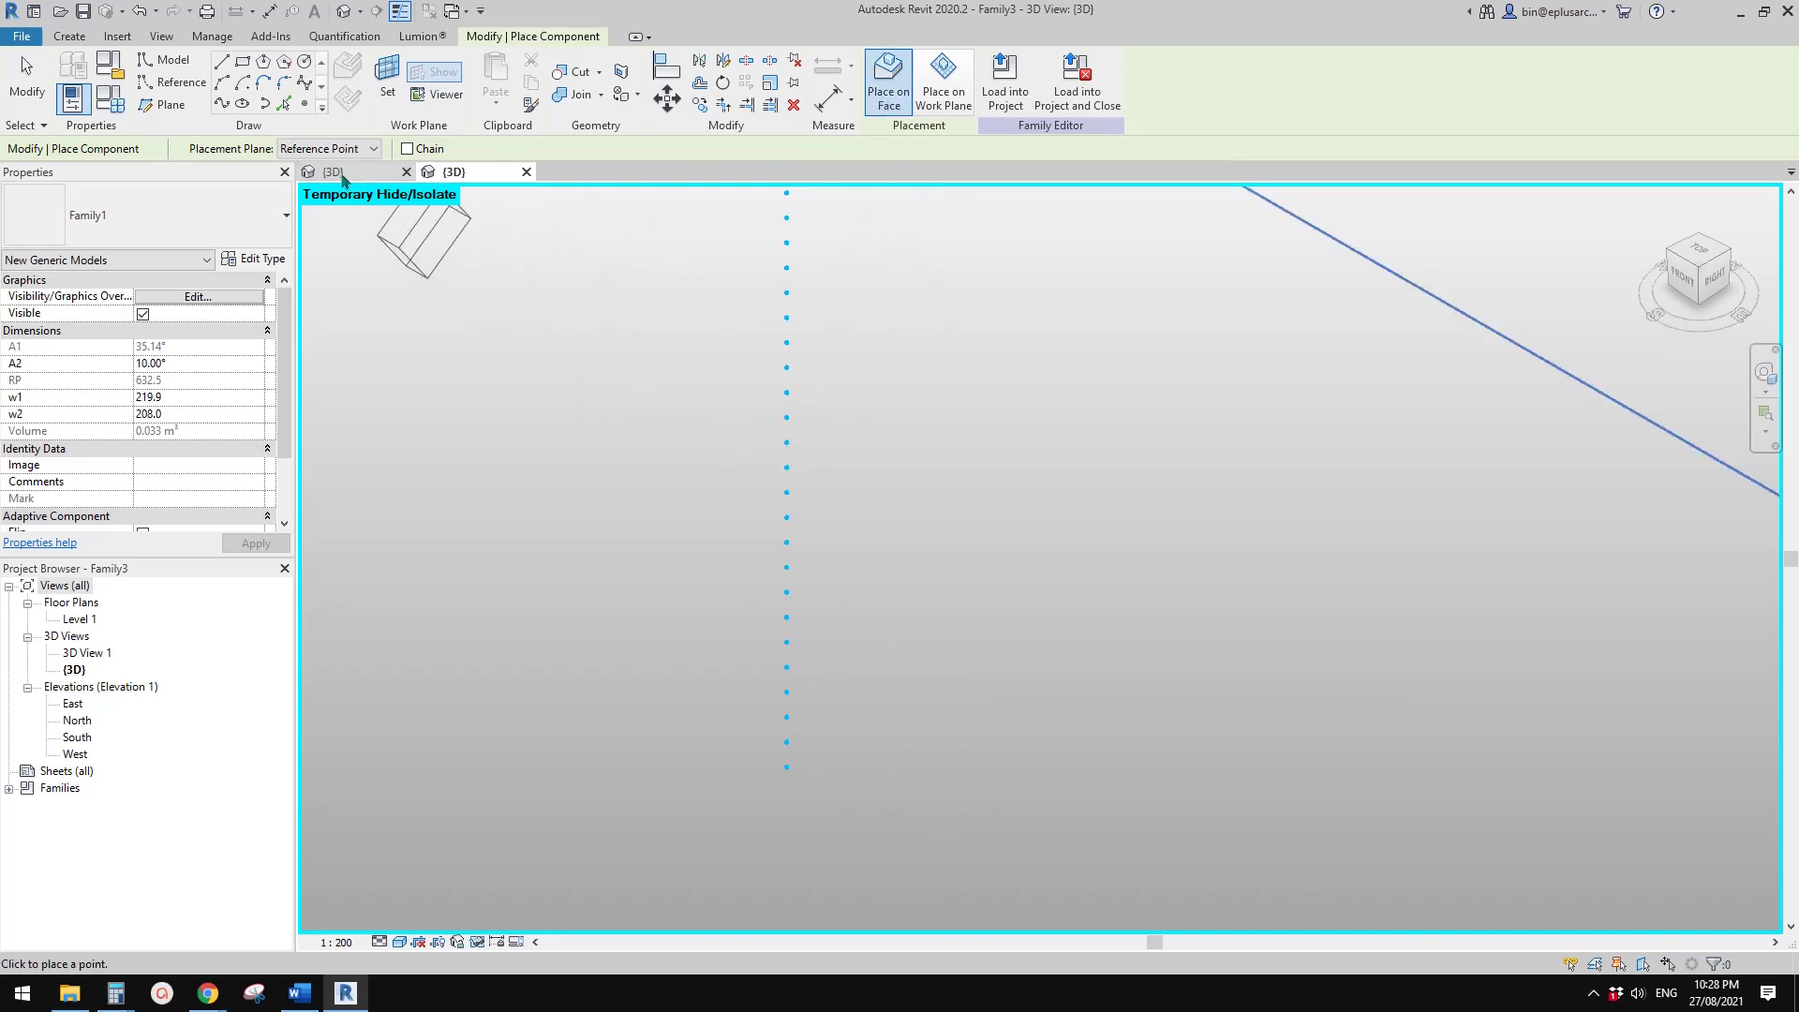
click(785, 767)
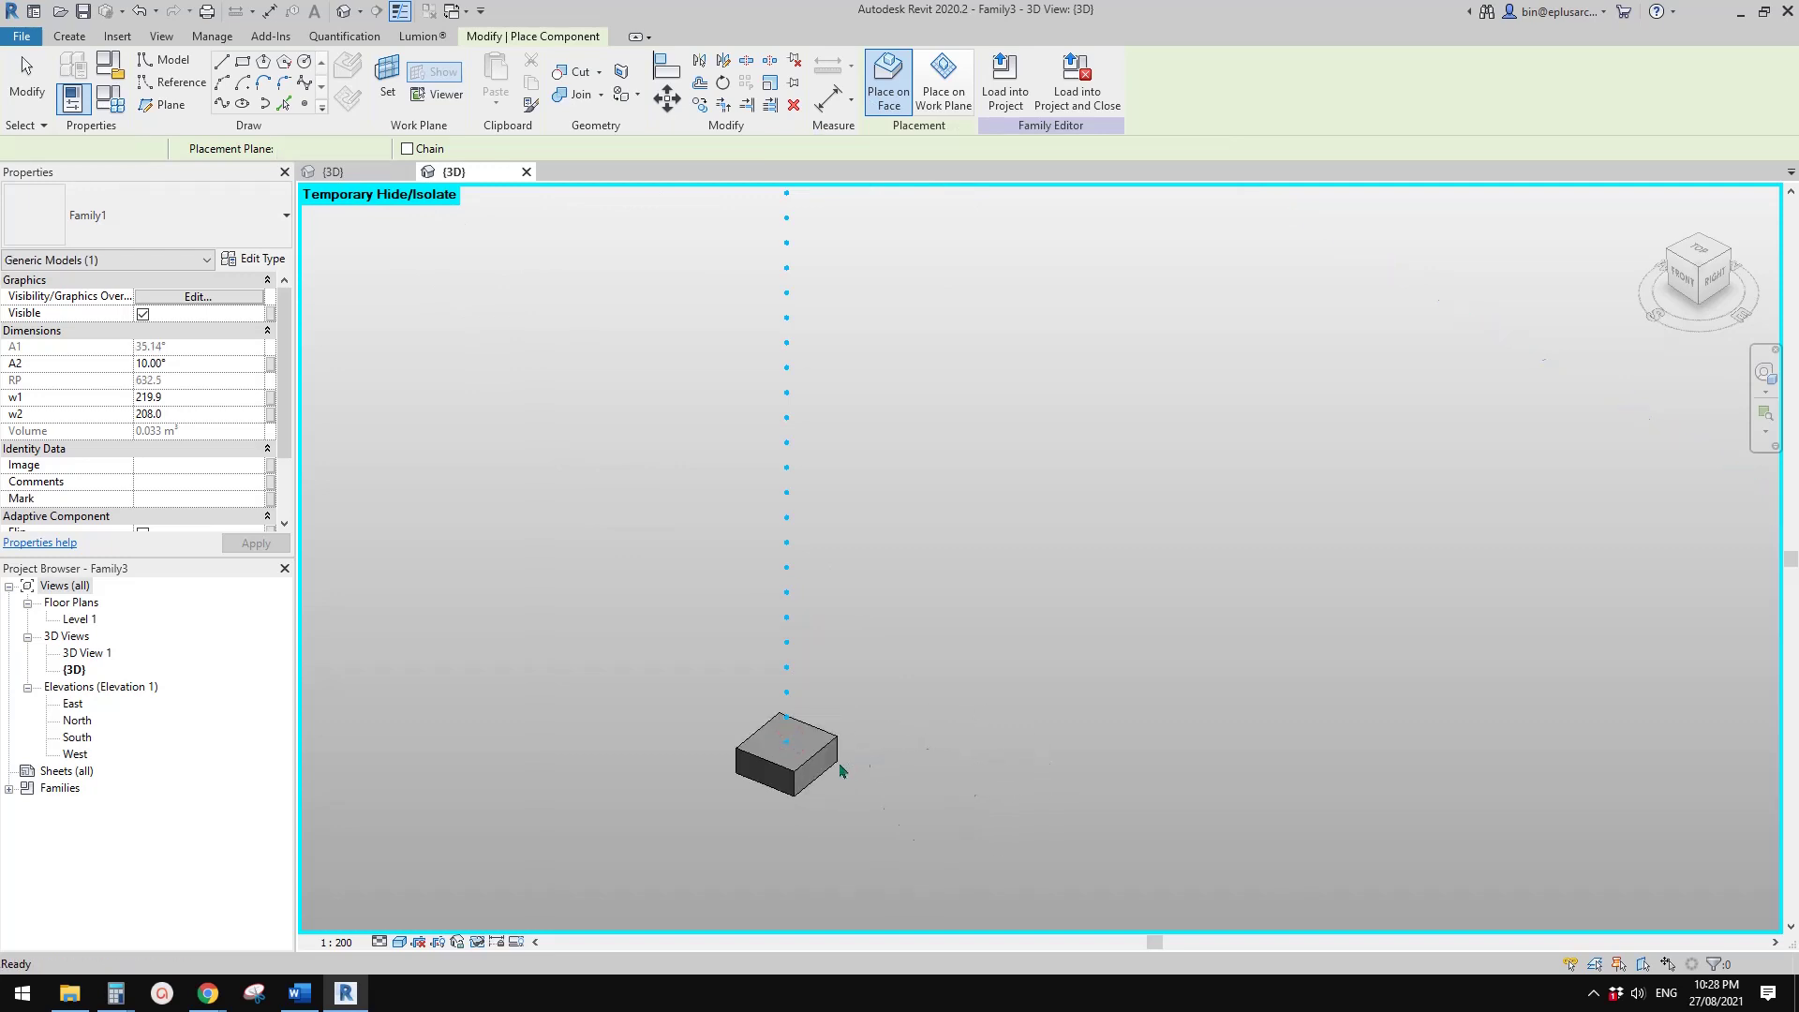
key(Escape)
- Temporarily hide the placed step and place a second Family1 instance from node 1 to node 3
click(820, 755)
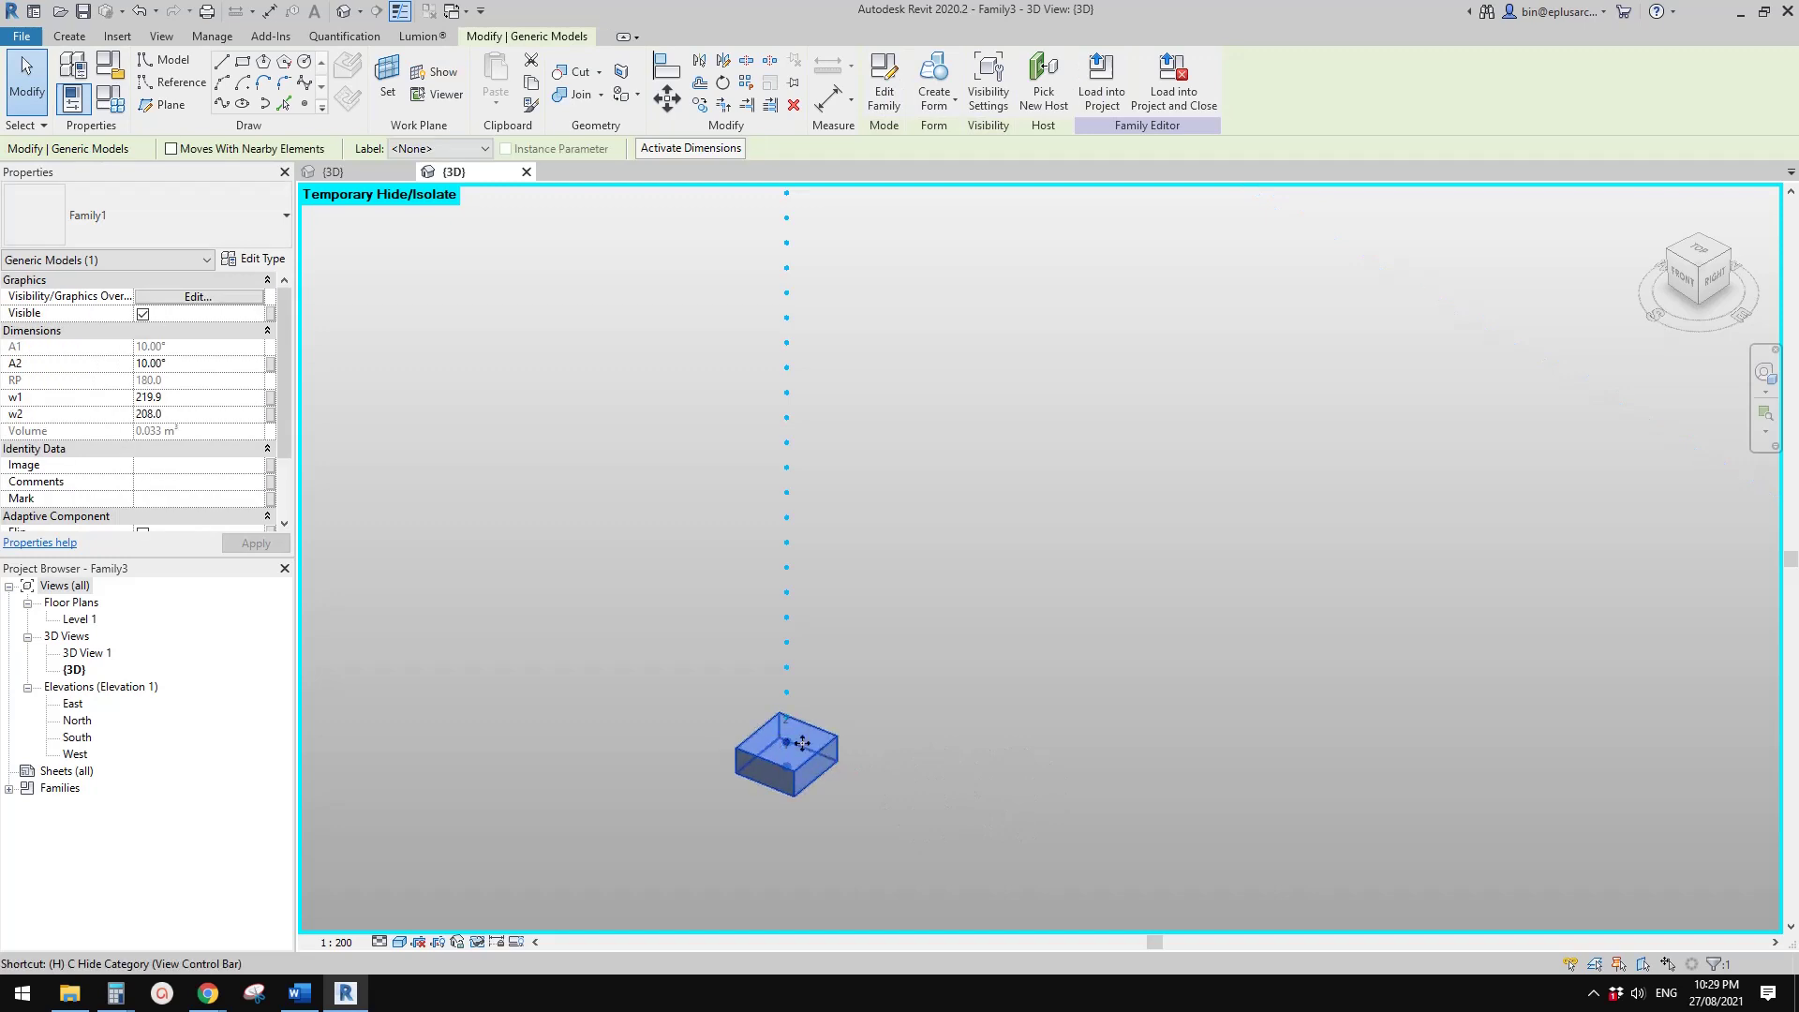
key(h)
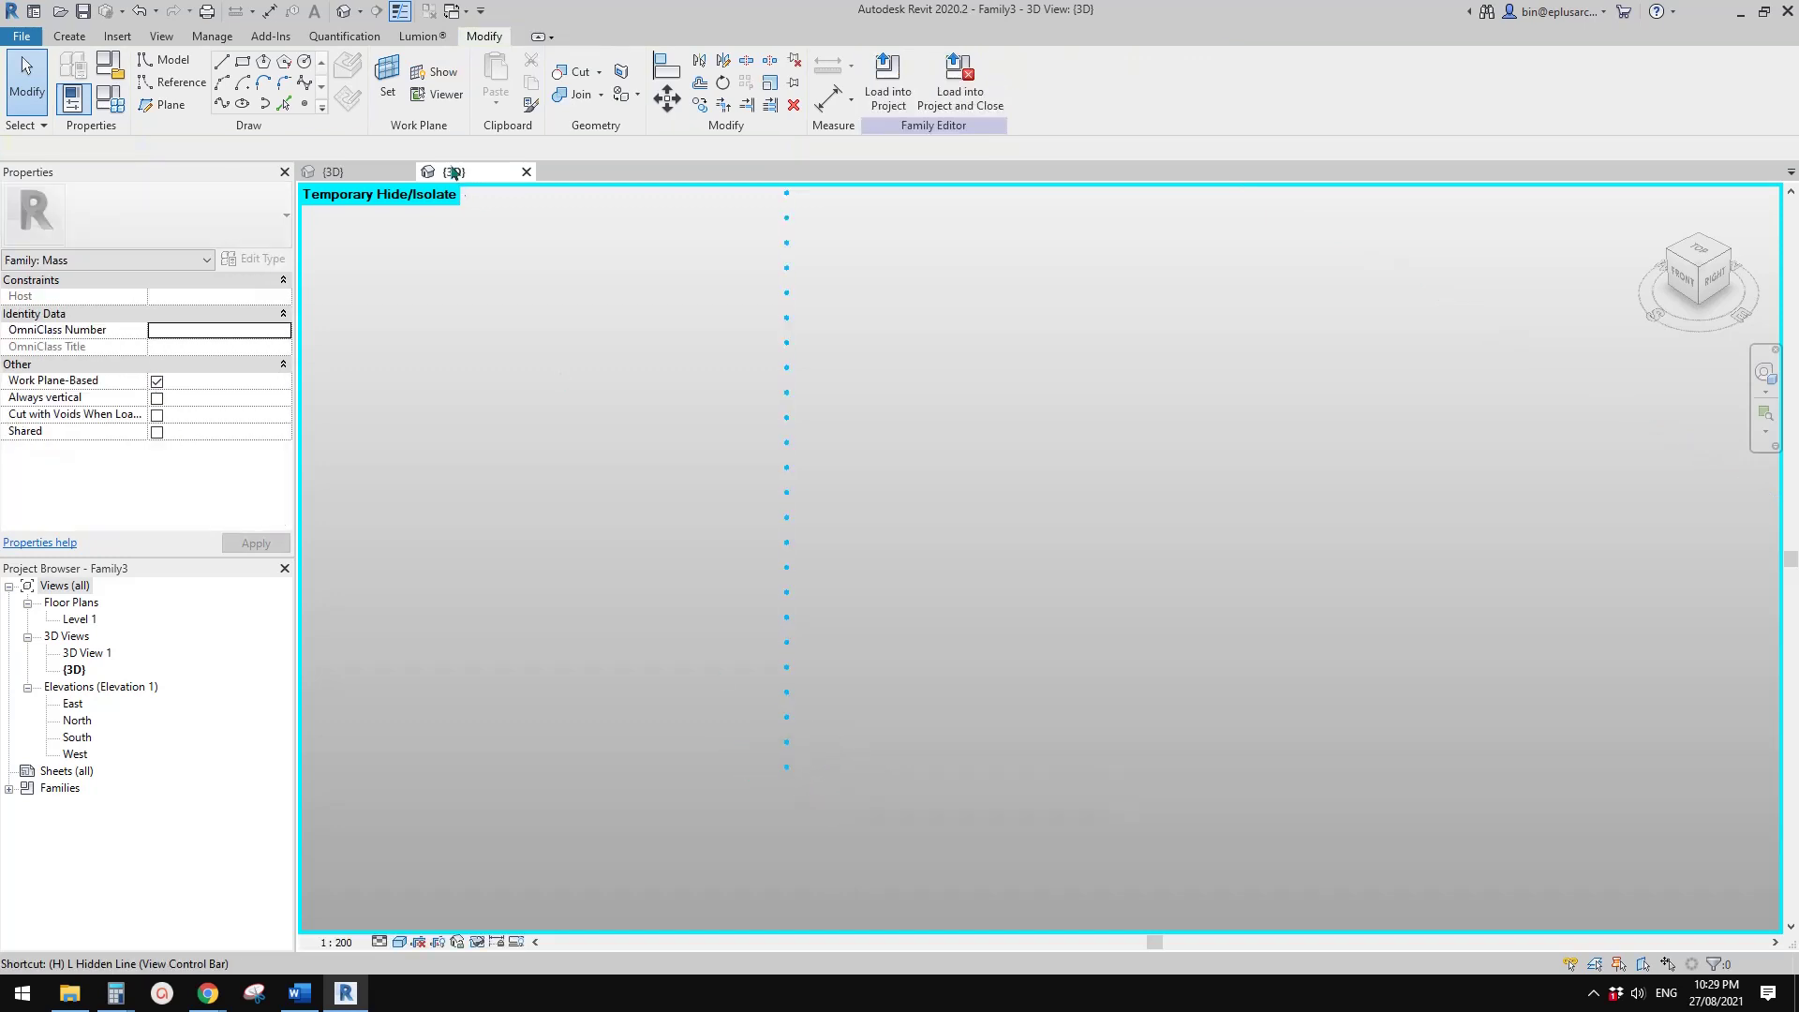
click(82, 36)
click(502, 79)
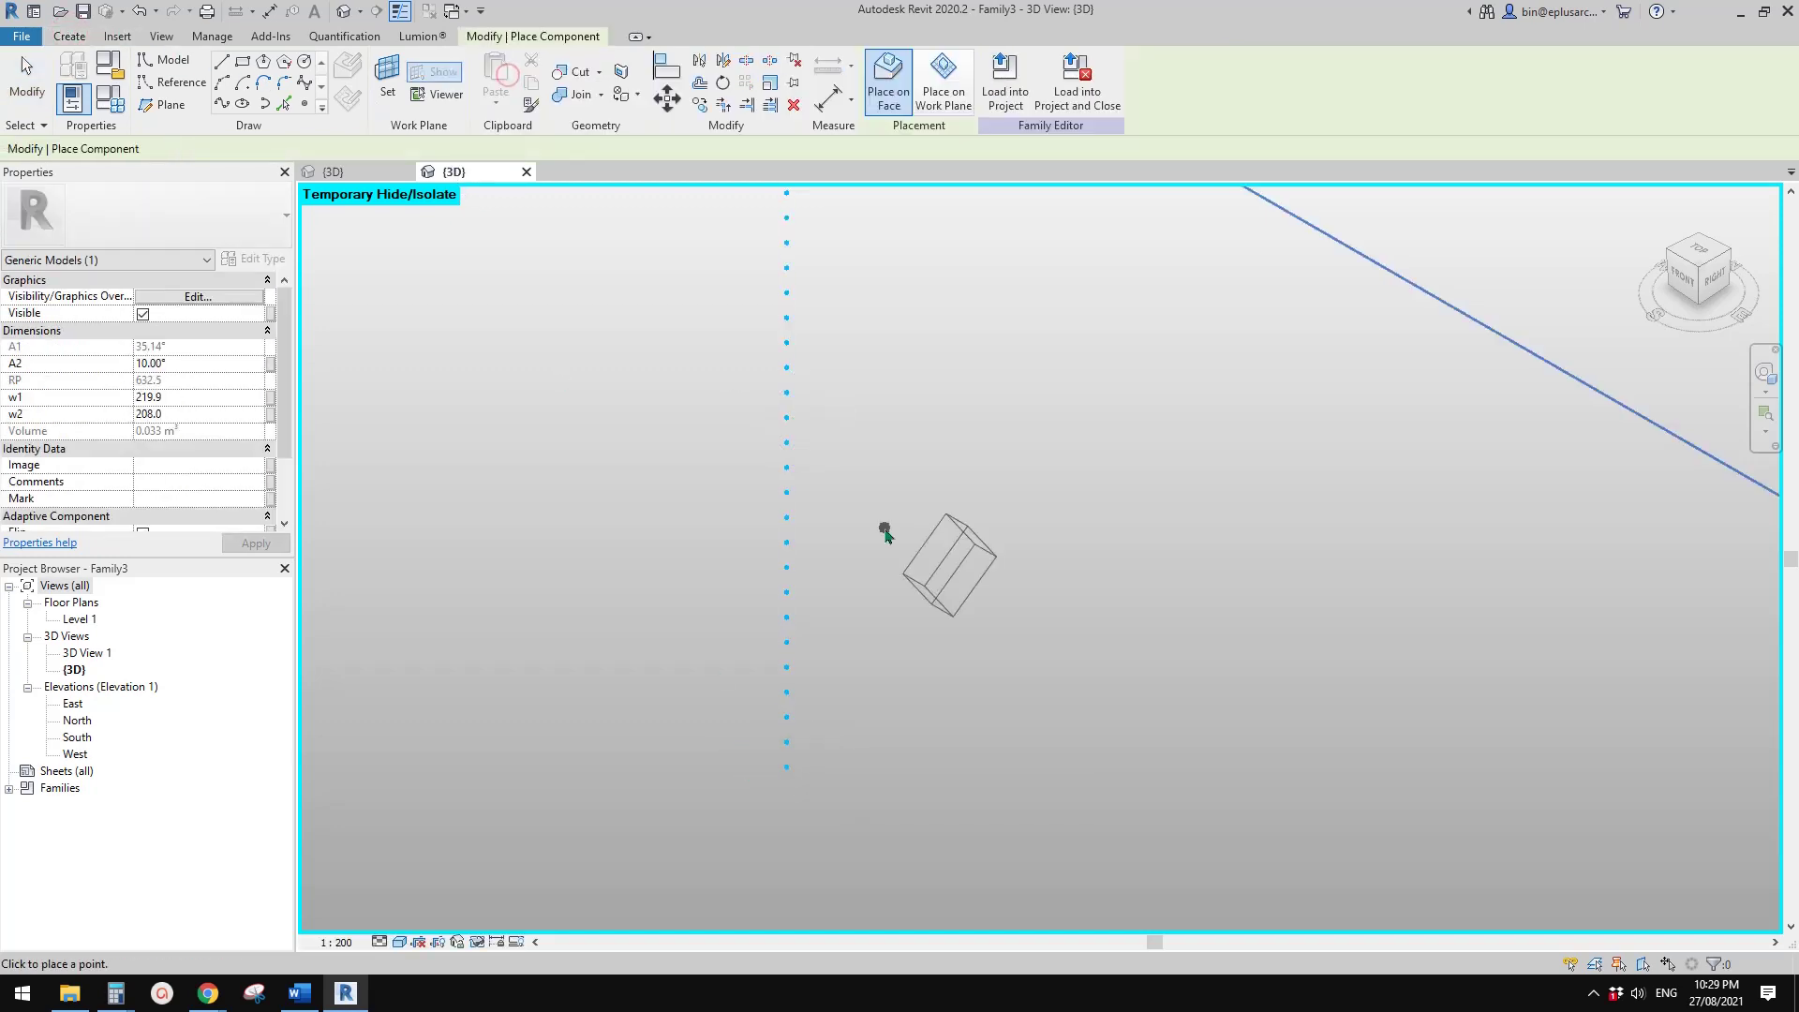
click(786, 766)
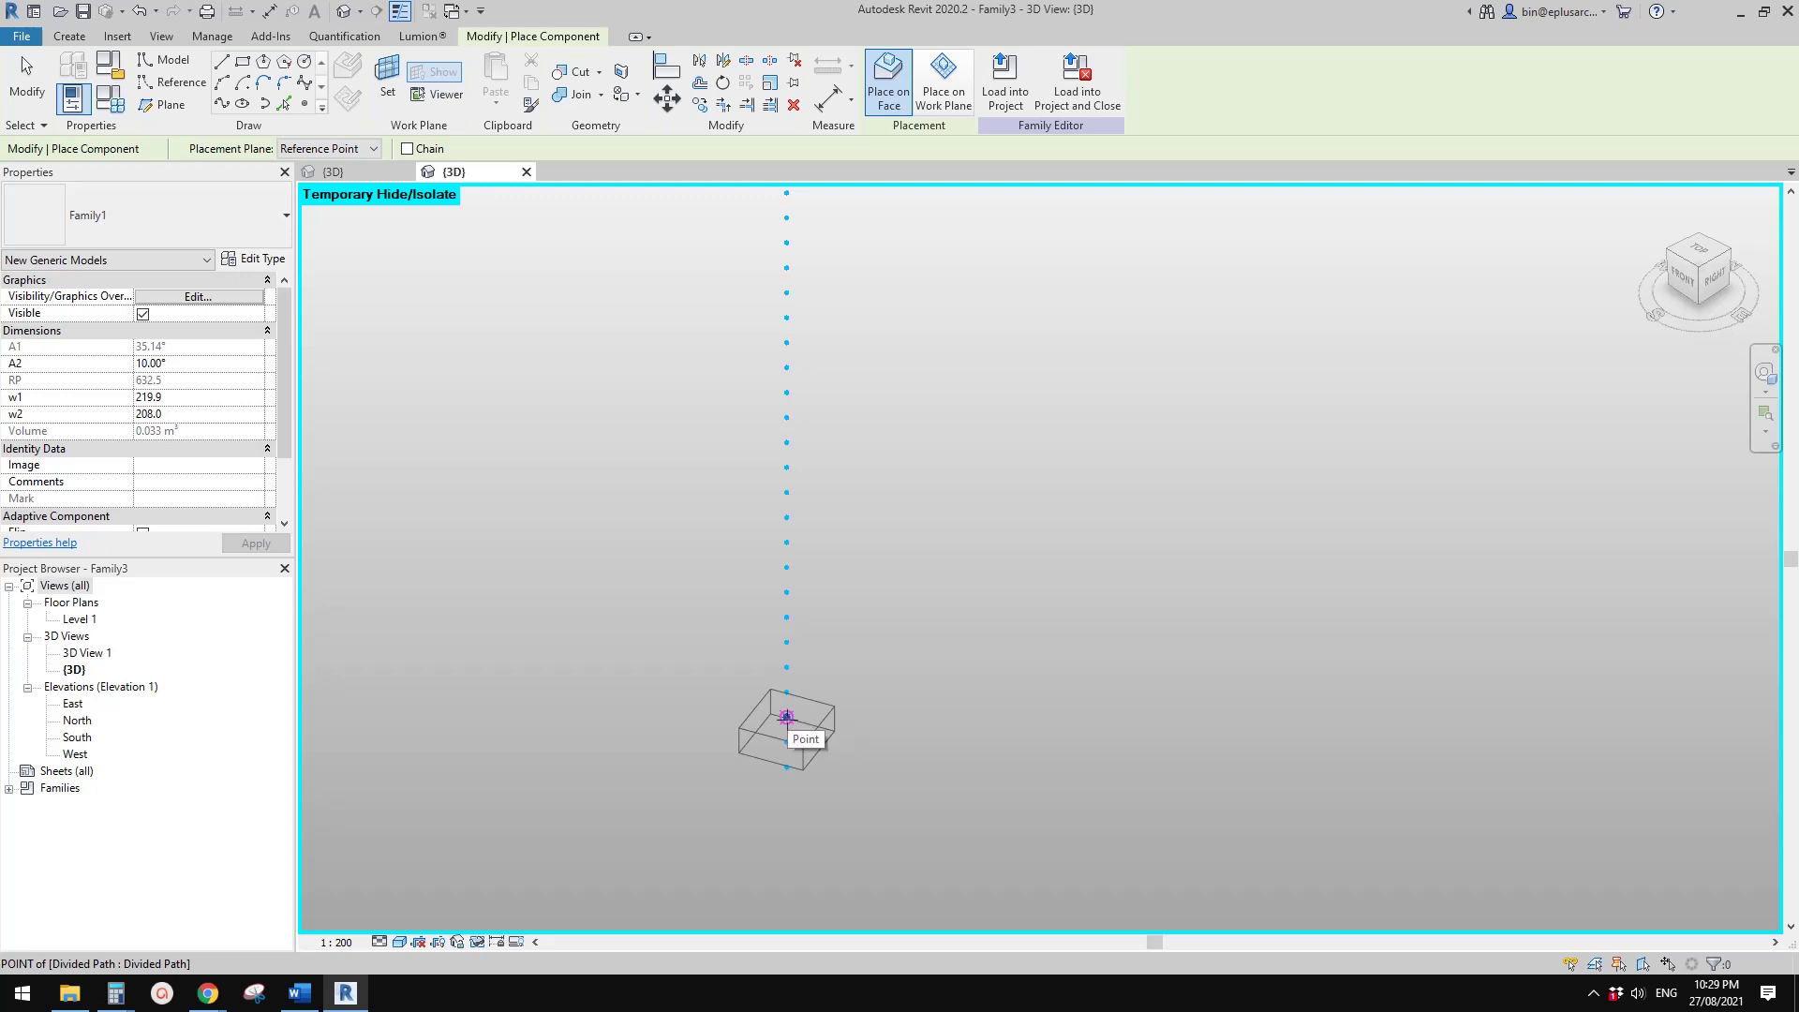
click(786, 716)
key(Escape)
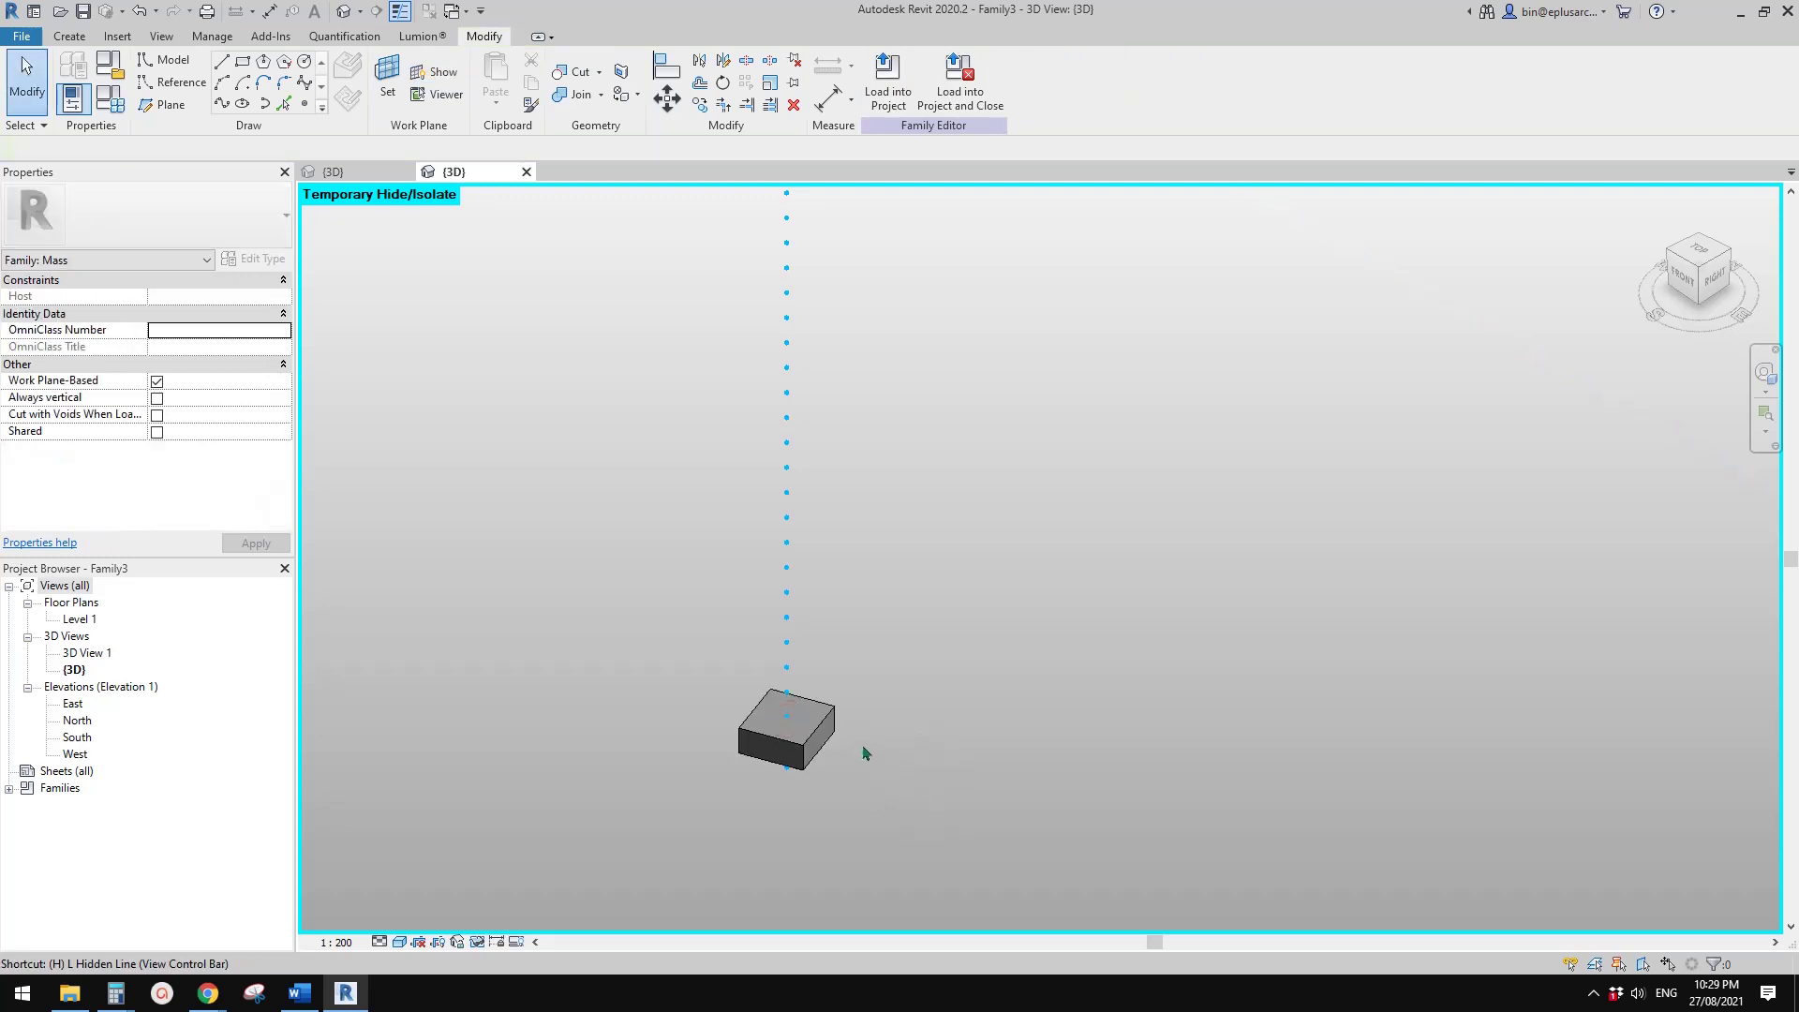
- Reset the temporary hide/isolate and set w1 to 2400 and w2 to 500 for both step instances
key(h)
key(r)
click(832, 766)
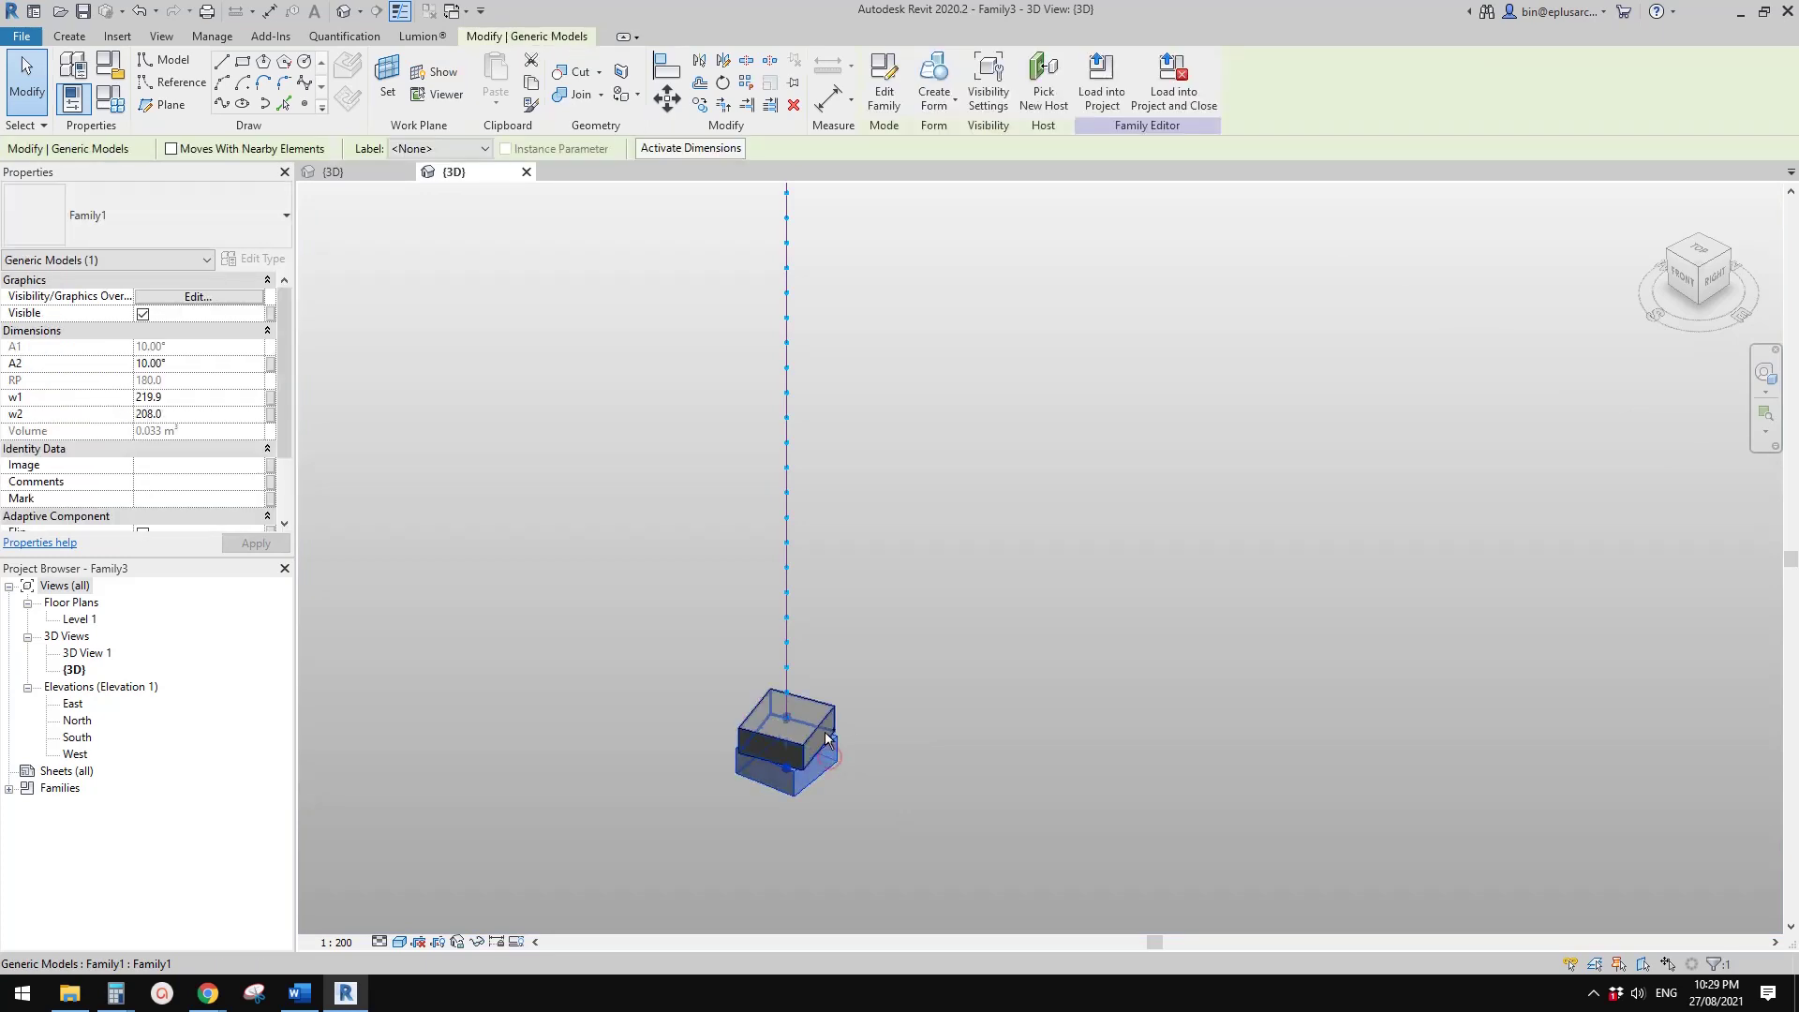
ctrl+click(822, 726)
scroll(876, 776, up, 1)
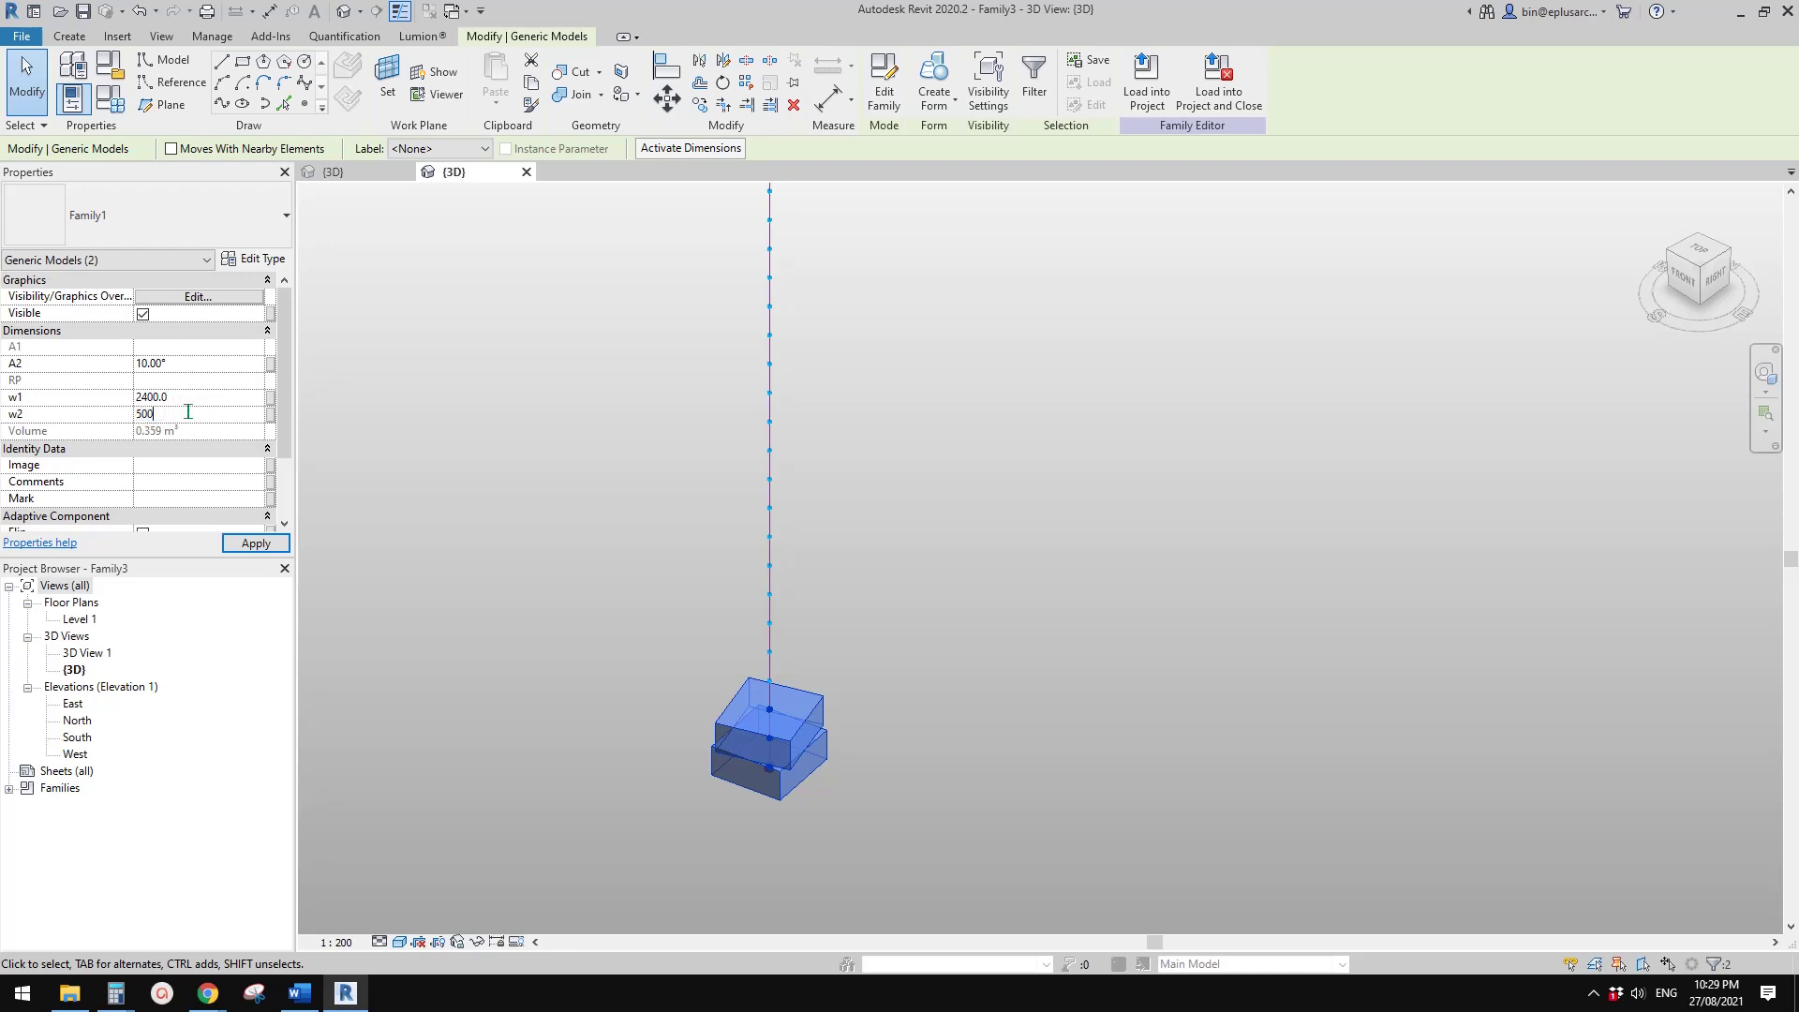
shift+middle_drag(854, 573, 890, 656)
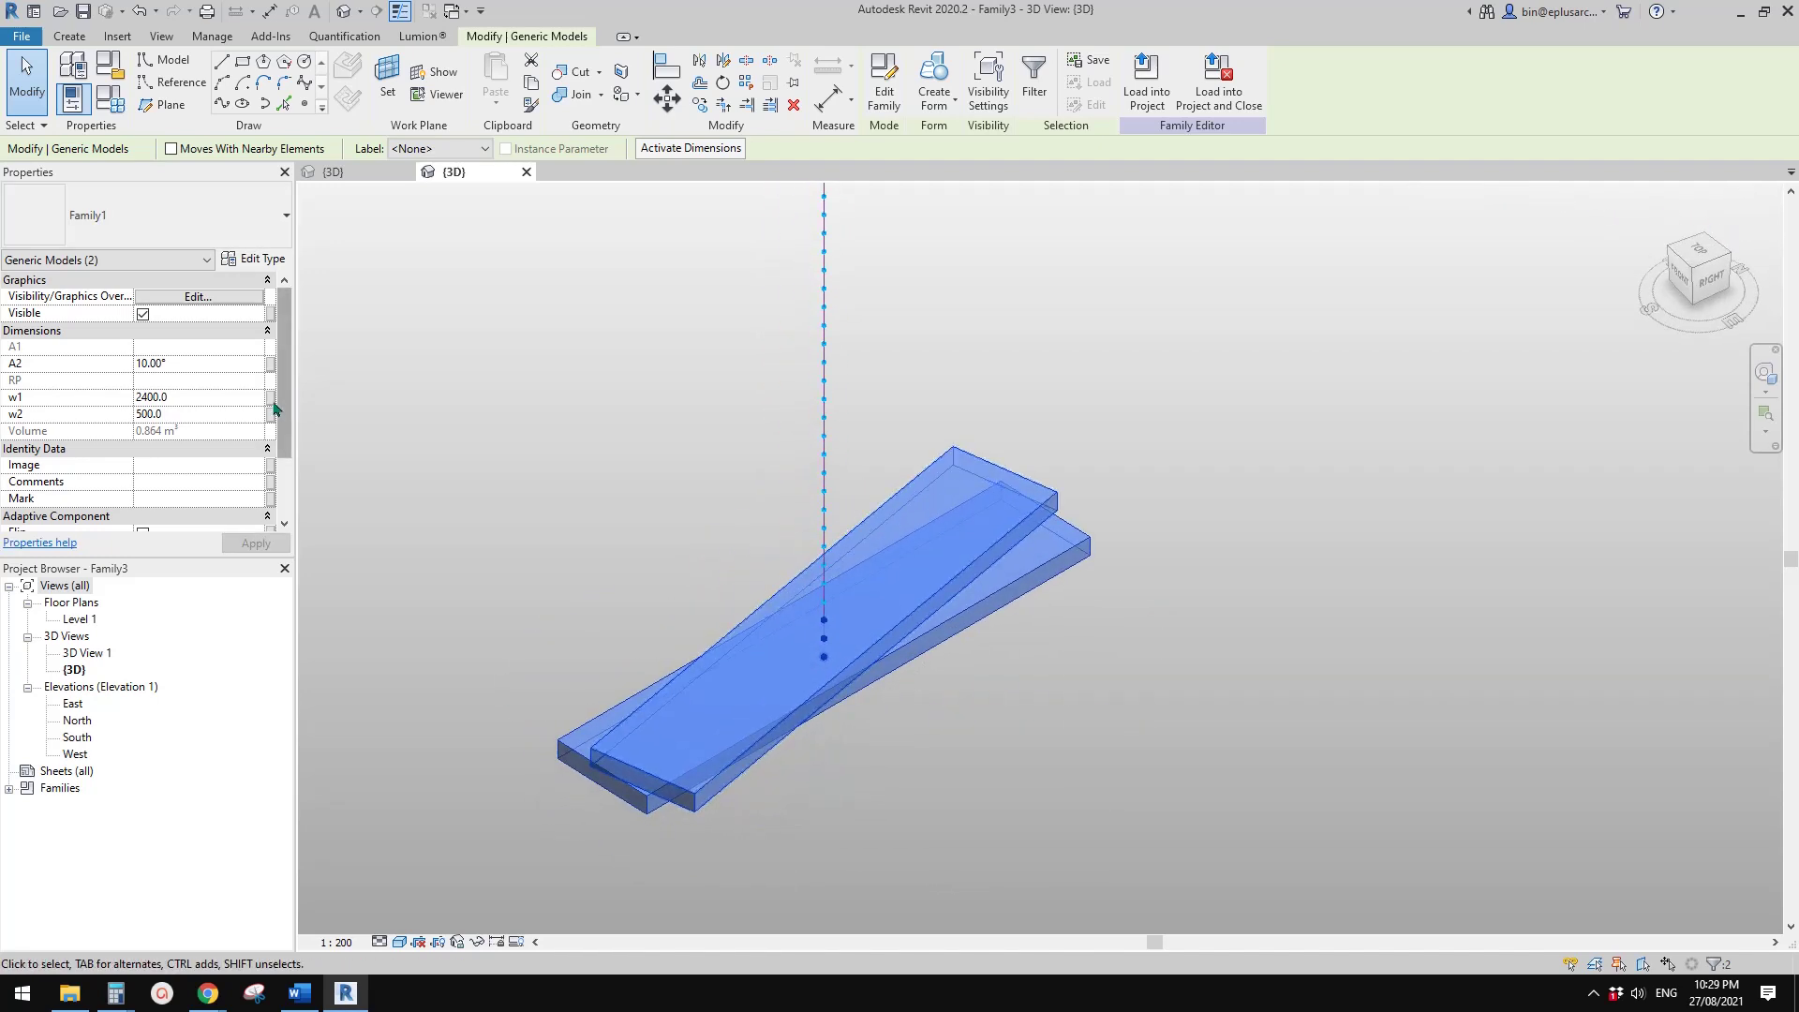
- Try a w2 value of 300 on both step instances and set it back to 500
click(197, 415)
text(30)
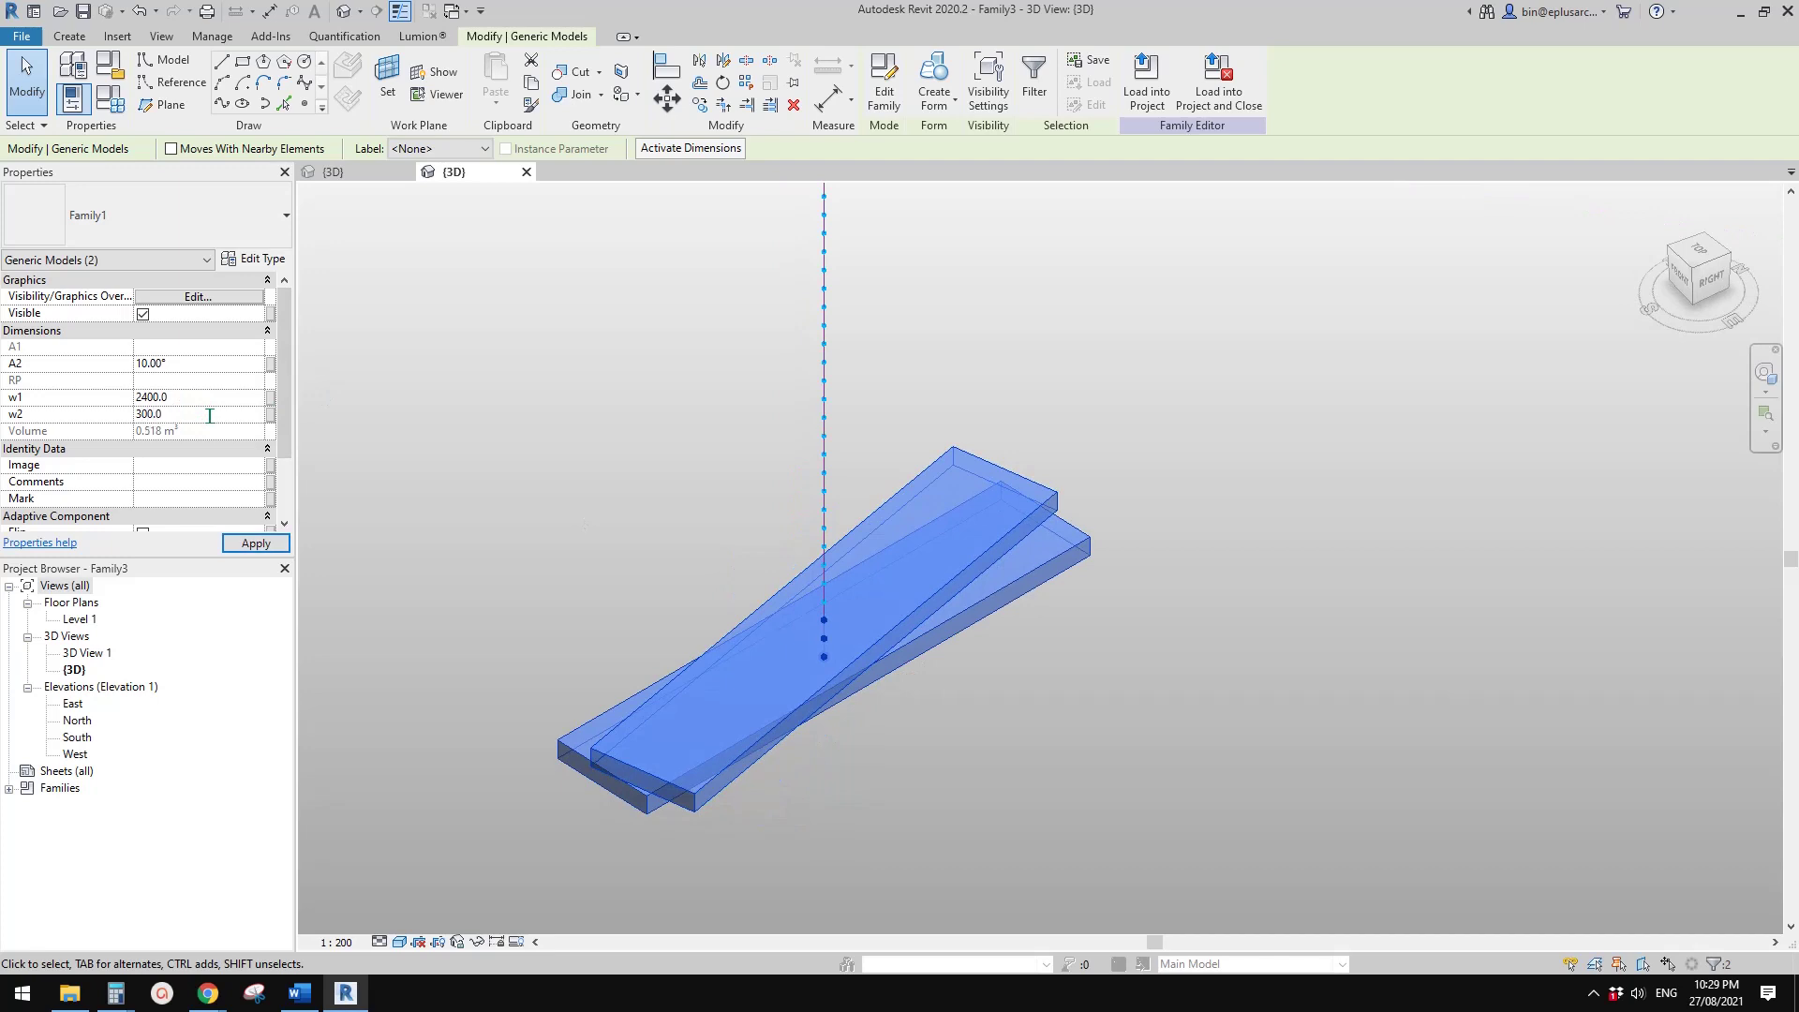
shift+middle_drag(722, 461, 922, 489)
click(195, 415)
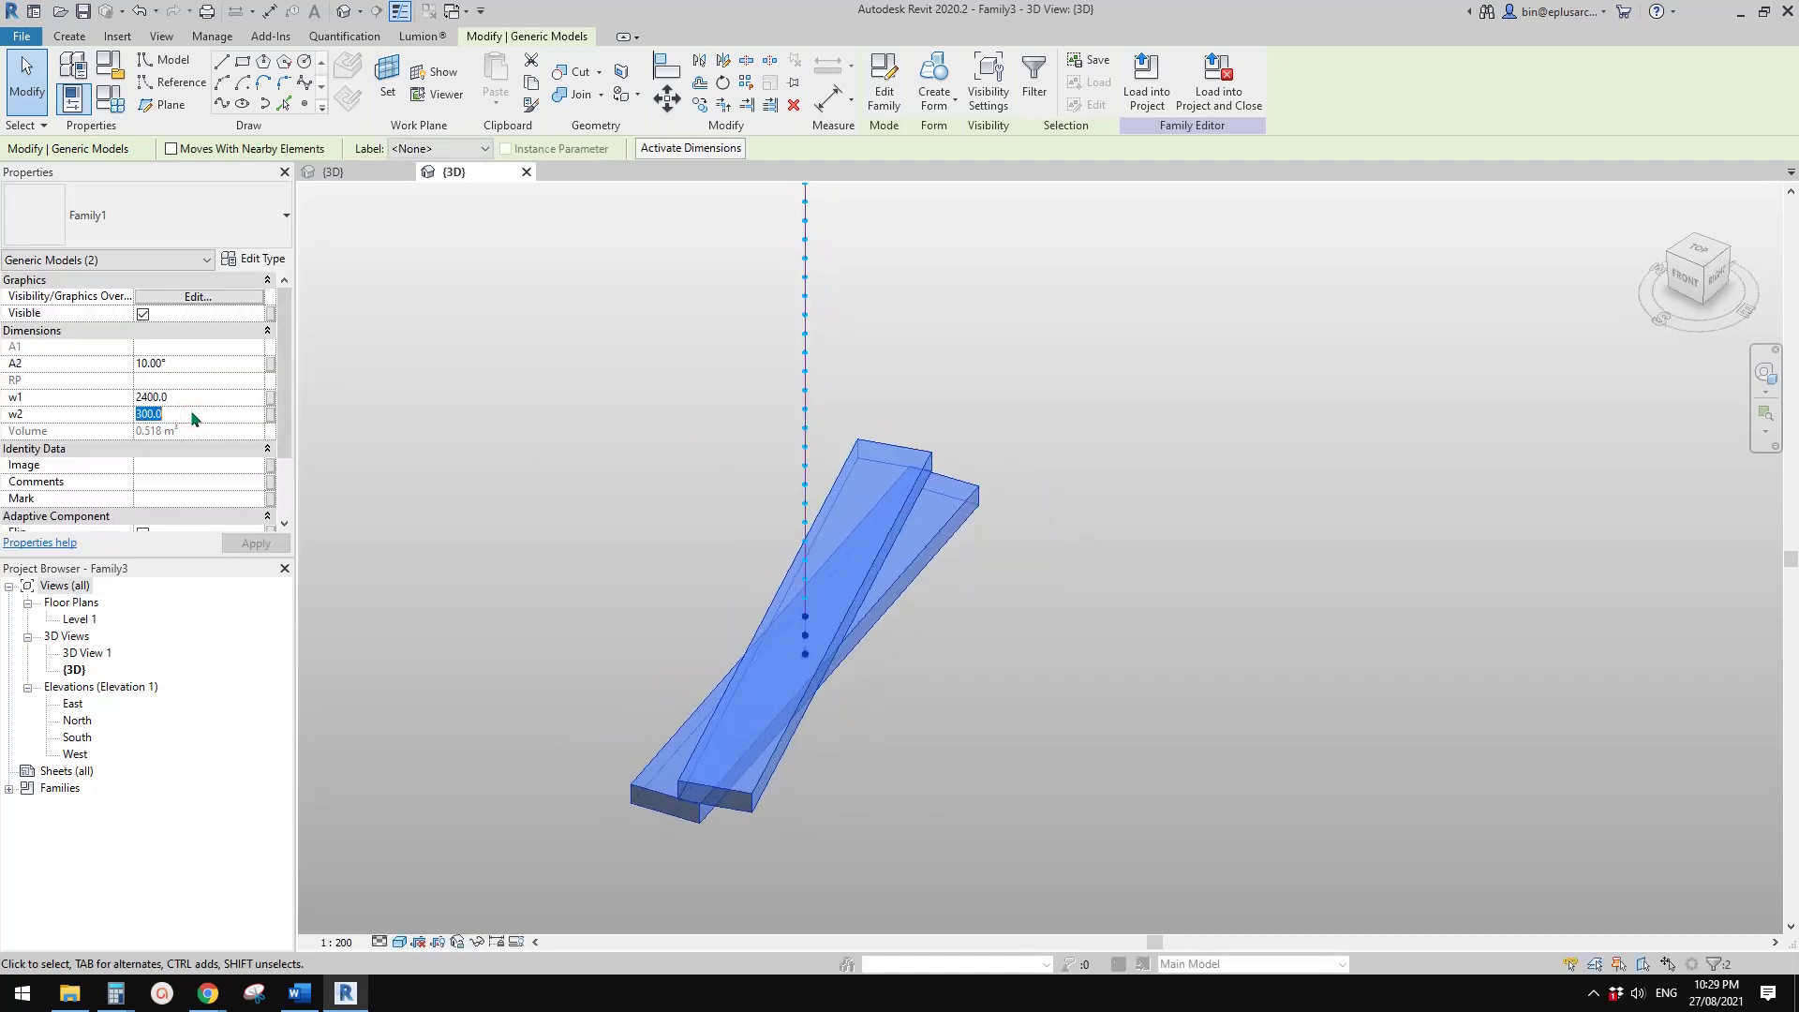
text(50)
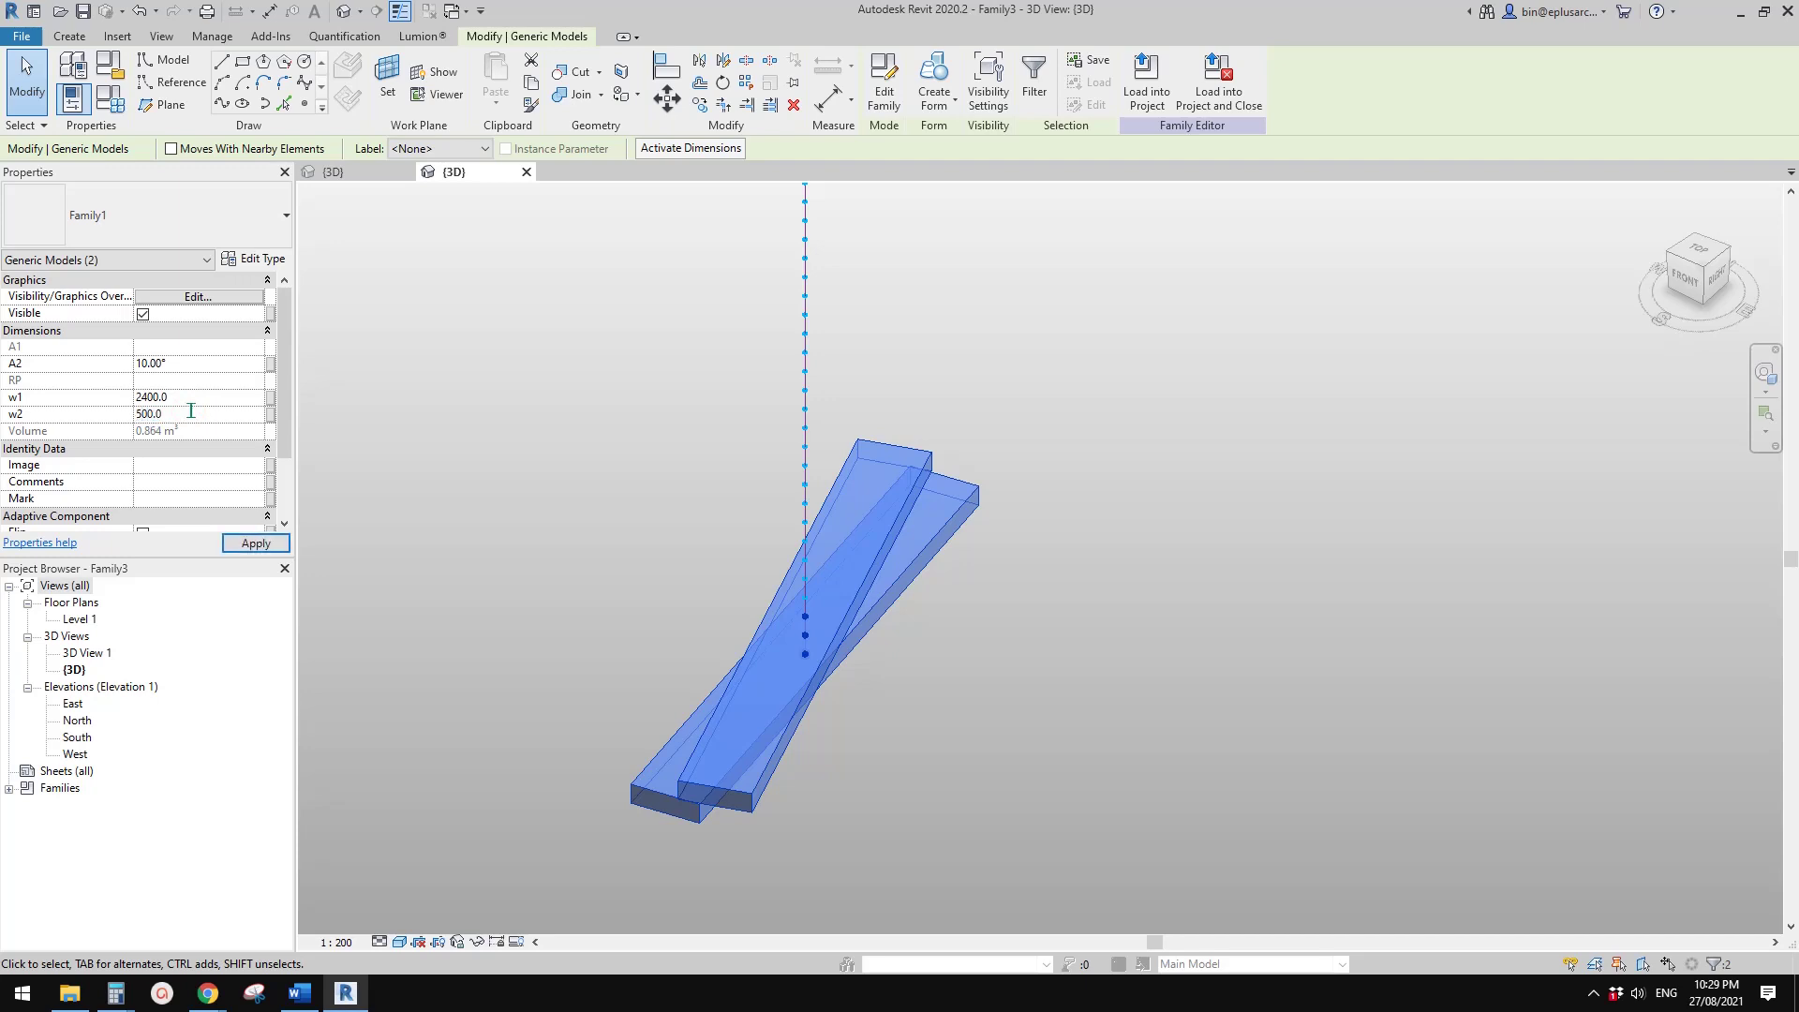
shift+middle_drag(968, 522, 1022, 632)
middle_drag(853, 506, 618, 491)
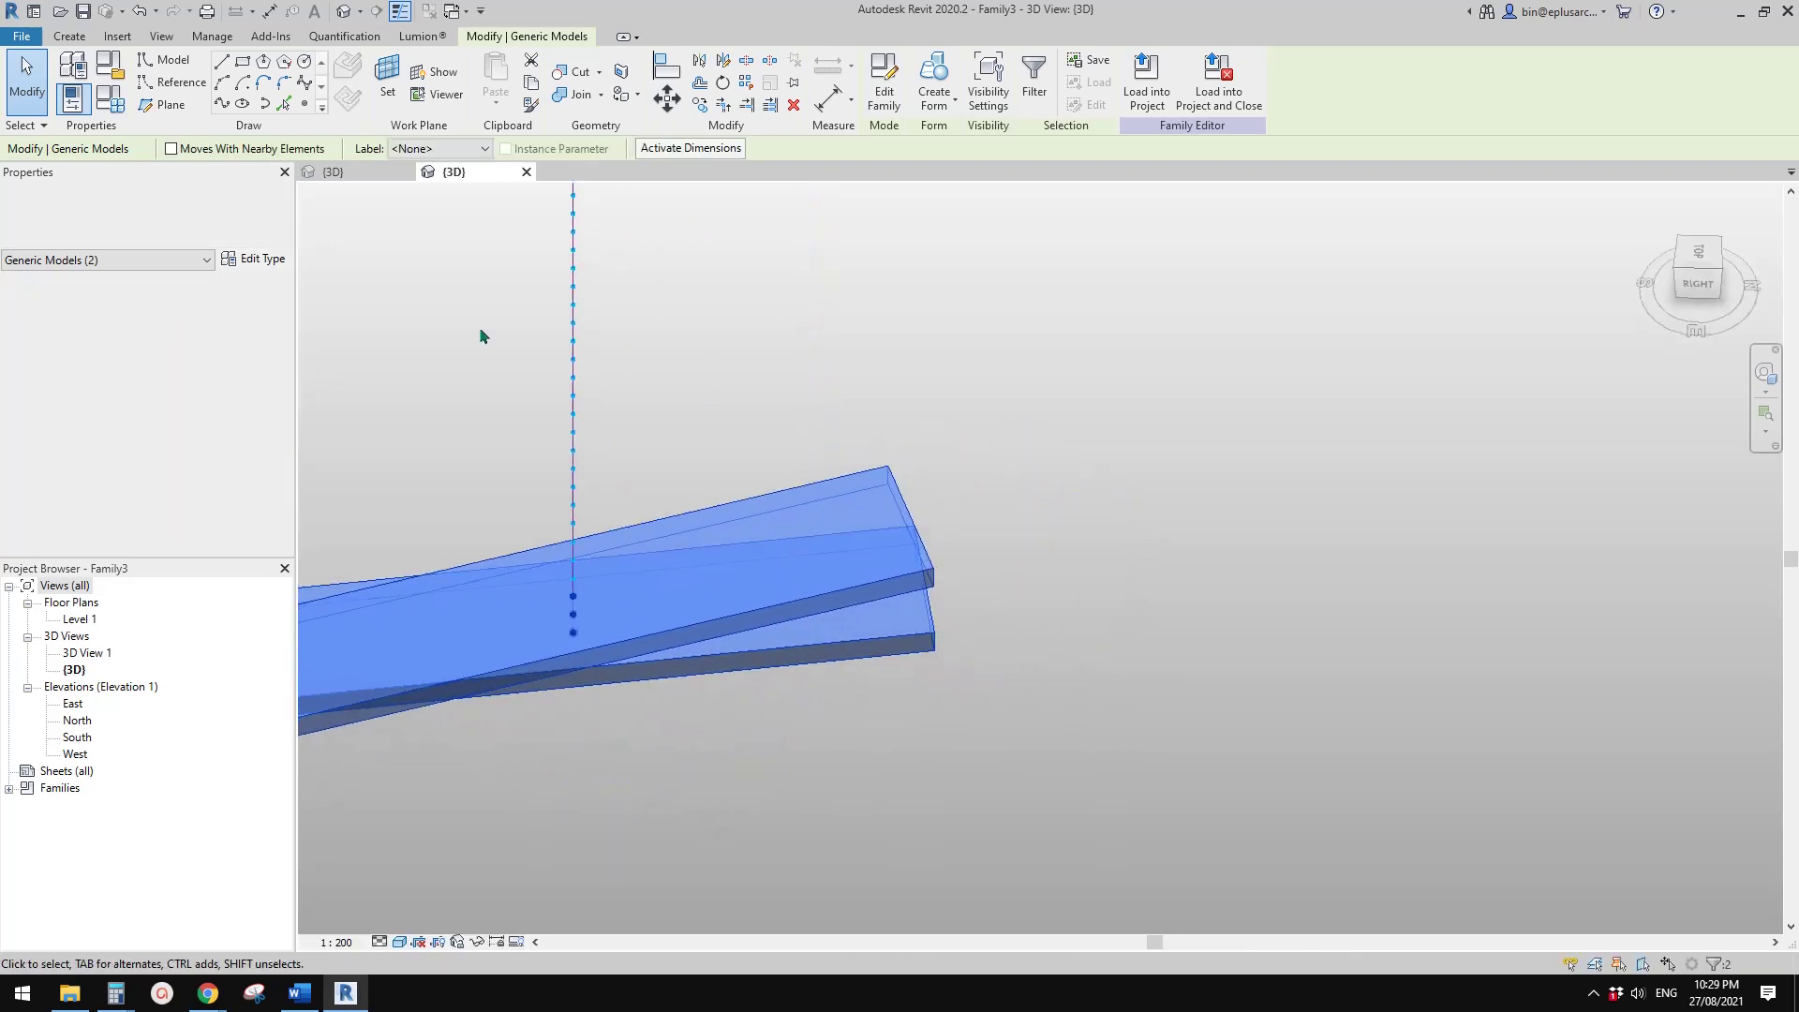
click(387, 76)
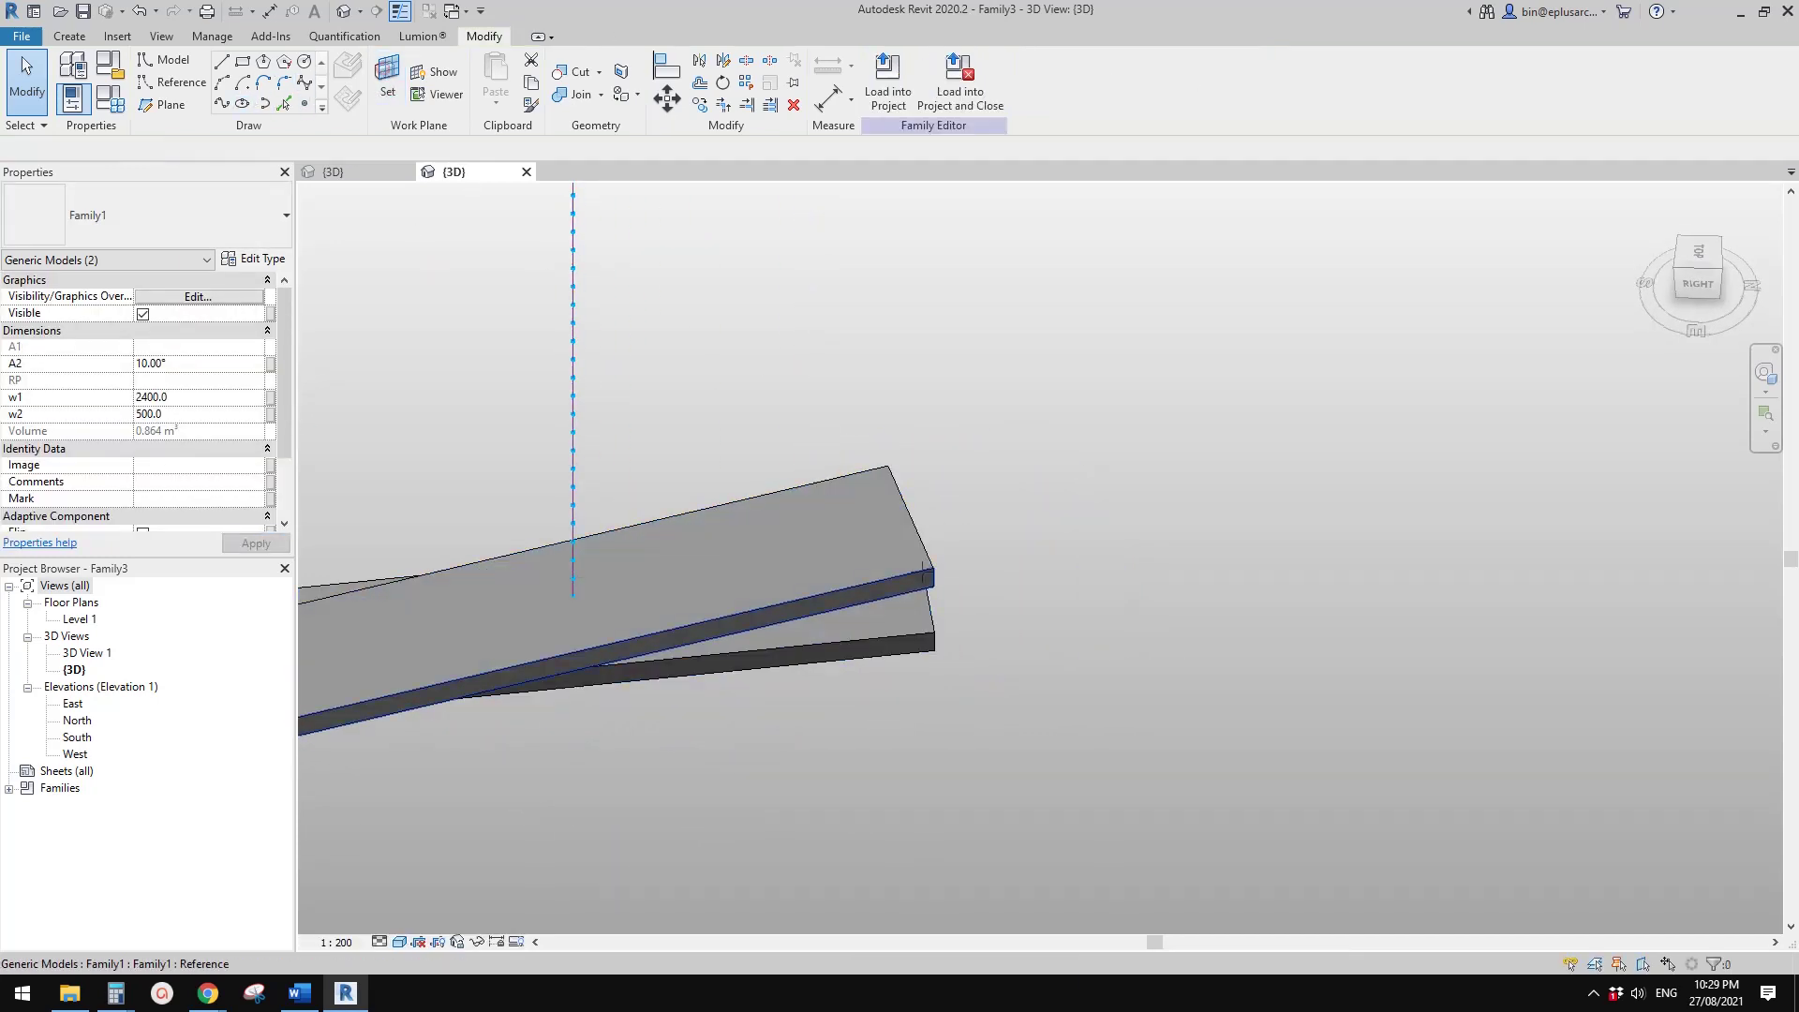
click(895, 614)
click(221, 61)
scroll(773, 632, up, 1)
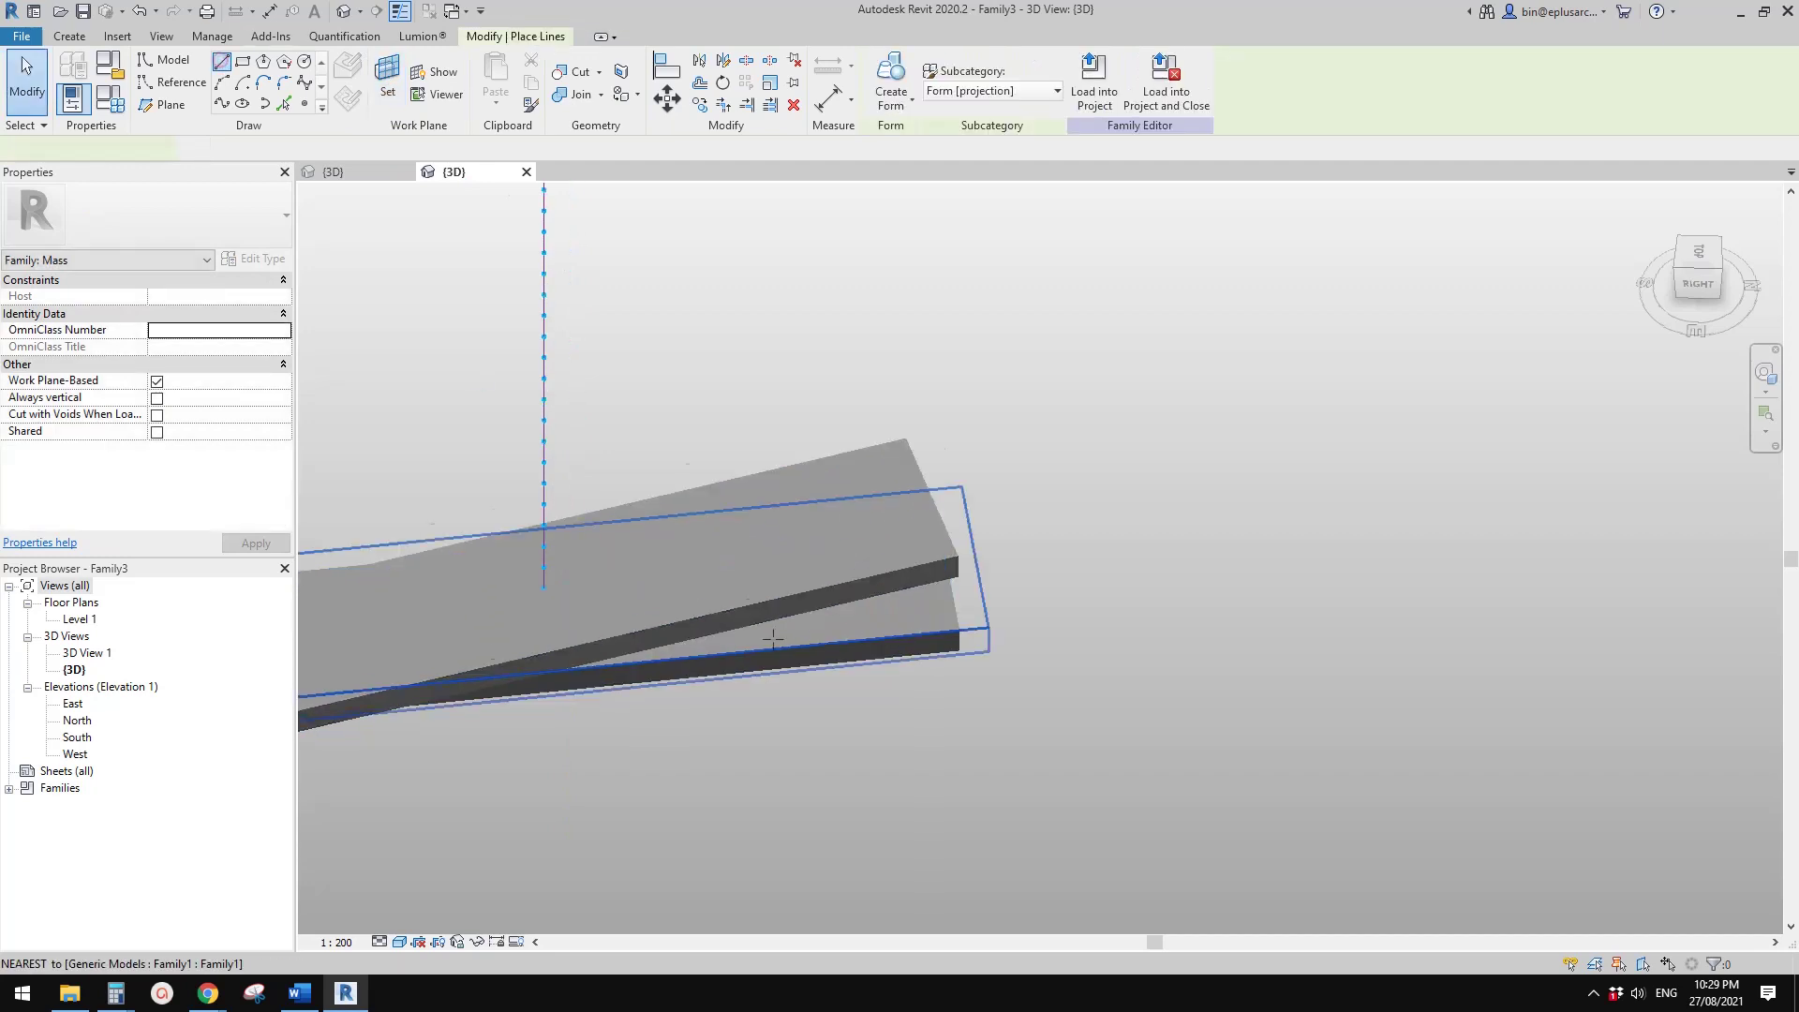
click(837, 642)
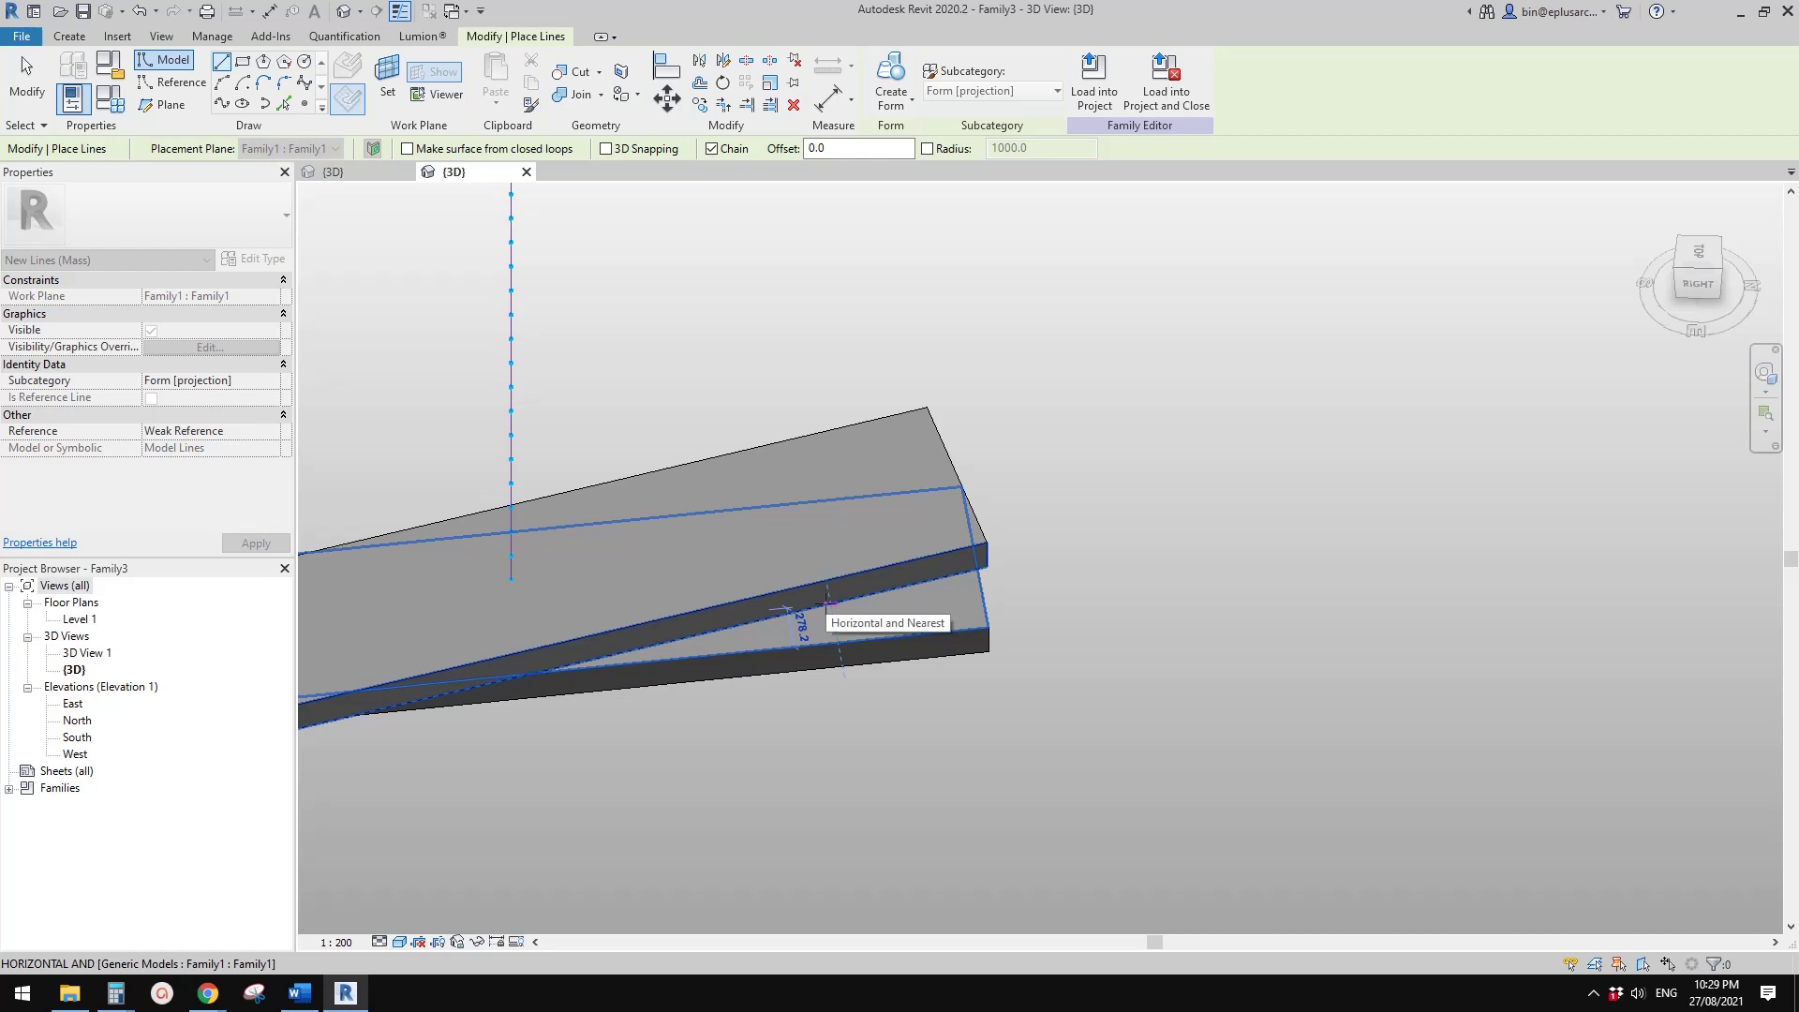
key(Escape)
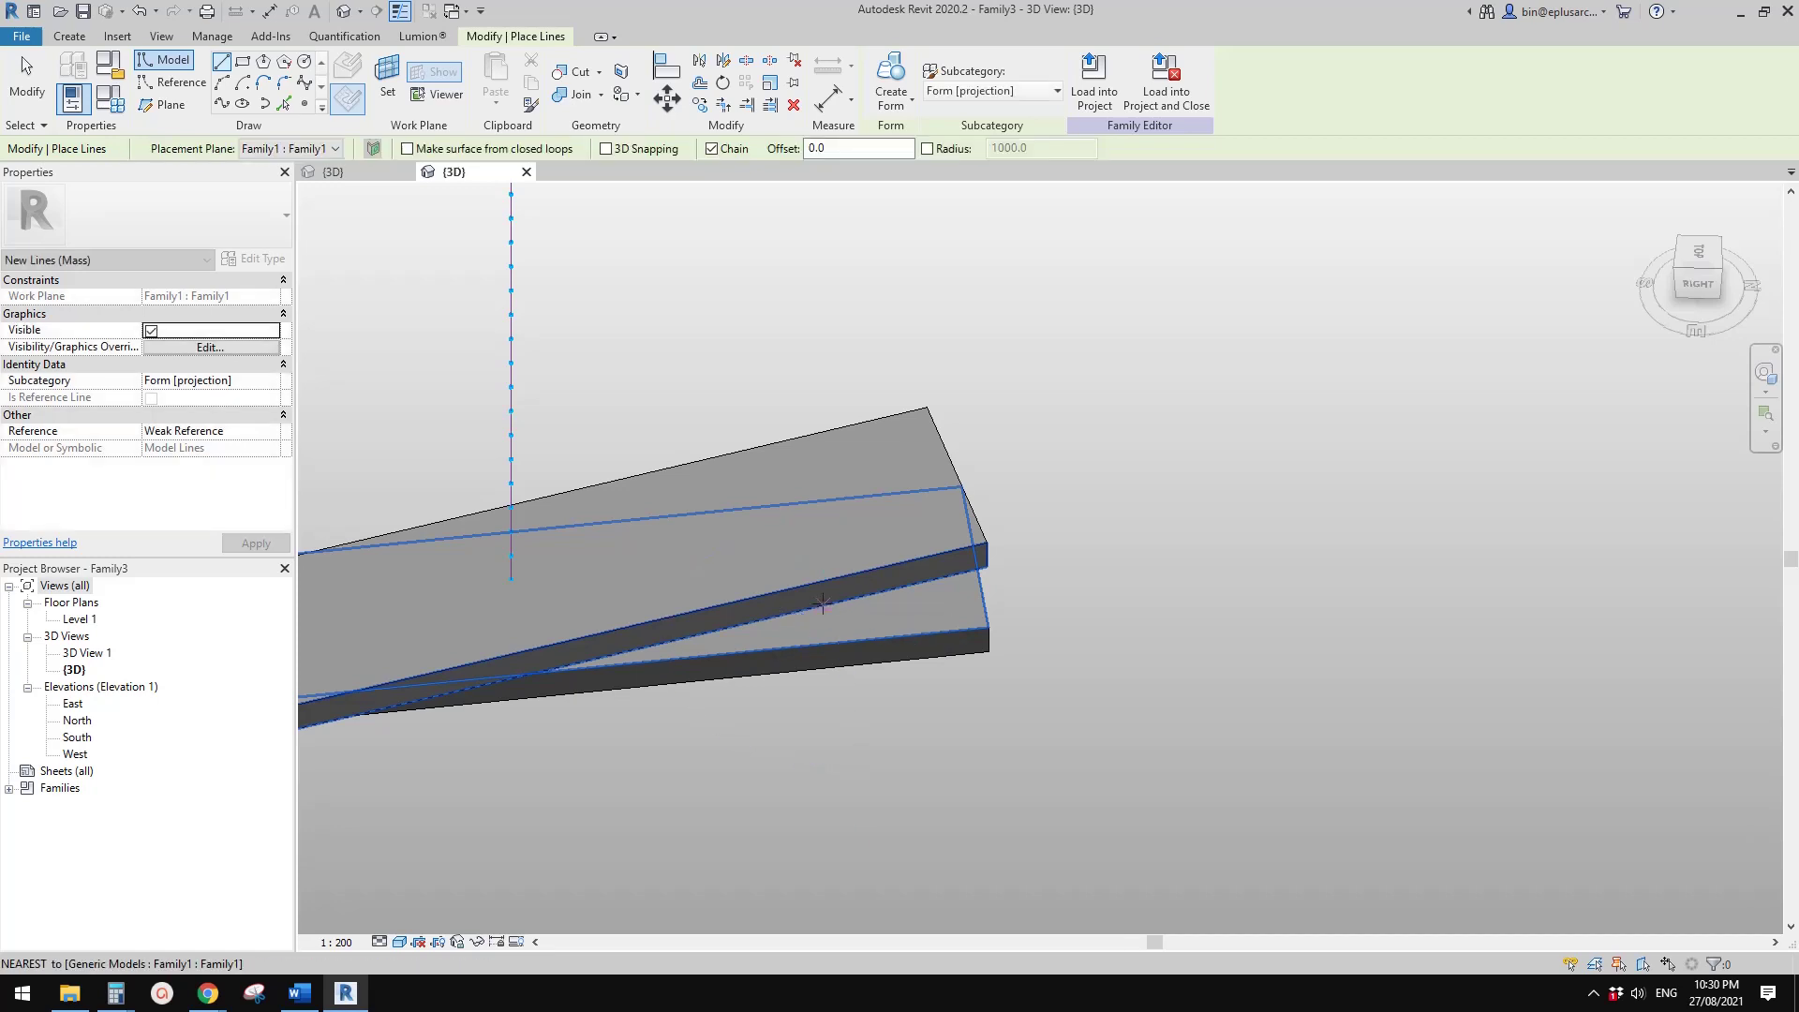
key(Escape)
- Select both step instances and try A2 angles of 8° and 0° on them
mouse_move(915, 616)
shift+middle_down()
mouse_move(702, 647)
mouse_move(791, 642)
mouse_move(949, 581)
mouse_move(896, 554)
mouse_move(919, 601)
mouse_move(895, 622)
mouse_move(943, 638)
shift+middle_up()
scroll(894, 622, up, 2)
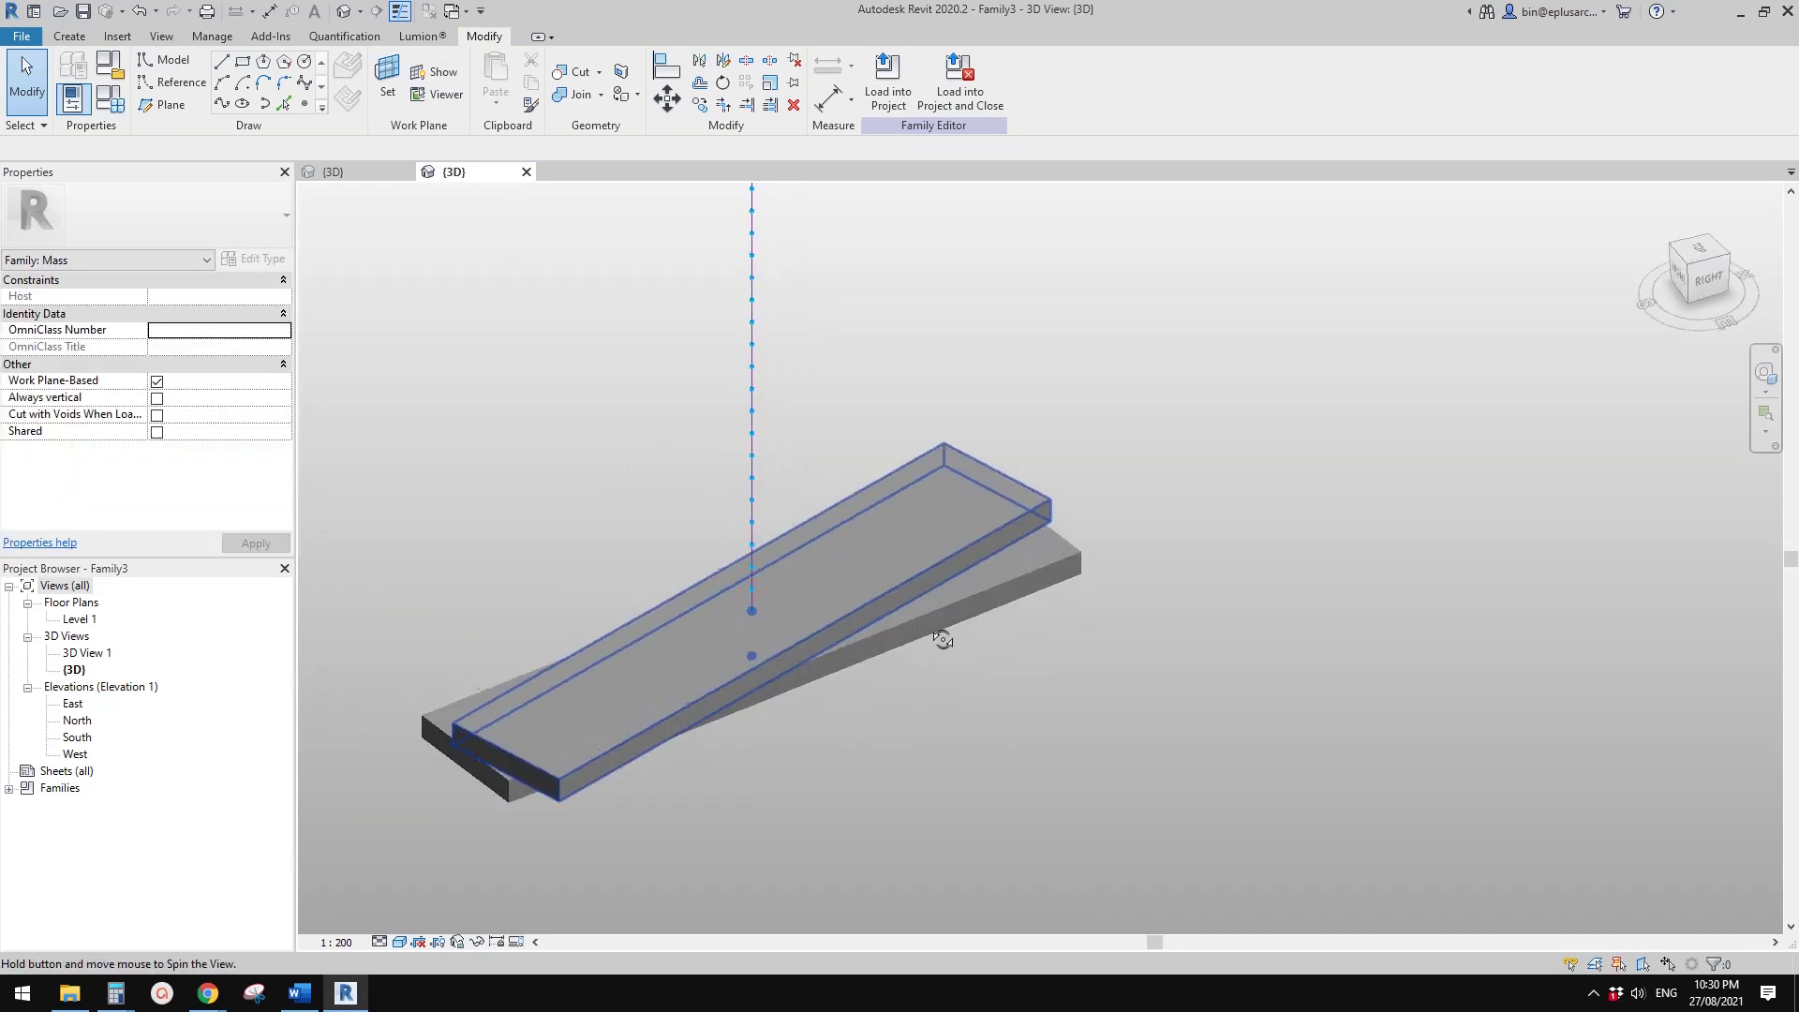
click(935, 576)
ctrl+click(990, 569)
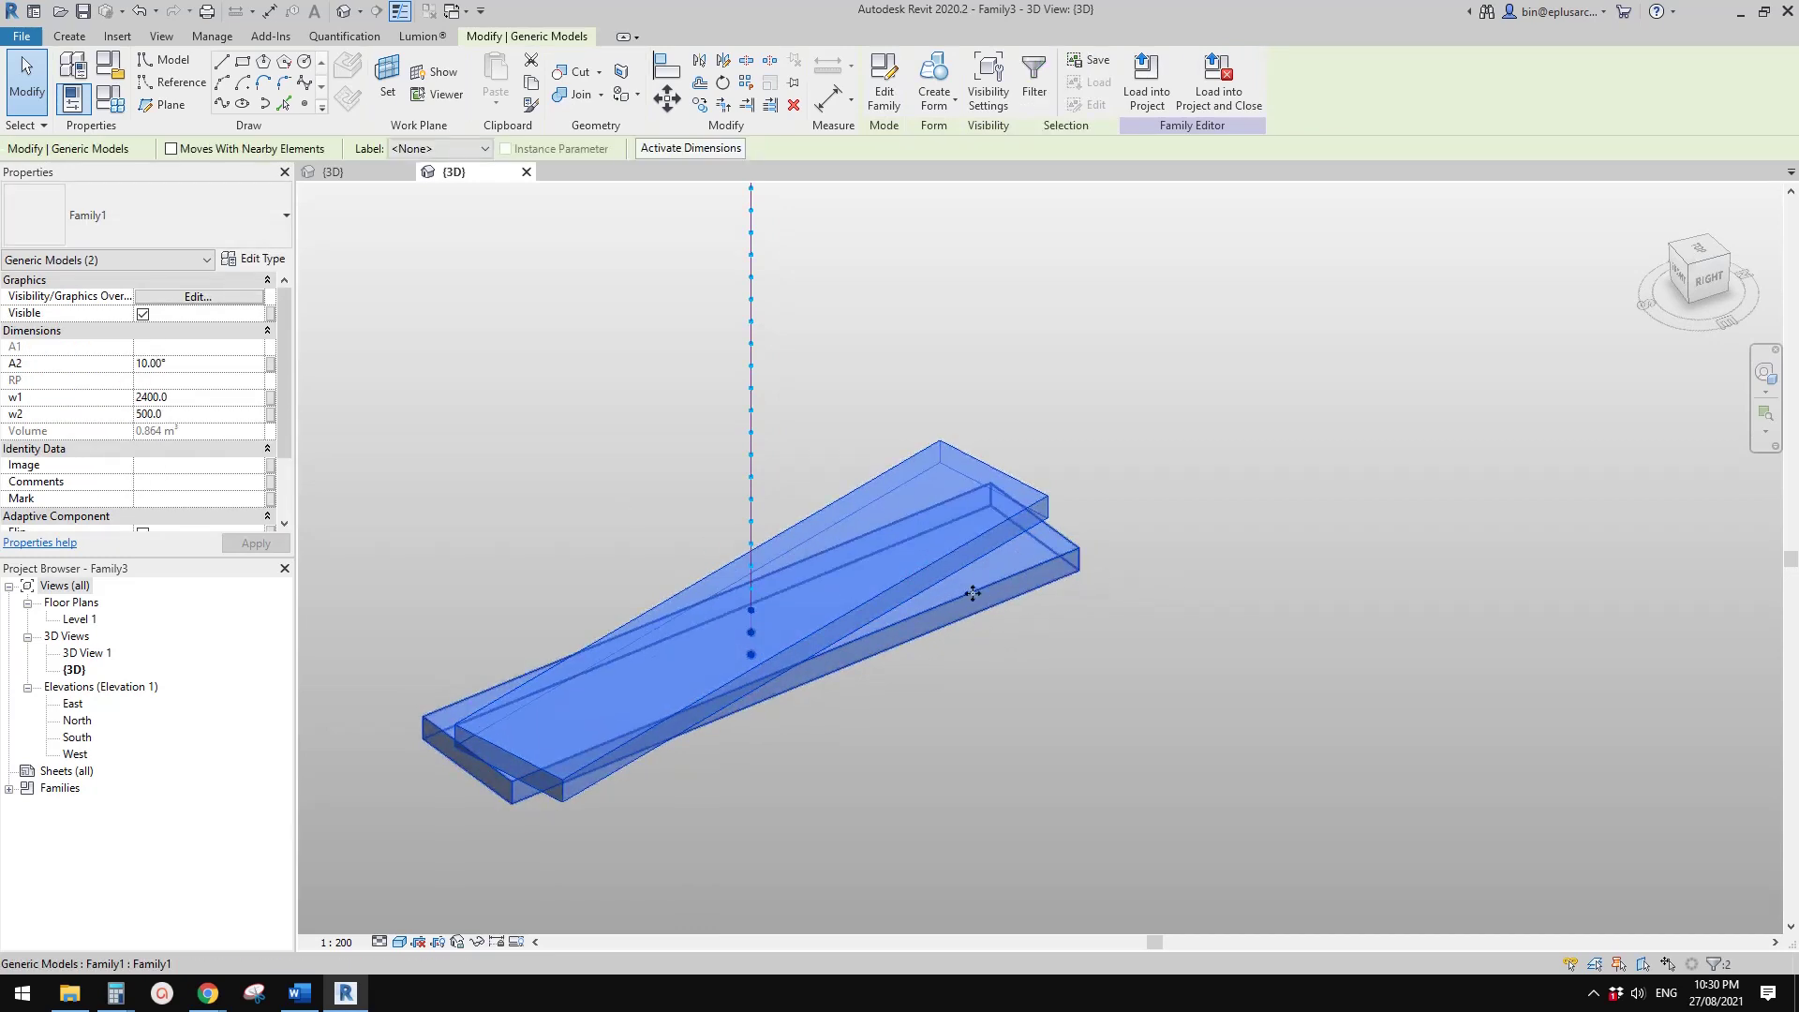
click(189, 362)
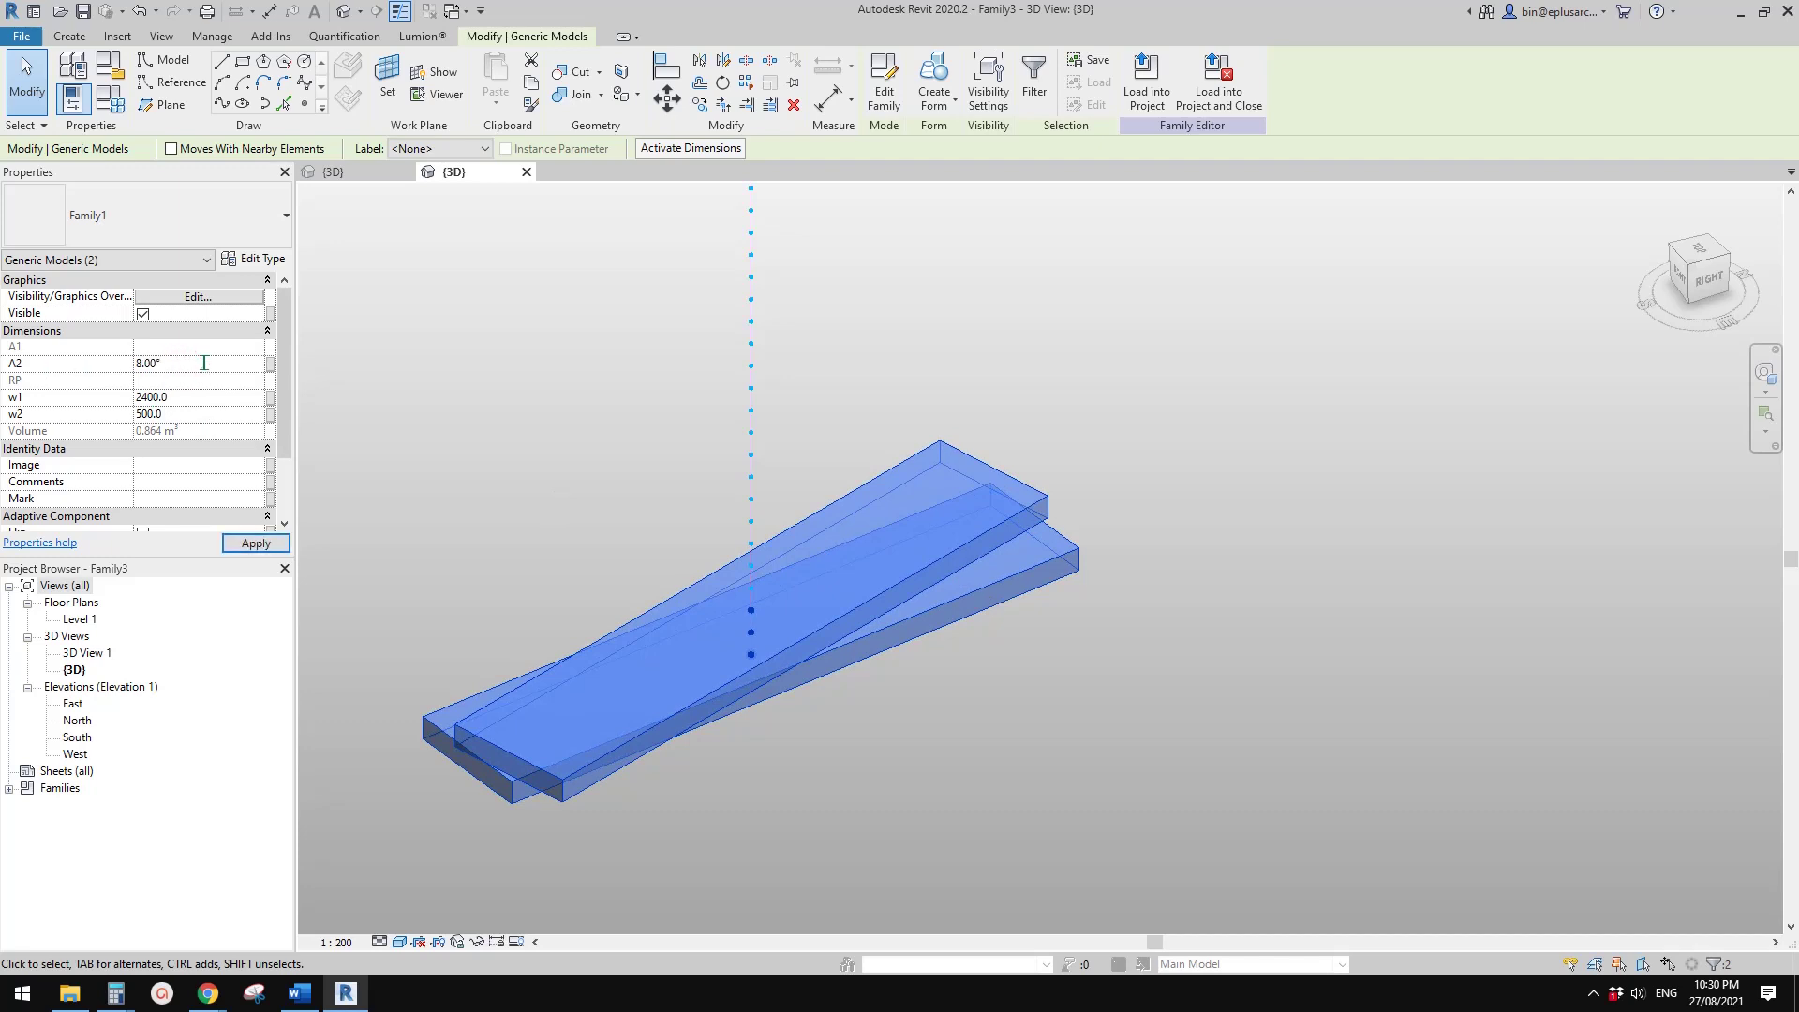
key(Return)
click(199, 363)
text(0)
key(Return)
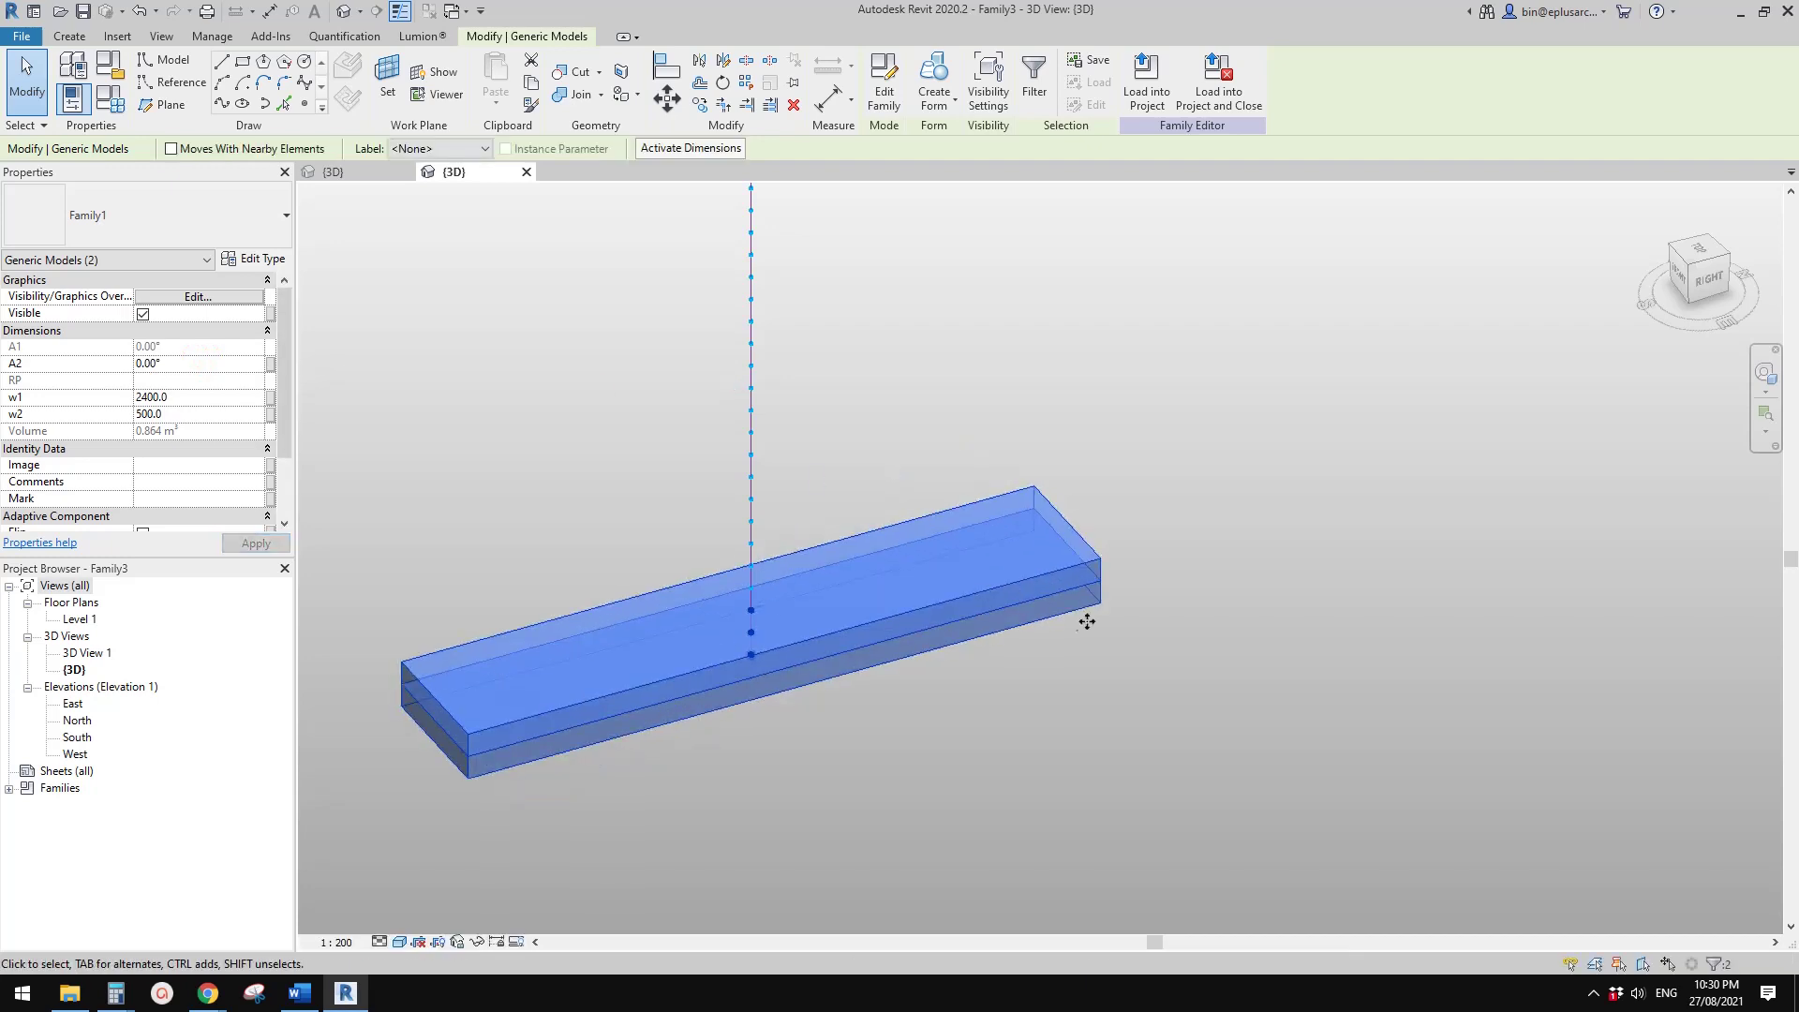
- Try A2 angles of 5°, 10° and 30° on both step instances and set A2 back to 10°
click(198, 365)
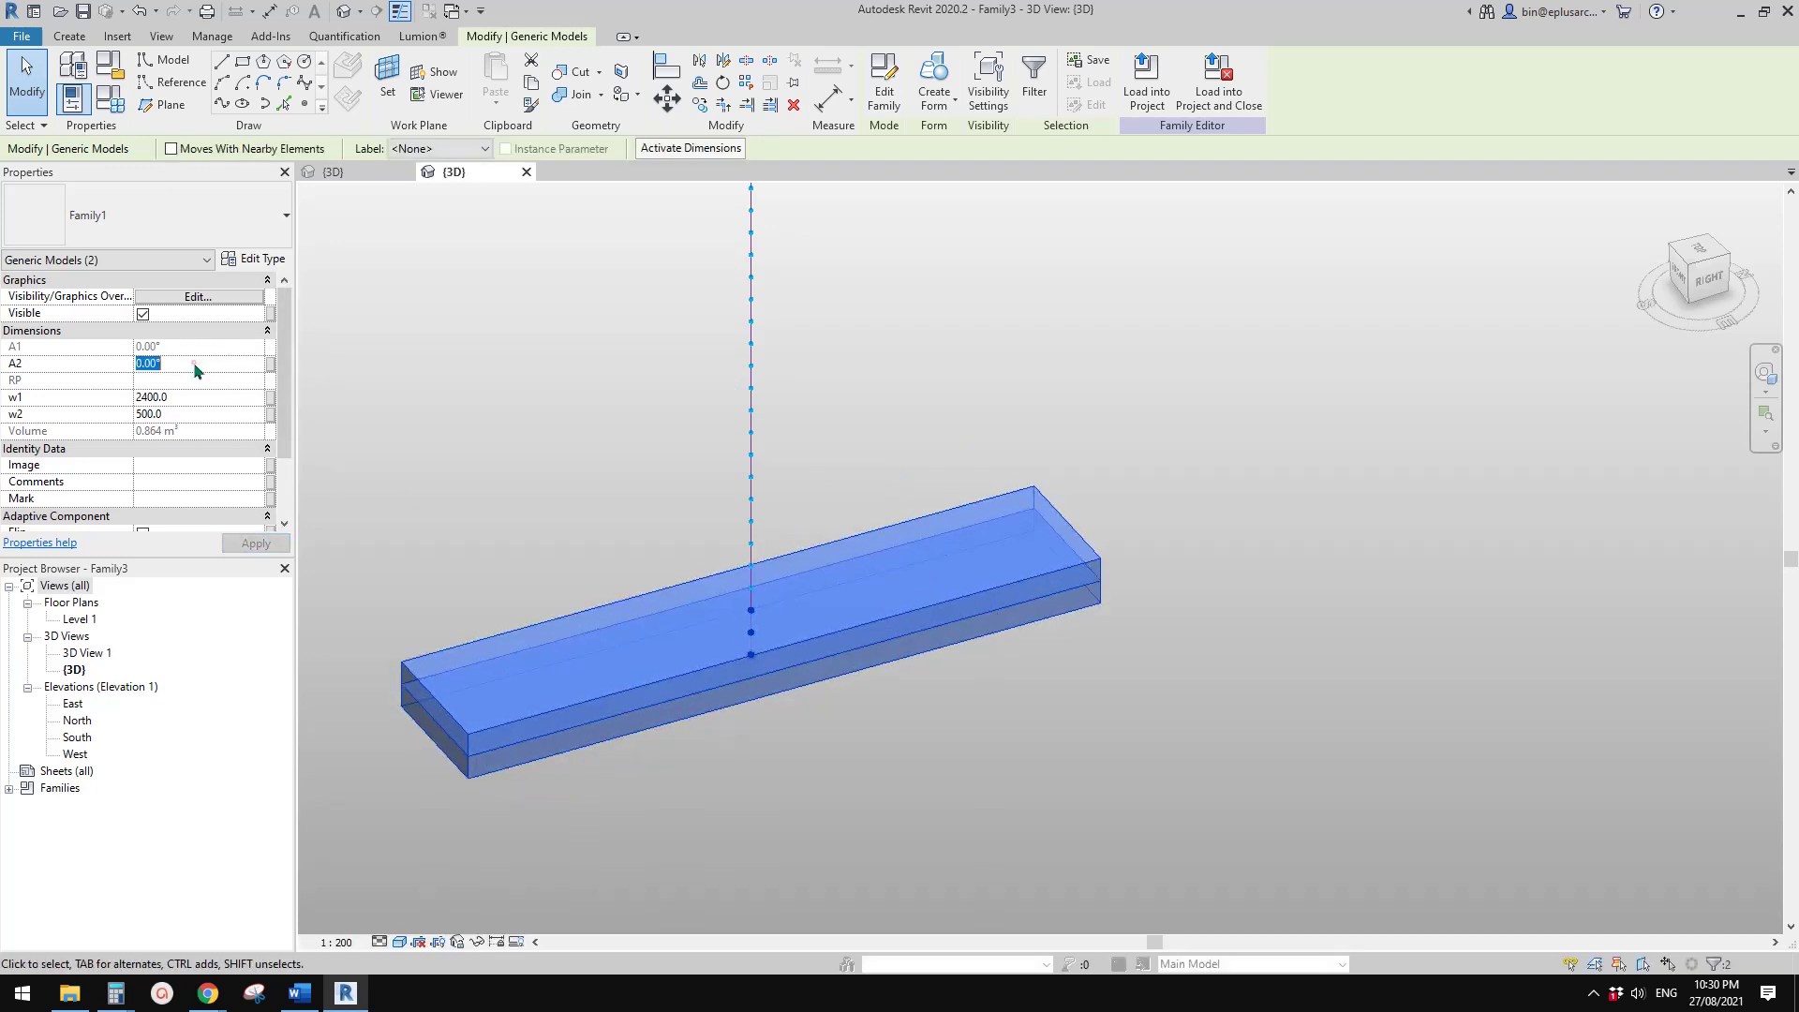
text(5)
key(Return)
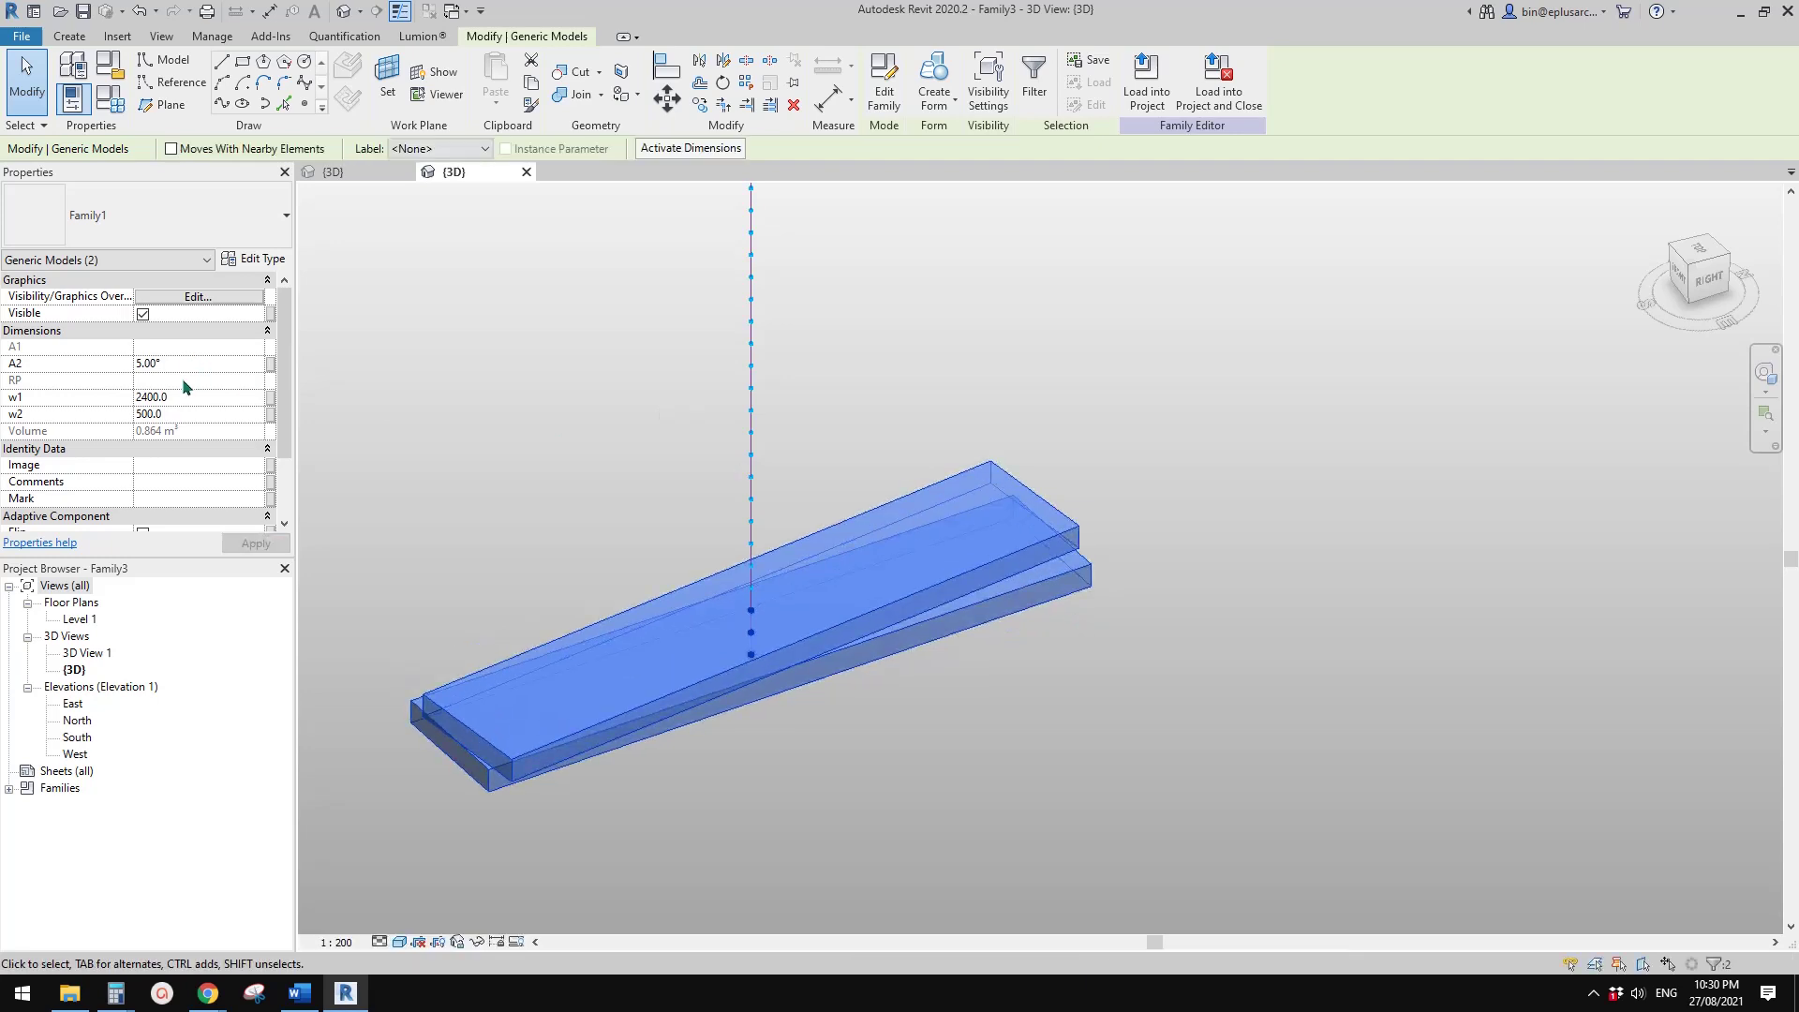
click(198, 370)
key(Return)
click(191, 363)
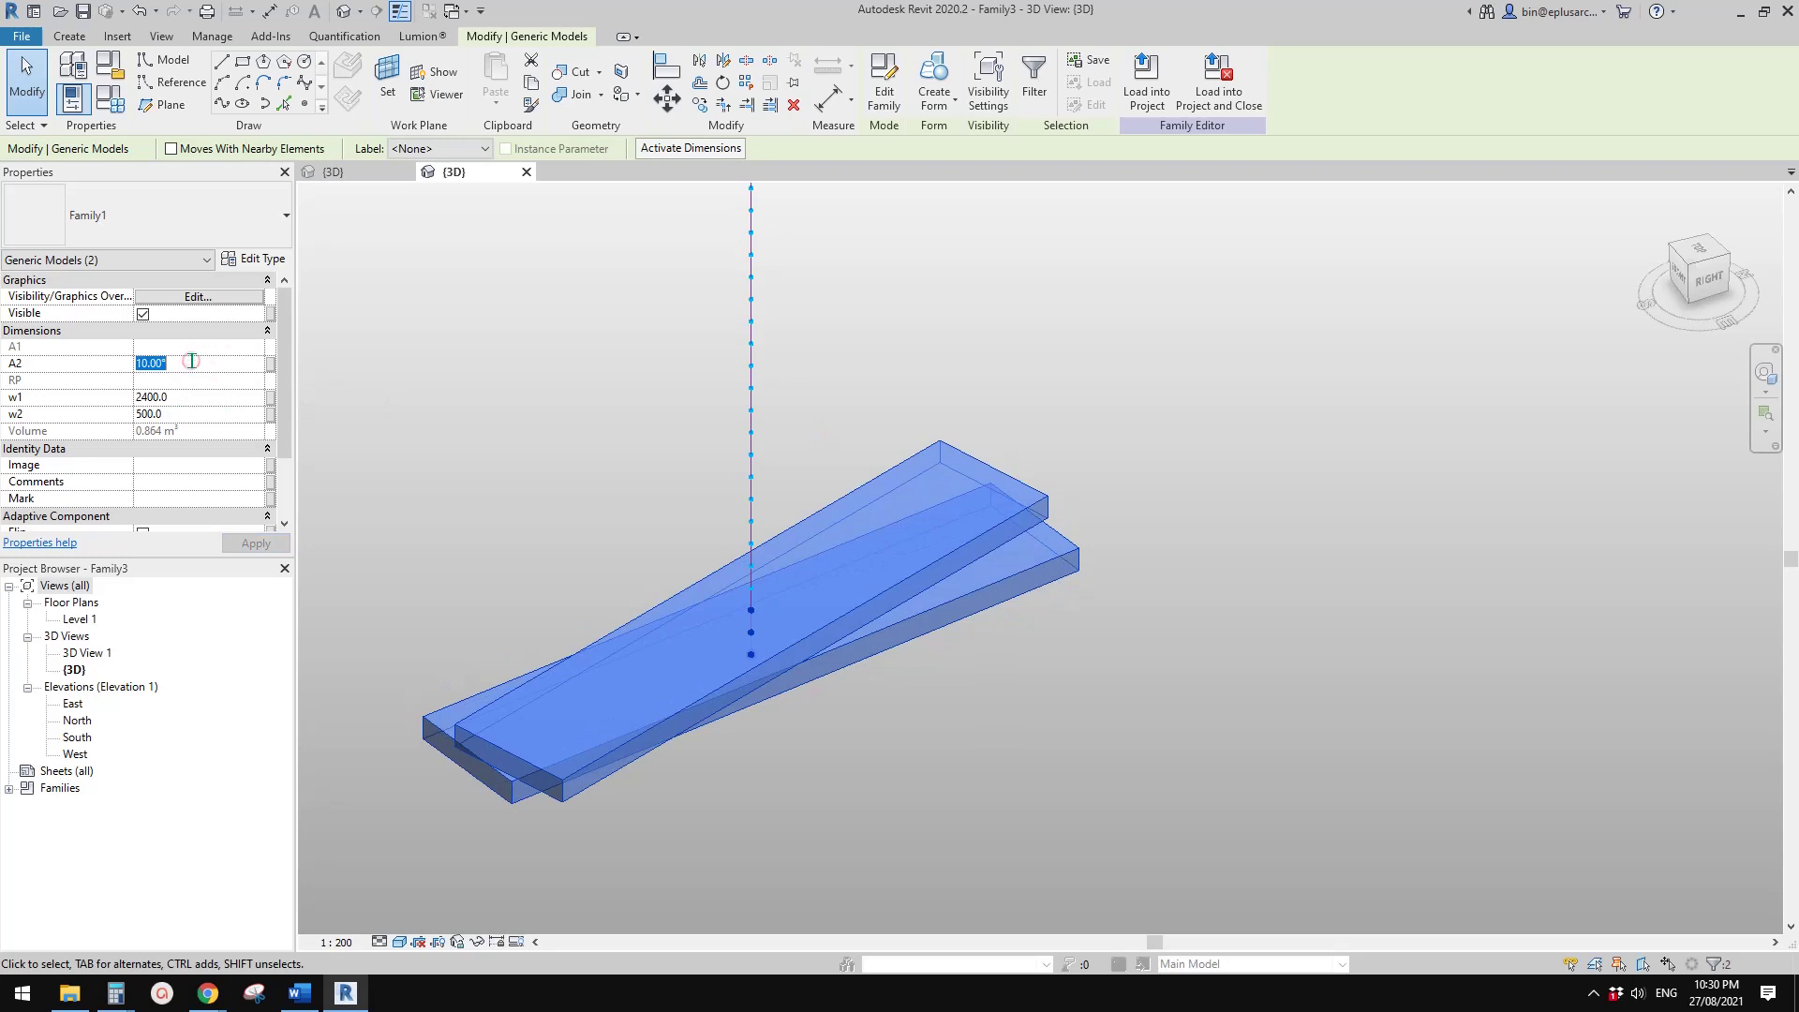
key(Return)
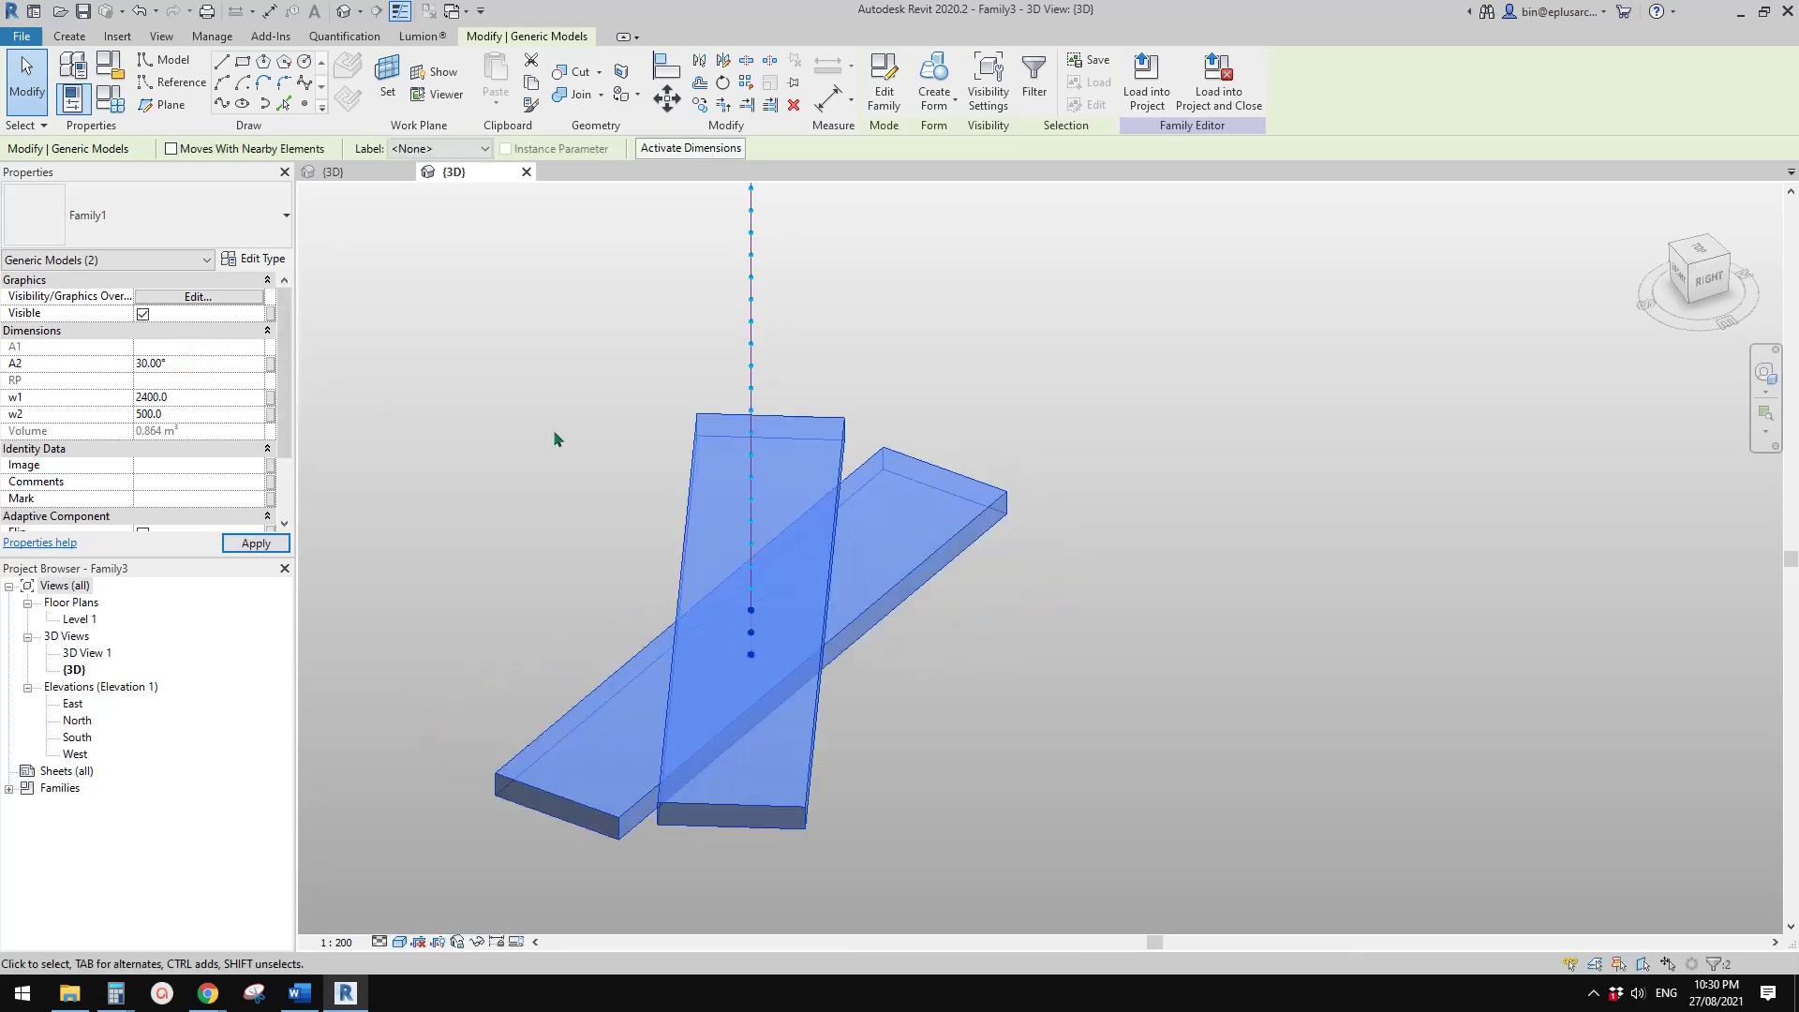
click(205, 364)
text(10)
key(Return)
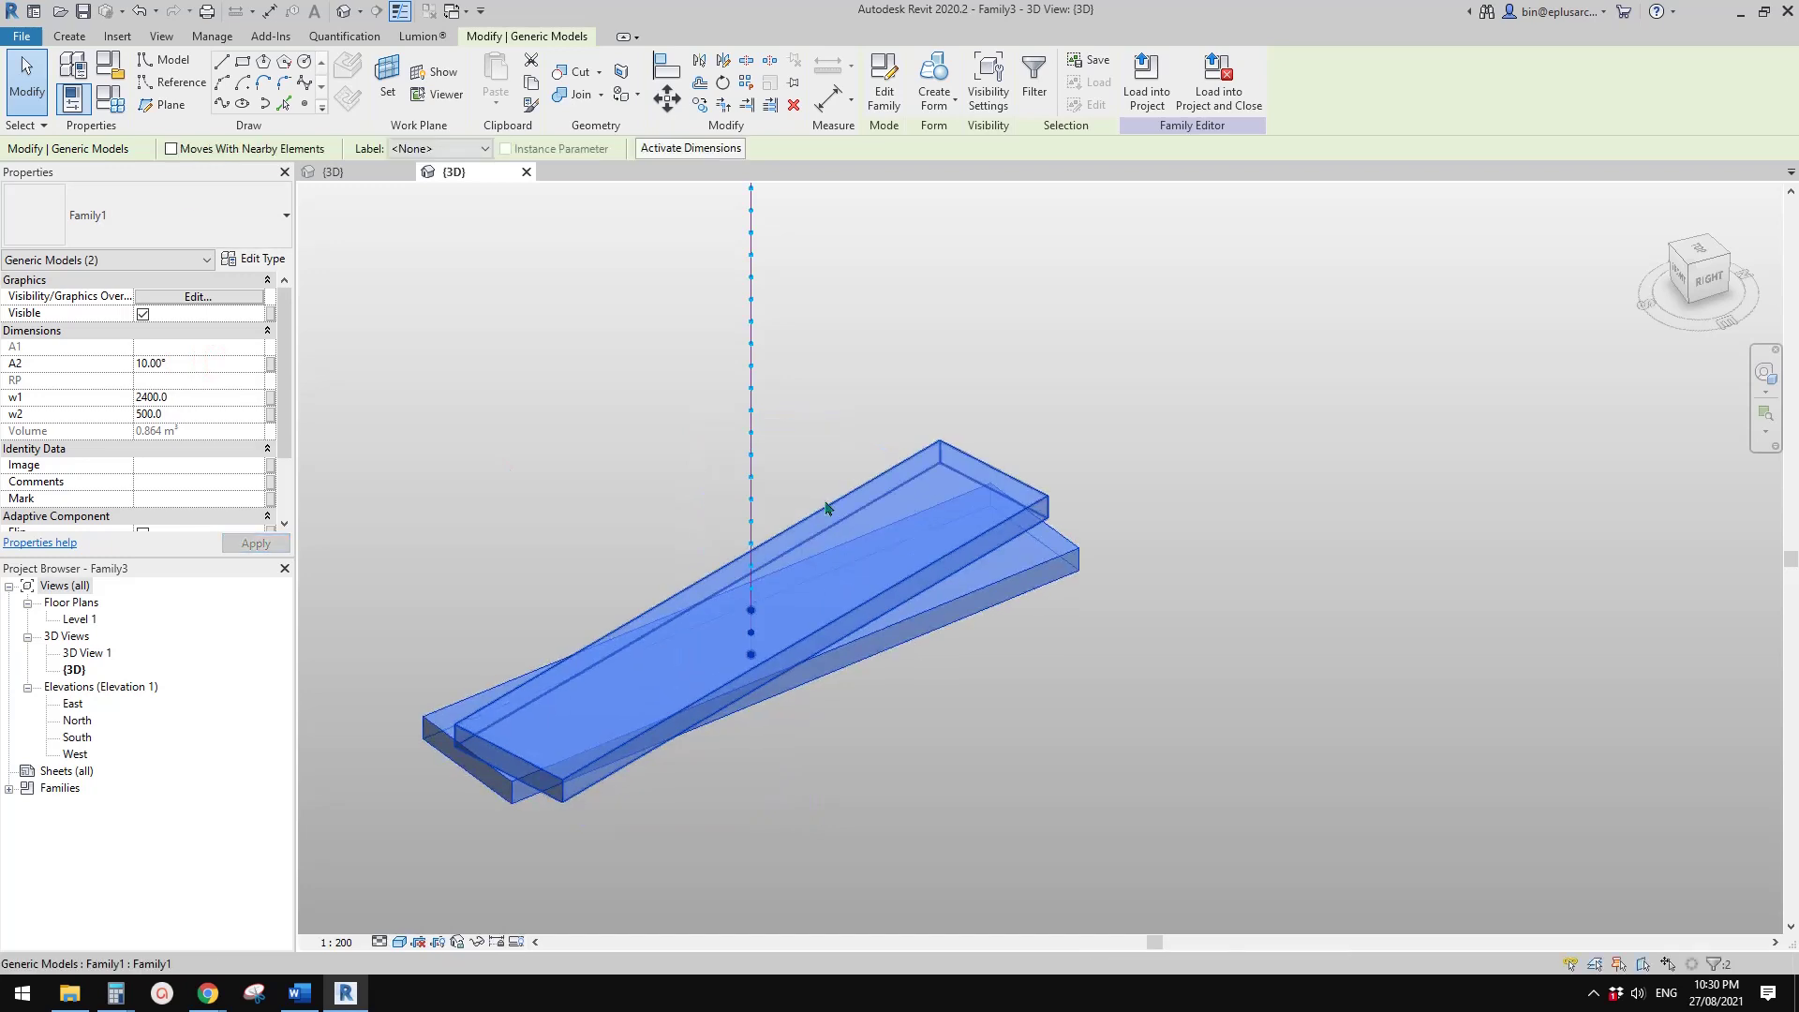
- Repeat the two selected step instances along the divided vertical path to form the spiral tower
click(747, 84)
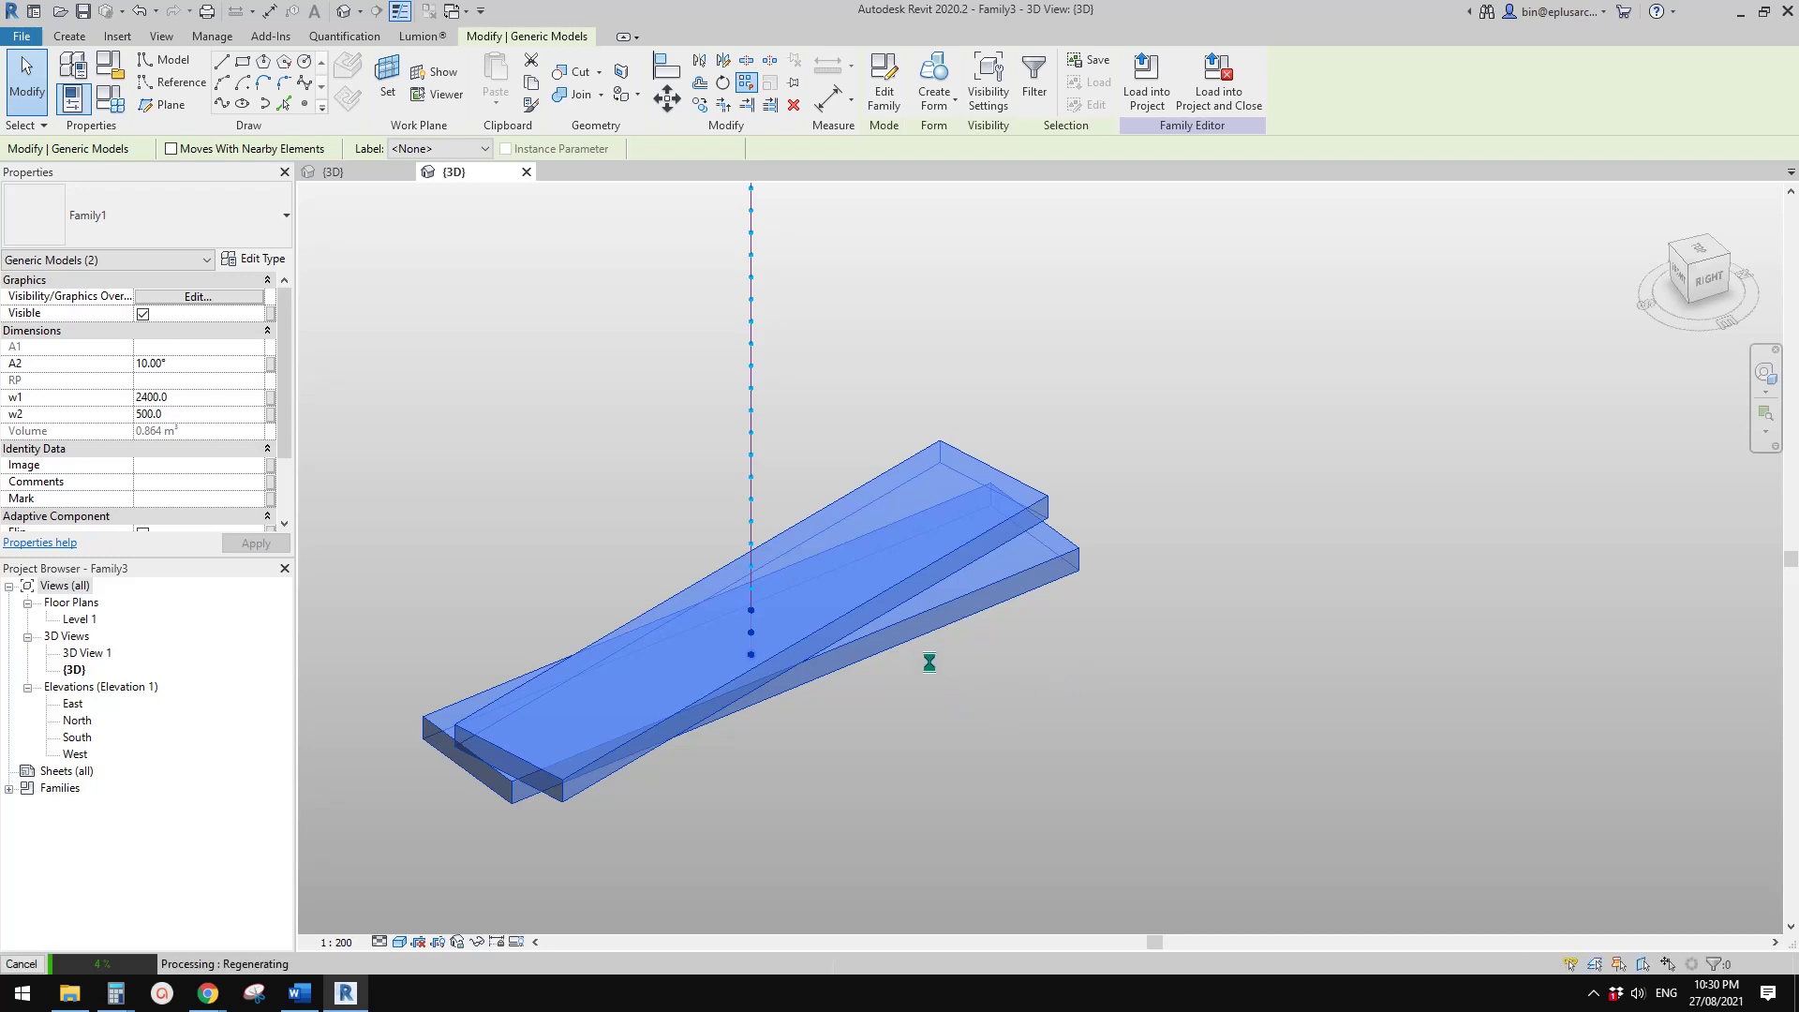
middle_drag(955, 683, 1045, 461)
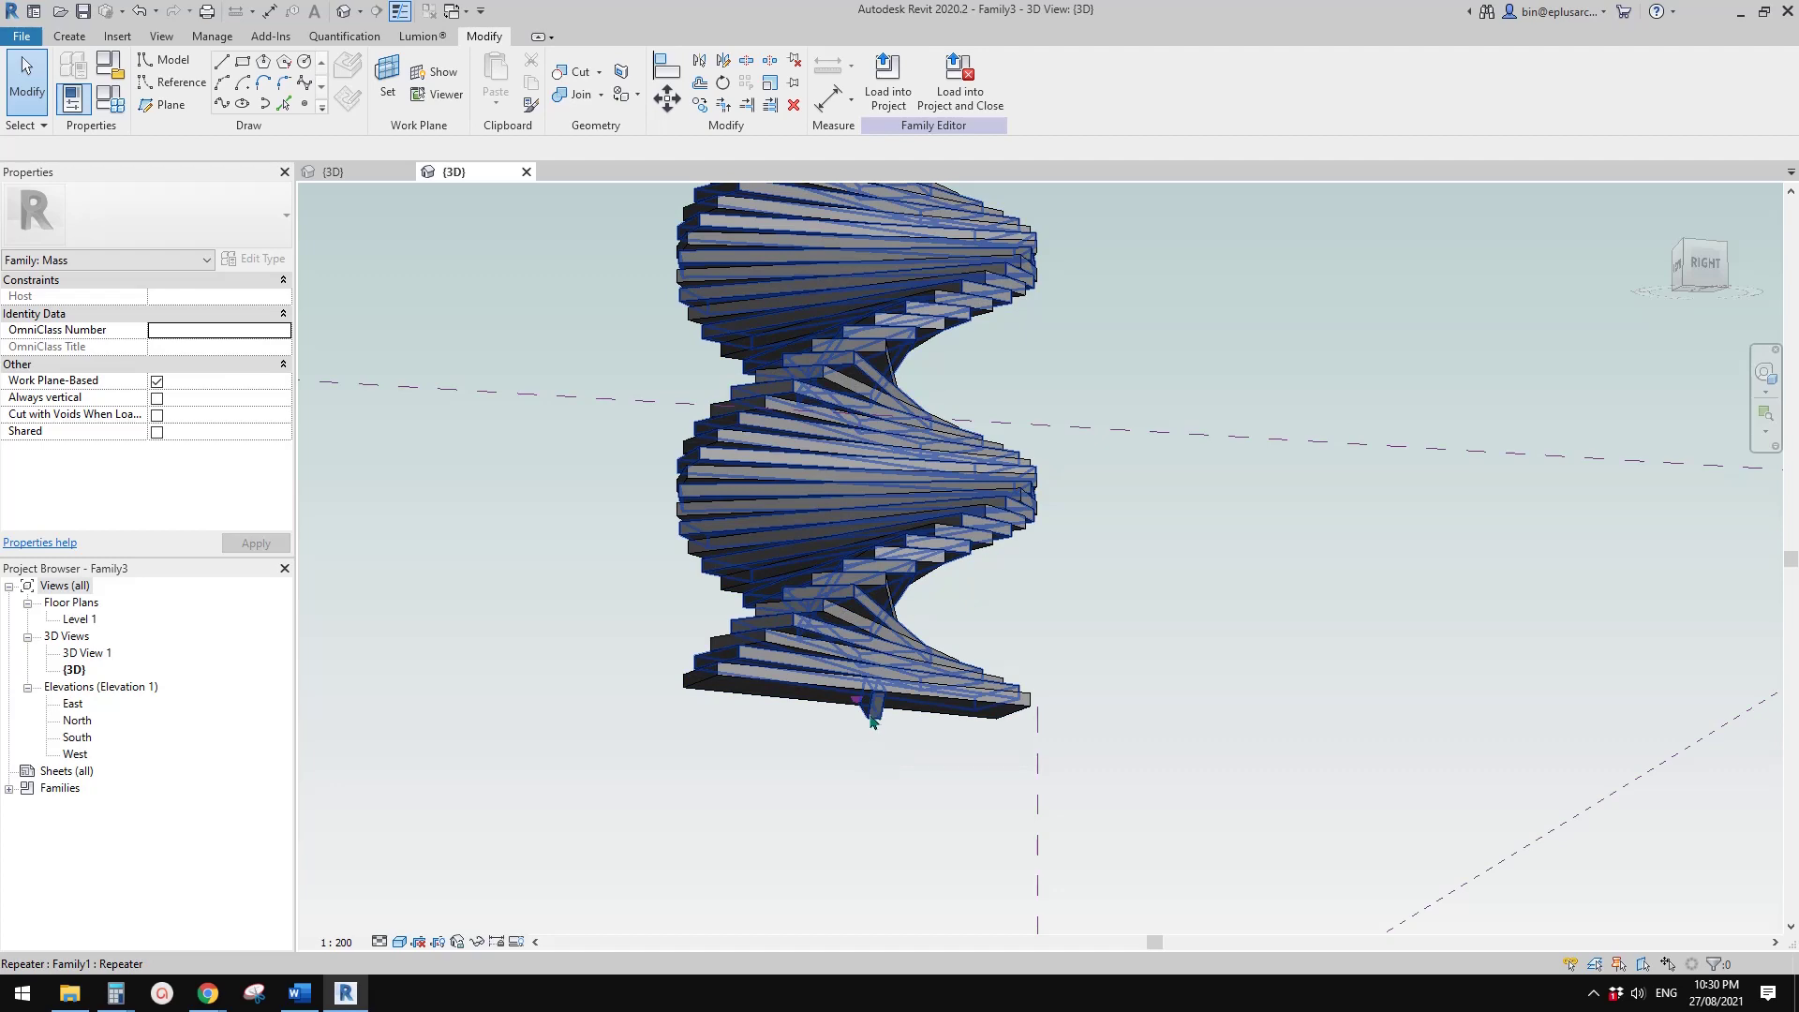
shift+middle_drag(1036, 634, 1163, 768)
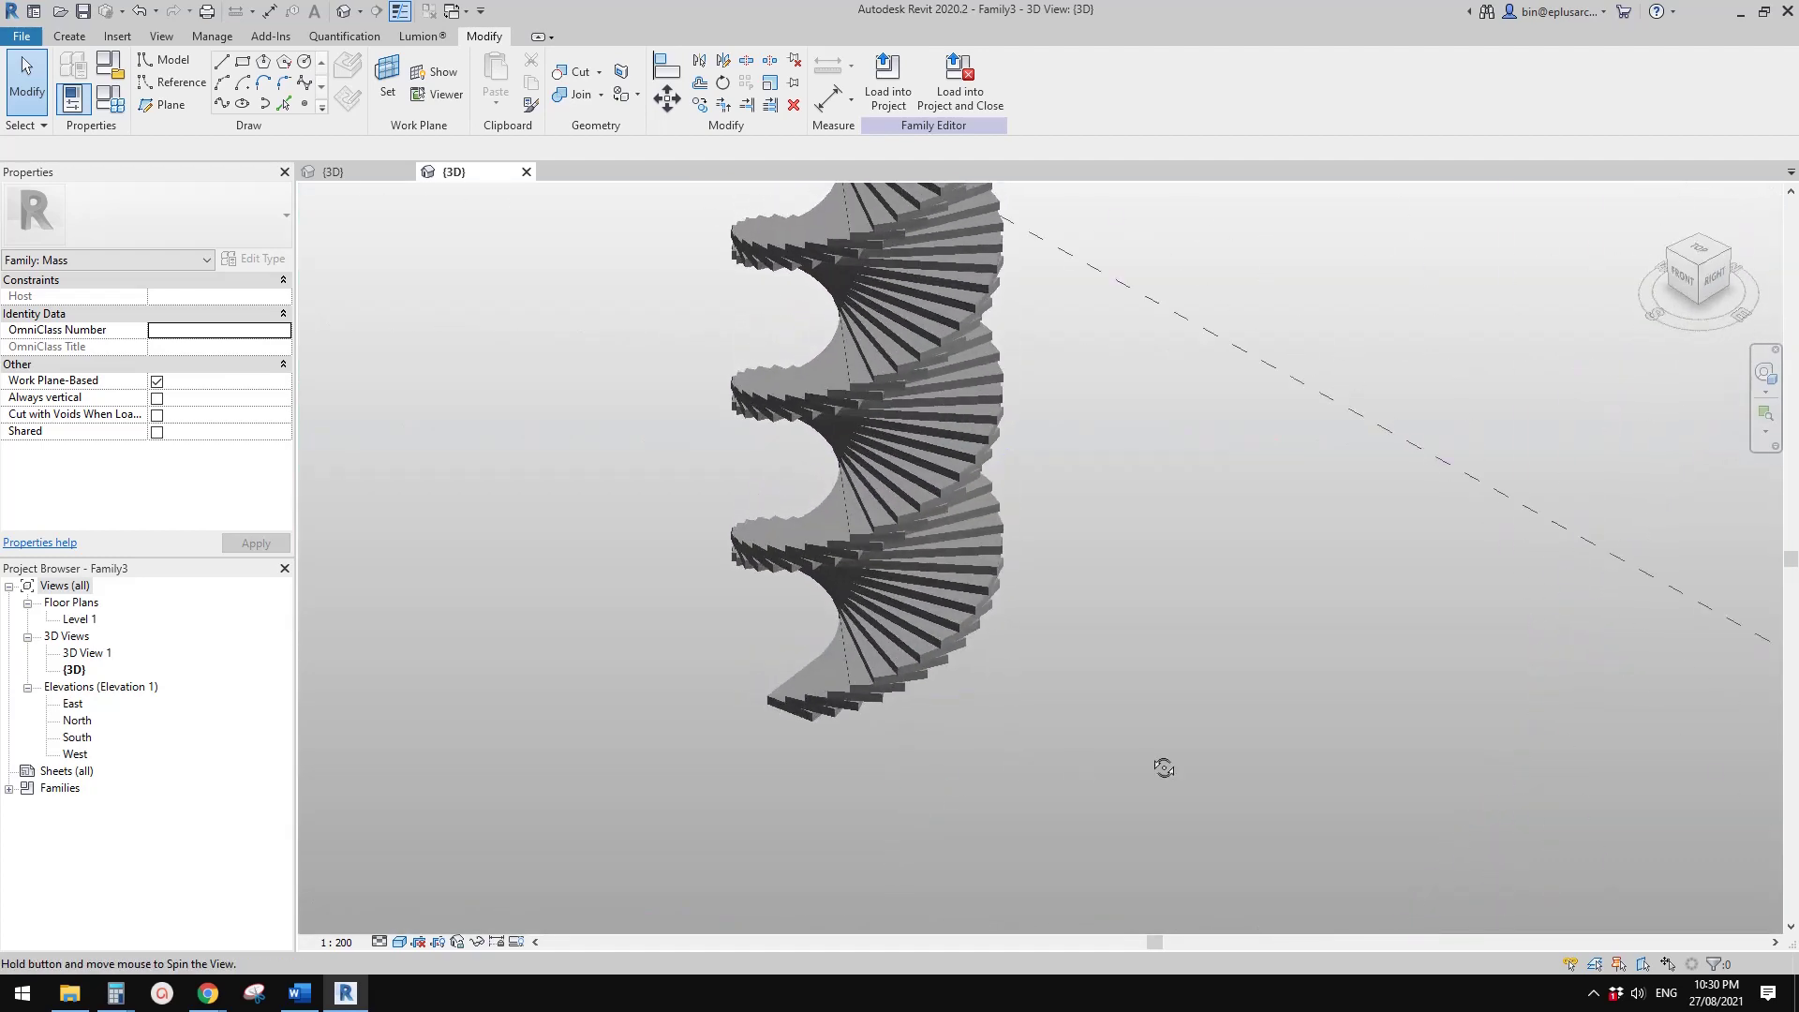
shift+middle_drag(988, 722, 1044, 750)
shift+middle_drag(1124, 795, 925, 601)
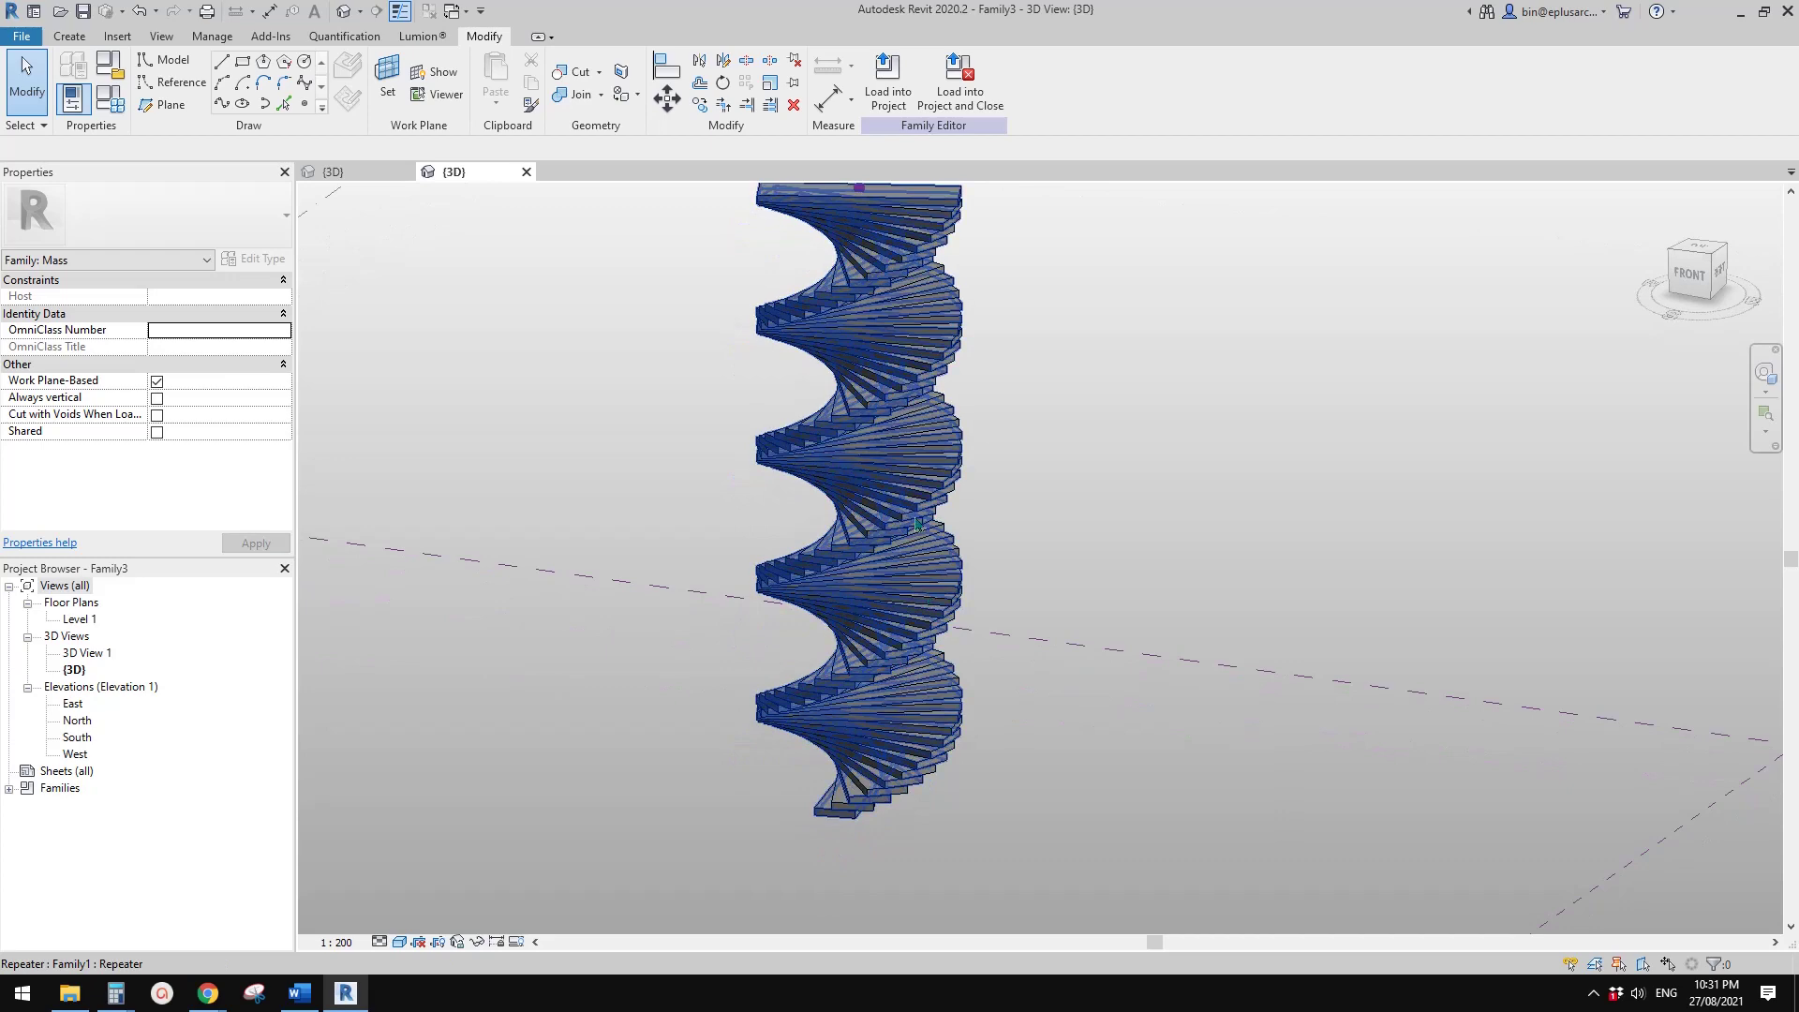
- Examine the type properties of one step repeater, including the th thickness parameter, without changing anything
scroll(924, 620, up, 5)
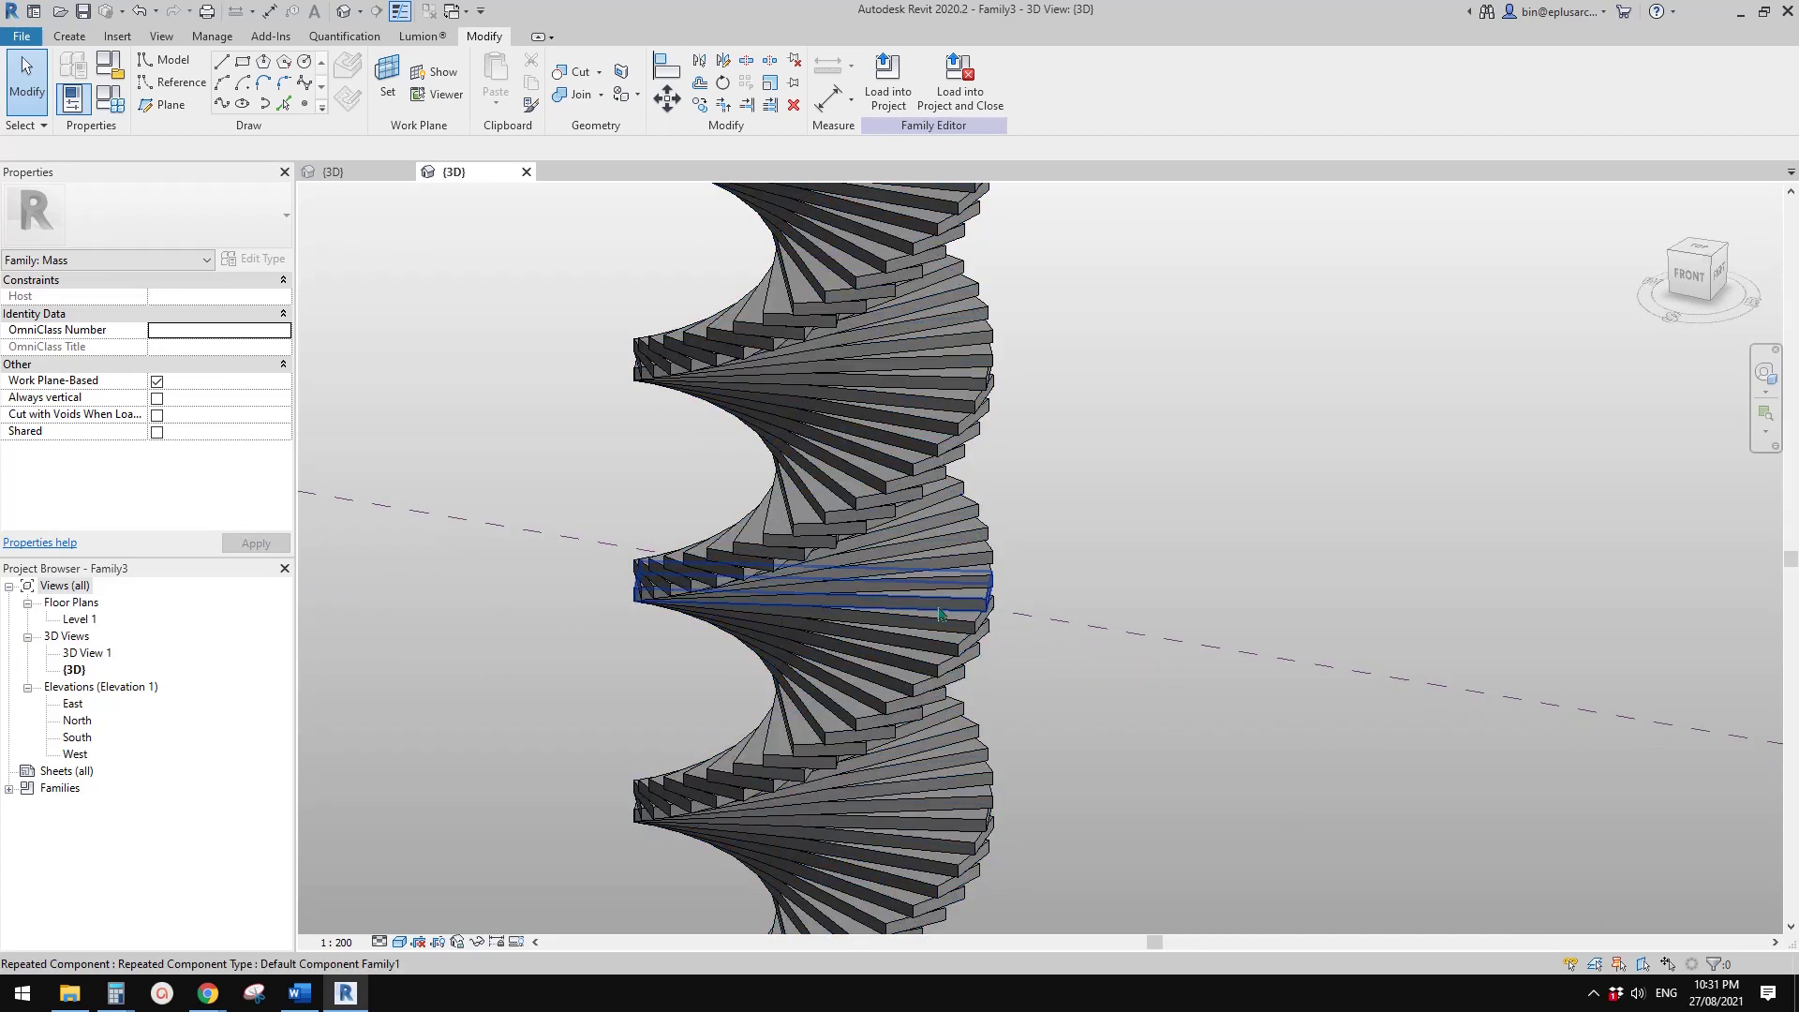
click(974, 583)
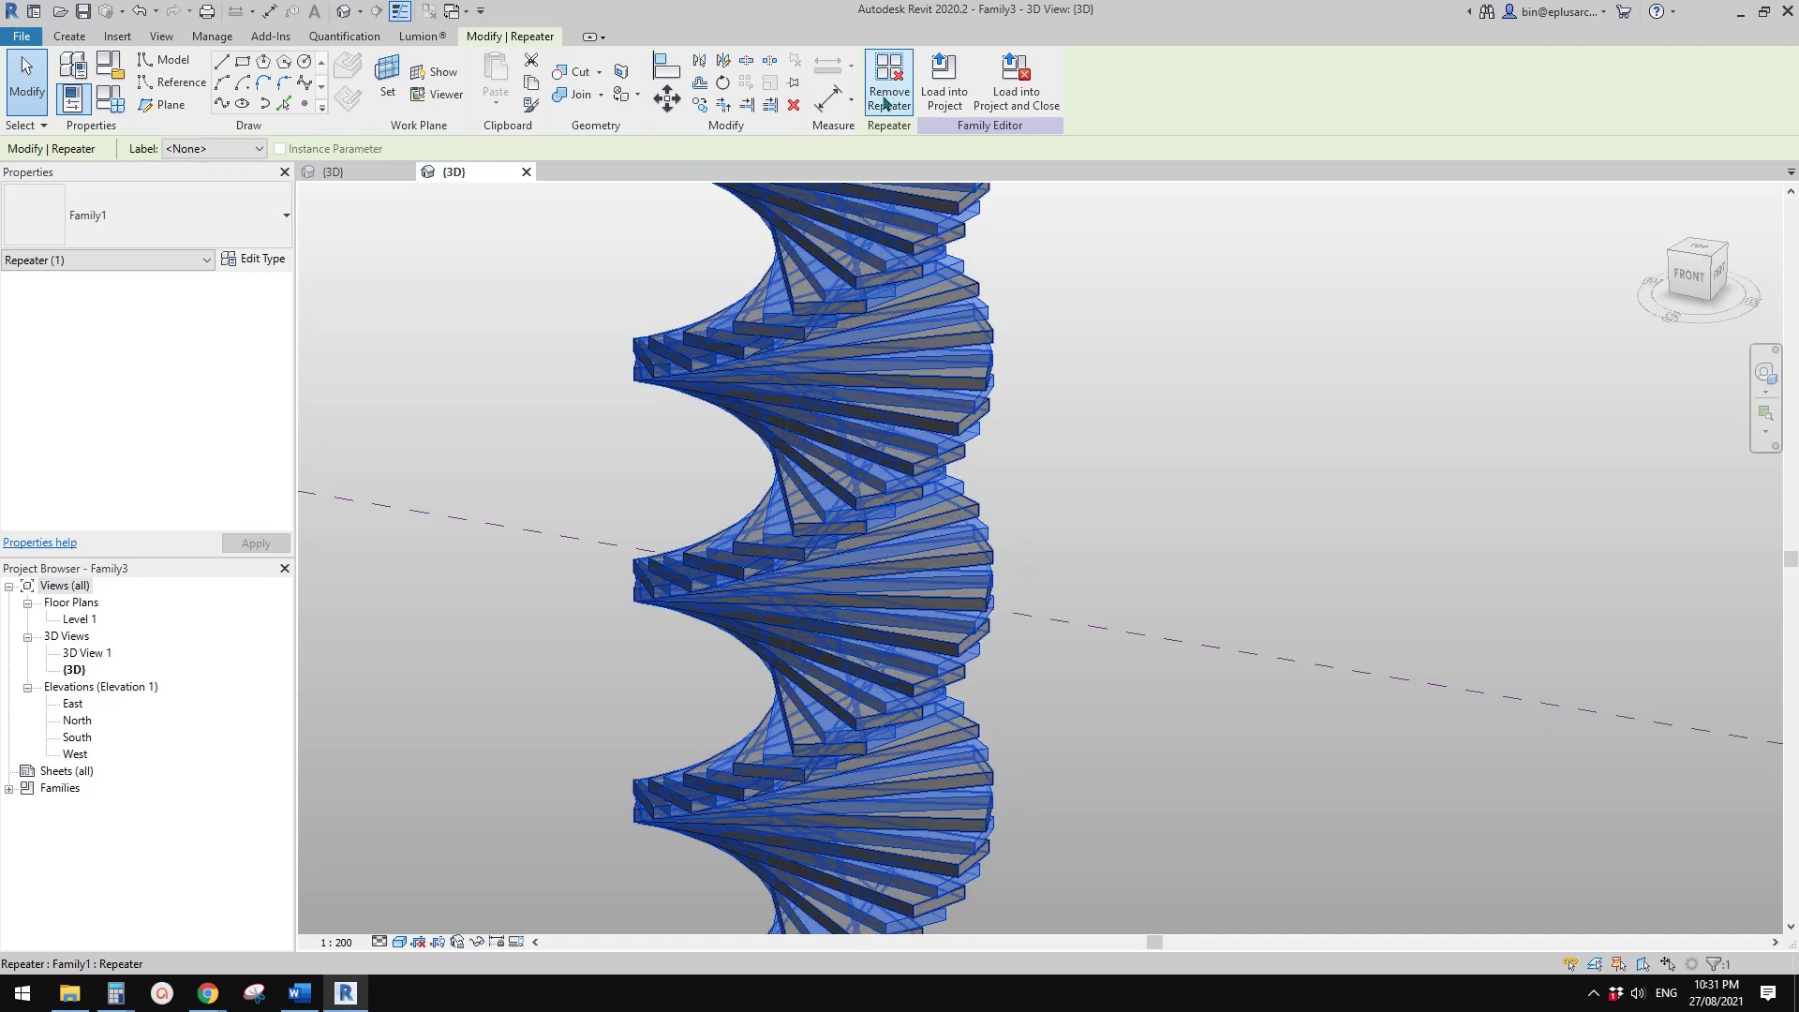
click(1036, 562)
click(968, 570)
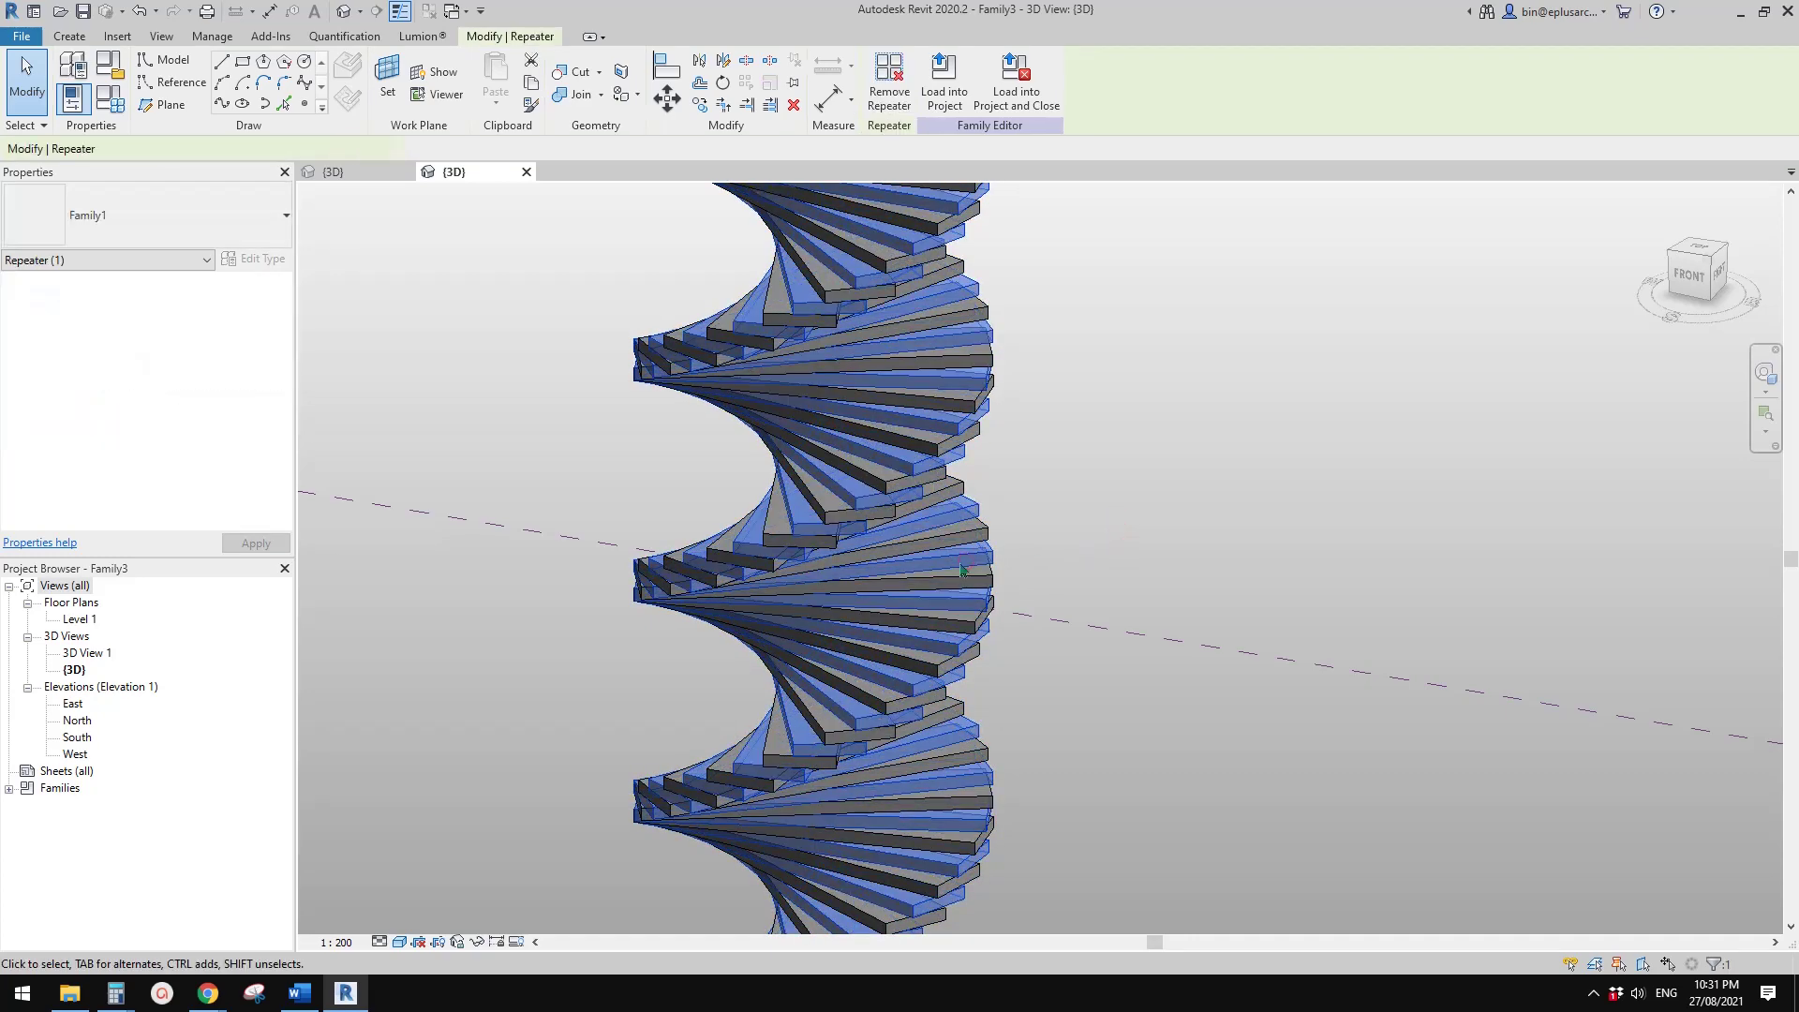
click(261, 259)
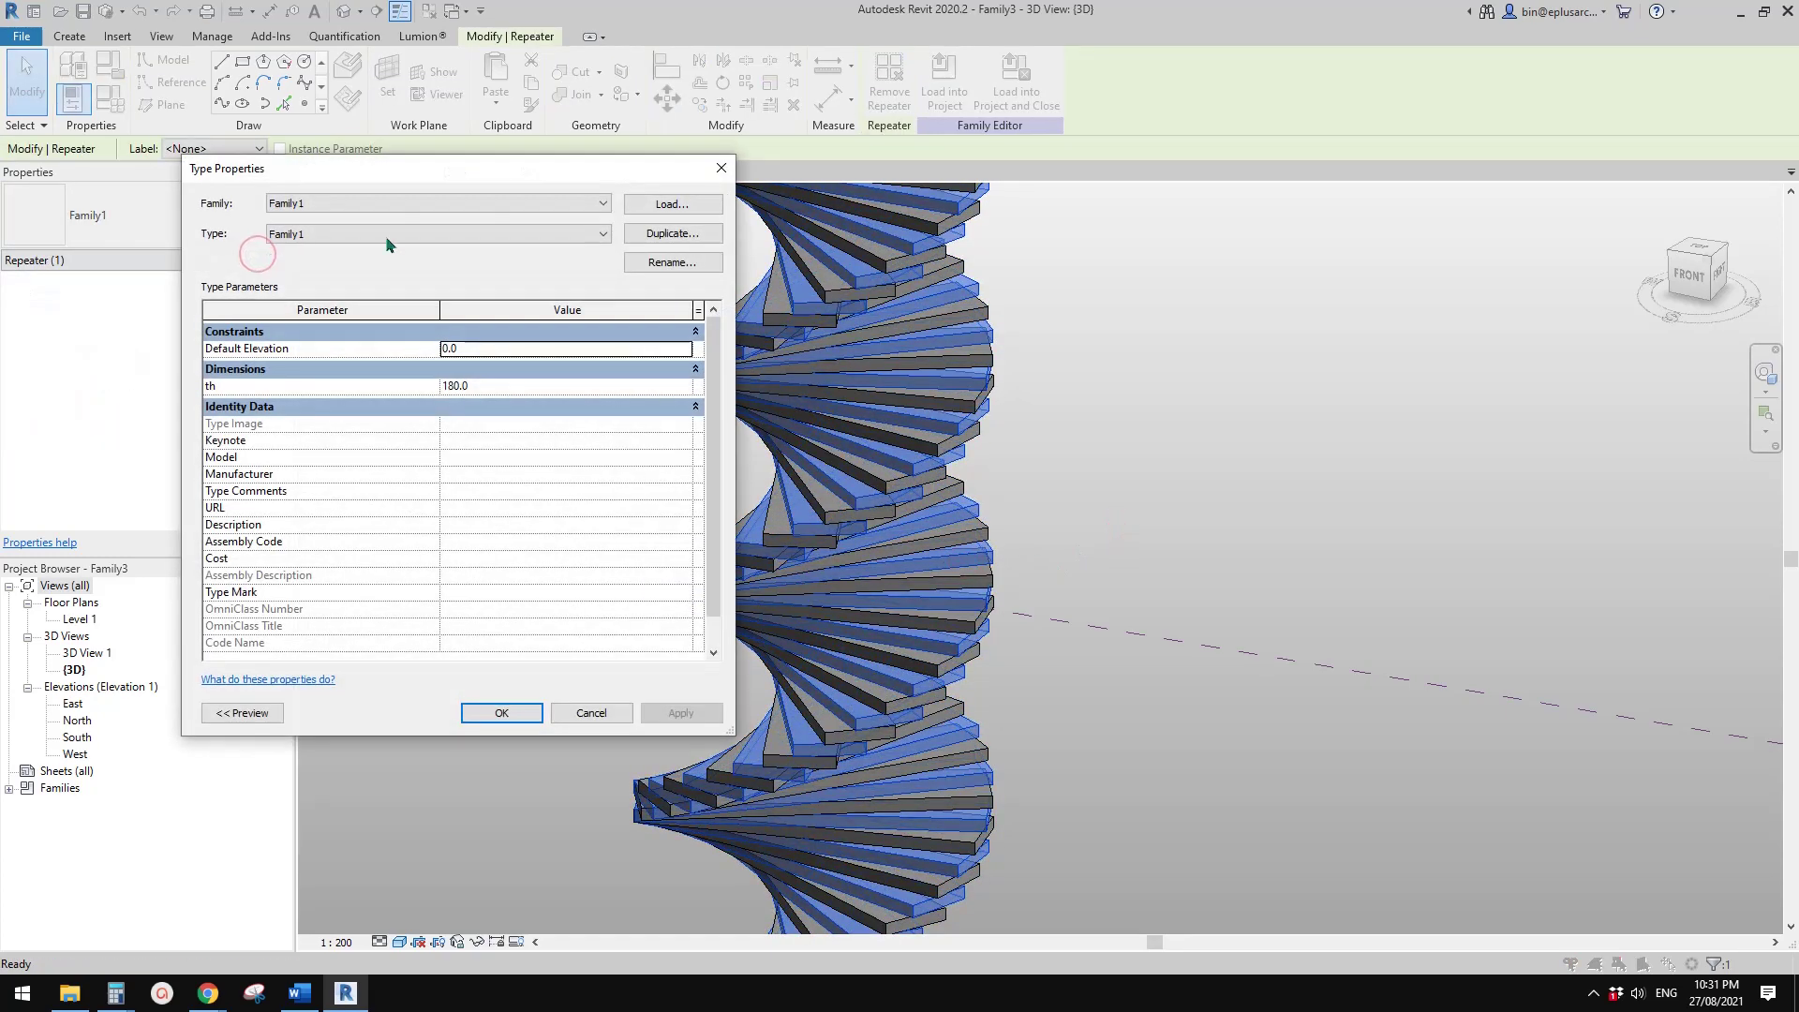
drag(379, 160, 267, 138)
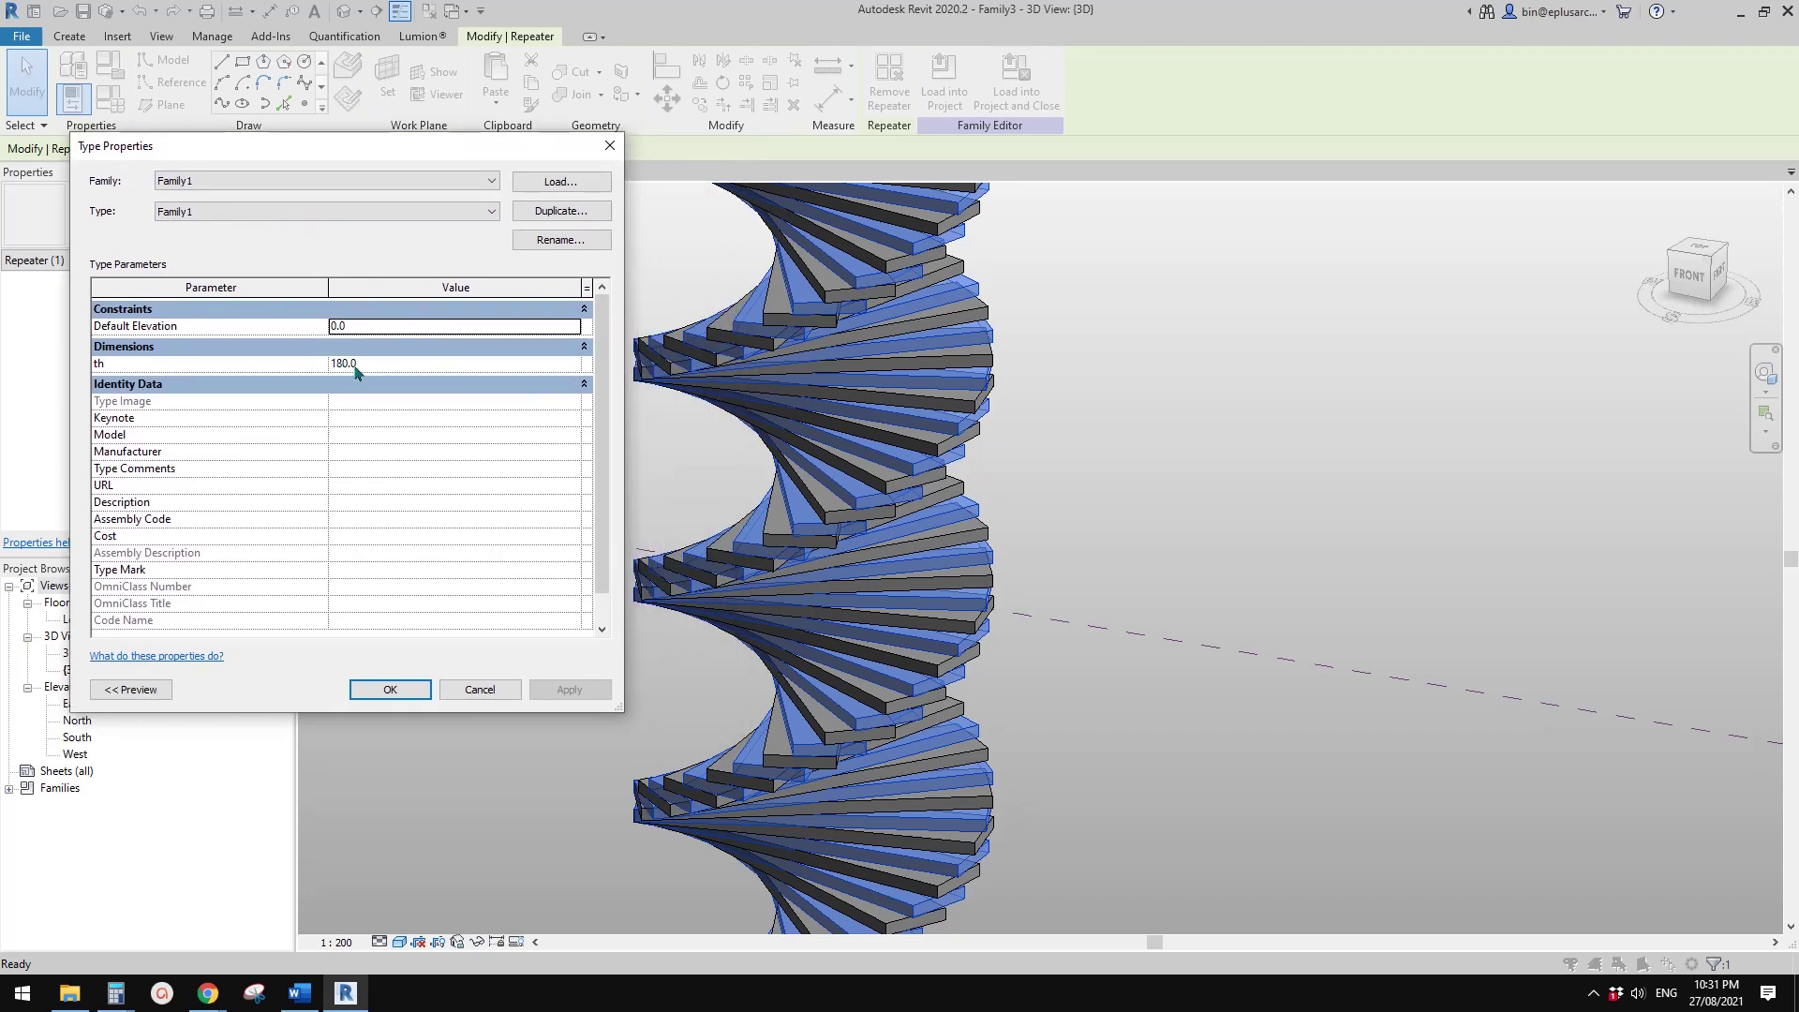
click(609, 145)
click(1149, 537)
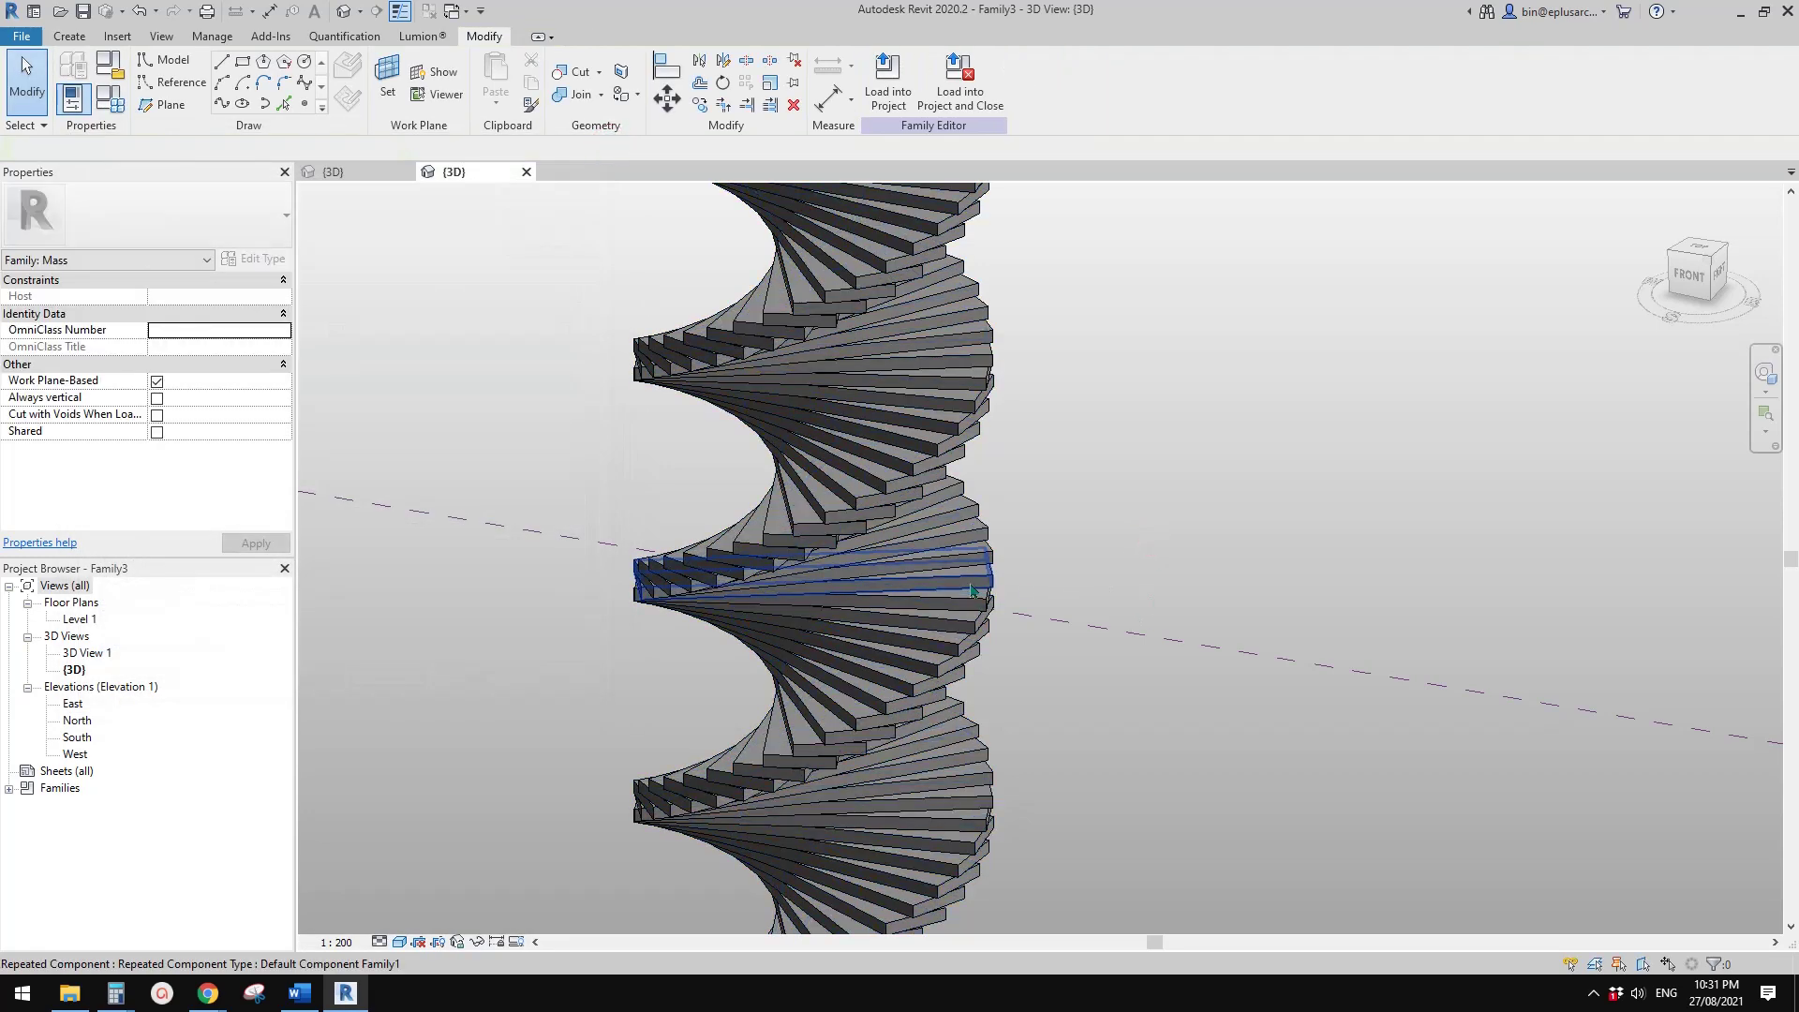
- Select a single repeated step in the middle of the tower and set its w1 to 3000
click(972, 590)
middle_drag(932, 607, 998, 540)
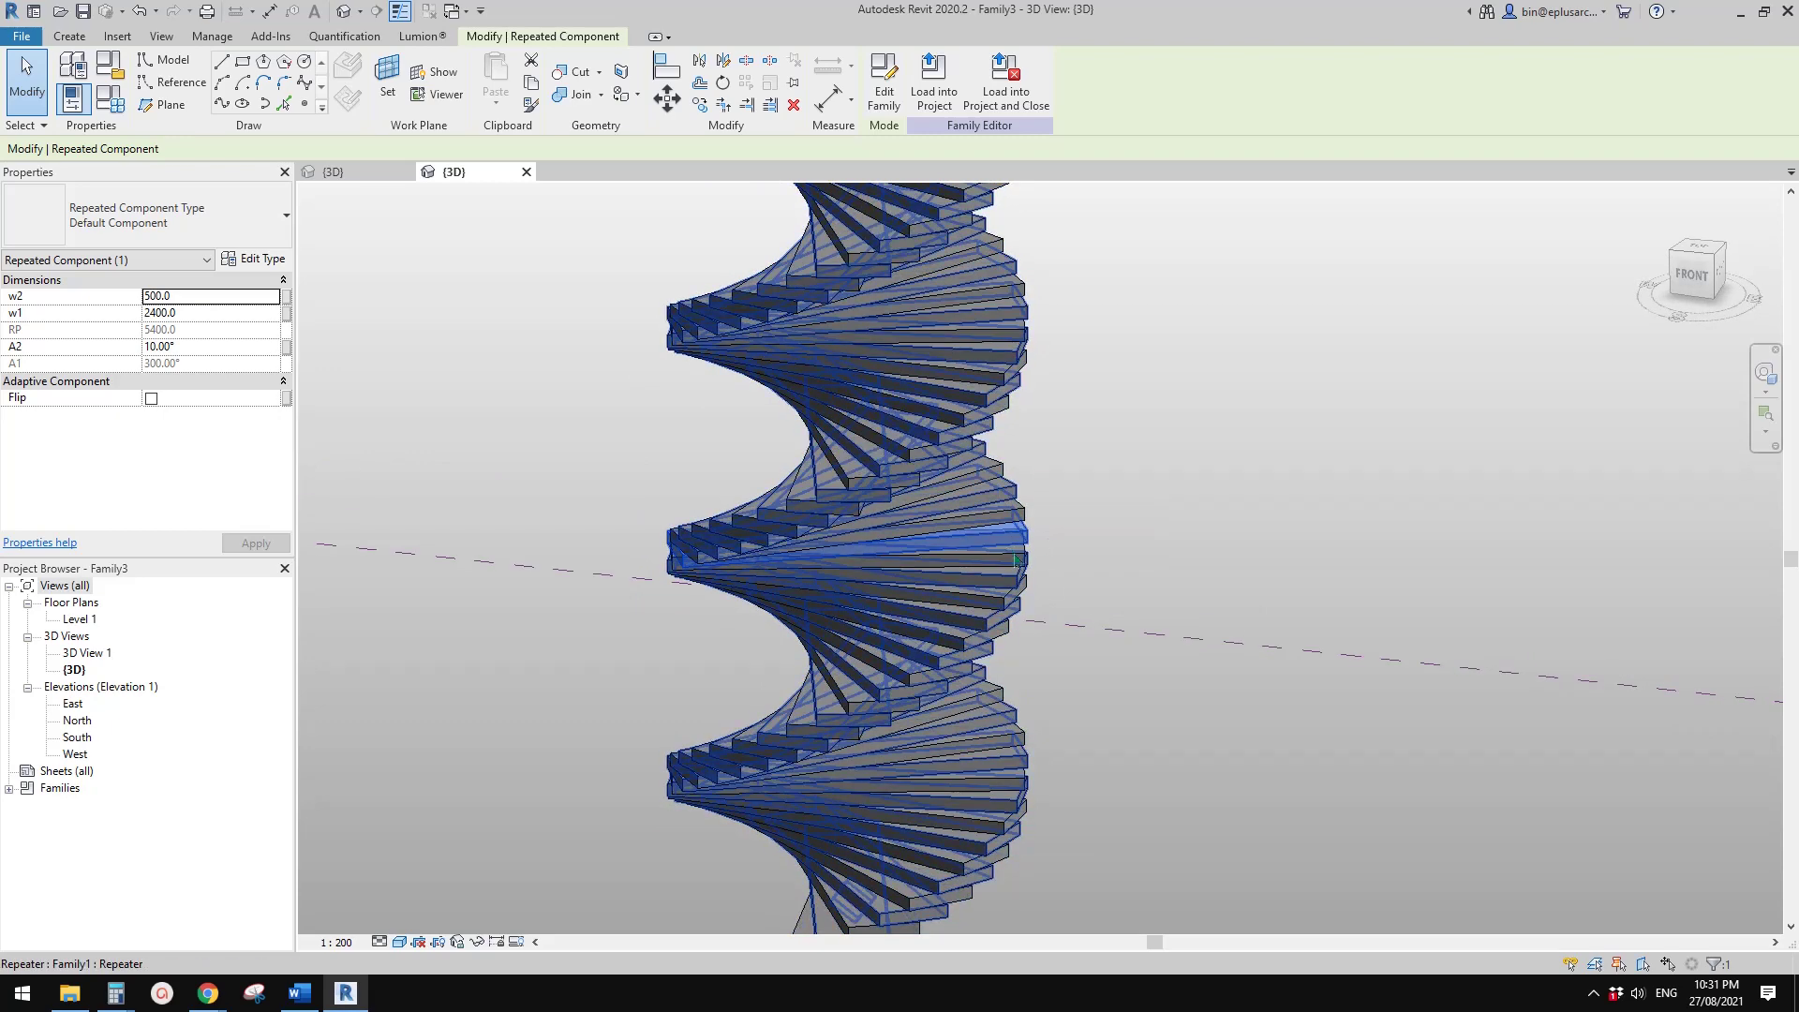
click(202, 313)
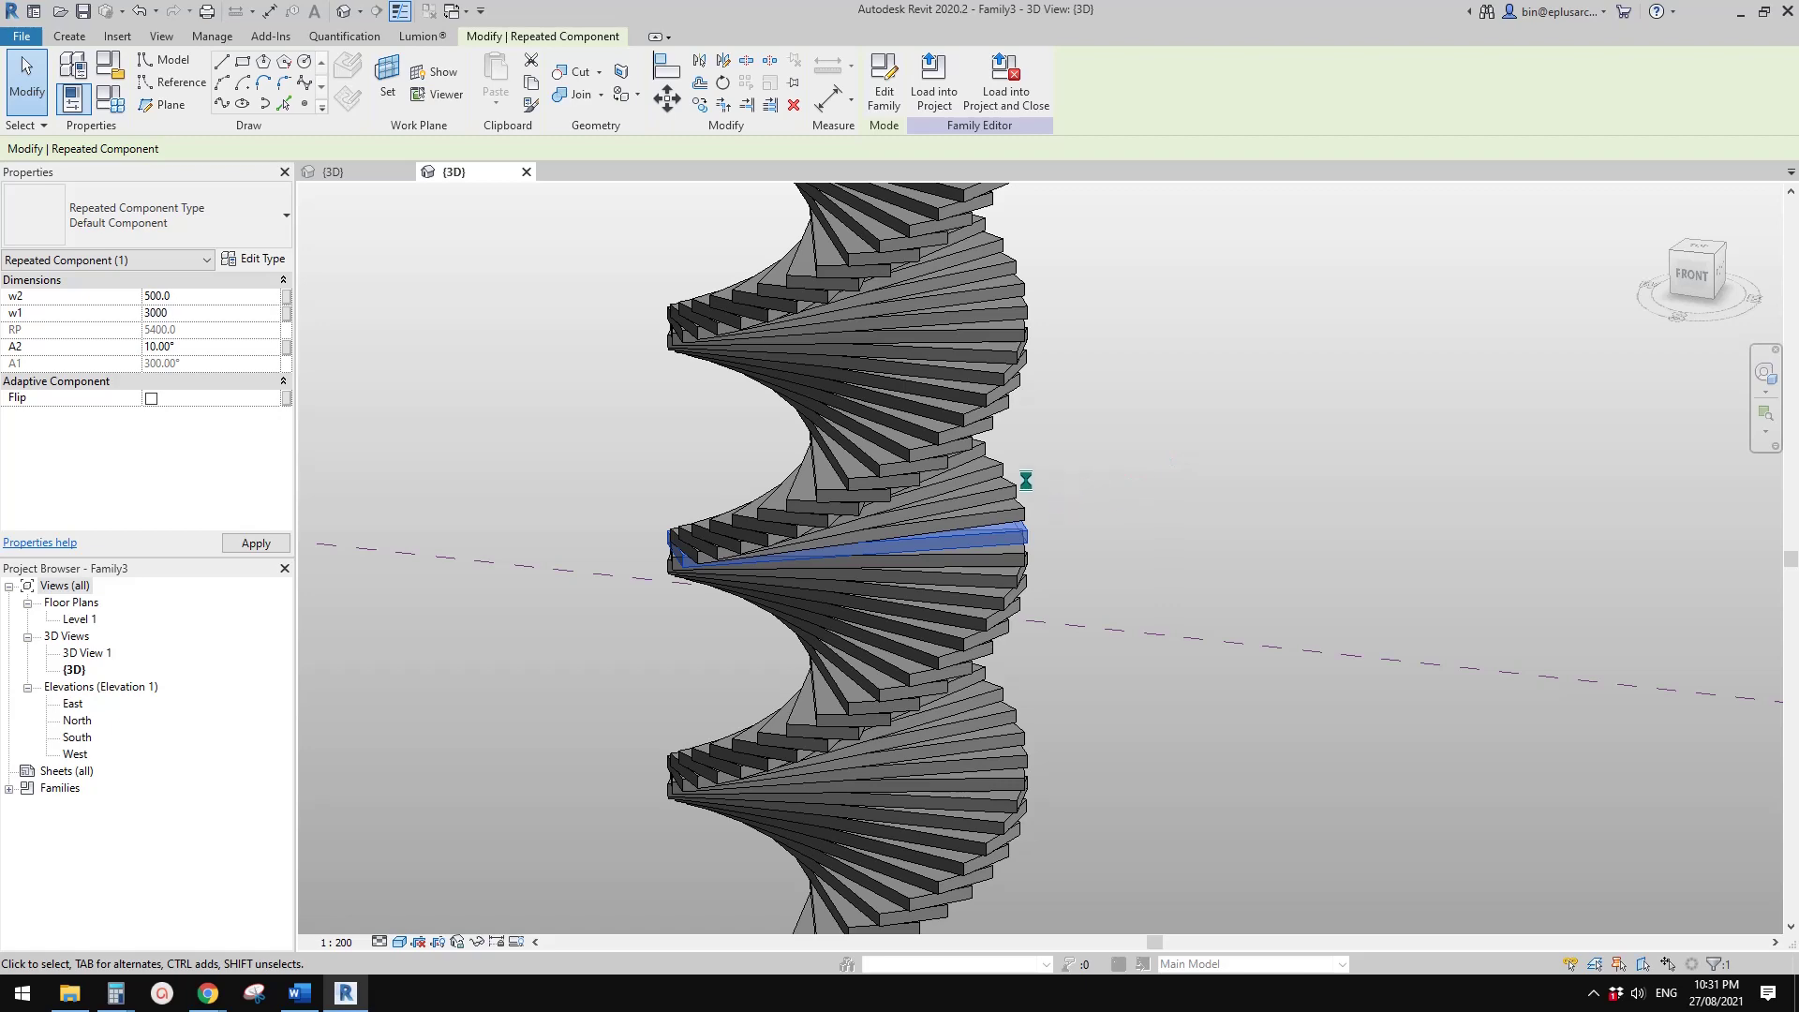
shift+middle_drag(1031, 511, 1136, 586)
shift+middle_drag(981, 484, 923, 514)
key(Escape)
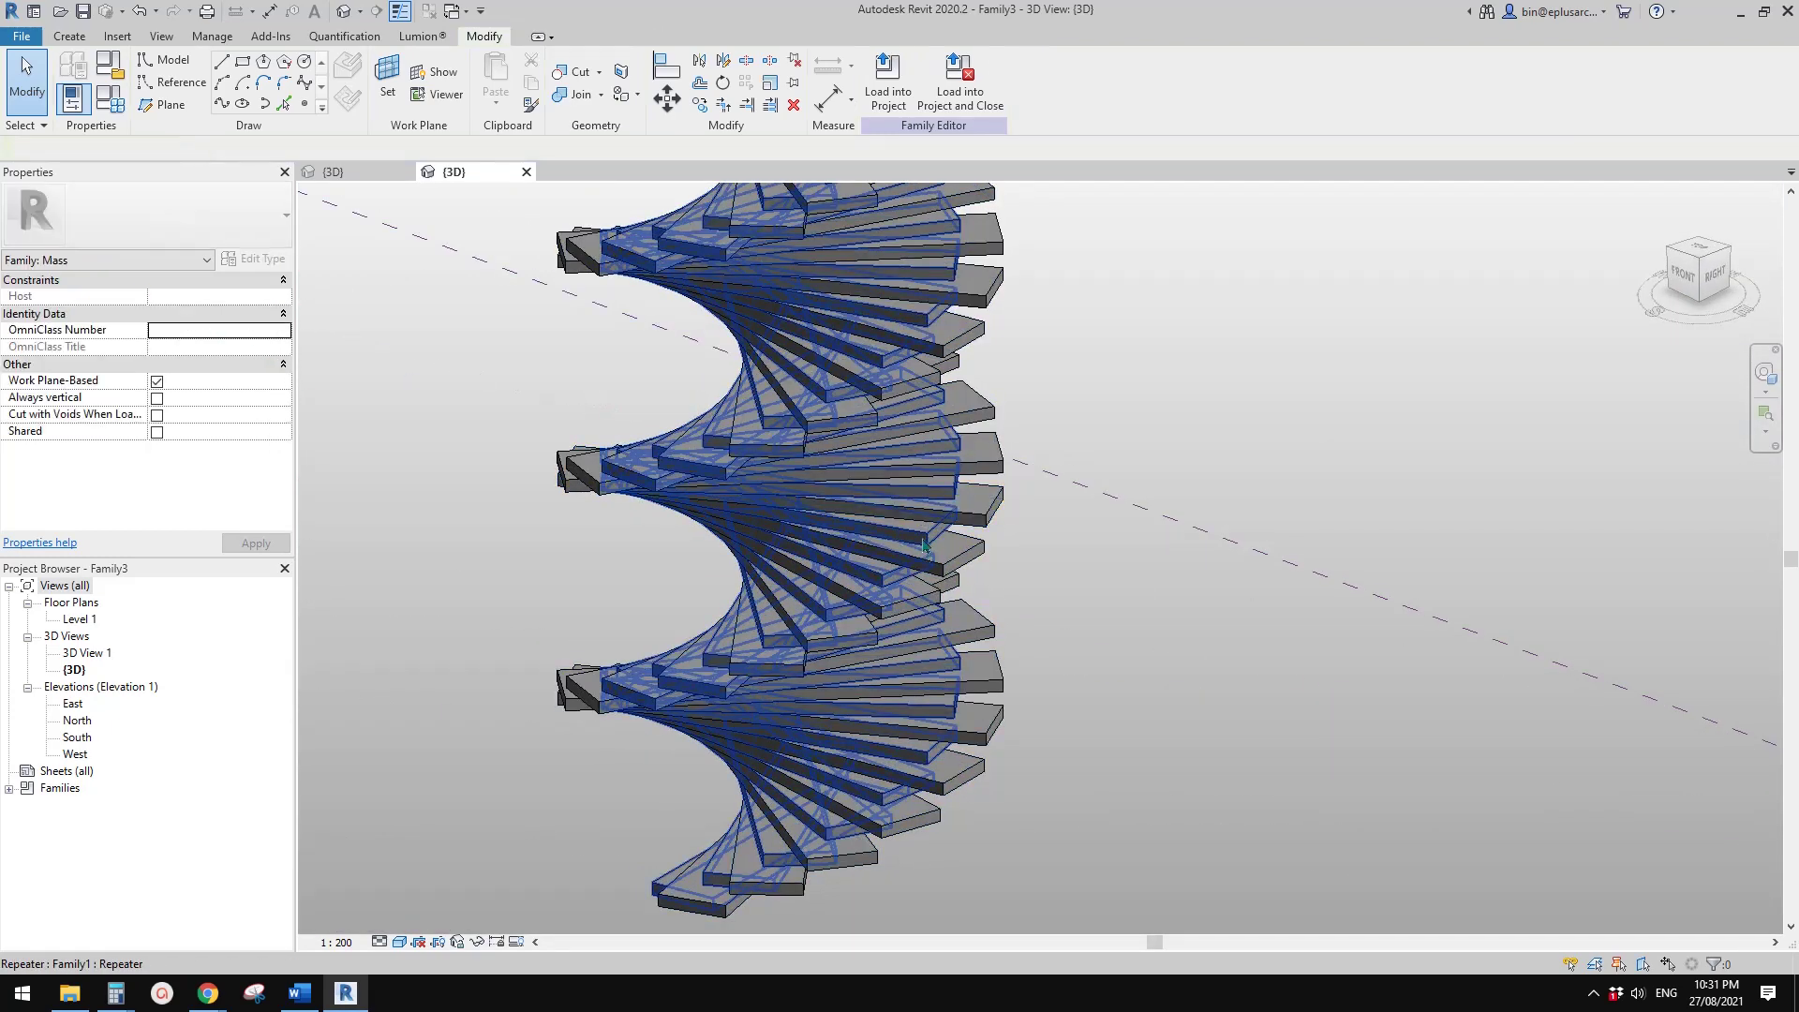
- Set w1 to 3000 on one of the shorter repeated steps belonging to the other repeater
click(988, 538)
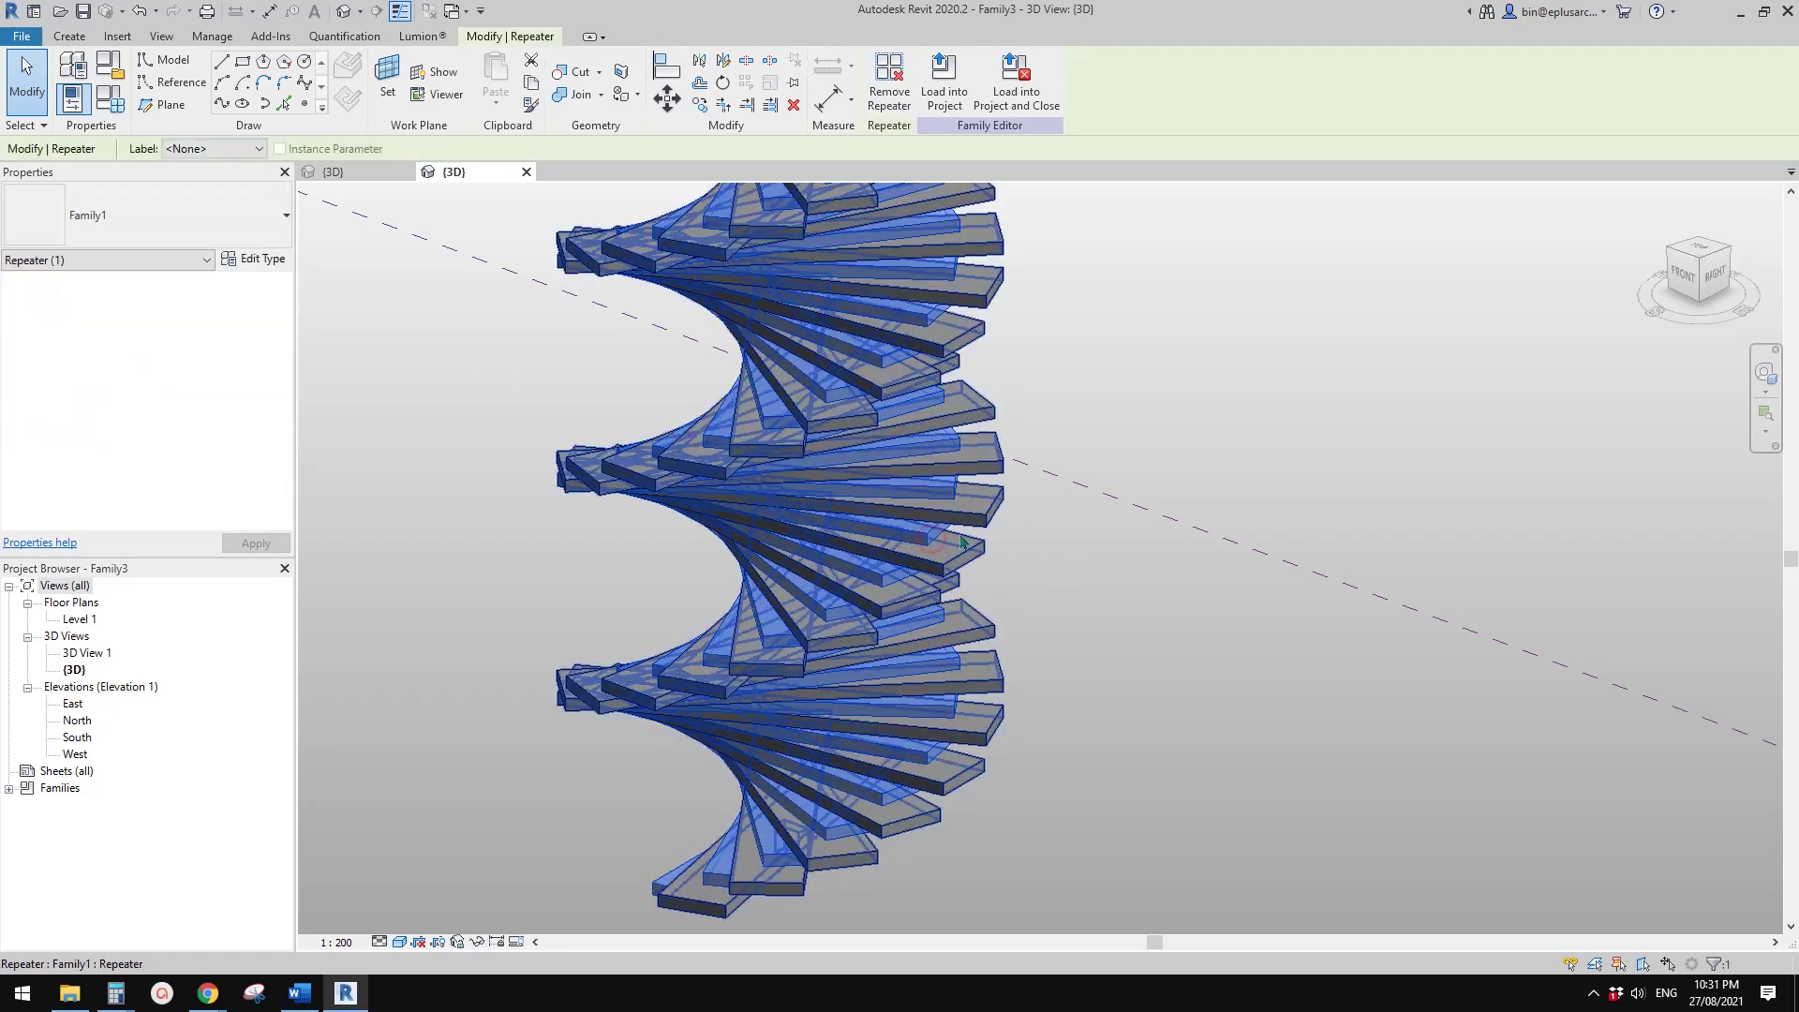
key(Tab)
click(930, 536)
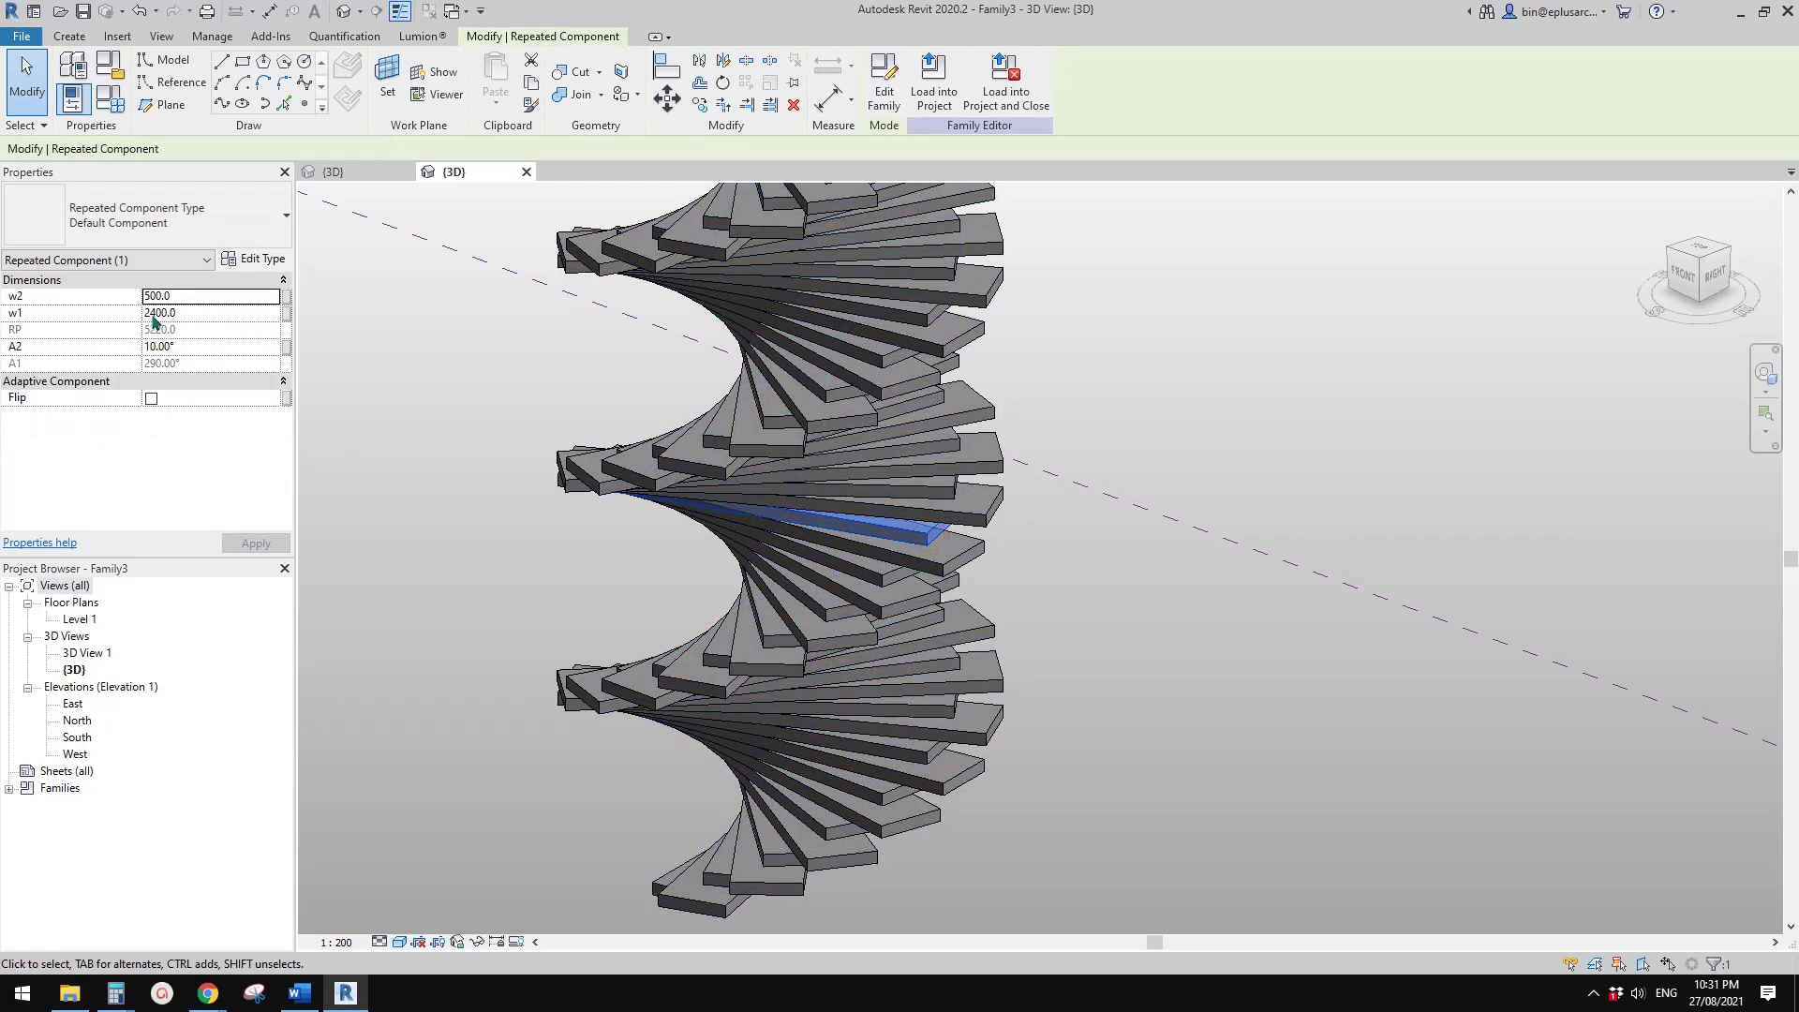
click(202, 316)
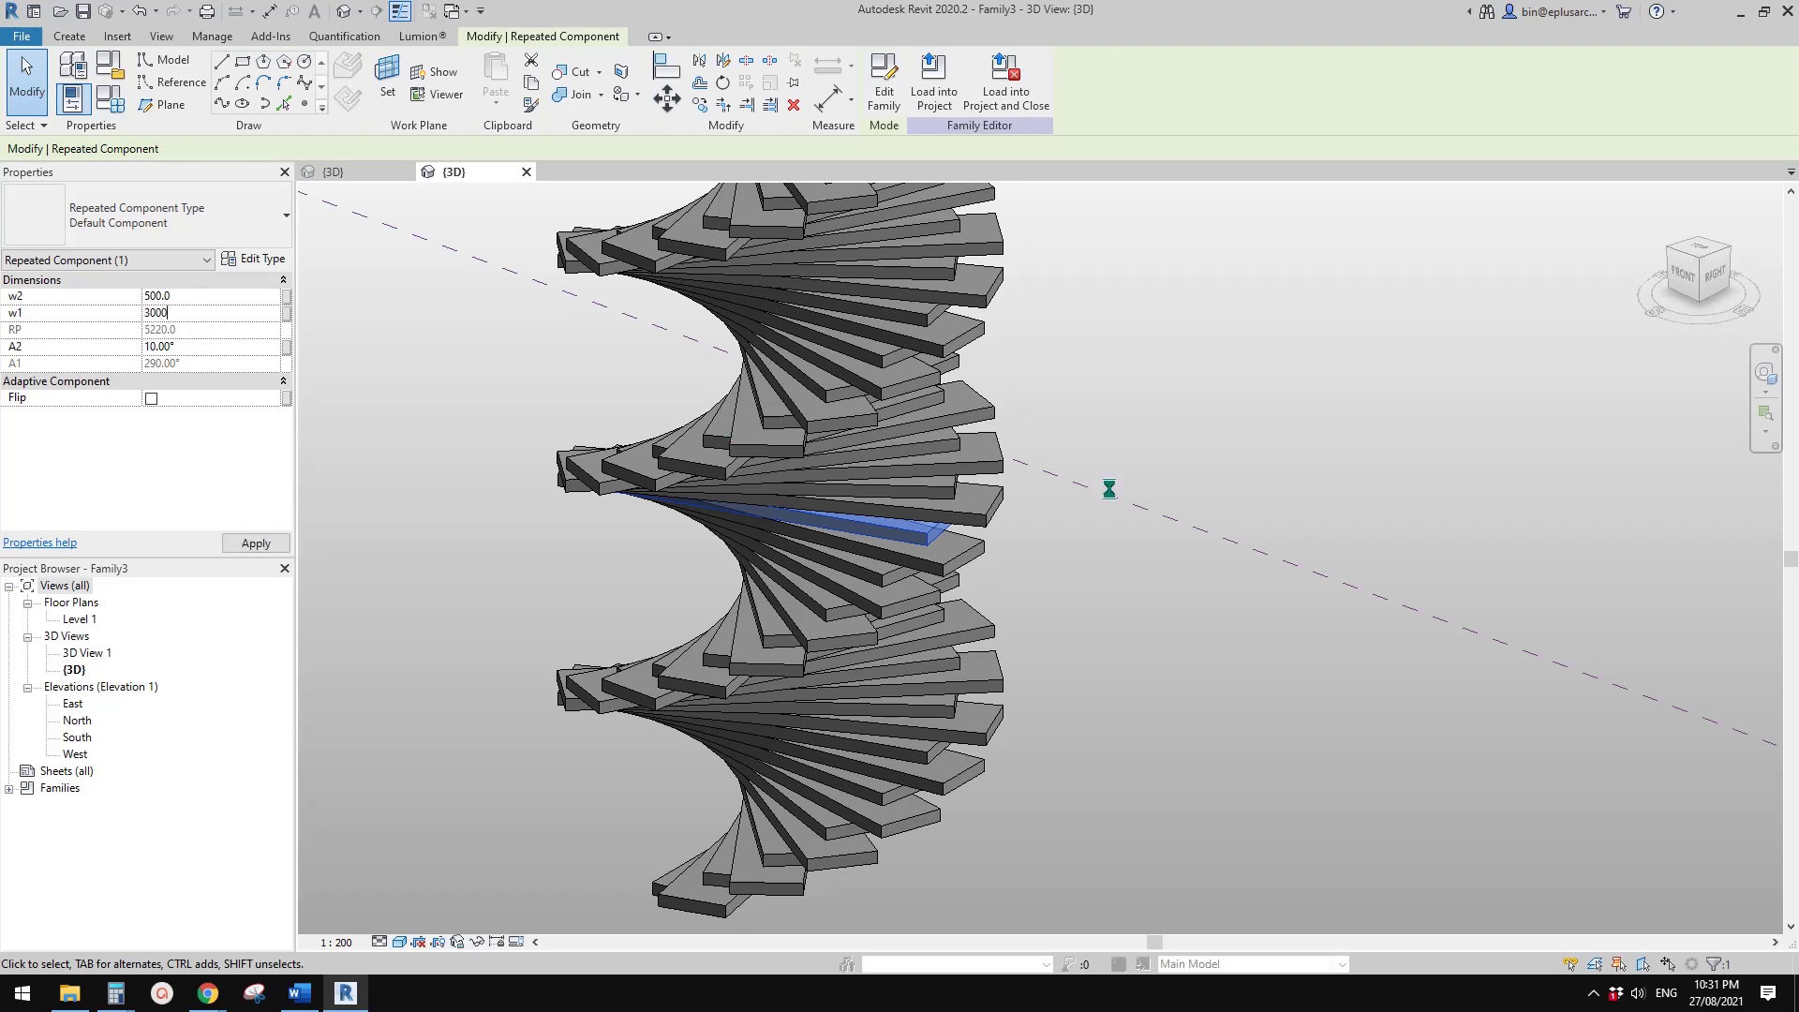
shift+middle_drag(1112, 490, 1074, 488)
scroll(950, 536, down, 2)
click(1074, 488)
- Select all repeated step components in the tower, try an A2 angle of 5° and set it back to 10°
middle_drag(1031, 418, 987, 562)
scroll(957, 565, up, 2)
key(Tab)
click(919, 578)
click(918, 580)
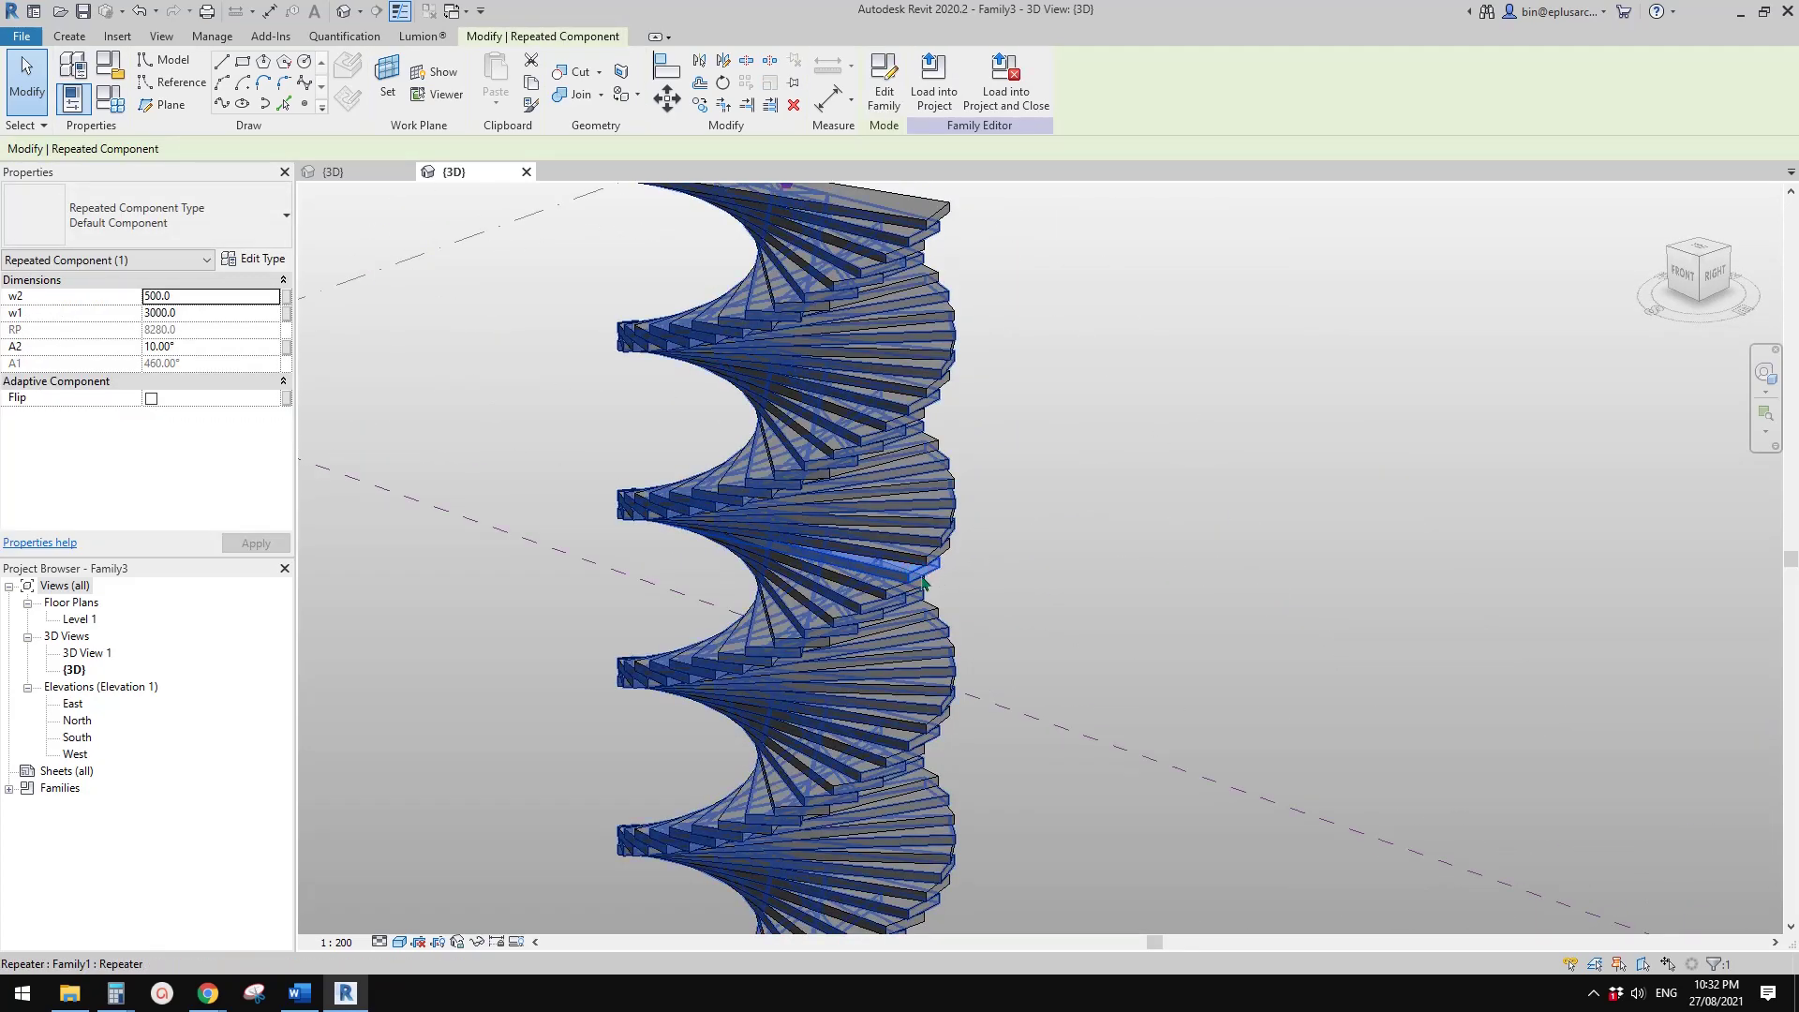
key(s)
key(a)
scroll(990, 581, down, 1)
scroll(942, 315, down, 1)
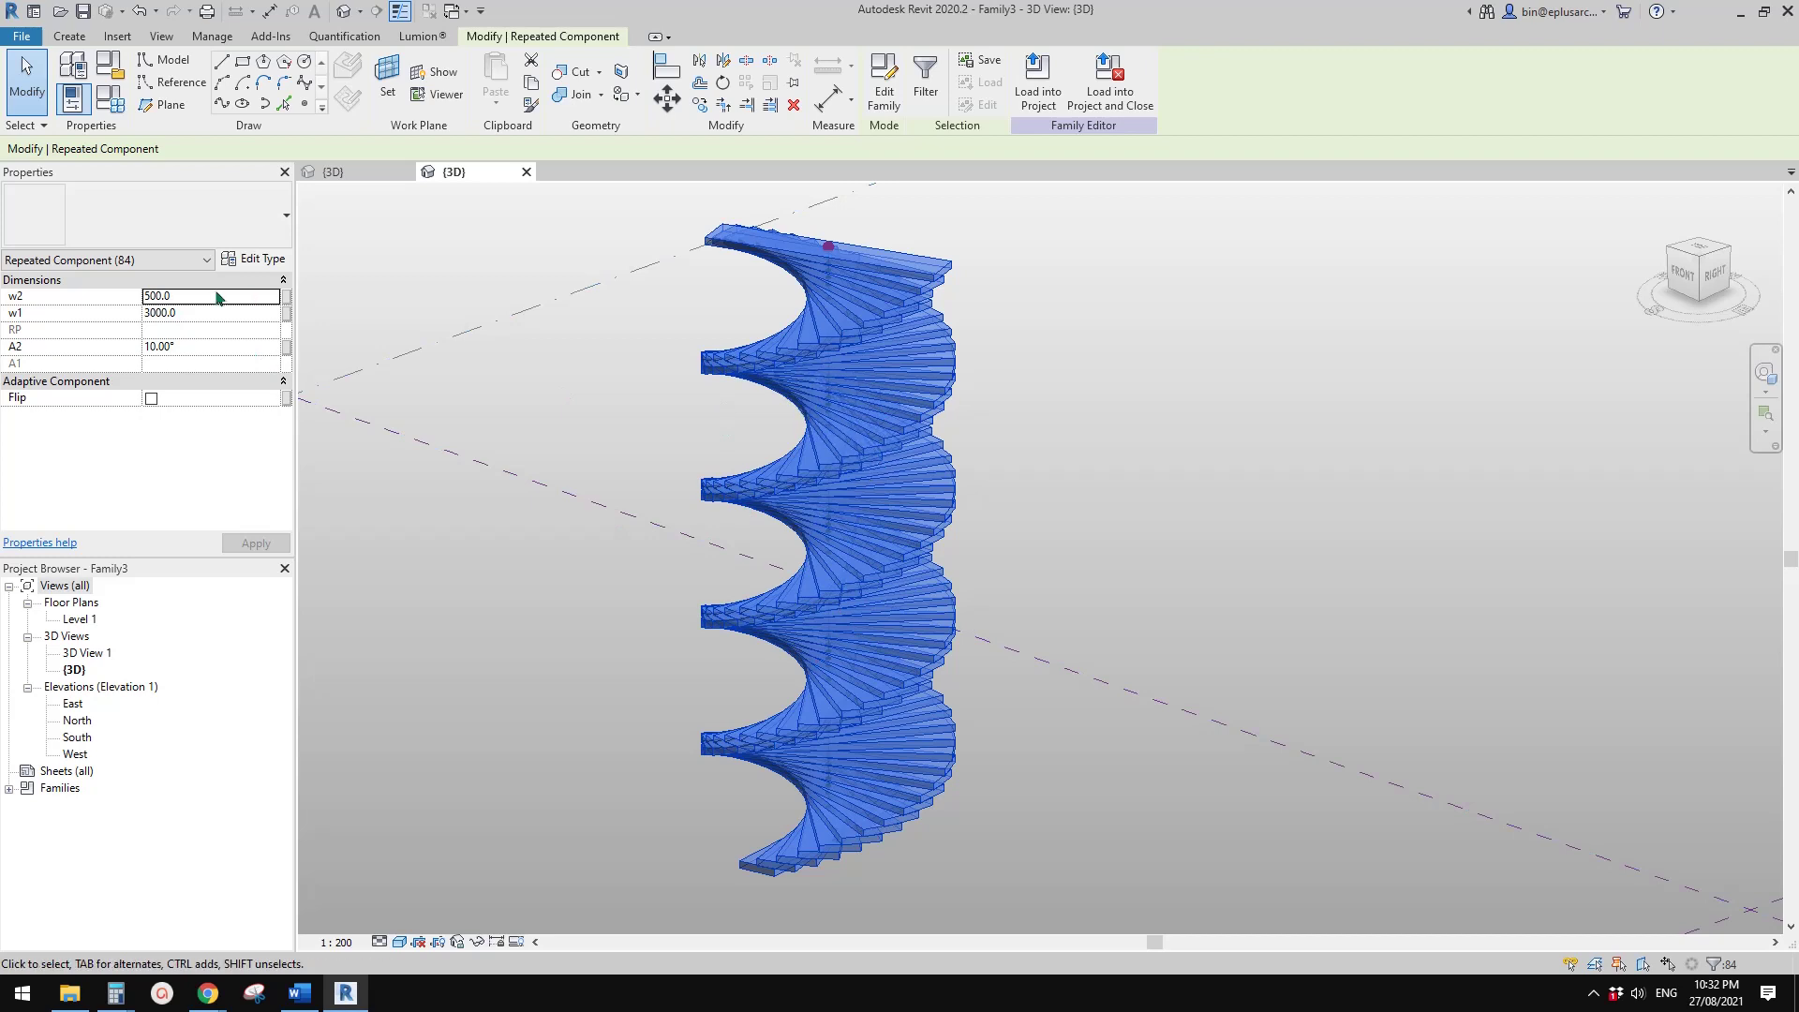
click(203, 347)
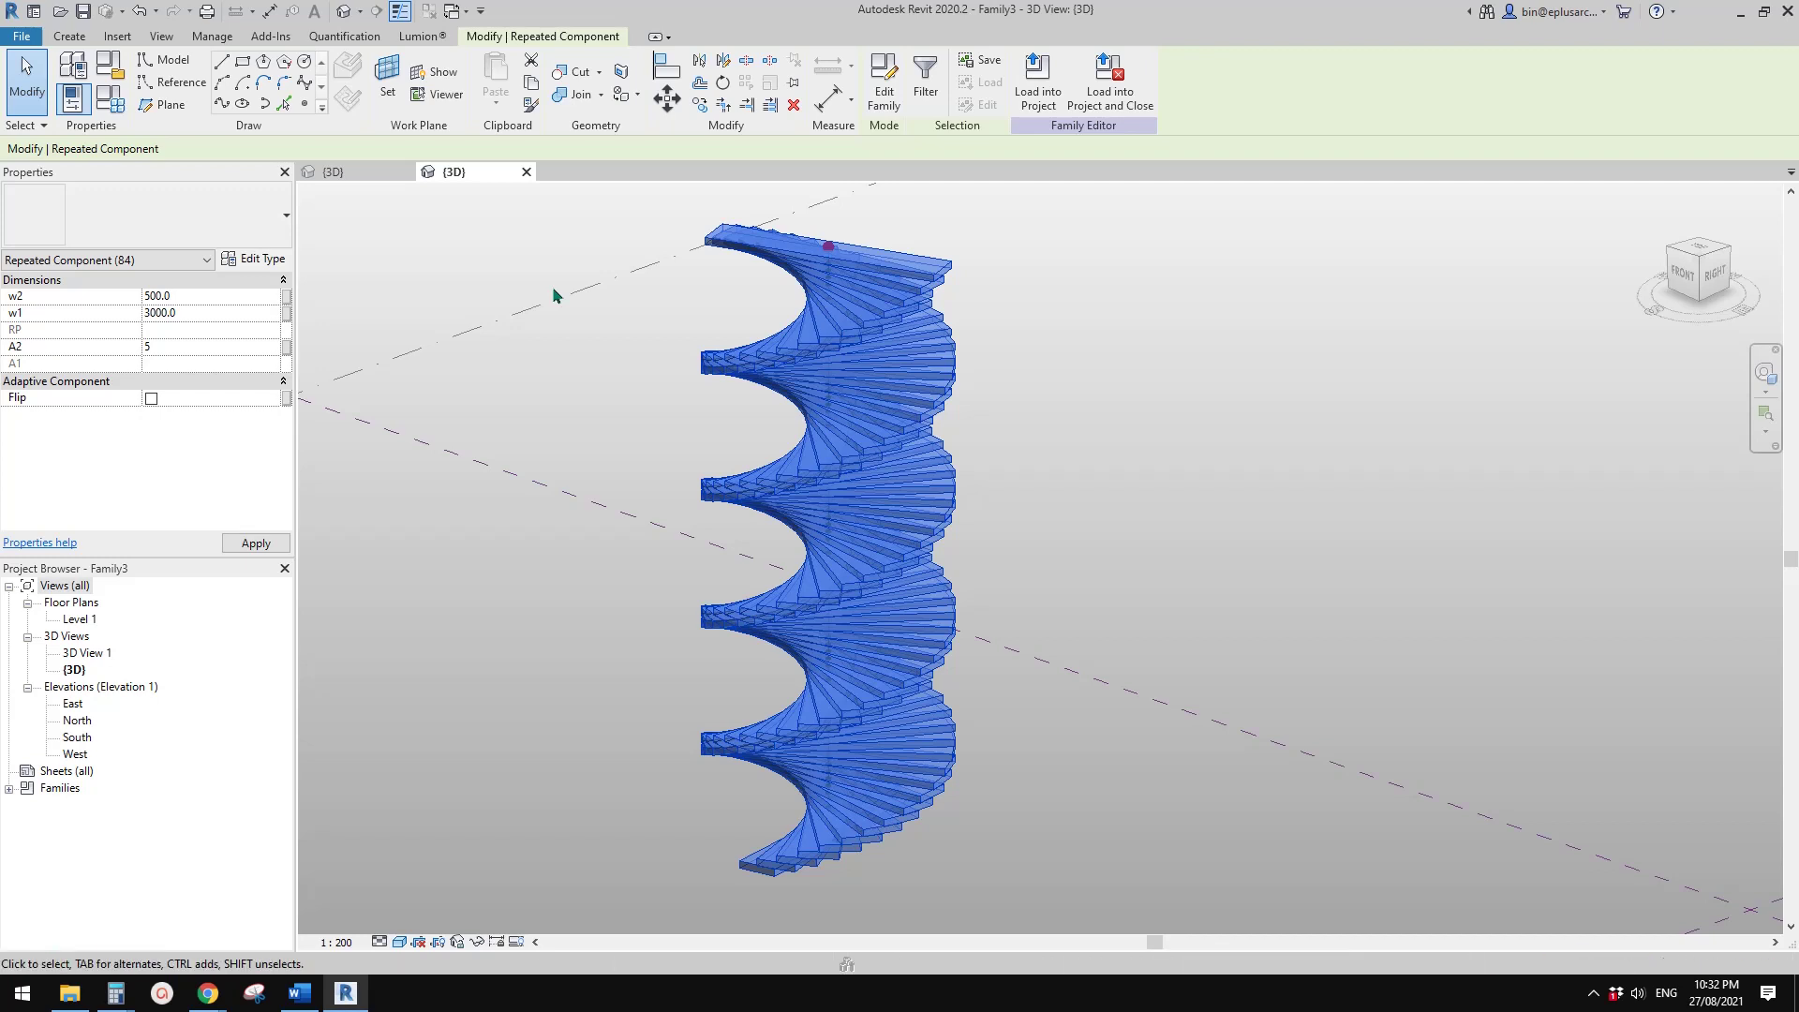
click(207, 349)
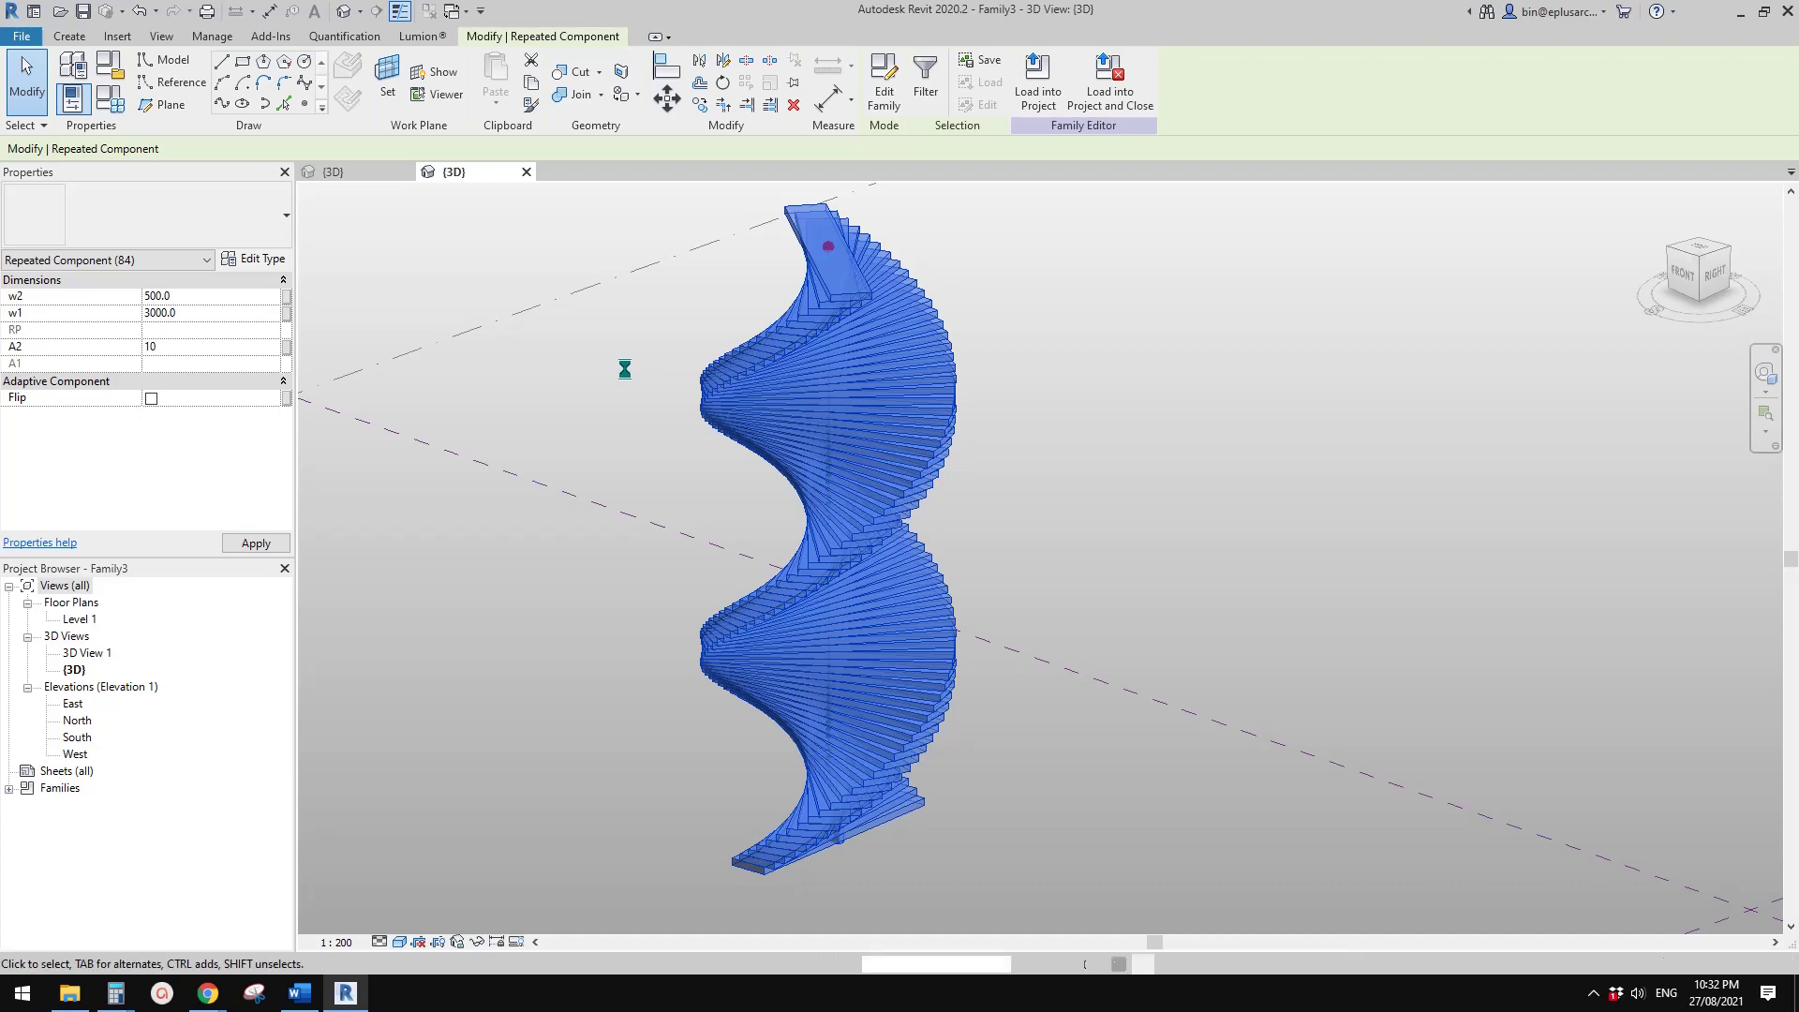
shift+middle_drag(622, 369, 855, 364)
key(Escape)
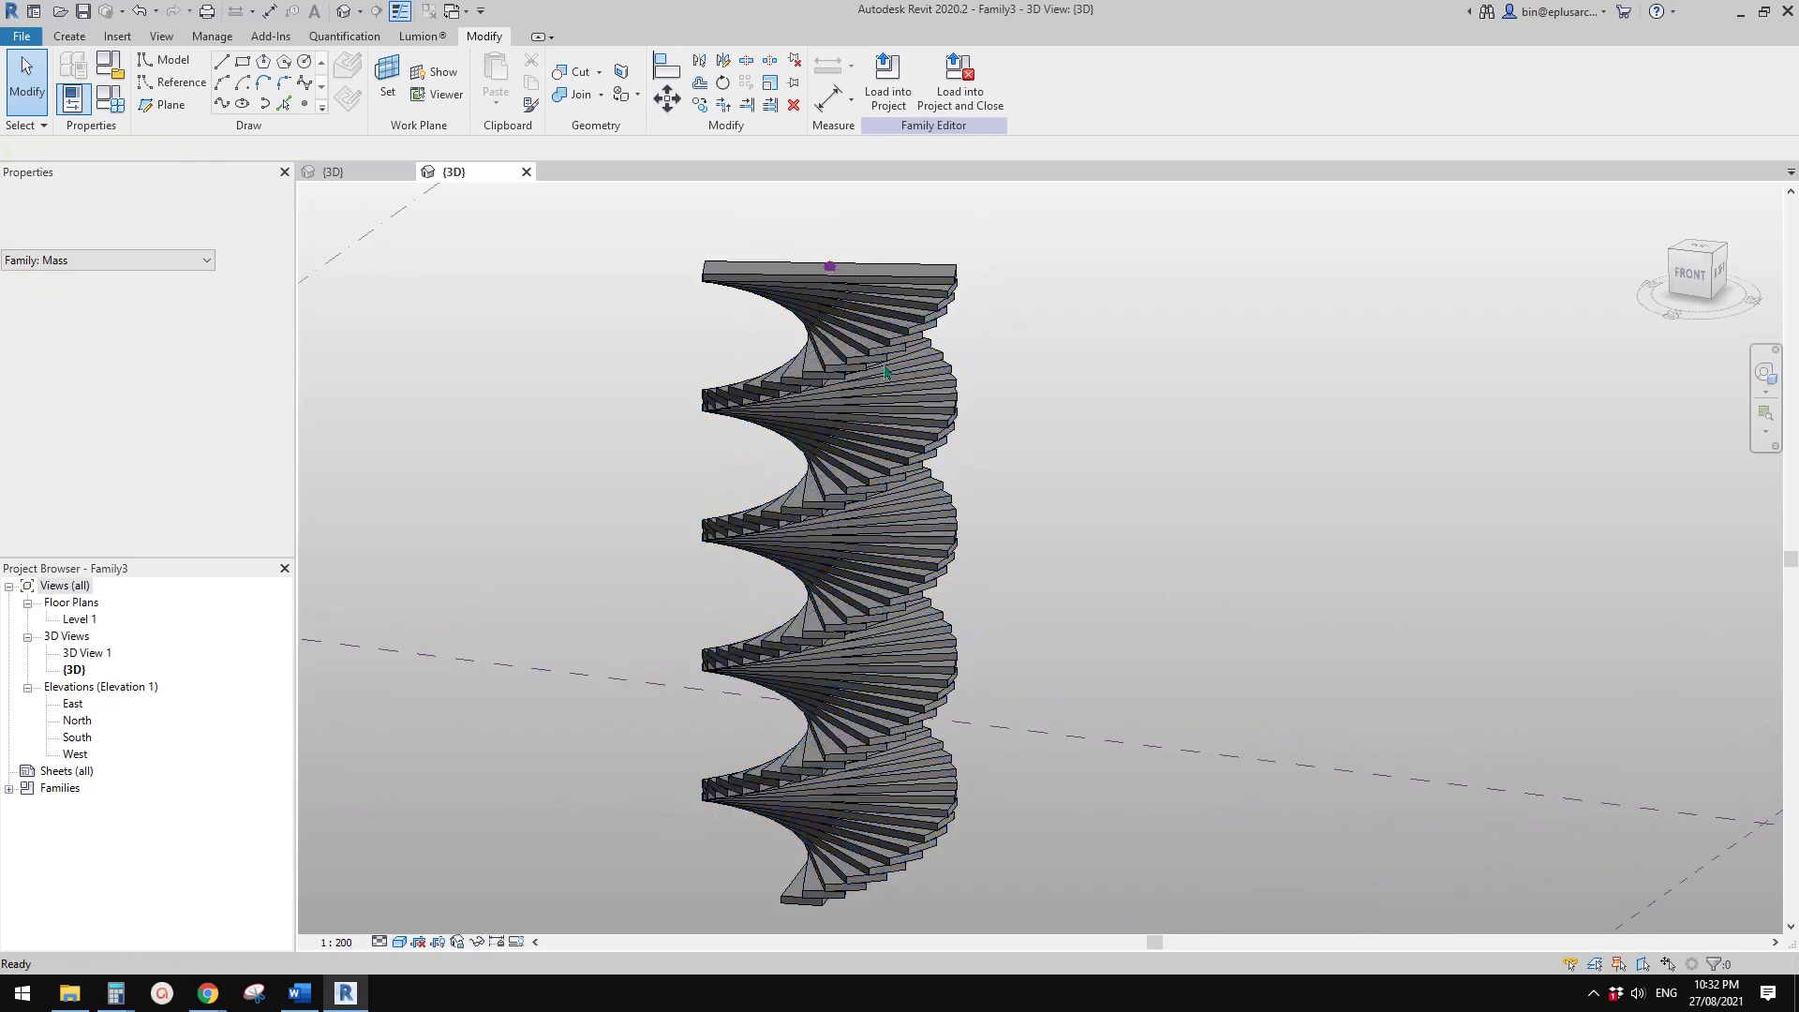
- Raise the reference point at the tower's top to an offset of about 16893, try lowering it to about 10966 and undo the lowering
click(830, 268)
shift+middle_drag(829, 281, 972, 317)
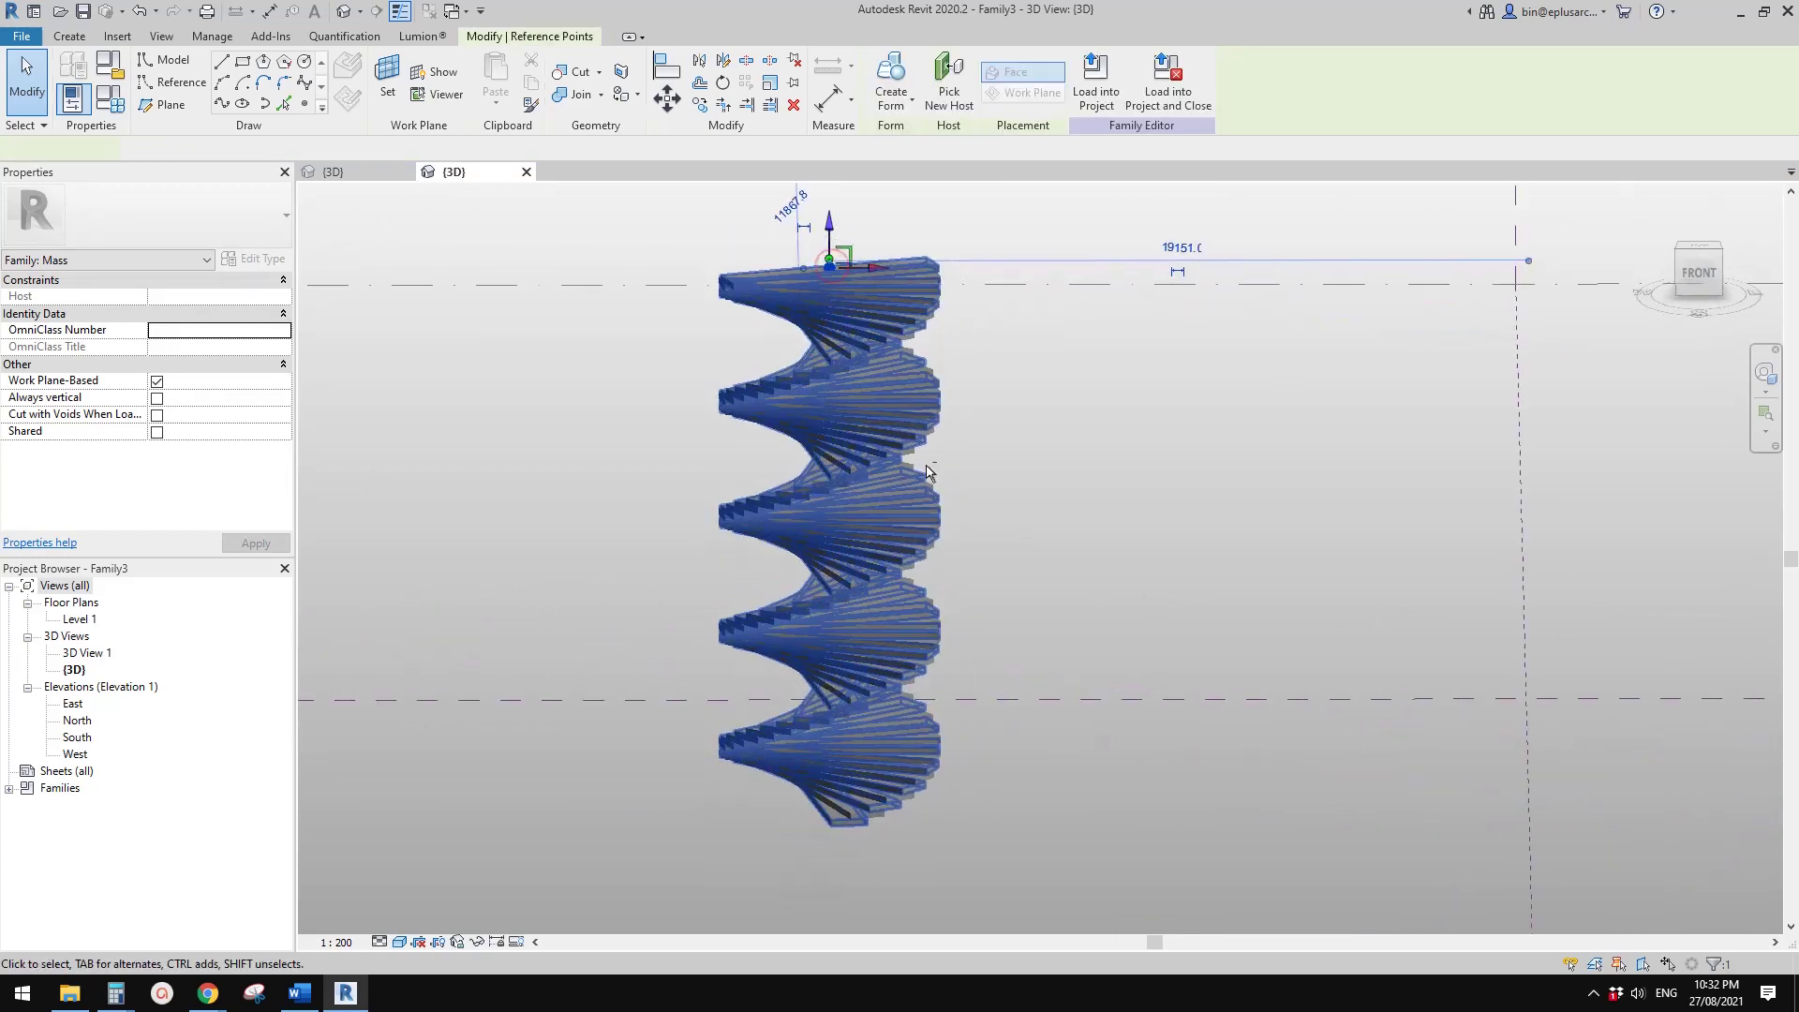
middle_drag(900, 494, 858, 509)
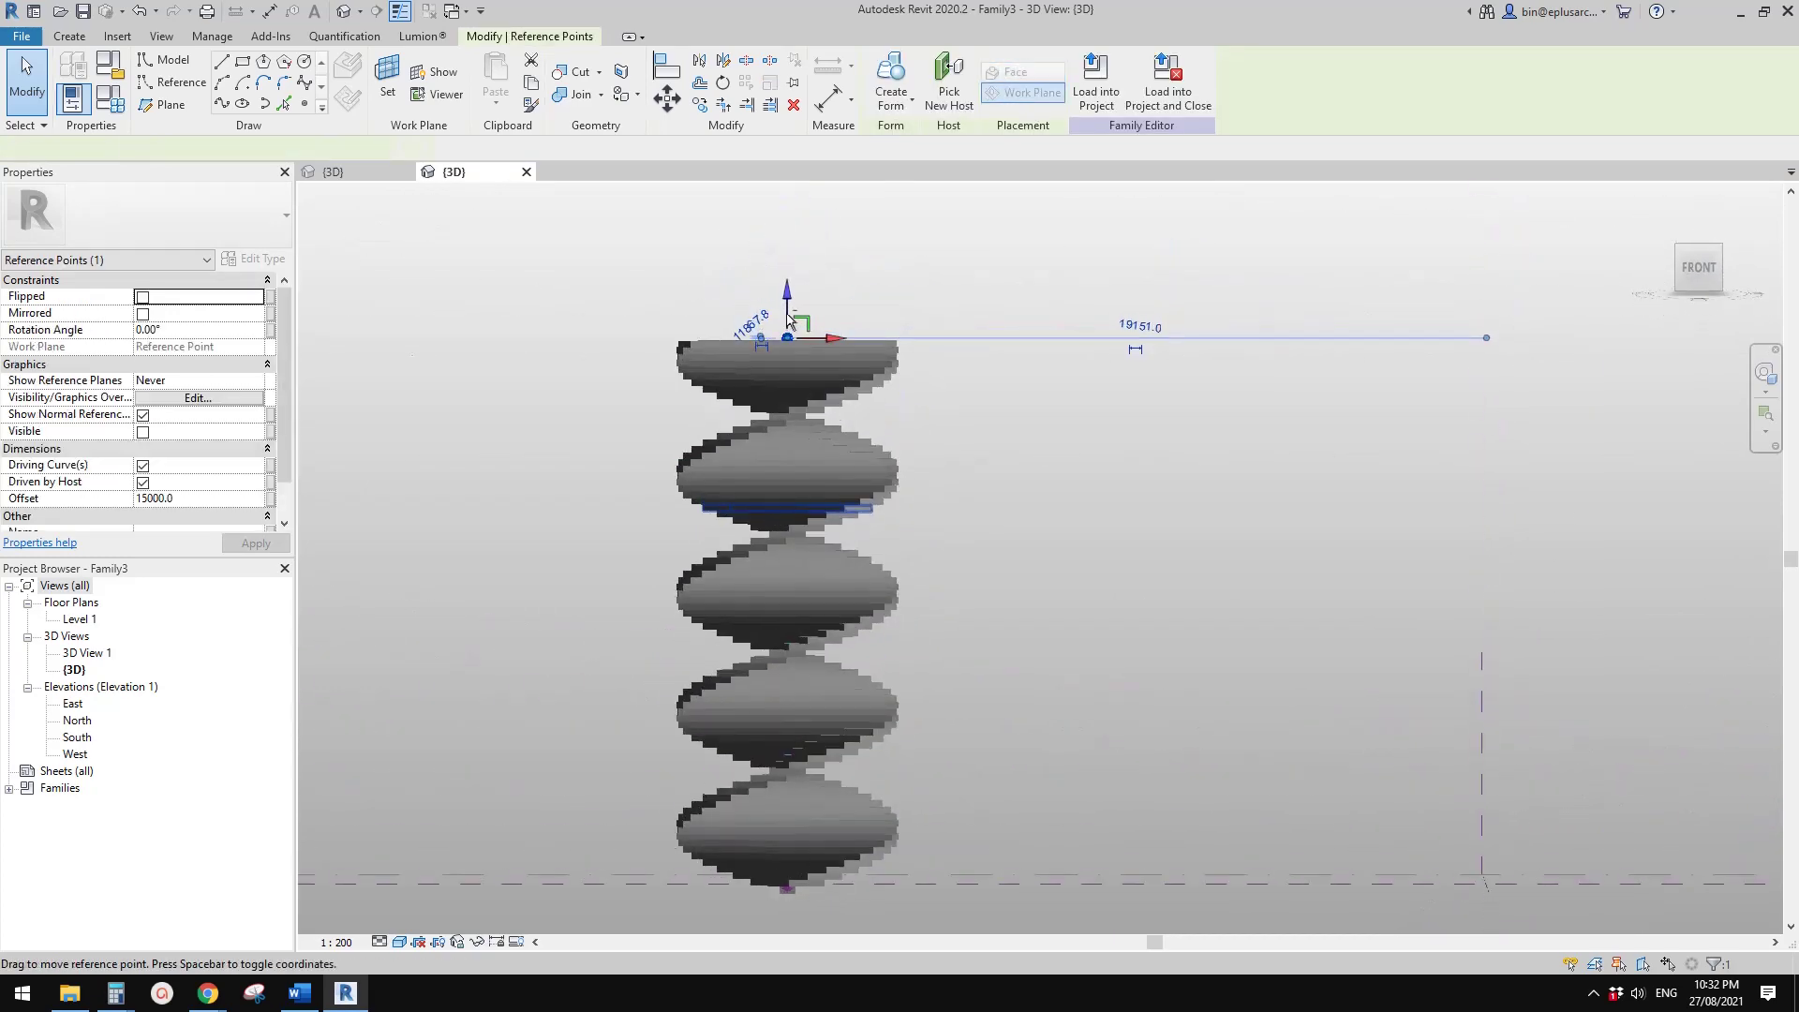
drag(787, 289, 919, 281)
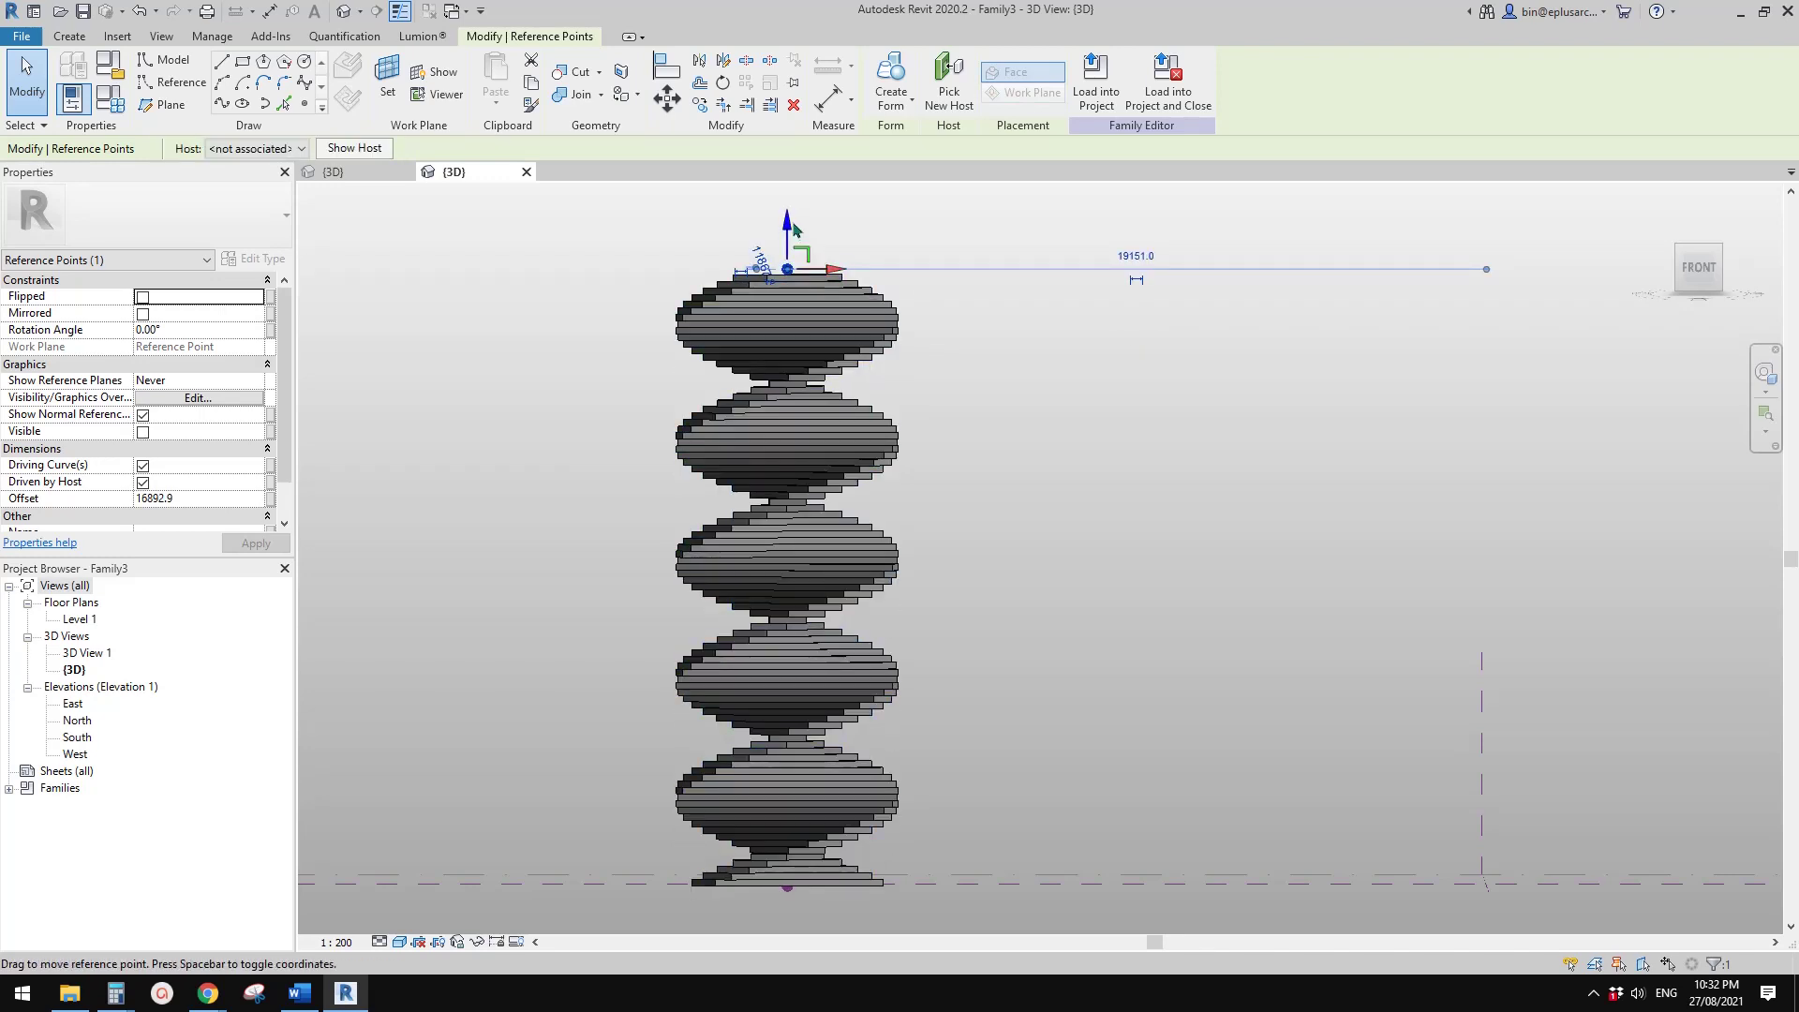
drag(794, 286, 792, 488)
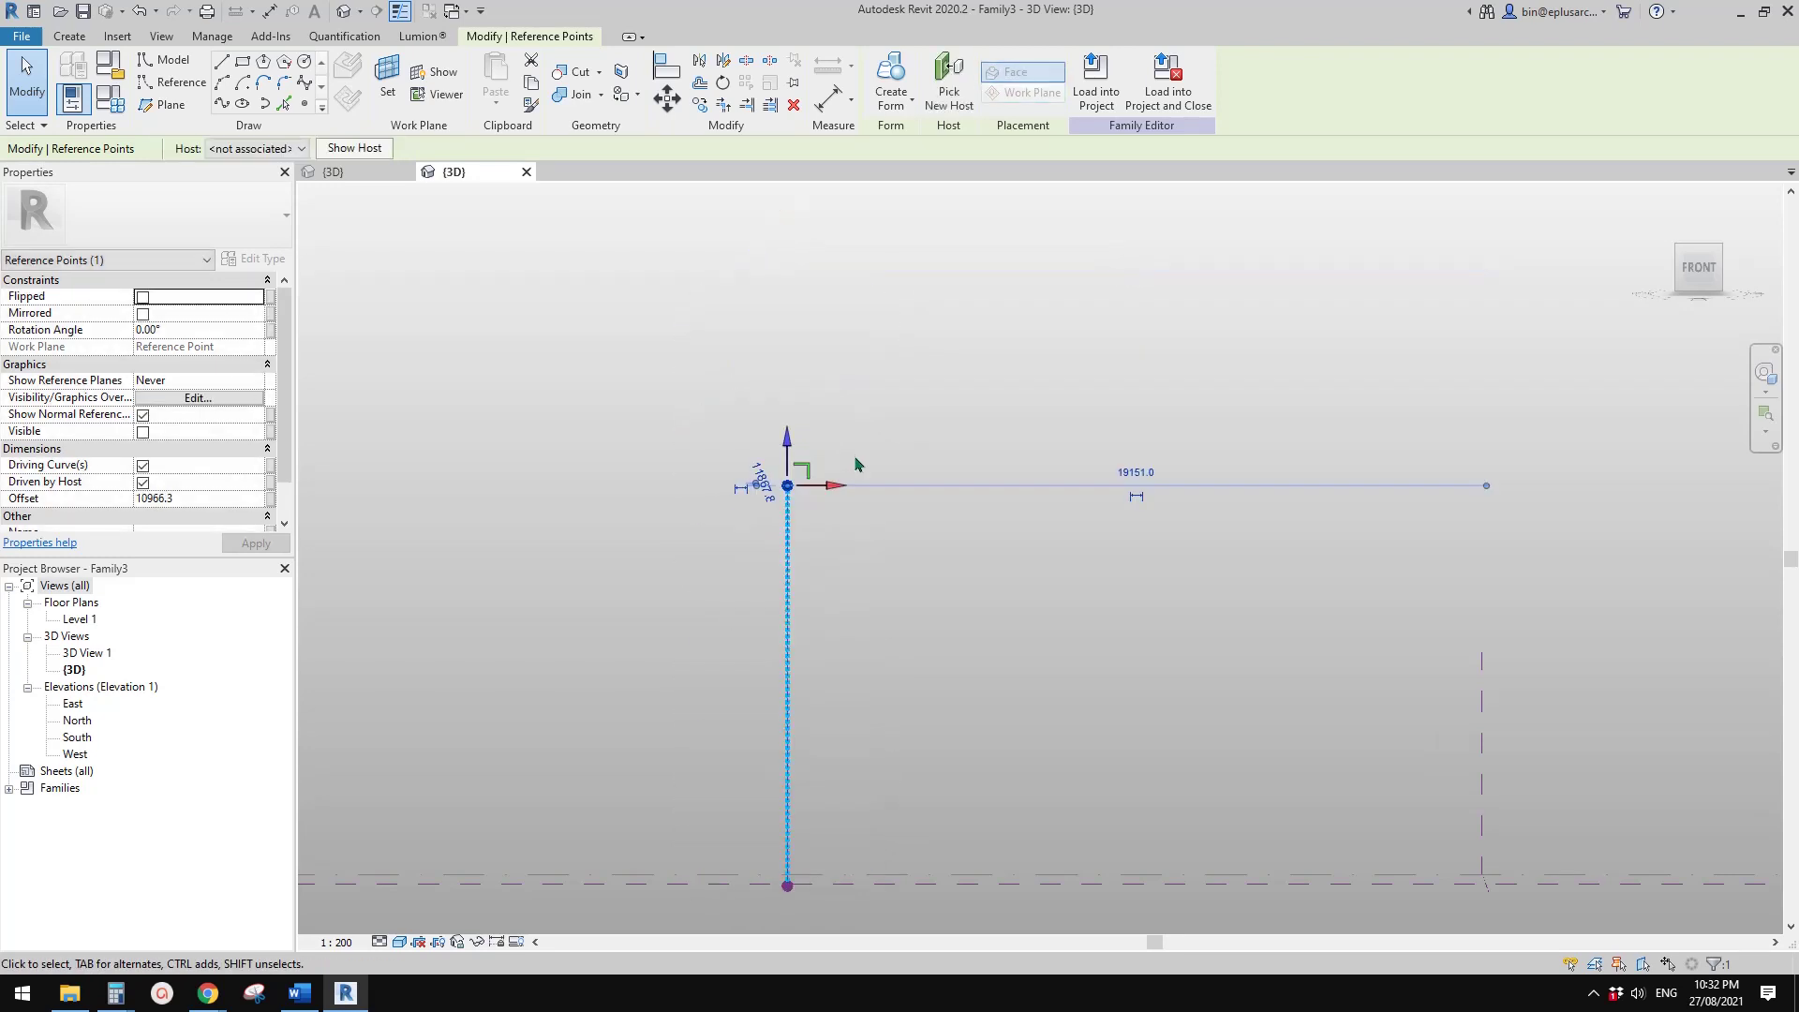
shift+middle_drag(860, 526, 793, 547)
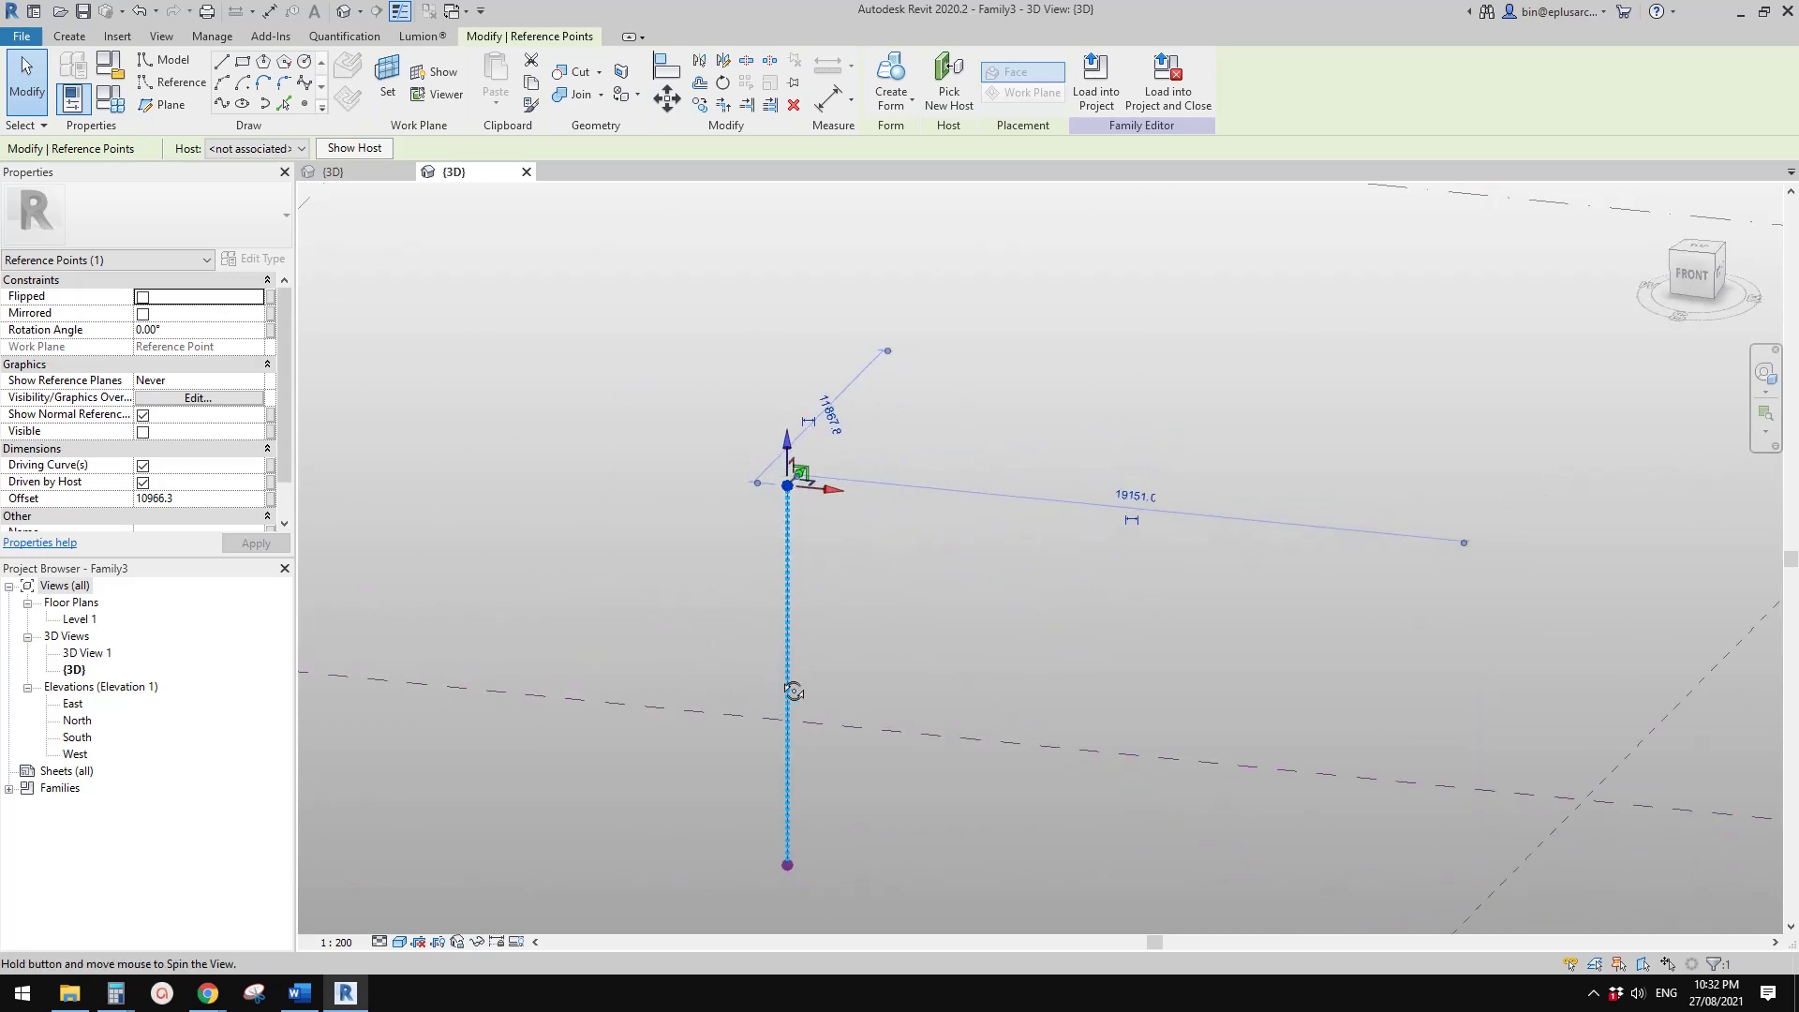
key(ctrl+z)
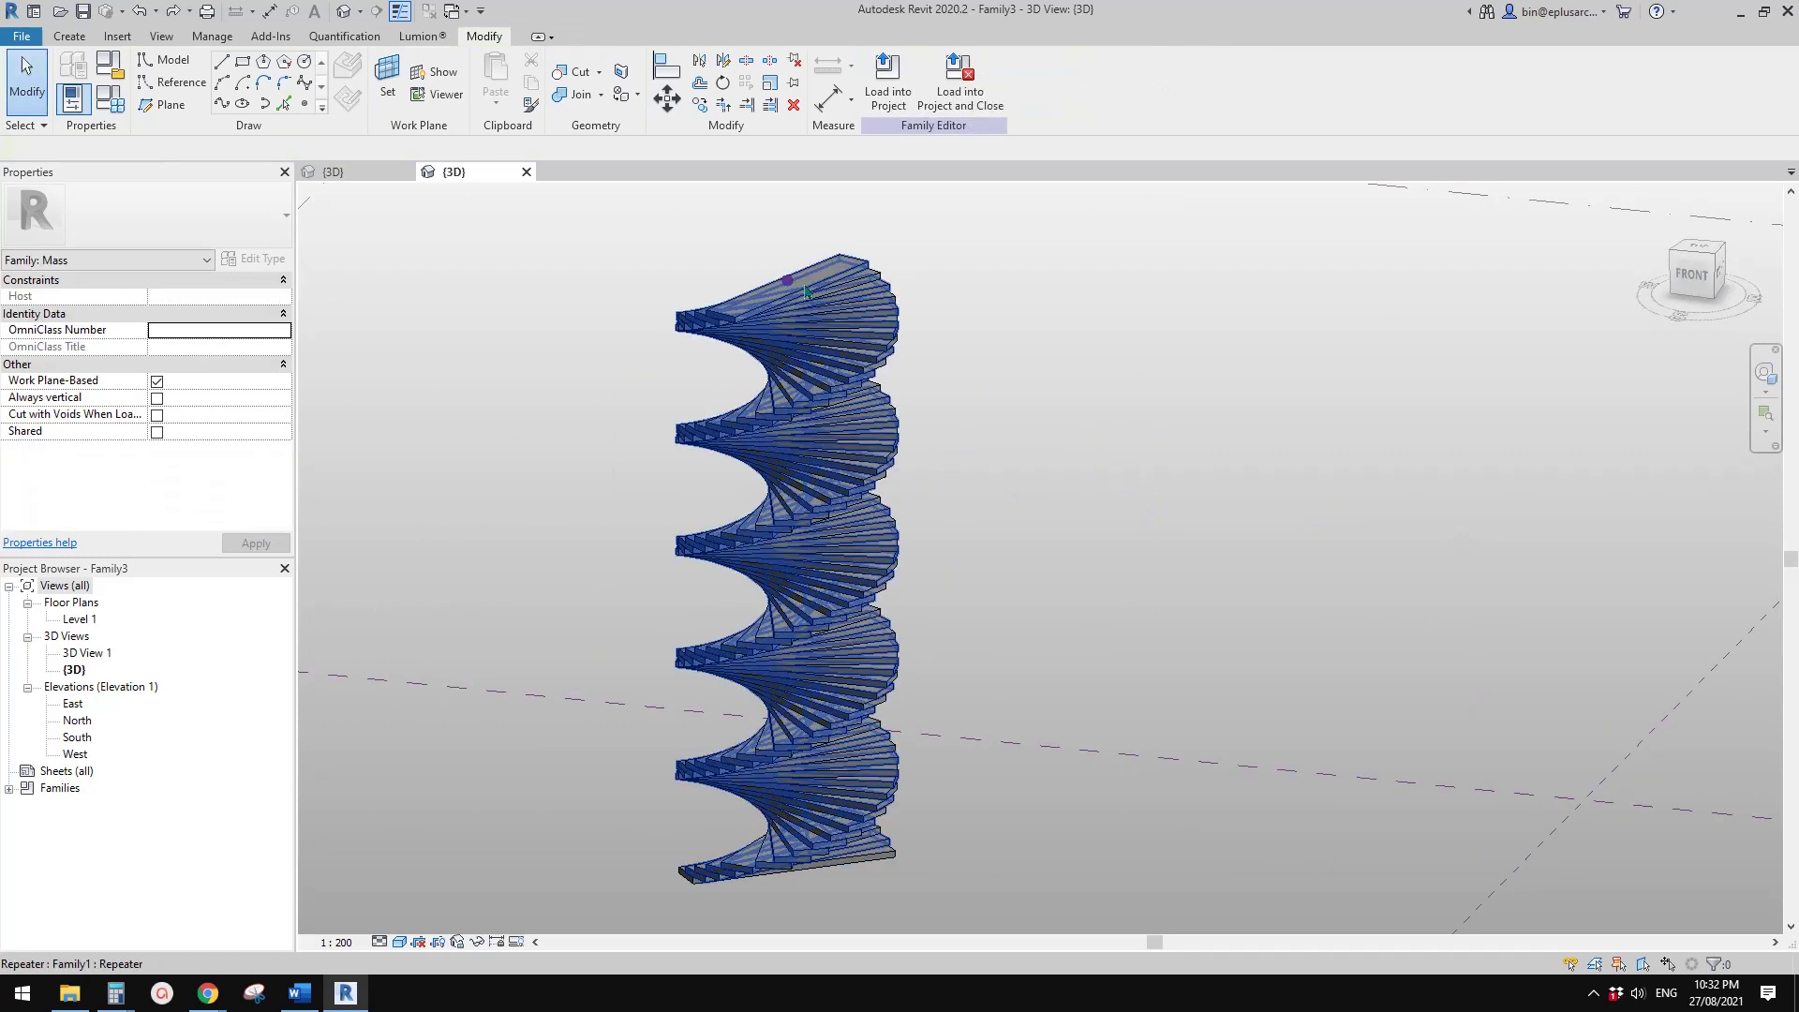
- Try lowering the top reference point to offsets of about 13540 and about 8955, undoing each move
drag(786, 238, 883, 374)
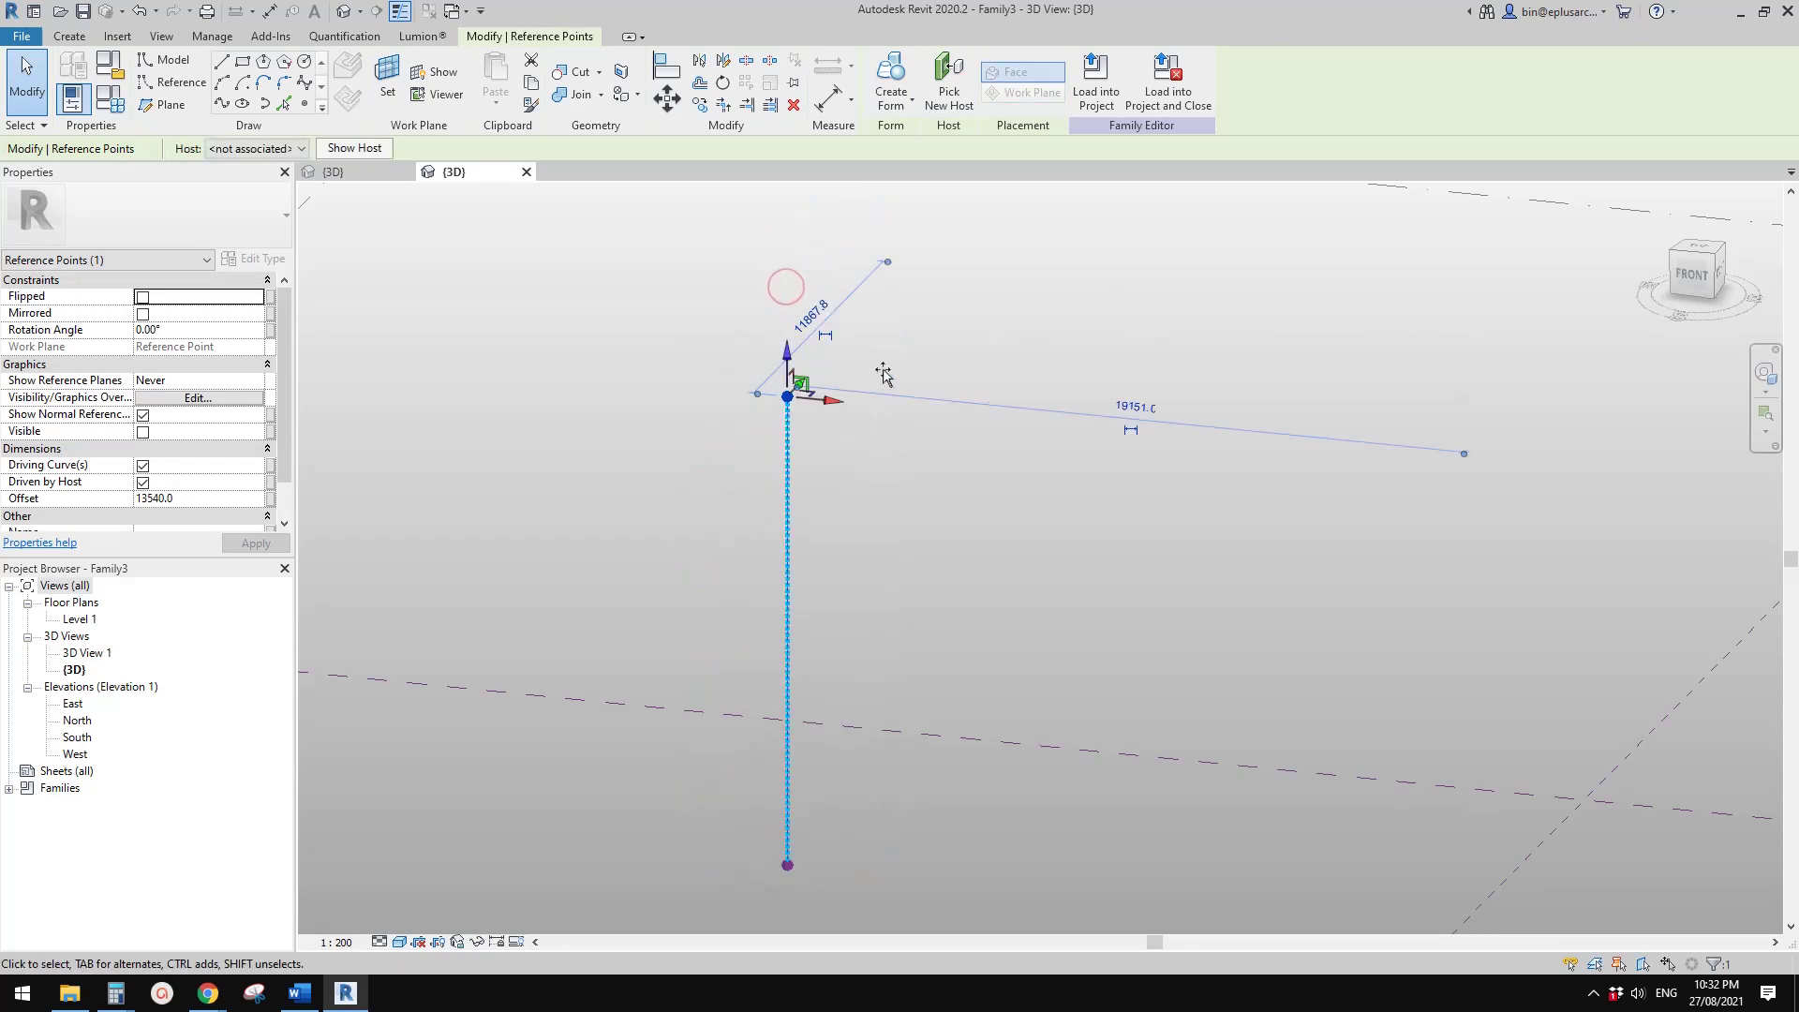
key(ctrl+z)
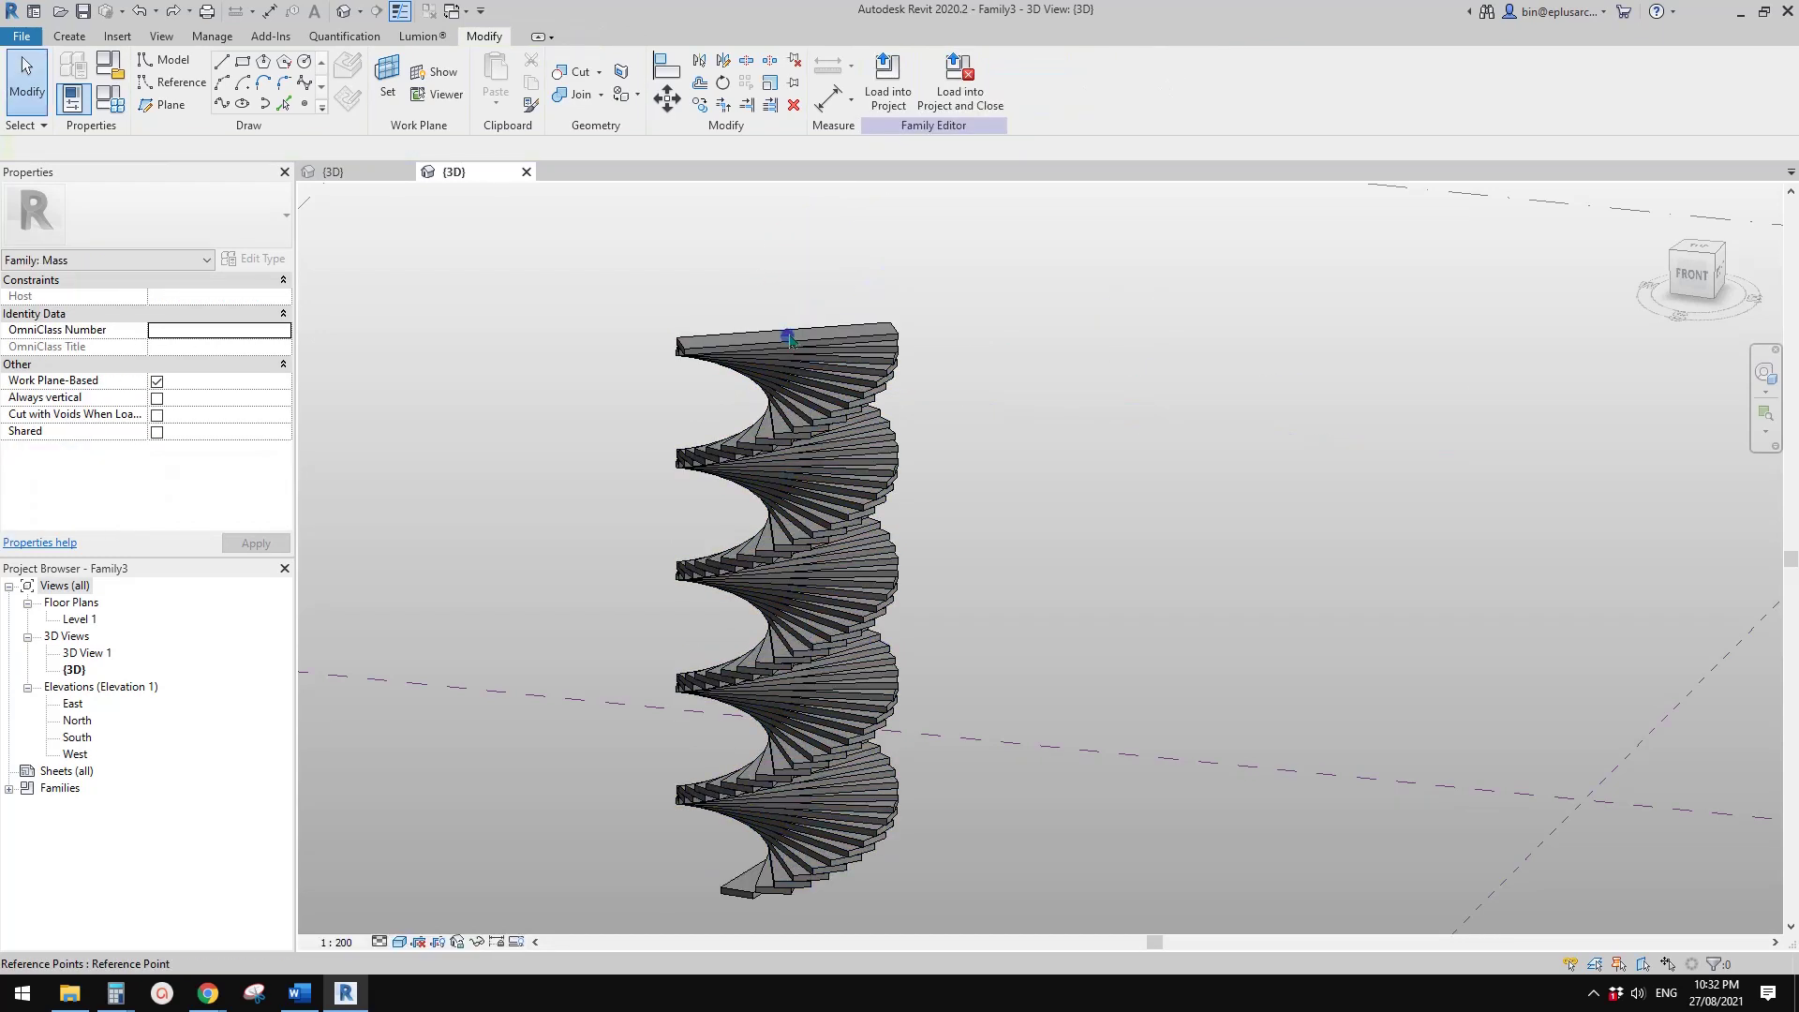
drag(787, 329, 880, 506)
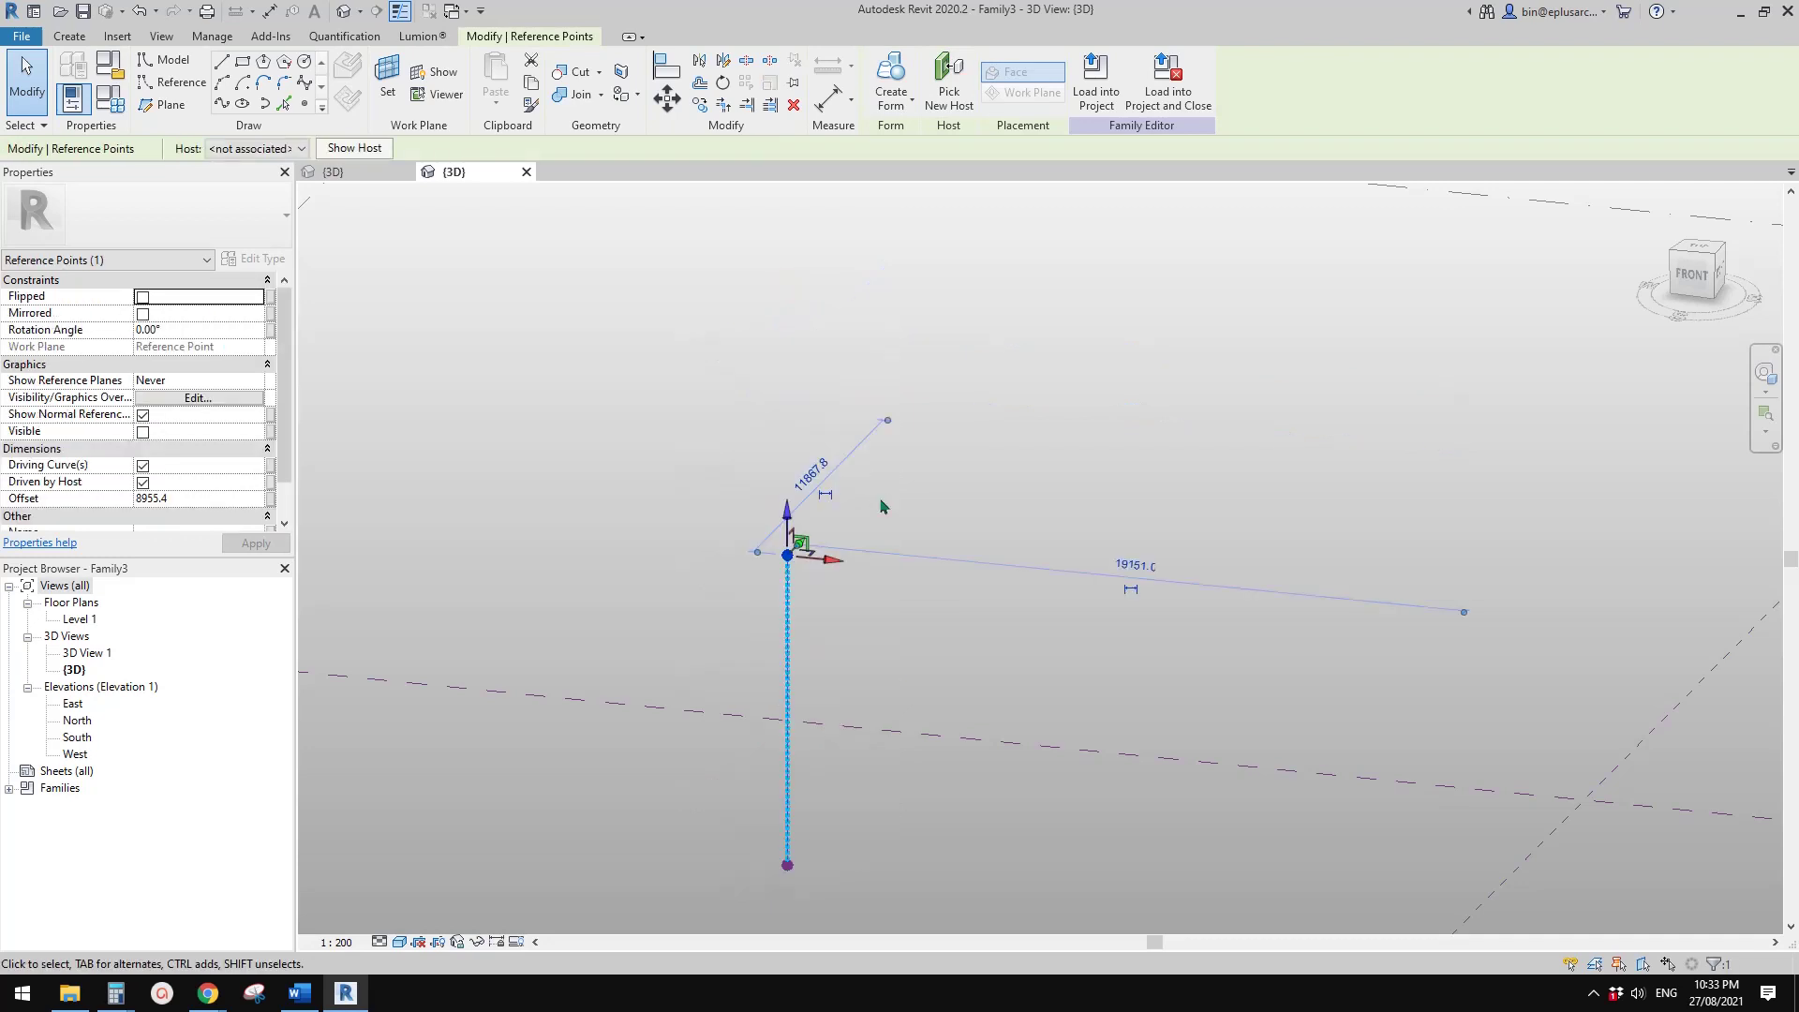
key(ctrl+z)
- Try a short and a long downward move of the top reference point and undo each attempt
click(787, 333)
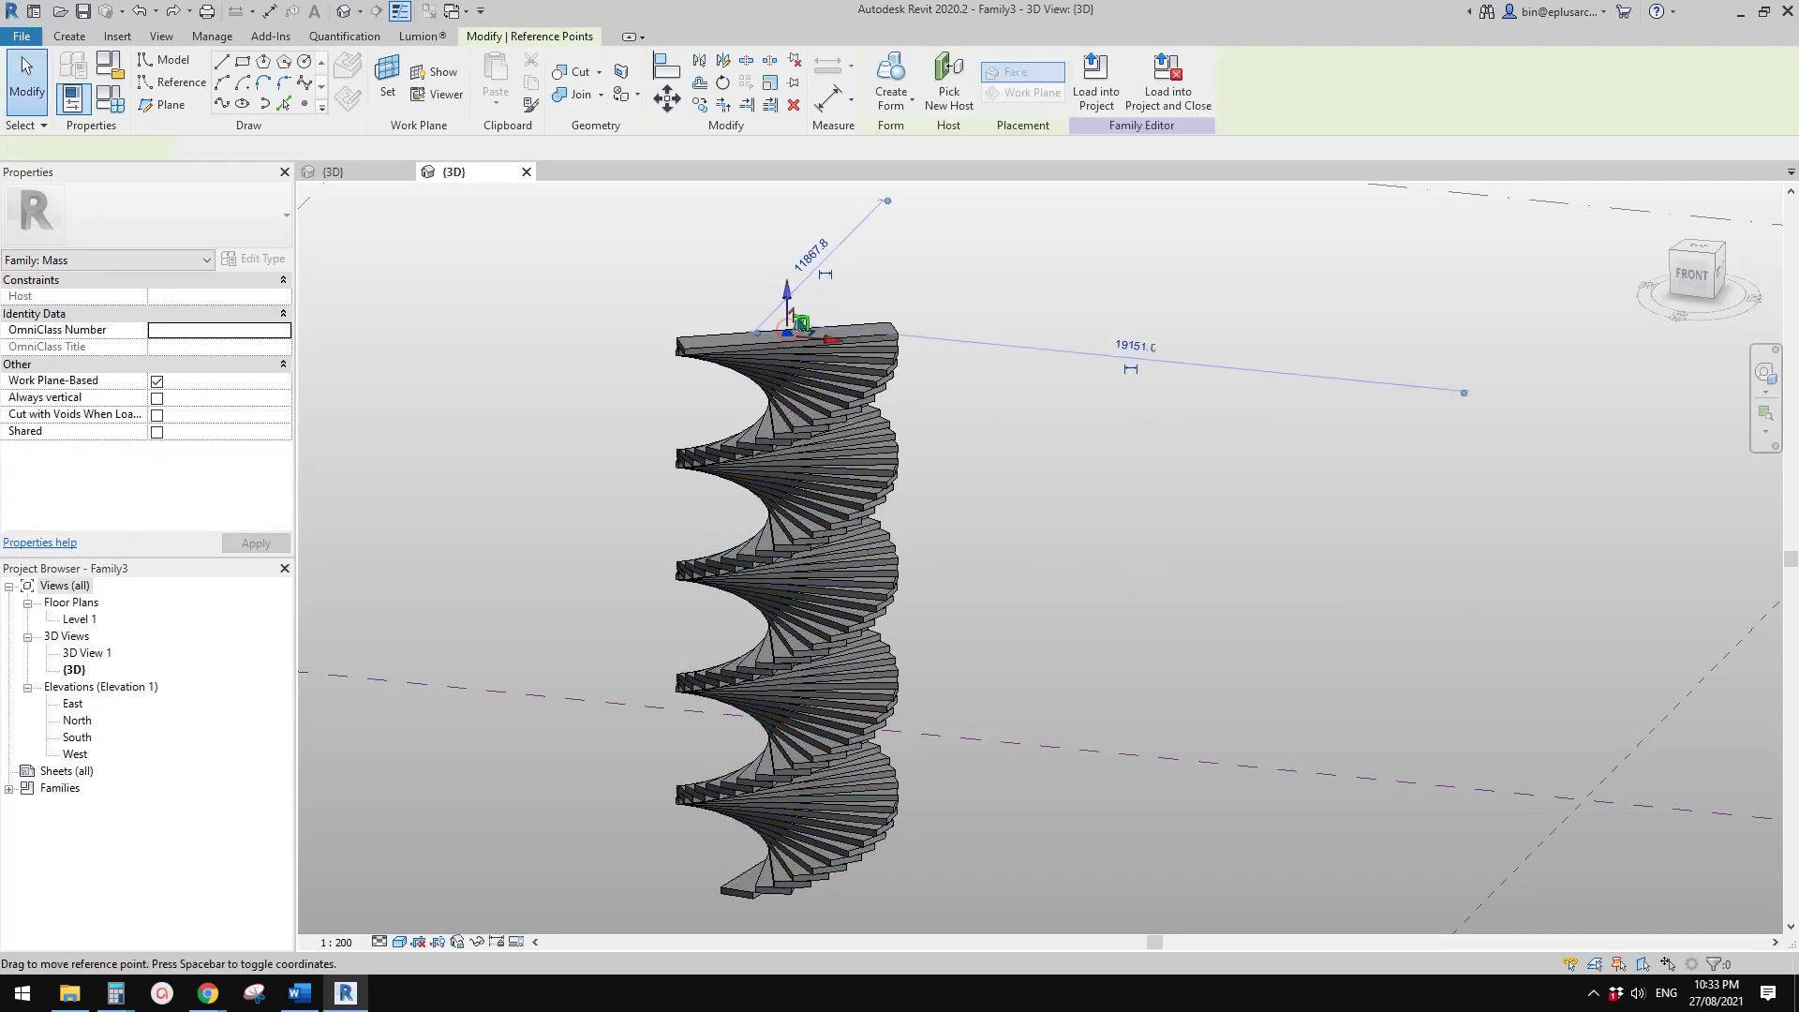
drag(788, 296, 788, 350)
click(802, 353)
key(ctrl+z)
click(789, 333)
drag(784, 290, 807, 526)
key(ctrl+z)
click(787, 328)
key(ctrl+z)
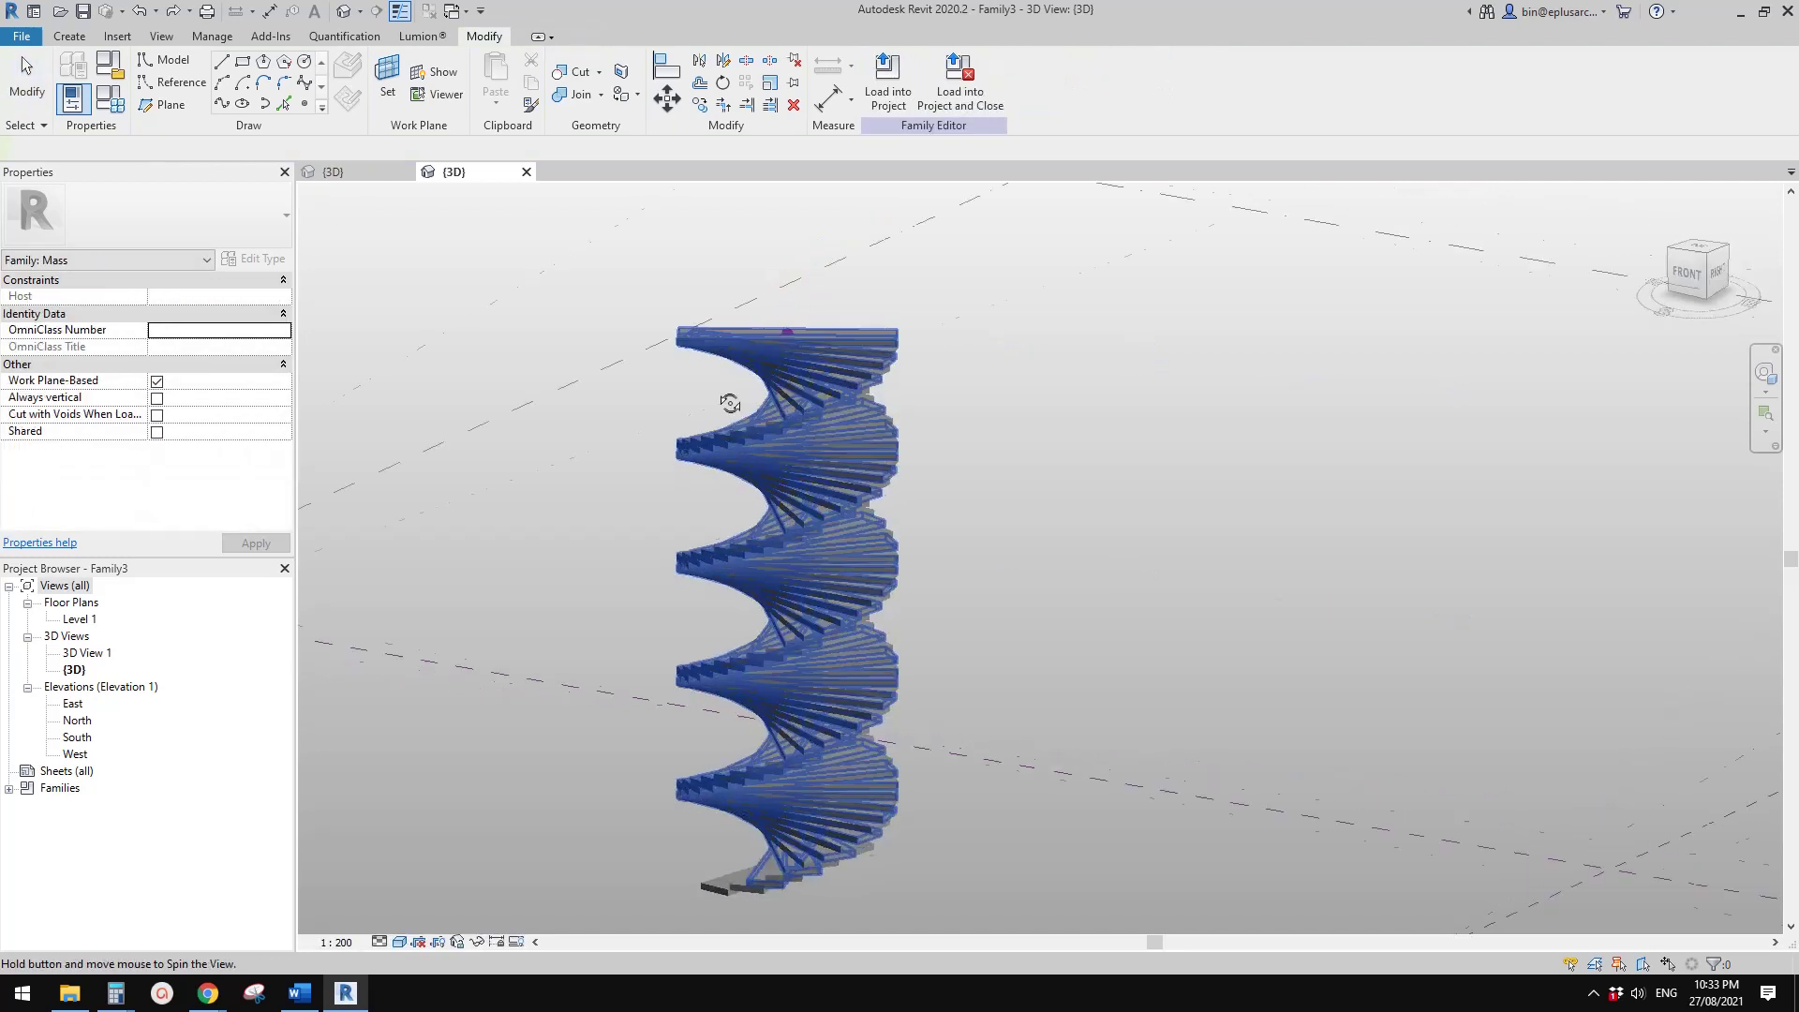
- Try lowering the top reference point to an offset of about 6188, undo it, then retry and undo again
click(787, 334)
drag(787, 334, 788, 653)
key(ctrl+z)
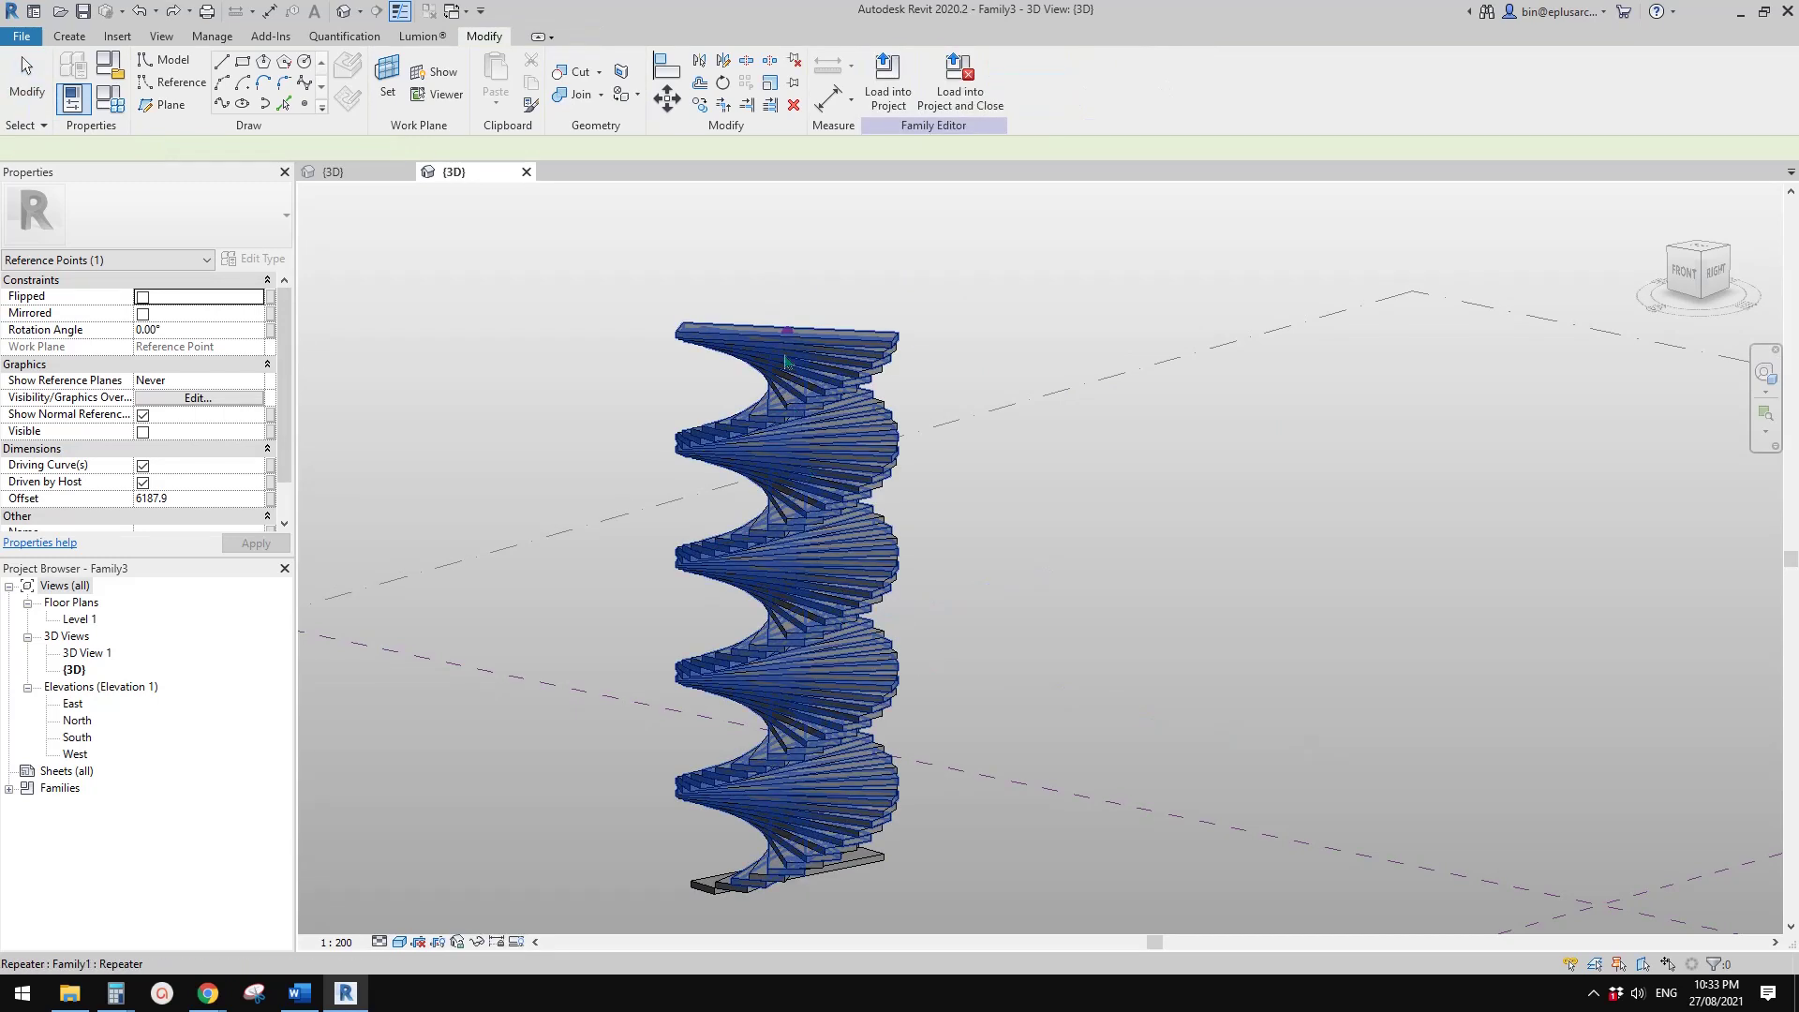
click(788, 323)
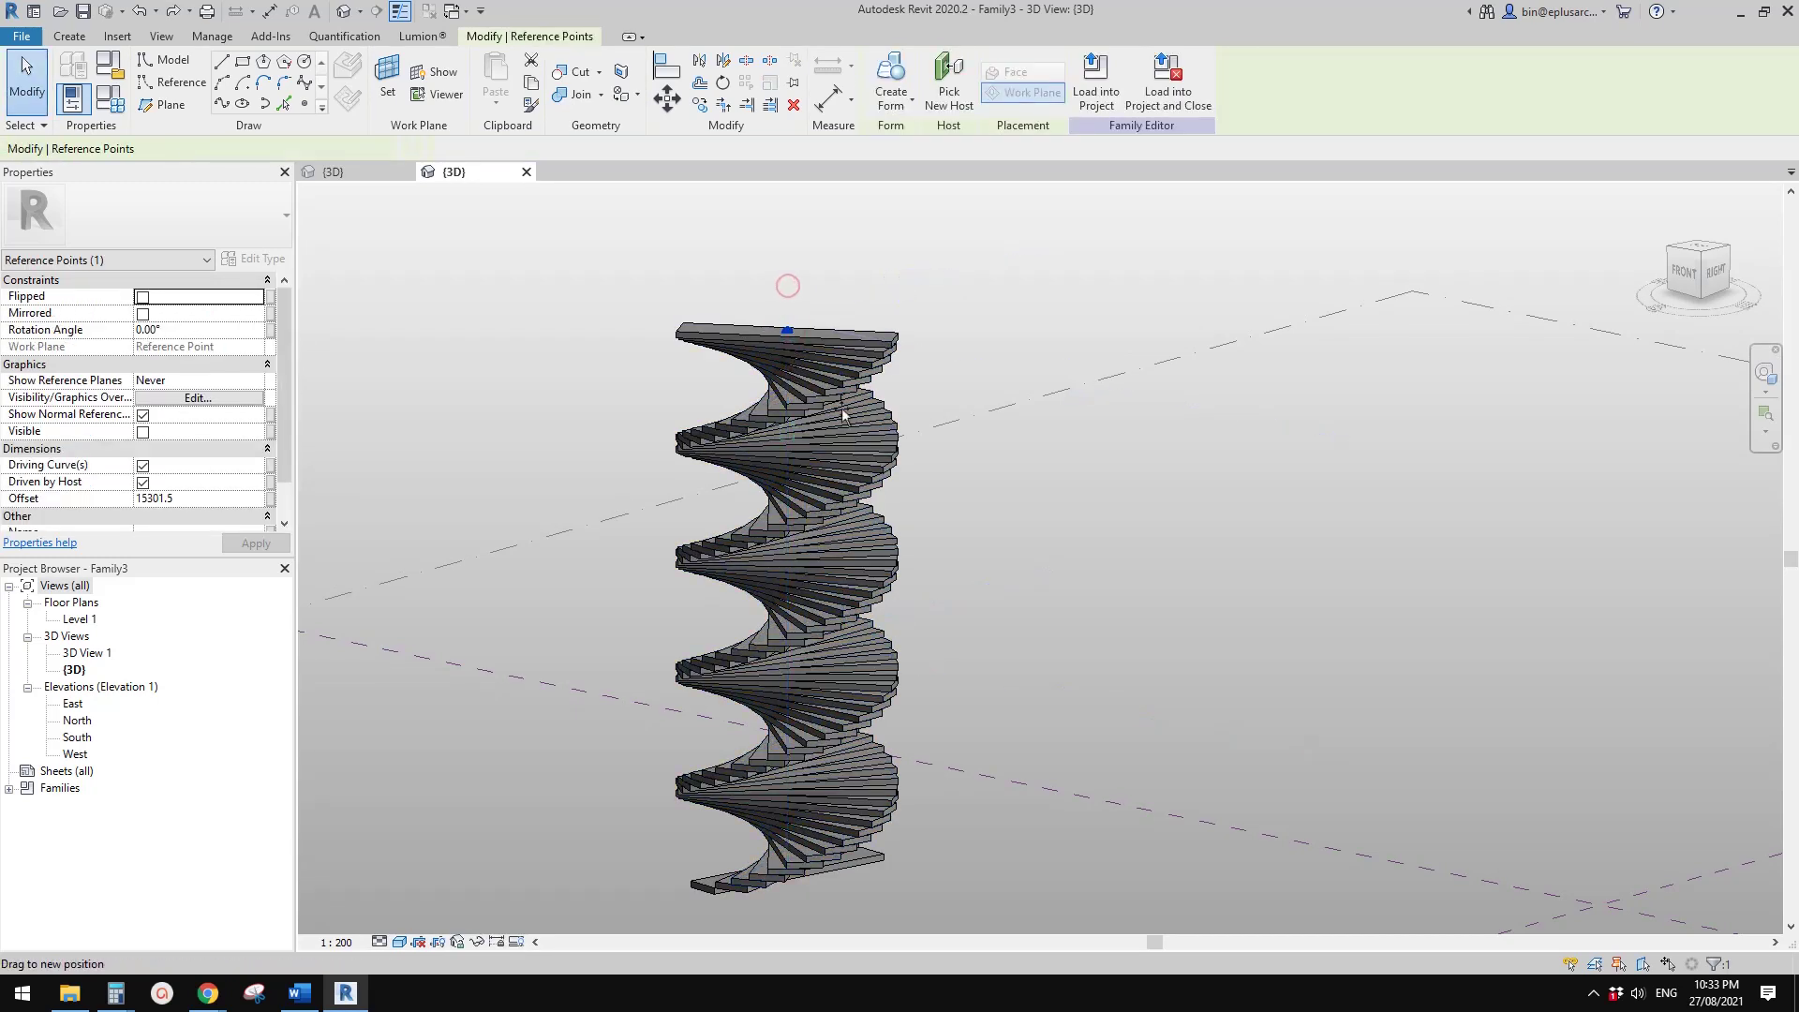
drag(842, 415, 845, 416)
key(ctrl+z)
- Raise the top reference point of the path to an offset of about 17678 so the tower grows taller
click(786, 328)
drag(757, 299, 794, 358)
shift+middle_drag(794, 358, 794, 313)
drag(789, 284, 823, 234)
scroll(996, 459, down, 2)
middle_drag(997, 459, 944, 466)
scroll(923, 506, down, 1)
drag(797, 327, 804, 276)
drag(913, 312, 967, 327)
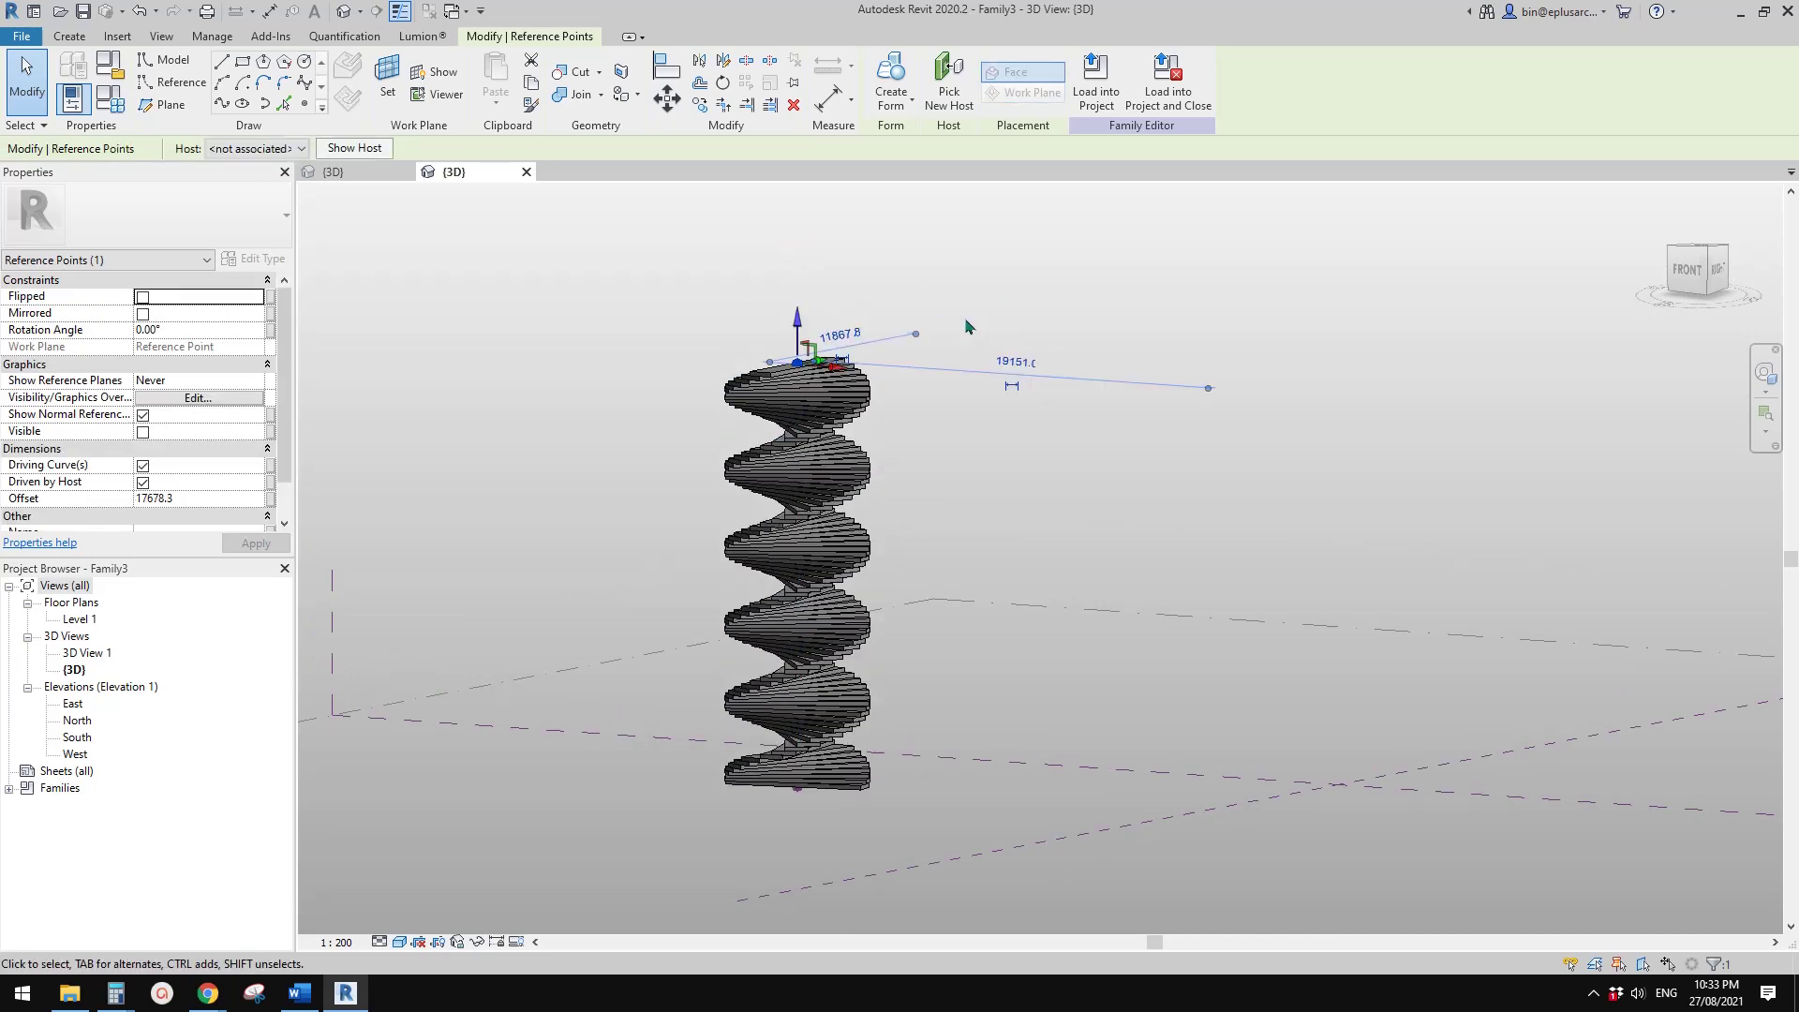
- Lower the top reference point to an offset of about 14971, undoing further lowering attempts to about 13573 and 9596
drag(797, 317, 804, 446)
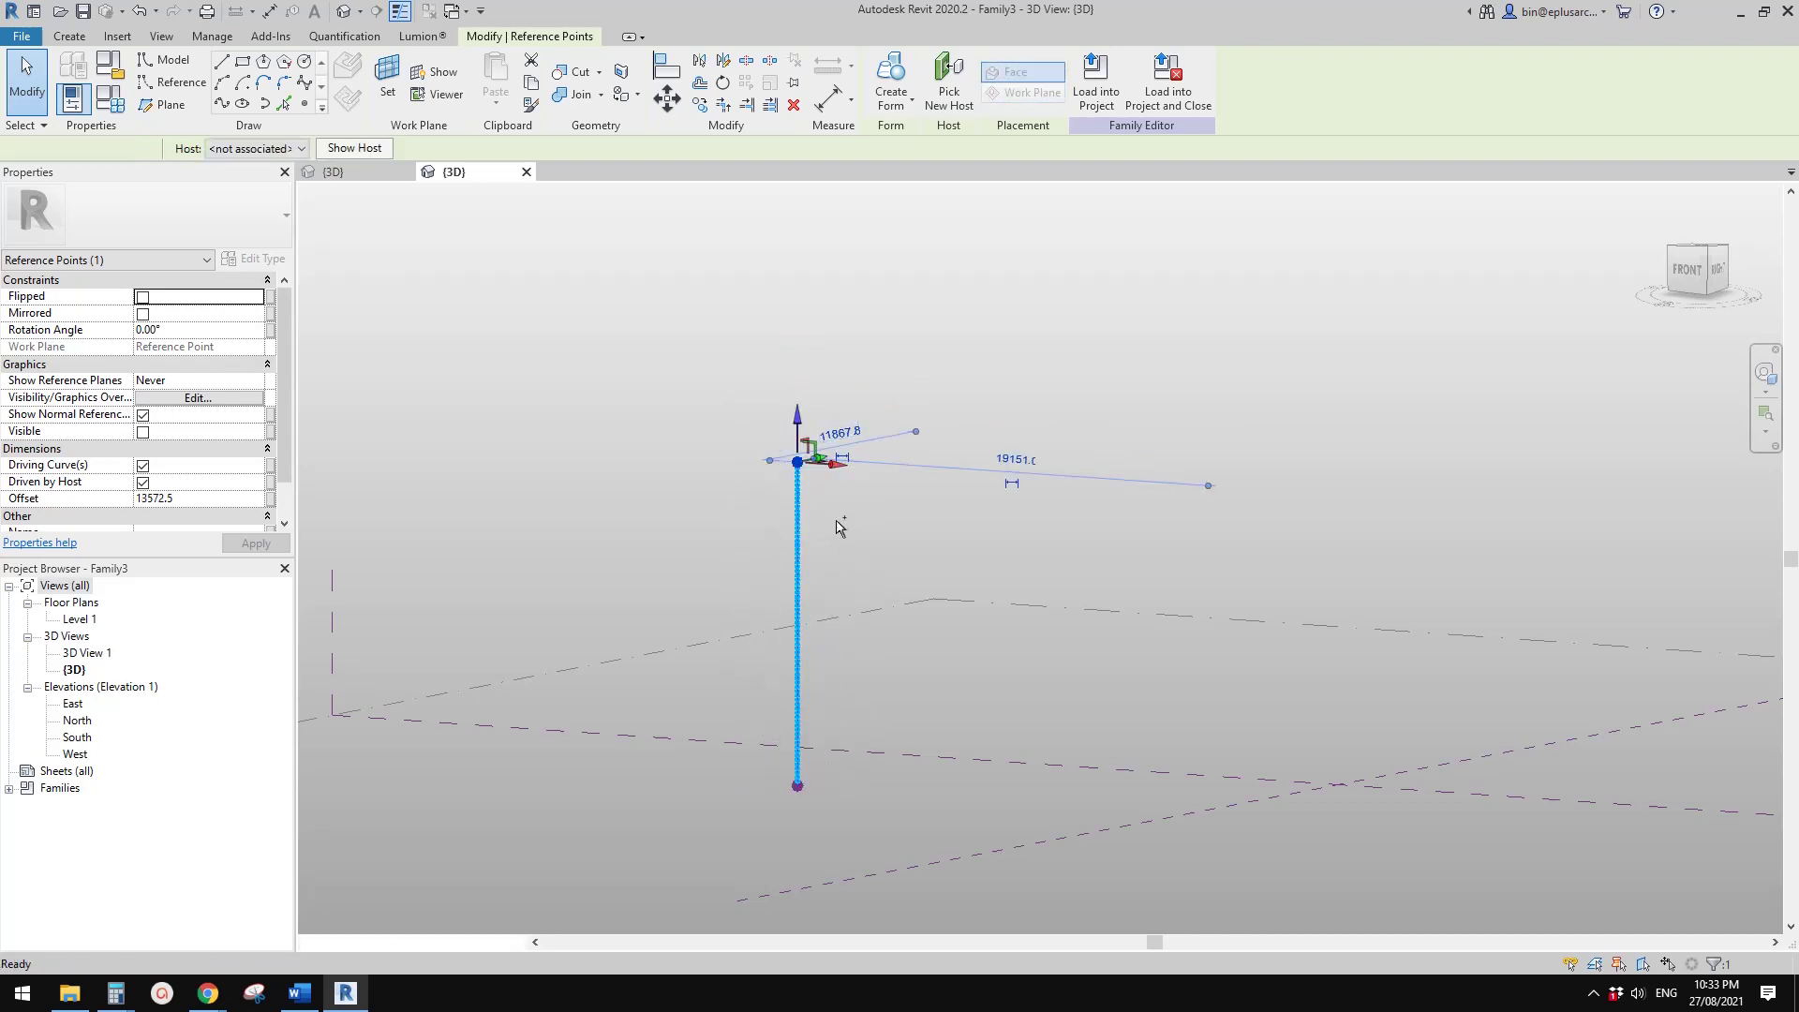
key(ctrl+z)
click(797, 428)
drag(797, 428, 799, 609)
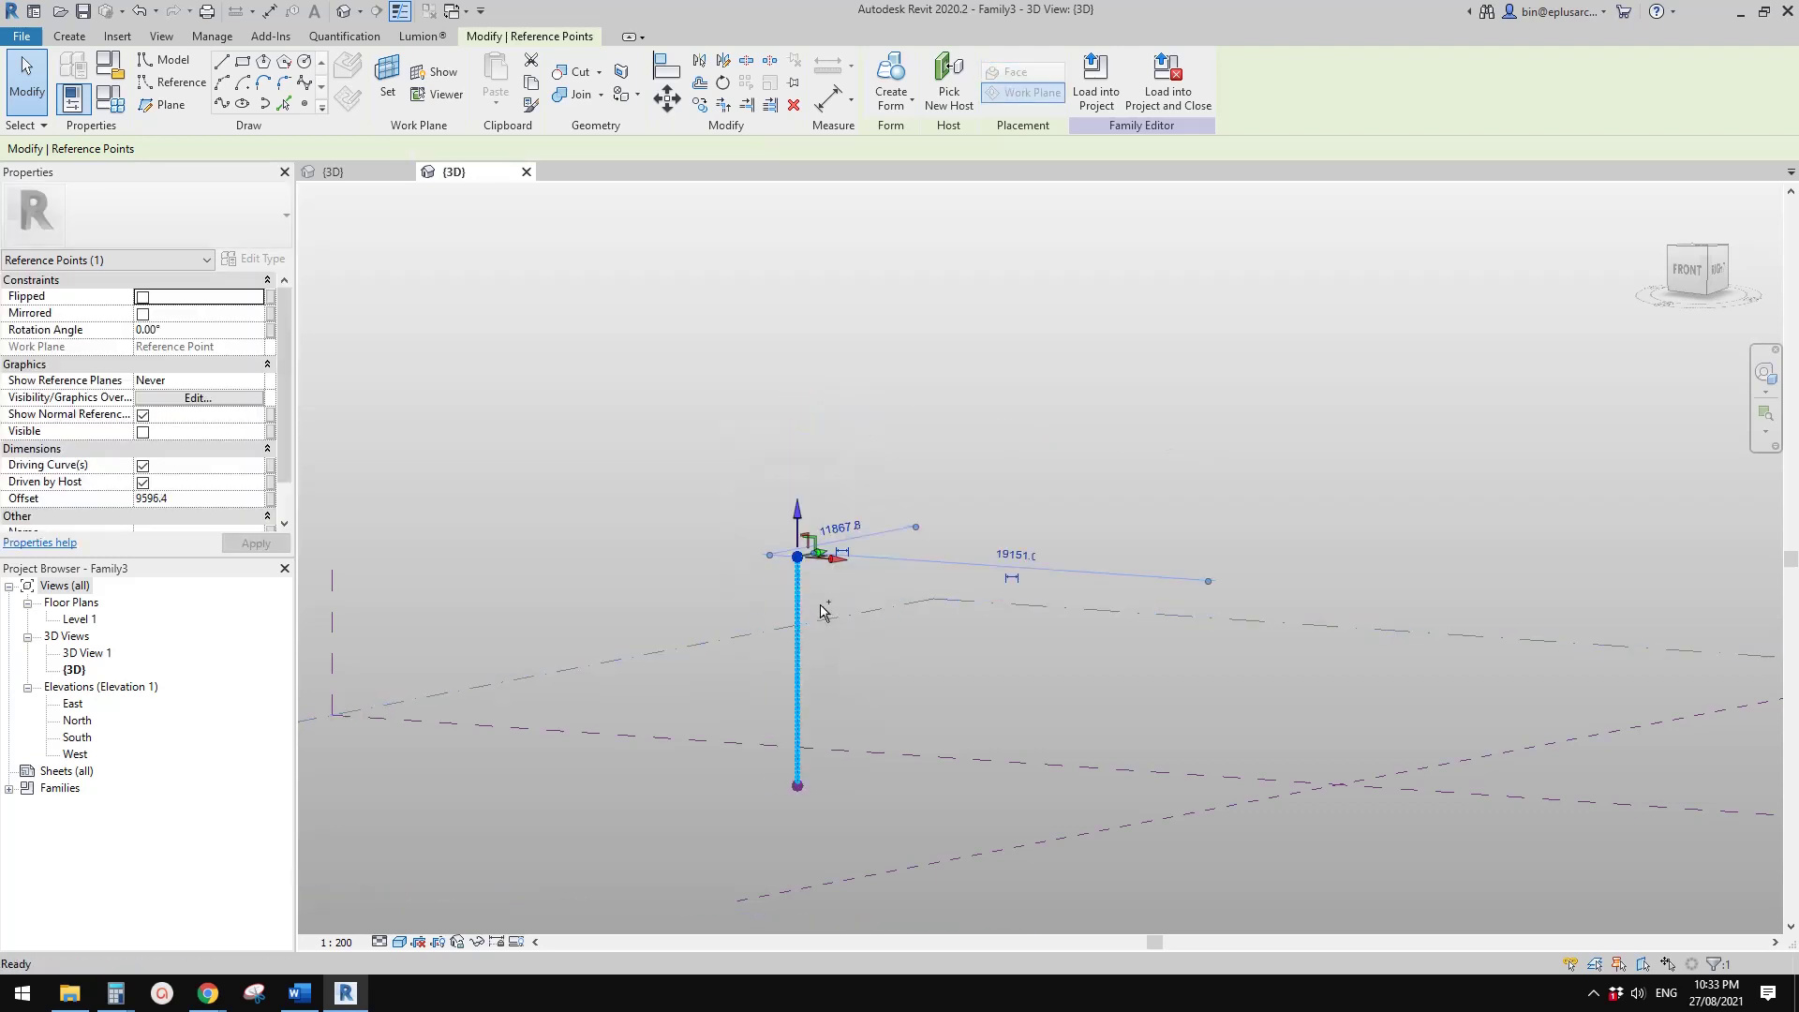
key(ctrl+z)
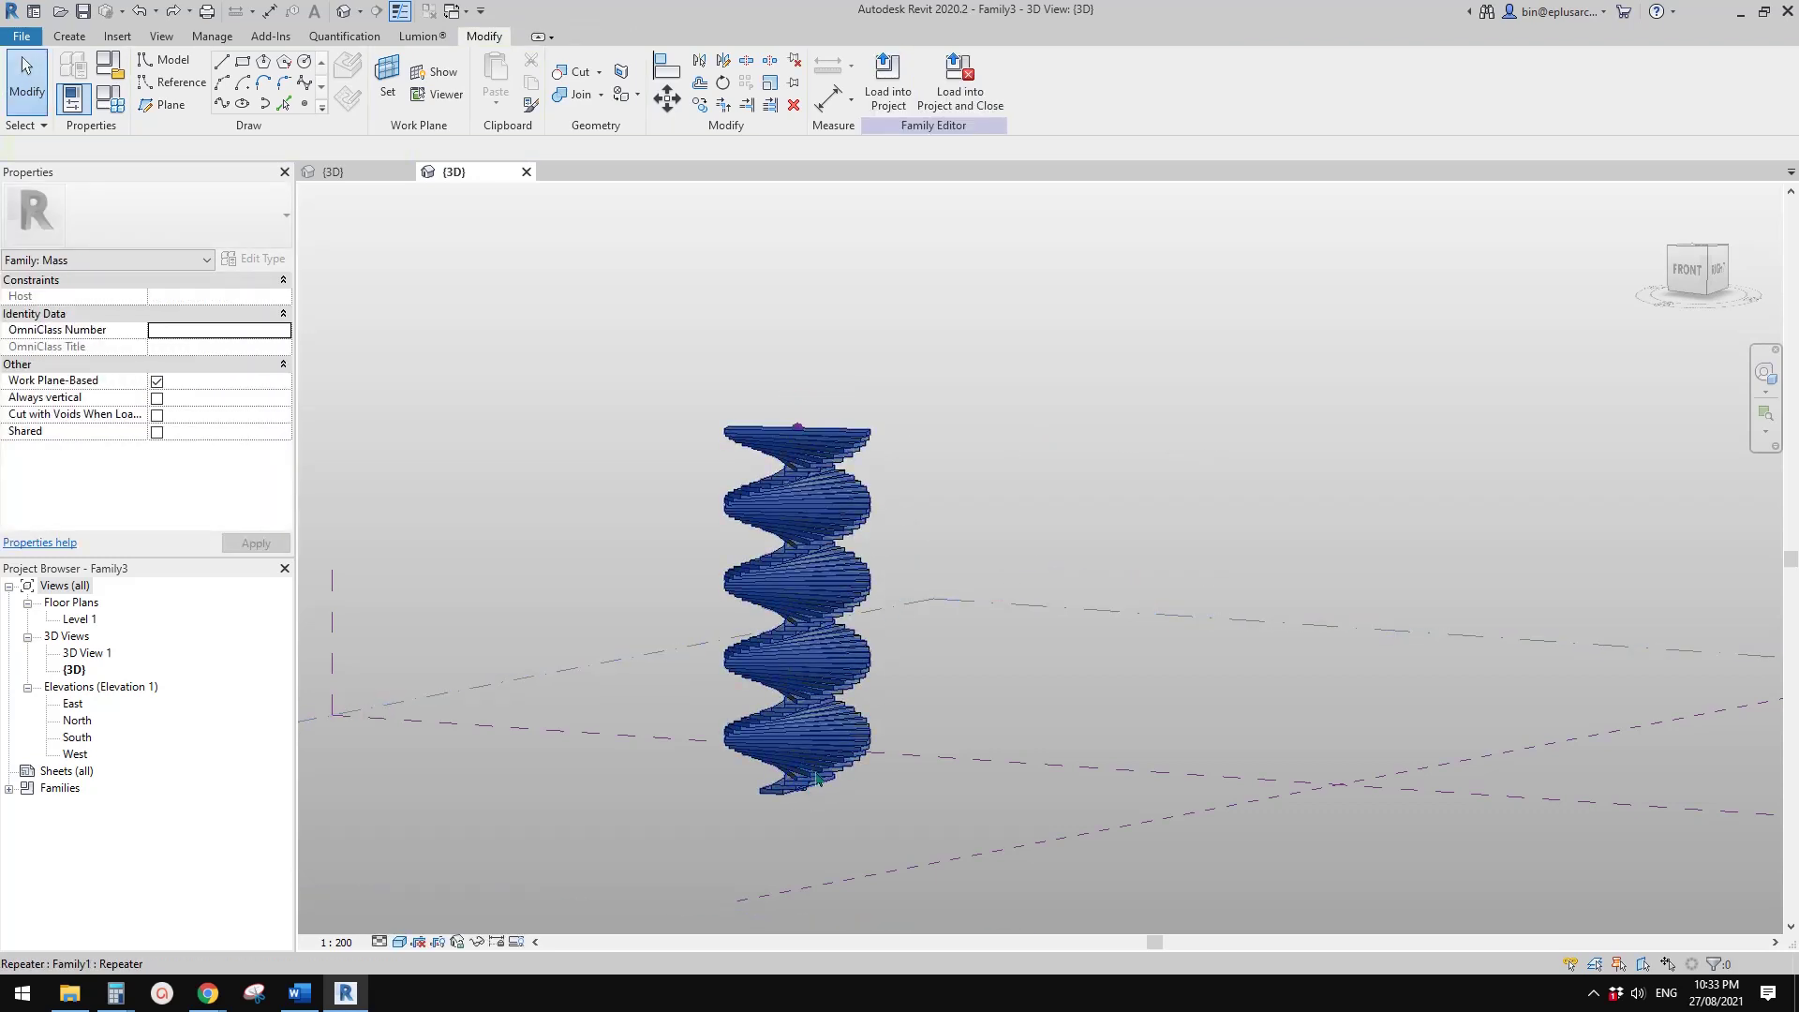
- Switch to the e-mail in Chrome, examine the reference photo of the spiral stair tower, and return to Revit
shift+middle_drag(916, 424, 551, 771)
scroll(816, 450, up, 2)
mouse_move(208, 993)
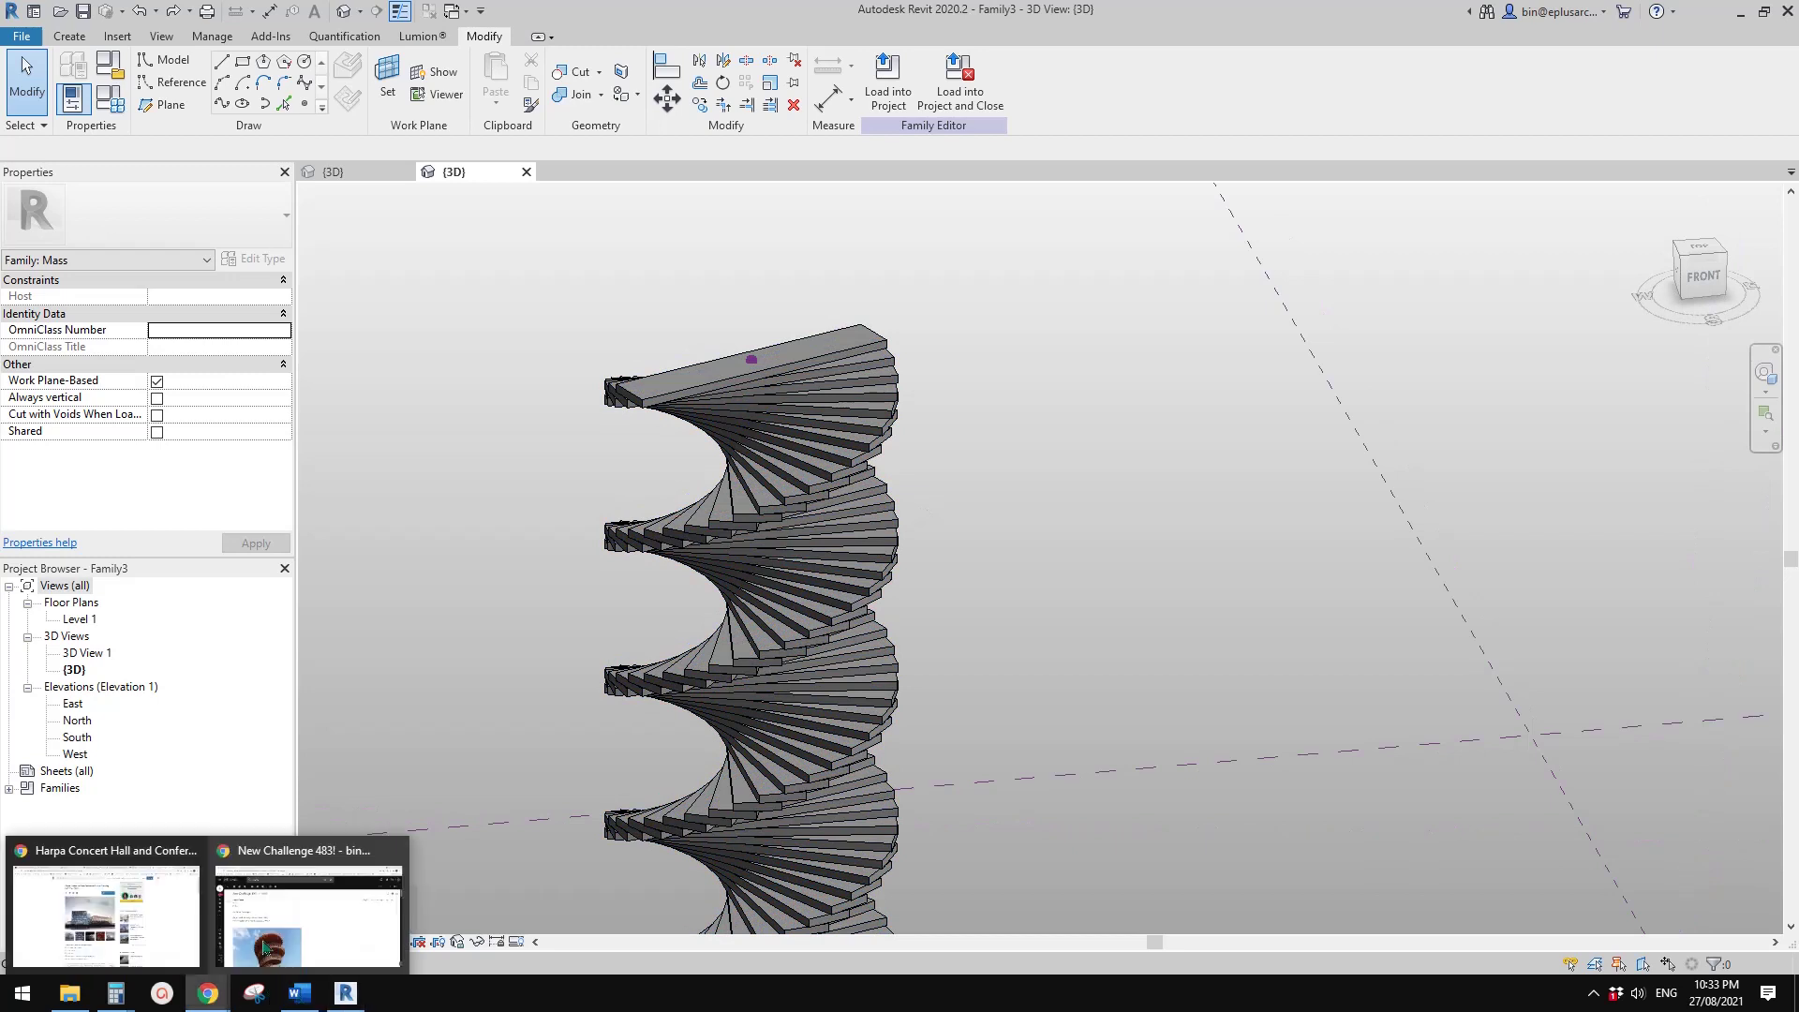
click(331, 889)
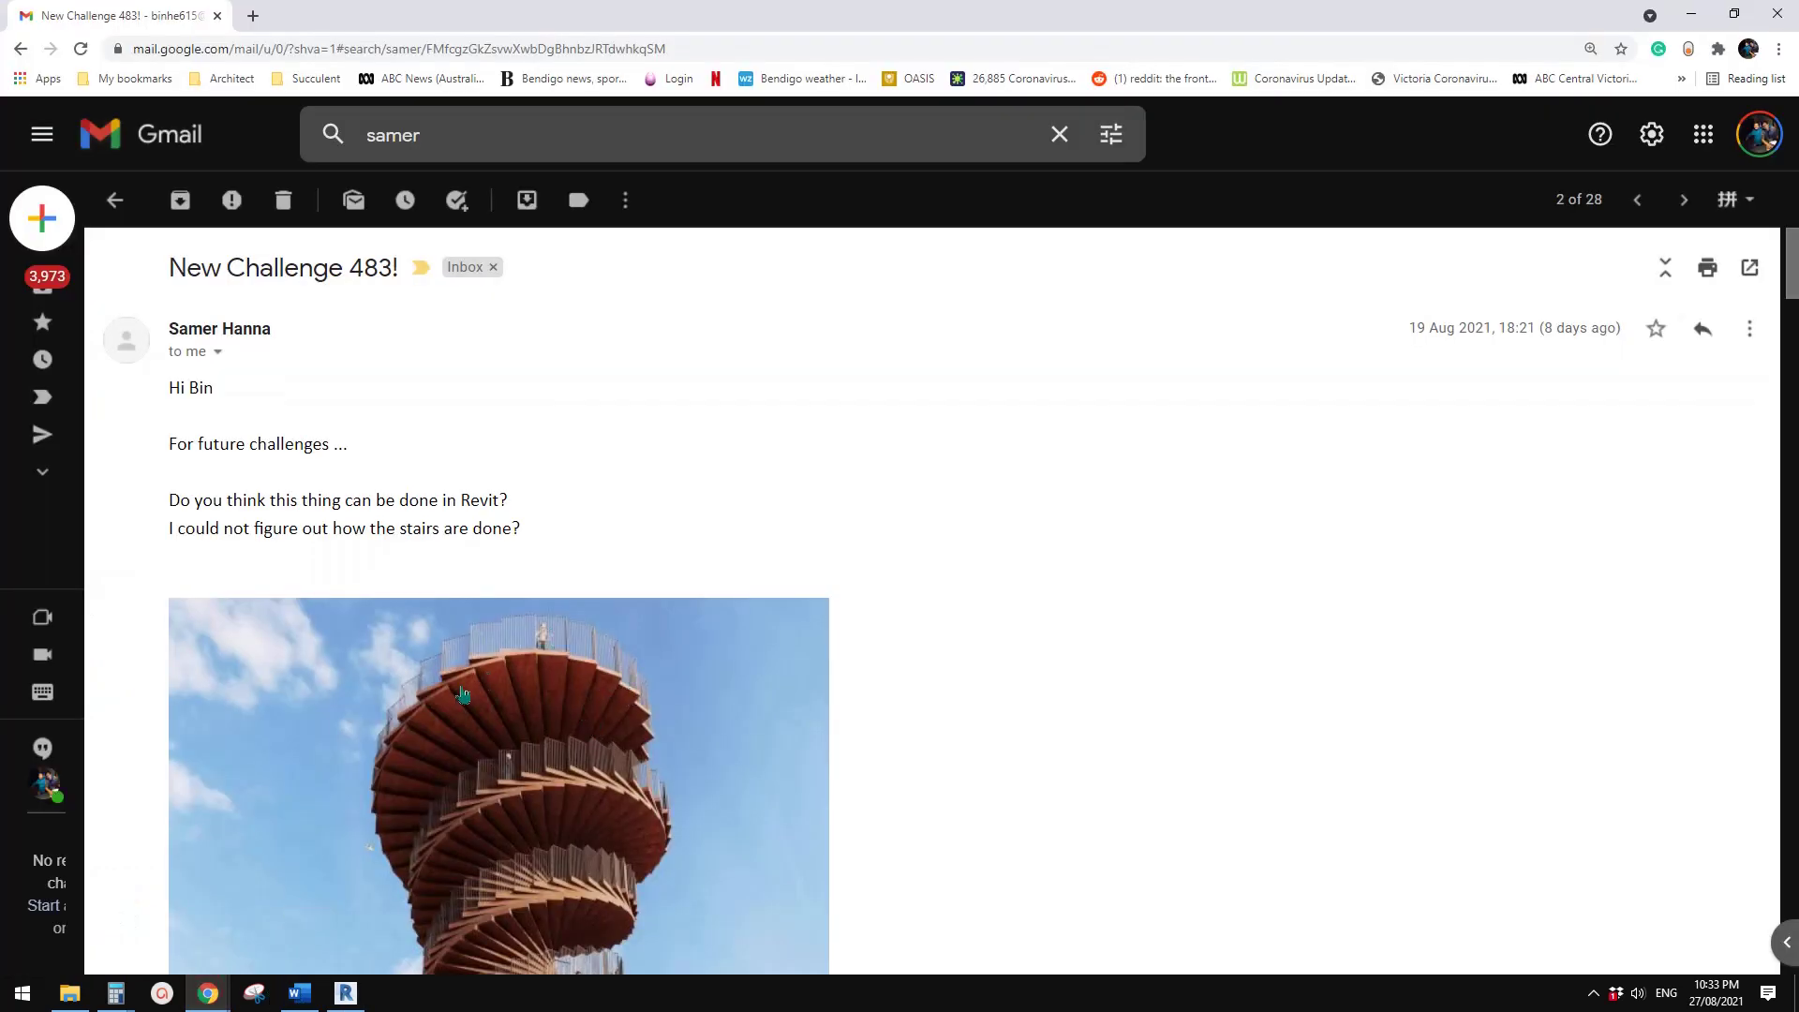
mouse_move(345, 994)
click(343, 895)
- Select both step repeaters on the tower and remove them so the steps become individual components
click(877, 459)
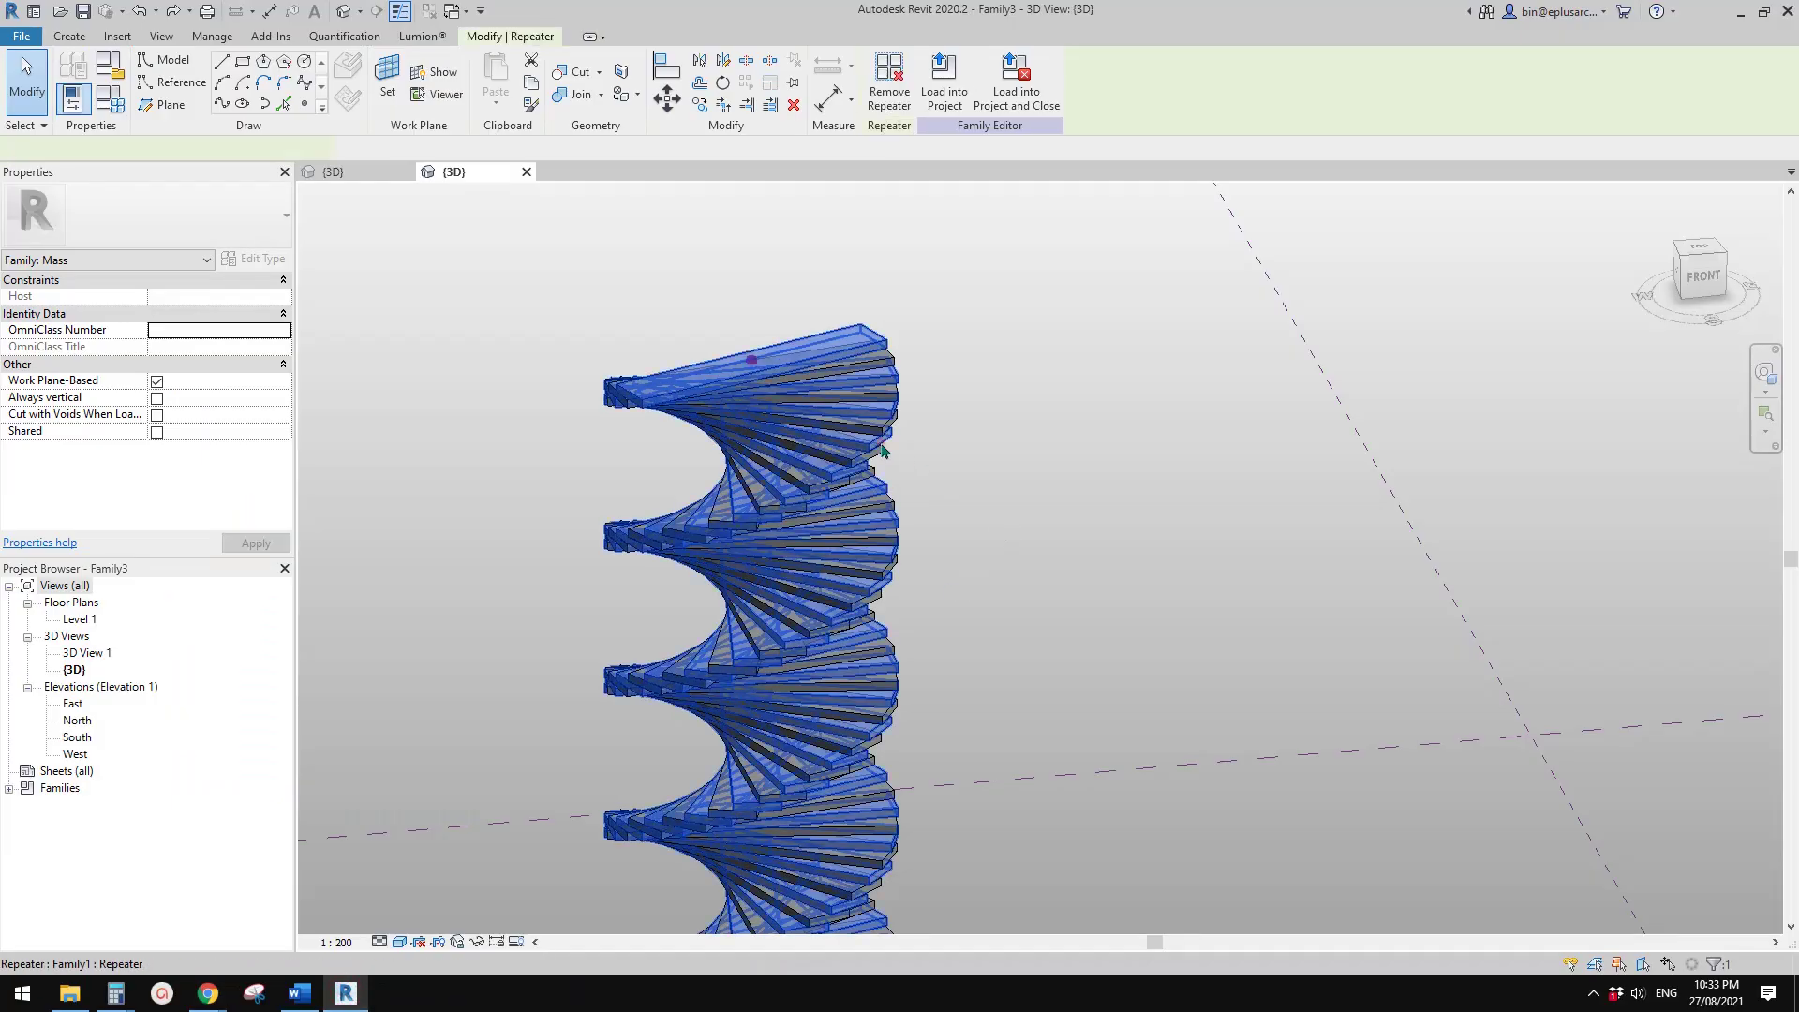
drag(943, 514, 802, 550)
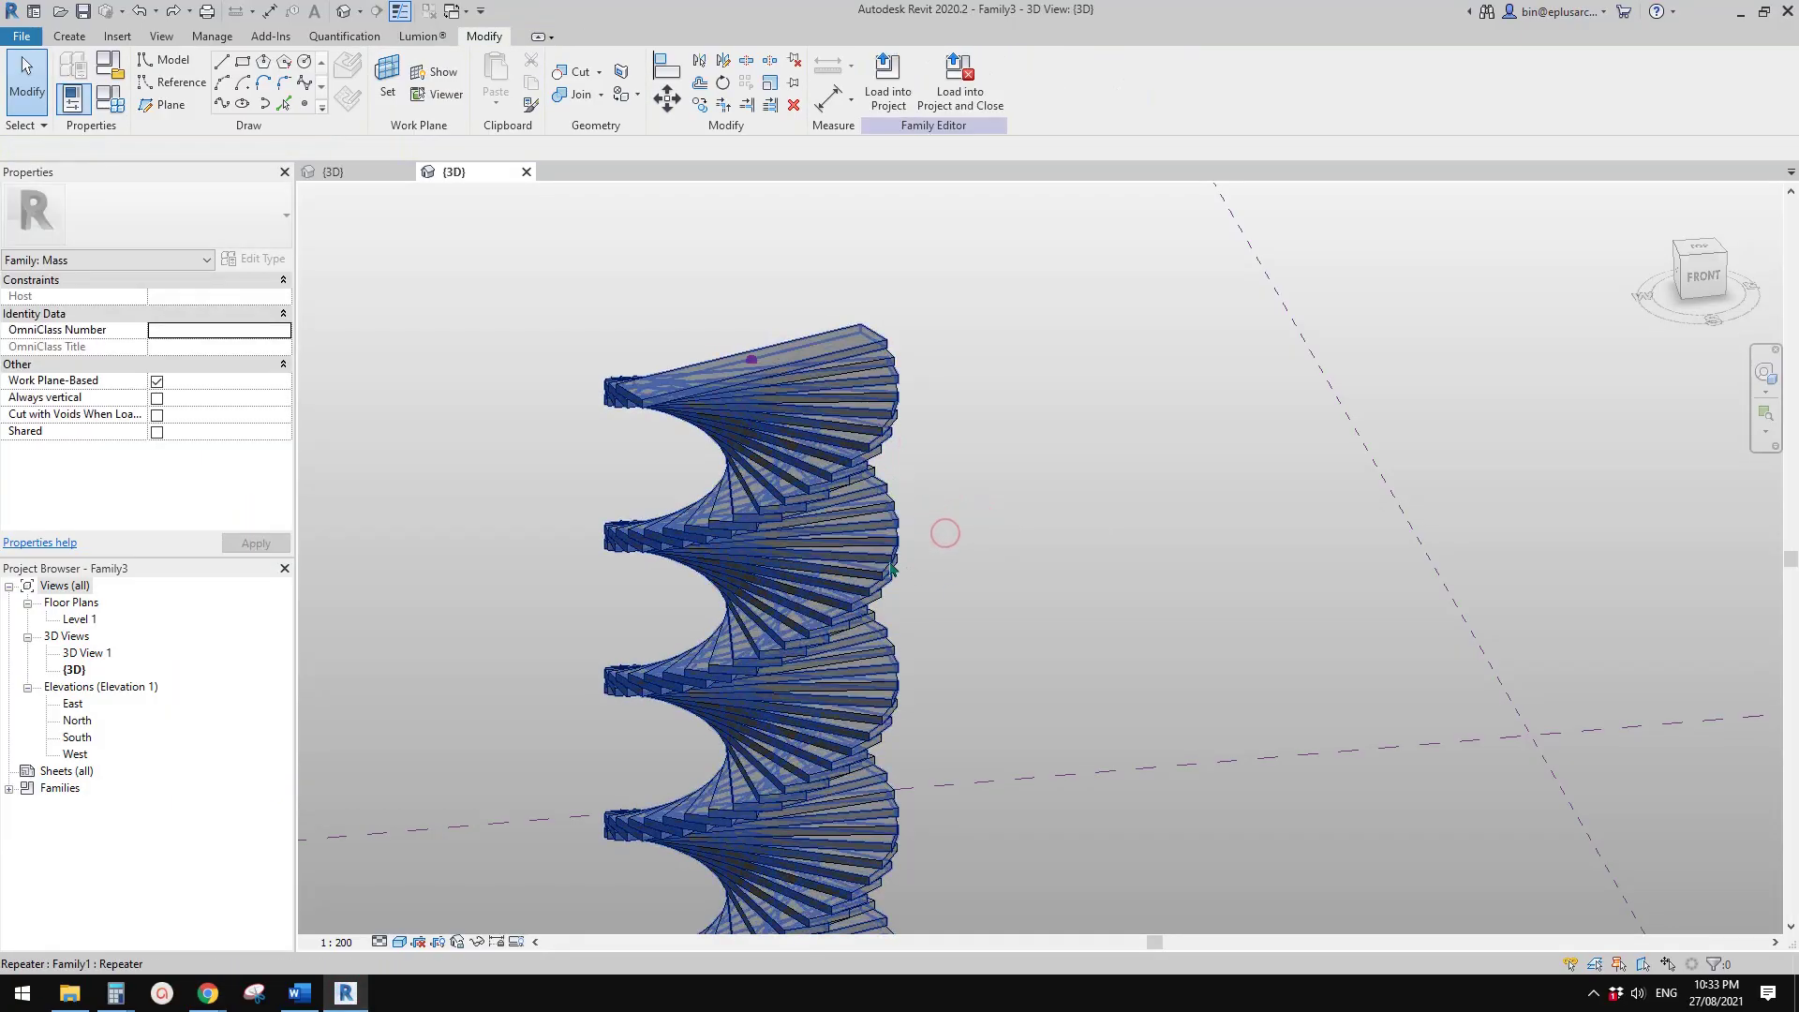
scroll(928, 587, up, 4)
ctrl+click(854, 565)
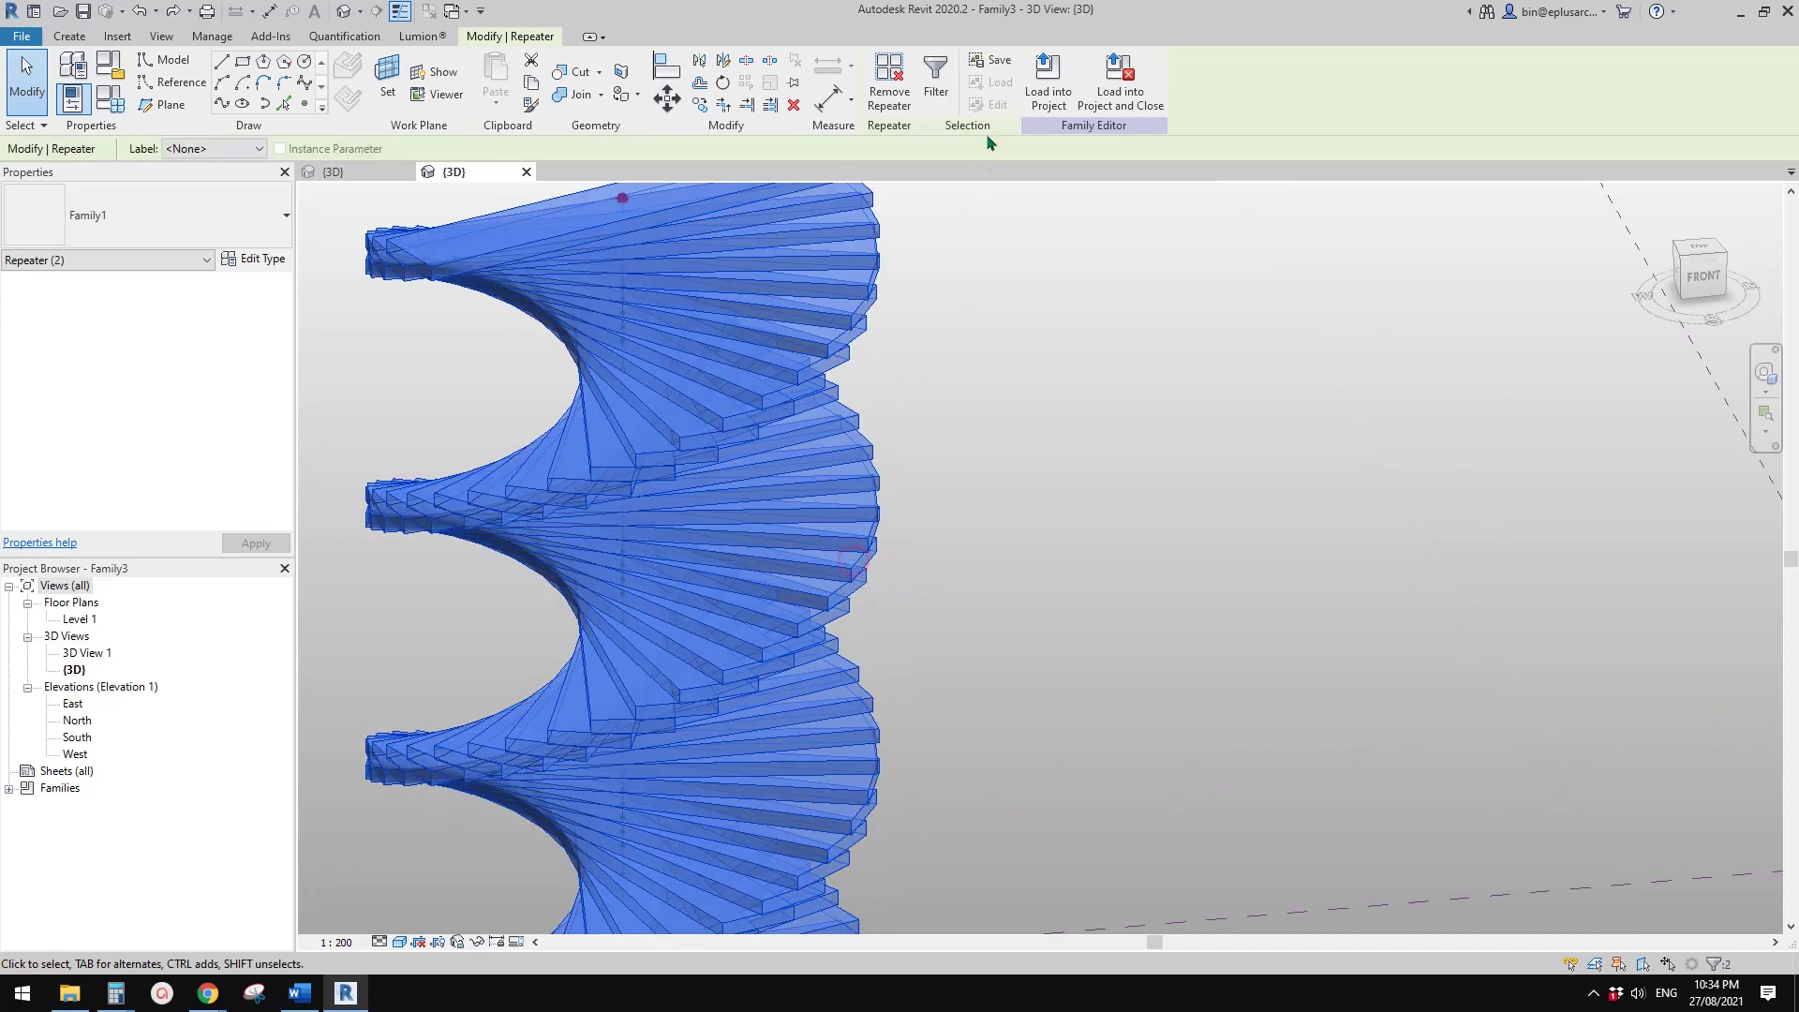
click(888, 98)
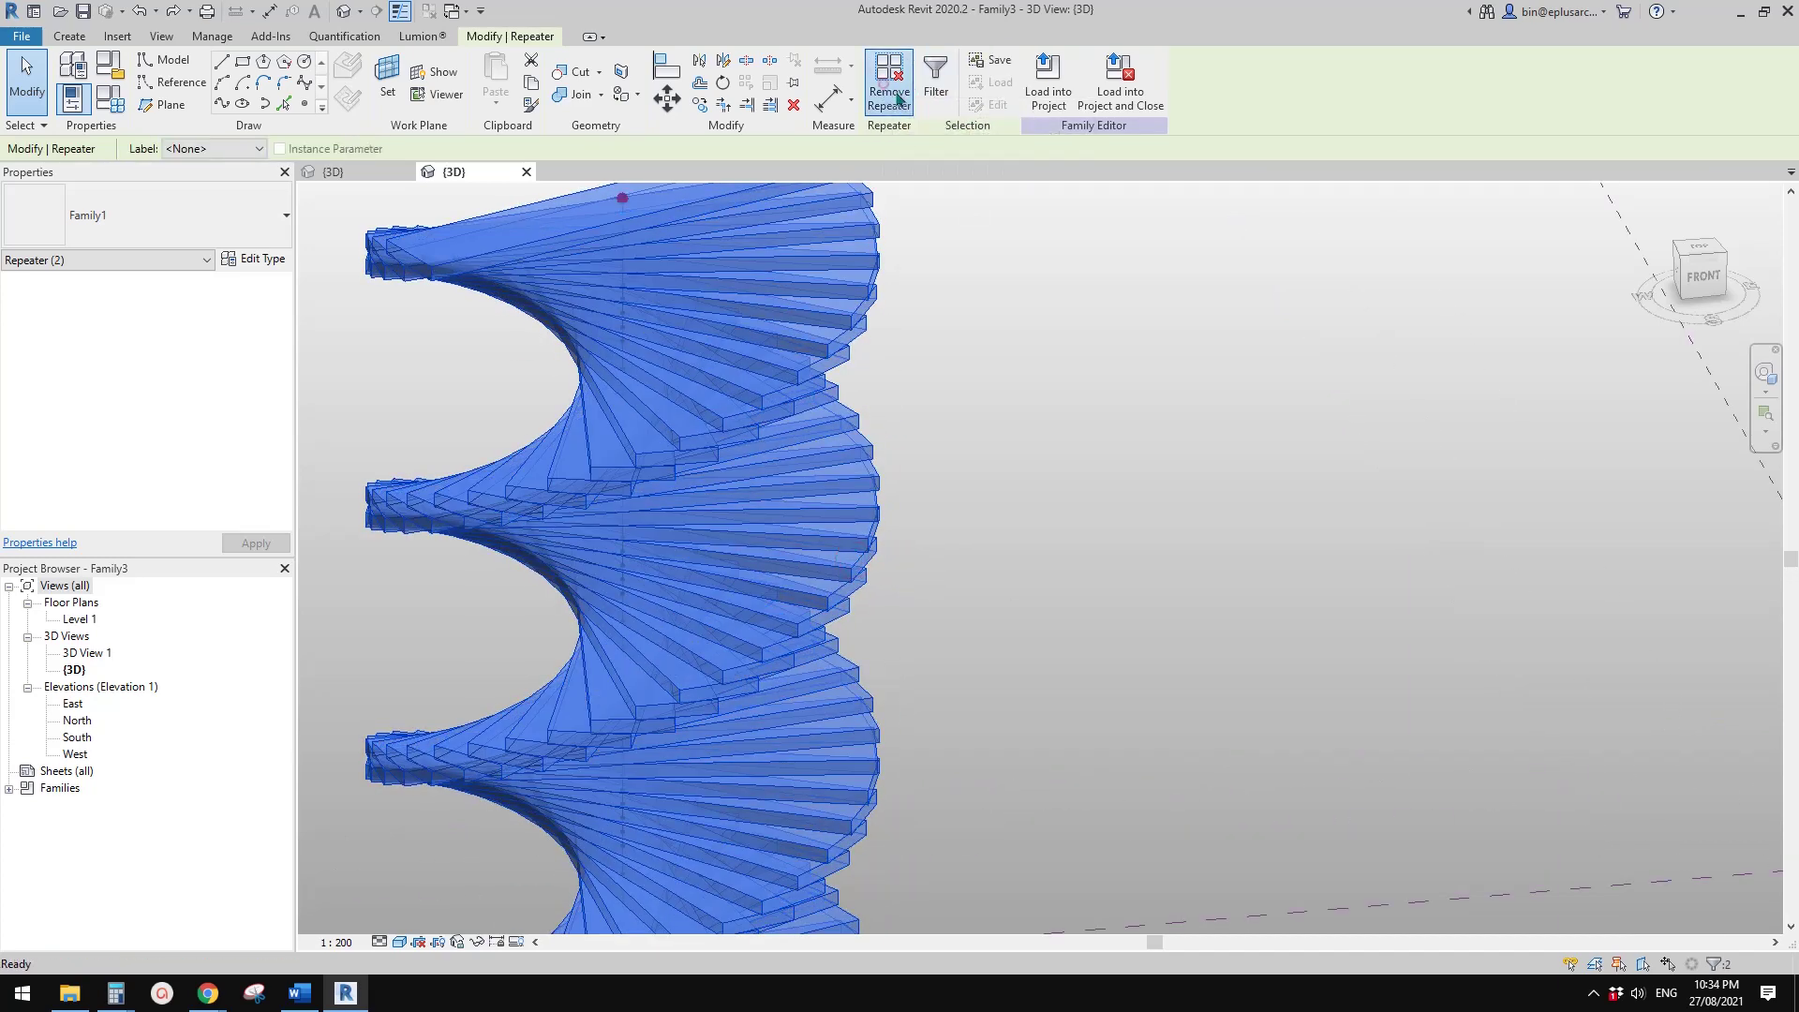
- Select several single steps in the upper part of the tower to examine their individual properties
scroll(937, 357, down, 2)
click(795, 342)
click(833, 349)
shift+middle_drag(880, 349, 927, 281)
click(793, 394)
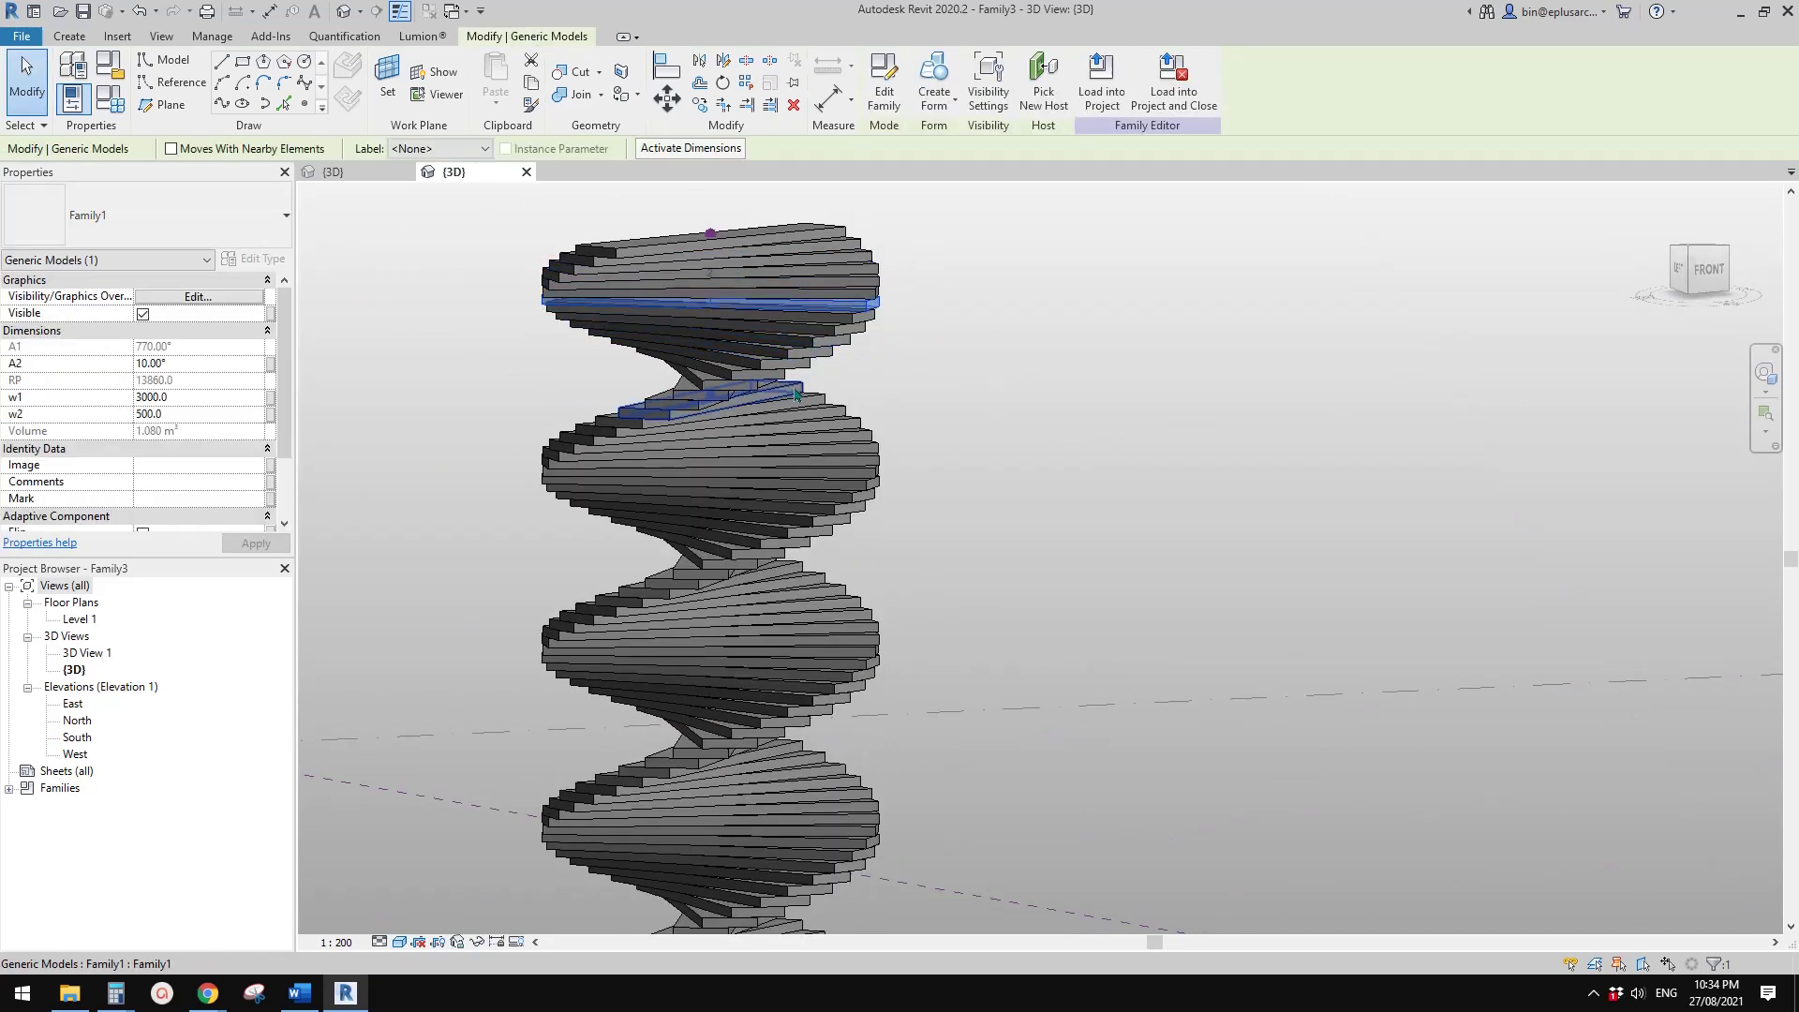
scroll(808, 432, down, 2)
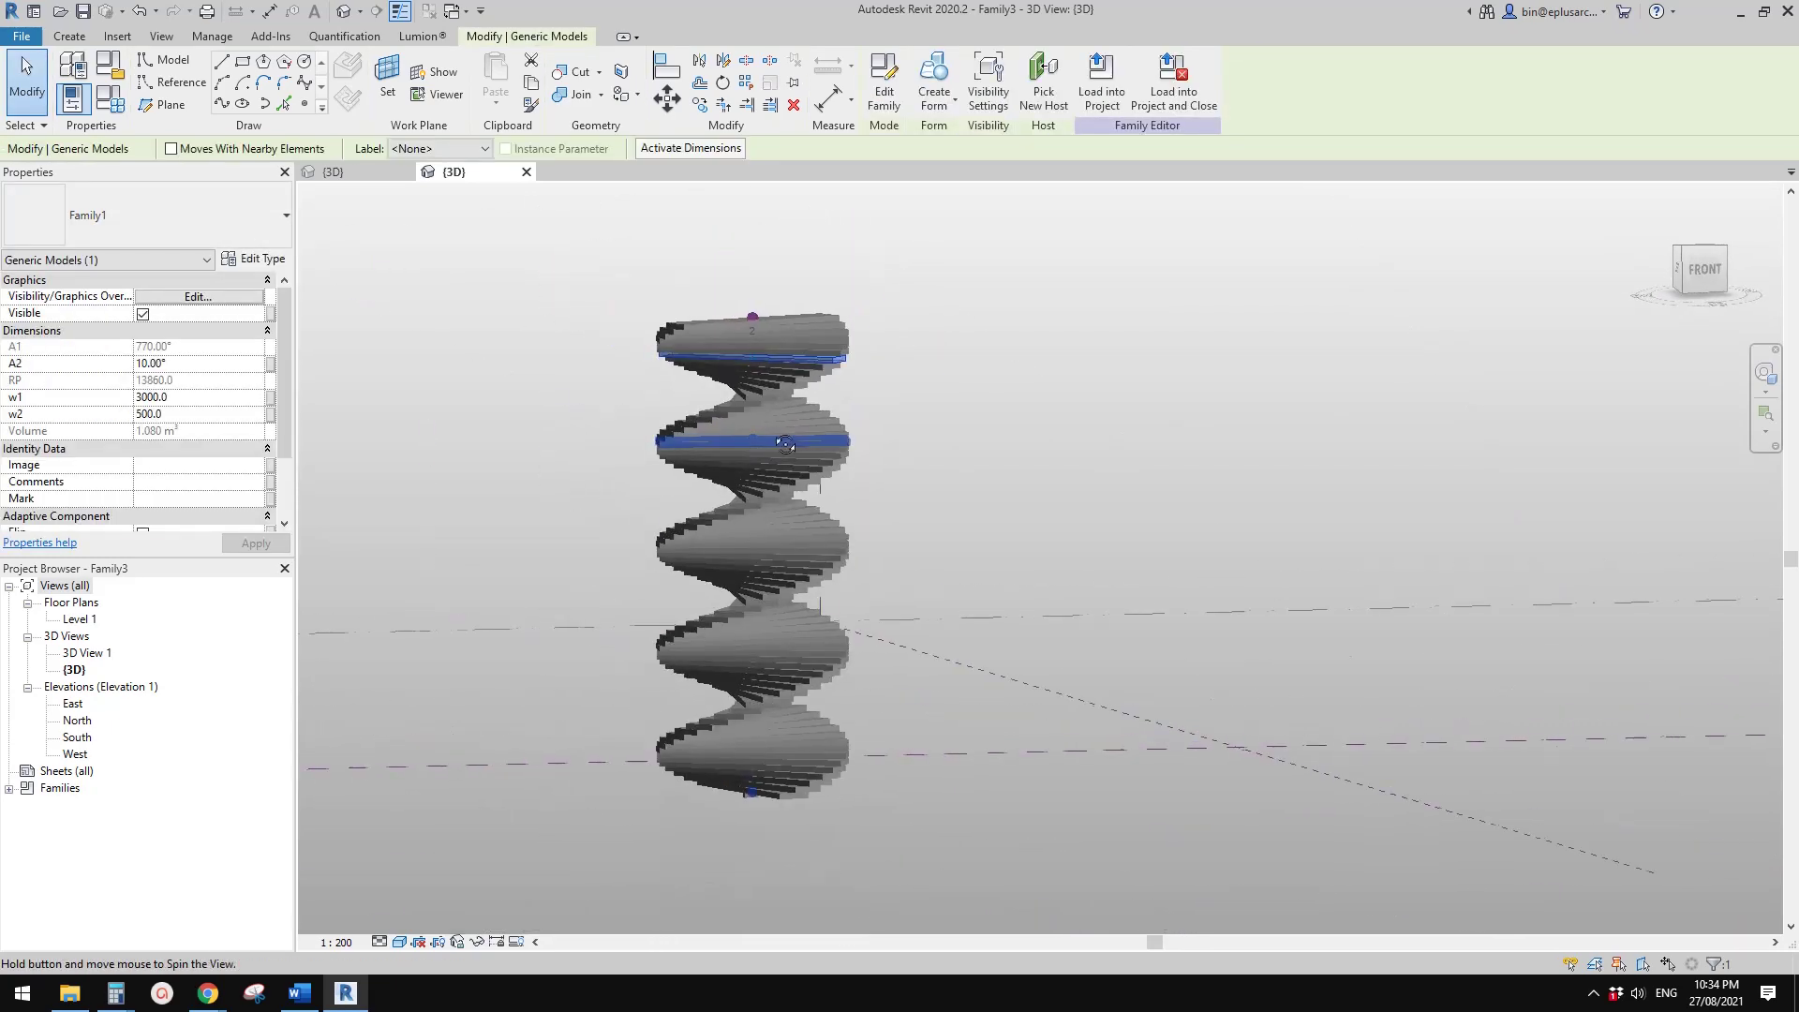
key(Escape)
- Select the reference point at the tower's top, lower it to an offset of about 8280 and undo the moves
click(754, 318)
shift+middle_drag(753, 317, 739, 314)
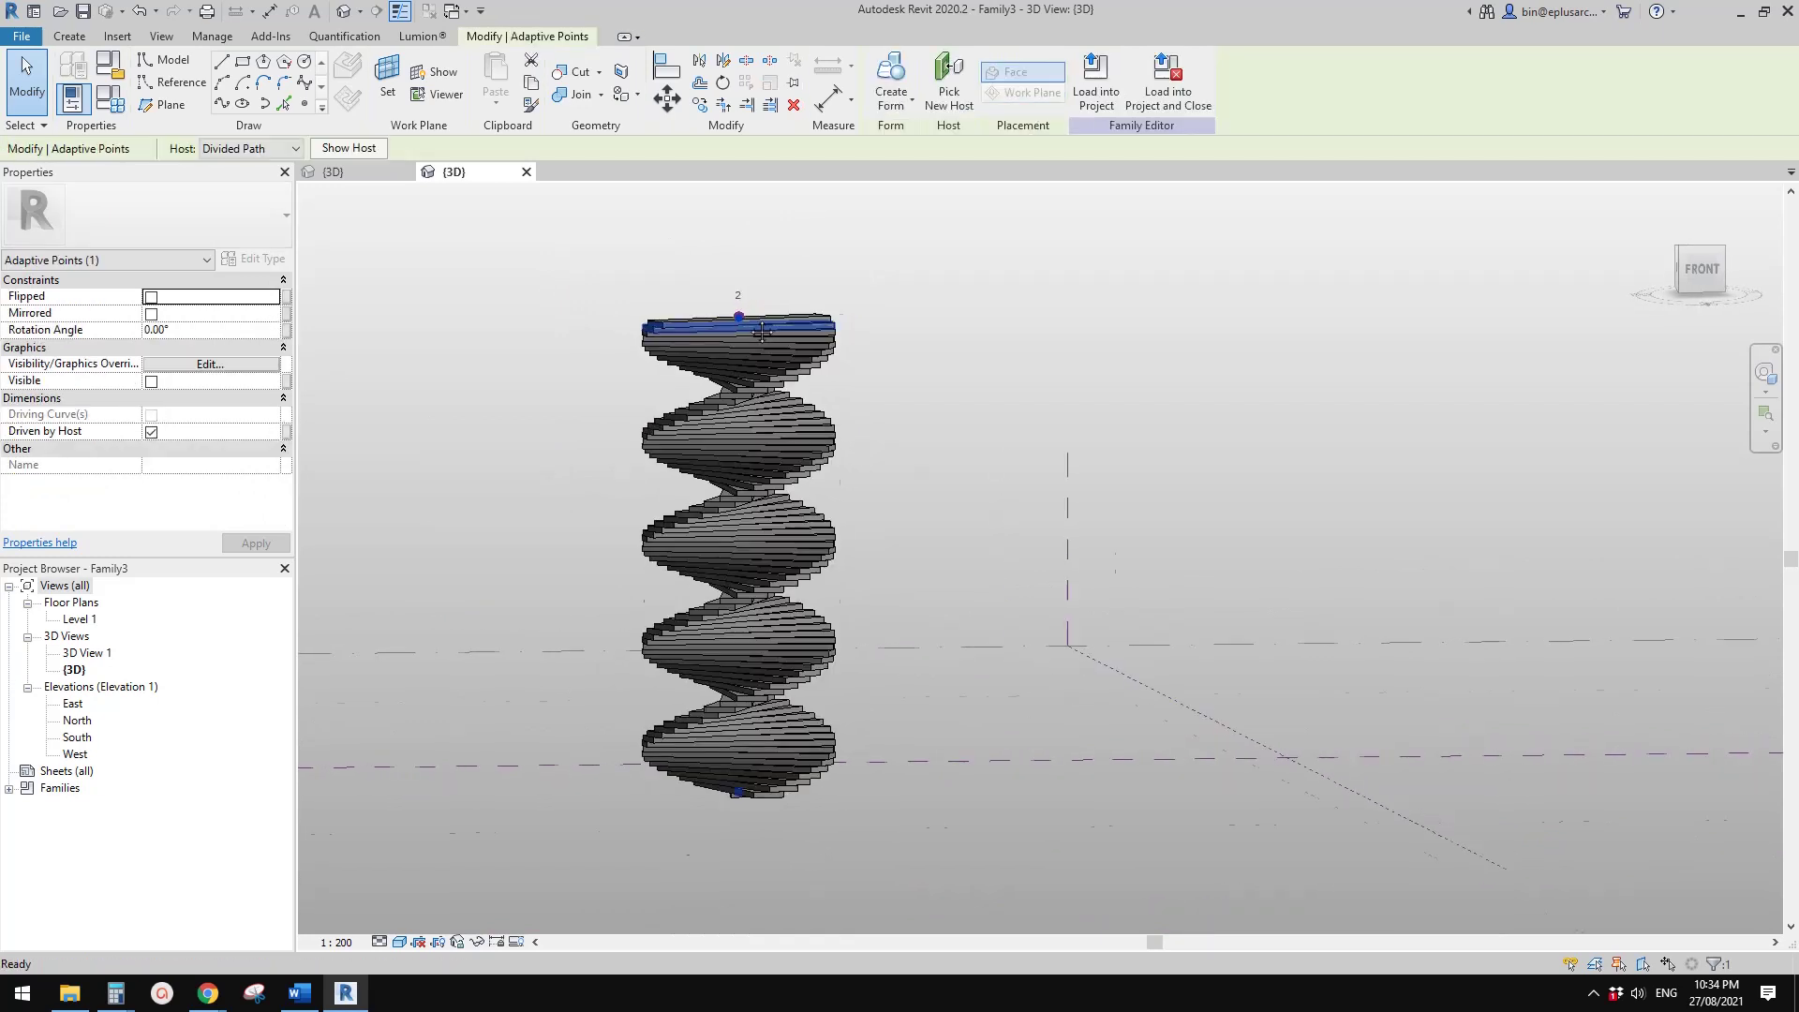
key(Escape)
scroll(736, 316, up, 2)
click(737, 320)
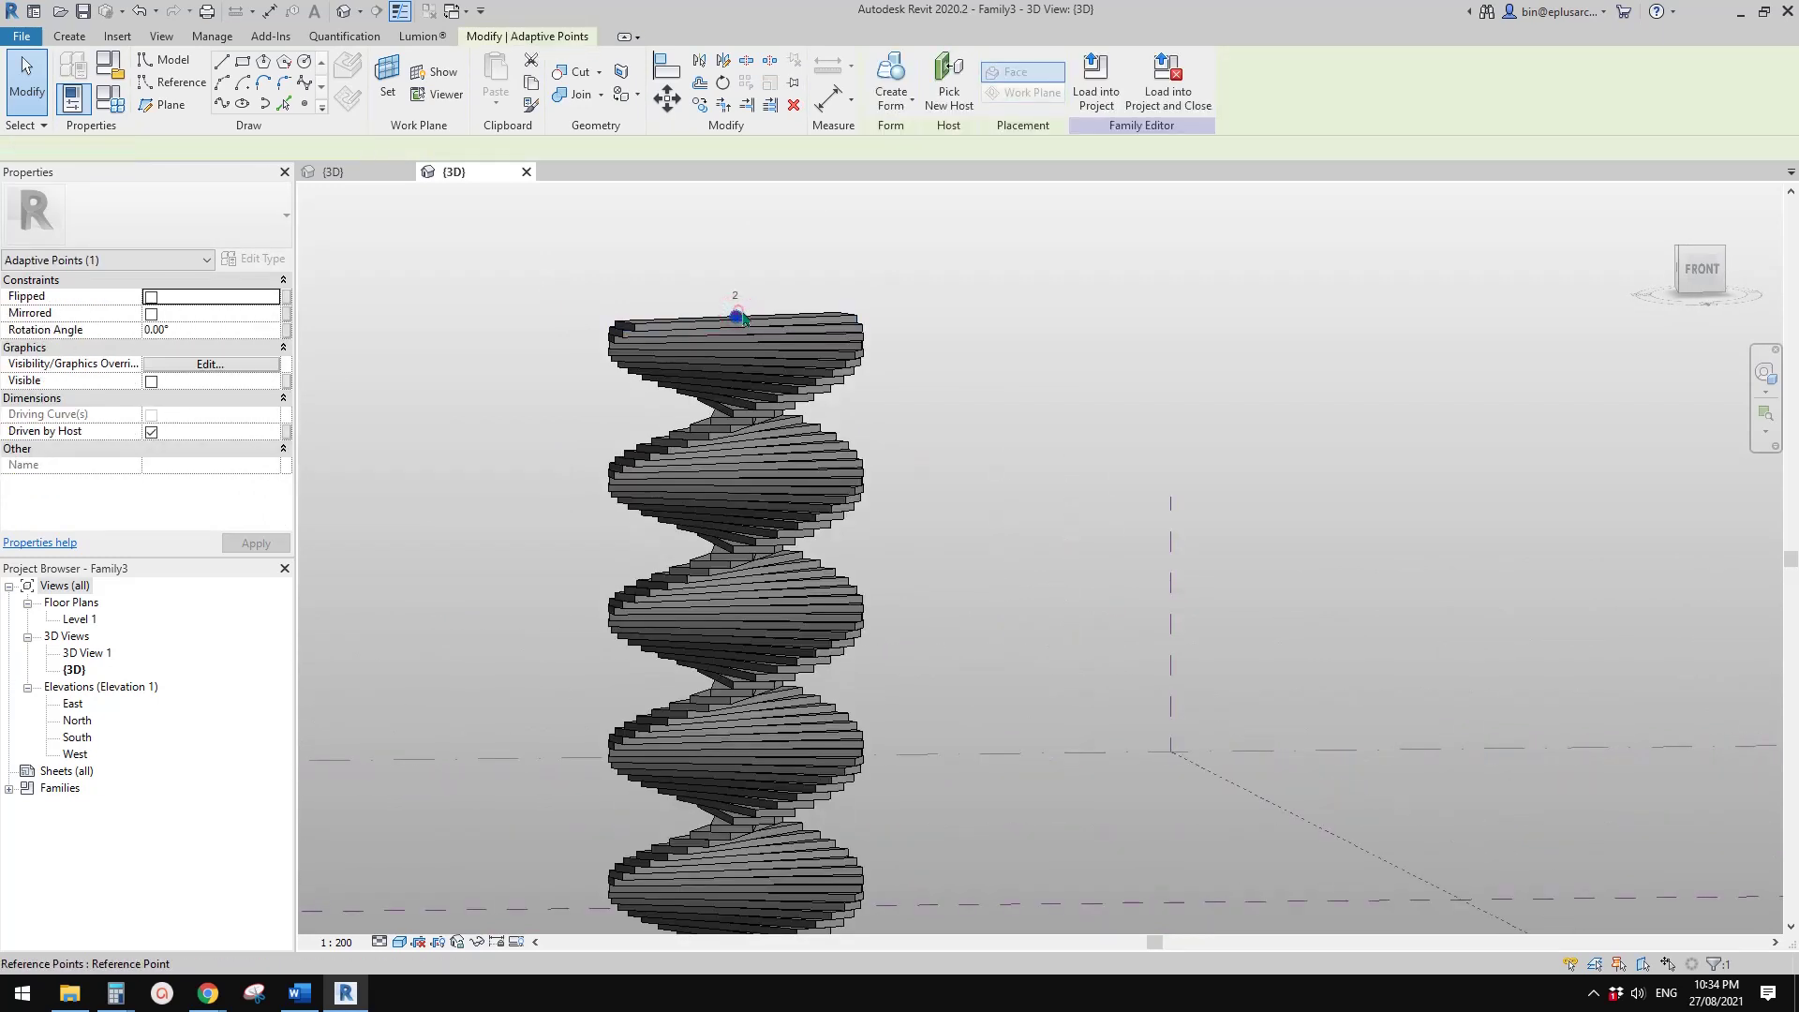
key(Escape)
click(738, 319)
scroll(740, 319, down, 1)
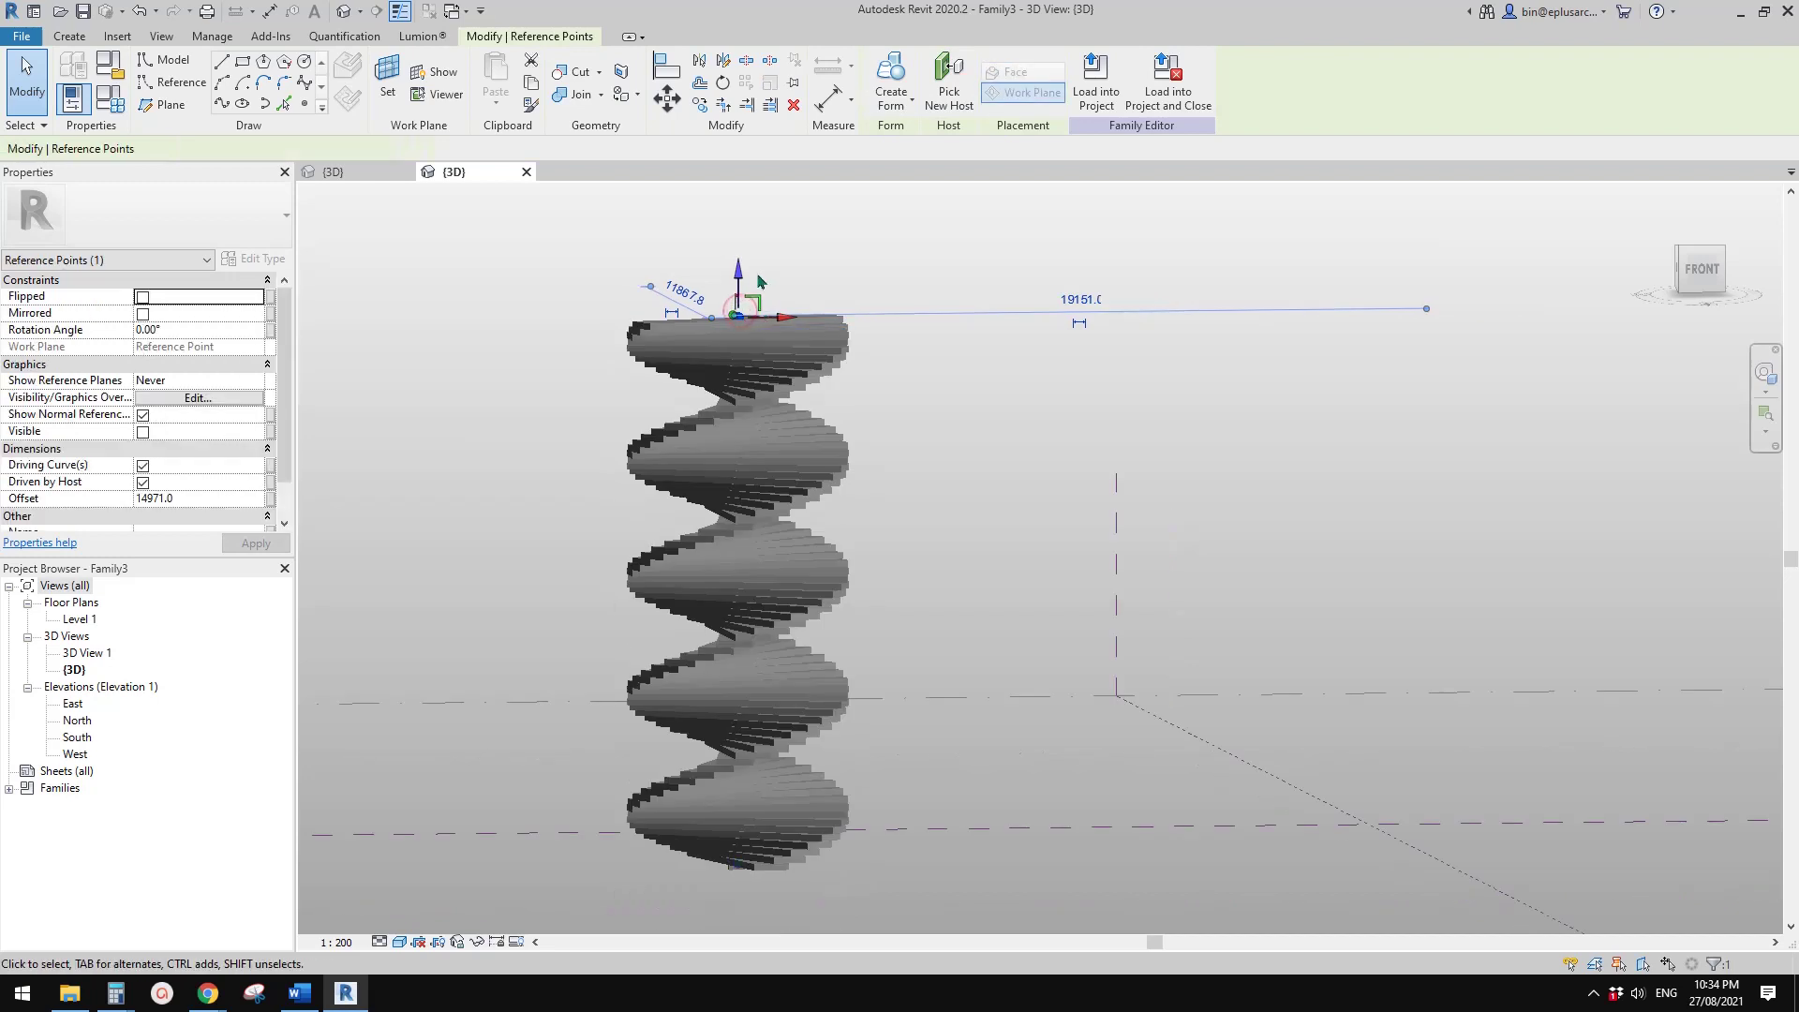
drag(877, 409, 876, 411)
drag(735, 406, 1098, 483)
drag(745, 516, 745, 561)
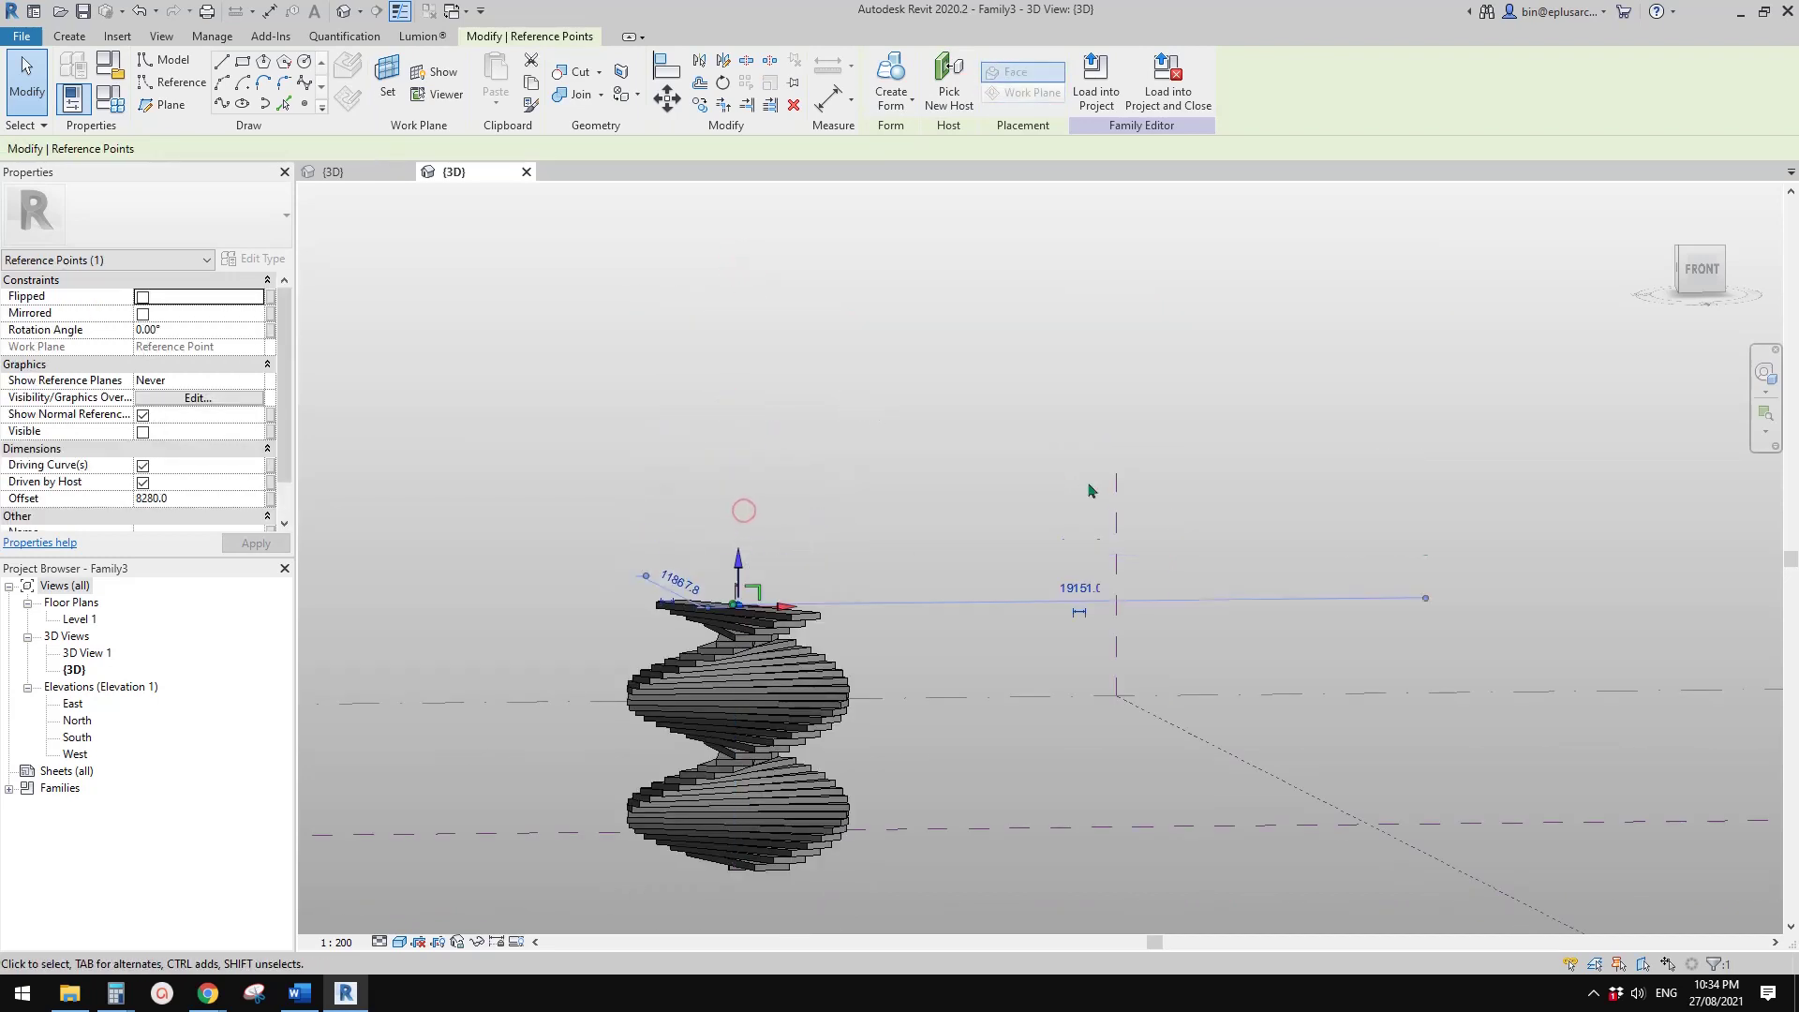
key(ctrl+z)
key(ctrl+z)
key(ctrl+z)
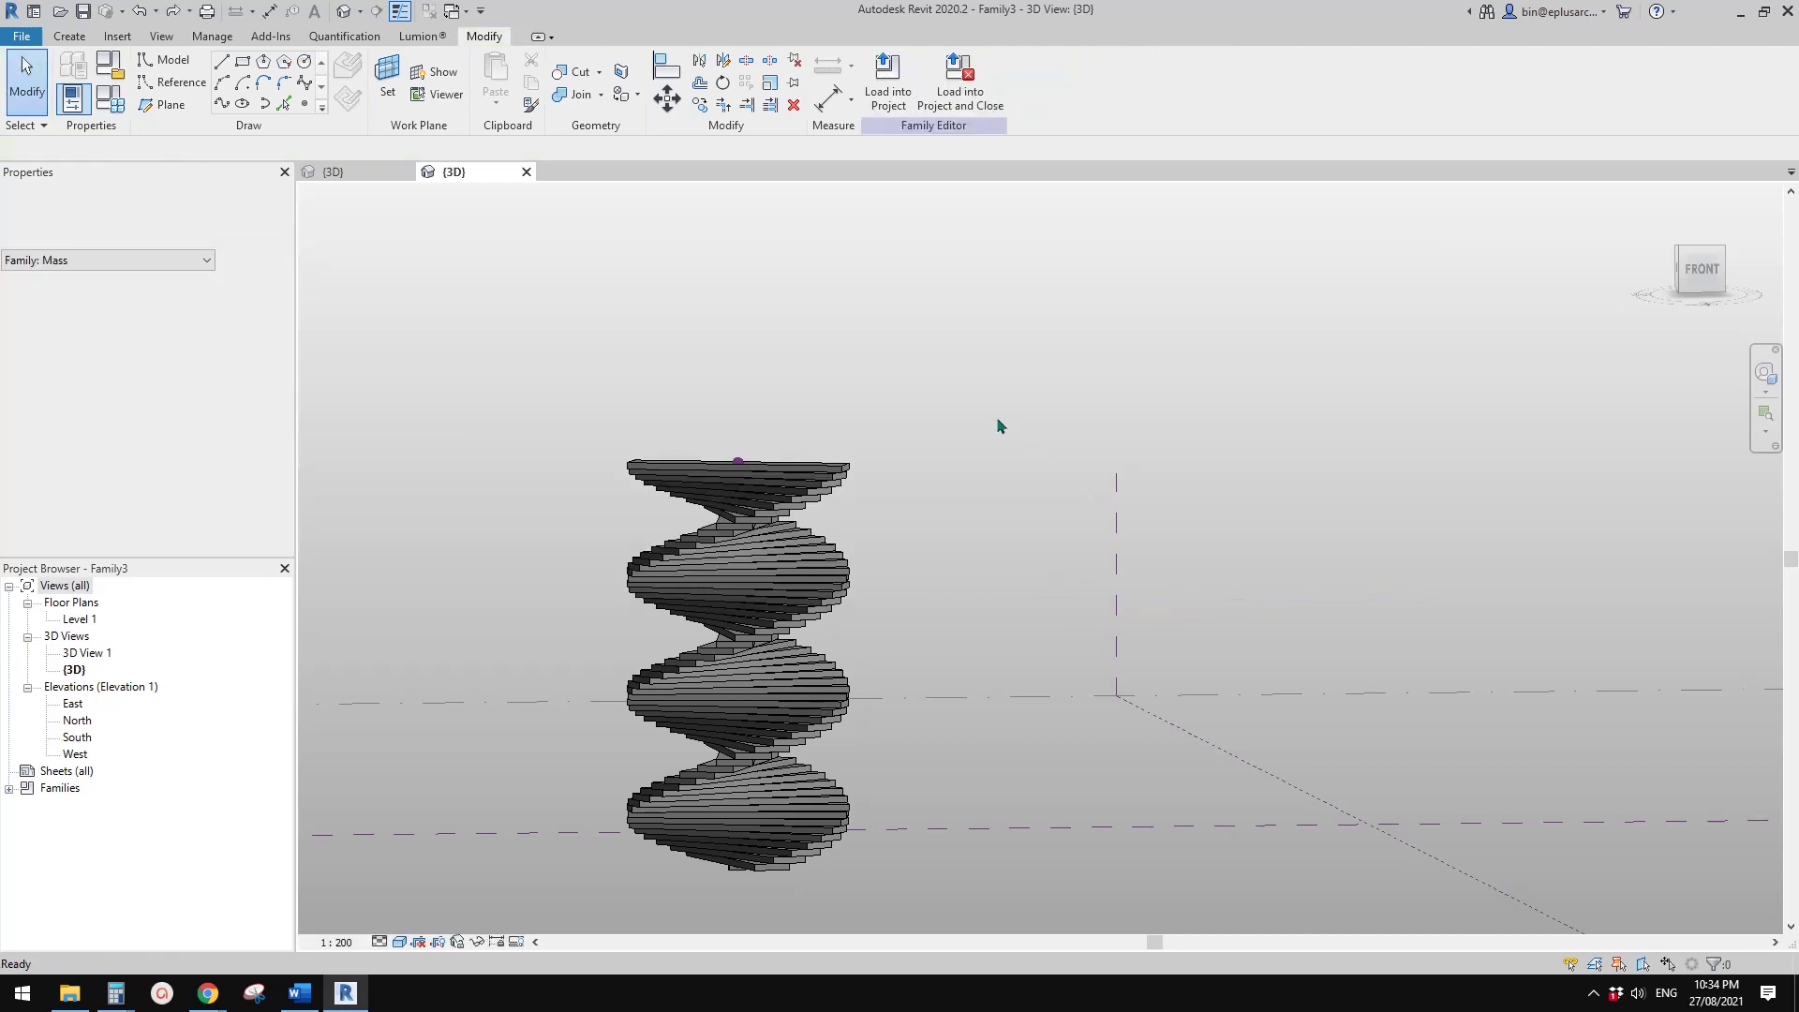
- Select a single step just below the tower's top and set its w1 to 3200
scroll(984, 415, down, 2)
scroll(974, 415, up, 1)
scroll(865, 330, up, 4)
shift+middle_drag(865, 331, 797, 517)
scroll(829, 429, up, 5)
click(828, 431)
scroll(856, 420, down, 1)
key(Escape)
scroll(811, 513, up, 1)
click(796, 517)
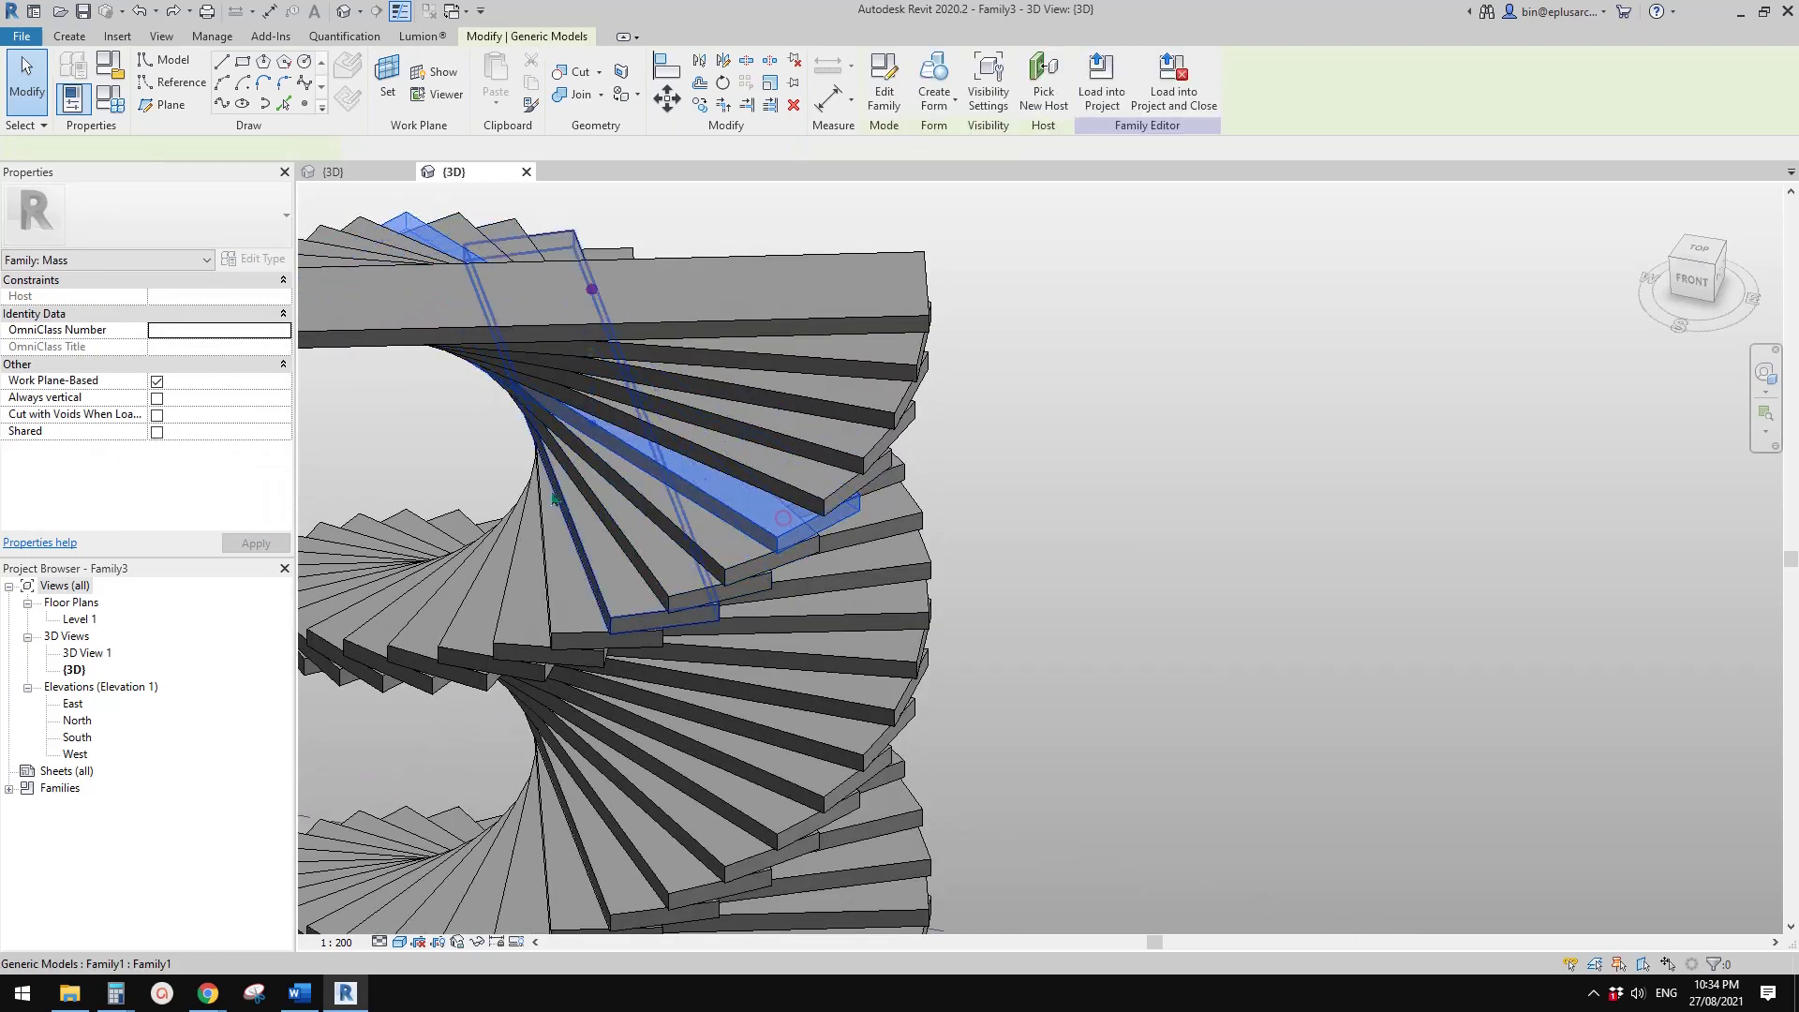
click(212, 401)
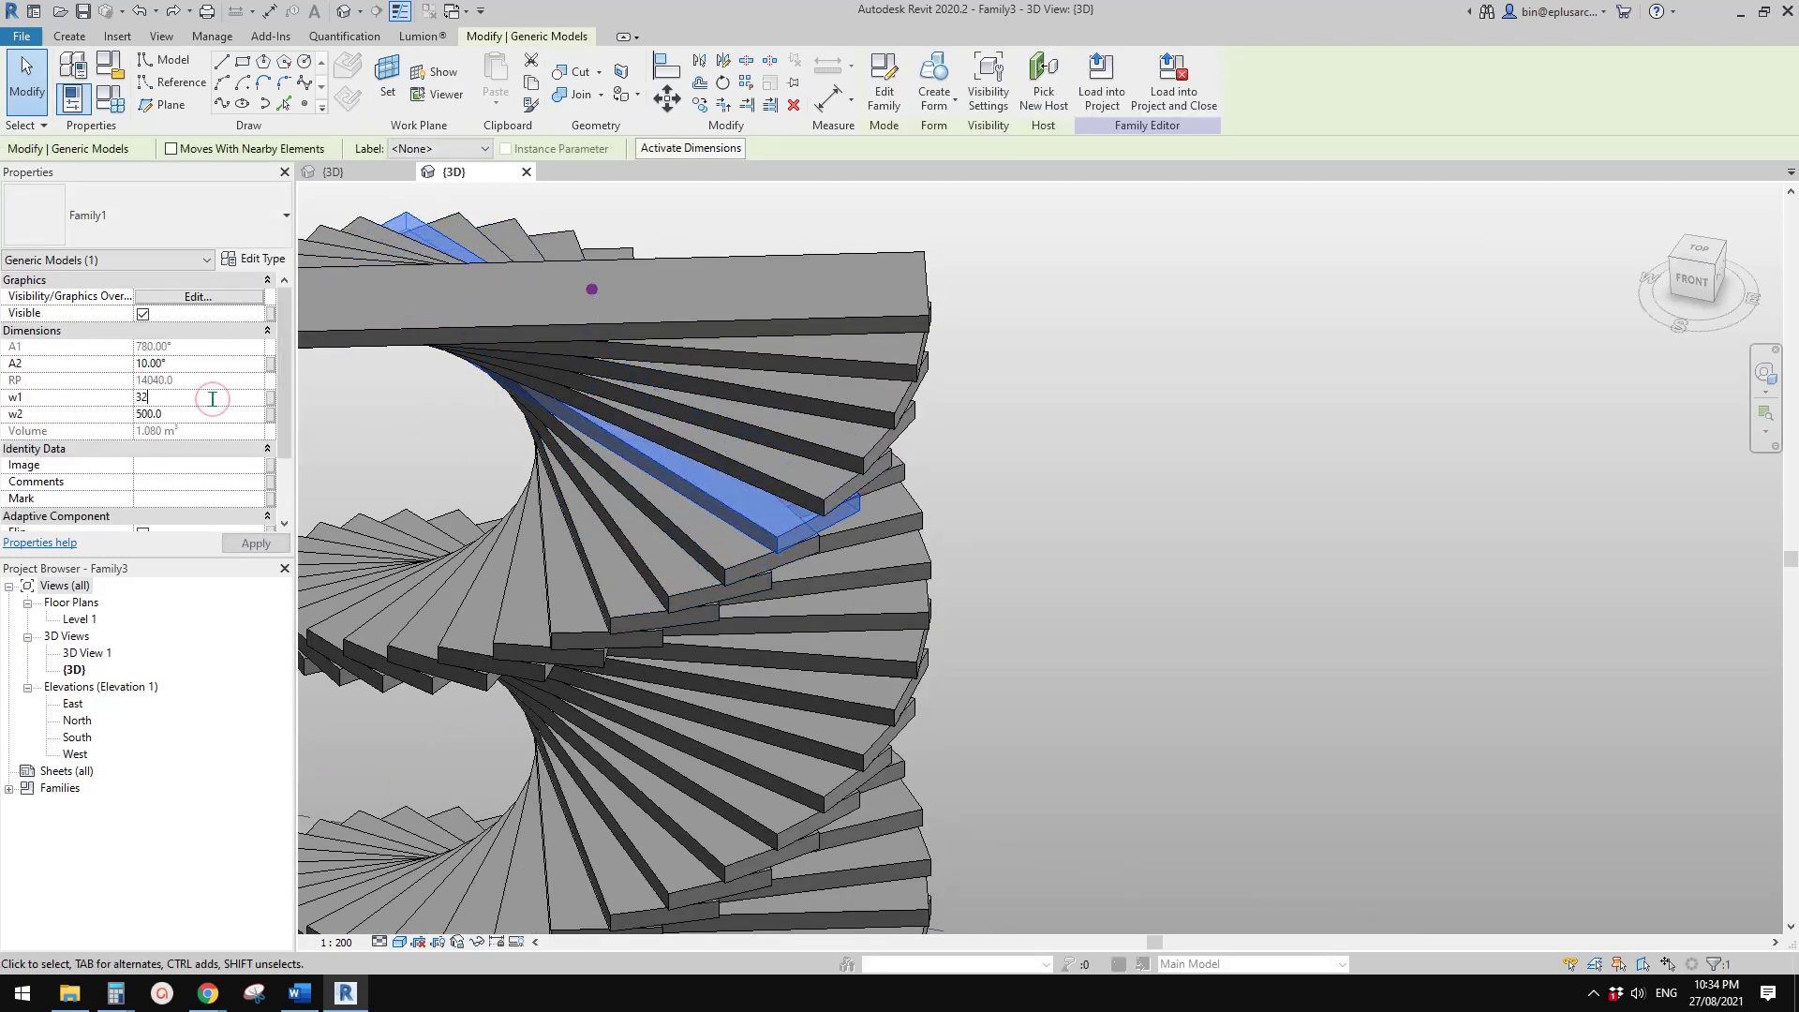
- Set w1 to 3400 on the next step above the widened one
click(825, 478)
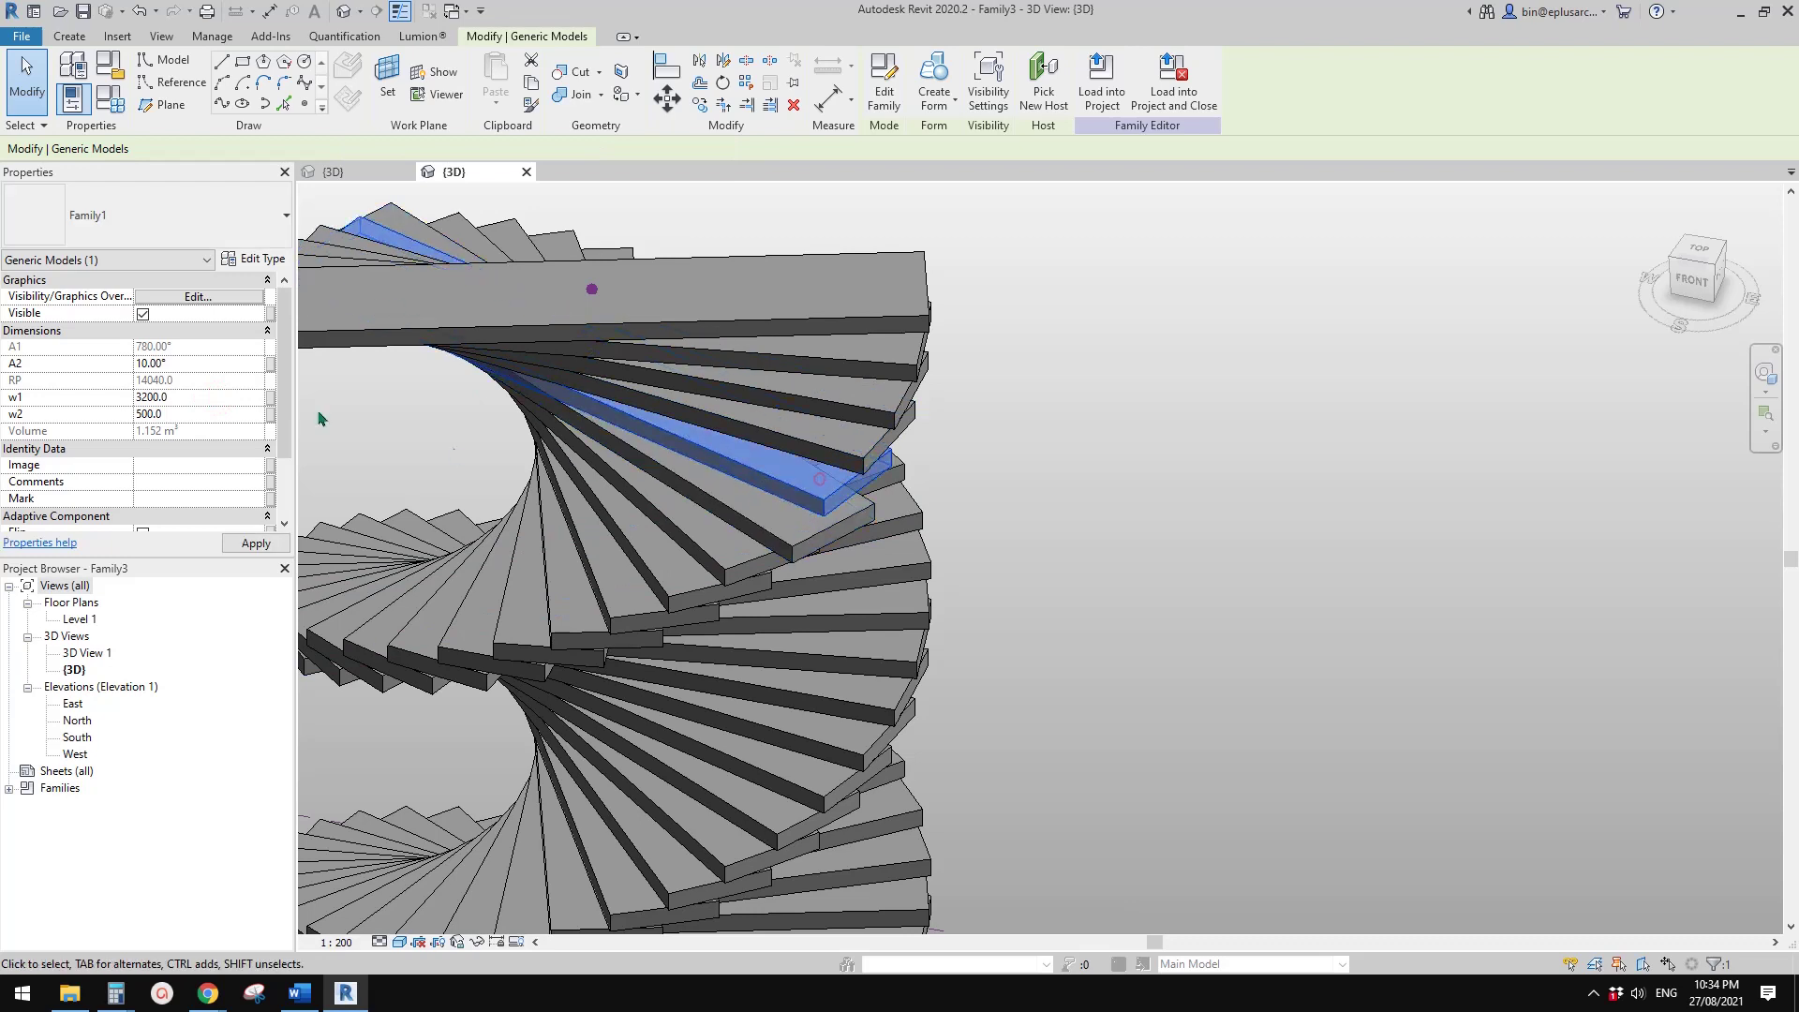
click(205, 396)
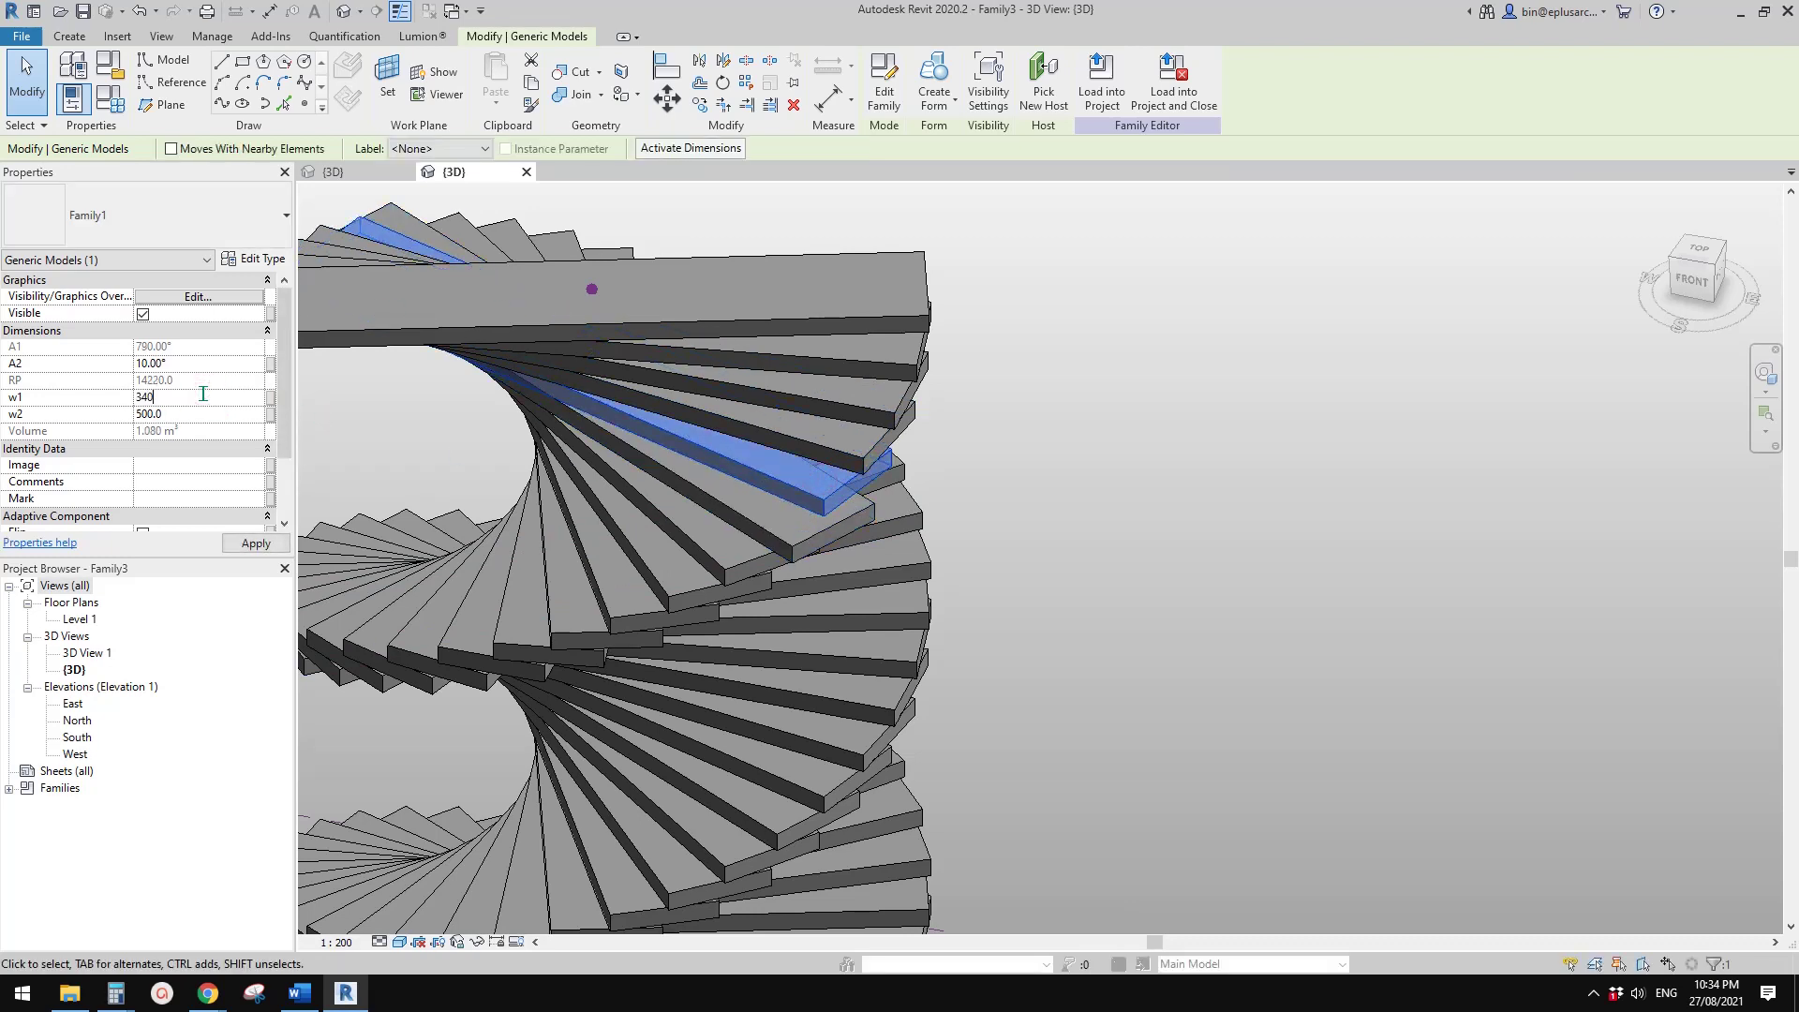
key(ctrl+z)
key(ctrl+z)
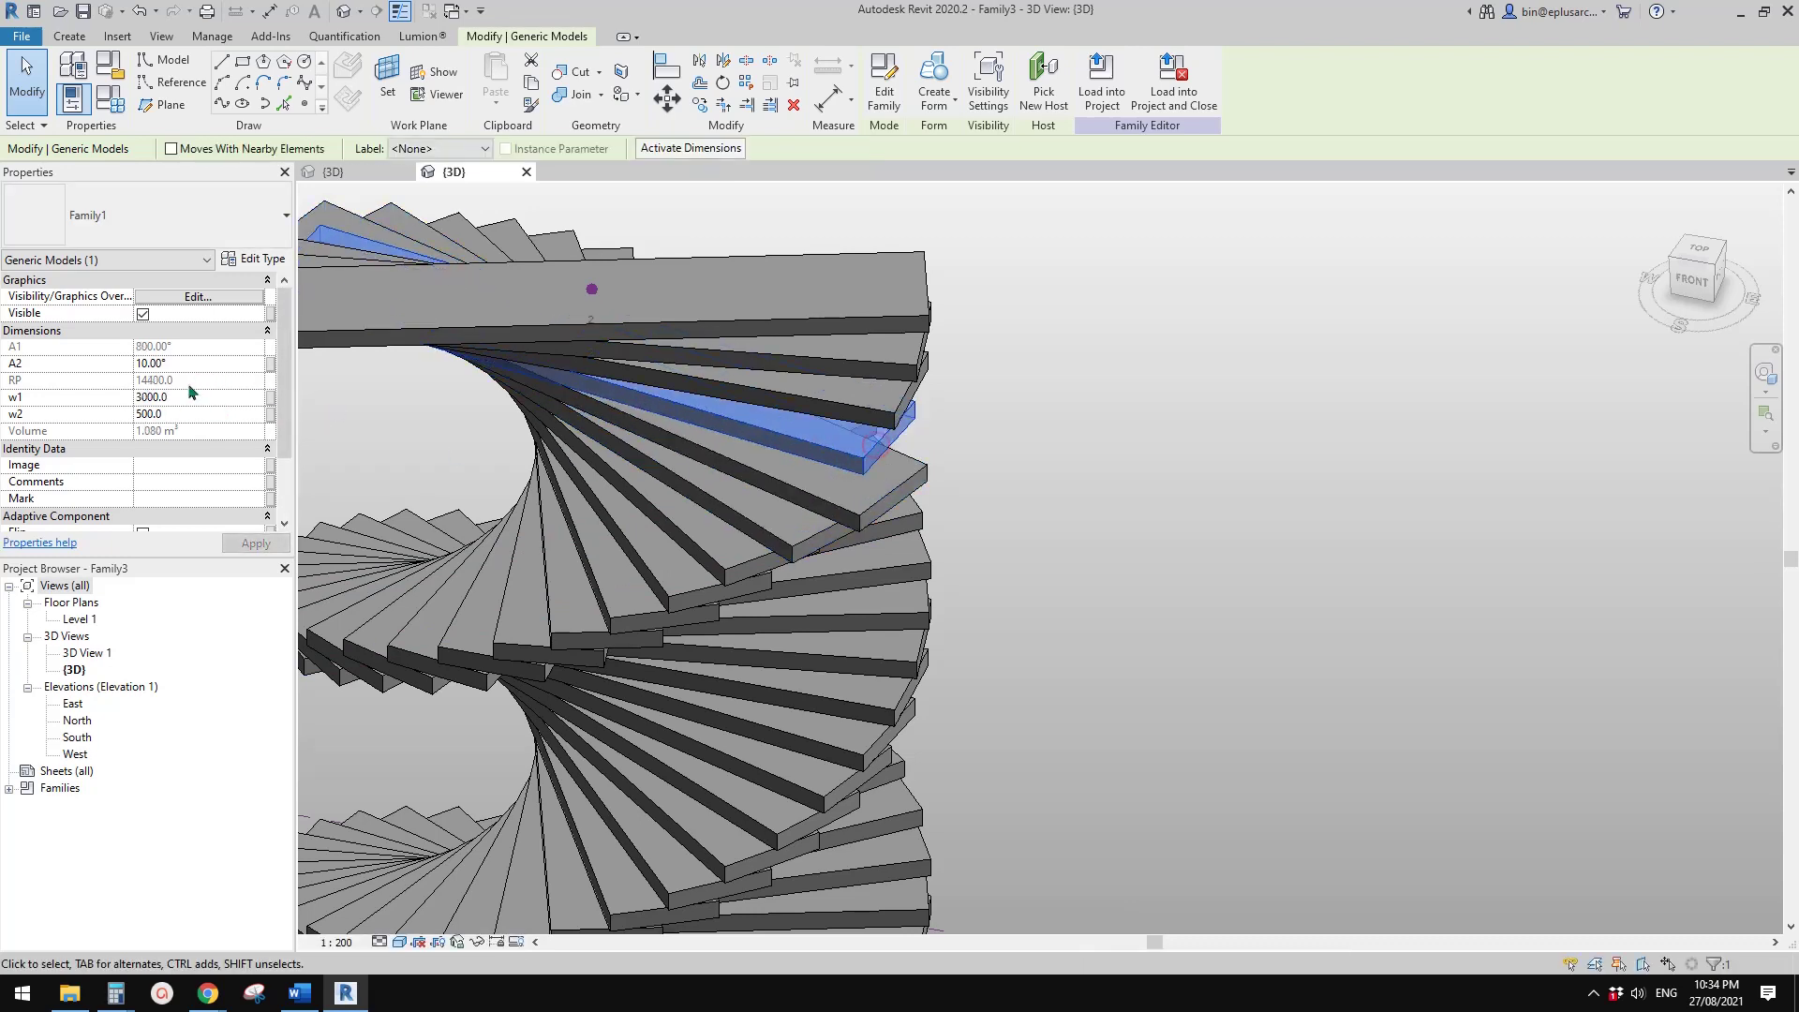
- Set w1 to 3600 on the selected step and to 3800 on the next step above it
click(194, 401)
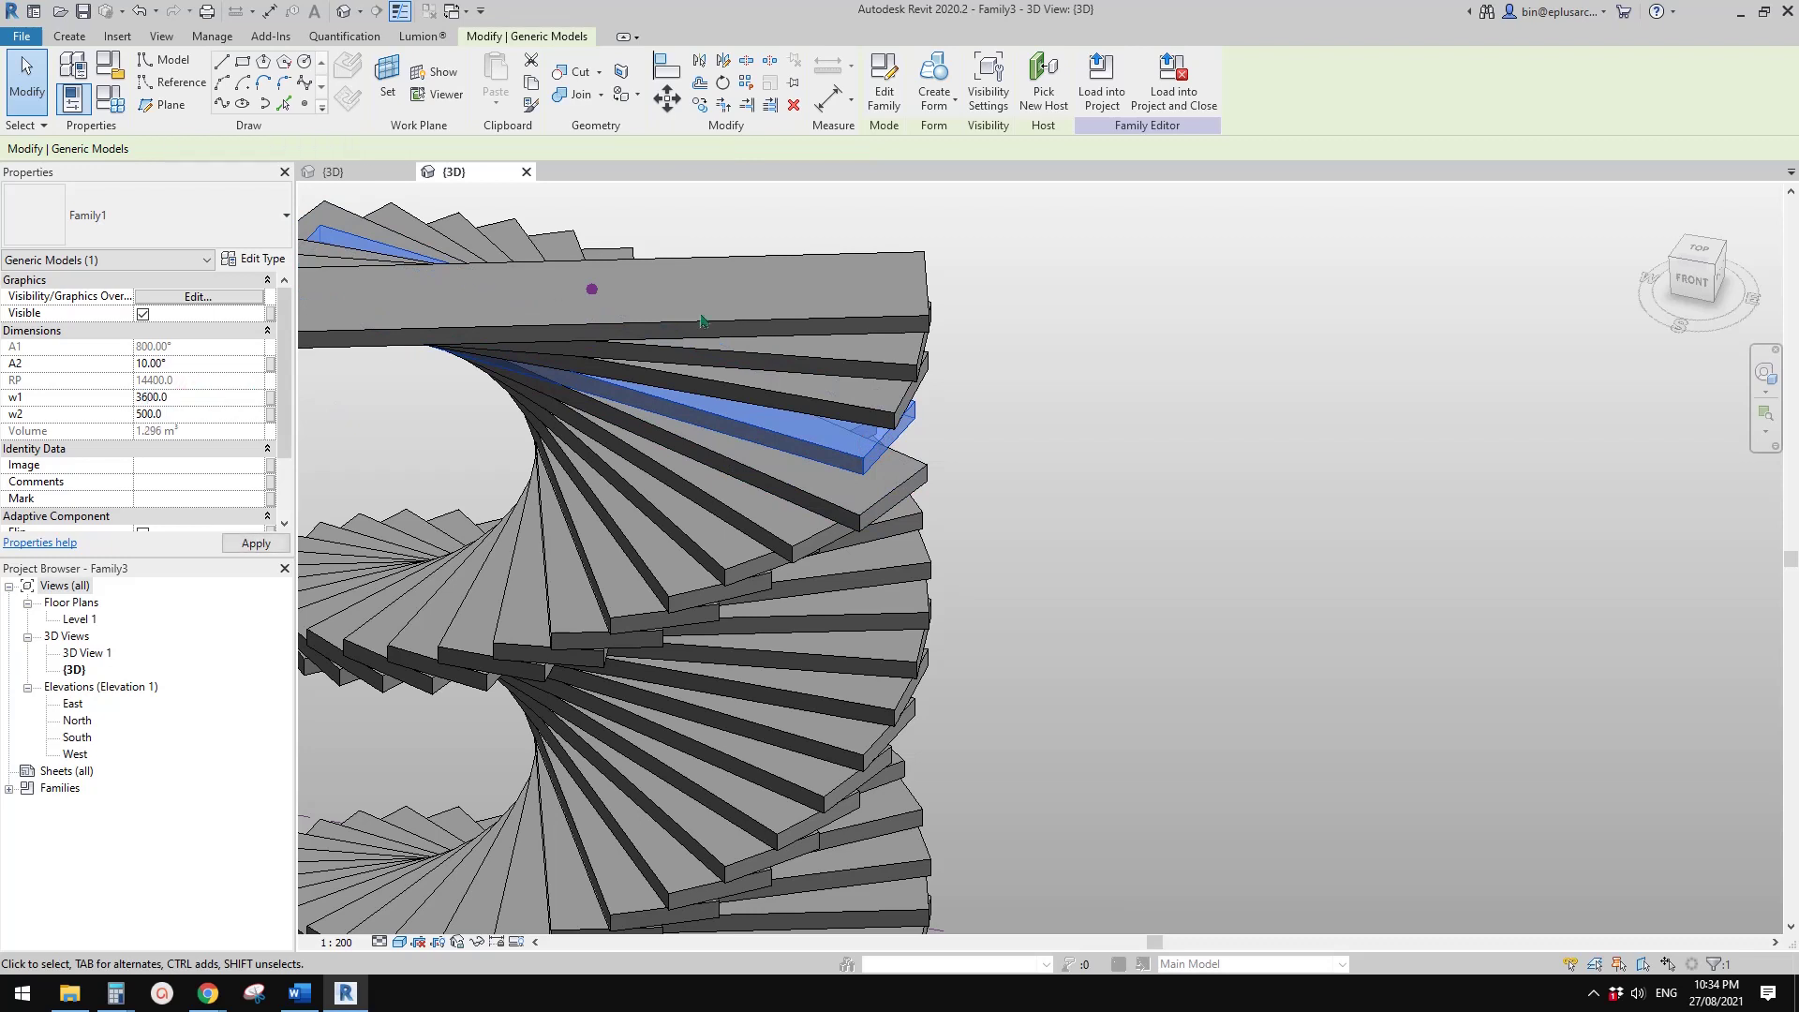
click(876, 397)
click(194, 397)
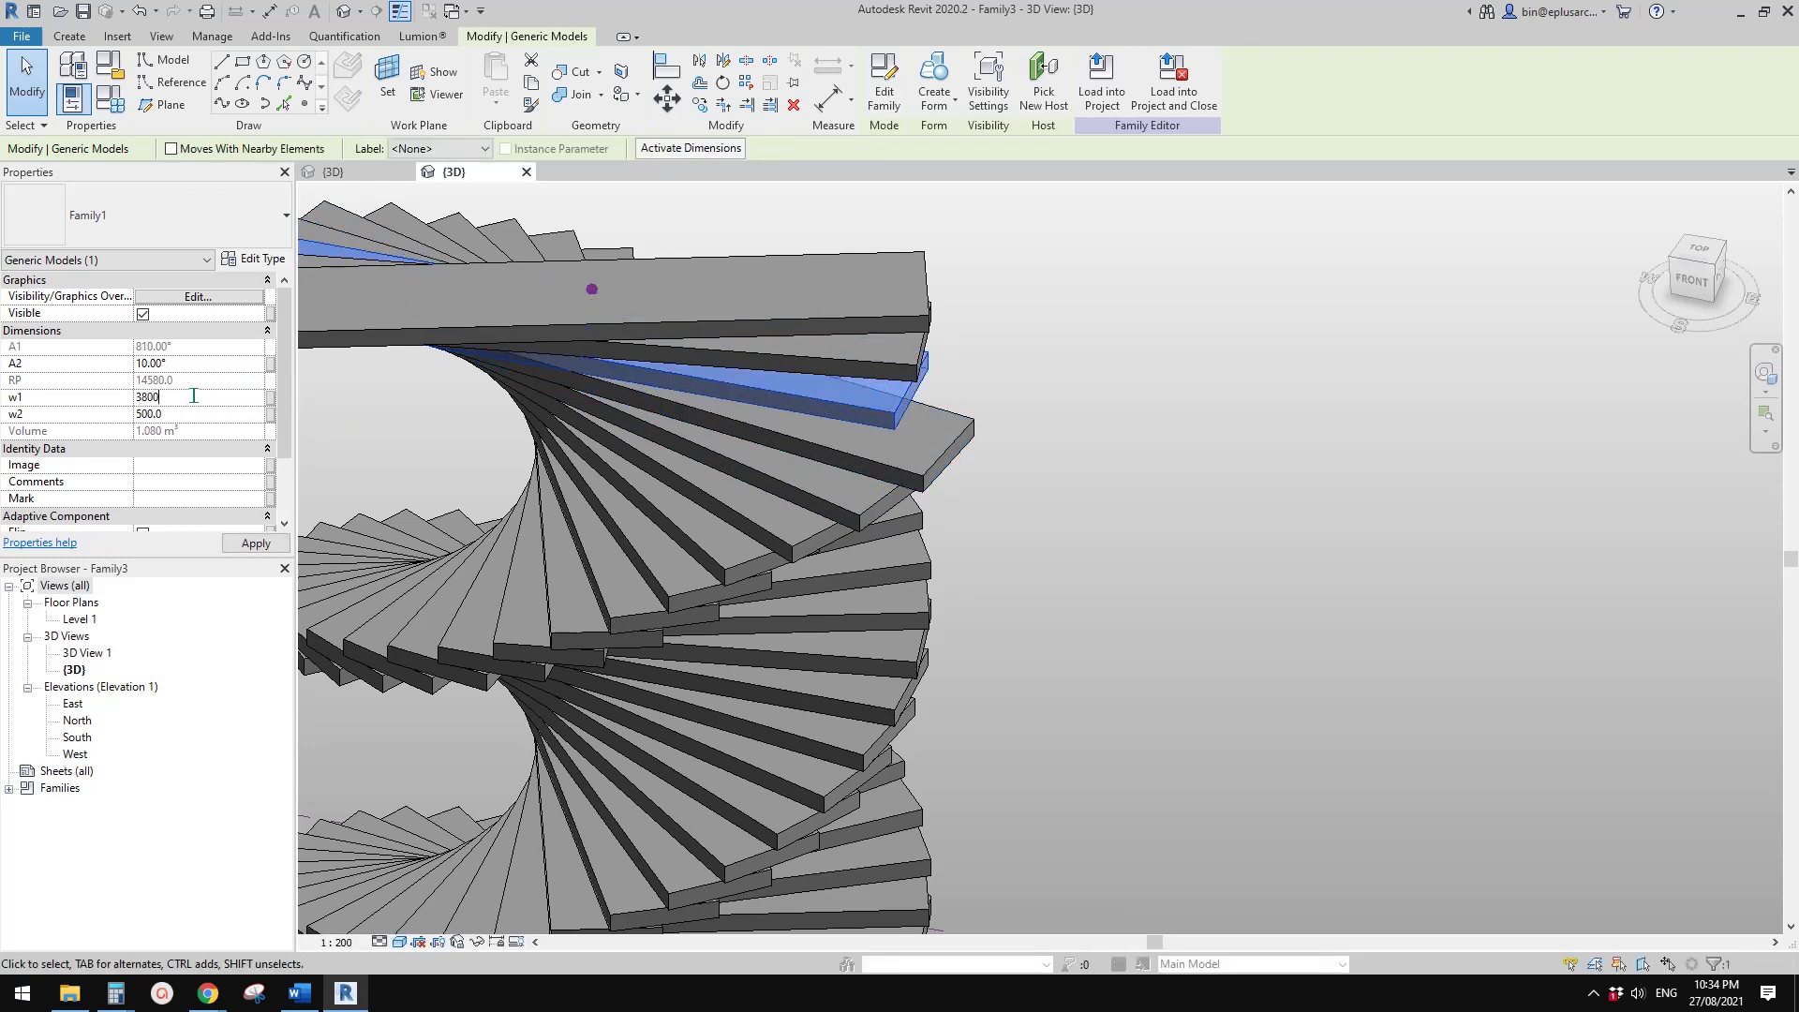
shift+middle_drag(767, 418, 693, 448)
click(924, 480)
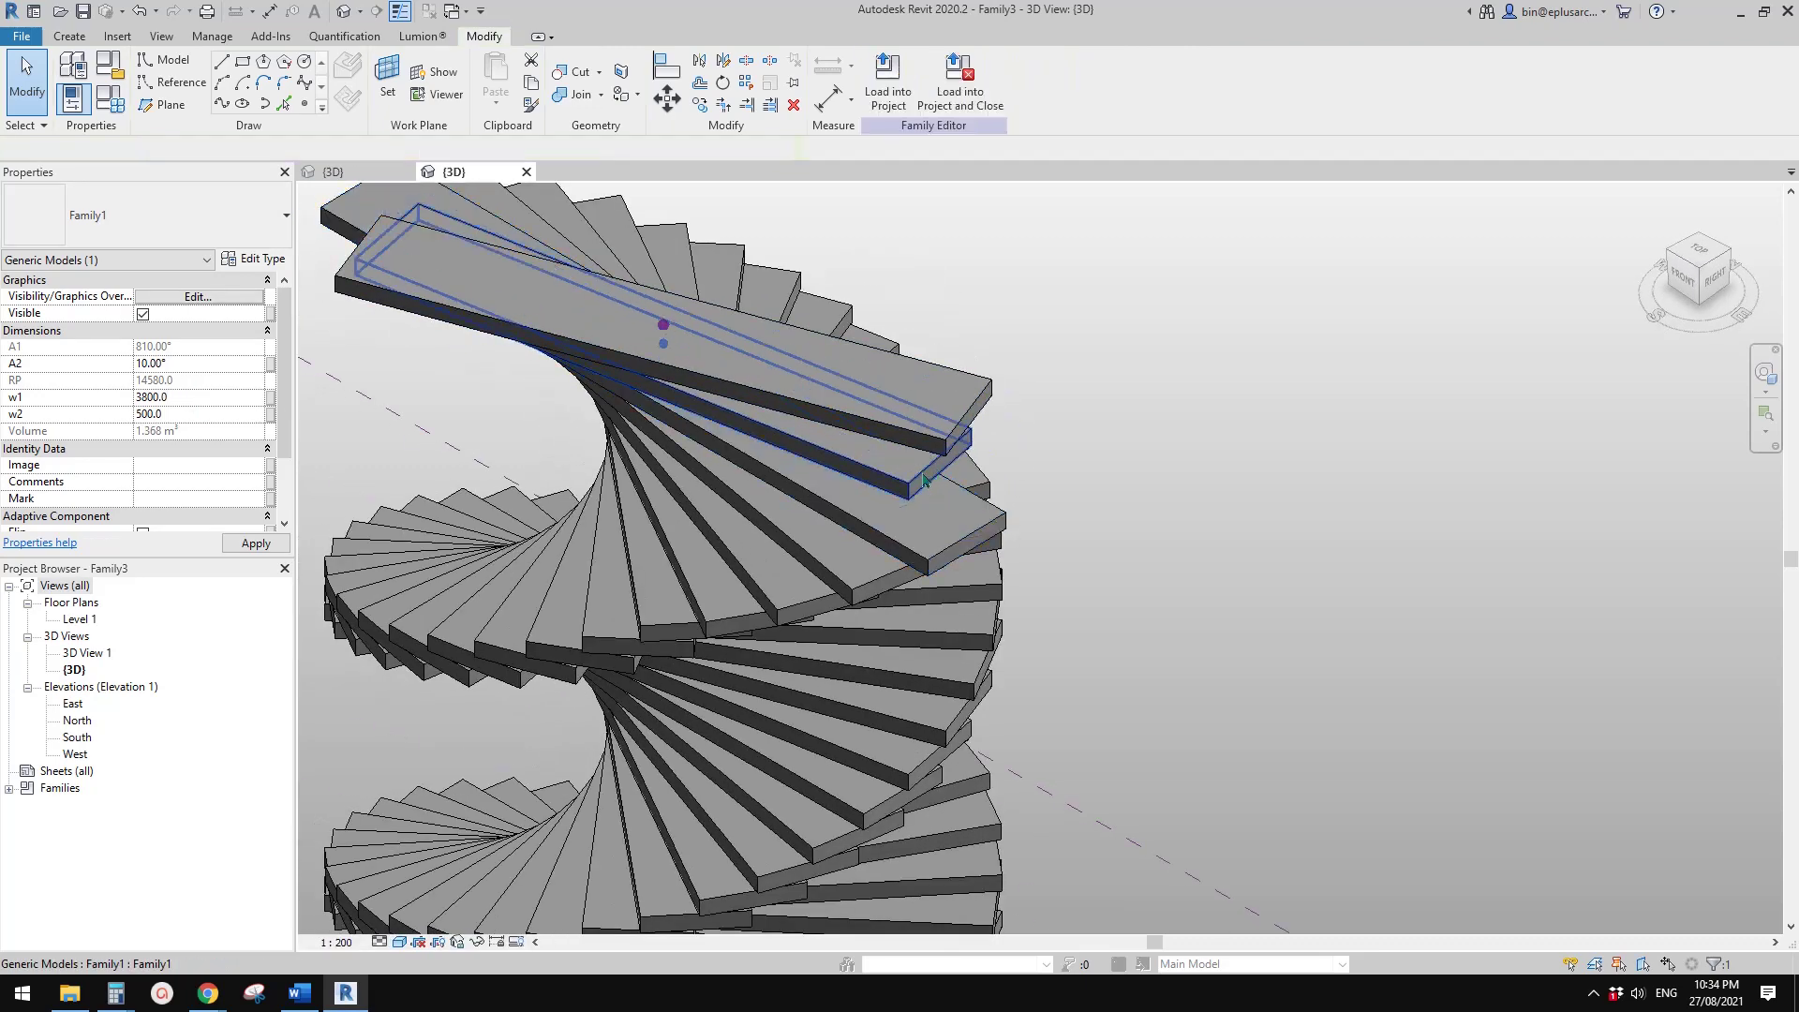
click(925, 480)
key(Escape)
- Examine the whole spiral tower from several sides, checking the widened upper steps and single steps further down
shift+middle_drag(912, 233, 787, 588)
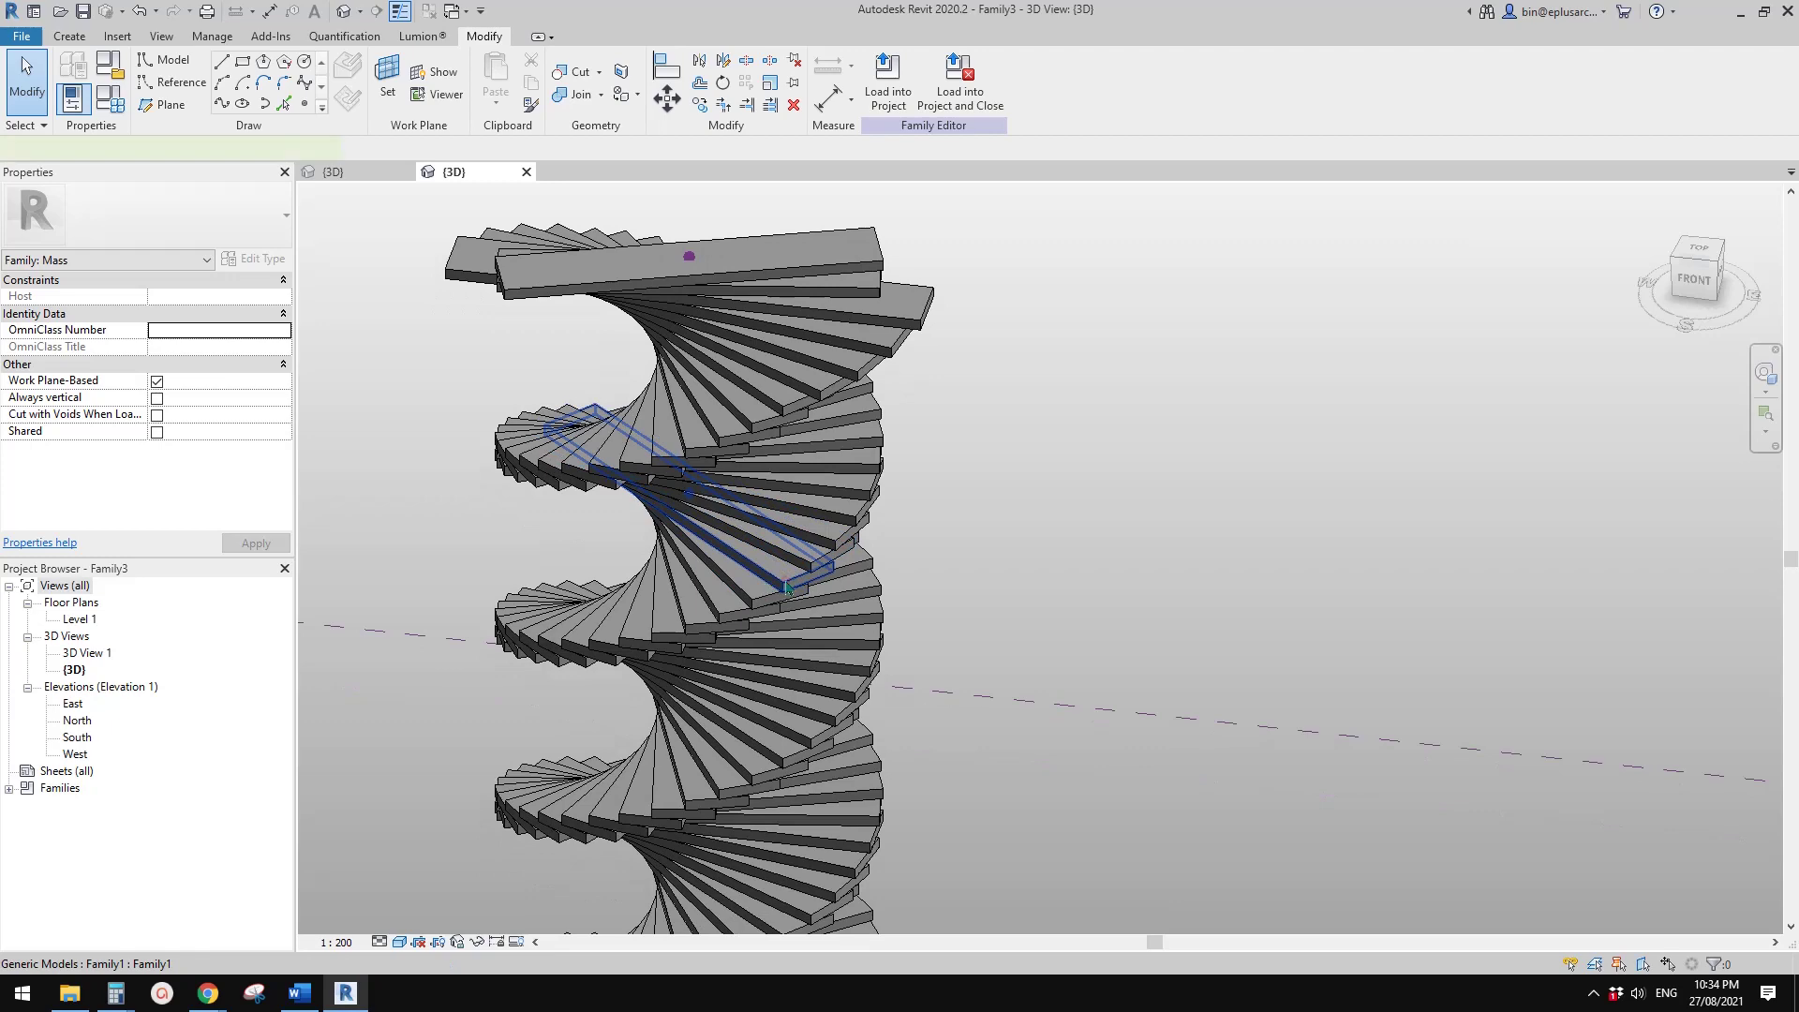
click(787, 588)
middle_drag(633, 557, 642, 534)
shift+middle_drag(803, 536, 891, 354)
click(891, 353)
scroll(816, 367, down, 2)
shift+middle_drag(817, 483, 997, 450)
shift+middle_drag(1020, 380, 1020, 372)
click(704, 848)
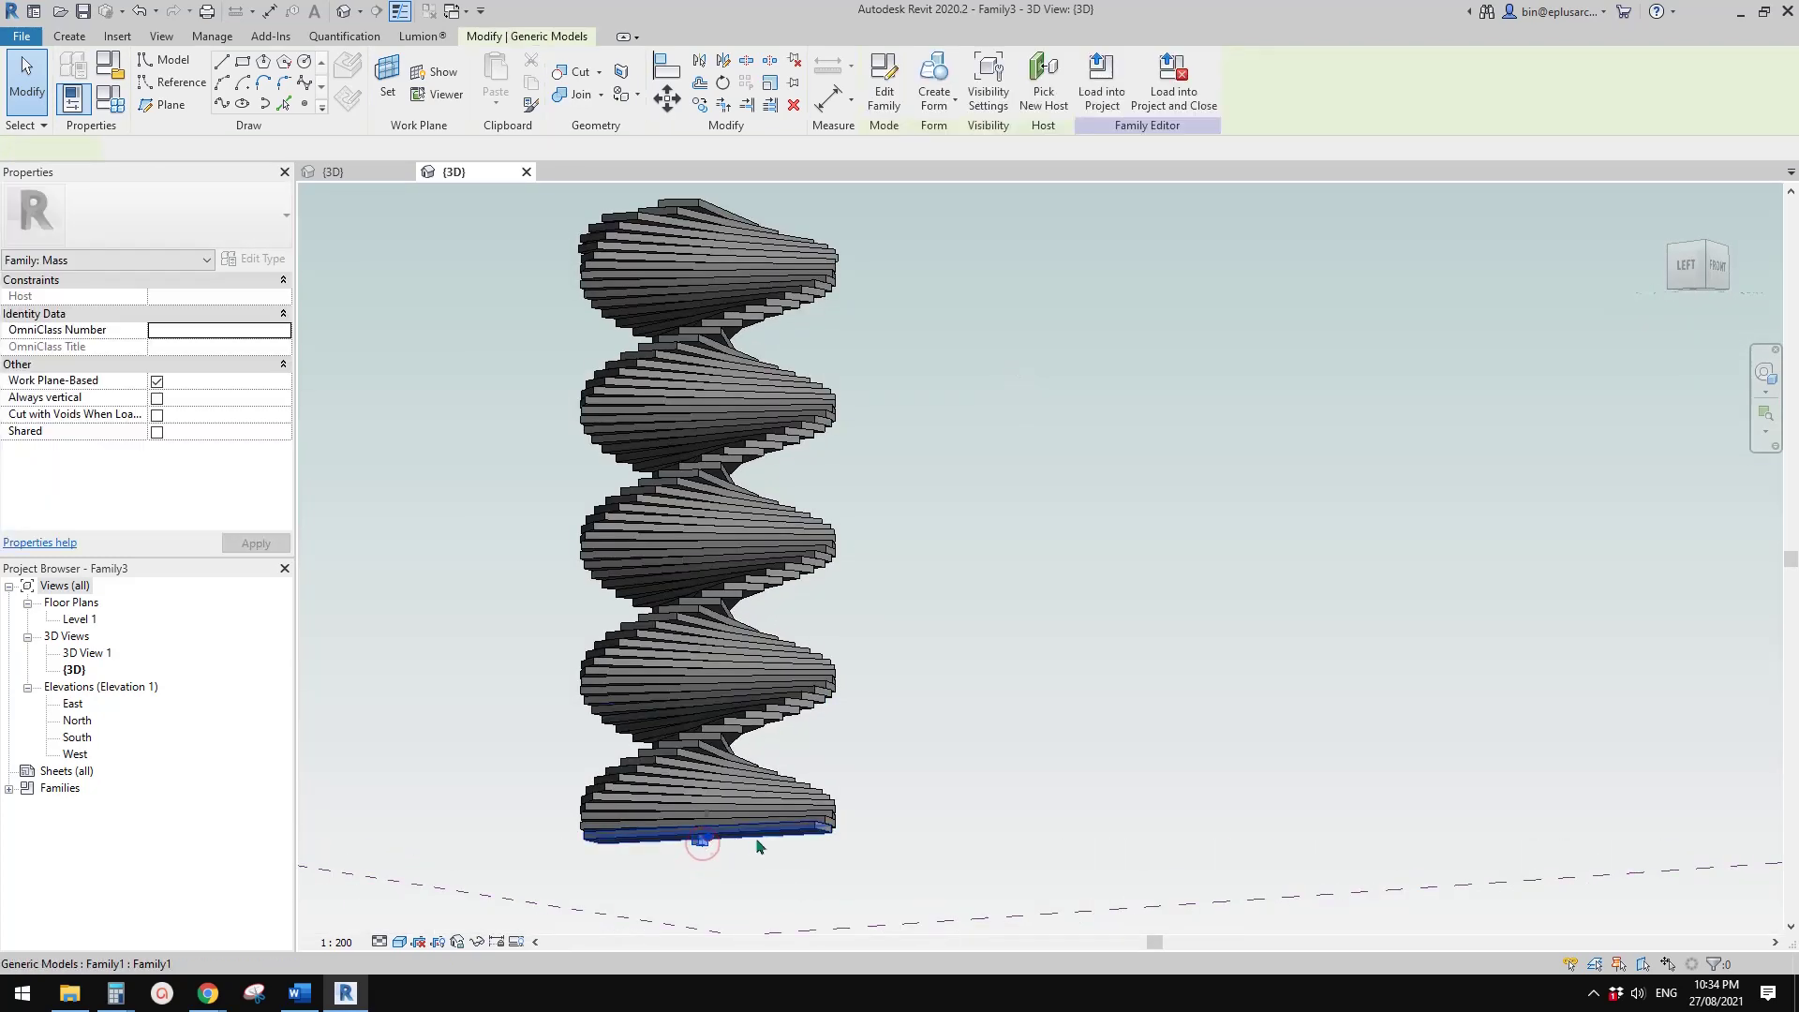
shift+middle_drag(703, 849, 642, 874)
shift+middle_drag(722, 620, 740, 754)
mouse_move(810, 672)
shift+middle_down()
mouse_move(590, 638)
mouse_move(1023, 614)
mouse_move(834, 698)
shift+middle_up()
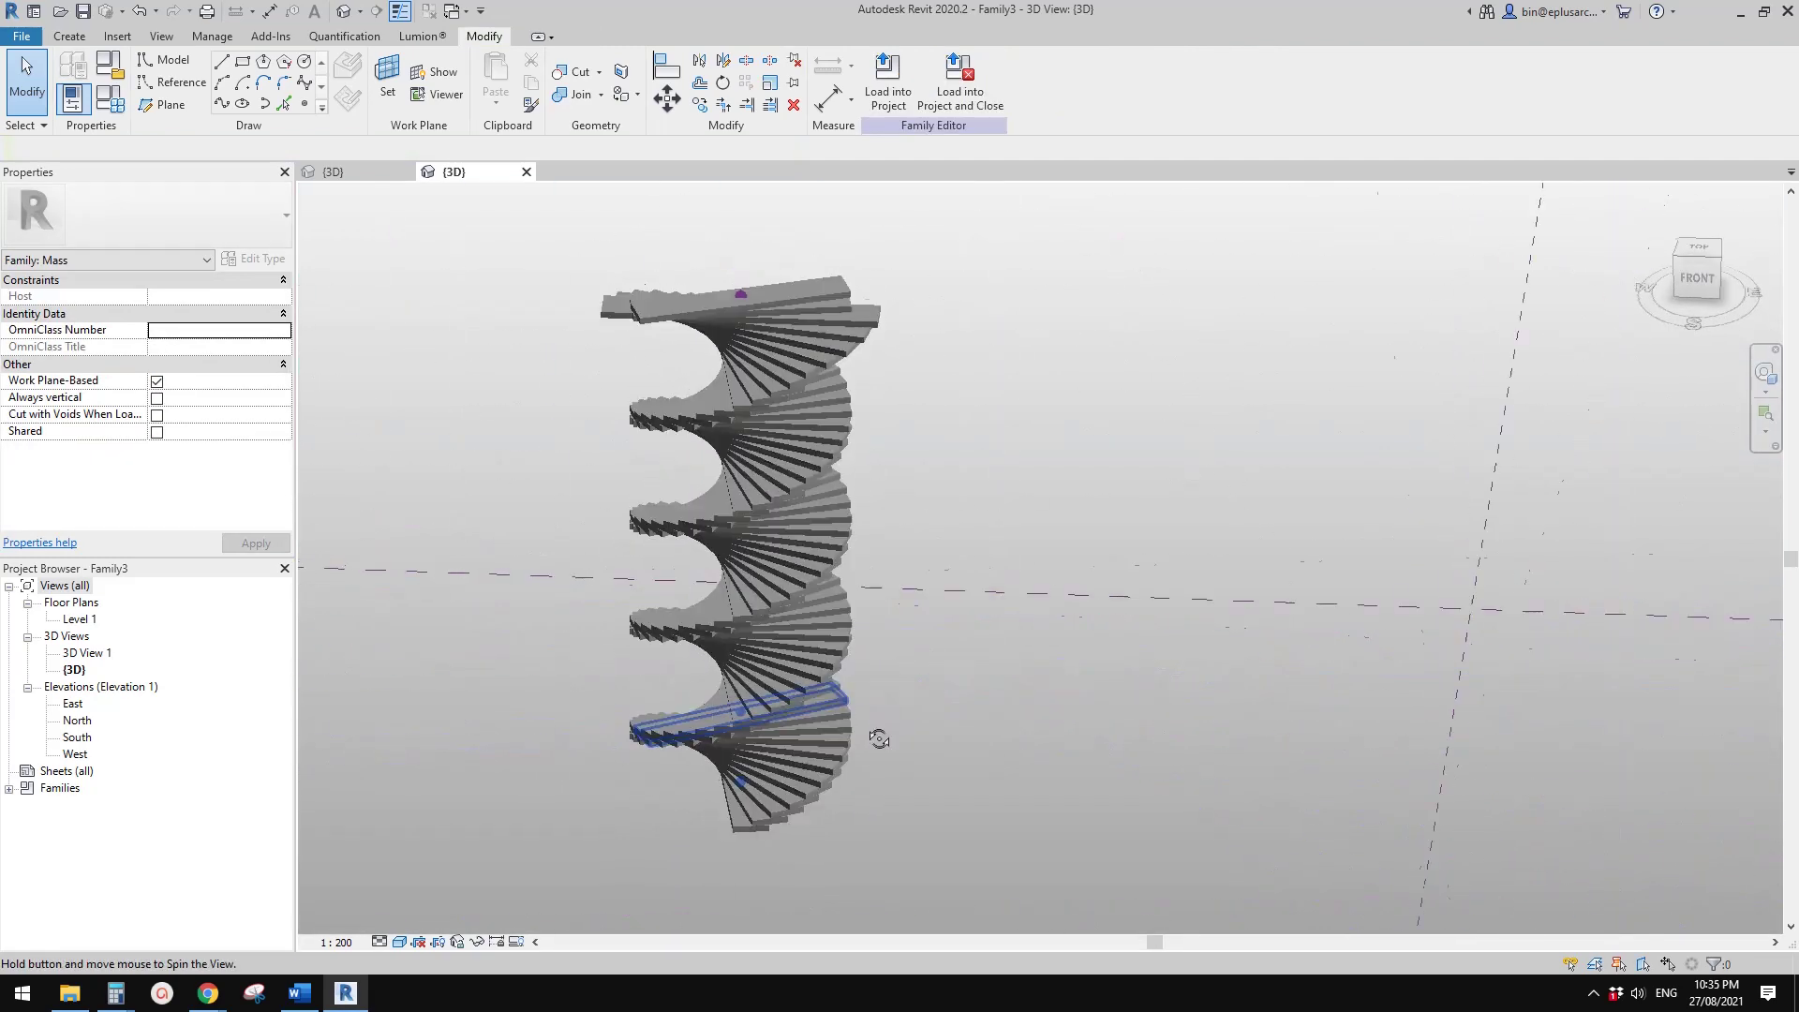
click(765, 628)
shift+middle_drag(764, 628, 942, 700)
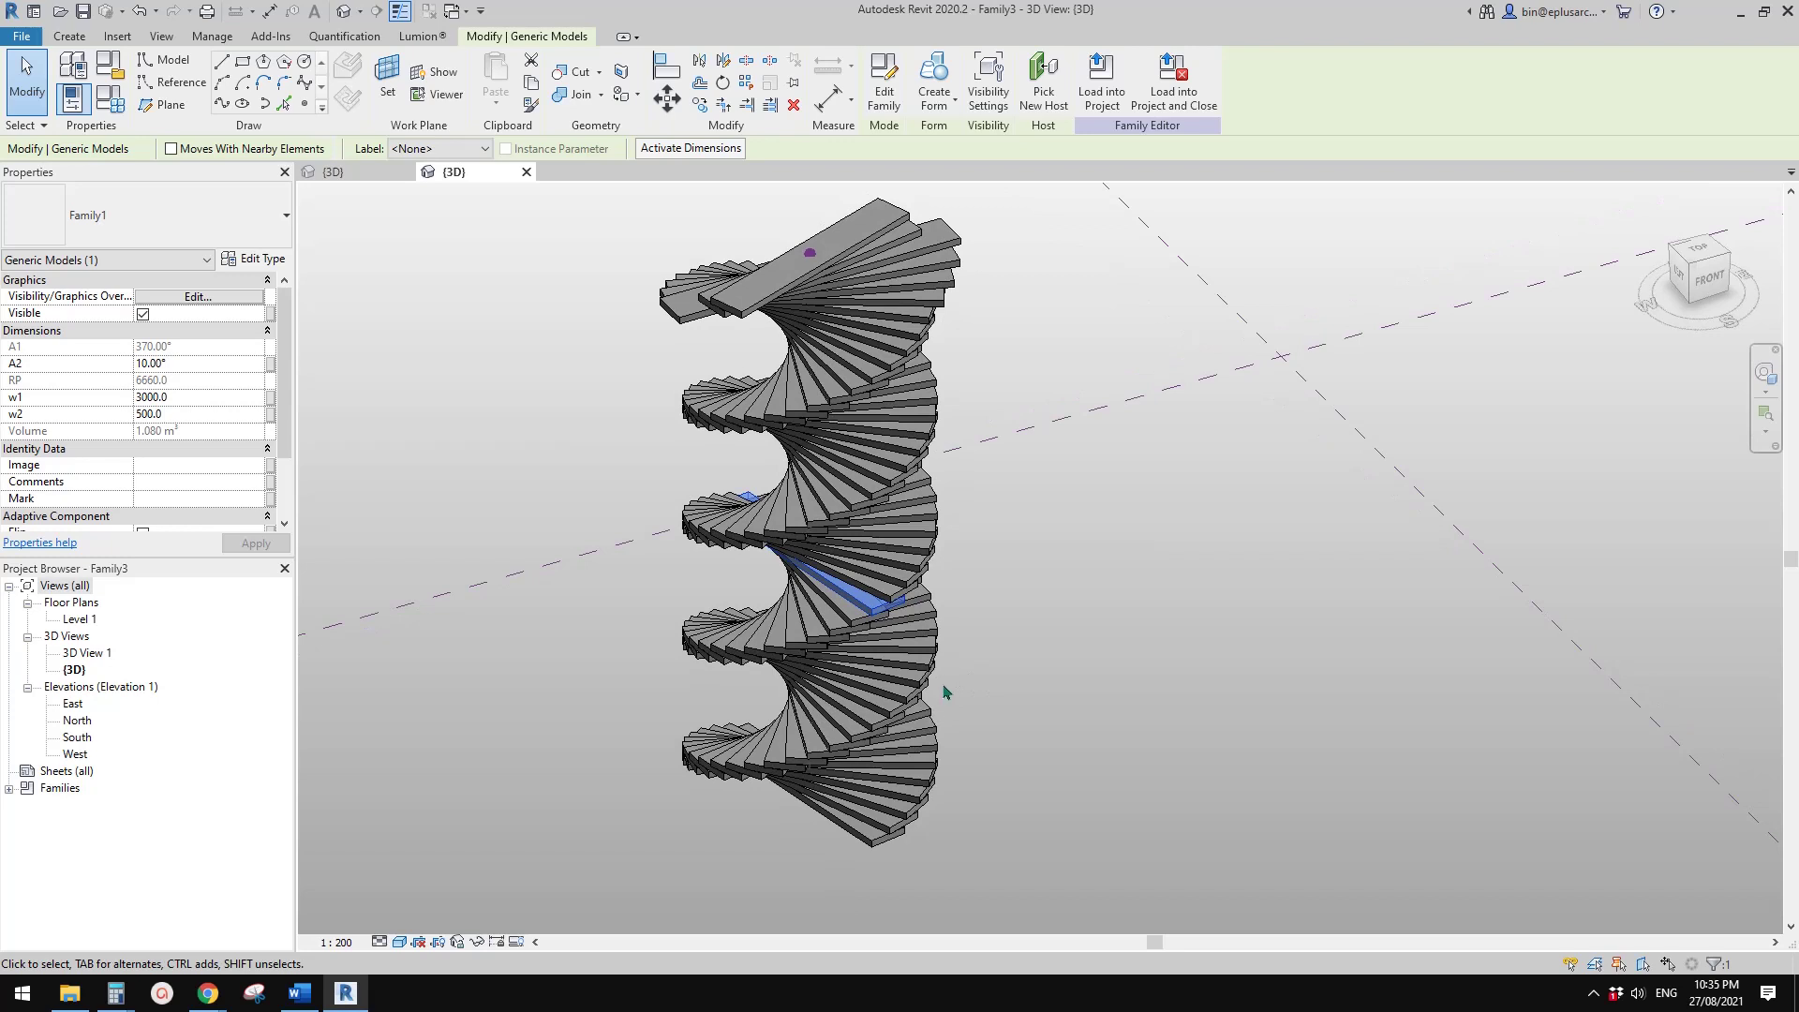
click(944, 691)
scroll(927, 670, up, 2)
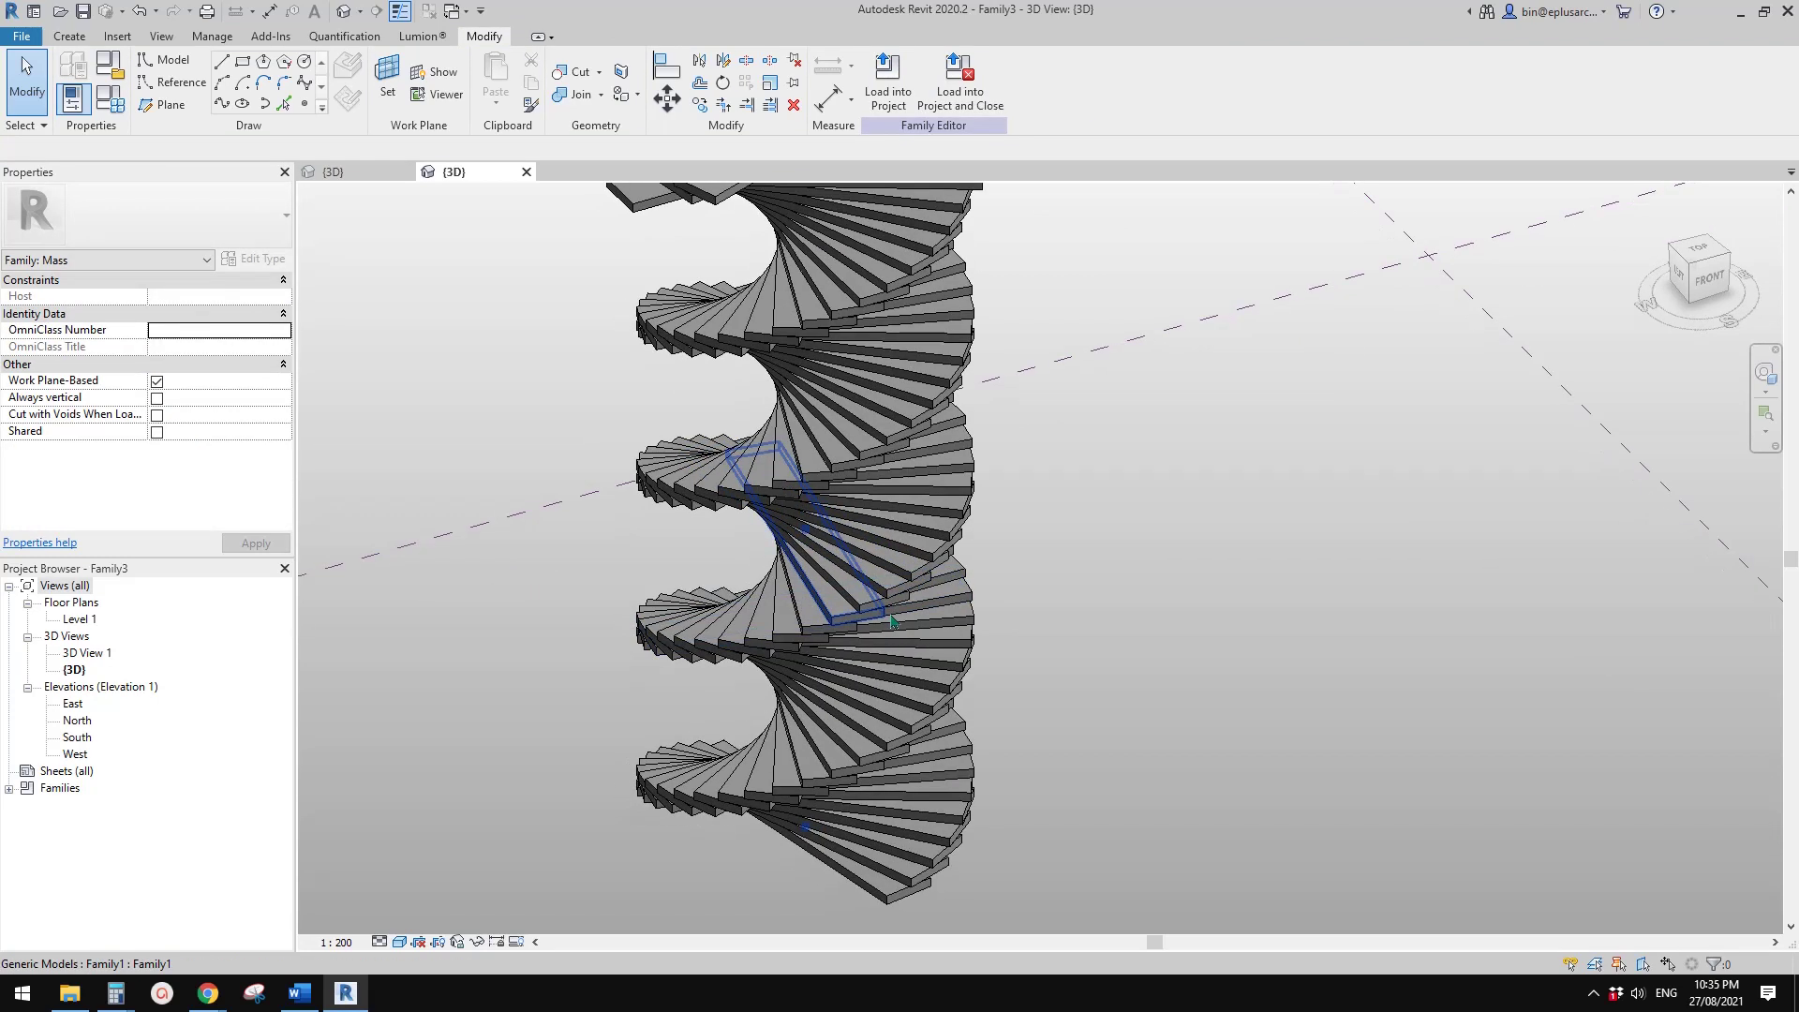
middle_drag(890, 621, 902, 618)
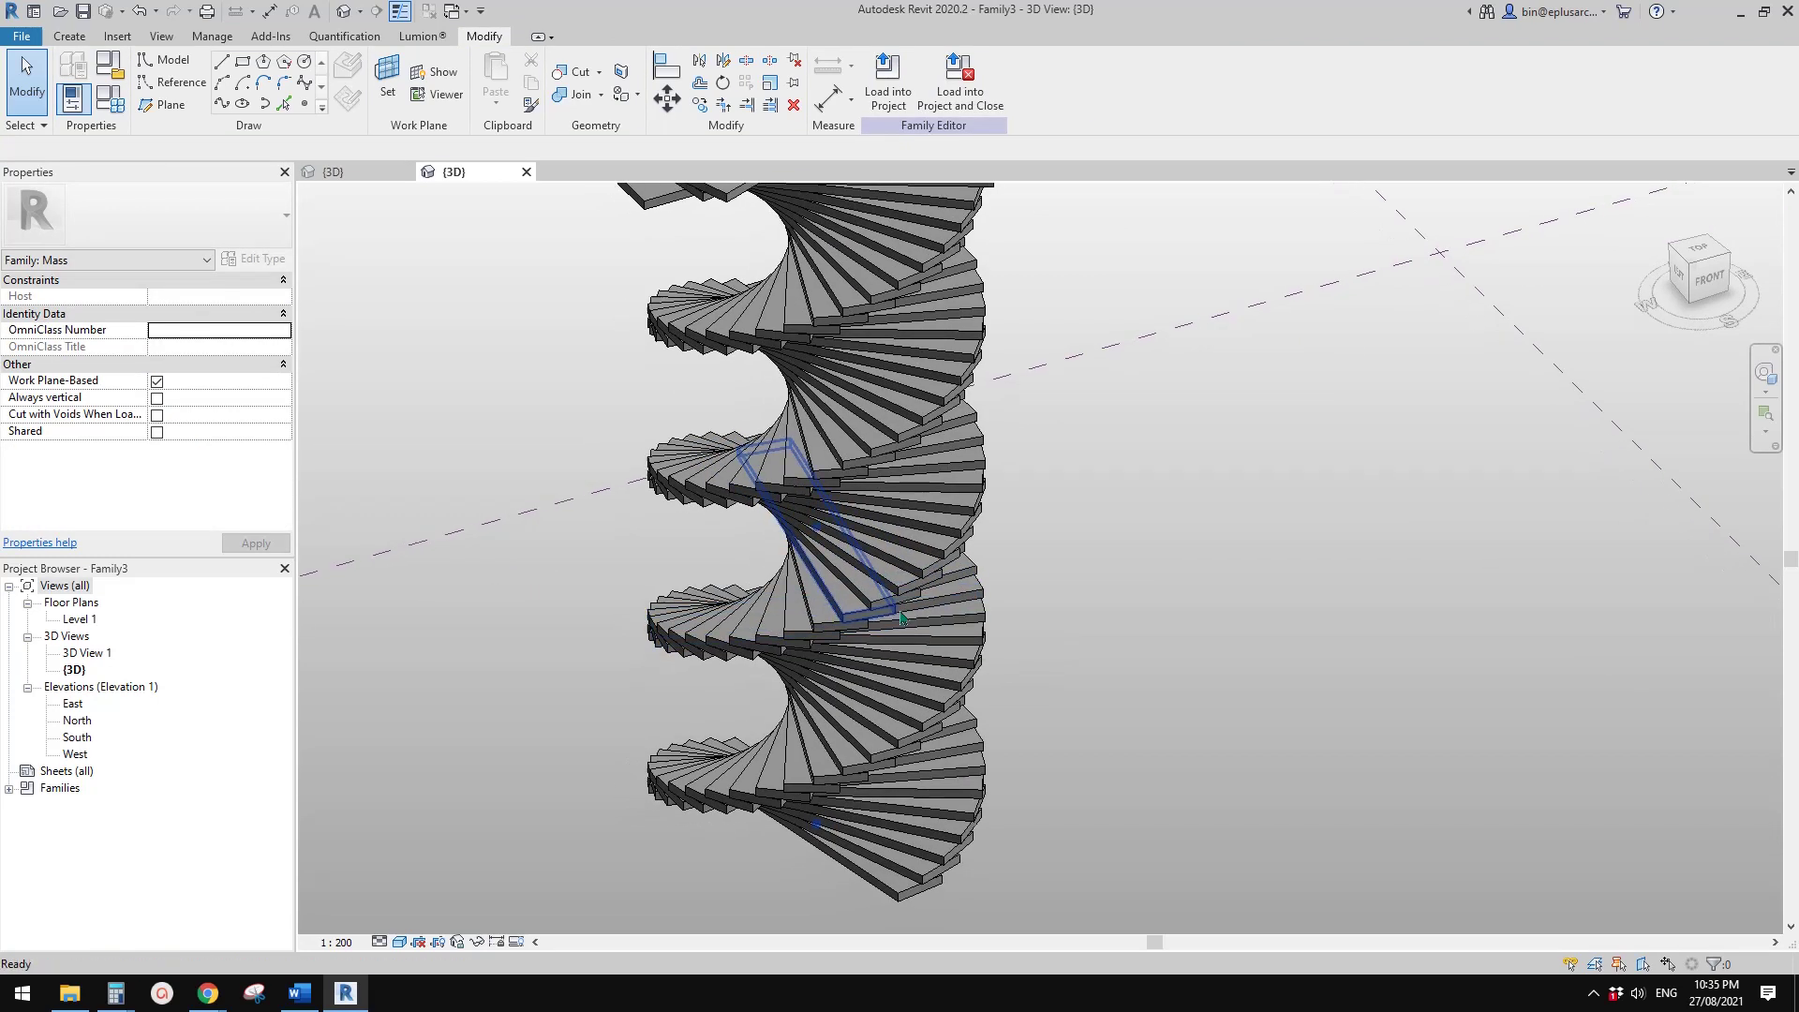